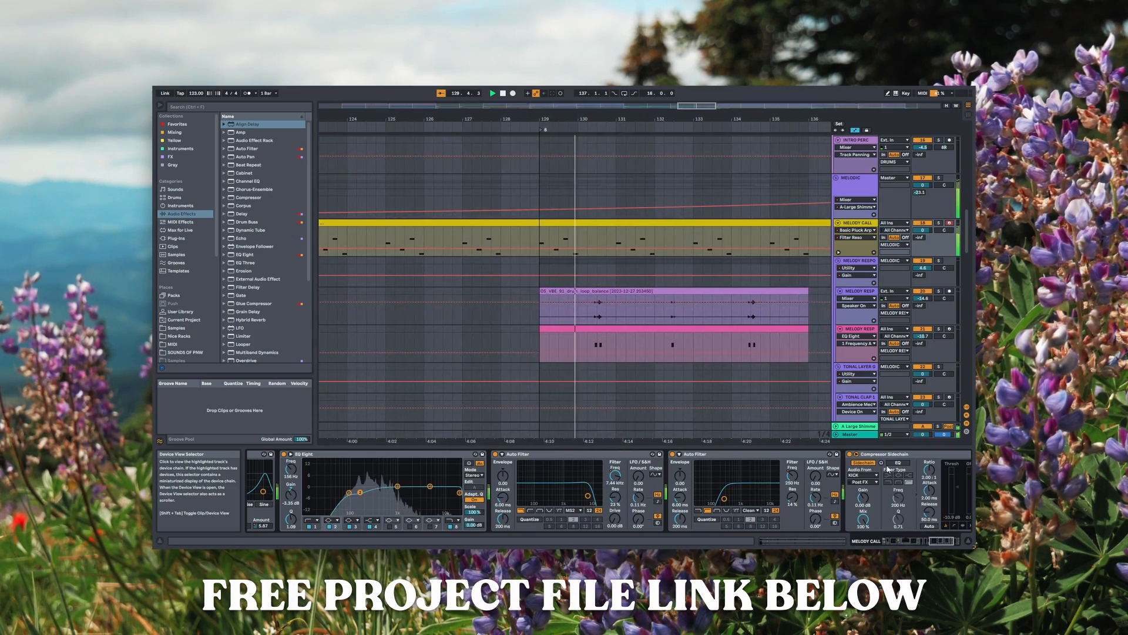
# Examine the device chains of the A Large Shimmer return, the melodic ambience tracks and group, and the DRONE TEXTURE track during playback
pyautogui.click(868, 428)
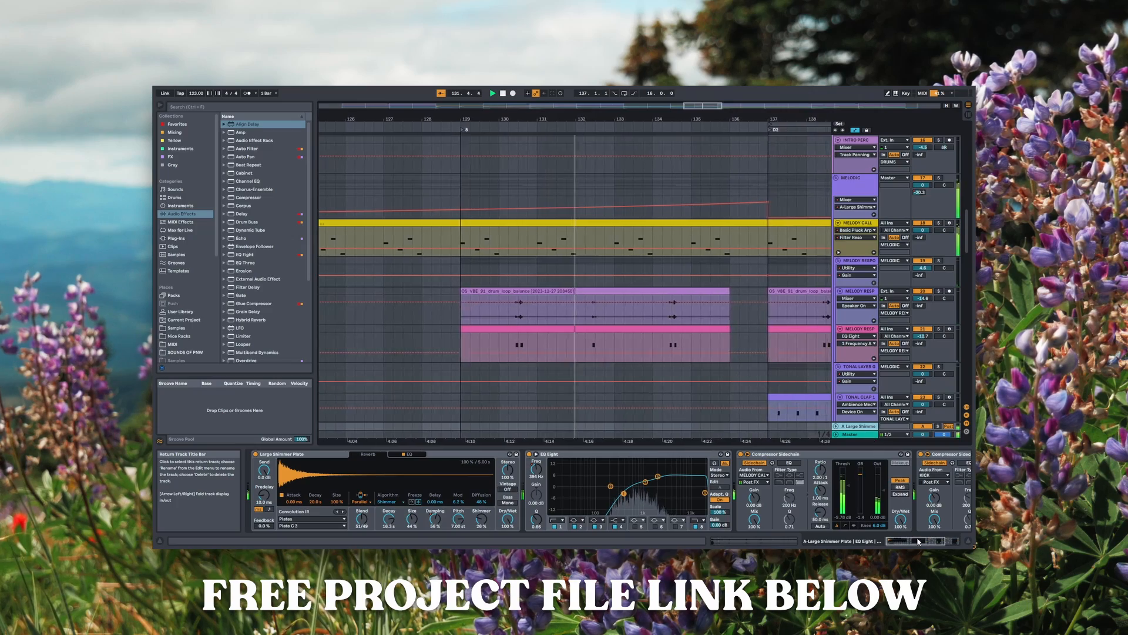
pyautogui.moveTo(898, 544)
pyautogui.mouseDown()
pyautogui.moveTo(916, 545)
pyautogui.moveTo(888, 544)
pyautogui.mouseUp()
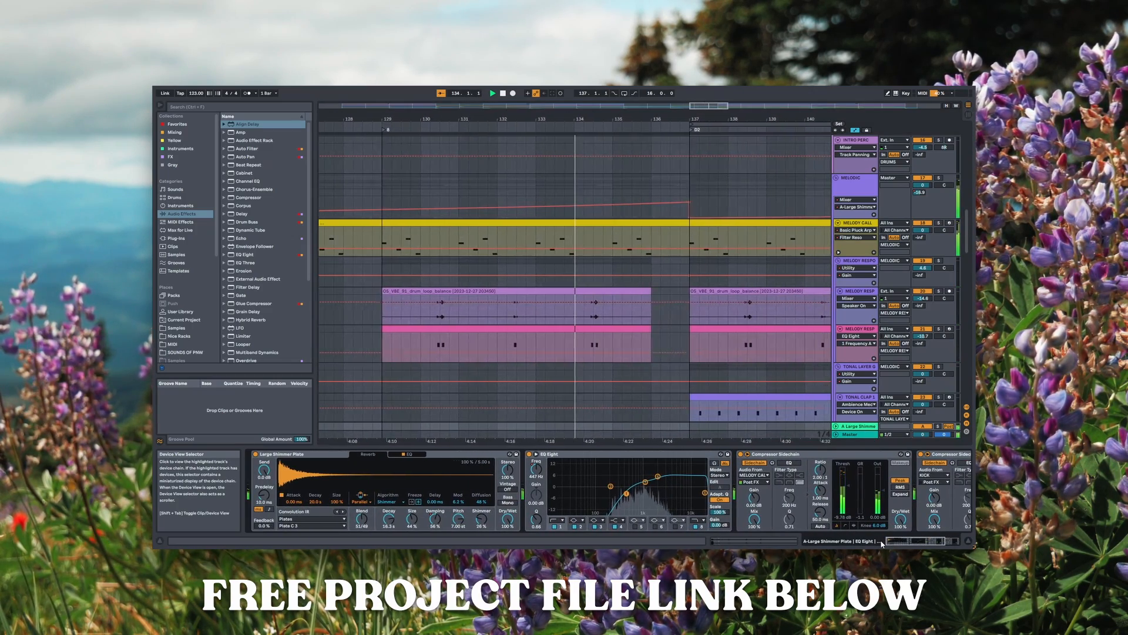
pyautogui.moveTo(967, 250); pyautogui.dragTo(956, 351)
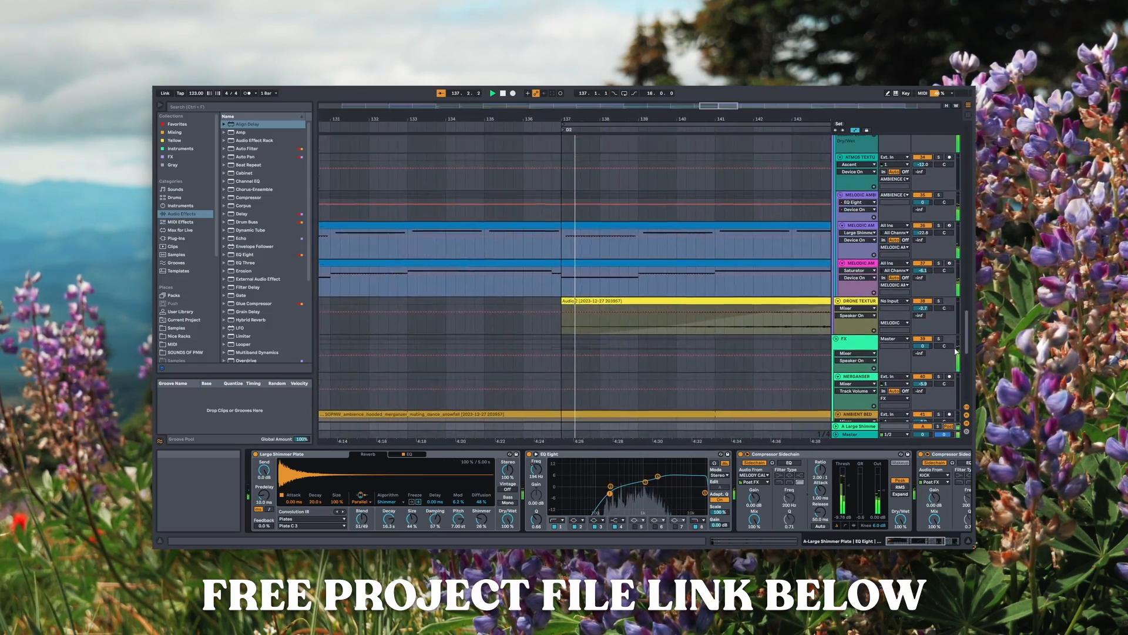
pyautogui.click(864, 229)
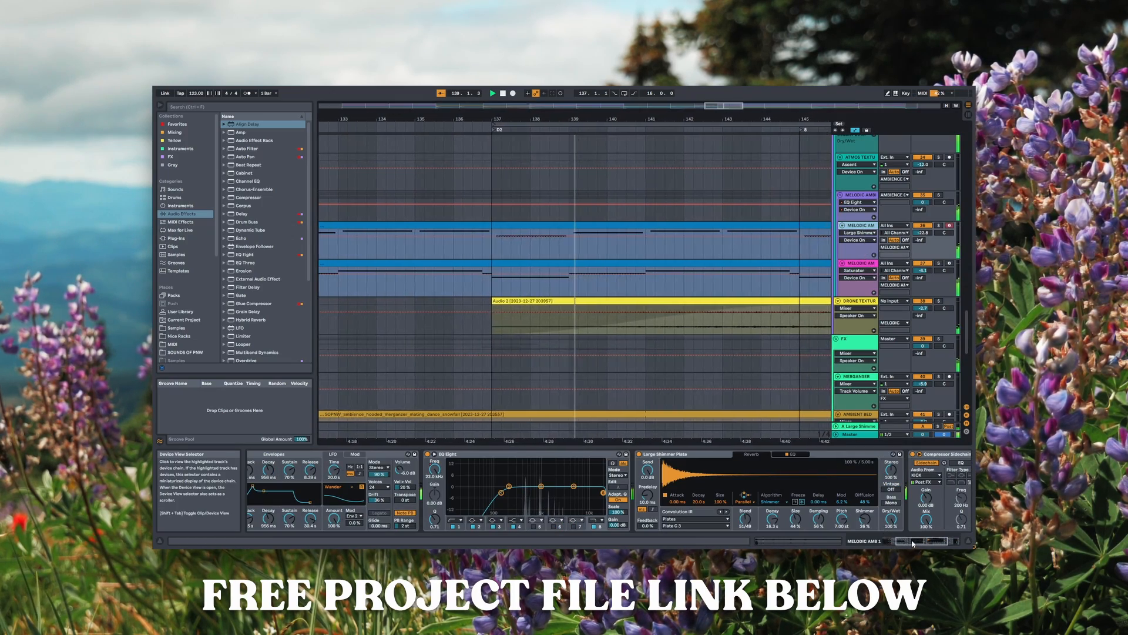
pyautogui.moveTo(914, 543)
pyautogui.mouseDown()
pyautogui.moveTo(896, 543)
pyautogui.moveTo(928, 540)
pyautogui.mouseUp()
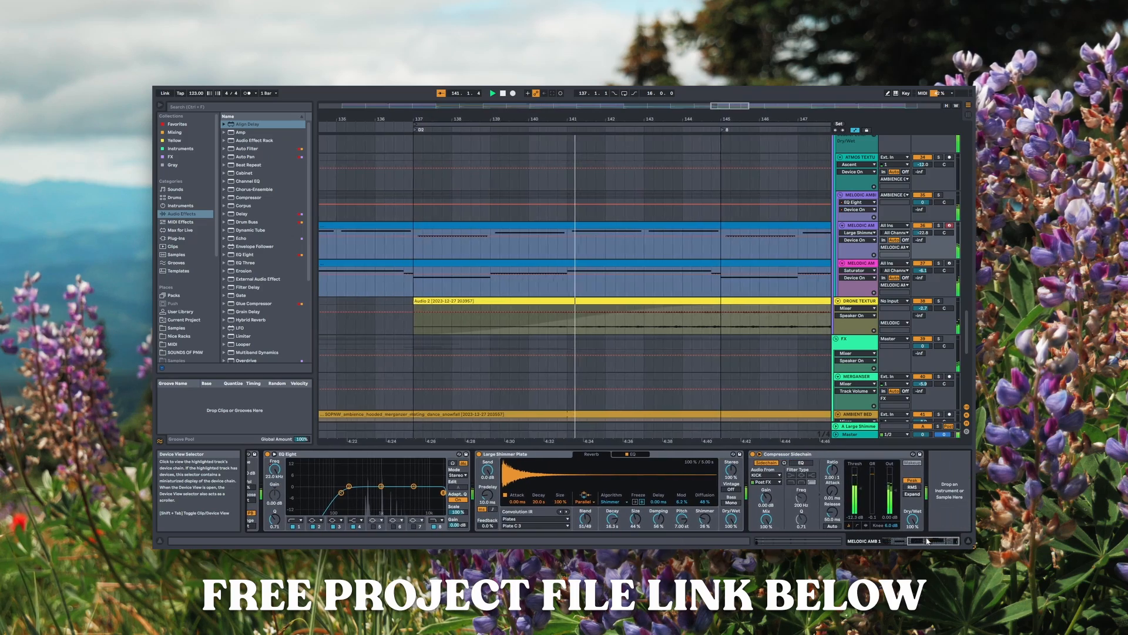
pyautogui.click(869, 266)
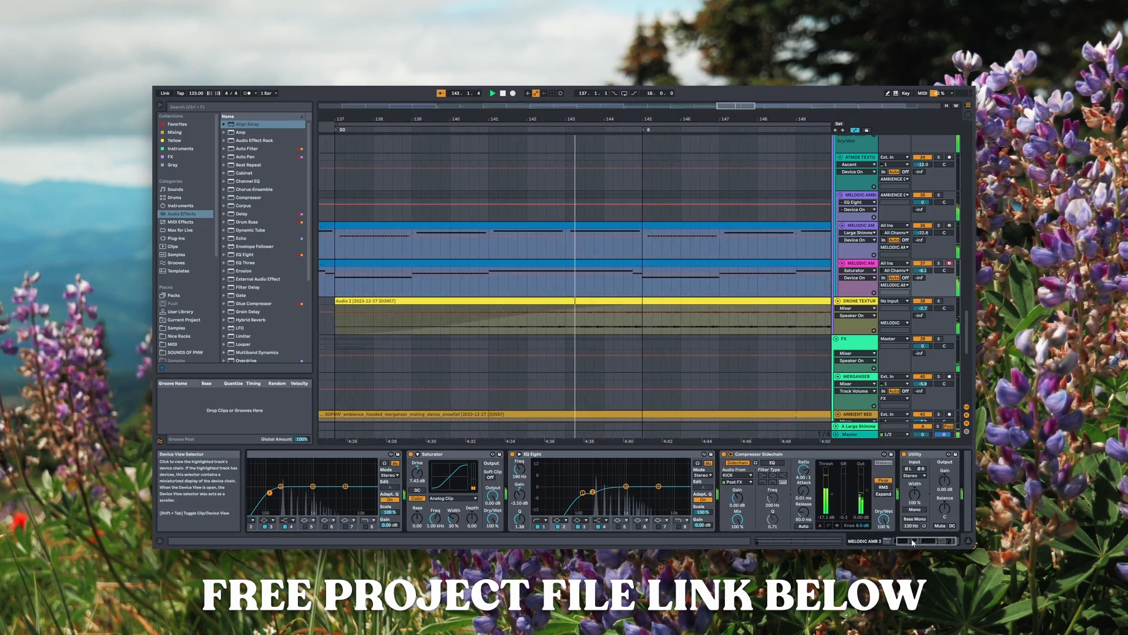
pyautogui.moveTo(910, 541)
pyautogui.mouseDown()
pyautogui.moveTo(894, 541)
pyautogui.moveTo(917, 542)
pyautogui.mouseUp()
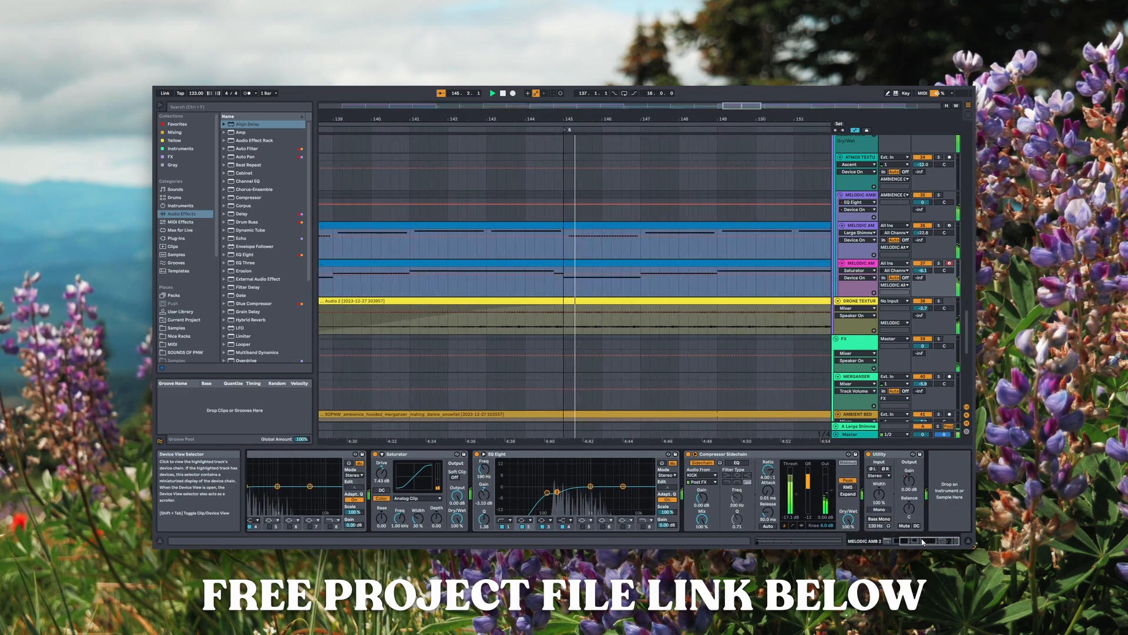
pyautogui.click(867, 195)
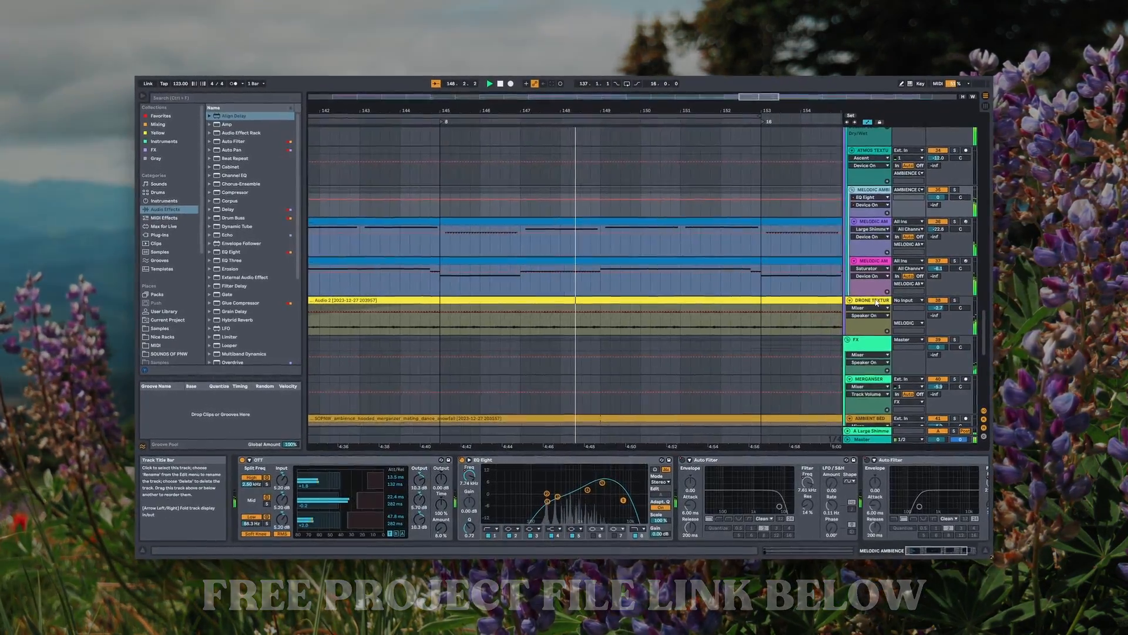
pyautogui.click(863, 303)
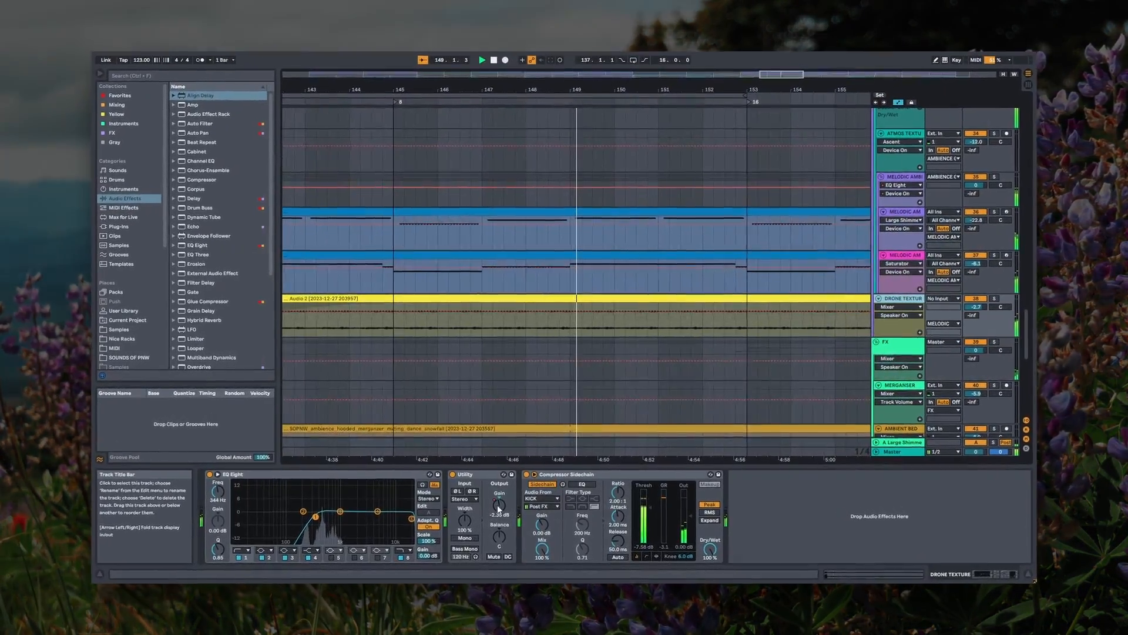
pyautogui.click(504, 493)
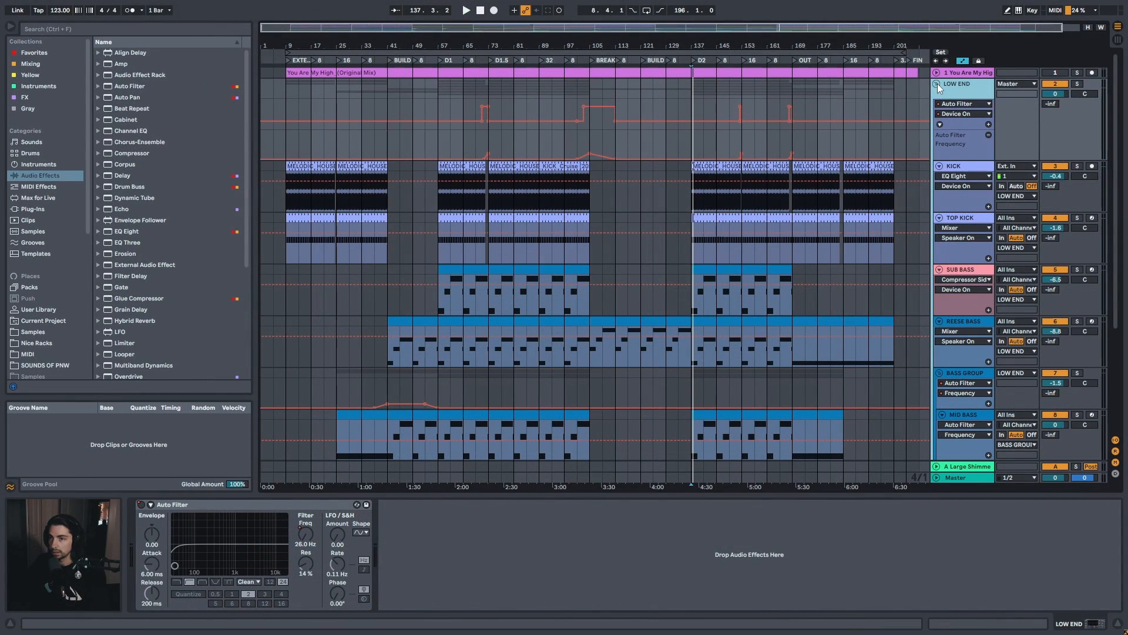
# Fold the LOW END group and look over the collapsed track groups across the whole arrangement
pyautogui.click(937, 84)
pyautogui.moveTo(470, 46); pyautogui.dragTo(455, 70)
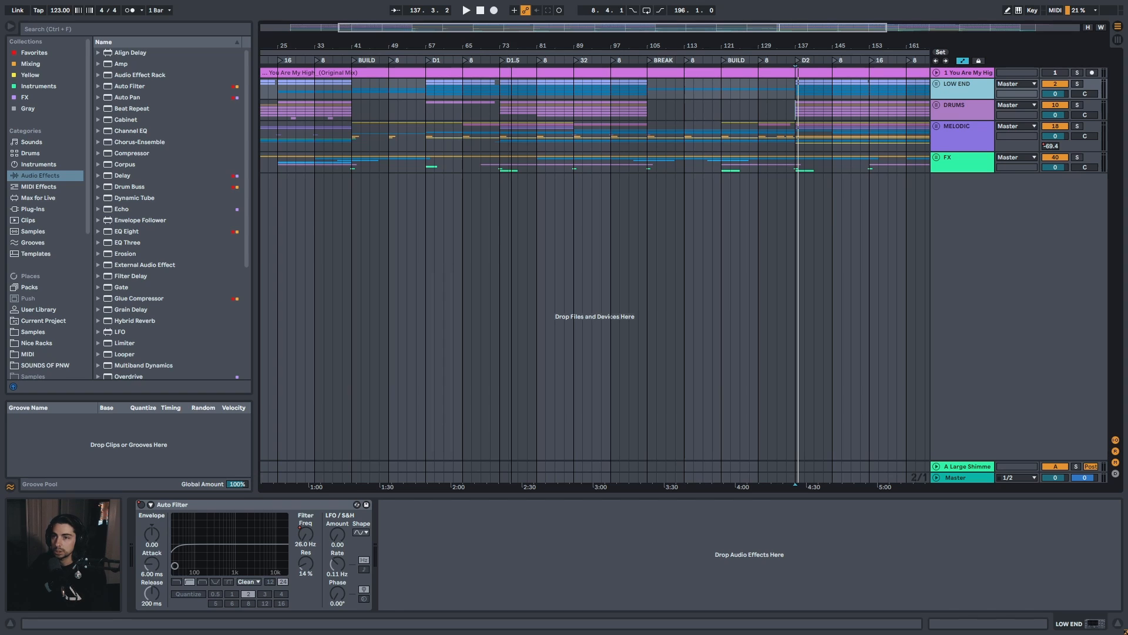
pyautogui.moveTo(512, 59)
pyautogui.mouseDown()
pyautogui.moveTo(516, 47)
pyautogui.moveTo(498, 46)
pyautogui.mouseUp()
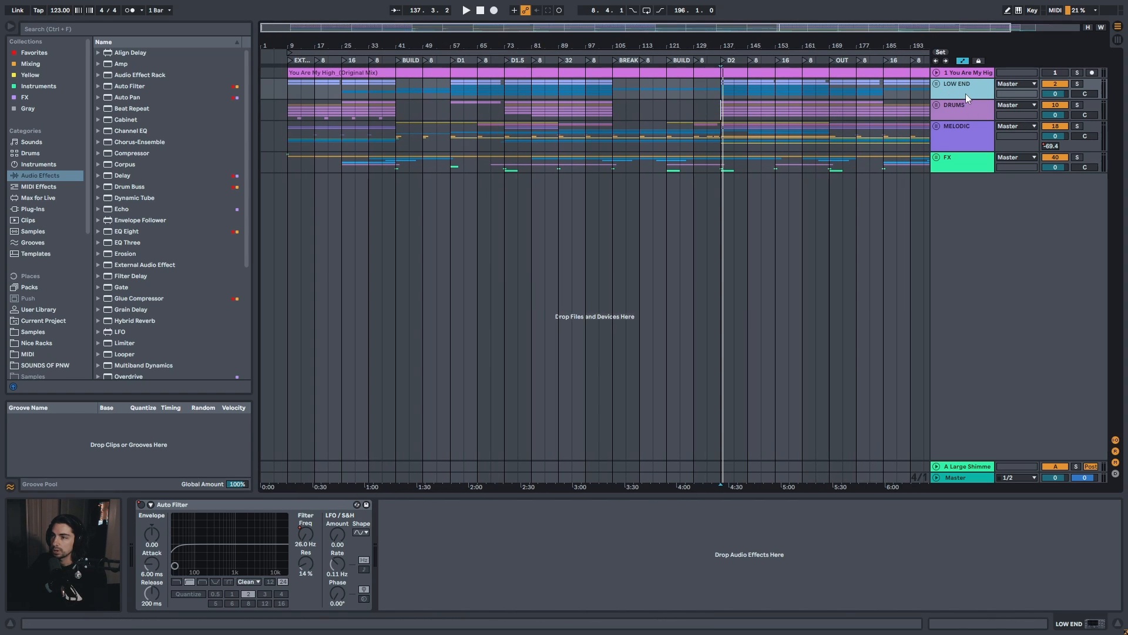
pyautogui.moveTo(522, 42); pyautogui.dragTo(522, 39)
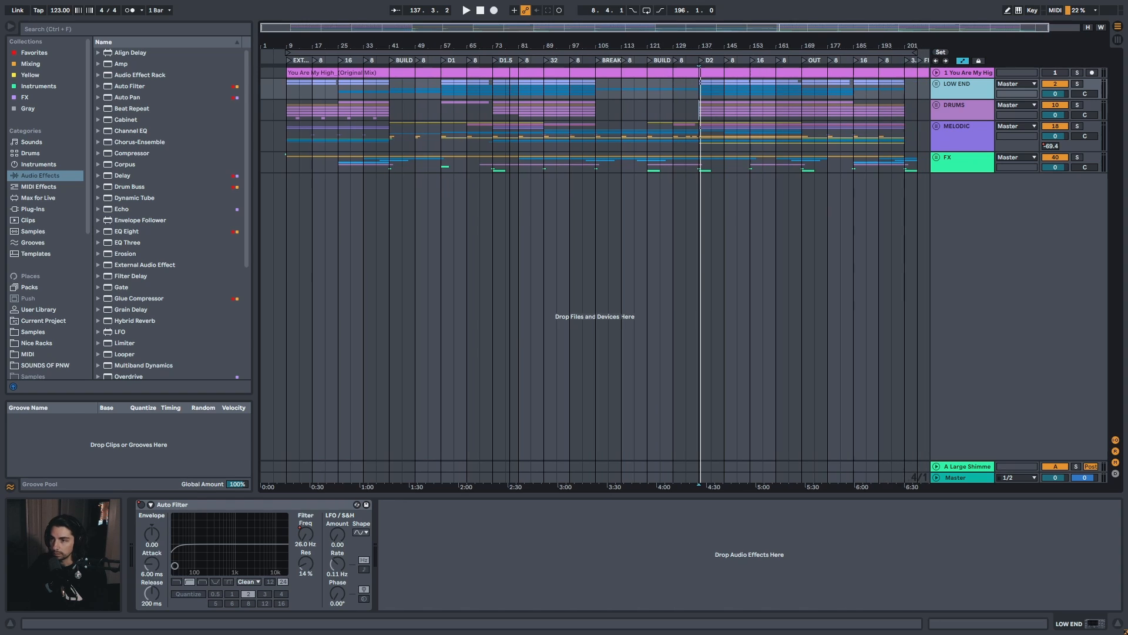
# Unfold the LOW END group, solo it and play it back from the D2 locator at bar 137
pyautogui.click(936, 84)
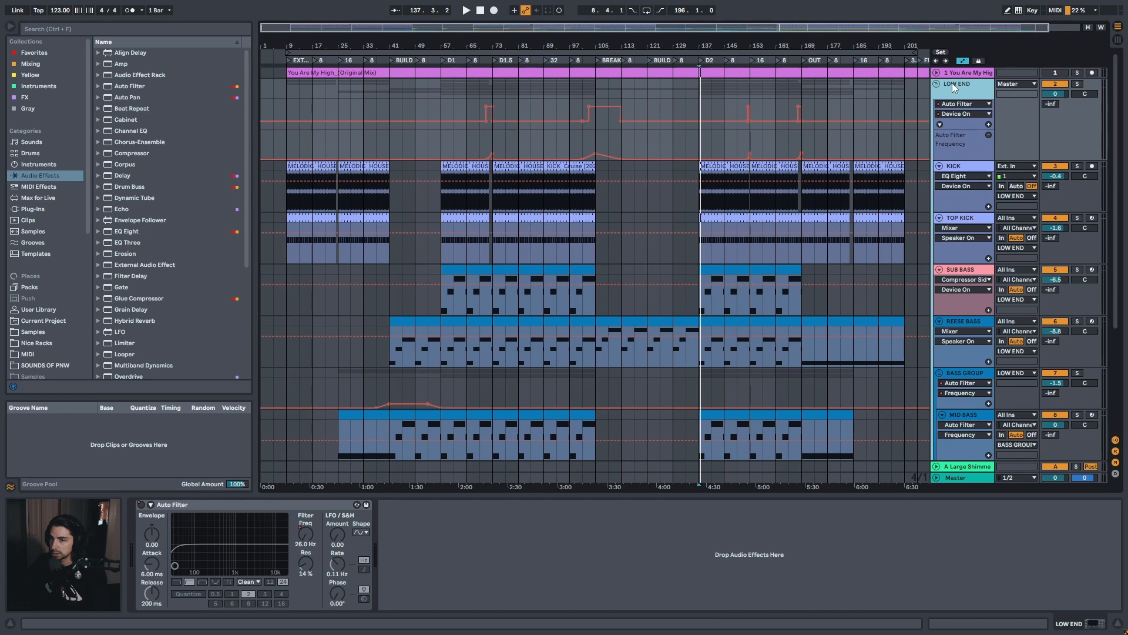
pyautogui.press('s')
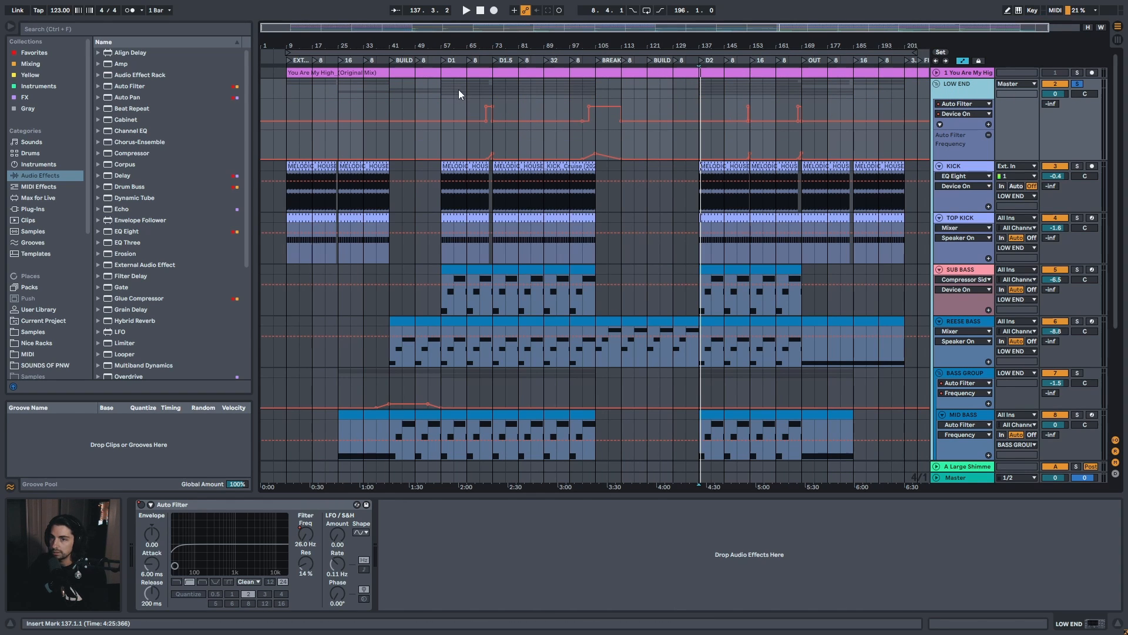
pyautogui.press('space')
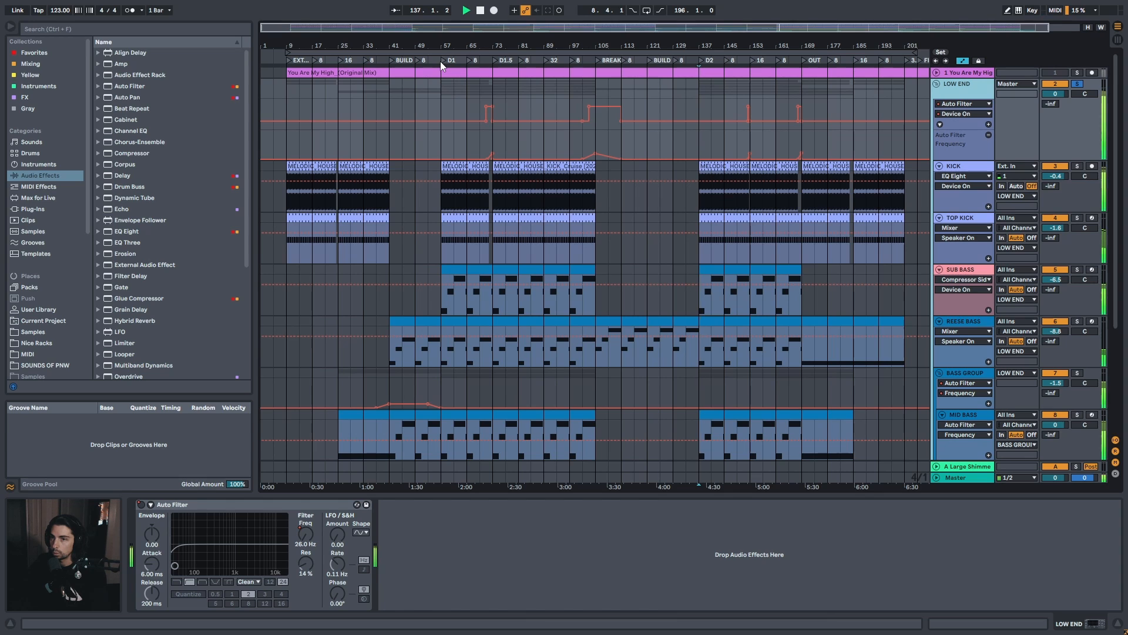
pyautogui.moveTo(716, 46)
pyautogui.mouseDown()
pyautogui.moveTo(591, 59)
pyautogui.moveTo(626, 50)
pyautogui.moveTo(622, 67)
pyautogui.mouseUp()
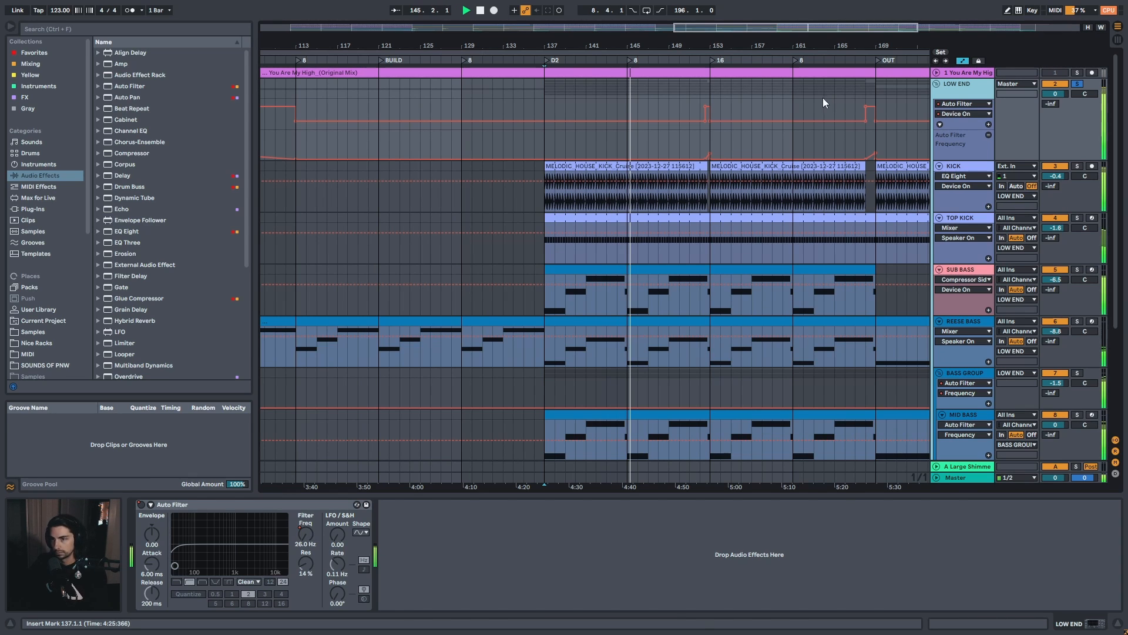
# Select the kick clip at the second drop, solo the KICK track and play it
pyautogui.click(612, 166)
pyautogui.moveTo(608, 46); pyautogui.dragTo(441, 76)
pyautogui.press('s')
pyautogui.press('space')
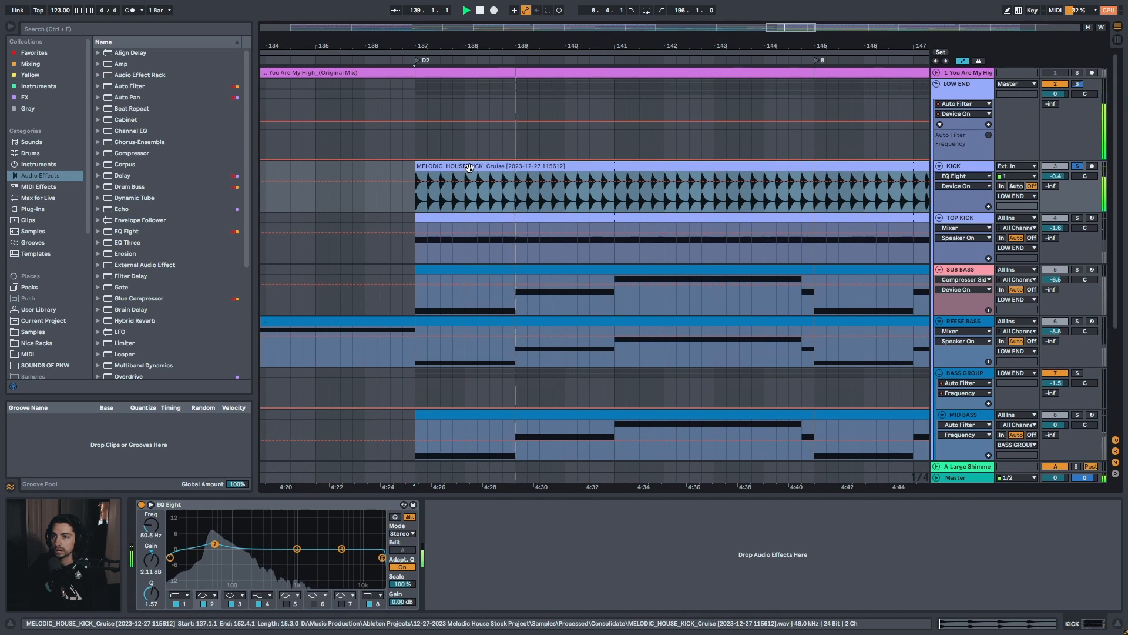
# Replay the soloed kick from bar 137 and compare its sound with EQ Eight bypassed and re-enabled
pyautogui.moveTo(567, 44); pyautogui.dragTo(566, 30)
pyautogui.press('space')
pyautogui.press('space')
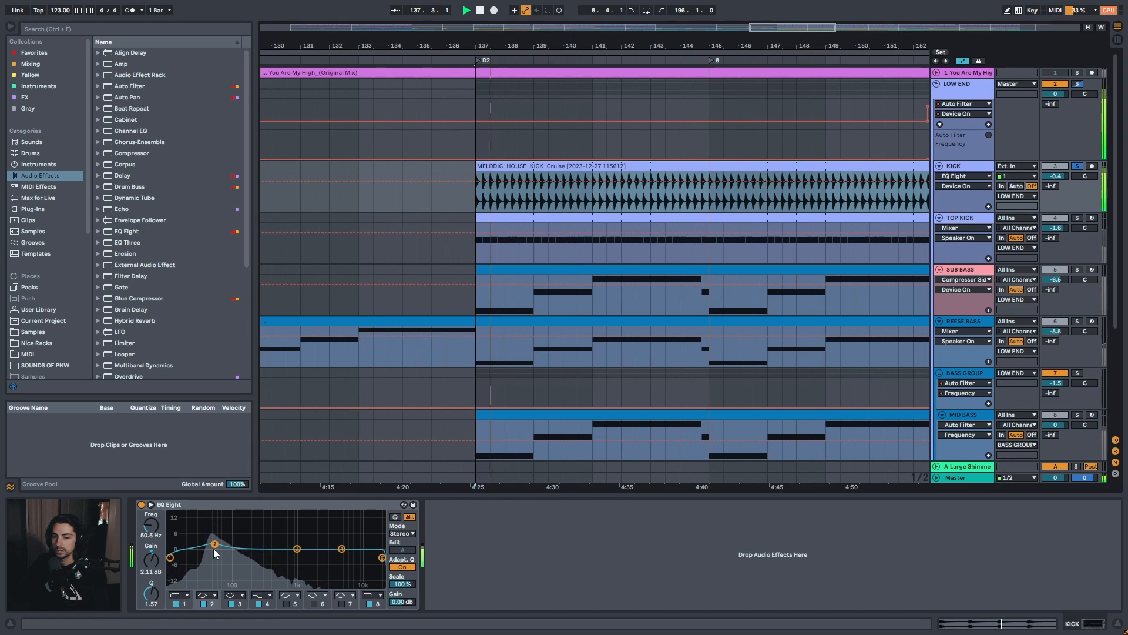
pyautogui.click(141, 505)
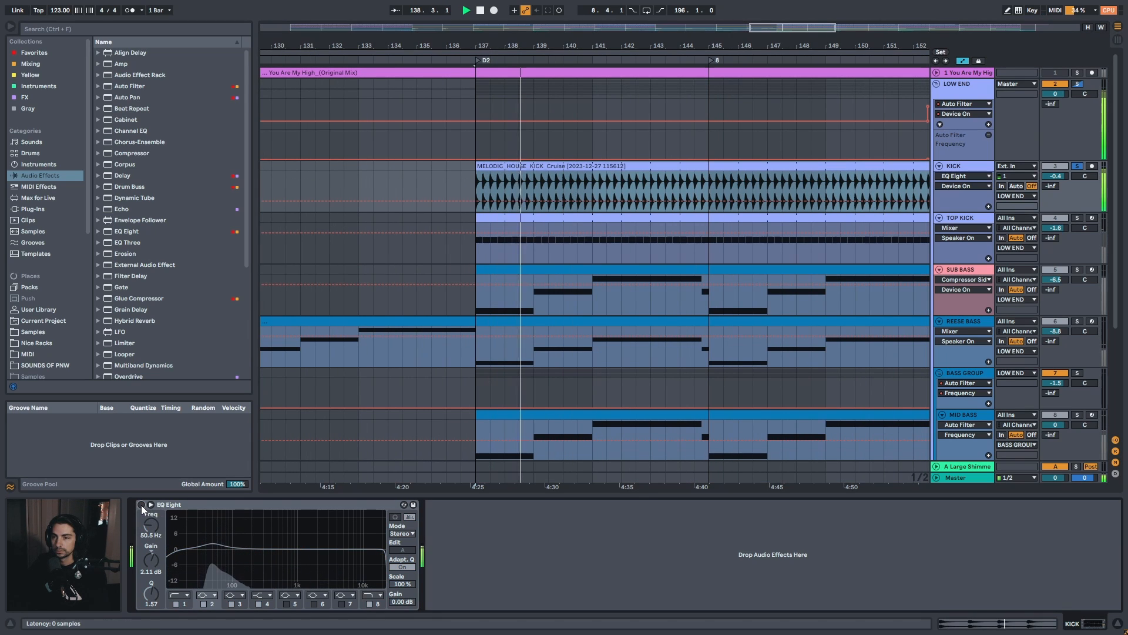
pyautogui.click(141, 505)
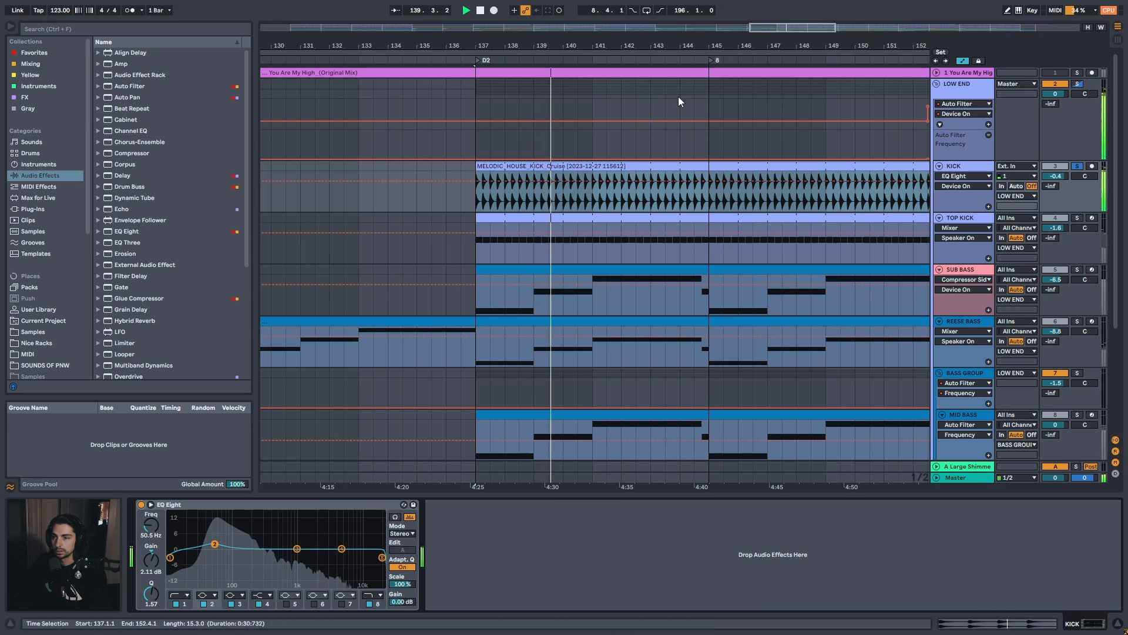
# Select the TOP KICK clip at the second drop, solo its track and play it from bar 137
pyautogui.click(509, 220)
pyautogui.moveTo(565, 56); pyautogui.dragTo(562, 50)
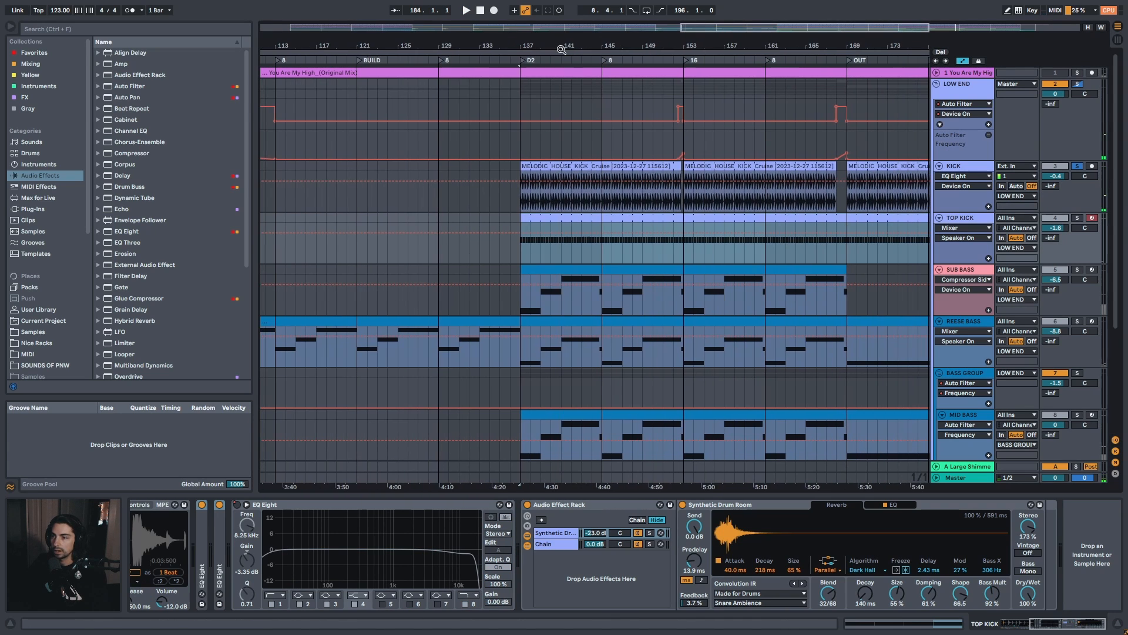
pyautogui.press('s')
pyautogui.press('space')
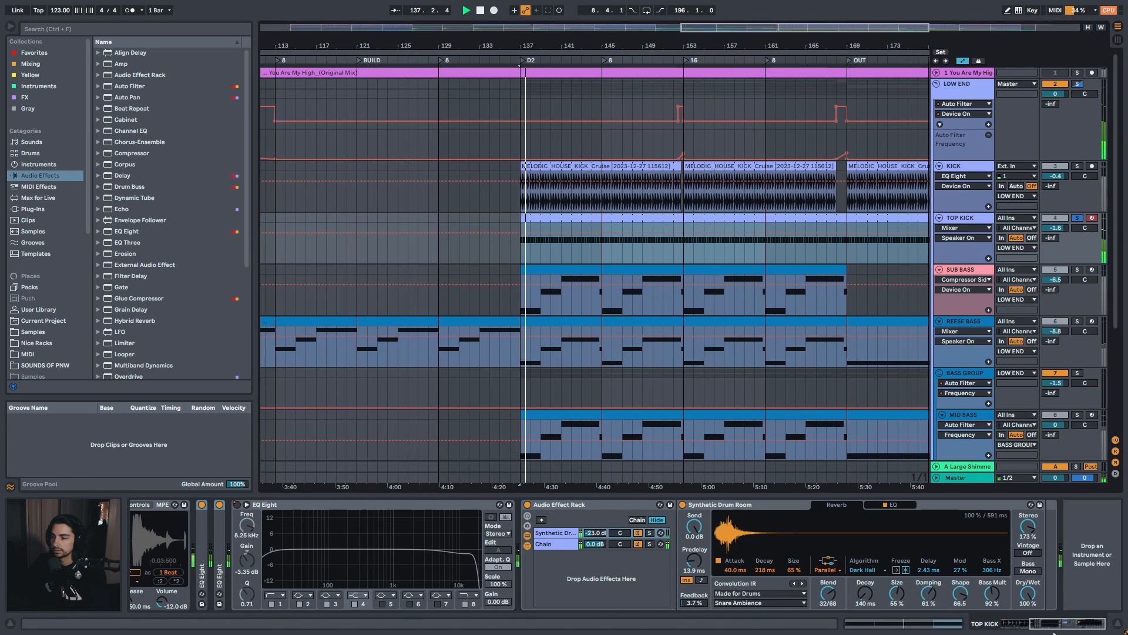
# Examine the start of the 80s Beat 90 bpm sample in the TOP KICK sampler while replaying the part
pyautogui.moveTo(1065, 624); pyautogui.dragTo(956, 632)
pyautogui.press('space')
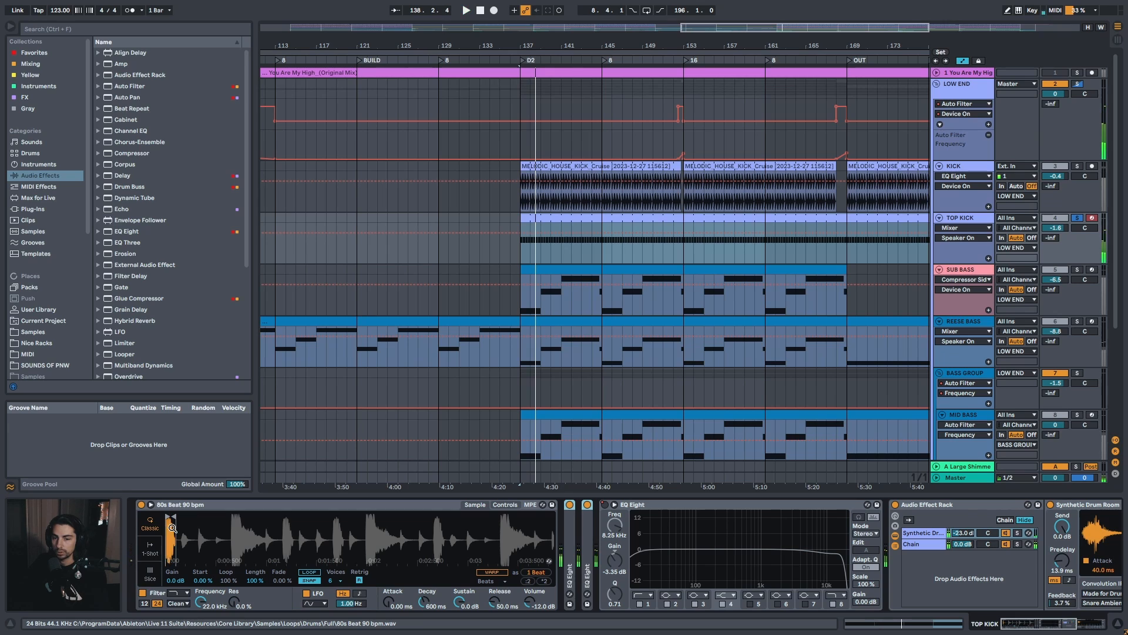
pyautogui.press('space')
pyautogui.moveTo(173, 530); pyautogui.dragTo(197, 536)
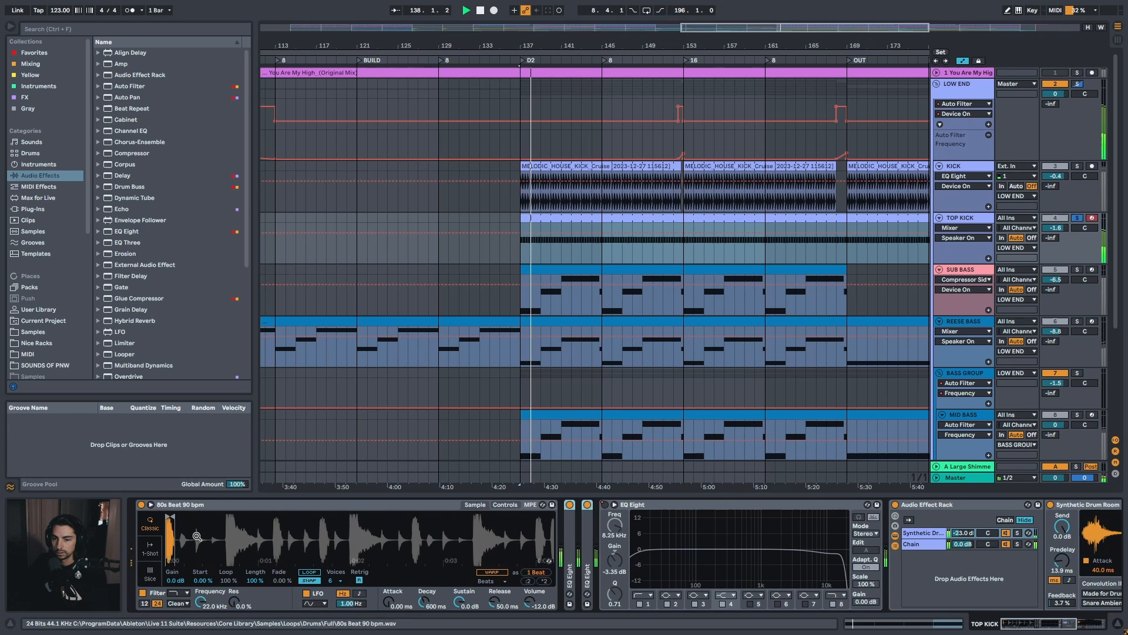
# Expand the two folded EQ Eight devices on TOP KICK and compare playback with both bypassed and re-enabled
pyautogui.doubleClick(588, 537)
pyautogui.doubleClick(566, 538)
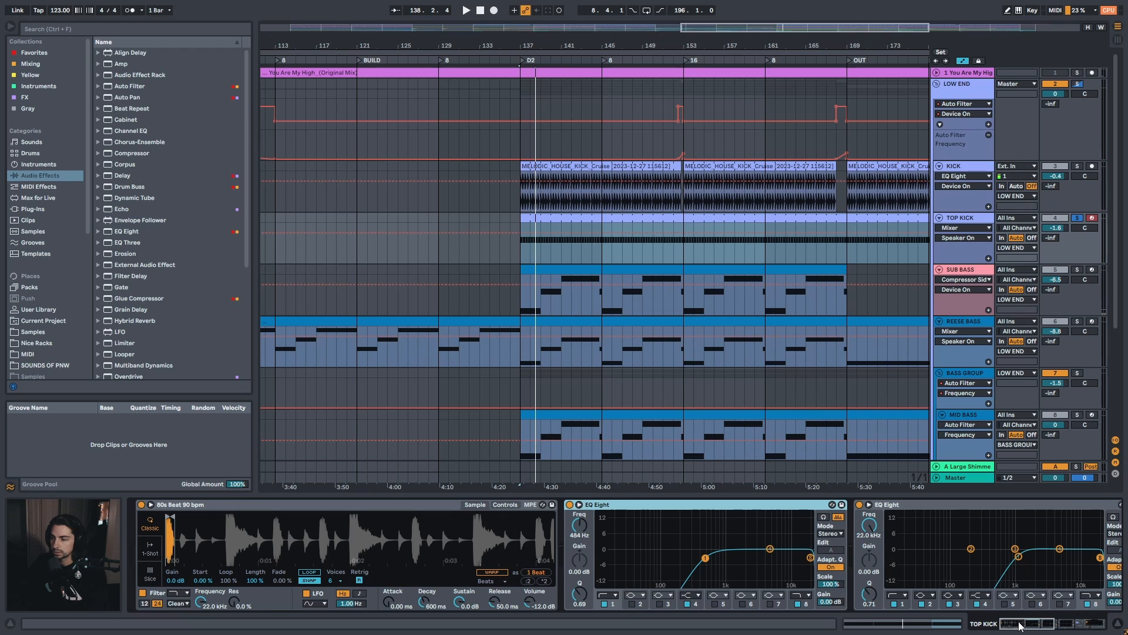
pyautogui.moveTo(1019, 623); pyautogui.dragTo(1032, 623)
pyautogui.click(629, 505)
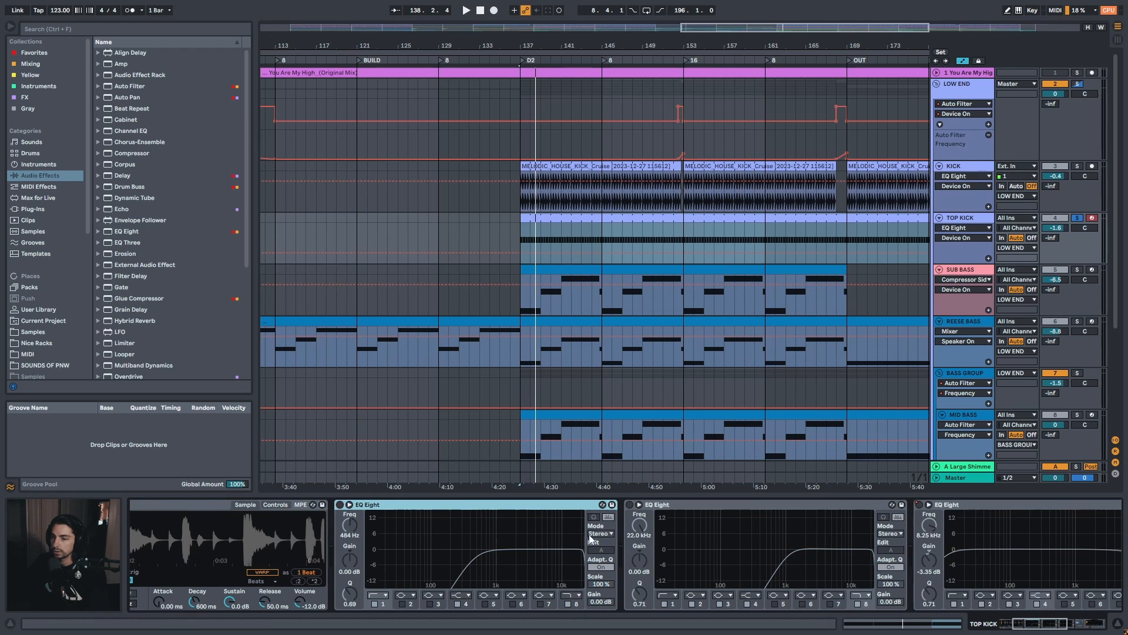
pyautogui.press('space')
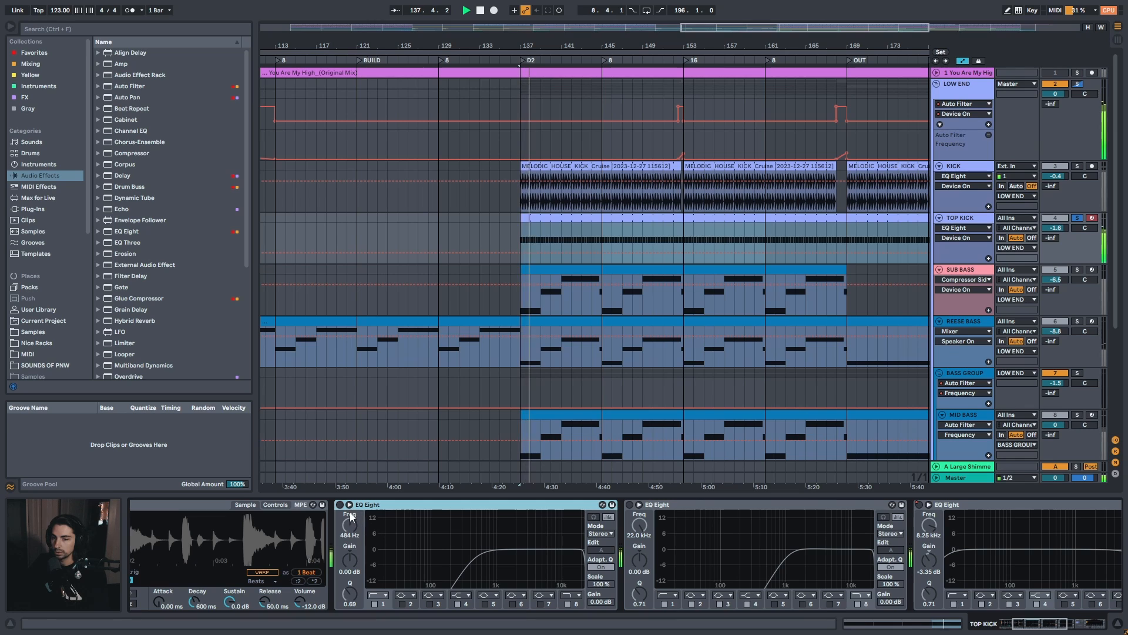
pyautogui.click(339, 505)
pyautogui.click(630, 504)
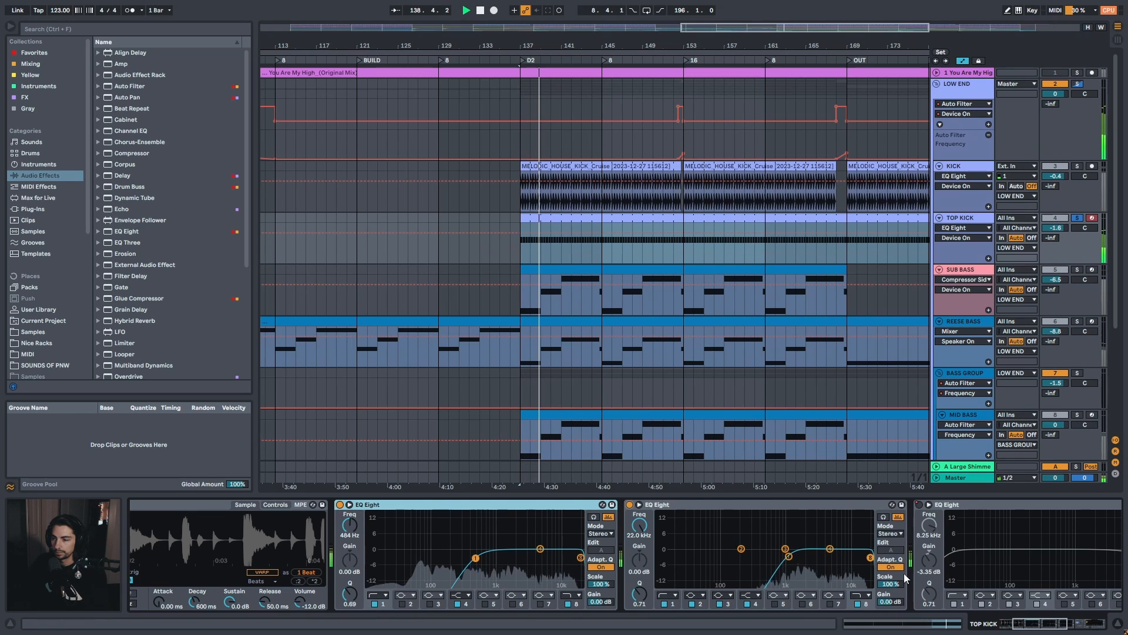
# Compare the TOP KICK playback with and without the Audio Effect Rack containing the Synthetic Drum Room reverb
pyautogui.moveTo(1039, 624); pyautogui.dragTo(1078, 624)
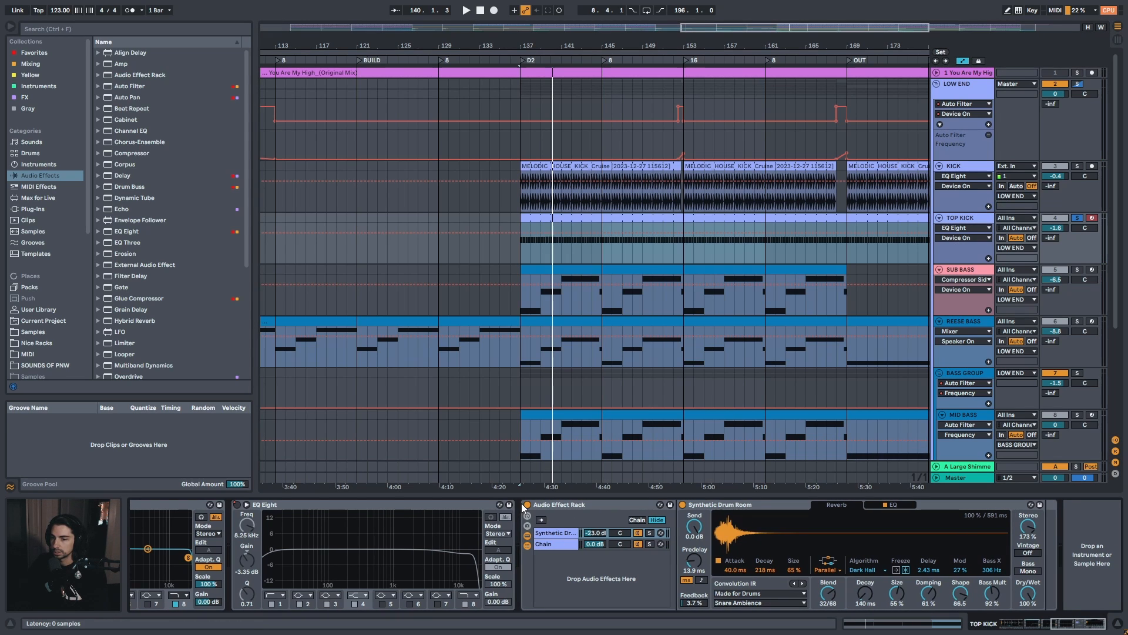
pyautogui.press('space')
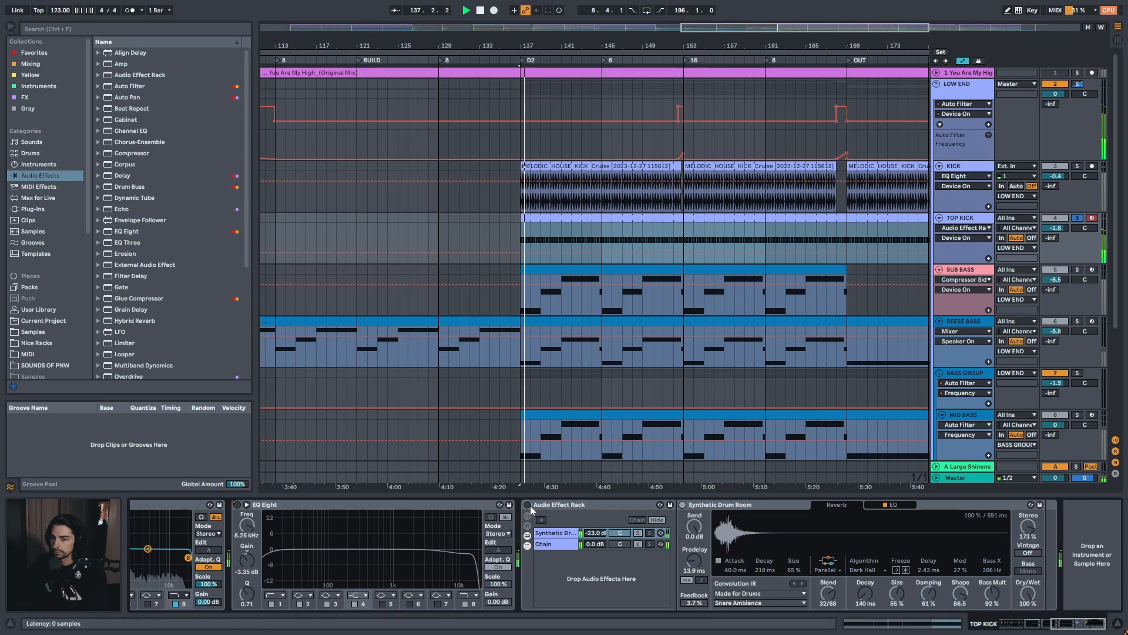
pyautogui.click(527, 504)
pyautogui.click(528, 505)
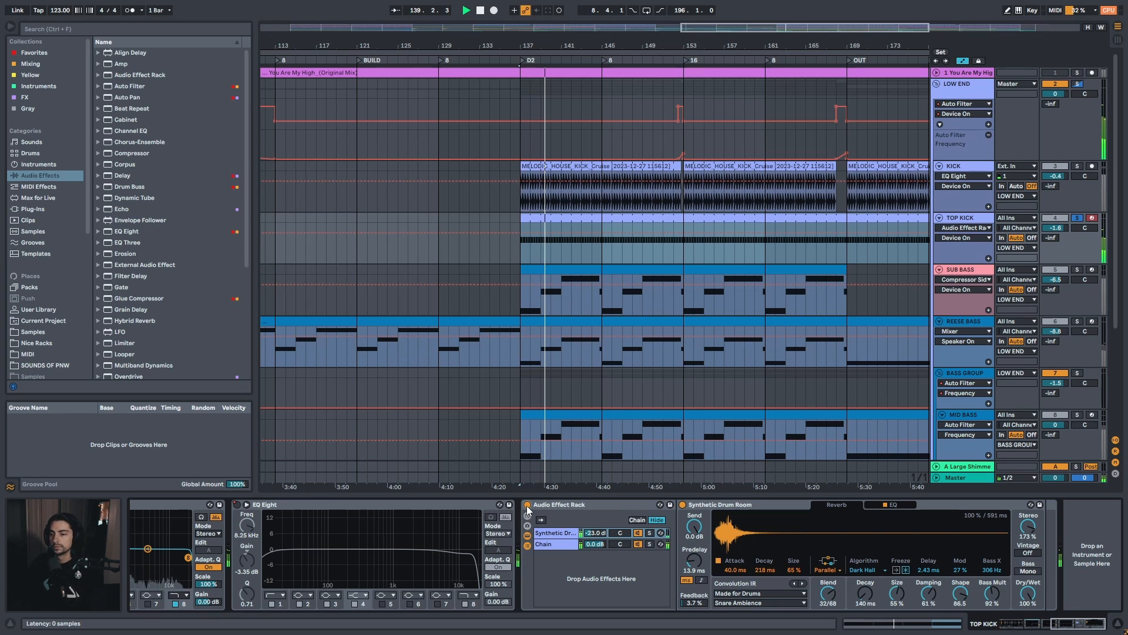
pyautogui.click(527, 505)
pyautogui.click(528, 505)
# Solo KICK together with TOP KICK to hear the layers, and set the playback position to the D1 locator
pyautogui.click(1078, 167)
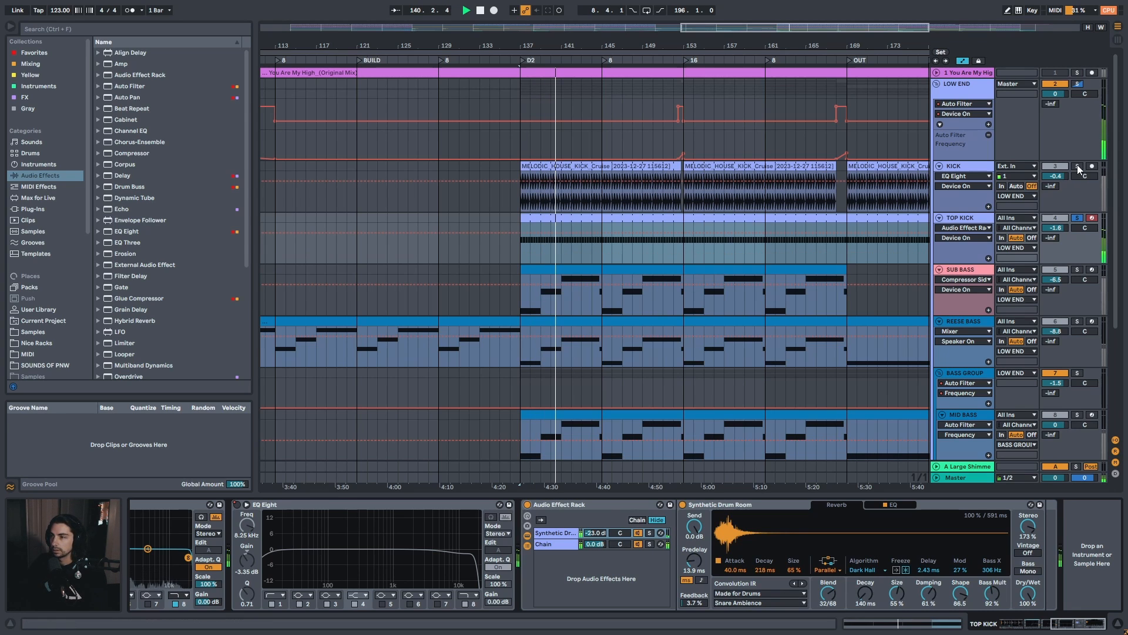
pyautogui.press('w')
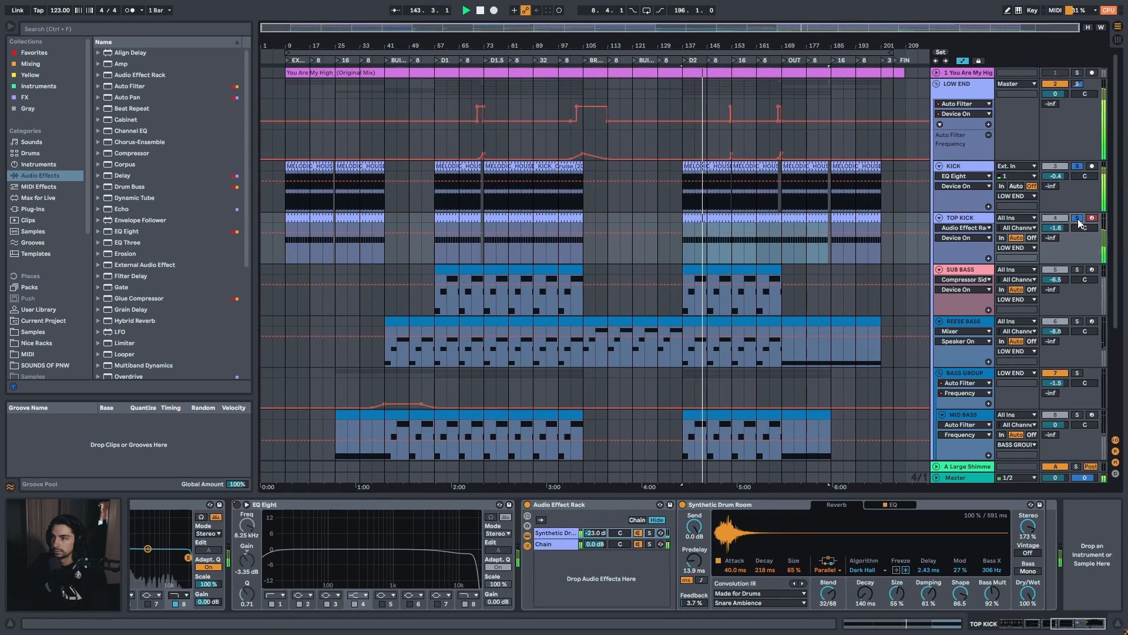
pyautogui.click(439, 59)
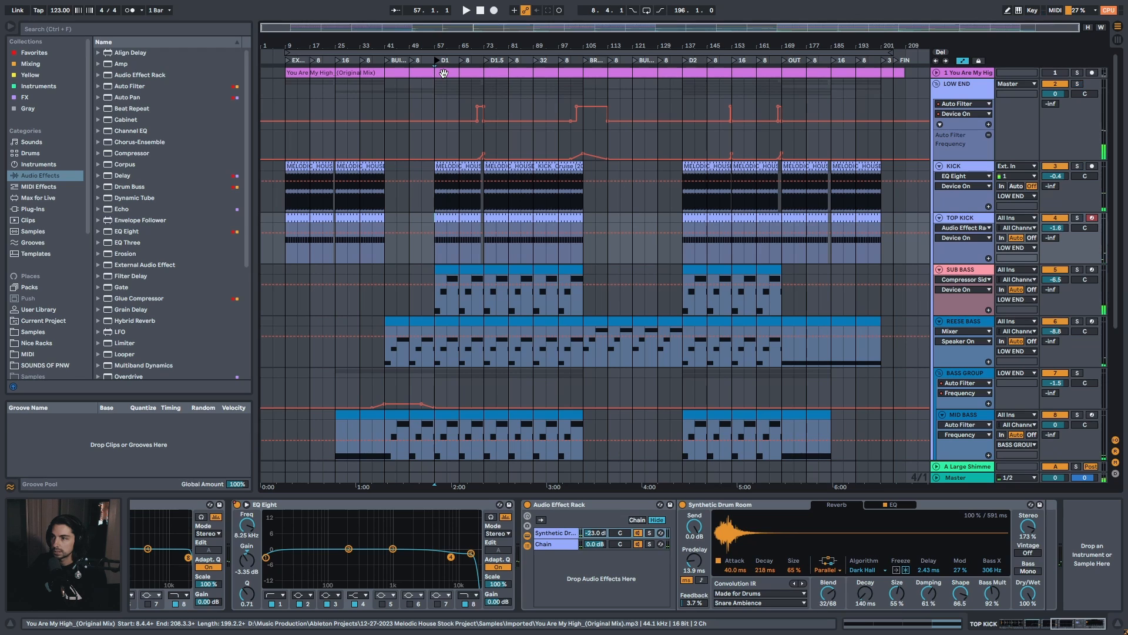
# Compare the full mix from the D1 locator with TOP KICK muted and unmuted
pyautogui.click(1062, 218)
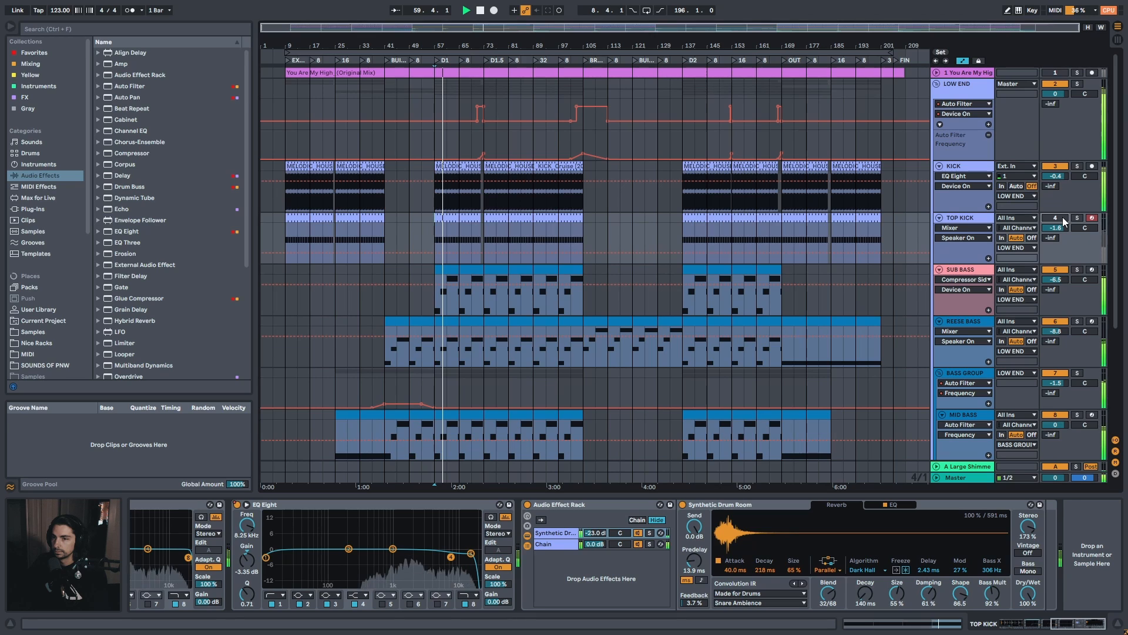
pyautogui.click(1061, 218)
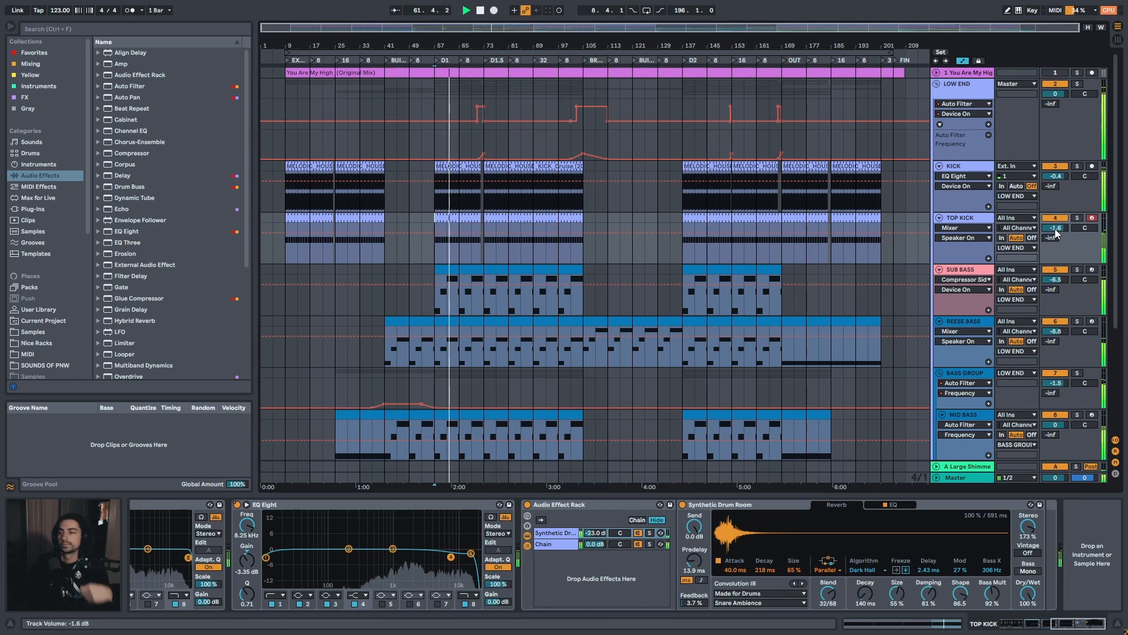
# Solo SUB BASS and play it from the start of the D1 section at bar 57
pyautogui.click(967, 269)
pyautogui.press('s')
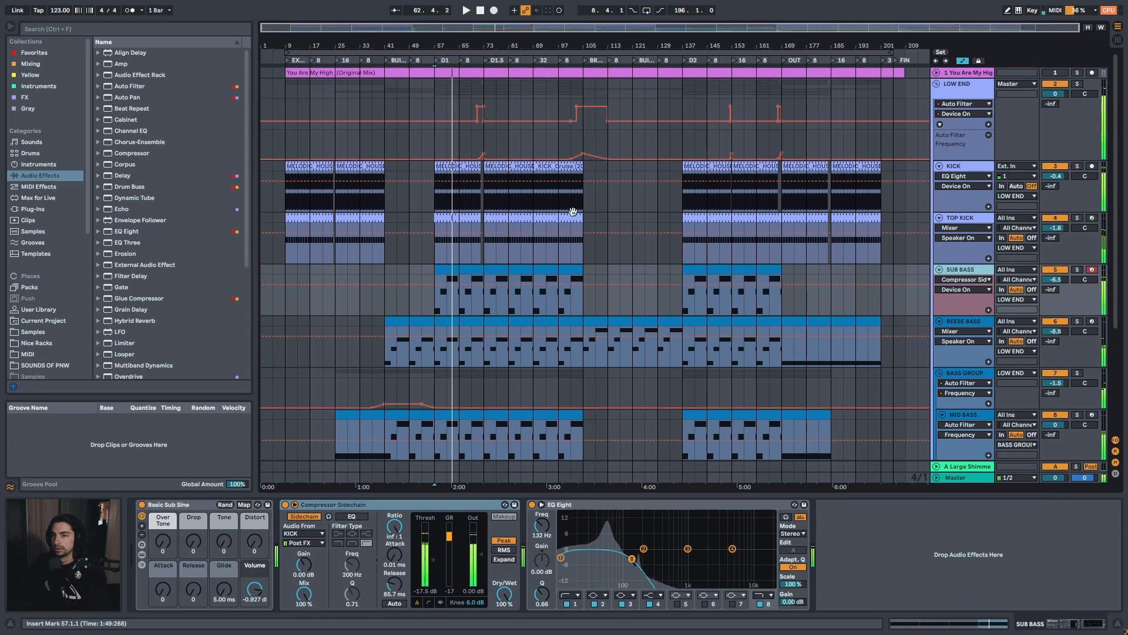
pyautogui.press('space')
pyautogui.moveTo(440, 53); pyautogui.dragTo(441, 107)
pyautogui.moveTo(440, 45); pyautogui.dragTo(352, 318)
pyautogui.click(360, 269)
pyautogui.press('space')
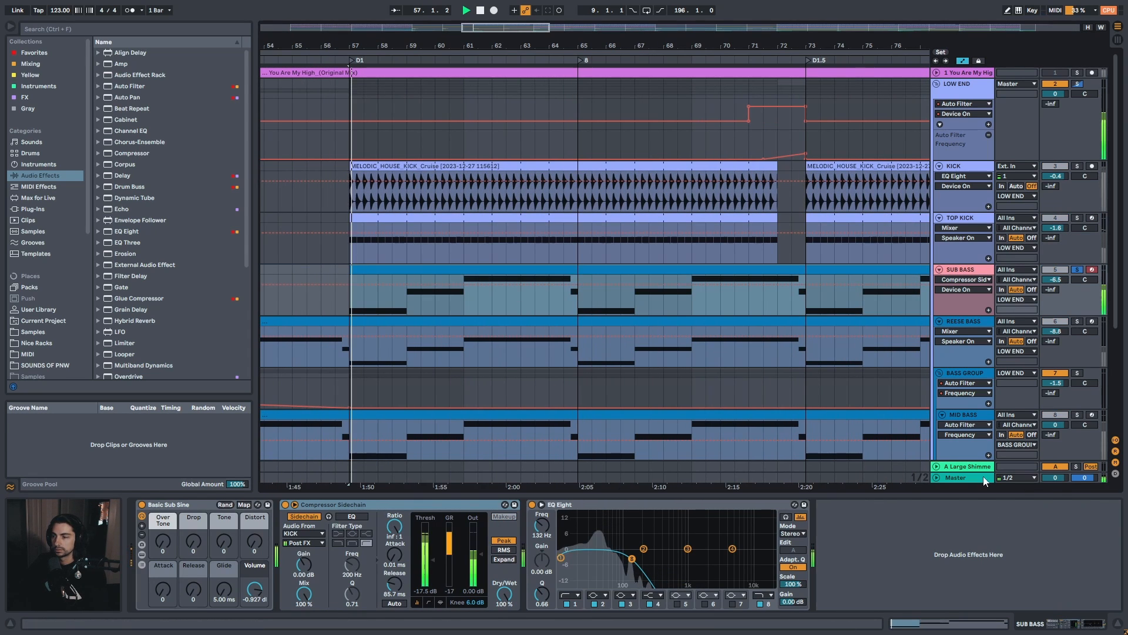
# Reveal the Operator and other devices inside the SUB BASS Basic Sub Sine rack, and hide them again
pyautogui.click(172, 504)
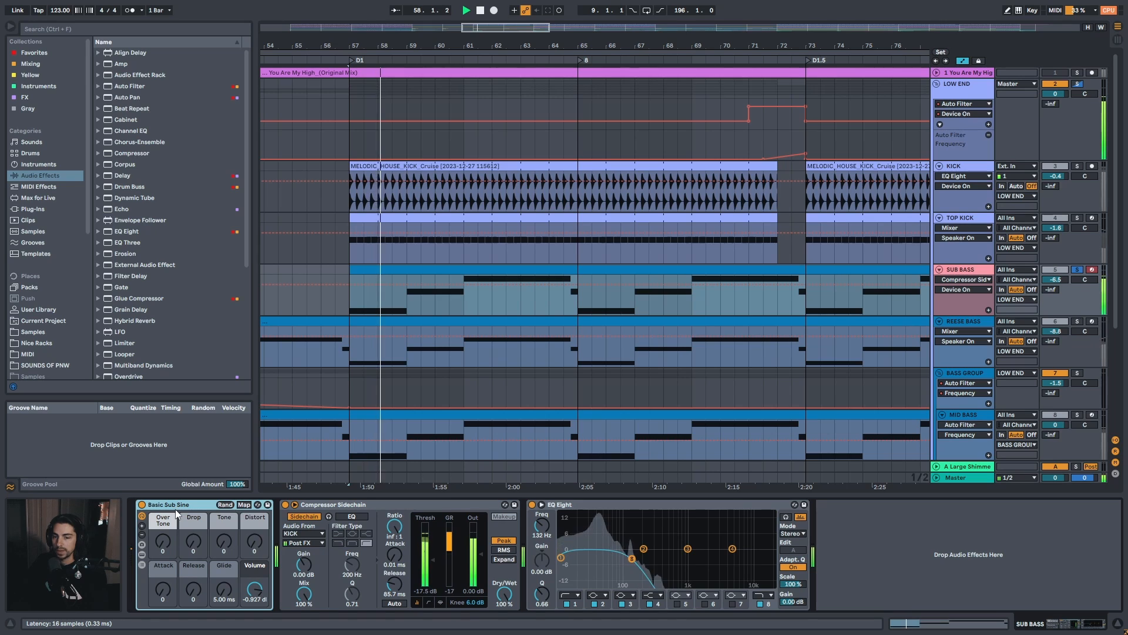
pyautogui.click(143, 555)
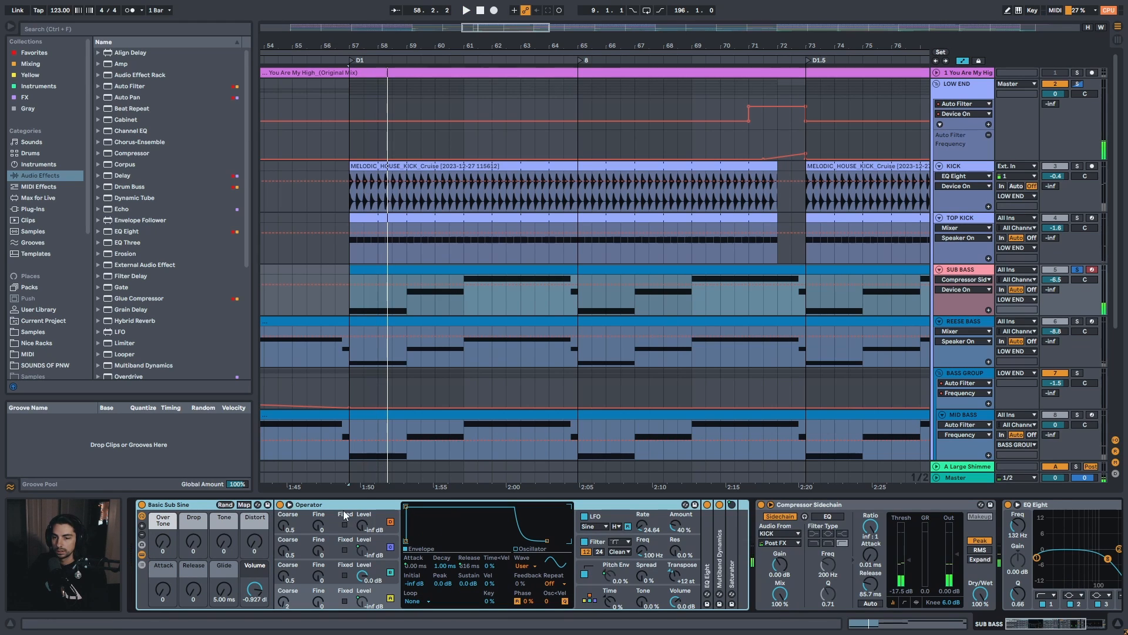
pyautogui.click(142, 552)
# Compare SUB BASS playback with the Compressor Sidechain bypassed and re-enabled
pyautogui.click(382, 505)
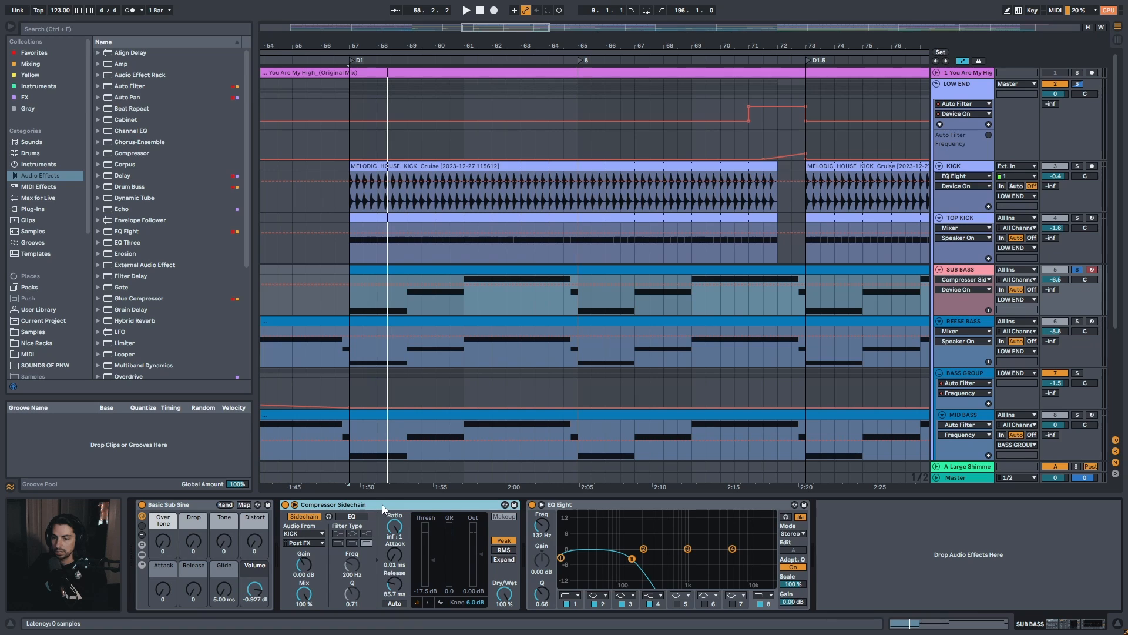
pyautogui.press('space')
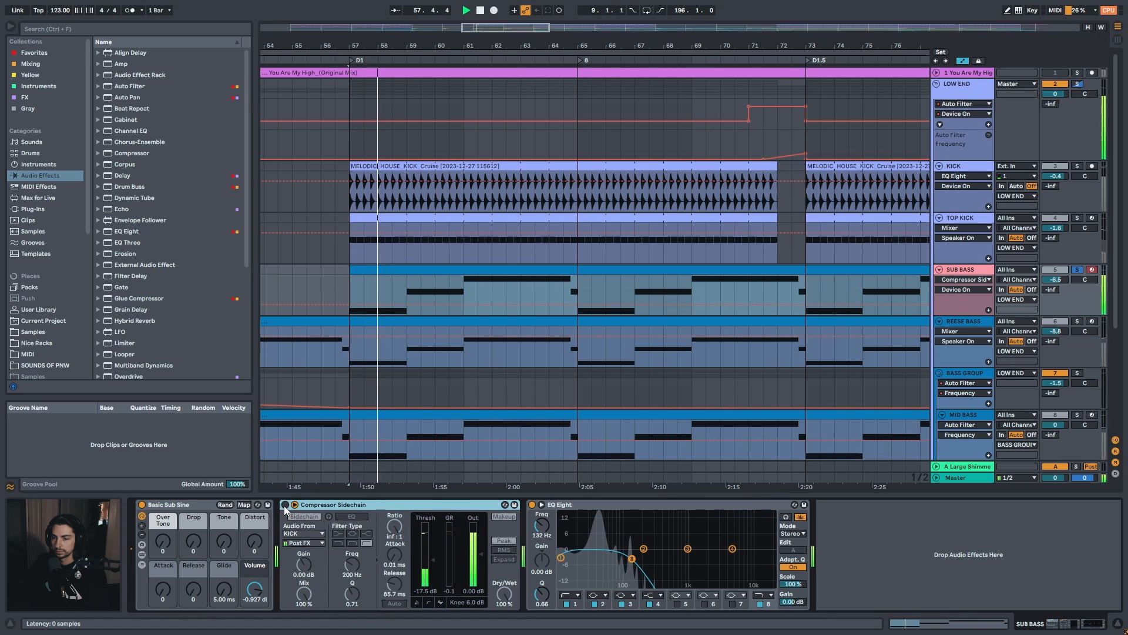
# Compare SUB BASS playback with its EQ Eight bypassed and re-enabled, and check the effect of filter band 8
pyautogui.click(602, 504)
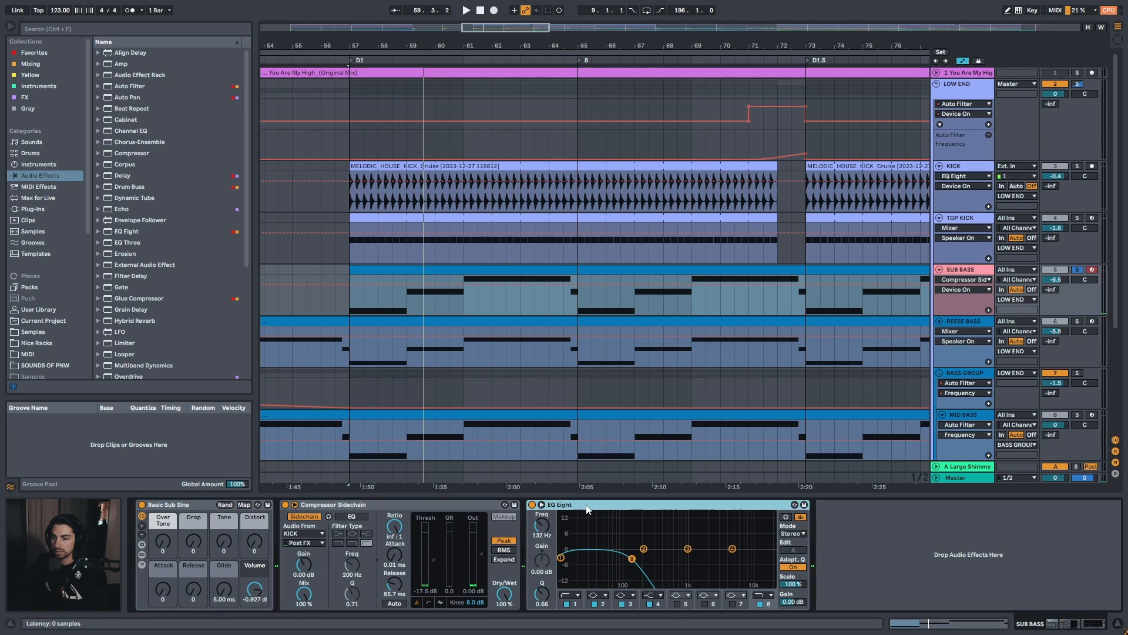
pyautogui.click(532, 504)
pyautogui.press('space')
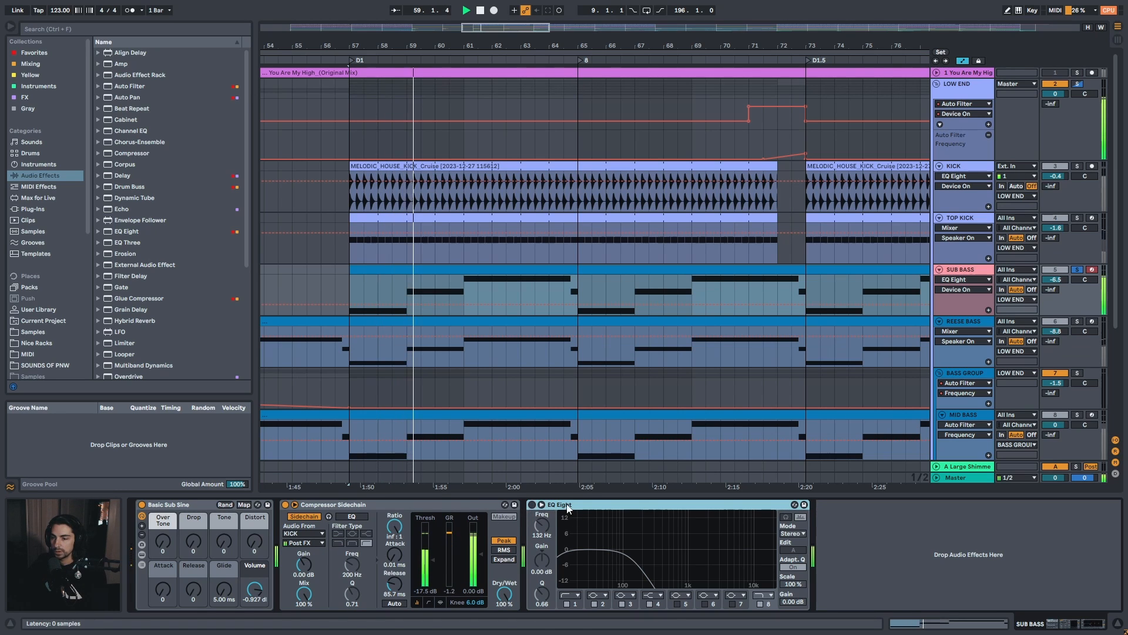
pyautogui.click(532, 504)
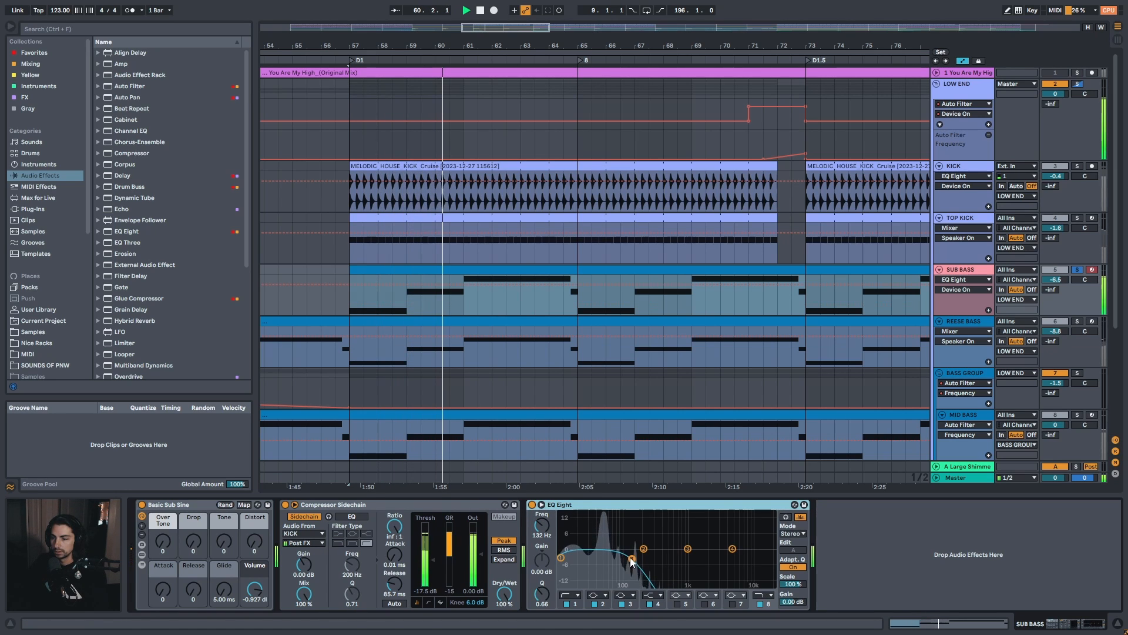
pyautogui.click(760, 604)
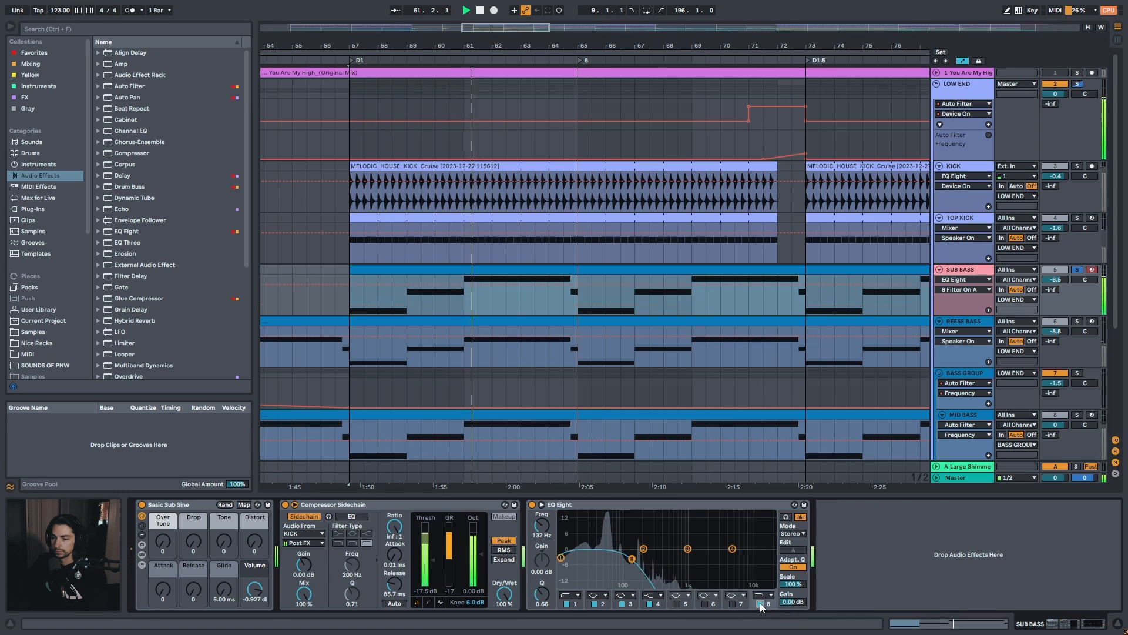
# Solo REESE BASS instead of SUB BASS and play it from the D1 locator at bar 57
pyautogui.moveTo(703, 47)
pyautogui.mouseDown()
pyautogui.moveTo(569, 54)
pyautogui.moveTo(543, 27)
pyautogui.moveTo(534, 65)
pyautogui.mouseUp()
pyautogui.click(985, 324)
pyautogui.click(489, 358)
pyautogui.press('space')
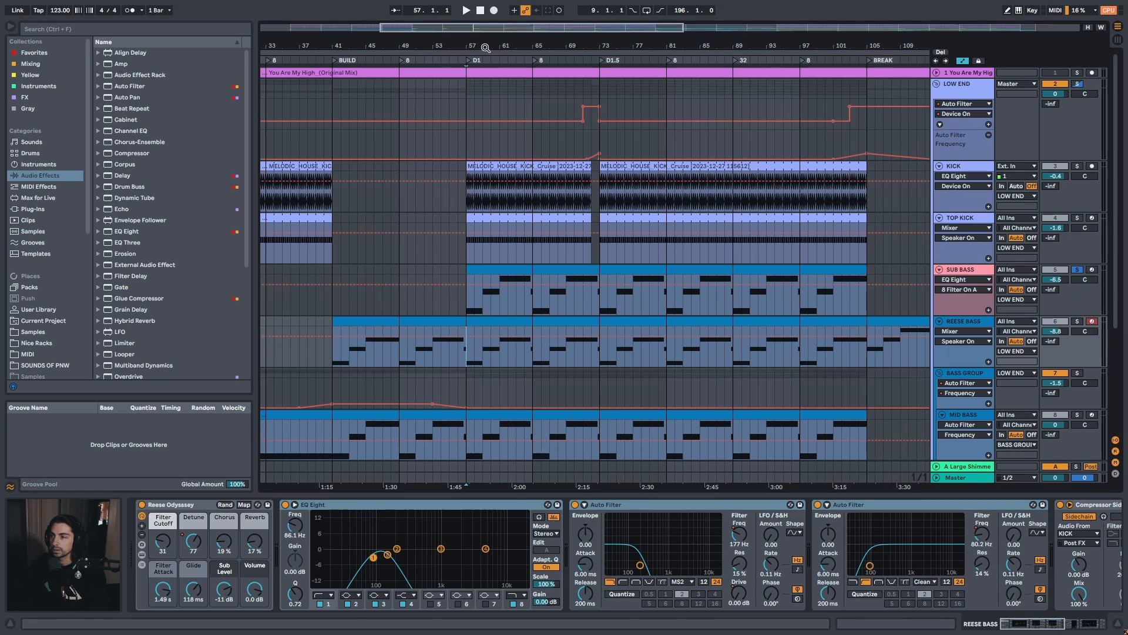
pyautogui.press('s')
pyautogui.press('space')
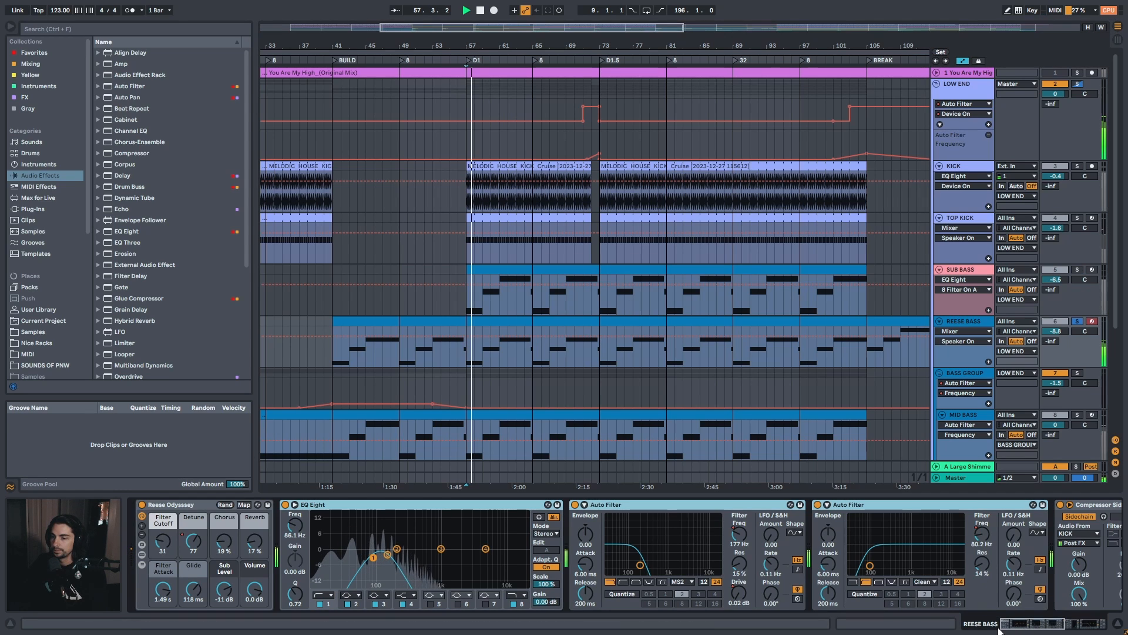
# Reveal the Operator and effects inside the REESE BASS Reese Odyssey rack, hide them again, and stop playback
pyautogui.click(141, 554)
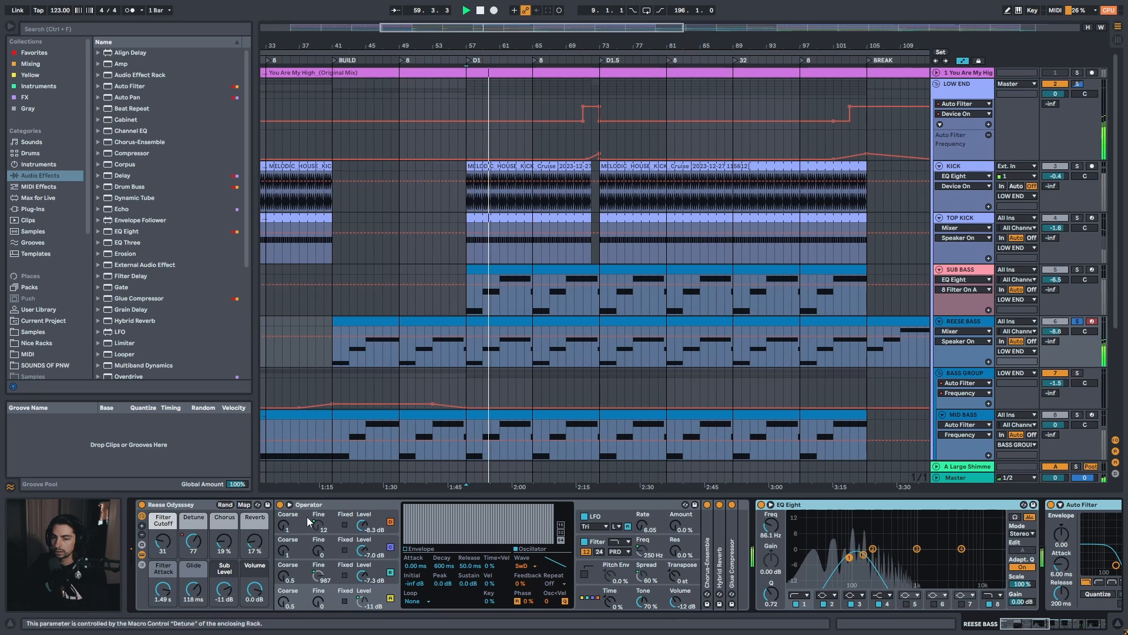
pyautogui.click(143, 555)
pyautogui.press('space')
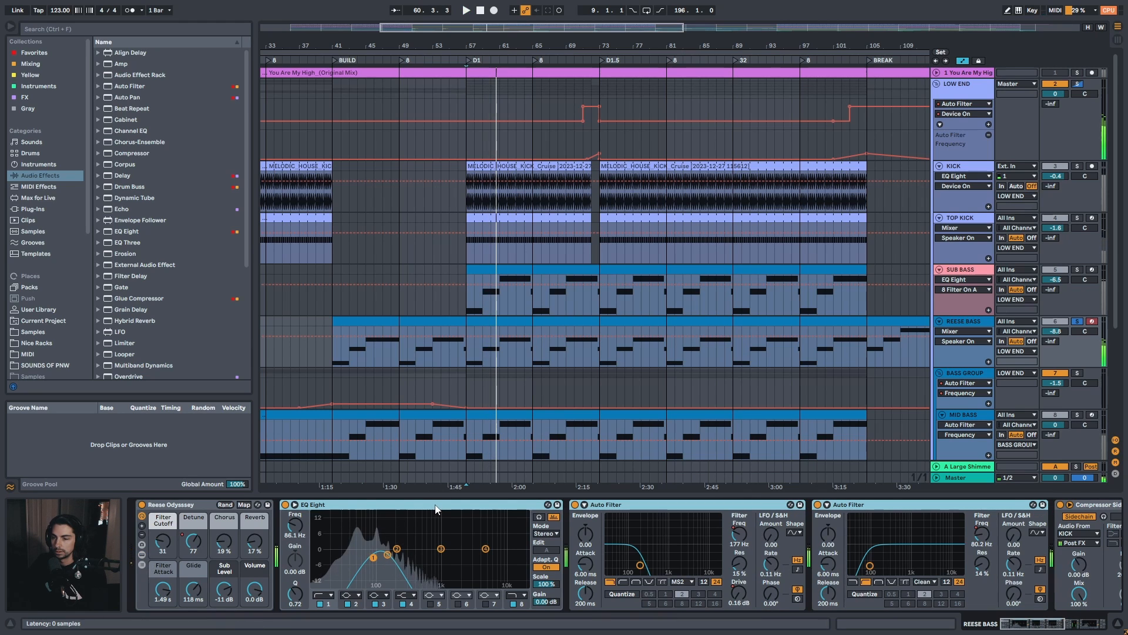
# Compare REESE BASS playback with all the effects after its instrument rack bypassed together and re-enabled
pyautogui.hscroll(10, 890, 497)
pyautogui.click(788, 506)
pyautogui.hotkey('ctrl', 'a')
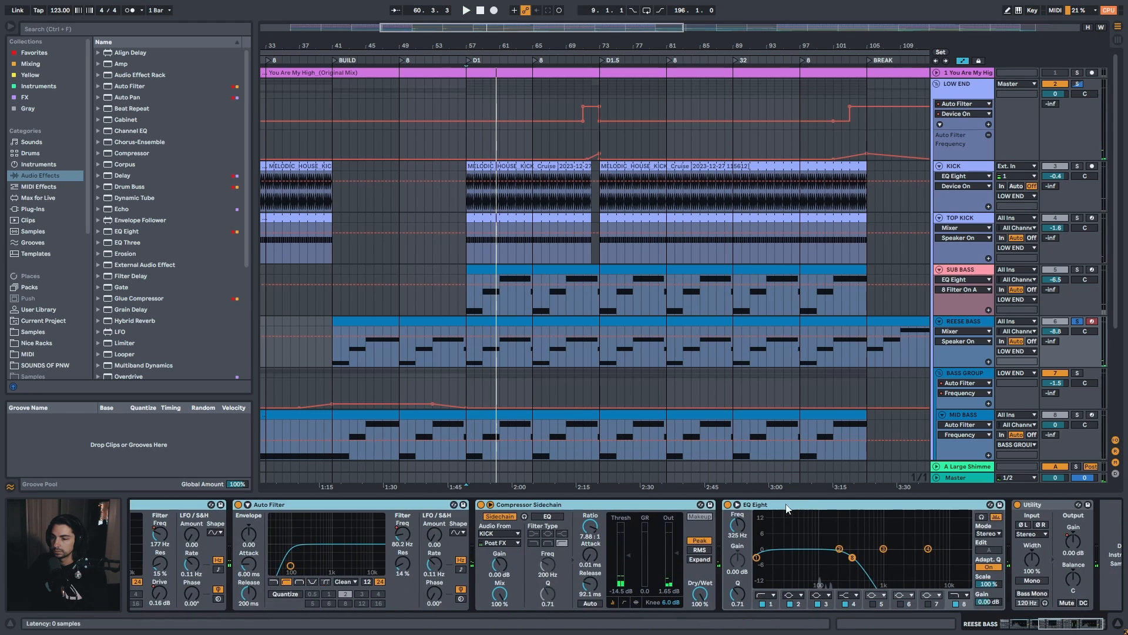
pyautogui.click(728, 506)
pyautogui.moveTo(1073, 626); pyautogui.dragTo(1032, 628)
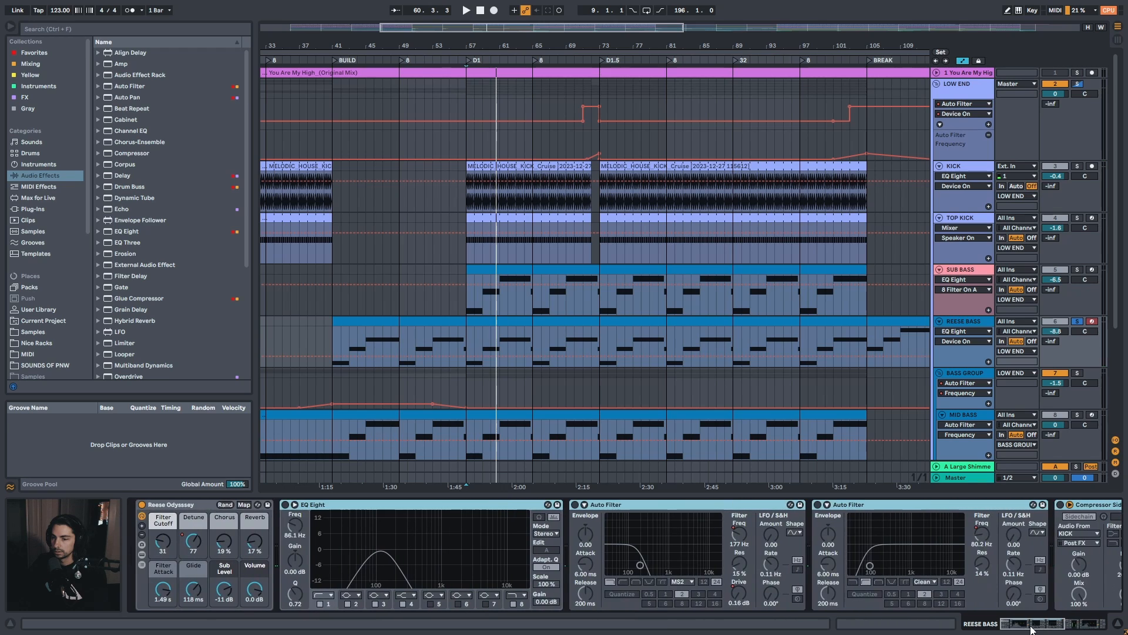
pyautogui.press('space')
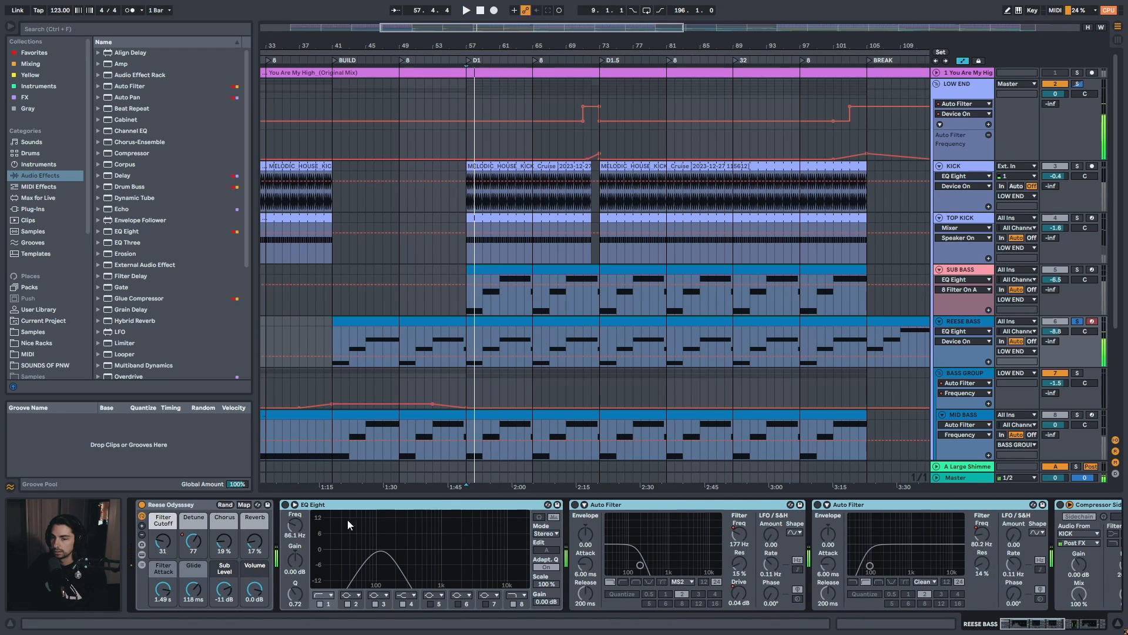
pyautogui.moveTo(1027, 627); pyautogui.dragTo(1057, 627)
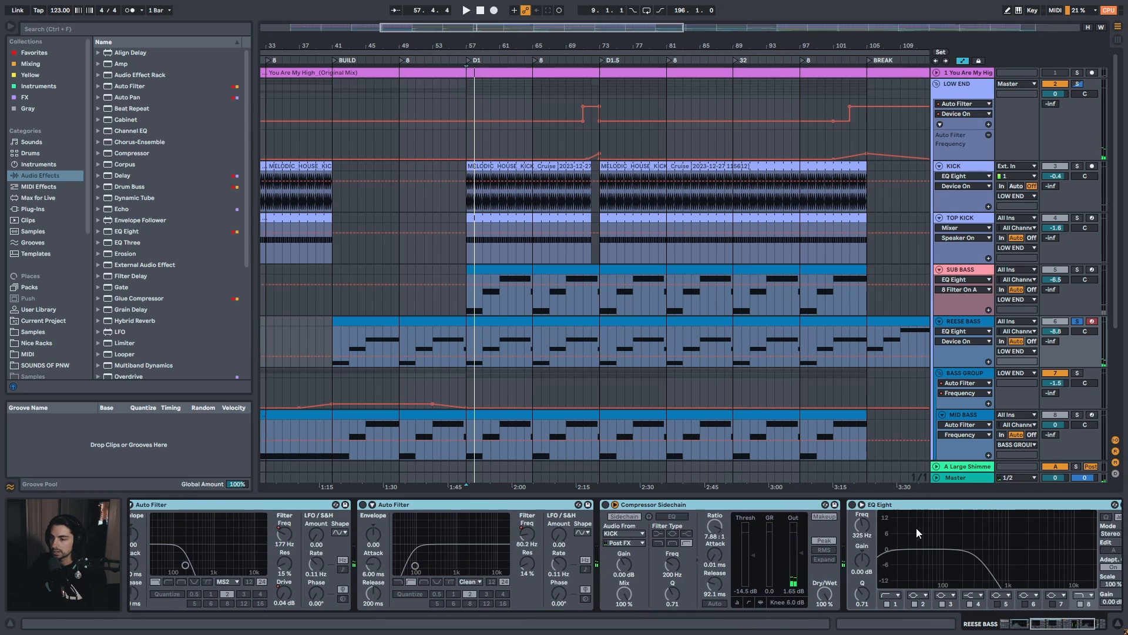
pyautogui.click(854, 511)
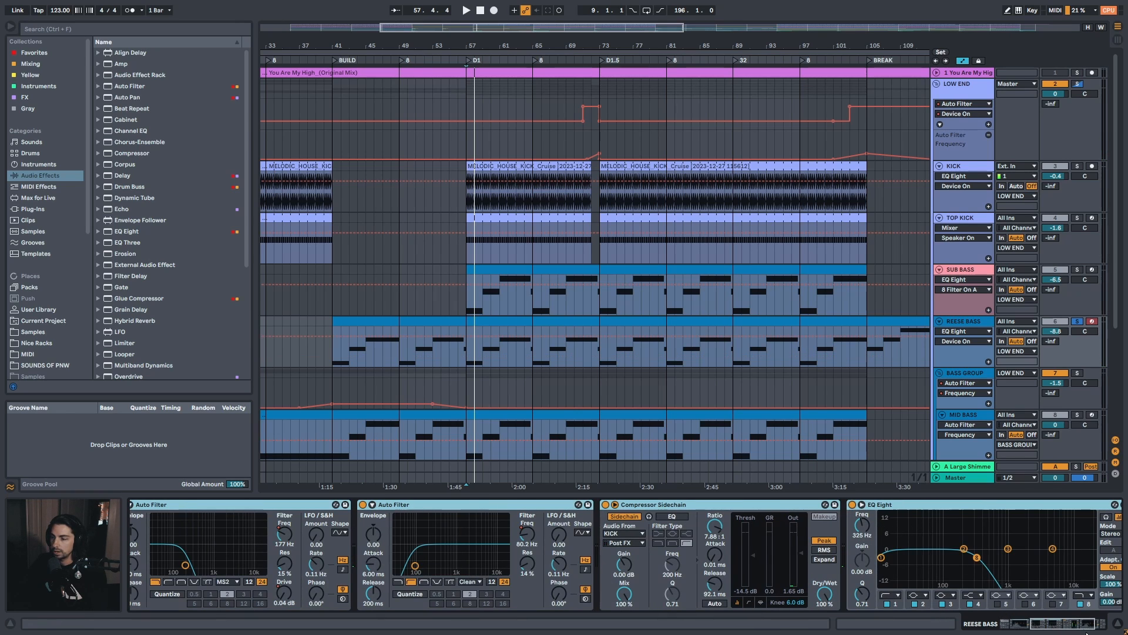
pyautogui.press('space')
# Show the first Auto Filter's frequency automation on REESE BASS across the whole arrangement, and play it from bars 41 and 49
pyautogui.moveTo(1061, 626); pyautogui.dragTo(1040, 625)
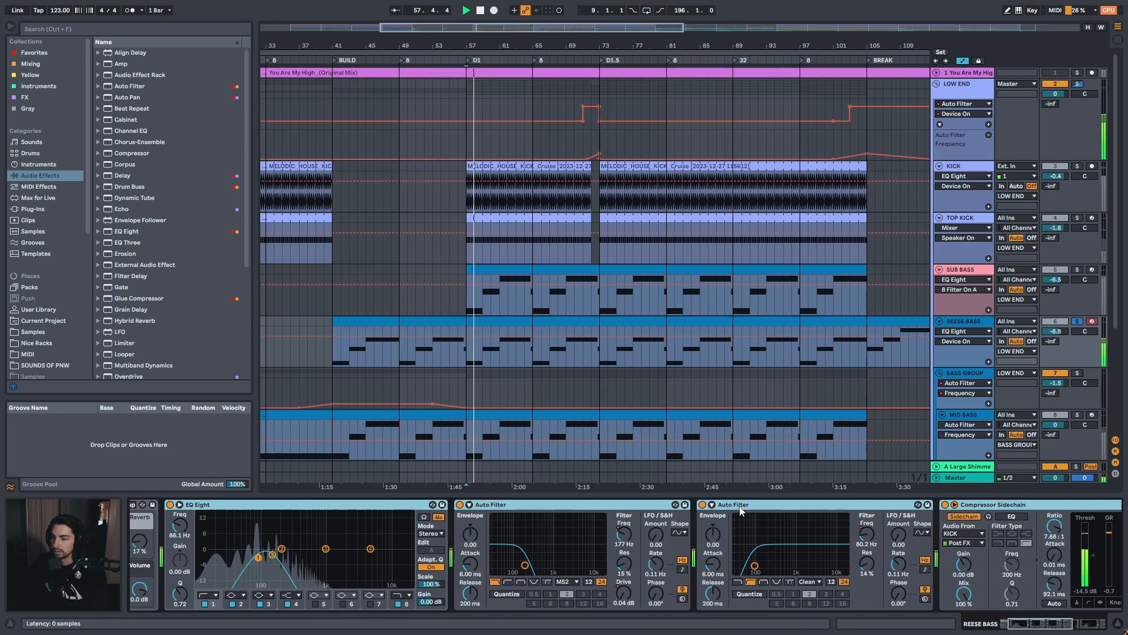
pyautogui.click(579, 502)
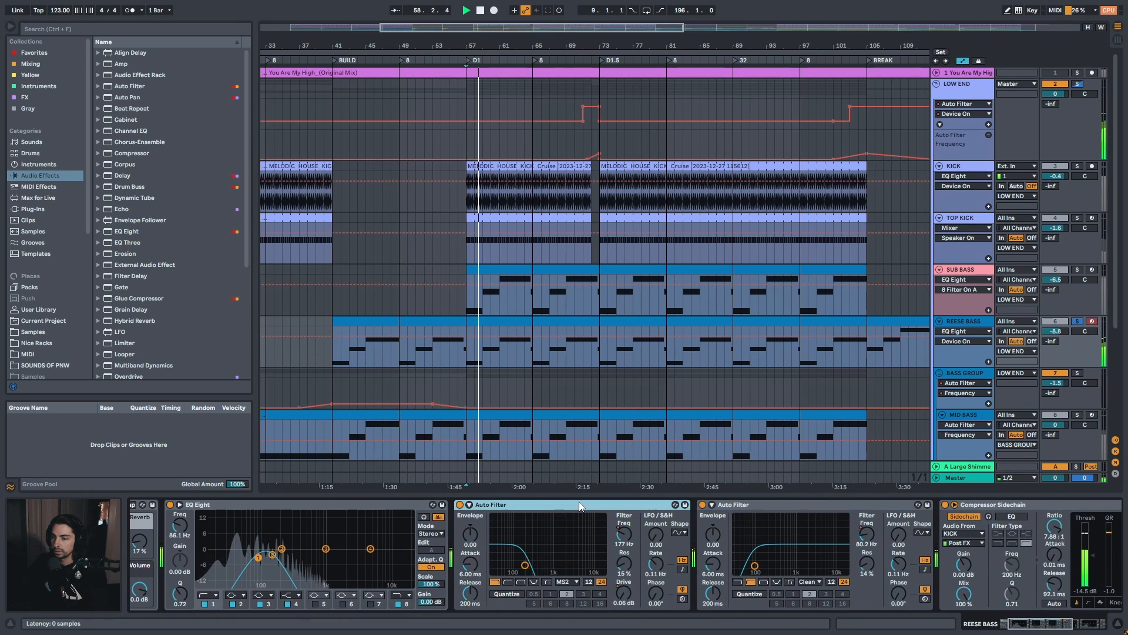
pyautogui.click(629, 536)
pyautogui.press('w')
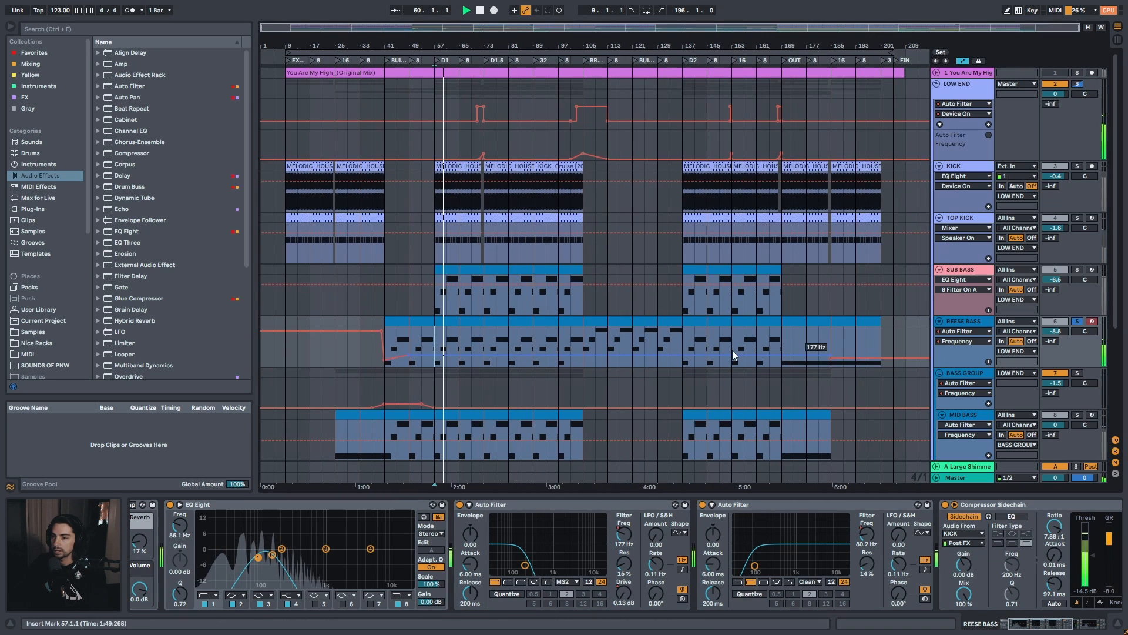
pyautogui.click(389, 322)
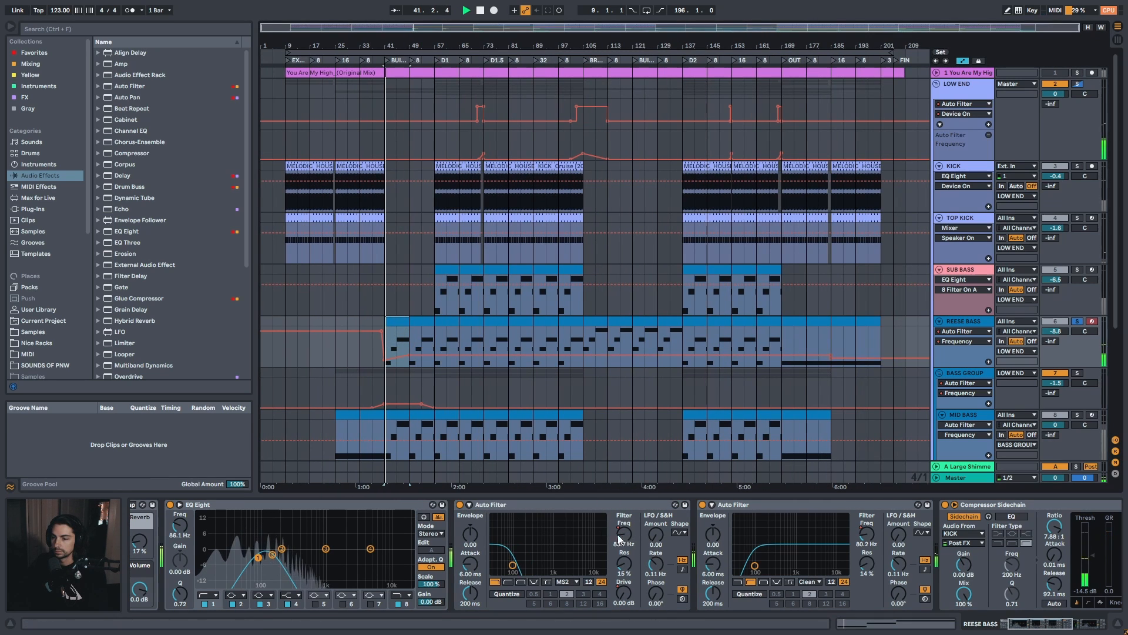
pyautogui.click(412, 335)
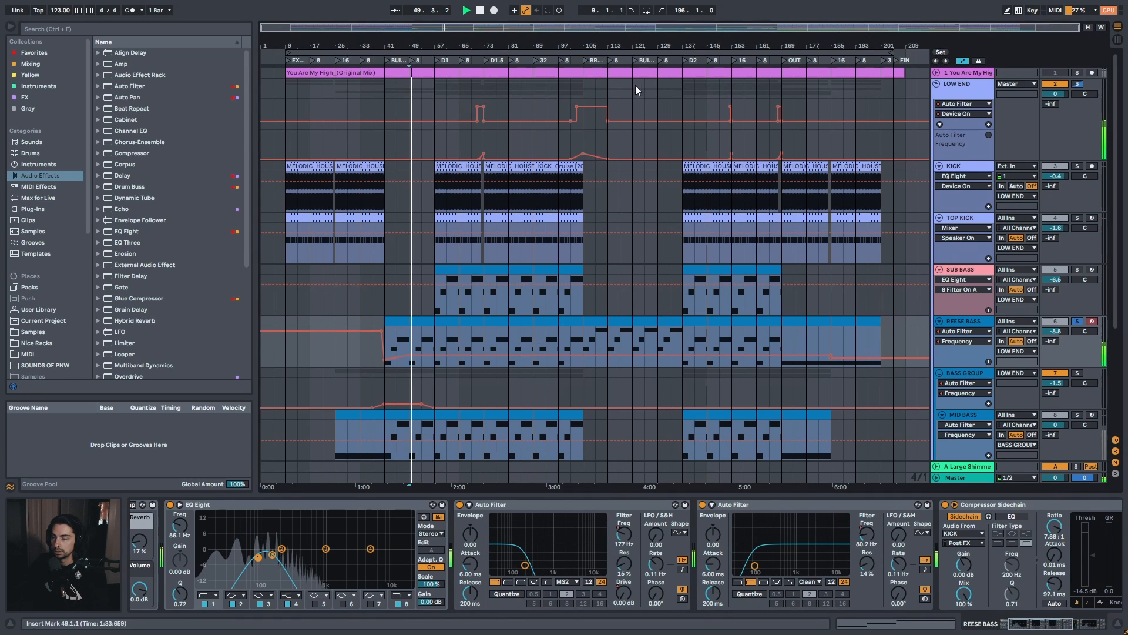
# Play the soloed REESE BASS clip from the BREAK section at bar 105, and unsolo the track
pyautogui.moveTo(601, 44)
pyautogui.mouseDown()
pyautogui.moveTo(602, 70)
pyautogui.moveTo(605, 30)
pyautogui.moveTo(612, 73)
pyautogui.moveTo(580, 44)
pyautogui.mouseUp()
pyautogui.click(578, 330)
pyautogui.press('space')
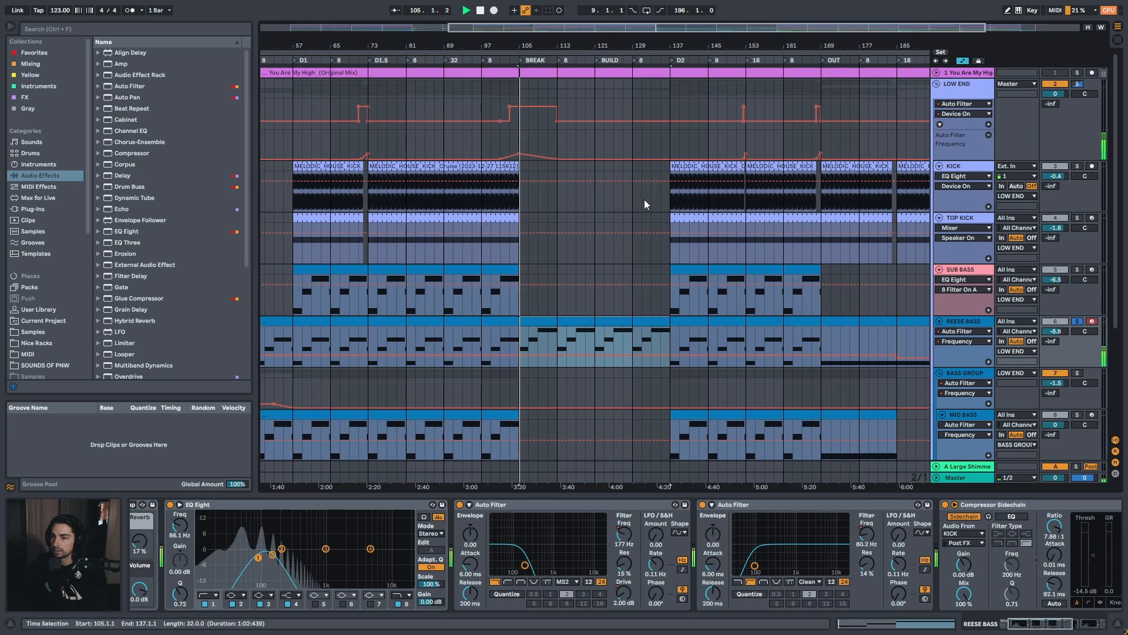
pyautogui.click(536, 321)
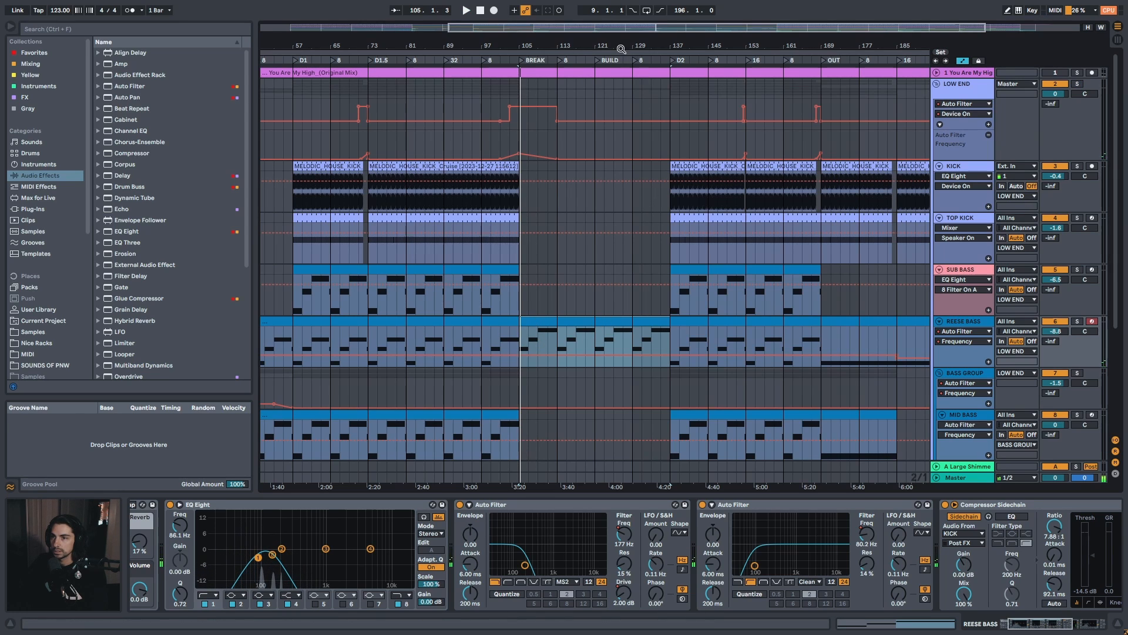
# Play the full mix from the BUILD section at bar 121 and compare it with REESE BASS muted and unmuted
pyautogui.moveTo(621, 48); pyautogui.dragTo(597, 46)
pyautogui.click(575, 341)
pyautogui.press('space')
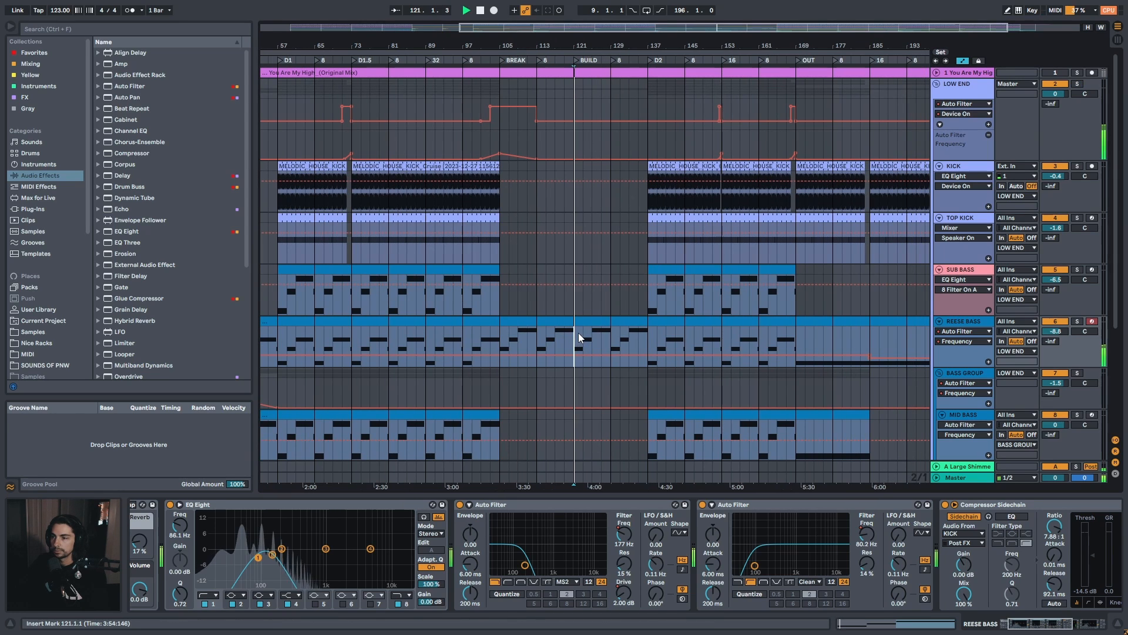
pyautogui.click(1056, 325)
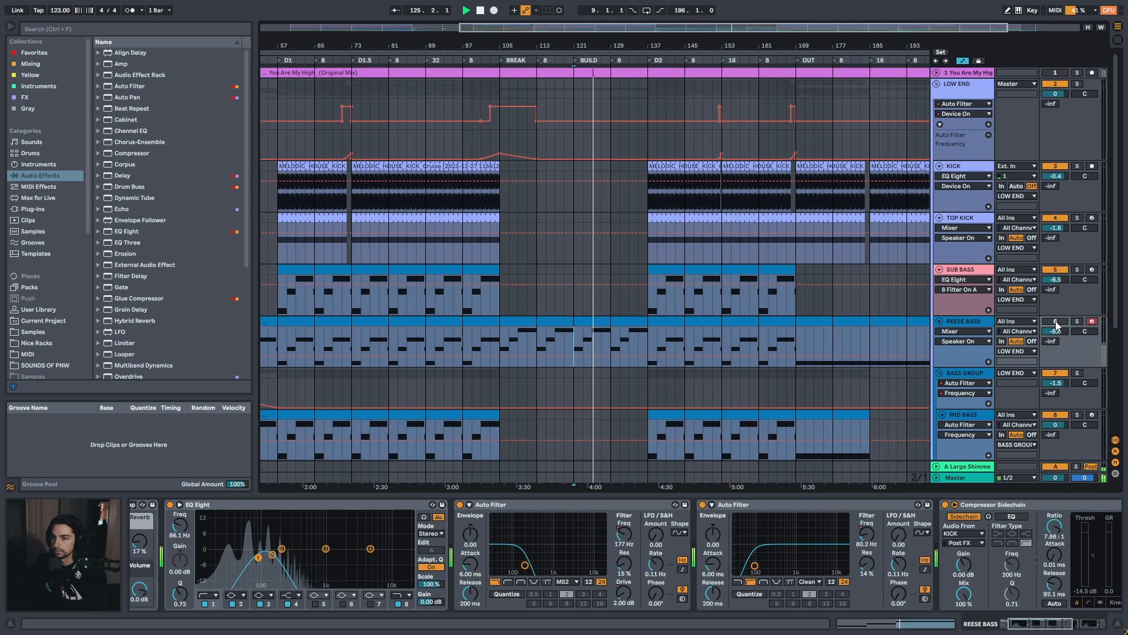
pyautogui.click(1056, 325)
pyautogui.click(1056, 325)
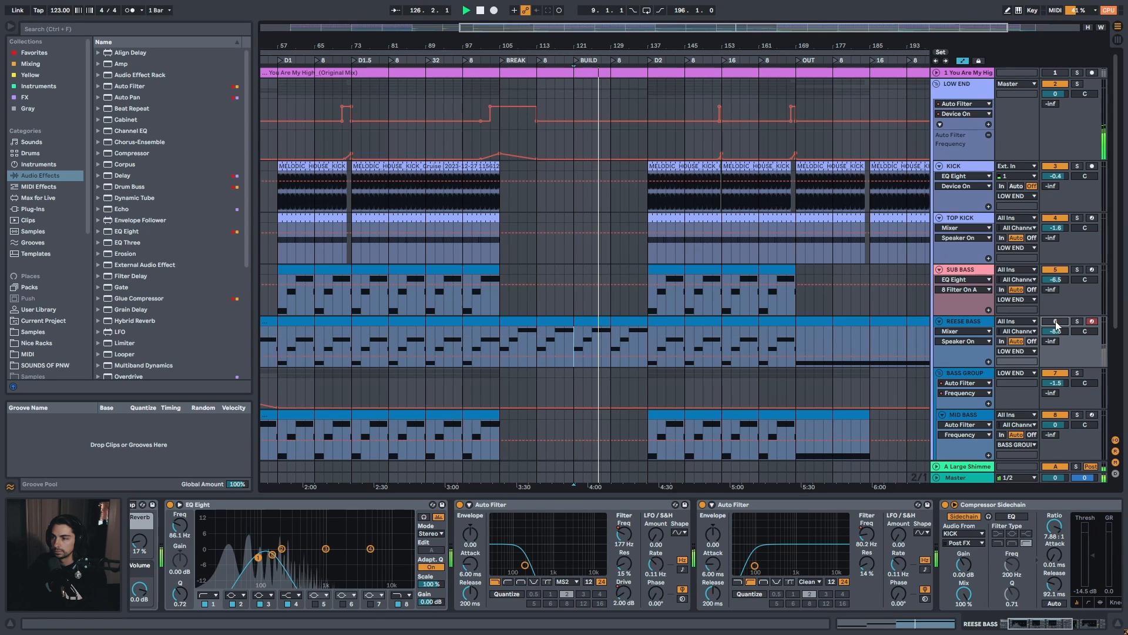
pyautogui.click(1056, 325)
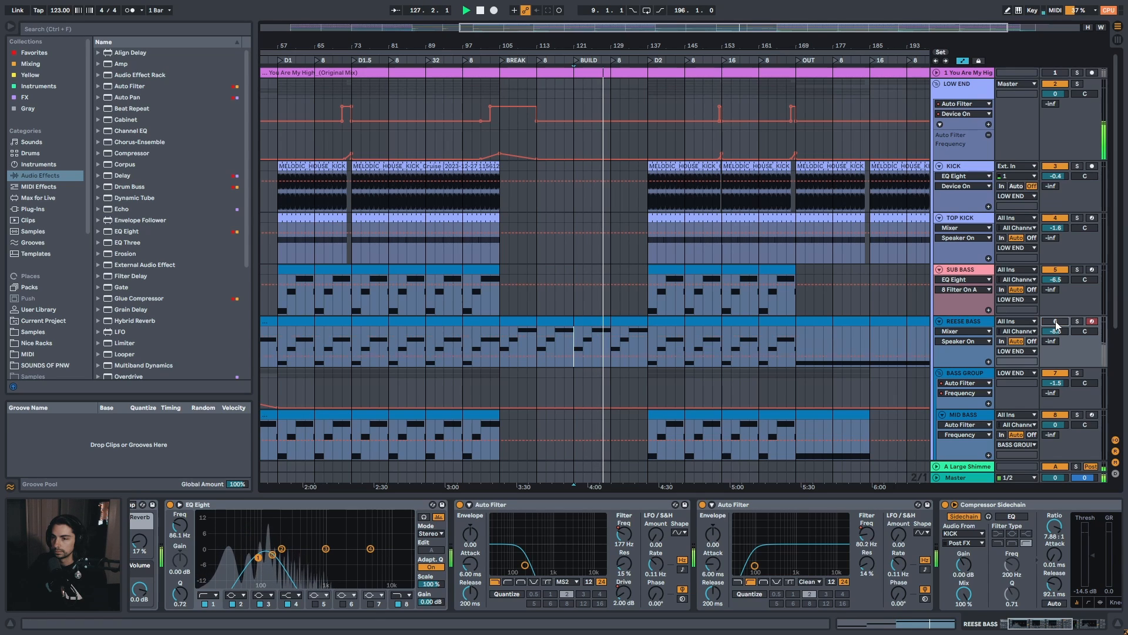
pyautogui.click(1056, 323)
pyautogui.click(583, 321)
pyautogui.press('space')
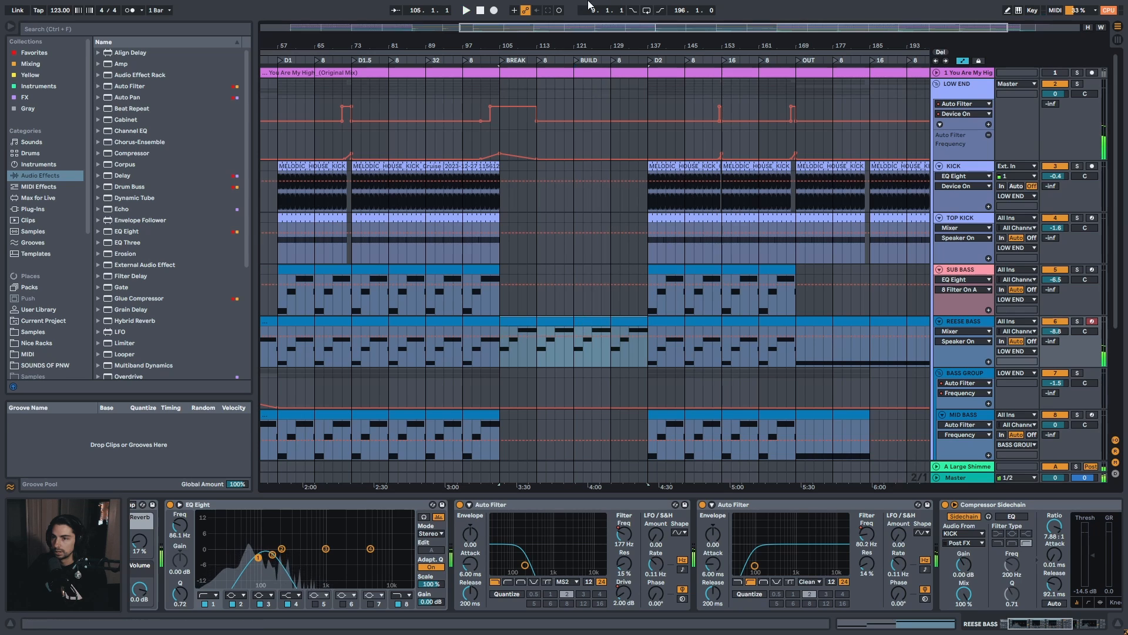
# Play the full mix from the BREAK section at bar 105, muting and unmuting REESE BASS
pyautogui.moveTo(590, 45); pyautogui.dragTo(620, 22)
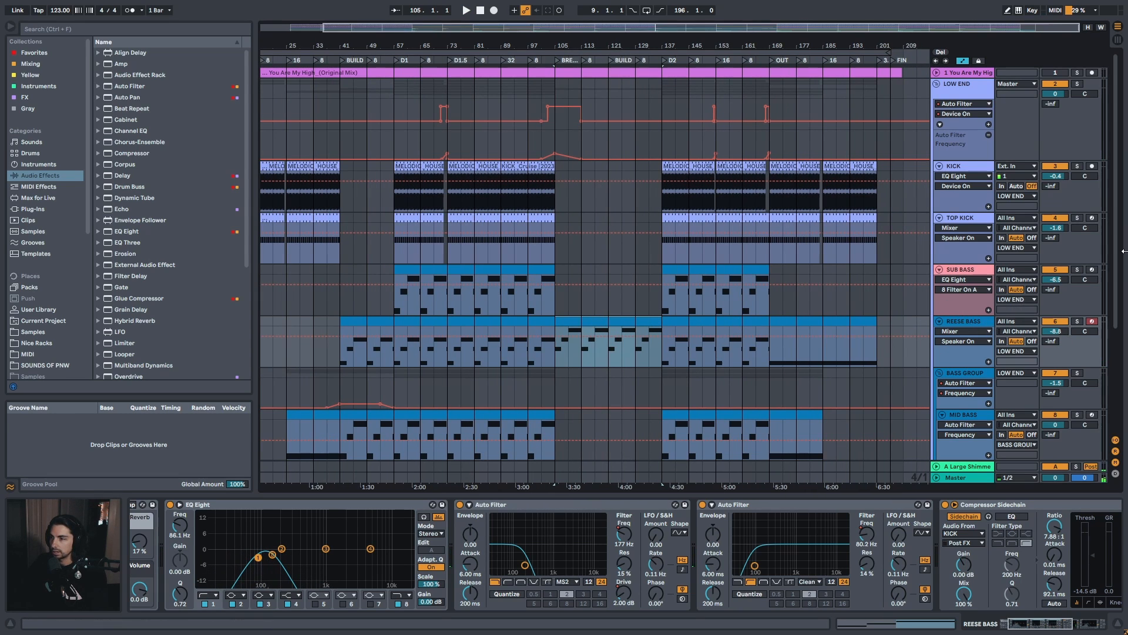
pyautogui.scroll(-1, 1118, 270)
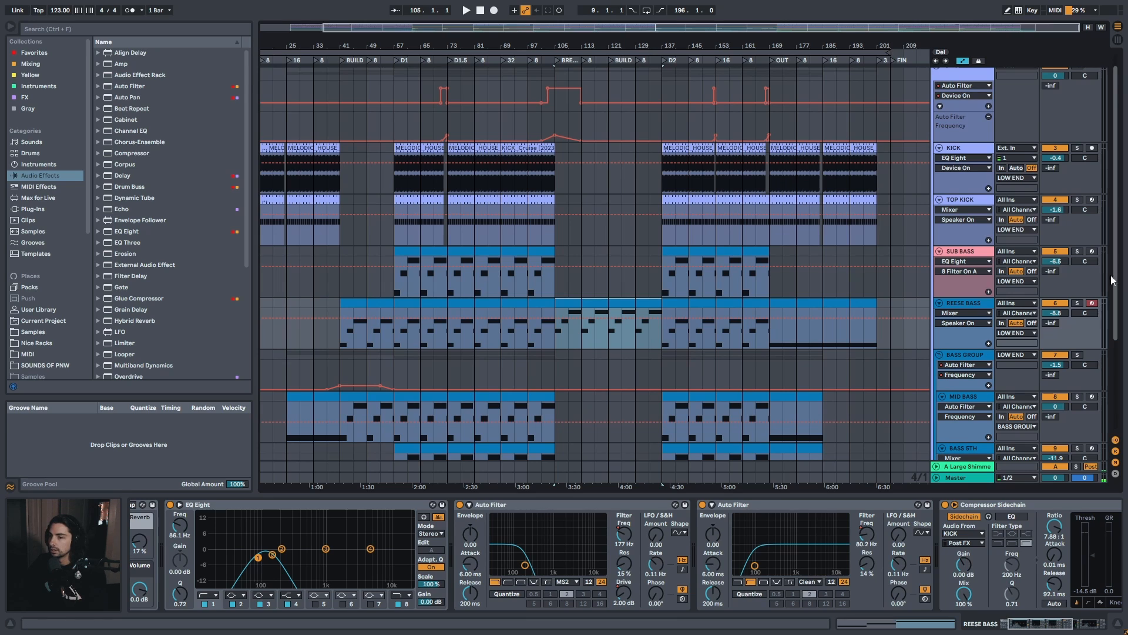
pyautogui.moveTo(588, 46); pyautogui.dragTo(595, 83)
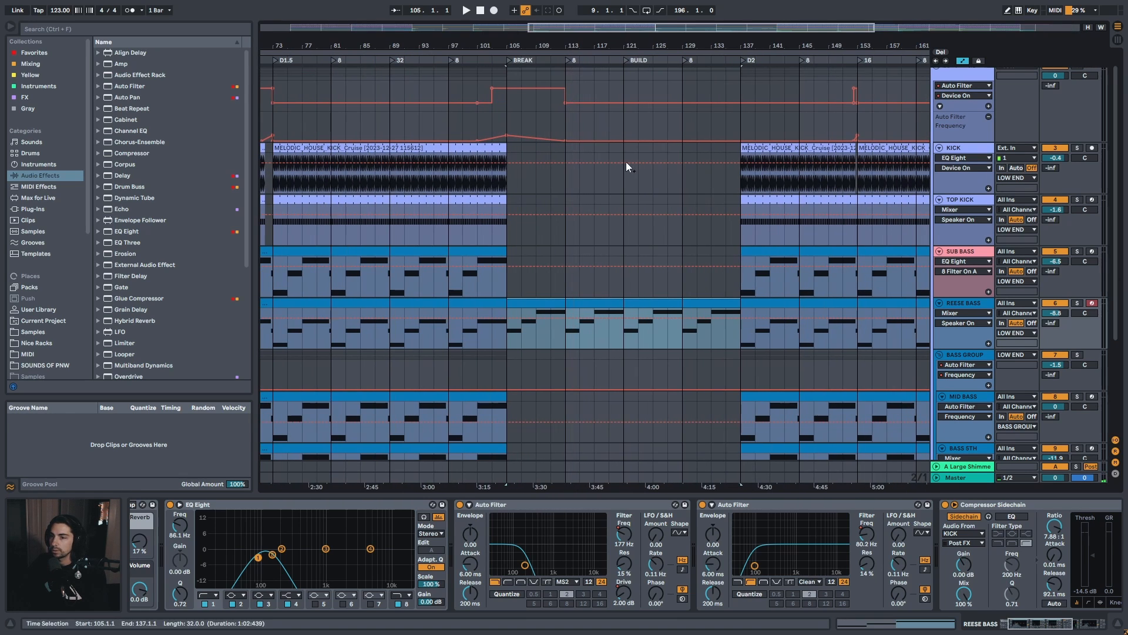
pyautogui.press('space')
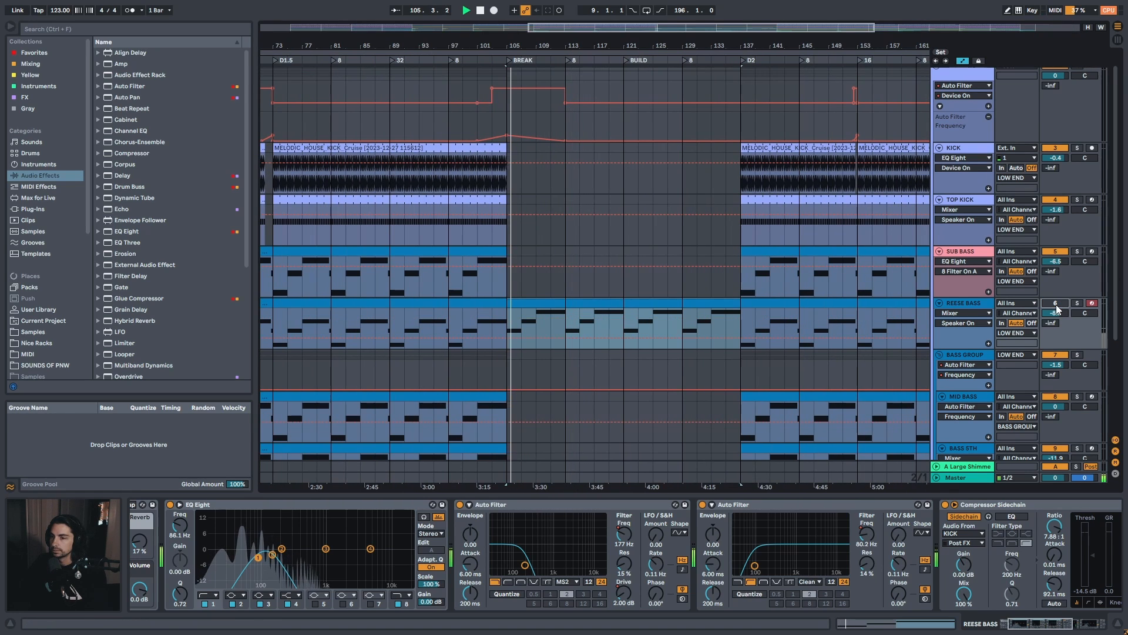
pyautogui.press('space')
# Show the Utility gain automation on REESE BASS around the BREAK and BUILD sections
pyautogui.click(981, 313)
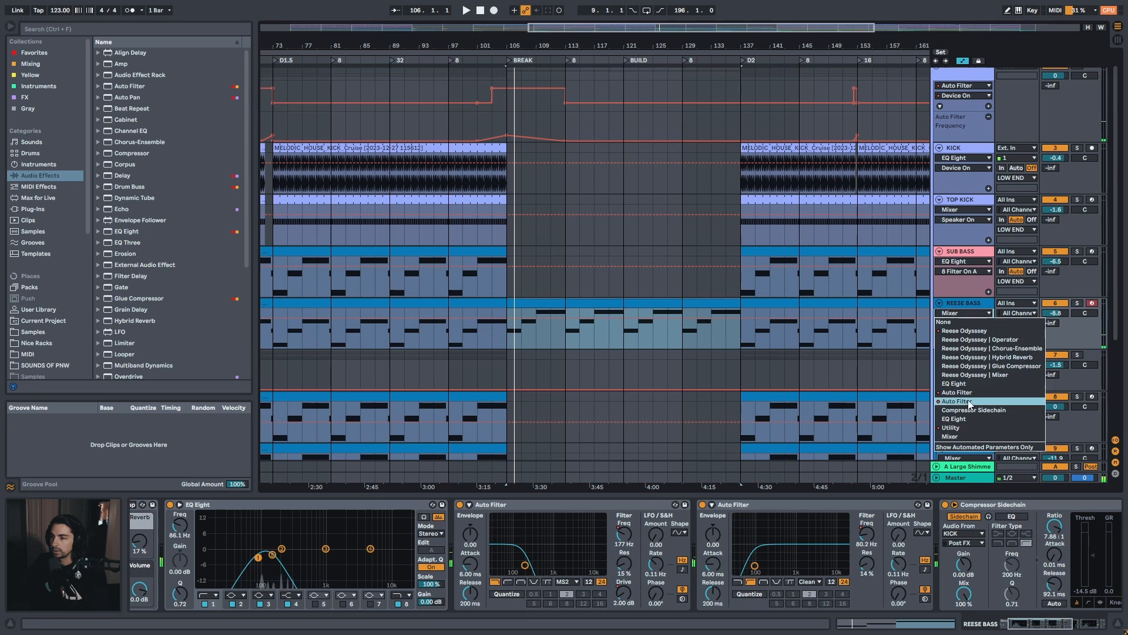
pyautogui.click(958, 428)
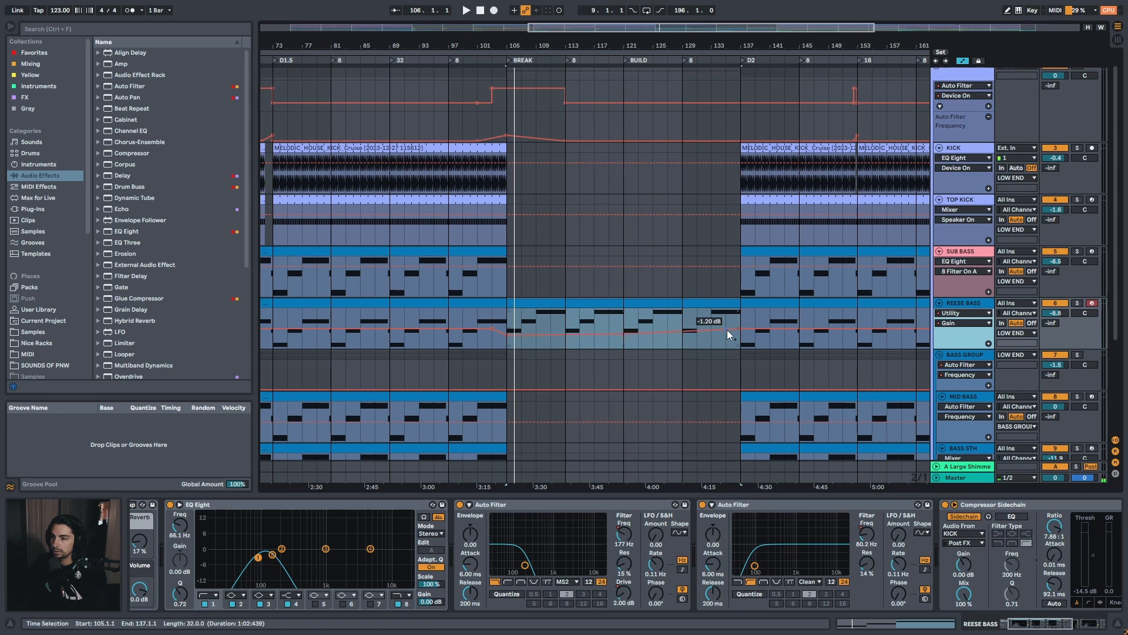
pyautogui.moveTo(668, 46); pyautogui.dragTo(567, 59)
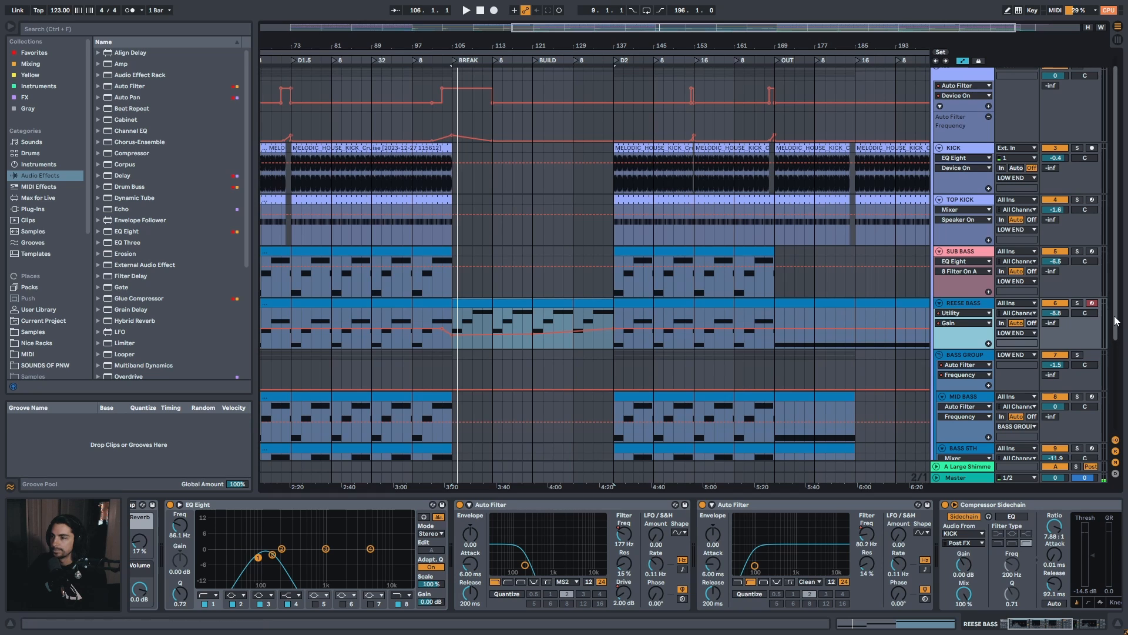
# Show the device chains of BASS GROUP and MID BASS, with the whole arrangement fitted in view
pyautogui.scroll(-5, 981, 262)
pyautogui.click(980, 263)
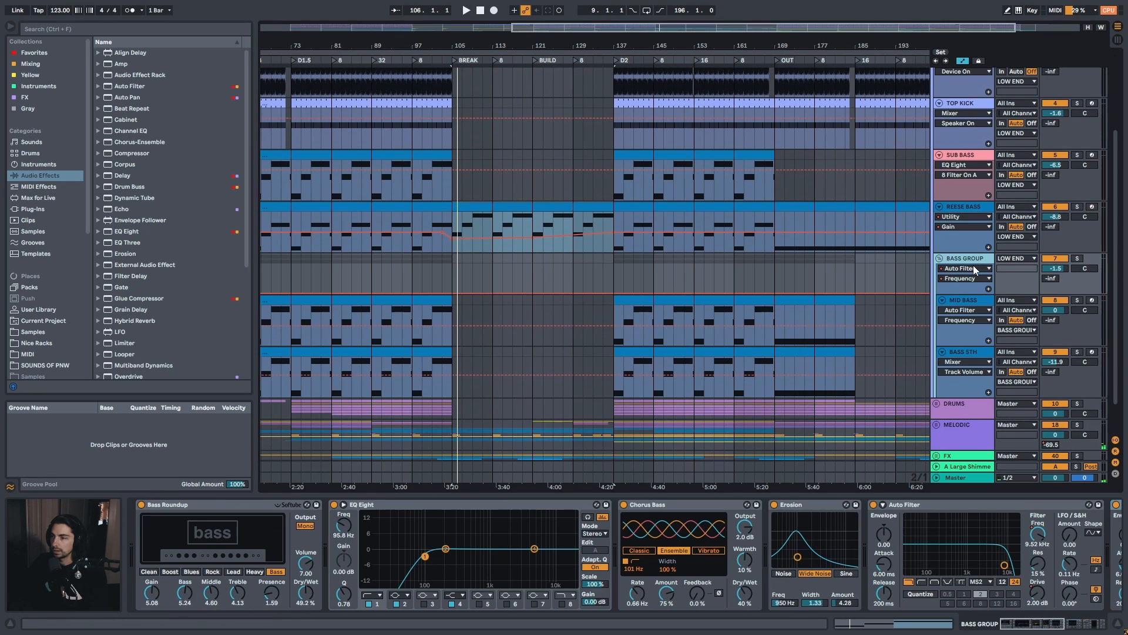
pyautogui.press('w')
pyautogui.click(973, 306)
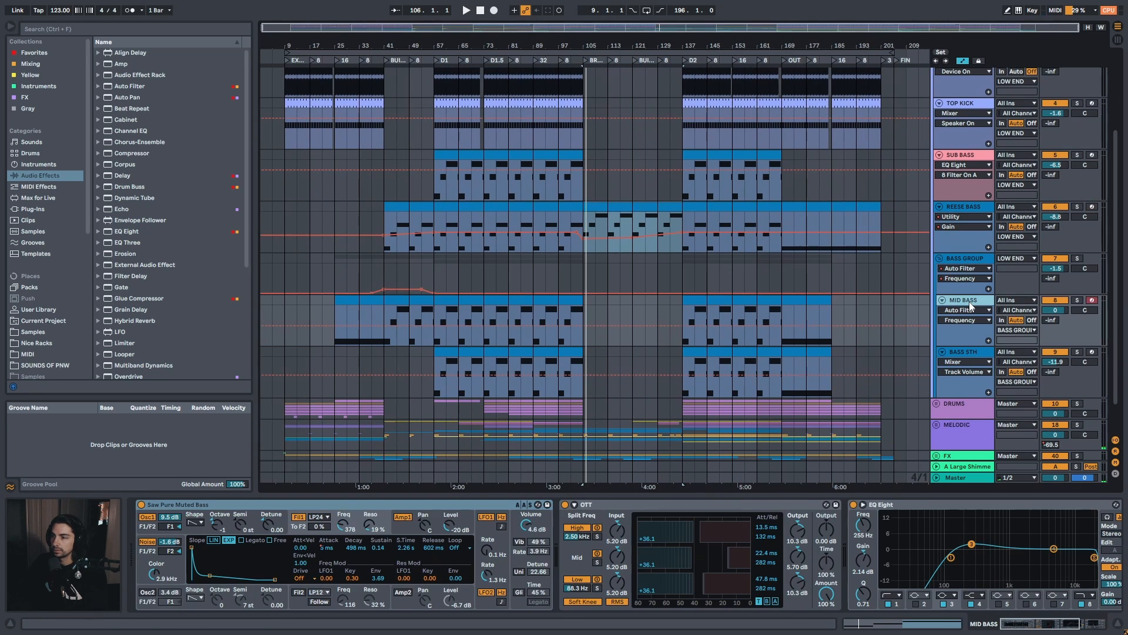
# Play MID BASS soloed from bar 57 with its Saw Pure Muted Bass instrument selected
pyautogui.moveTo(409, 311); pyautogui.dragTo(558, 312)
pyautogui.click(437, 317)
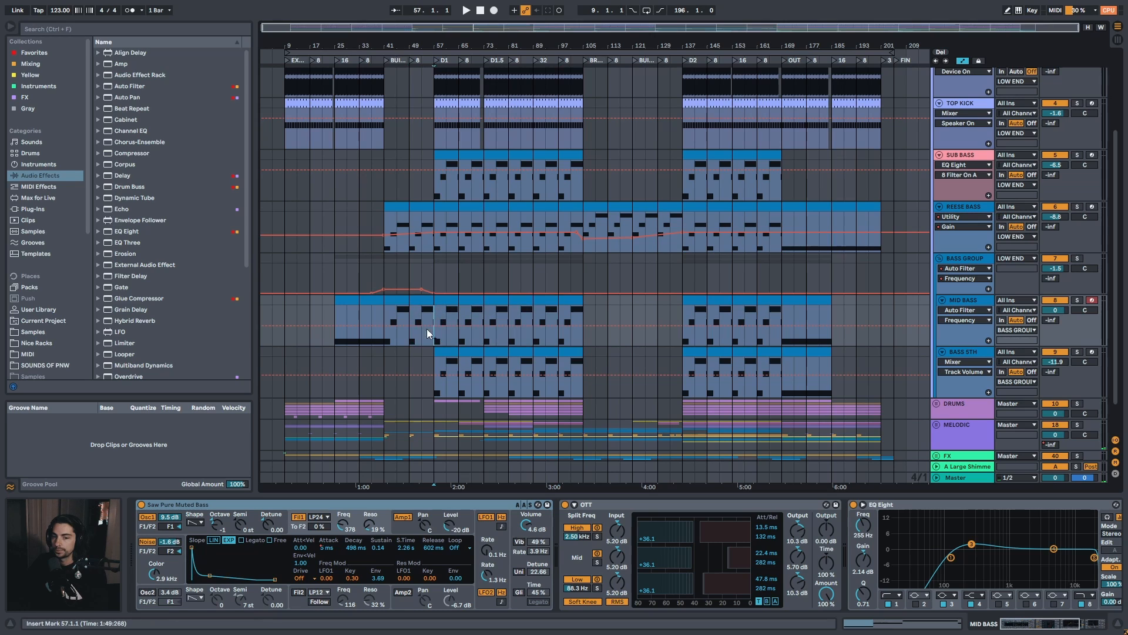
pyautogui.click(183, 506)
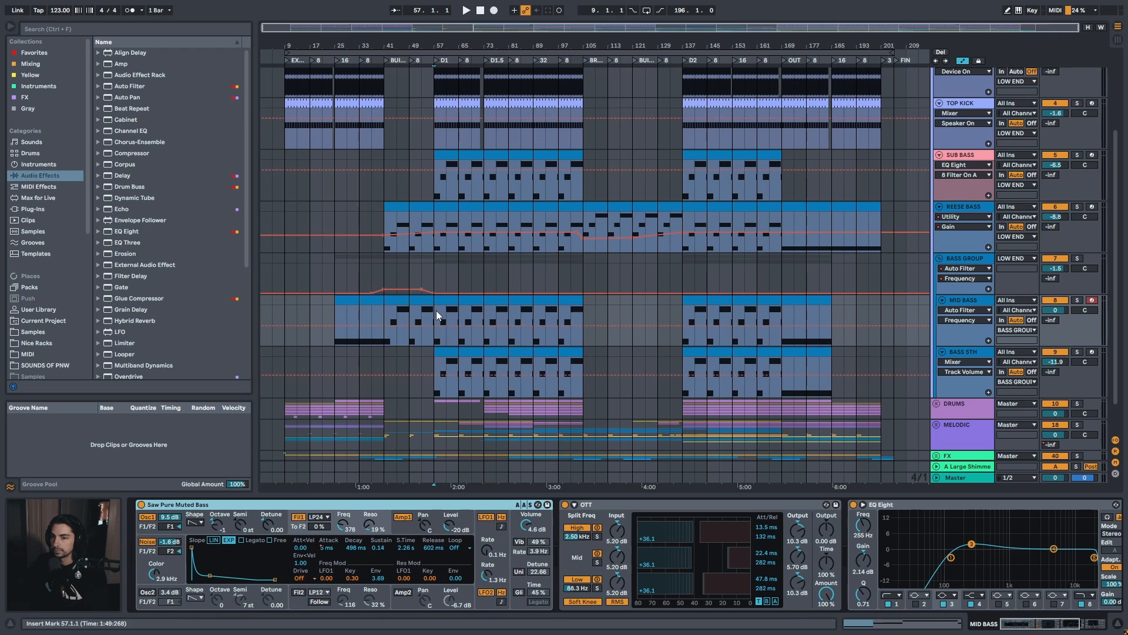
pyautogui.press('space')
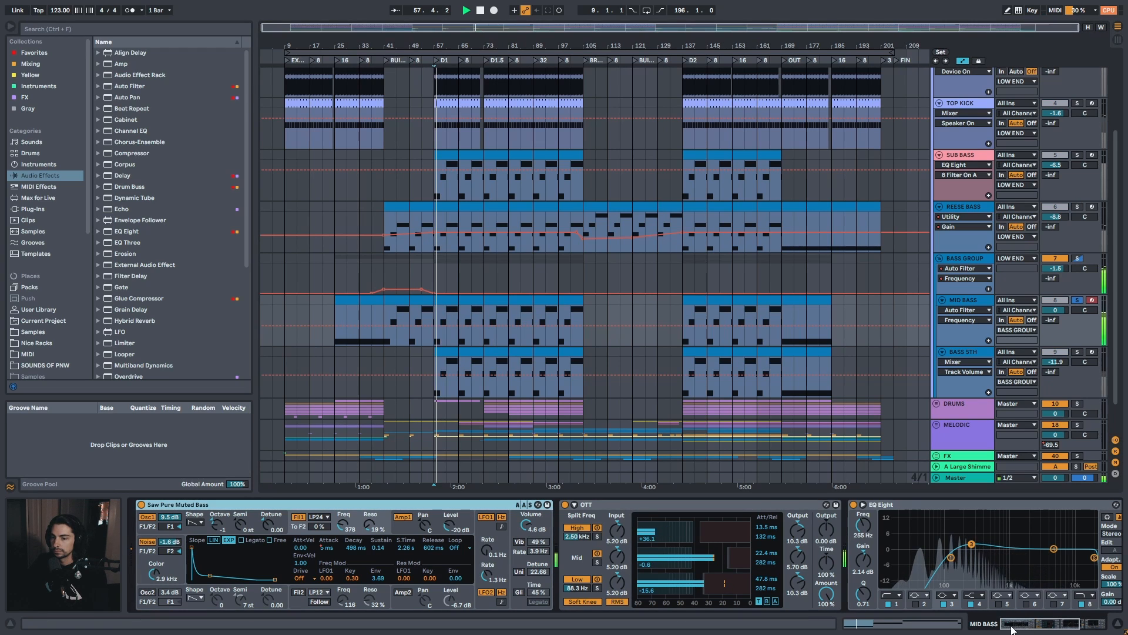
# Compare the playing MID BASS with its OTT bypassed and re-enabled, and show the rest of its device chain
pyautogui.click(615, 500)
pyautogui.click(566, 504)
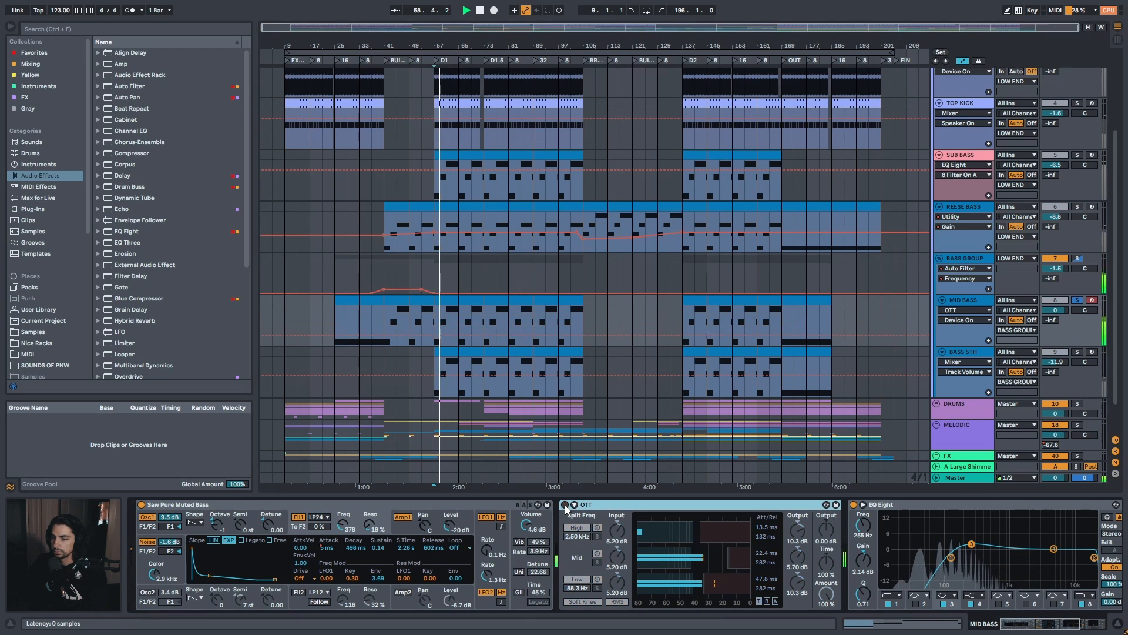
pyautogui.click(1071, 630)
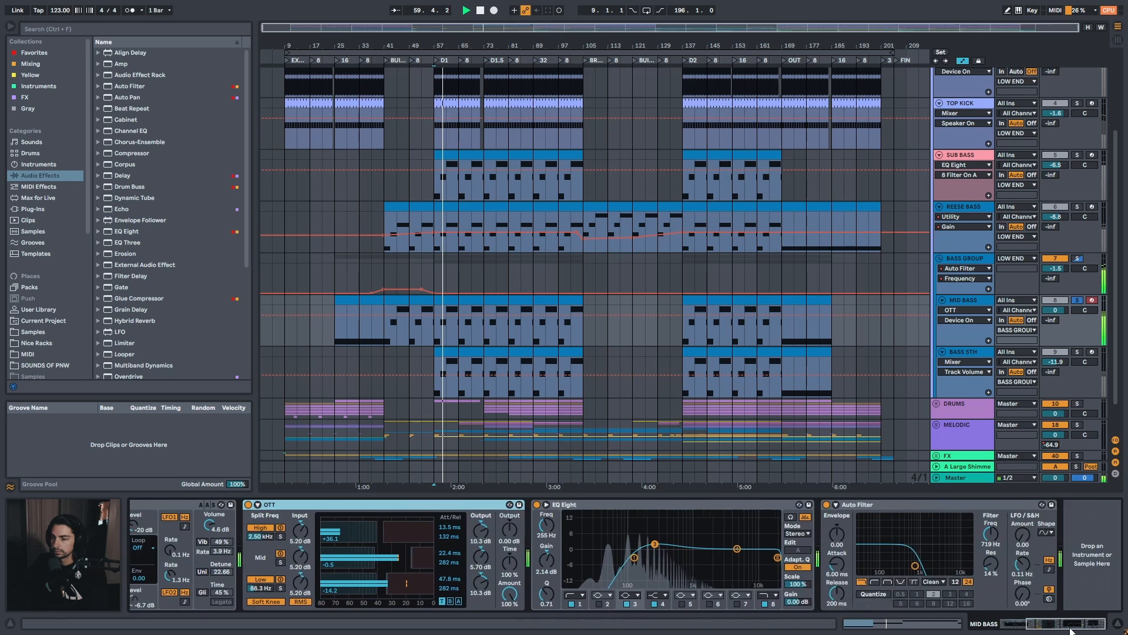
# Examine MID BASS's EQ Eight against the device chain of SUB BASS, and return to MID BASS
pyautogui.click(587, 509)
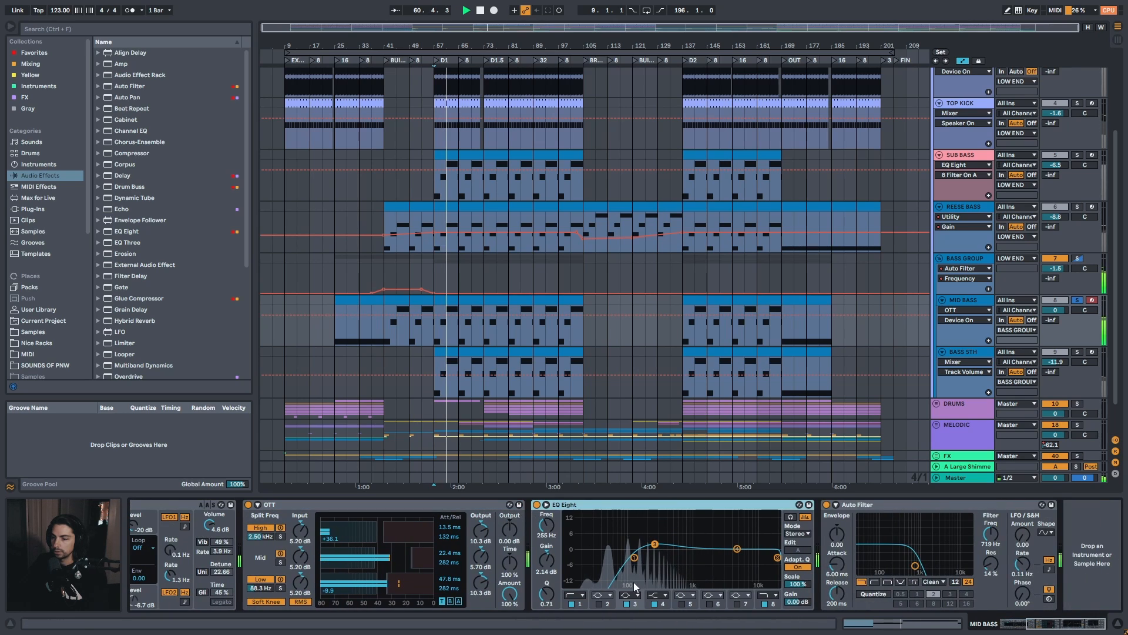
pyautogui.click(968, 194)
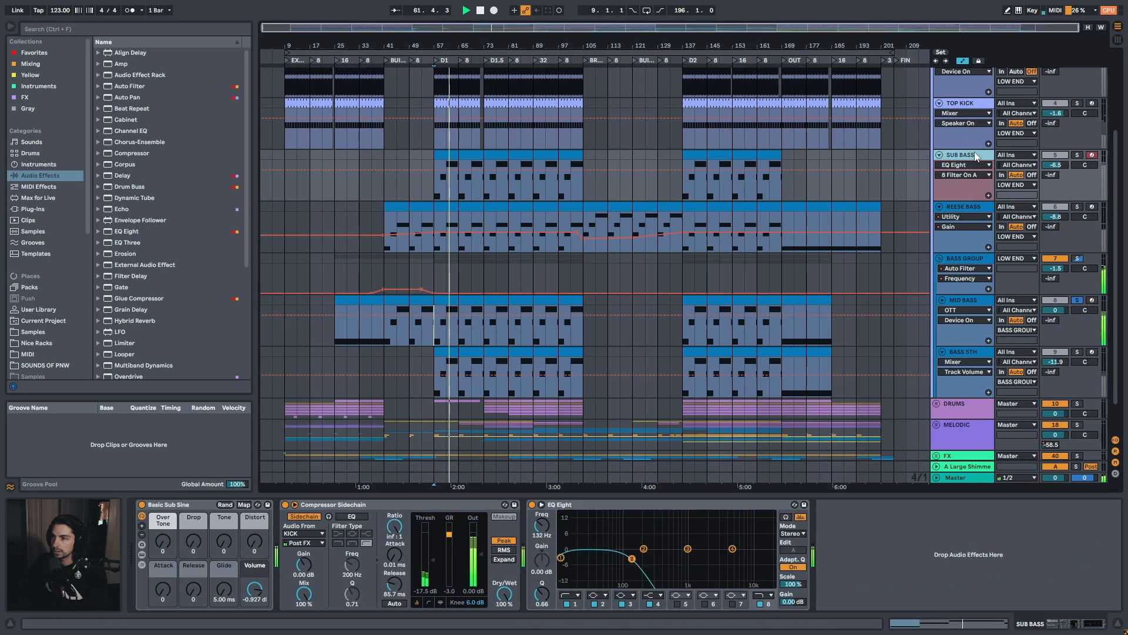
pyautogui.click(968, 302)
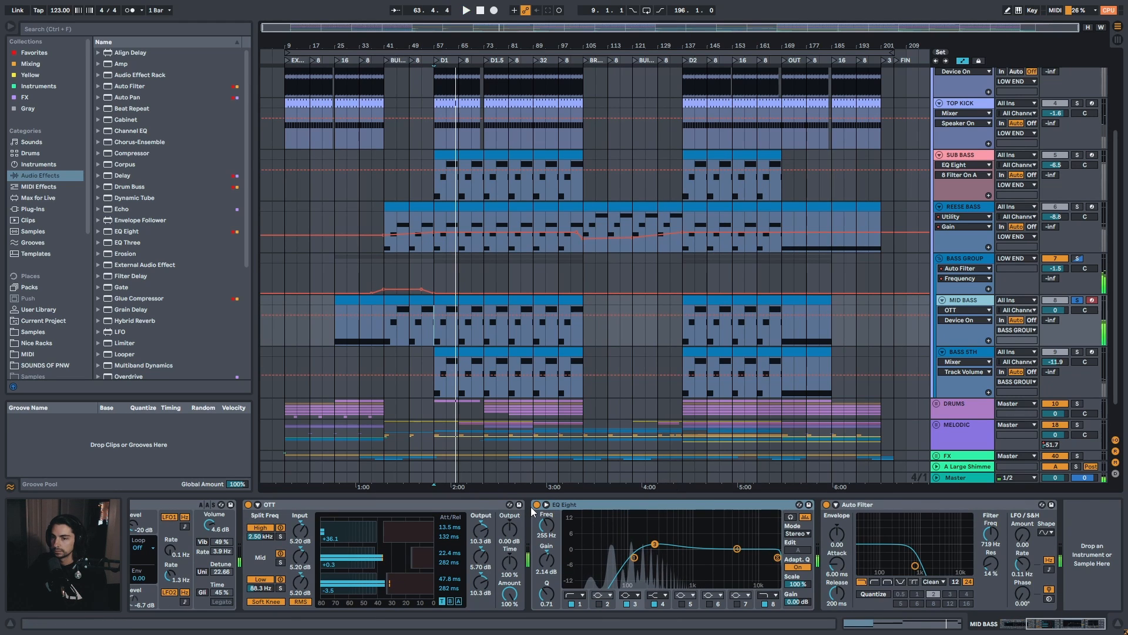
# Play the soloed MID BASS from bar 57 with its Auto Filter enabled, bypassed and re-enabled
pyautogui.press('space')
pyautogui.click(902, 506)
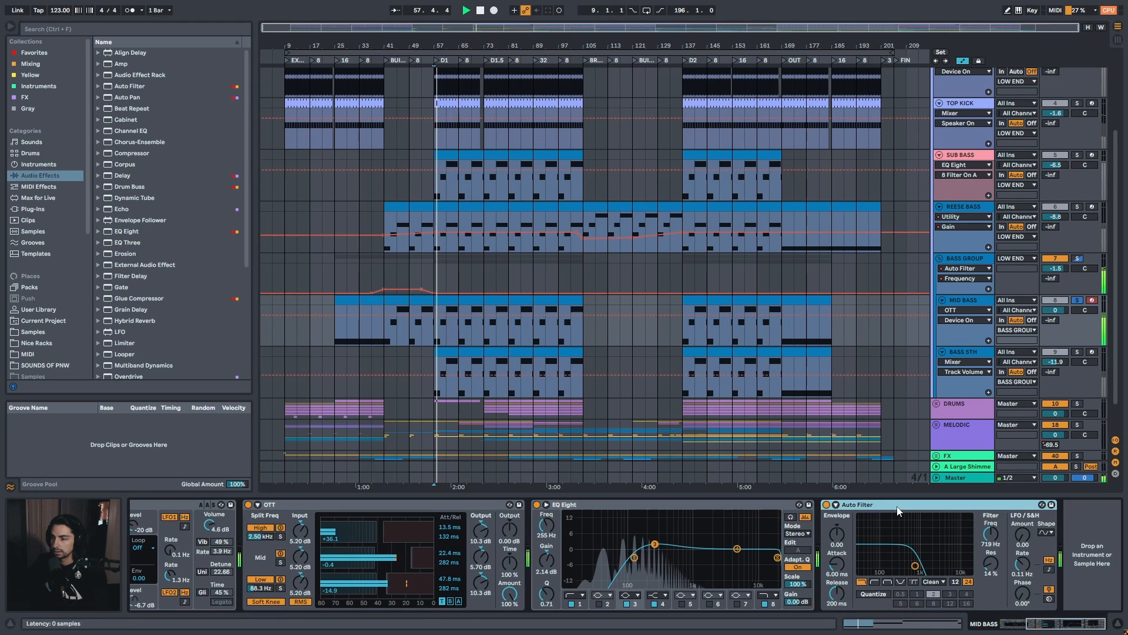
pyautogui.press('space')
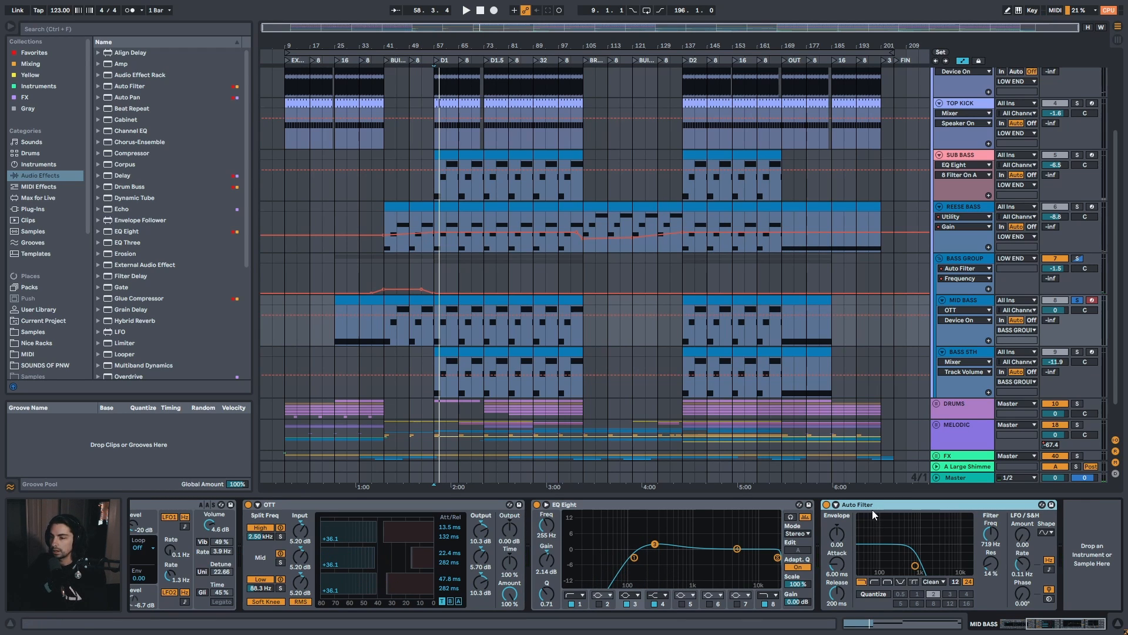
pyautogui.click(828, 505)
pyautogui.press('space')
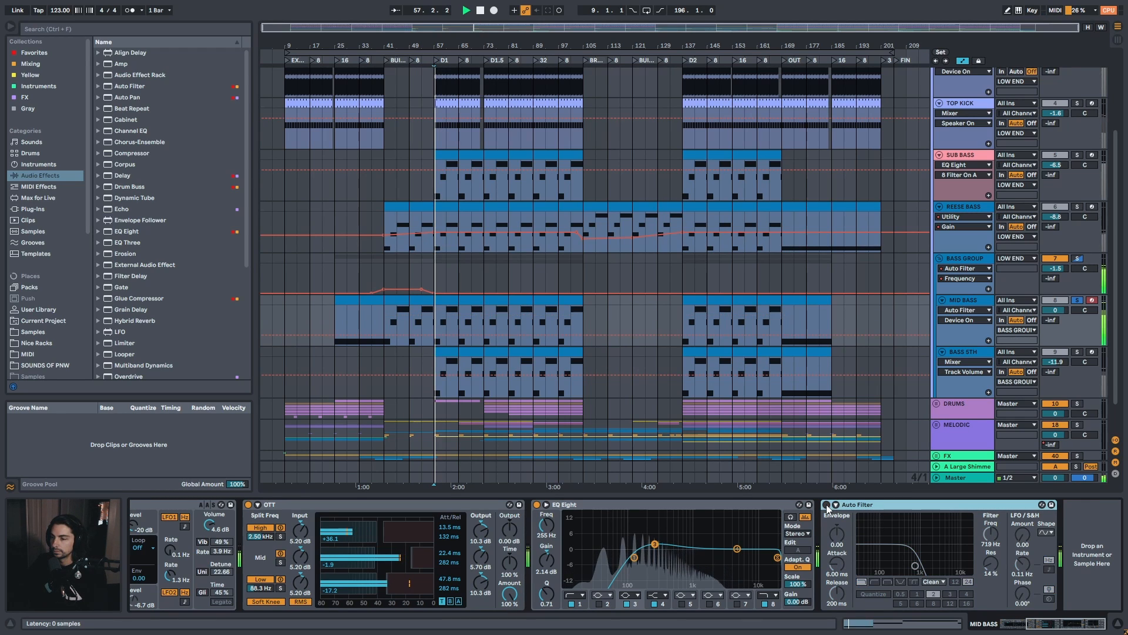
pyautogui.click(826, 504)
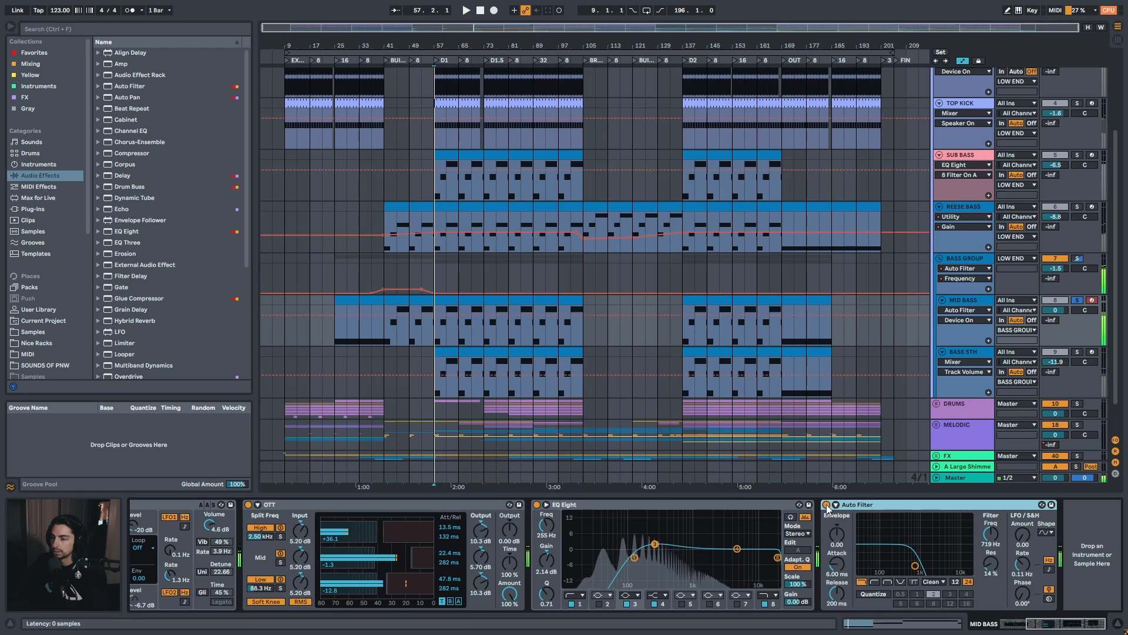
pyautogui.press('space')
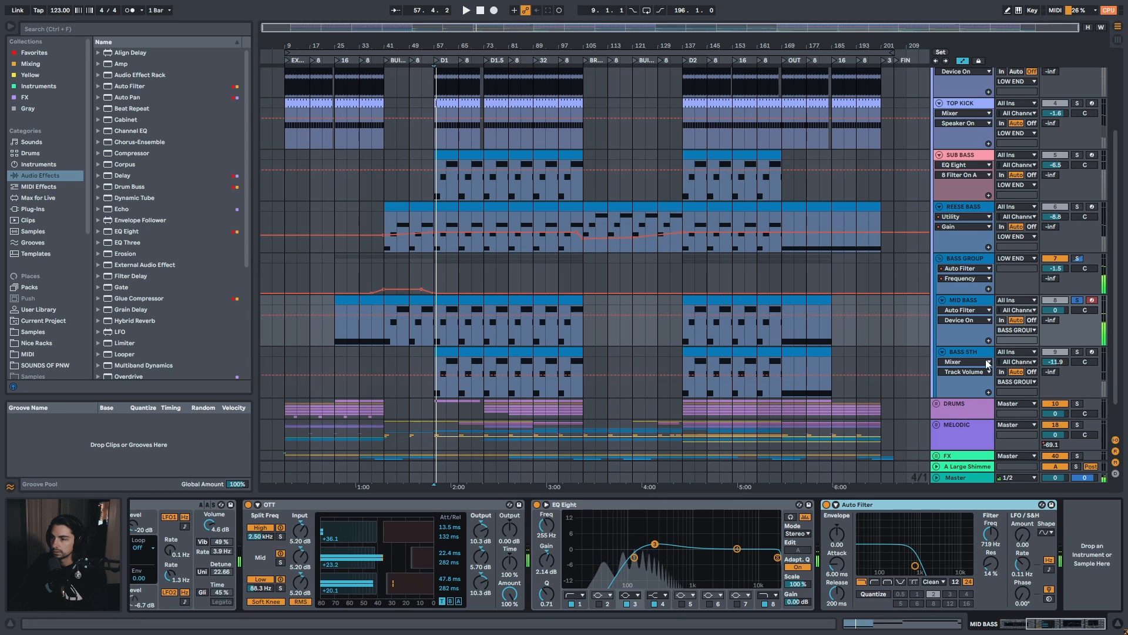
# Play the full mix from bar 73 with MID BASS unsoloed, comparing its Auto Filter bypassed and enabled
pyautogui.click(483, 339)
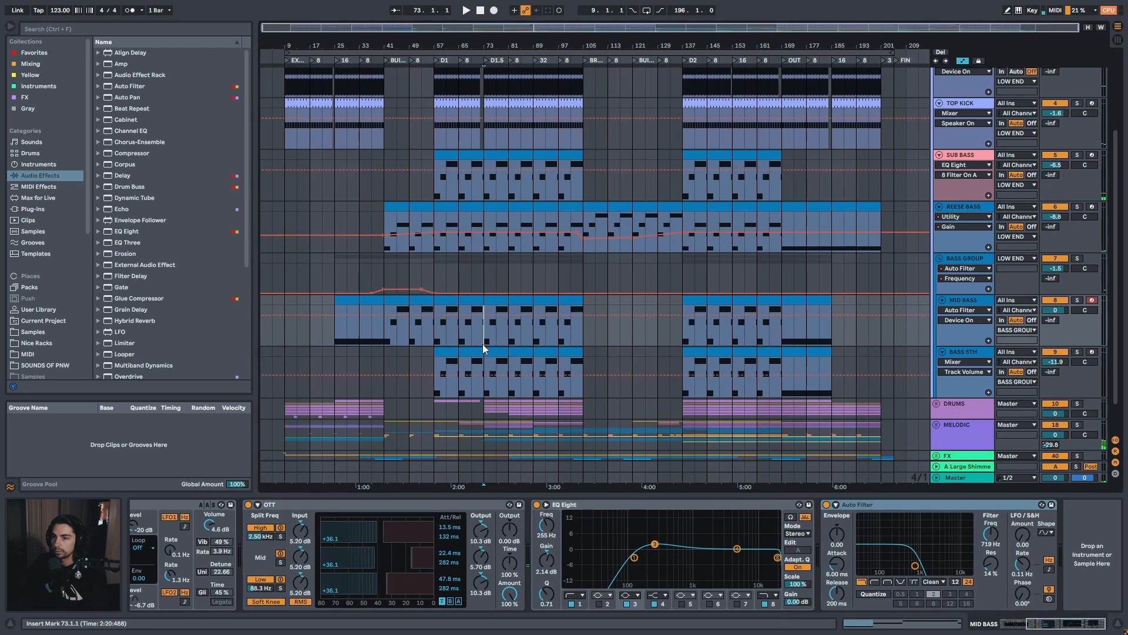
pyautogui.click(826, 504)
pyautogui.press('space')
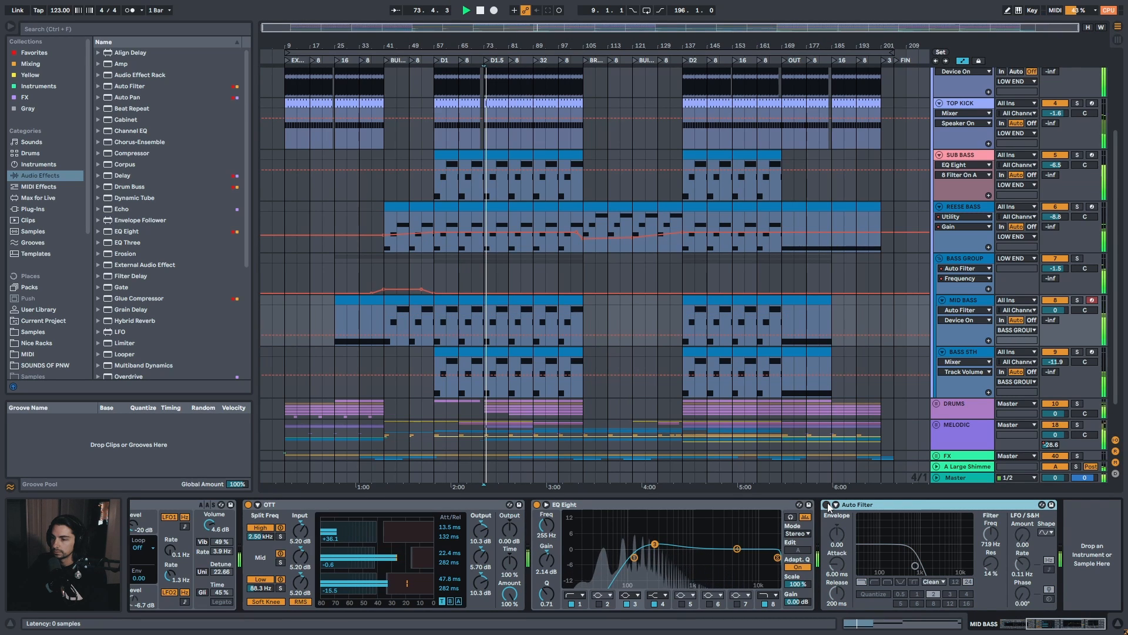
pyautogui.click(828, 504)
pyautogui.click(827, 504)
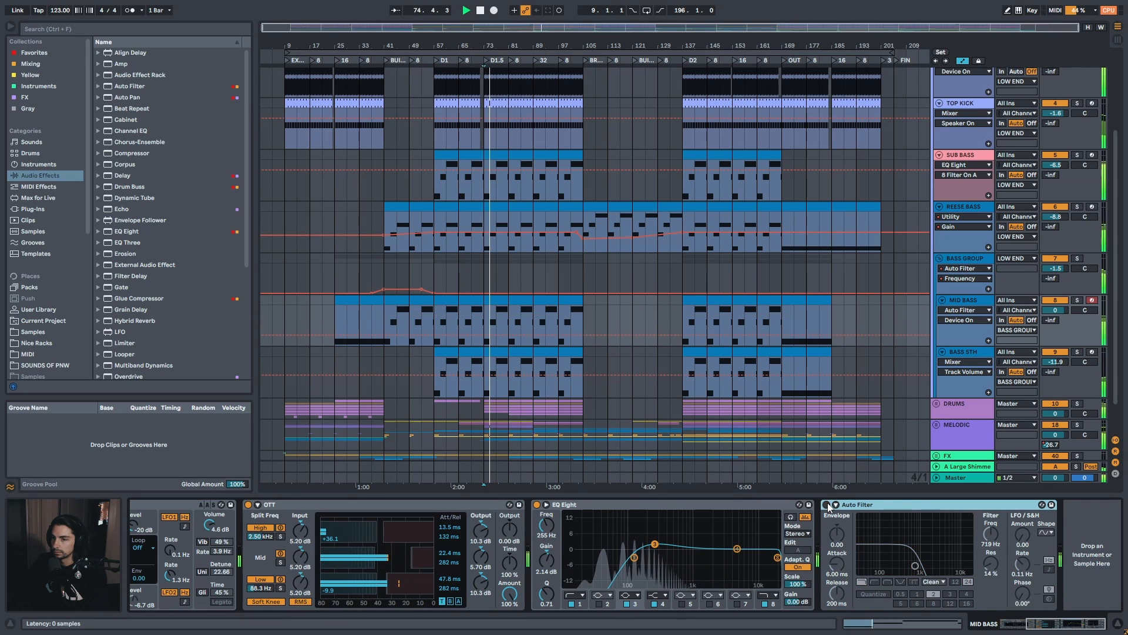
pyautogui.click(827, 503)
pyautogui.press('space')
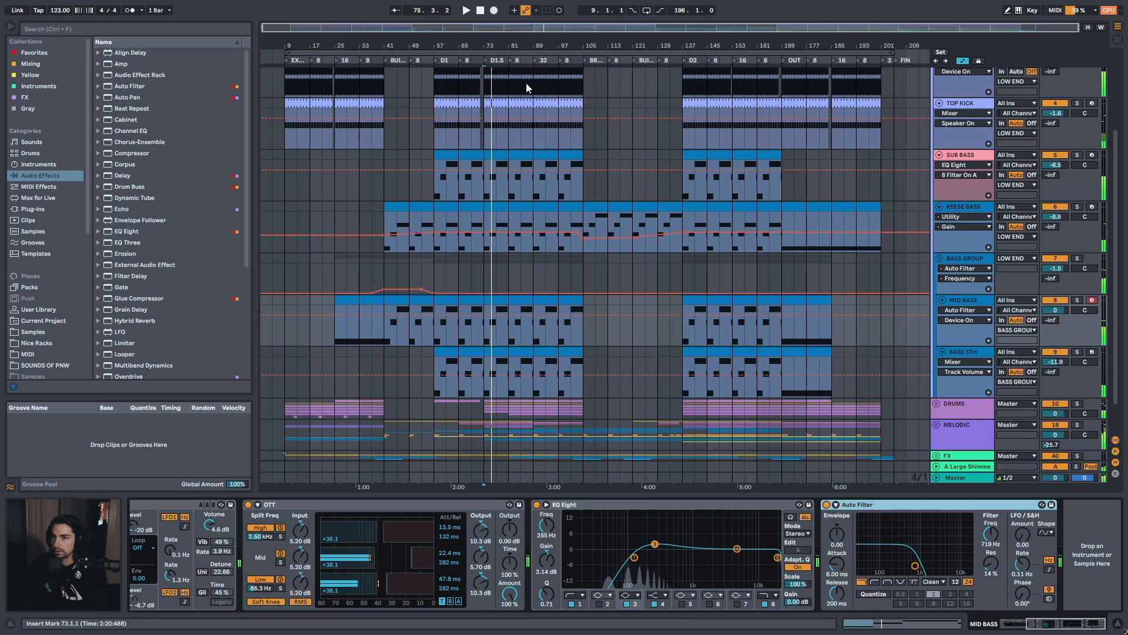
# Show the BASS STH device chain and select the track's clips from bar 57 to bar 97
pyautogui.moveTo(496, 46); pyautogui.dragTo(495, 97)
pyautogui.moveTo(473, 61); pyautogui.dragTo(524, 52)
pyautogui.click(983, 353)
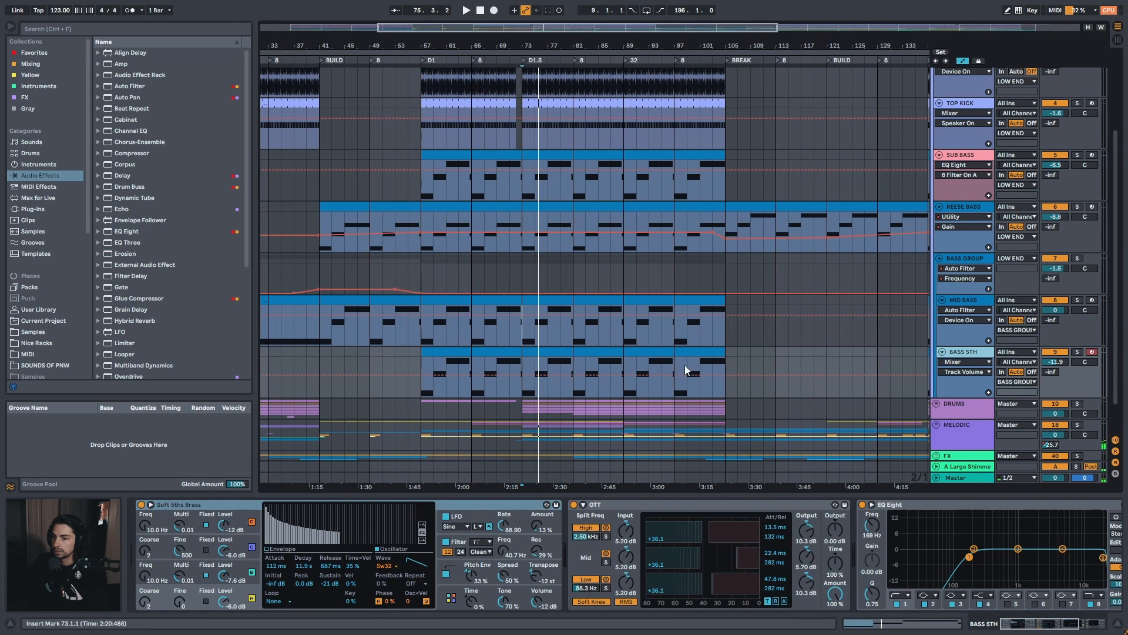
pyautogui.click(454, 352)
pyautogui.moveTo(486, 45); pyautogui.dragTo(494, 37)
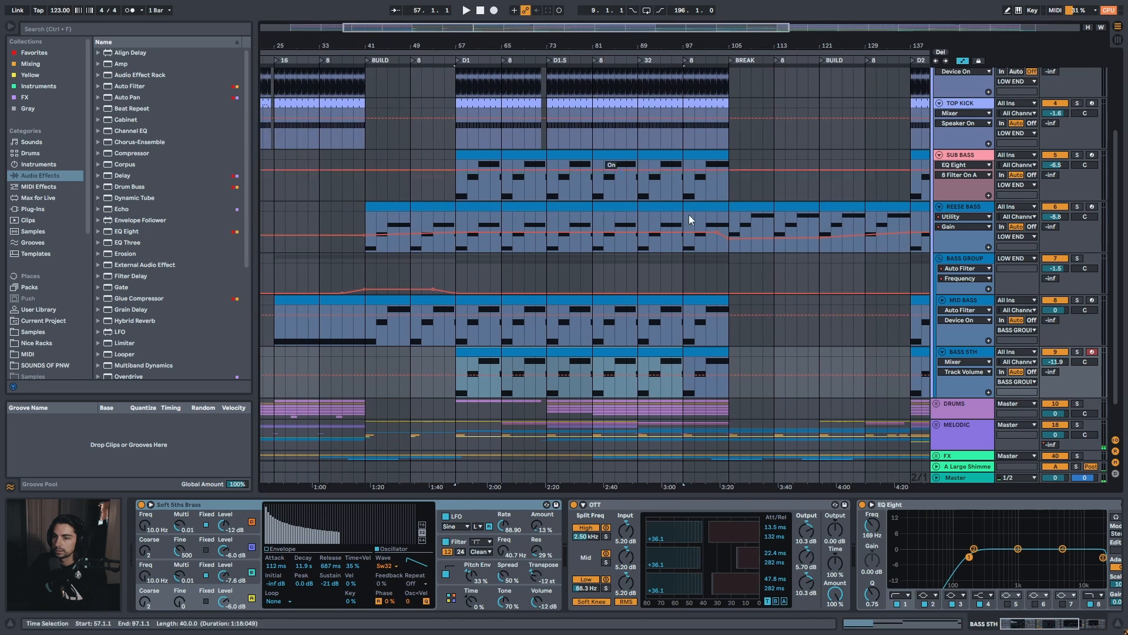
# Solo BASS STH and play it from bar 57 while examining its Soft 5ths Brass instrument
pyautogui.click(1077, 351)
pyautogui.press('space')
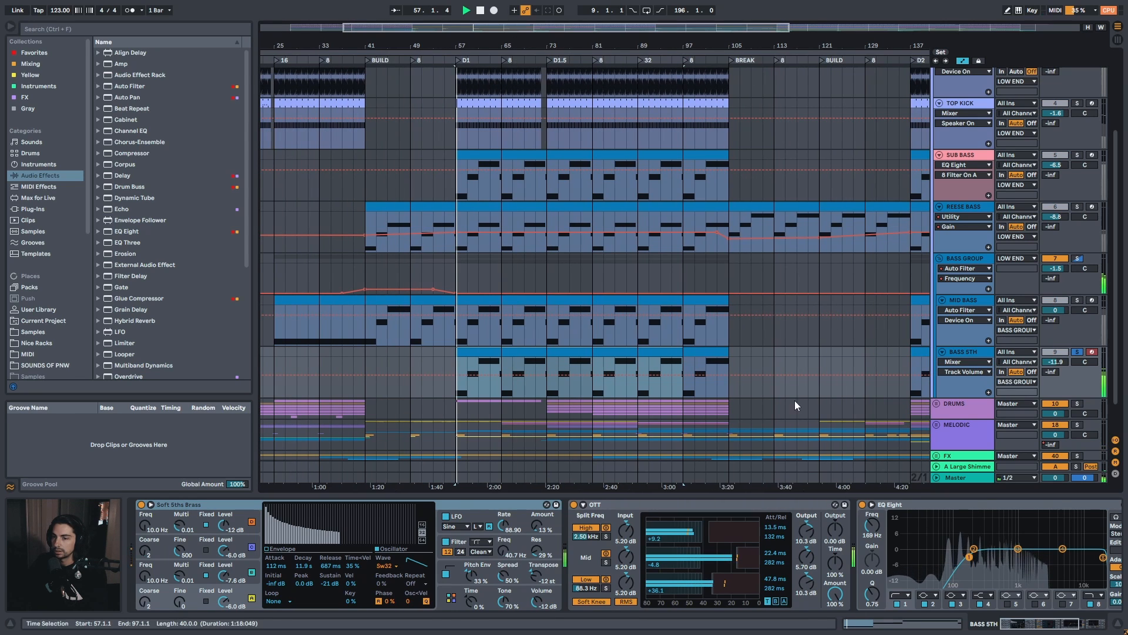
pyautogui.click(184, 506)
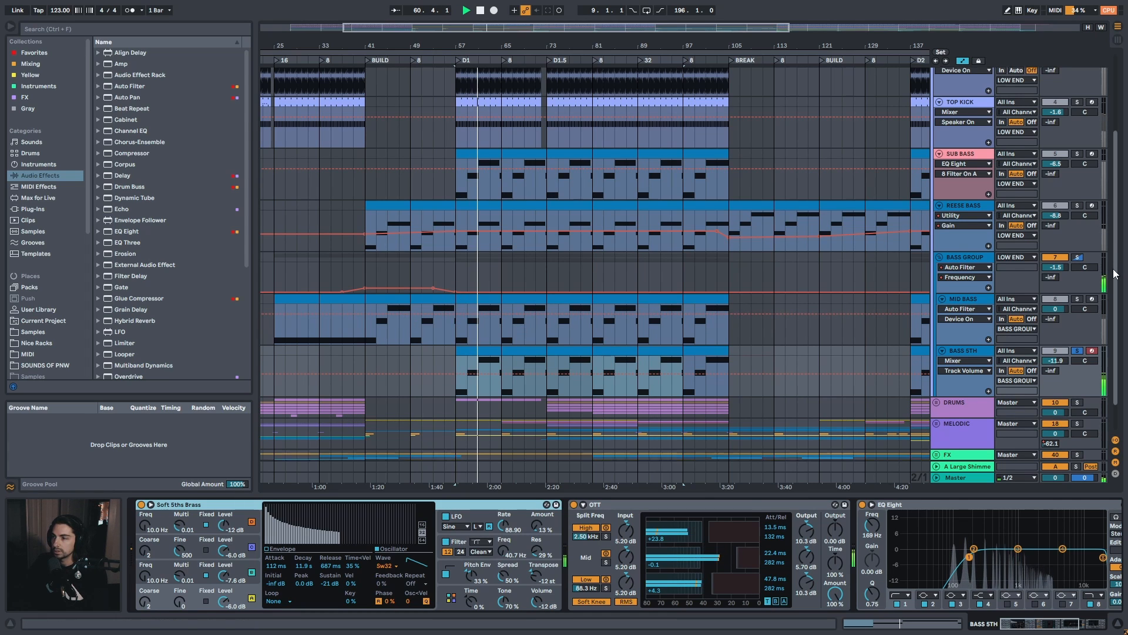
pyautogui.scroll(-2, 970, 373)
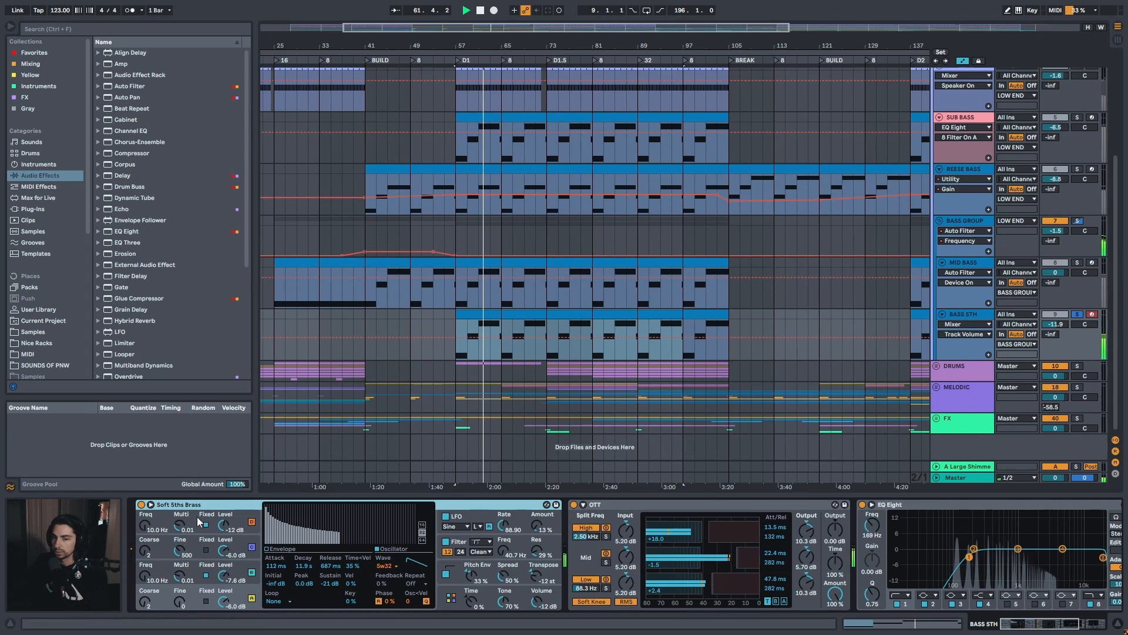
pyautogui.moveTo(486, 46); pyautogui.dragTo(499, 45)
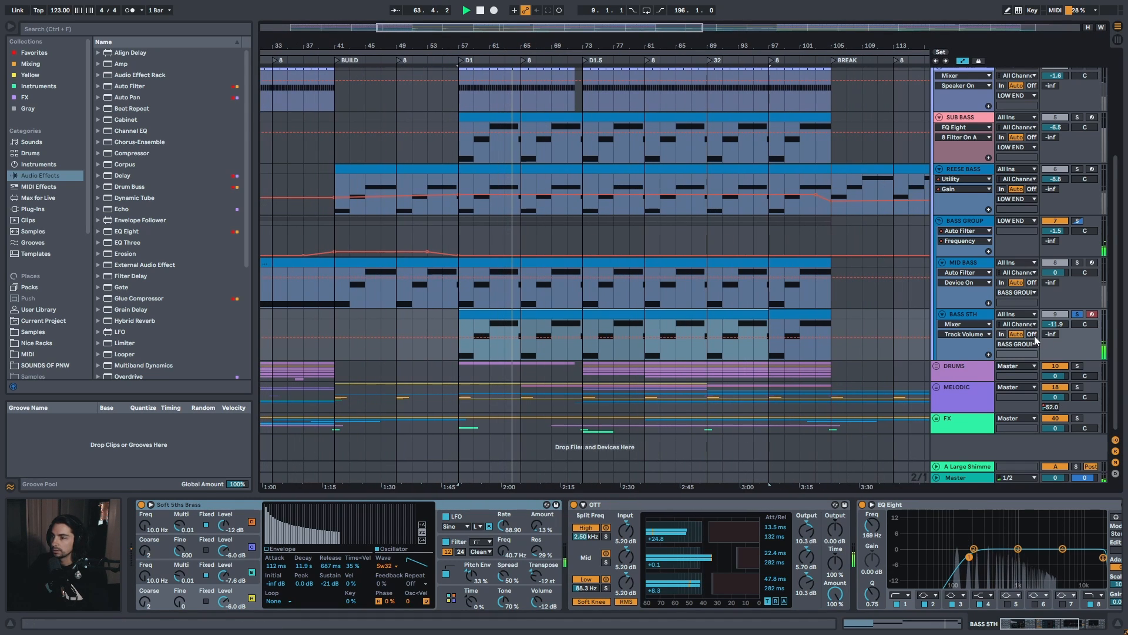
# Restart the soloed BASS STH playback from bar 57, select the track and stop playback
pyautogui.press('space')
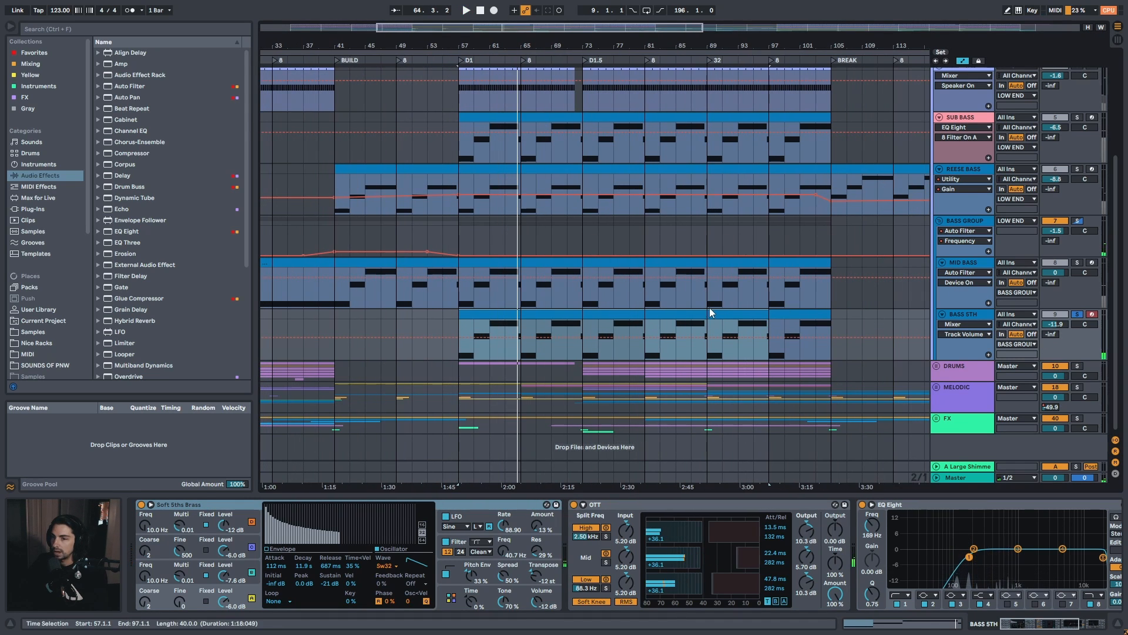
pyautogui.press('space')
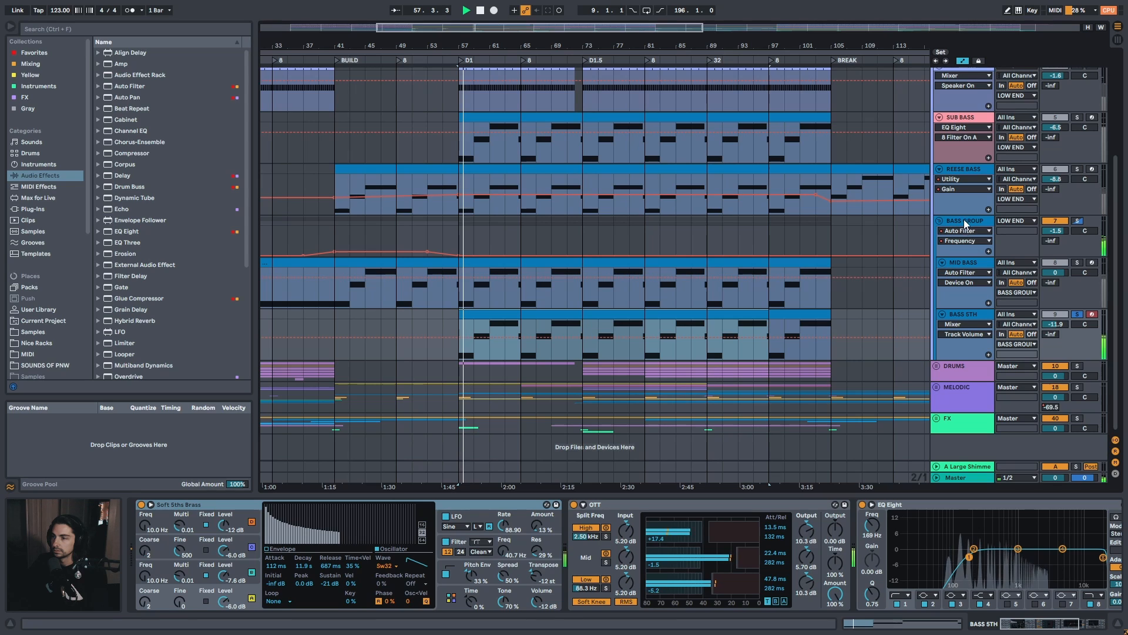
pyautogui.click(974, 315)
pyautogui.press('space')
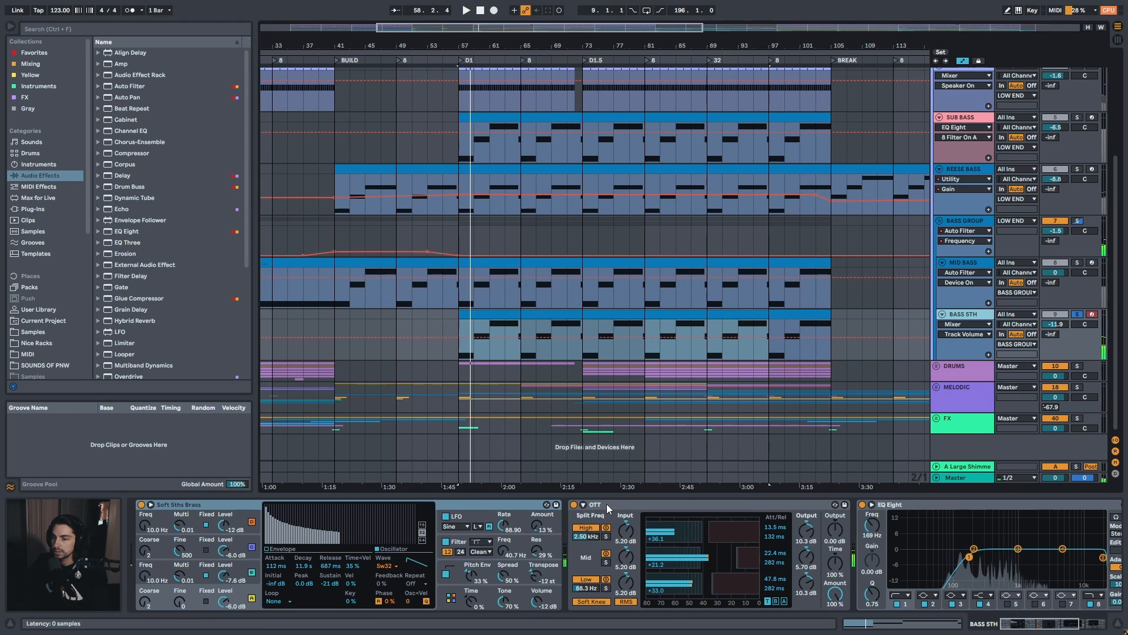
# Examine the OTT, EQ Eight and Auto Filter on BASS STH, and show the BASS GROUP device chain
pyautogui.click(607, 504)
pyautogui.moveTo(1042, 623); pyautogui.dragTo(1076, 625)
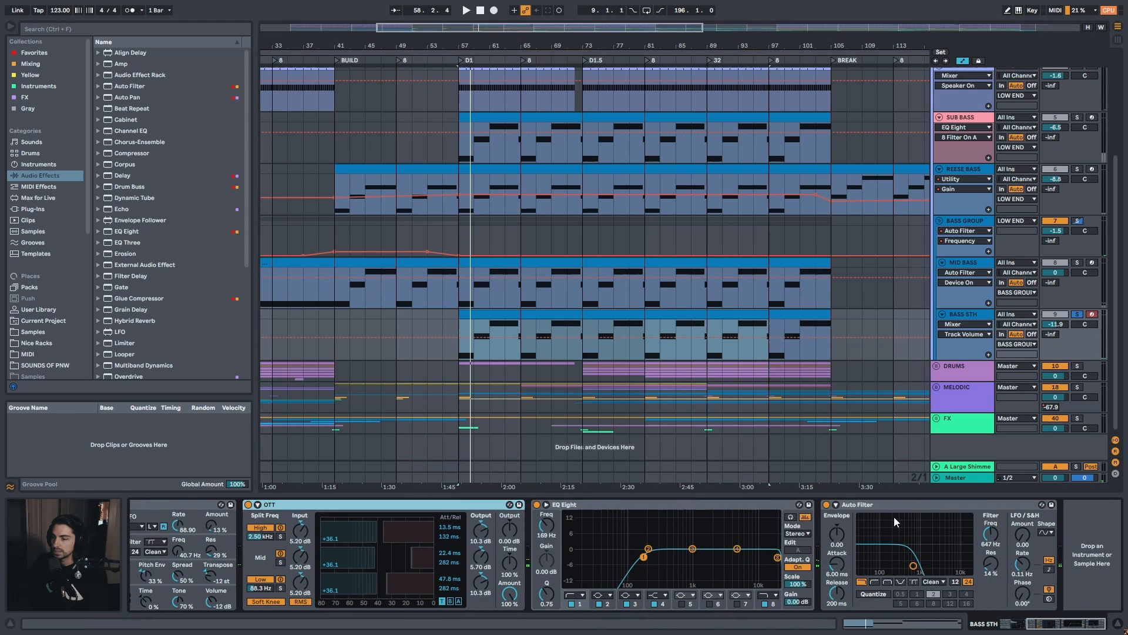
pyautogui.click(966, 265)
pyautogui.click(960, 224)
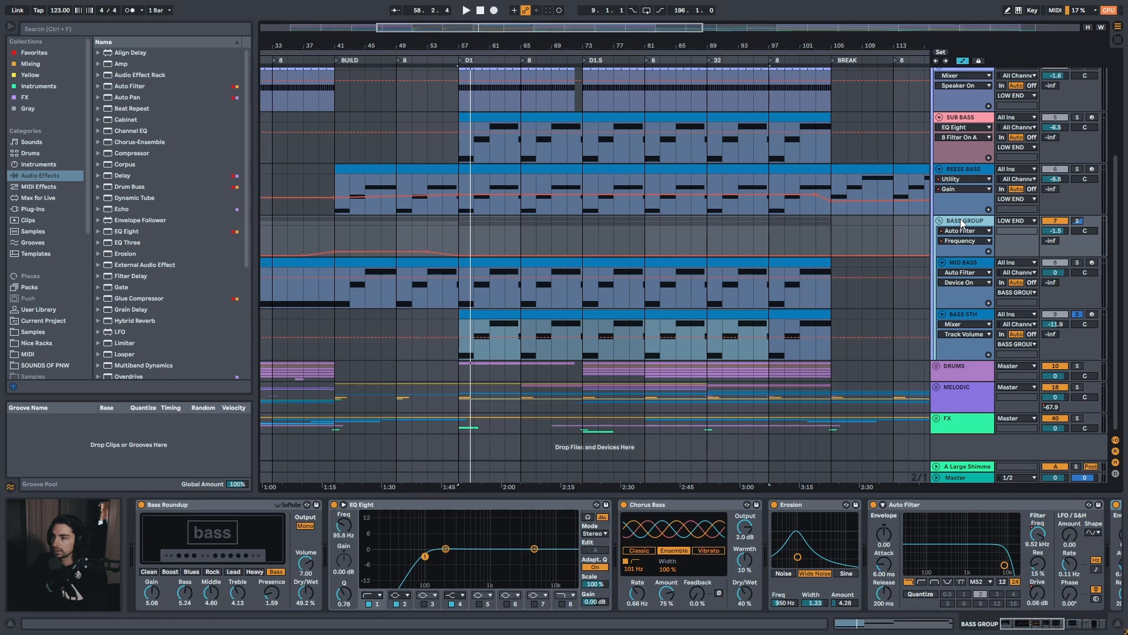
# Play the soloed BASS GROUP from bar 57 with the full arrangement in view and look through its effects chain
pyautogui.press('space')
pyautogui.press('w')
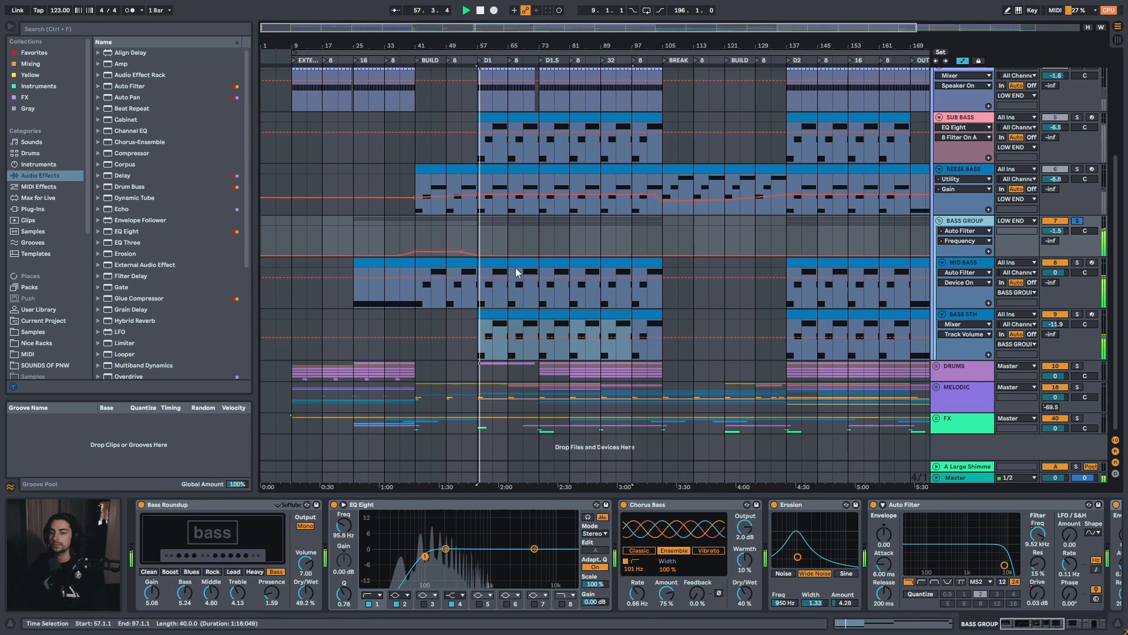
pyautogui.hscroll(5, 587, 553)
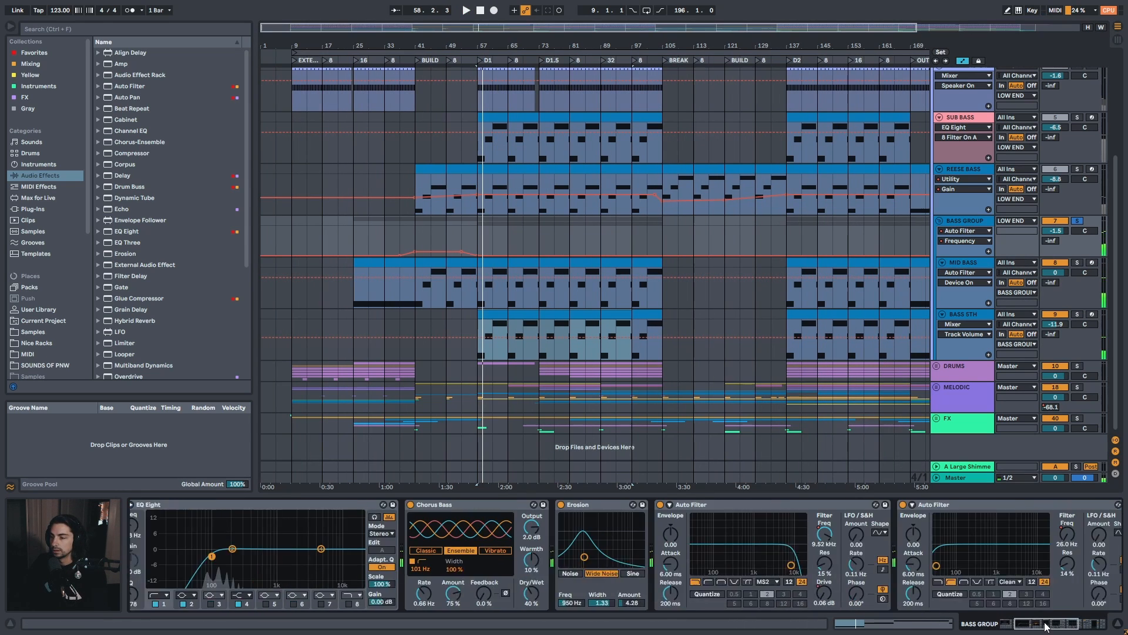
pyautogui.moveTo(1065, 629); pyautogui.dragTo(1022, 627)
# Select all effects on BASS GROUP and compare them bypassed and enabled from bar 57, leaving the whole chain bypassed
pyautogui.keyDown('shift'); pyautogui.click(648, 505); pyautogui.keyUp('shift')
pyautogui.click(492, 505)
pyautogui.press('space')
pyautogui.press('space')
pyautogui.press('space')
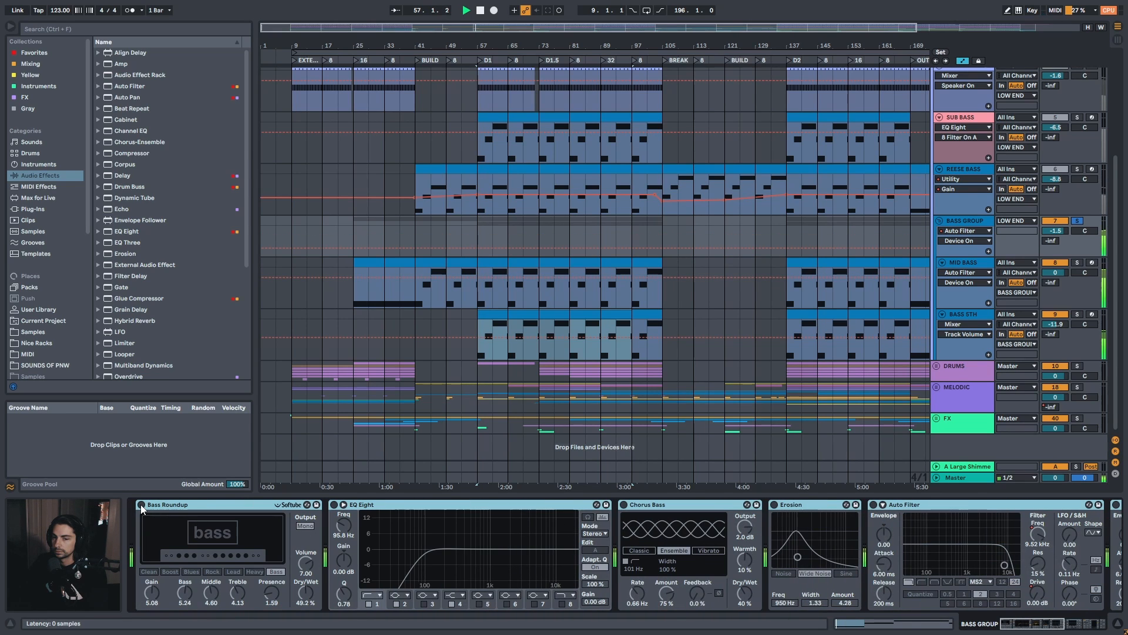
pyautogui.click(141, 504)
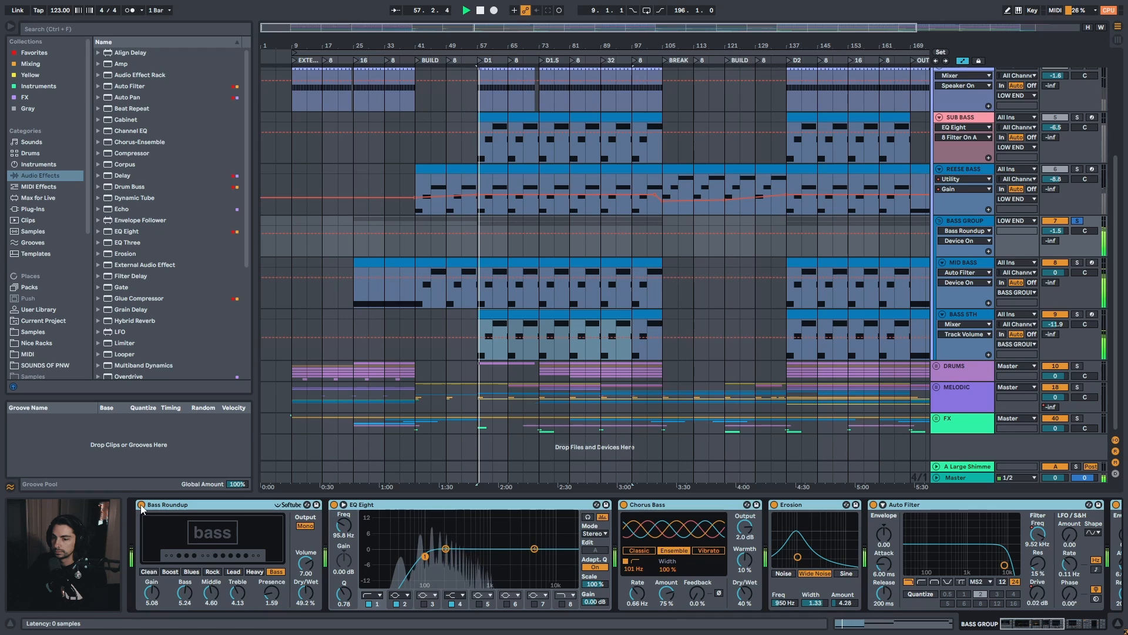
pyautogui.press('space')
pyautogui.click(142, 505)
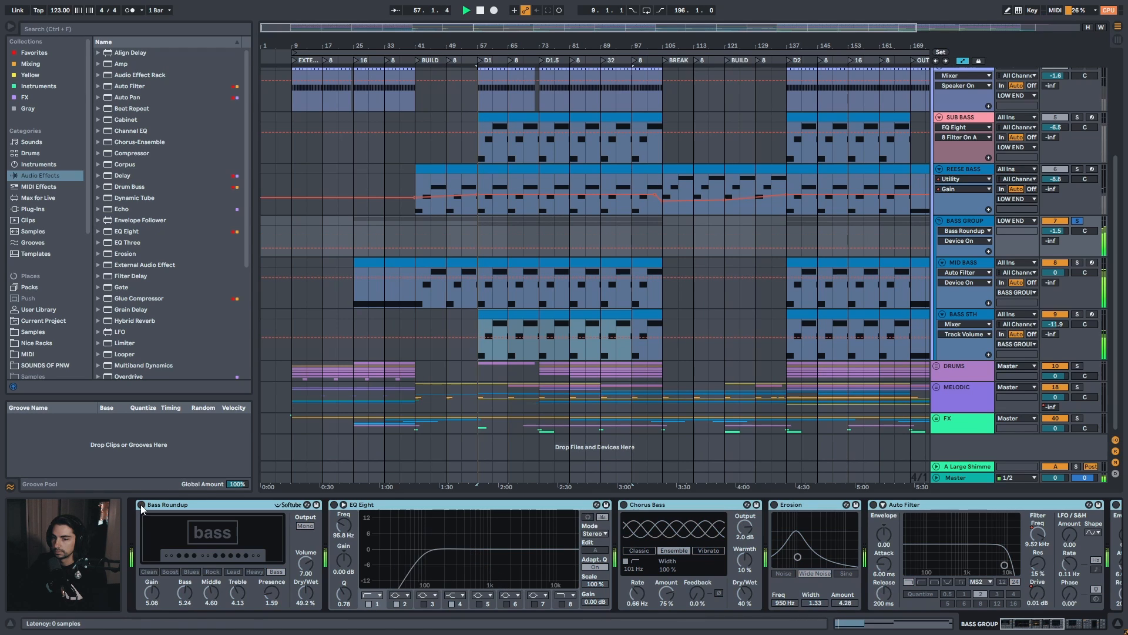
pyautogui.press('space')
pyautogui.press('space')
pyautogui.click(141, 506)
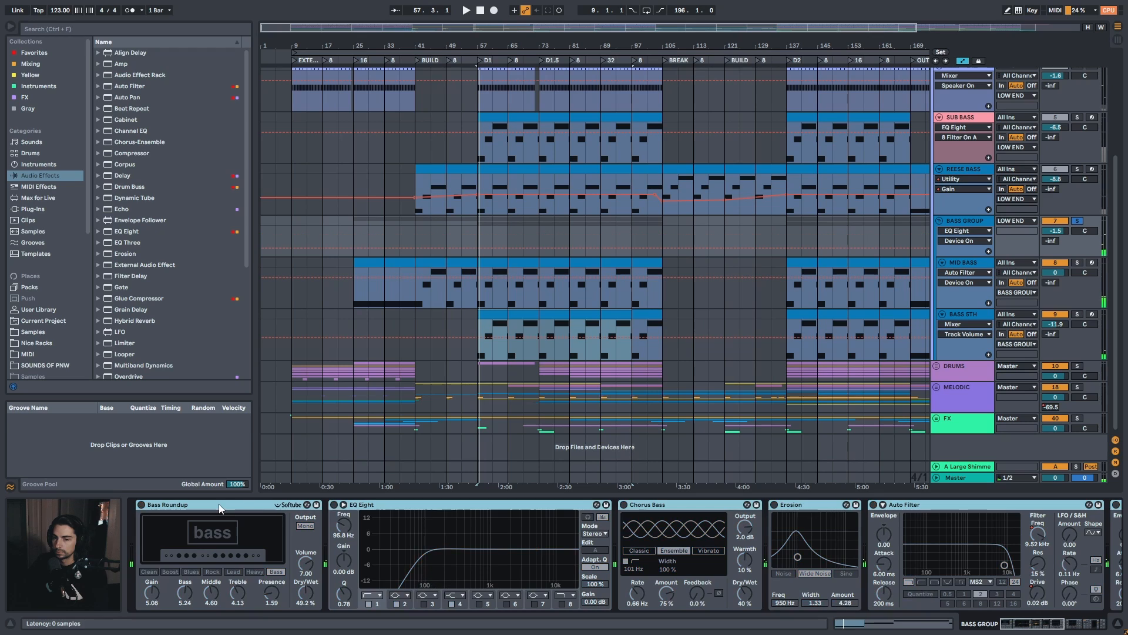
# Enable only Bass Roundup on BASS GROUP and play from bar 57, comparing it bypassed and enabled
pyautogui.click(142, 505)
pyautogui.click(141, 505)
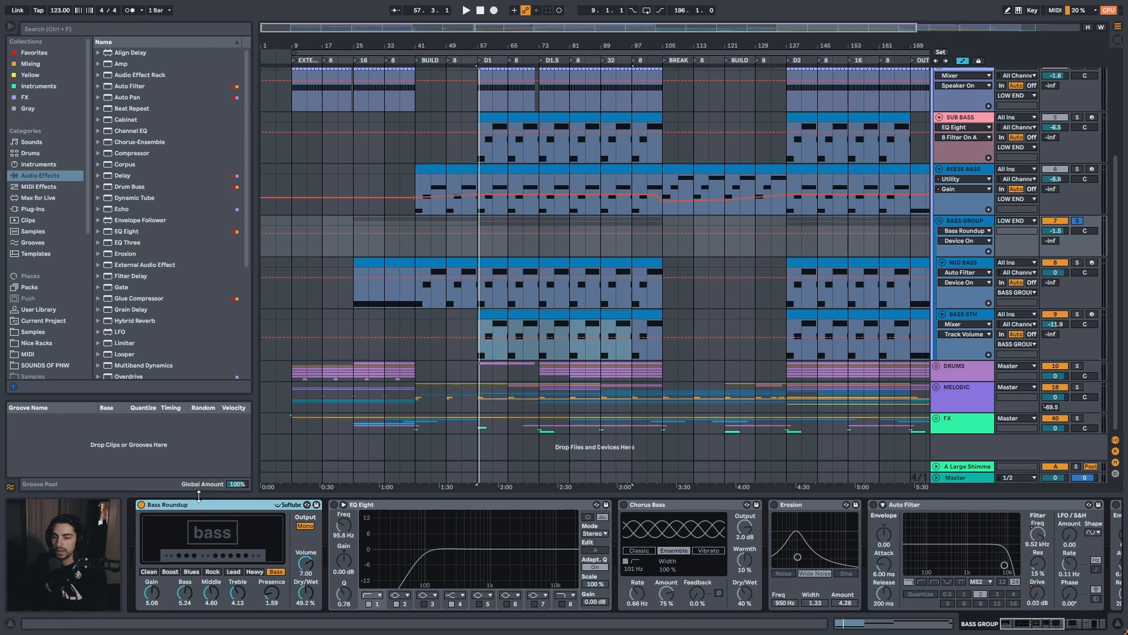
pyautogui.press('space')
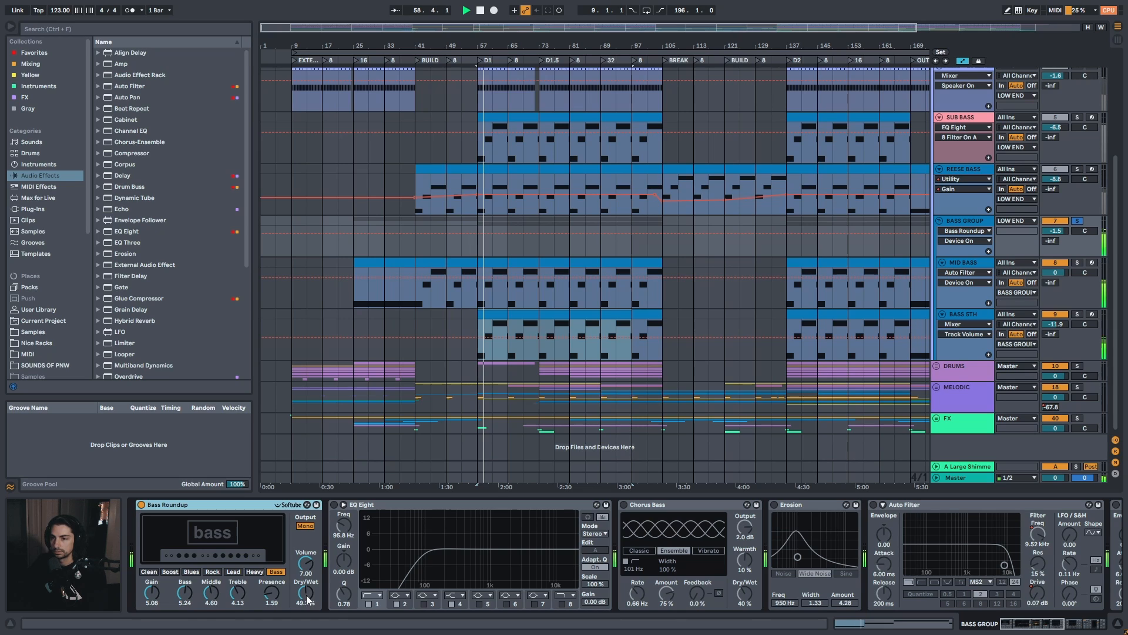
pyautogui.click(141, 504)
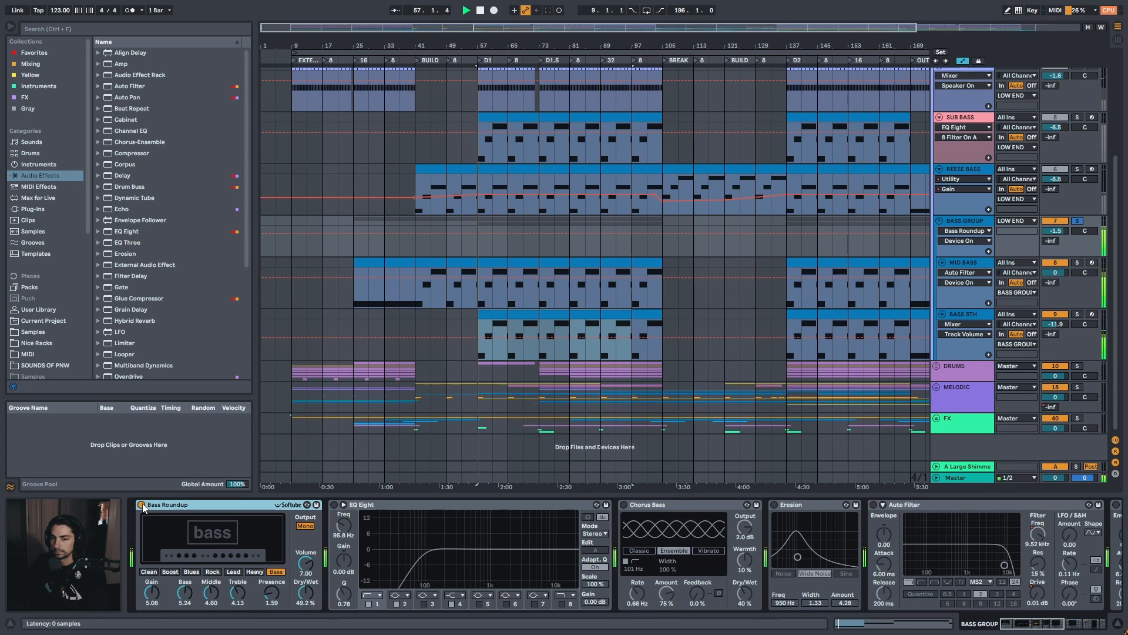
pyautogui.click(141, 504)
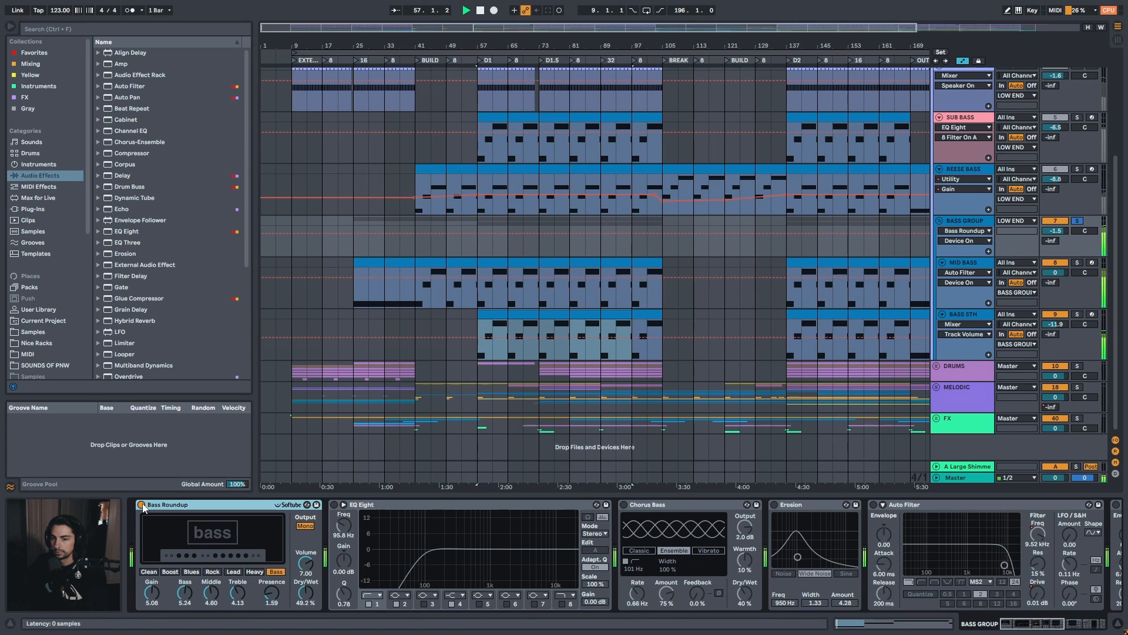
# Enable the EQ Eight on BASS GROUP during playback and replay the group from bar 57 with Bass Roundup selected
pyautogui.click(421, 504)
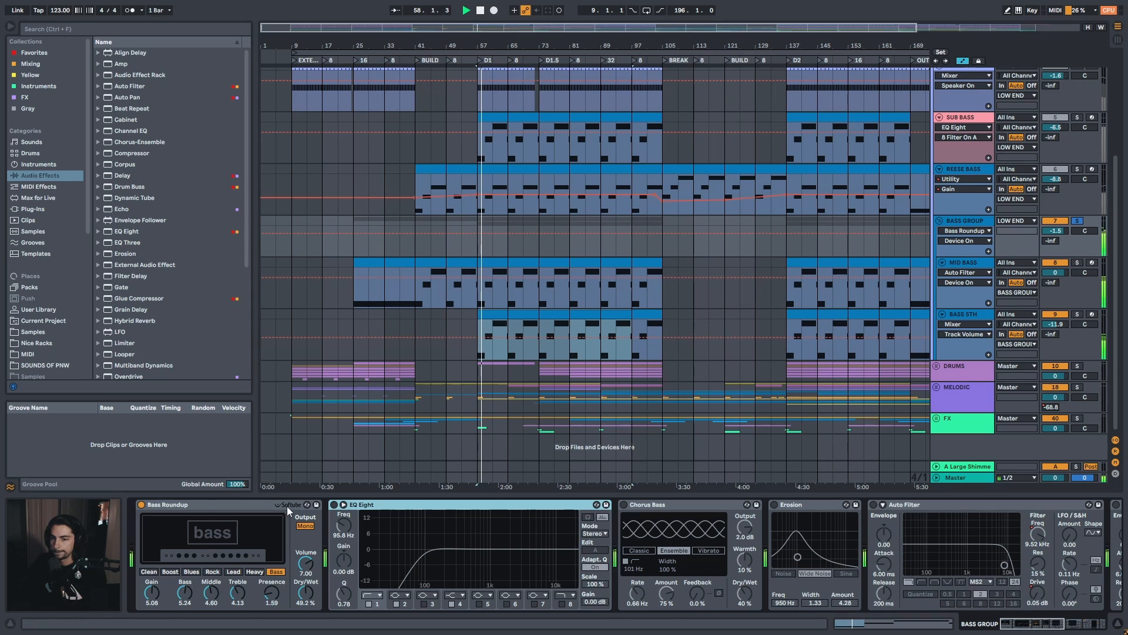
pyautogui.click(333, 504)
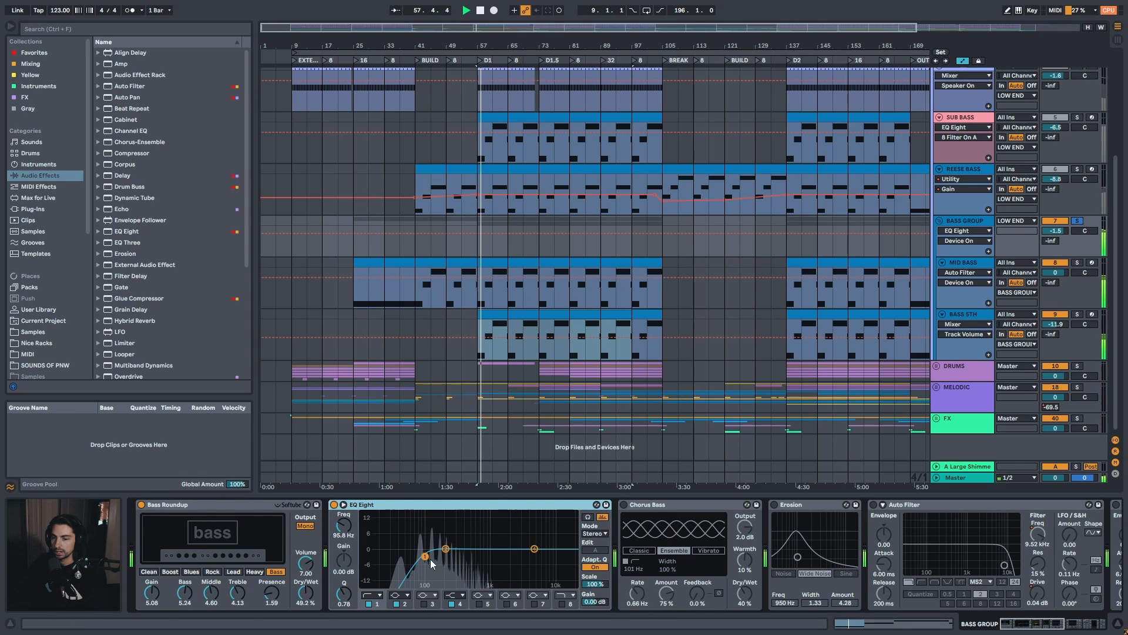
pyautogui.click(185, 508)
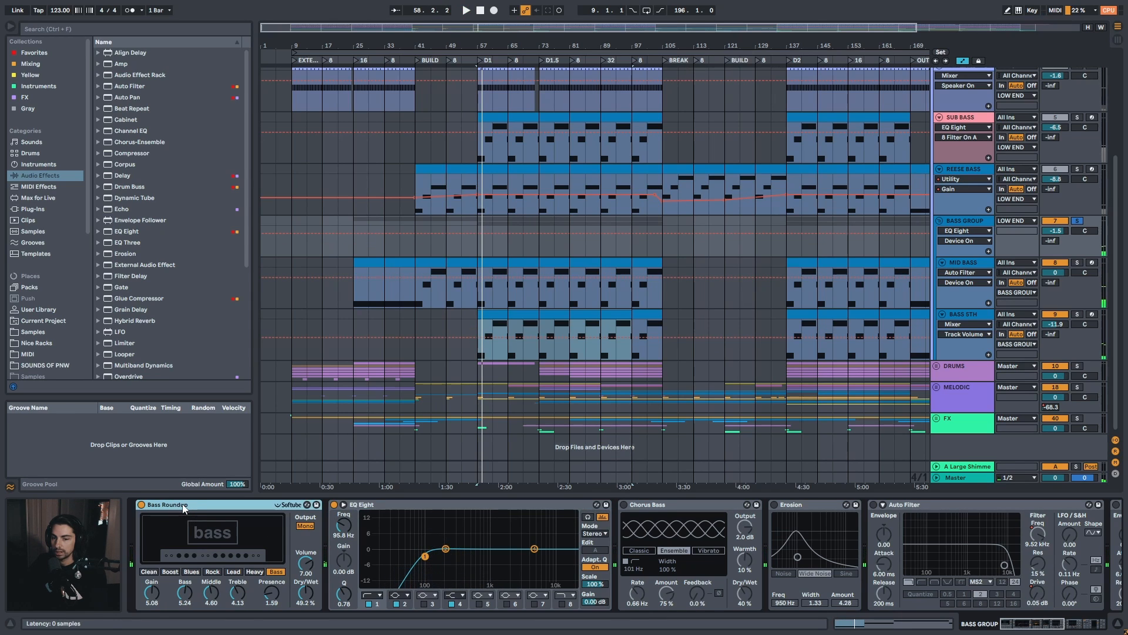
pyautogui.press('space')
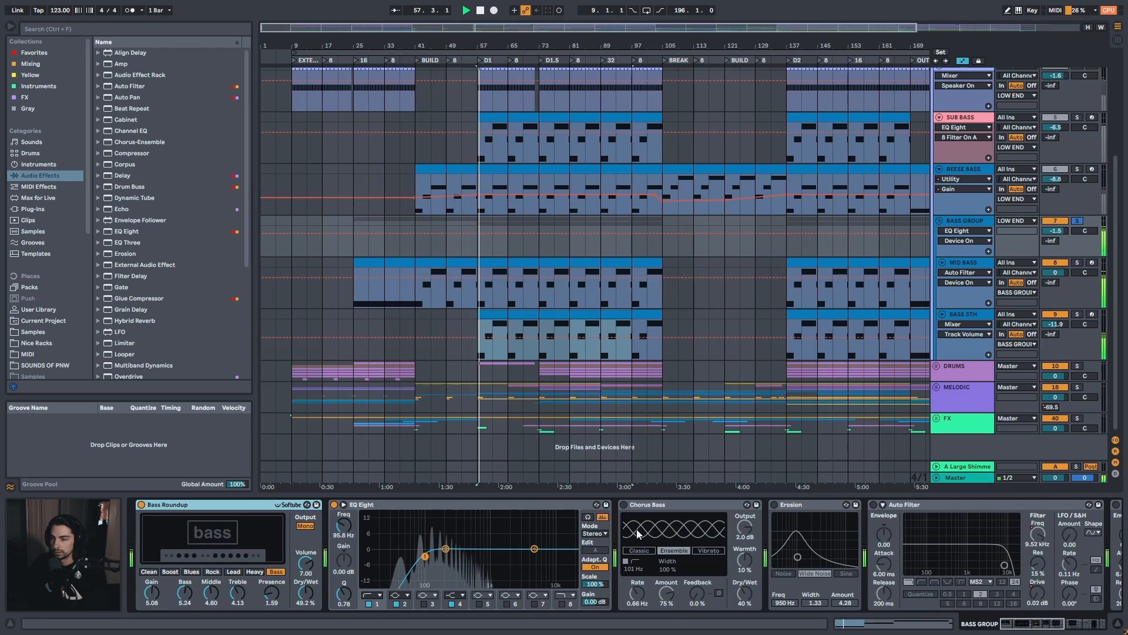
# Enable Chorus Bass on BASS GROUP and compare it bypassed and enabled while playing from bar 57
pyautogui.click(645, 506)
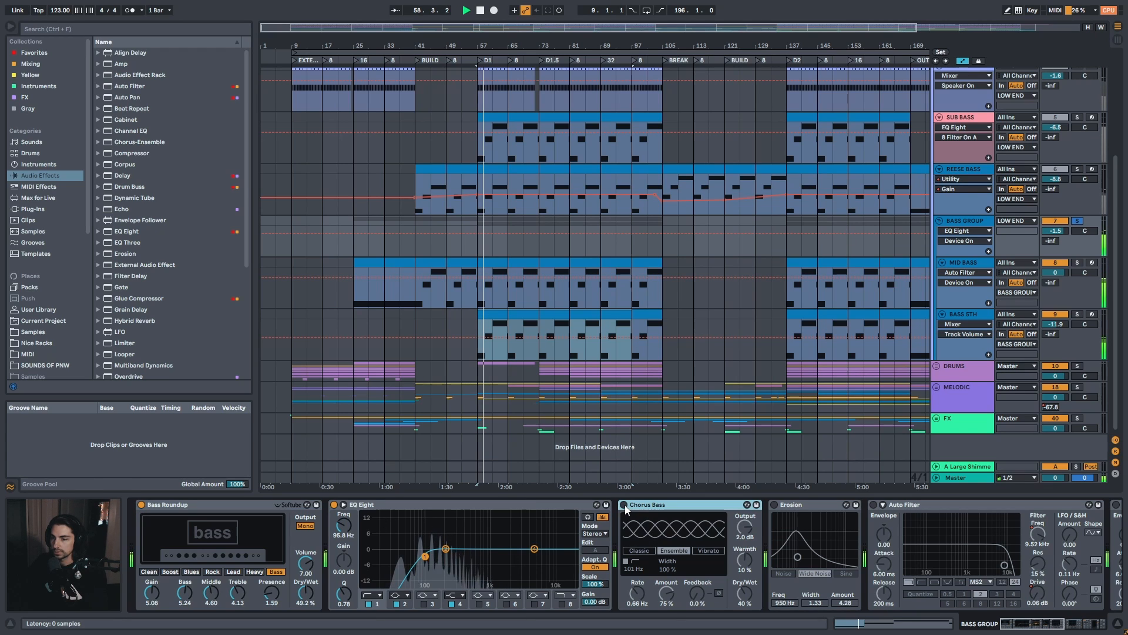
pyautogui.click(624, 505)
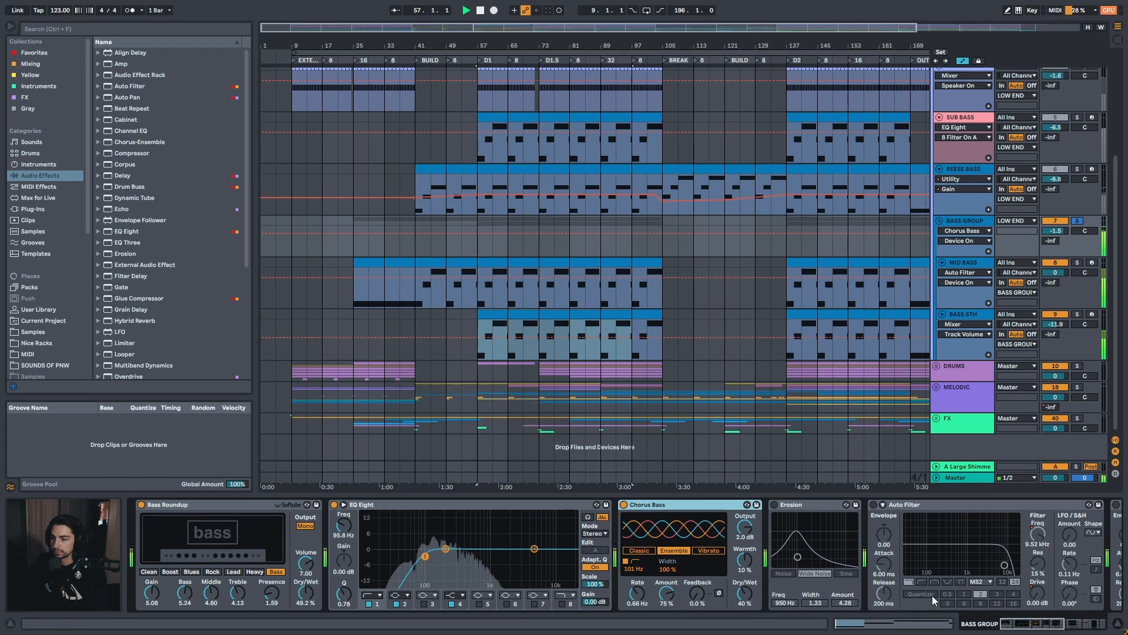
pyautogui.click(1049, 627)
pyautogui.click(366, 504)
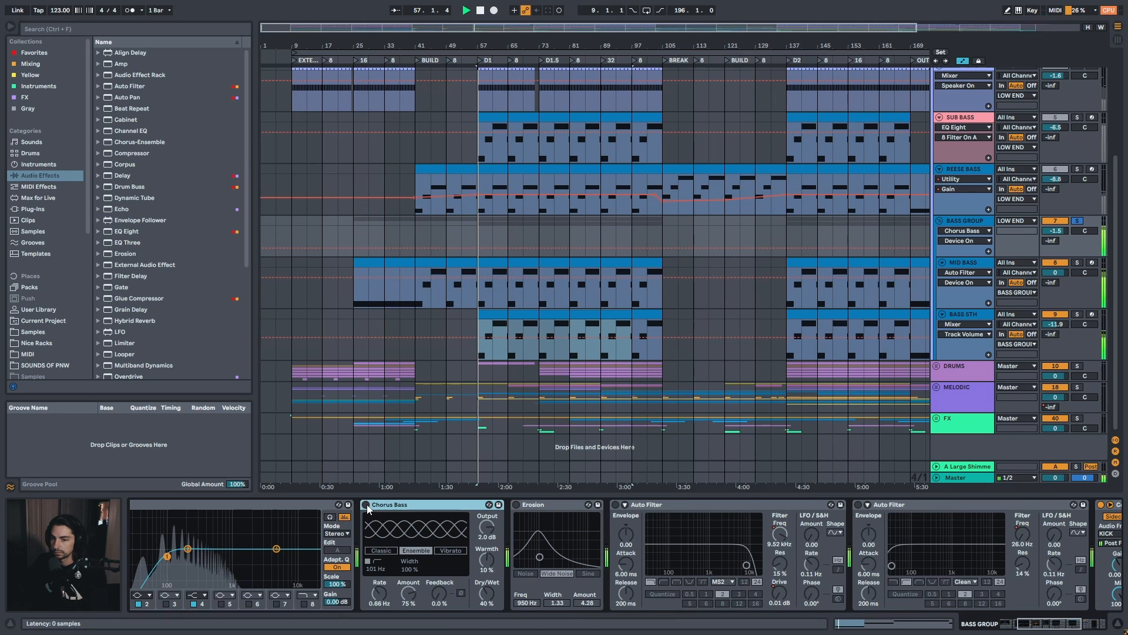
pyautogui.click(367, 504)
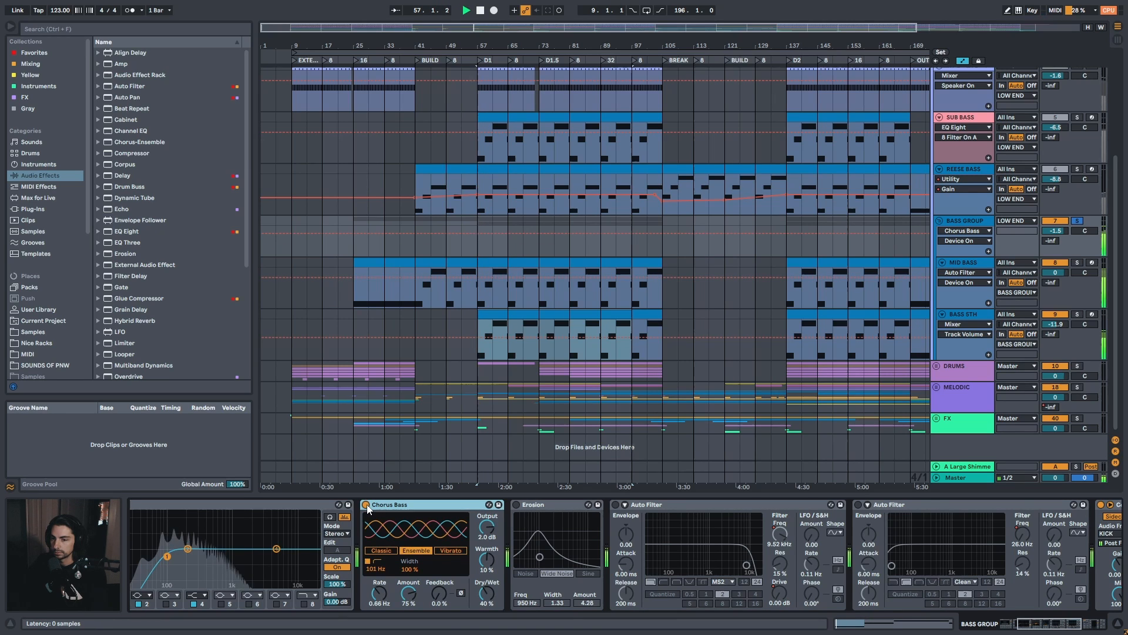
pyautogui.click(523, 505)
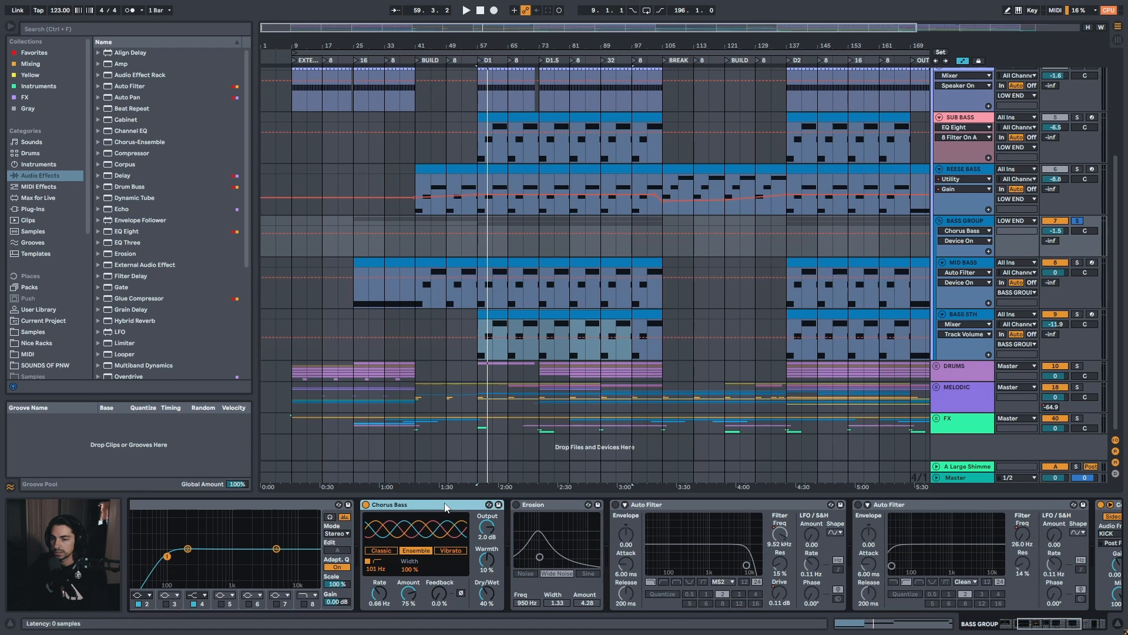
# Enable Erosion on BASS GROUP and play from bar 57, comparing the sound with and without it
pyautogui.click(550, 506)
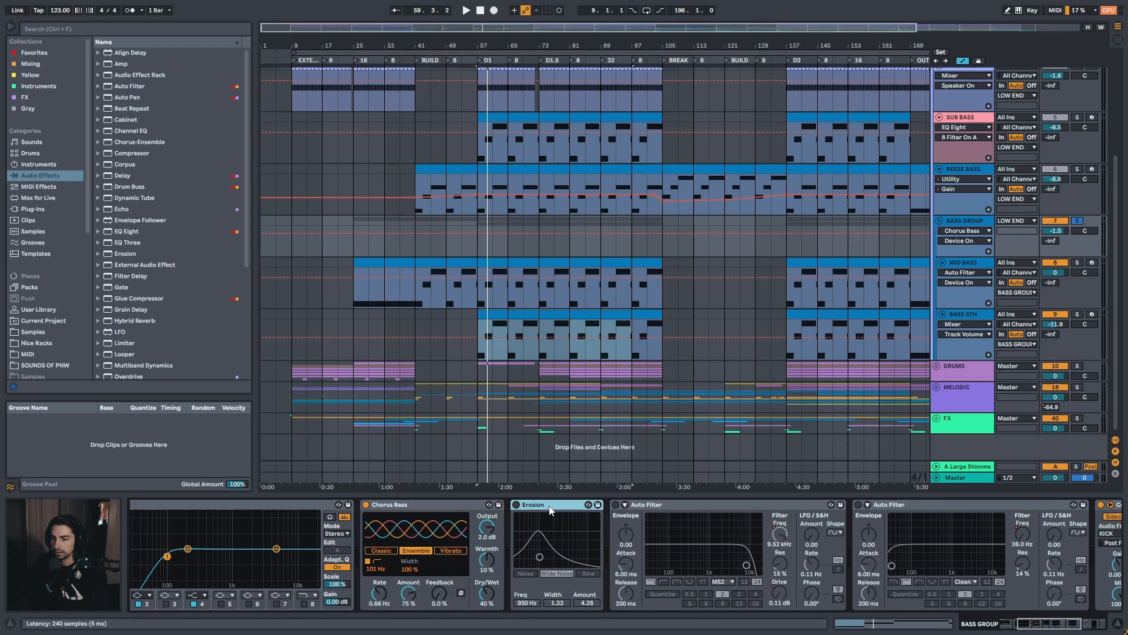
pyautogui.click(516, 505)
pyautogui.press('space')
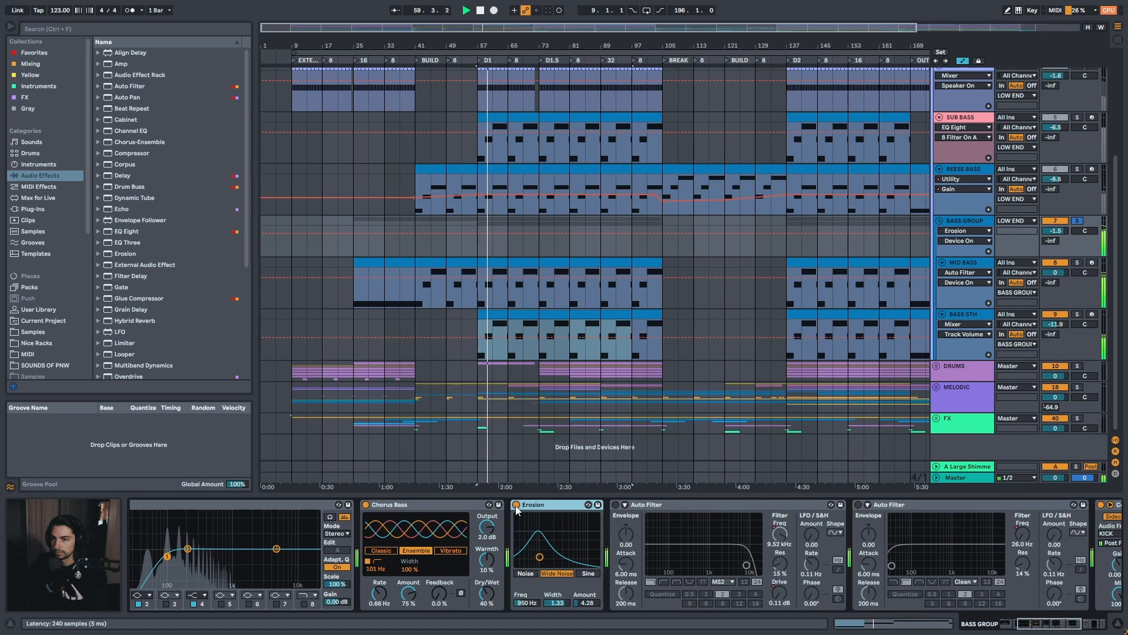
pyautogui.press('space')
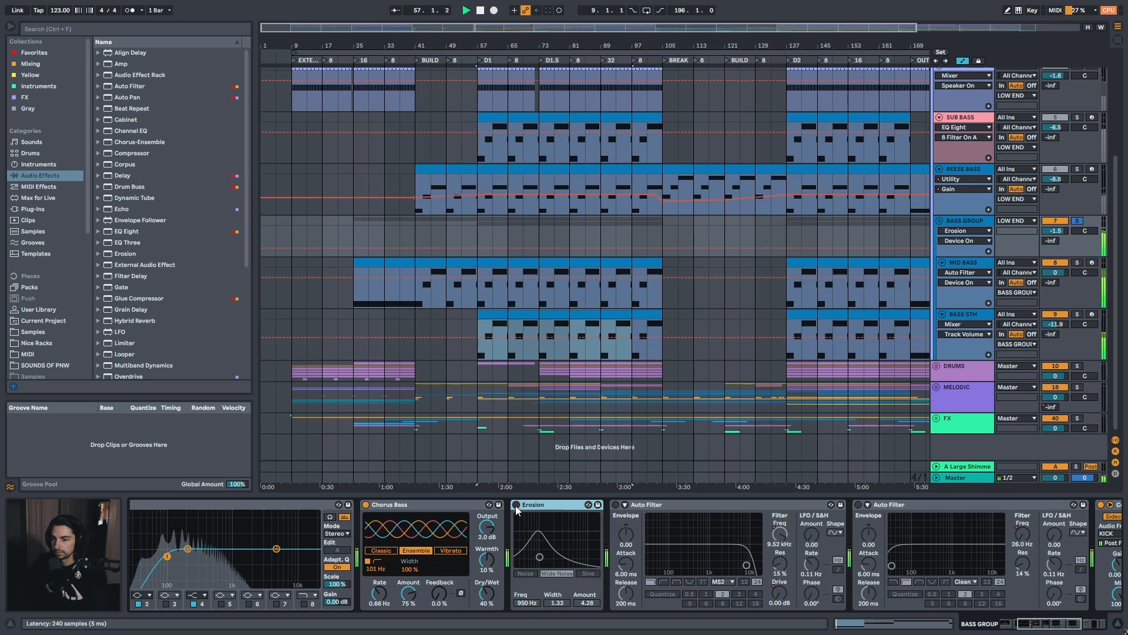
pyautogui.press('space')
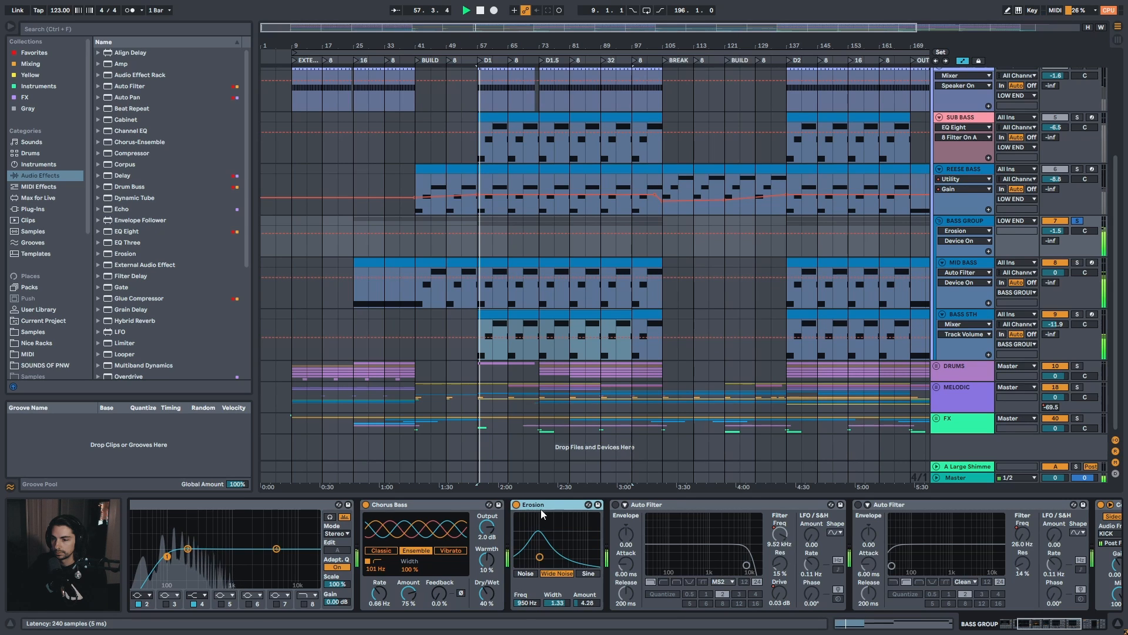
# Stop playback and enable both Auto Filters on BASS GROUP together
pyautogui.click(659, 508)
pyautogui.press('space')
pyautogui.moveTo(1058, 625); pyautogui.dragTo(1076, 626)
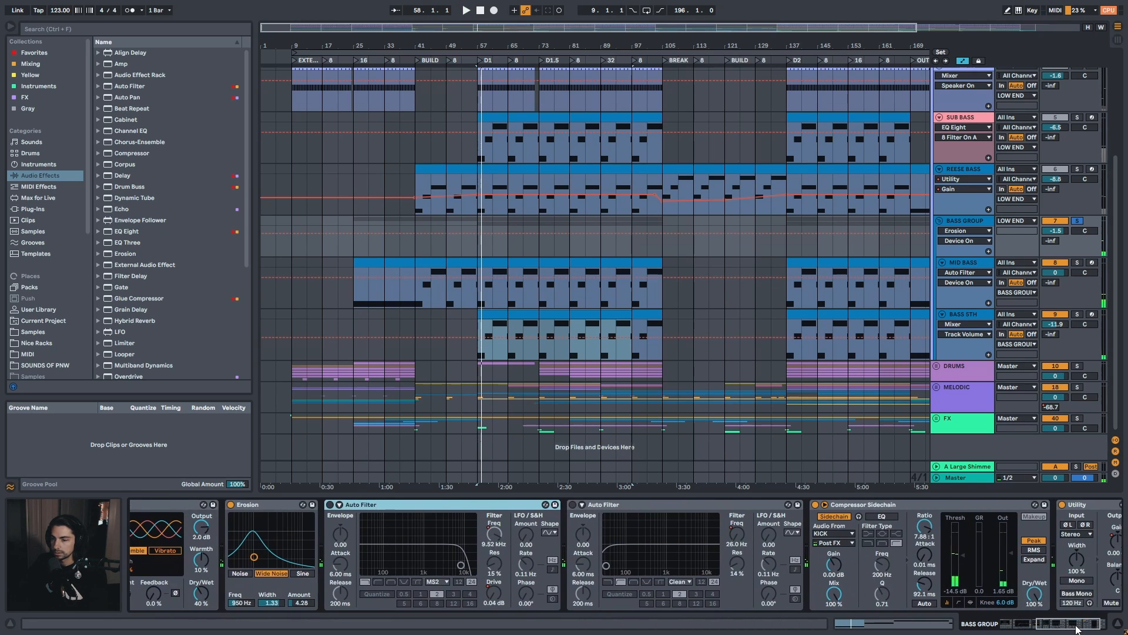
pyautogui.click(630, 505)
pyautogui.keyDown('shift'); pyautogui.click(497, 505); pyautogui.keyUp('shift')
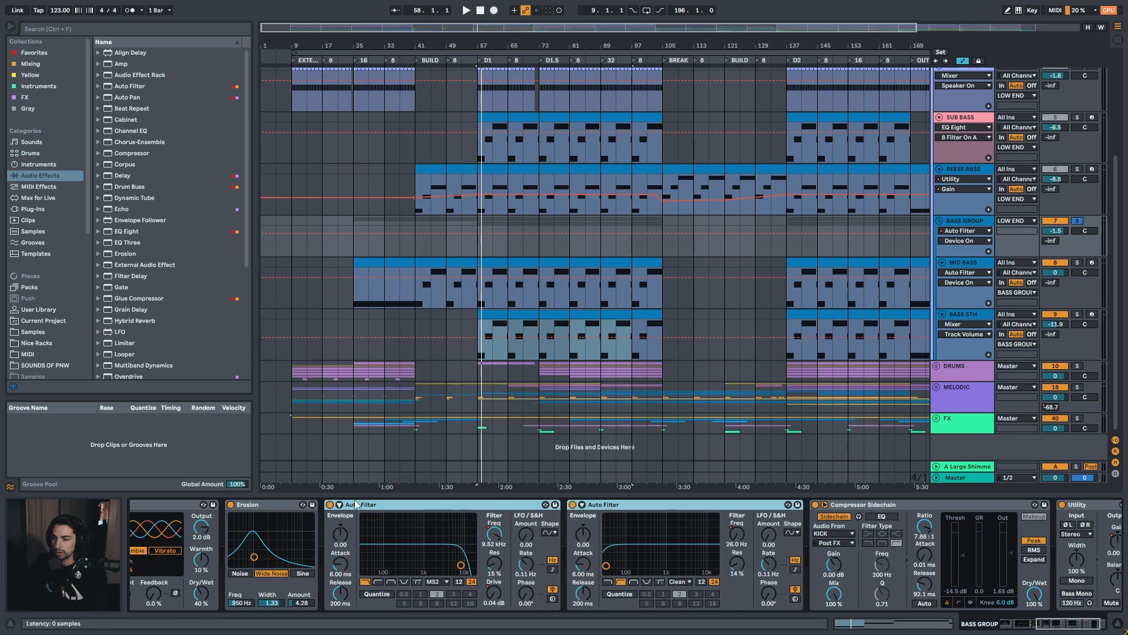
# Display the first Auto Filter's Frequency automation on BASS GROUP across the whole arrangement
pyautogui.click(978, 241)
pyautogui.click(971, 292)
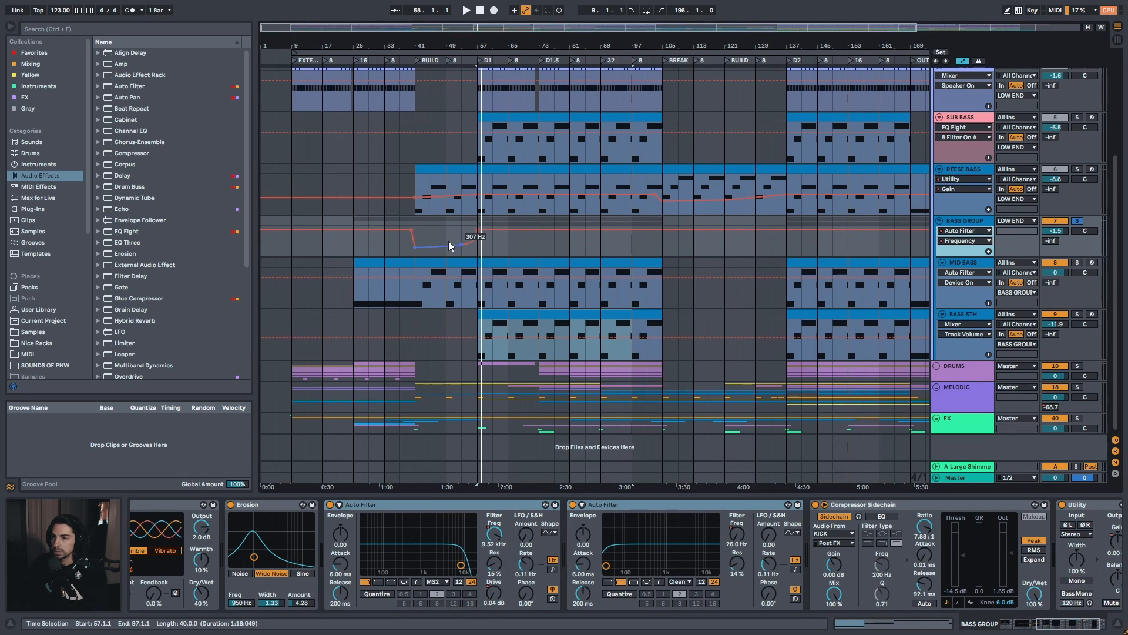
pyautogui.moveTo(640, 41); pyautogui.dragTo(639, 21)
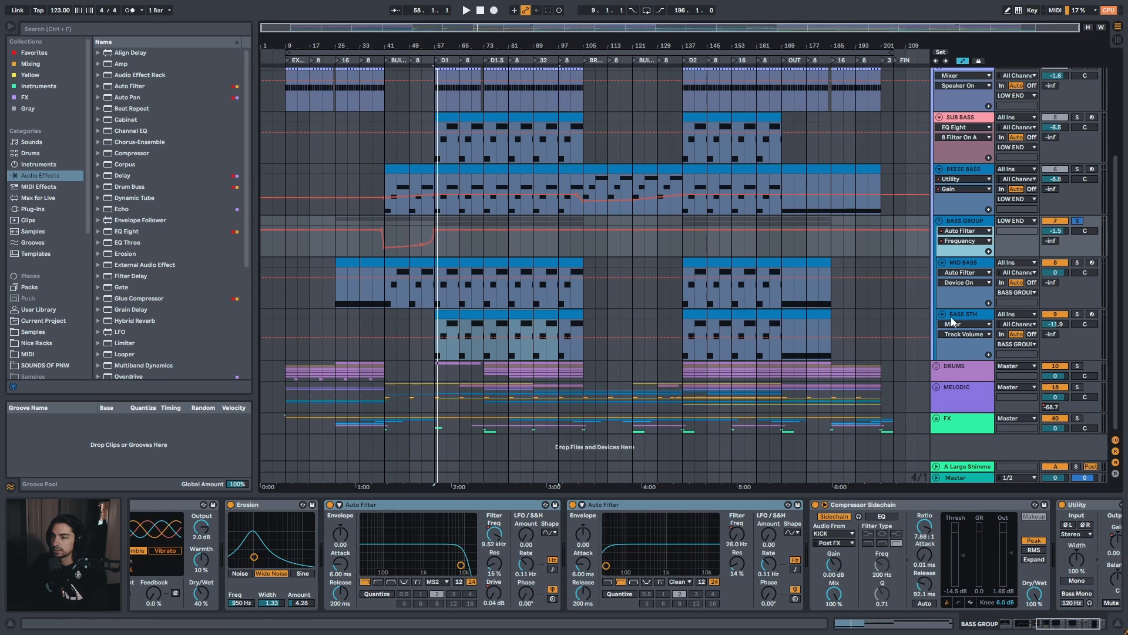
# Examine BASS GROUP's Compressor Sidechain and display the Utility's Gain automation across the arrangement
pyautogui.moveTo(1068, 628); pyautogui.dragTo(1076, 623)
pyautogui.click(788, 505)
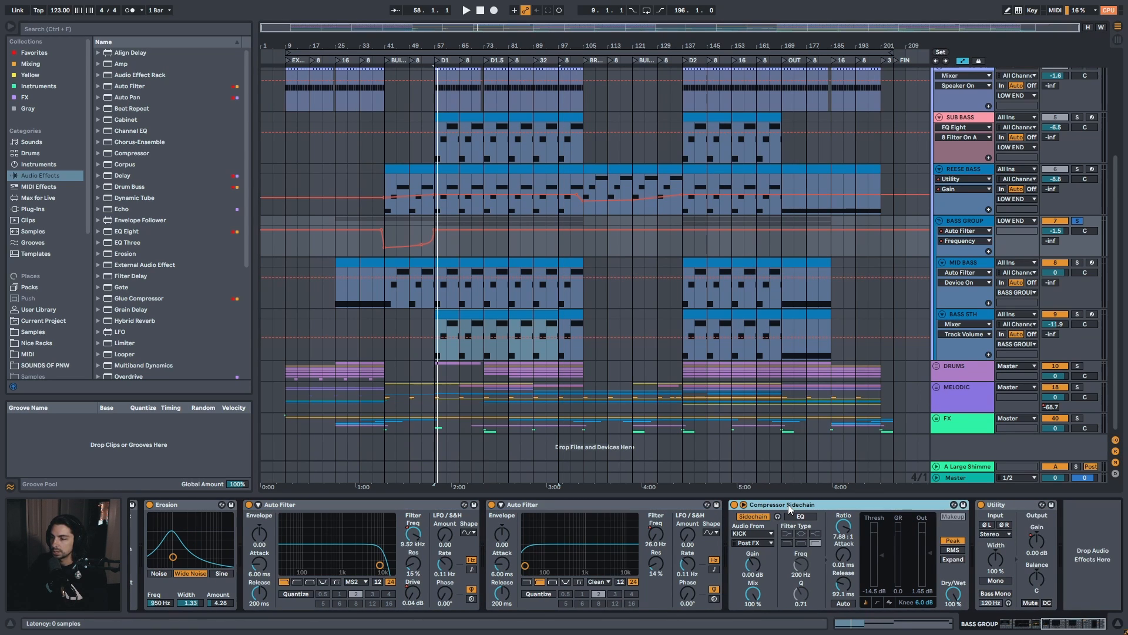
pyautogui.click(1039, 541)
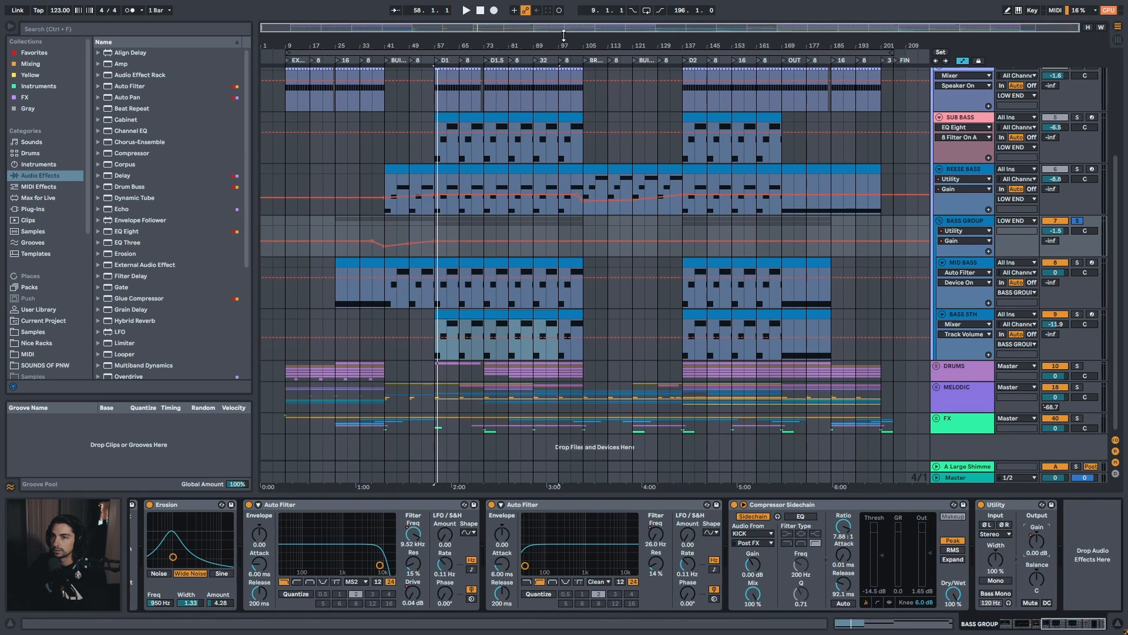
pyautogui.moveTo(564, 42); pyautogui.dragTo(564, 44)
pyautogui.click(966, 225)
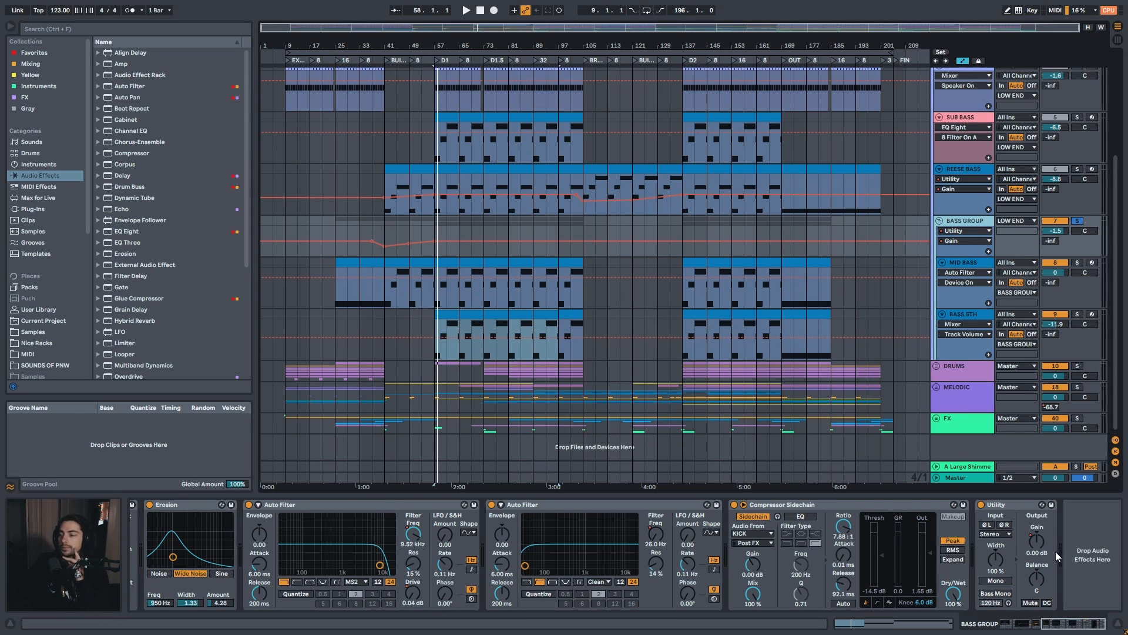
pyautogui.click(1034, 543)
# Examine BASS GROUP's second Auto Filter and show the LOW END group's device chain and automation lanes
pyautogui.click(581, 507)
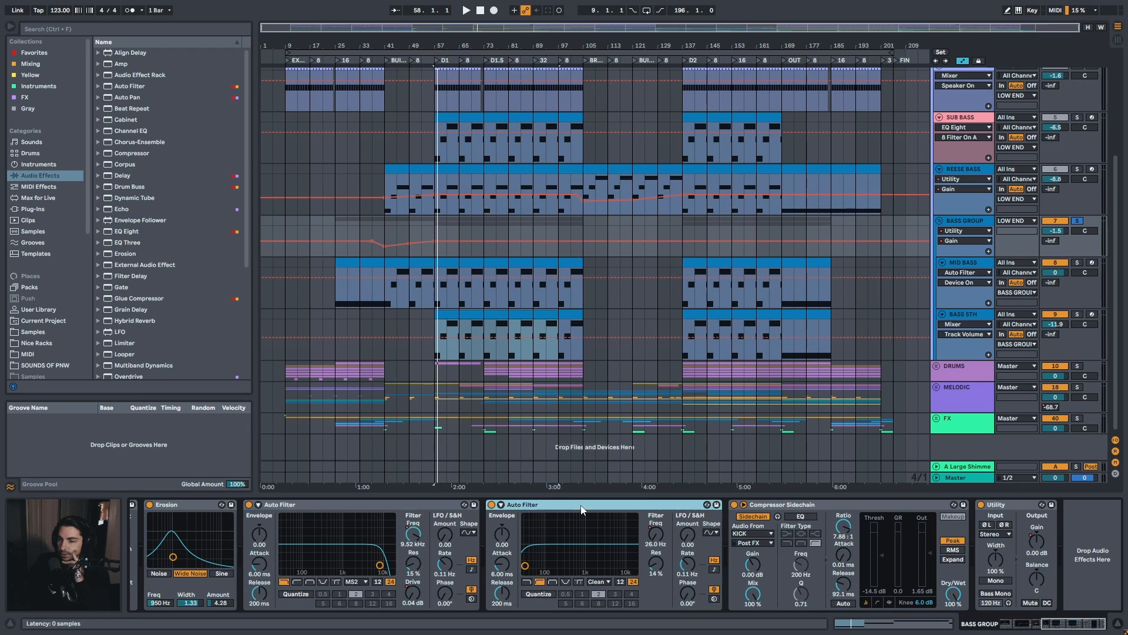
pyautogui.click(588, 43)
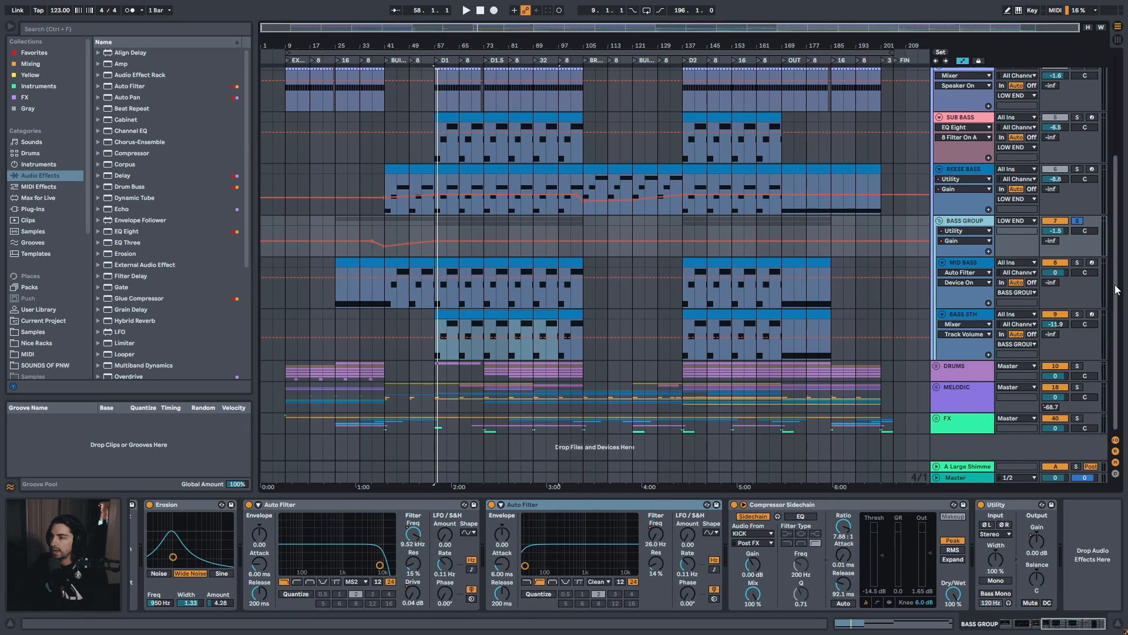
pyautogui.scroll(5, 1117, 290)
pyautogui.click(952, 98)
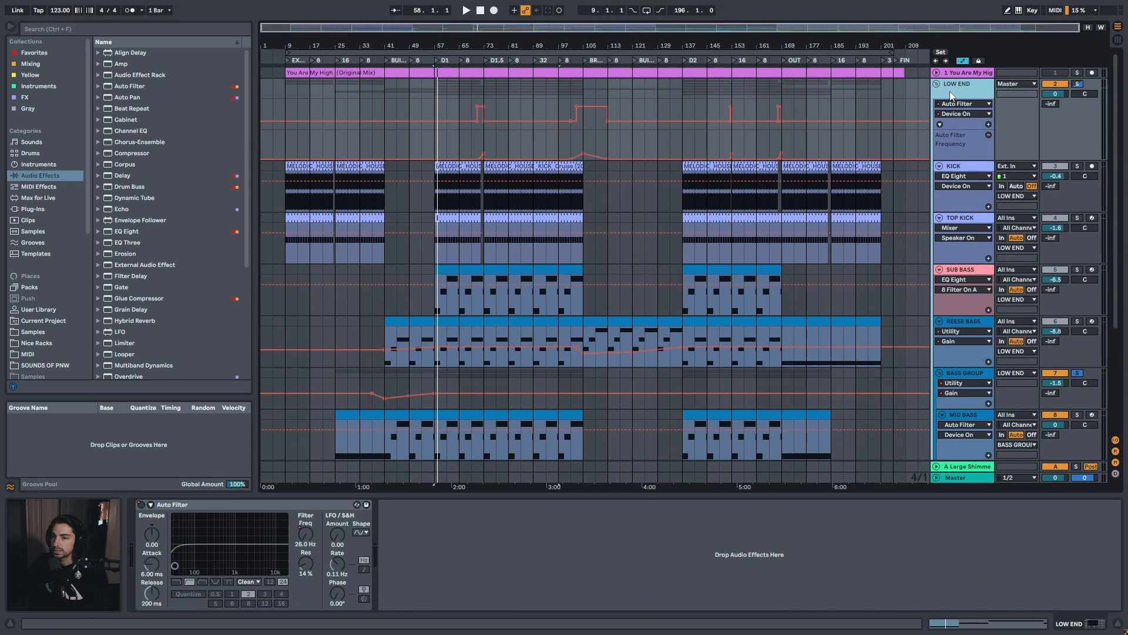
# Examine LOW END's Auto Filter and its Device On and Frequency automation around the first drop and the break
pyautogui.click(199, 506)
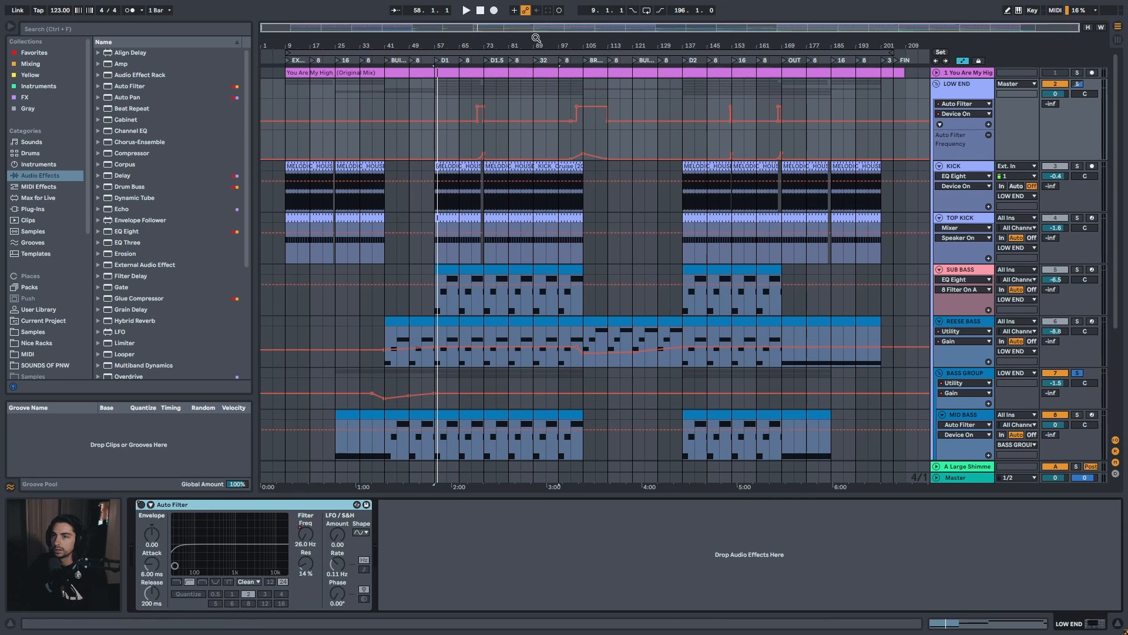
pyautogui.moveTo(536, 39); pyautogui.dragTo(536, 88)
pyautogui.click(382, 118)
pyautogui.scroll(-5, 461, 116)
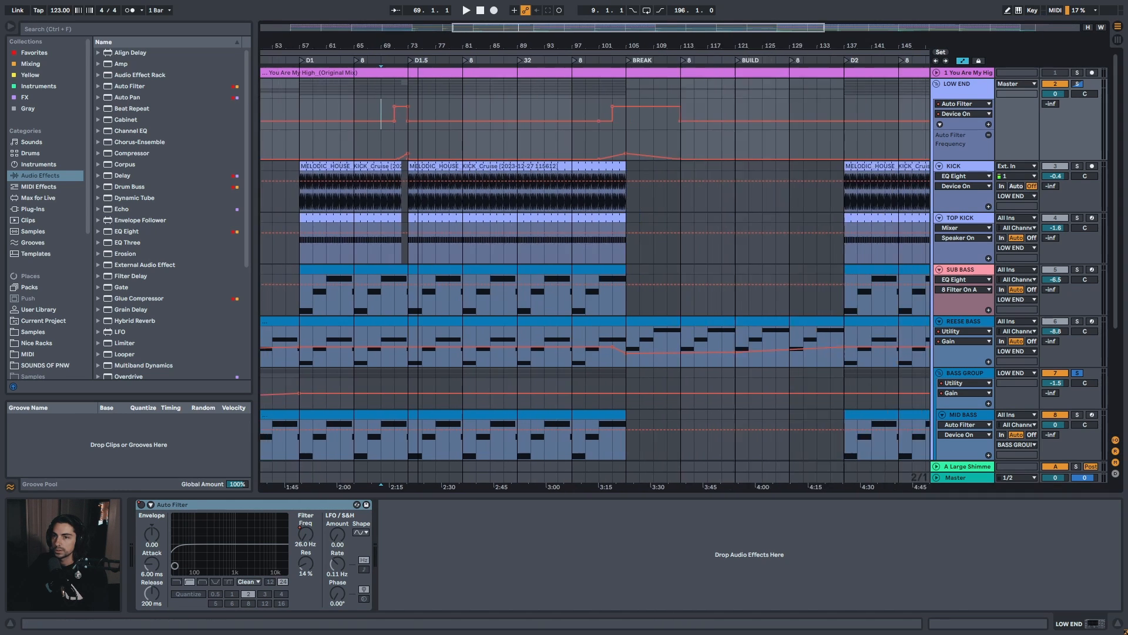
pyautogui.scroll(-2, 550, 45)
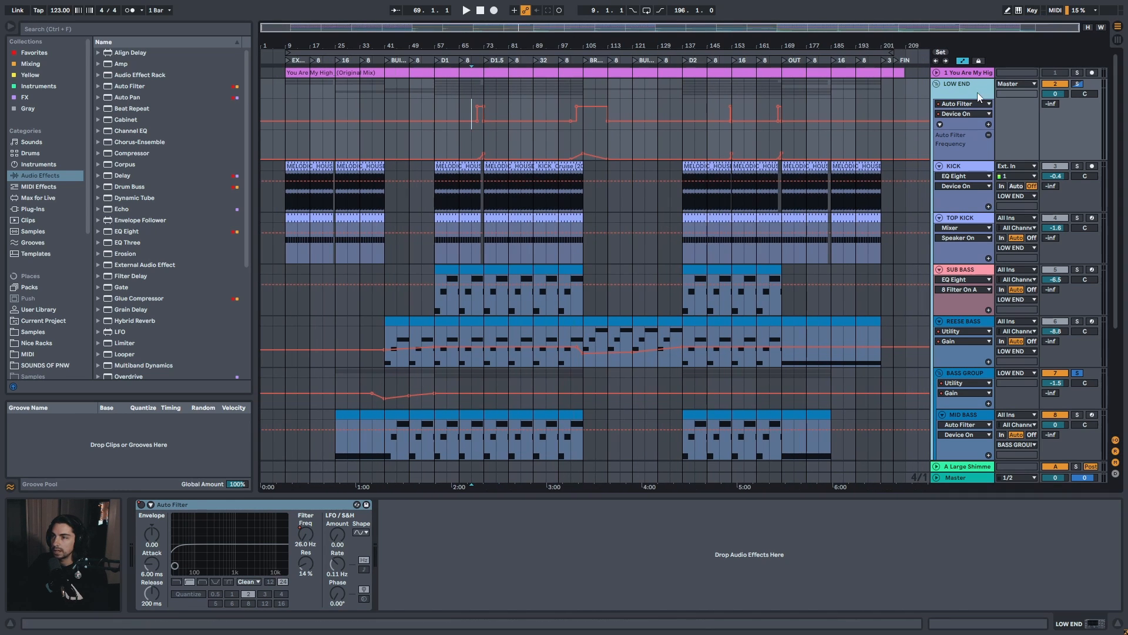
# Unsolo and fold the LOW END group, solo the unfolded DRUMS group and play it from drop D2
pyautogui.press('s')
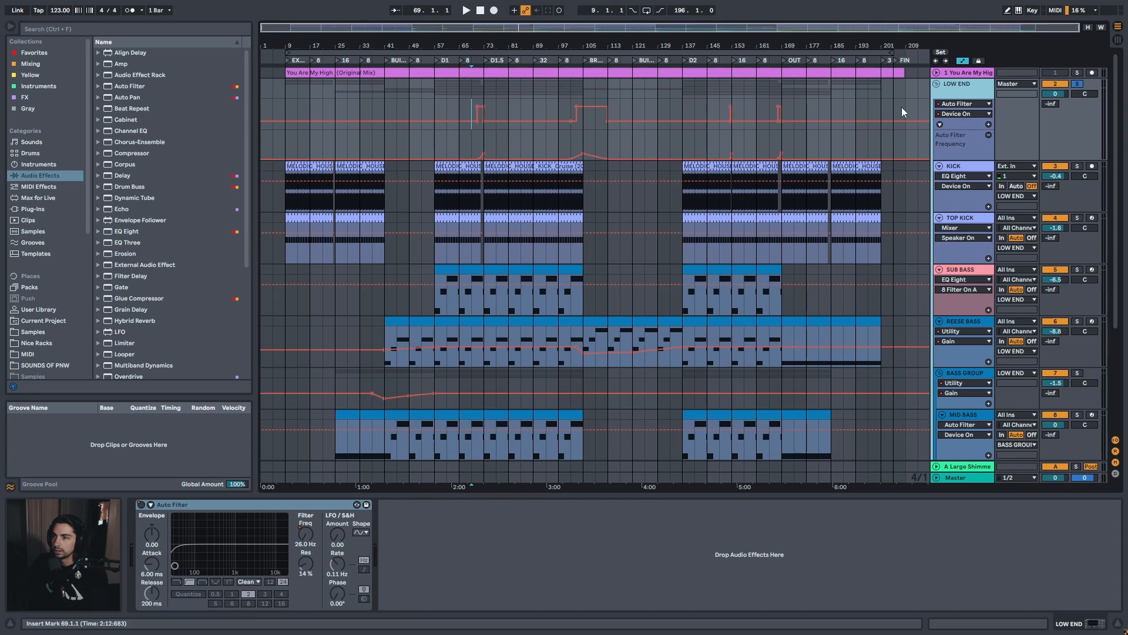
pyautogui.click(684, 143)
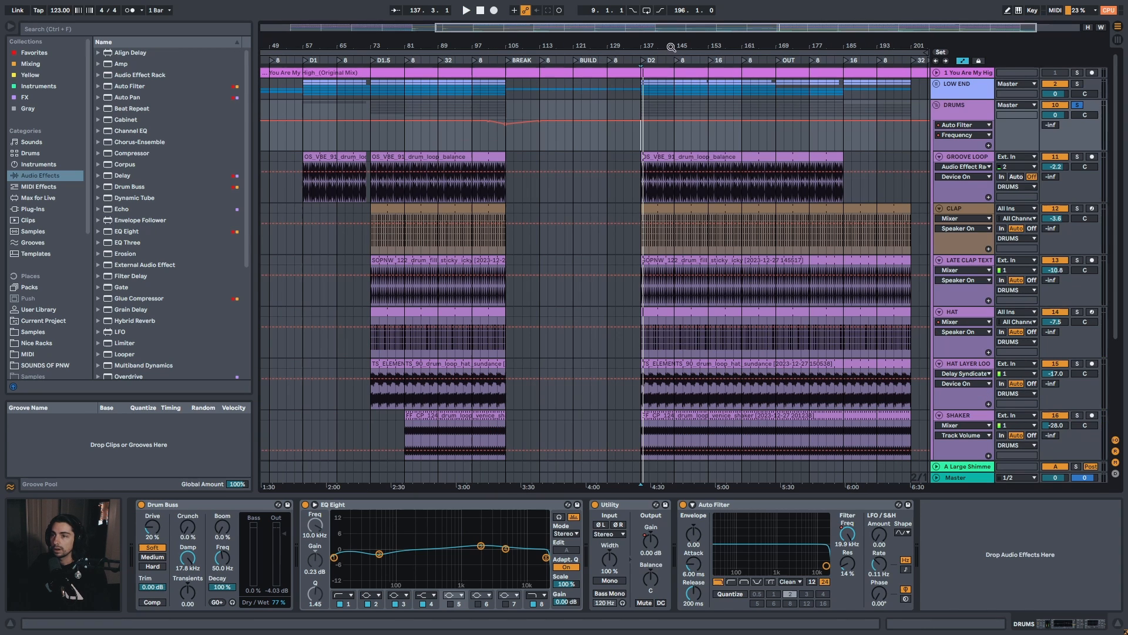
pyautogui.moveTo(672, 46); pyautogui.dragTo(643, 55)
pyautogui.press('space')
pyautogui.moveTo(724, 46); pyautogui.dragTo(724, 39)
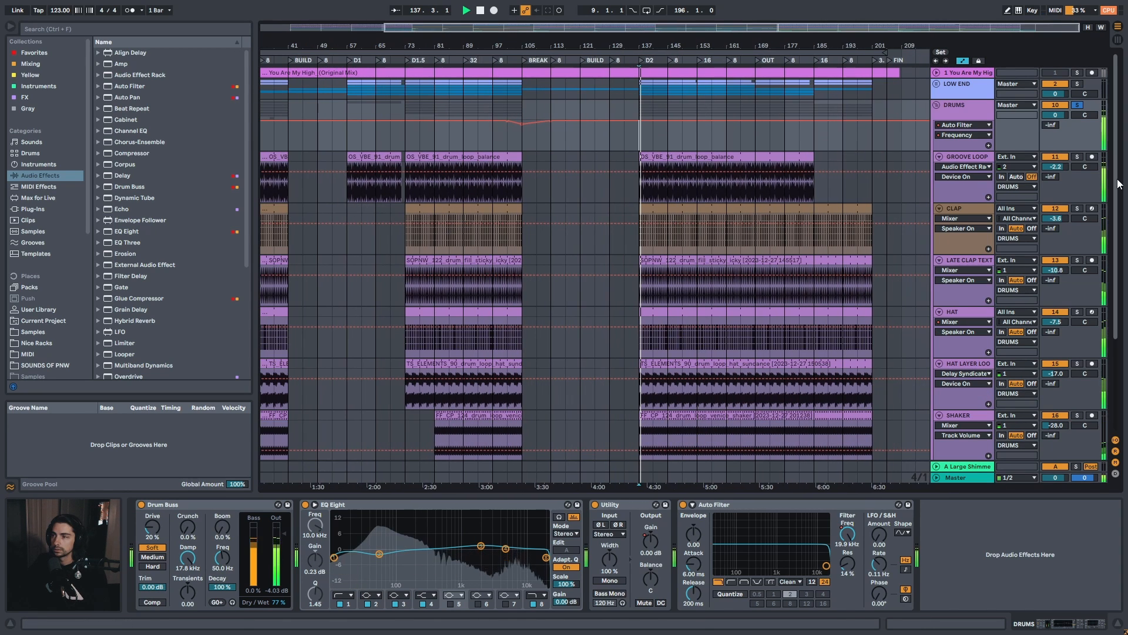
pyautogui.moveTo(1118, 176)
pyautogui.mouseDown()
pyautogui.moveTo(1118, 246)
pyautogui.moveTo(1115, 175)
pyautogui.mouseUp()
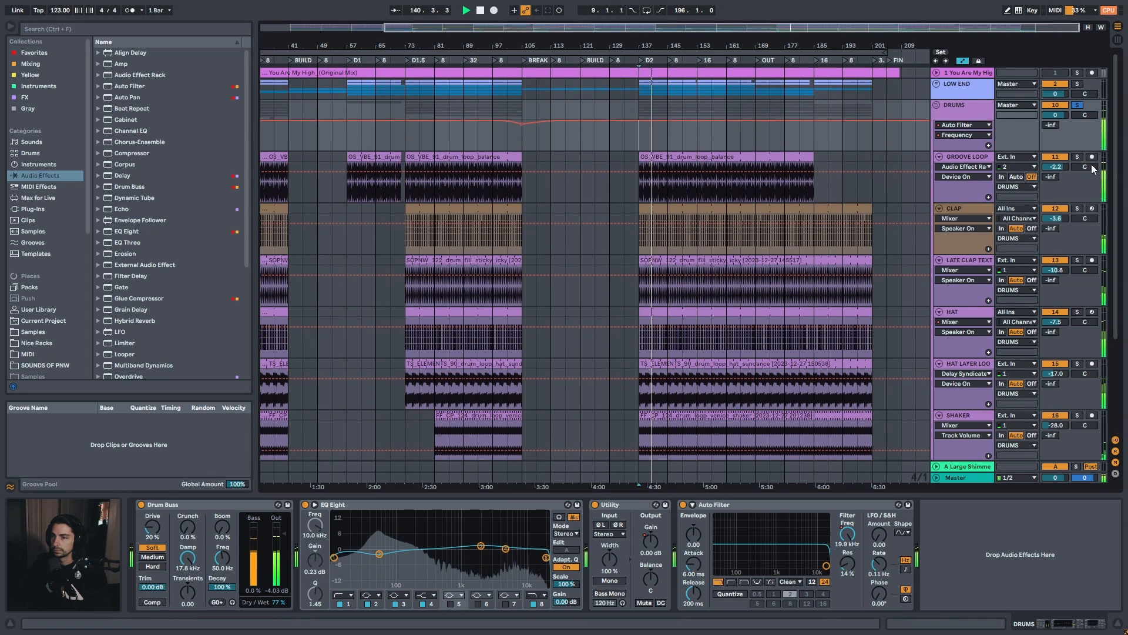
# Stop playback, solo the GROOVE LOOP track and play its first clip from bar 25
pyautogui.moveTo(551, 29); pyautogui.dragTo(424, 25)
pyautogui.press('space')
pyautogui.click(348, 157)
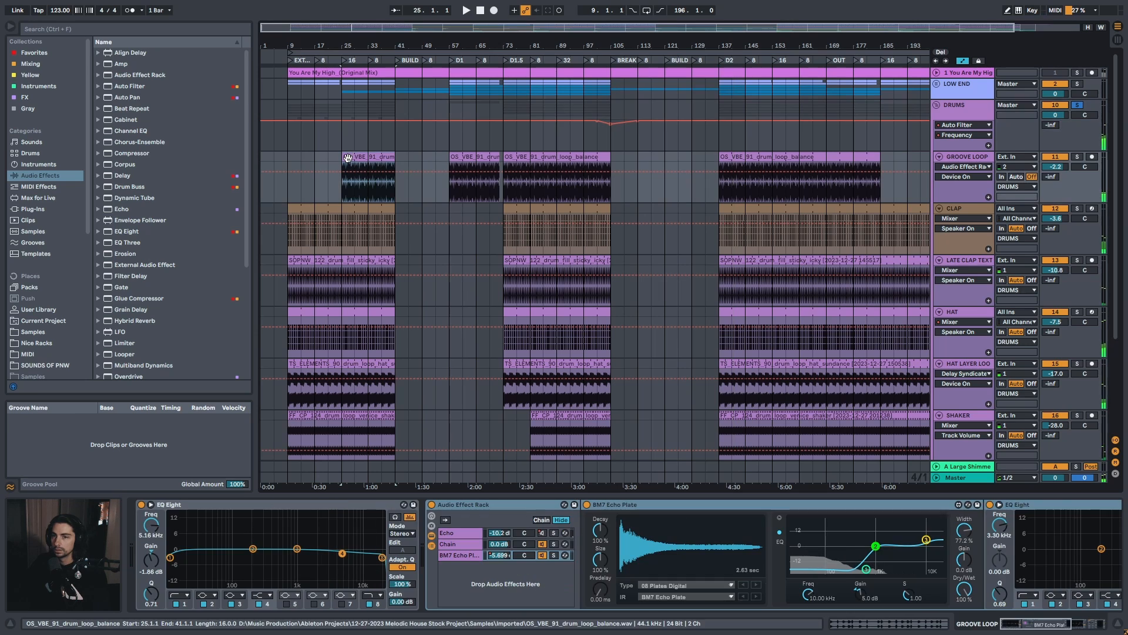
pyautogui.moveTo(351, 46); pyautogui.dragTo(402, 158)
pyautogui.press('space')
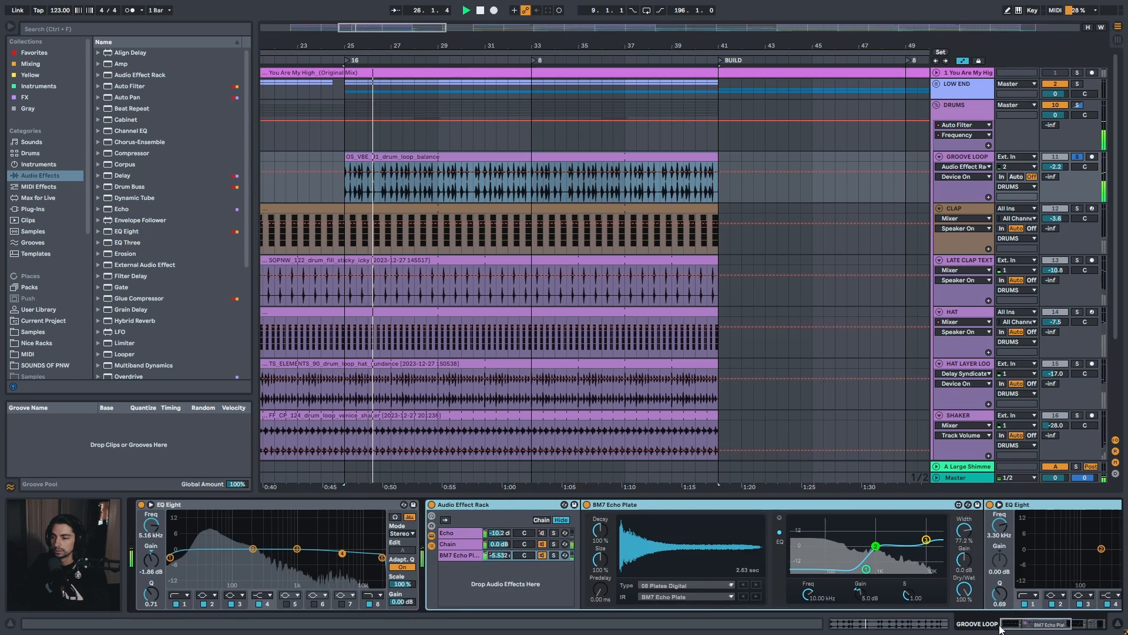
pyautogui.moveTo(496, 40); pyautogui.dragTo(497, 31)
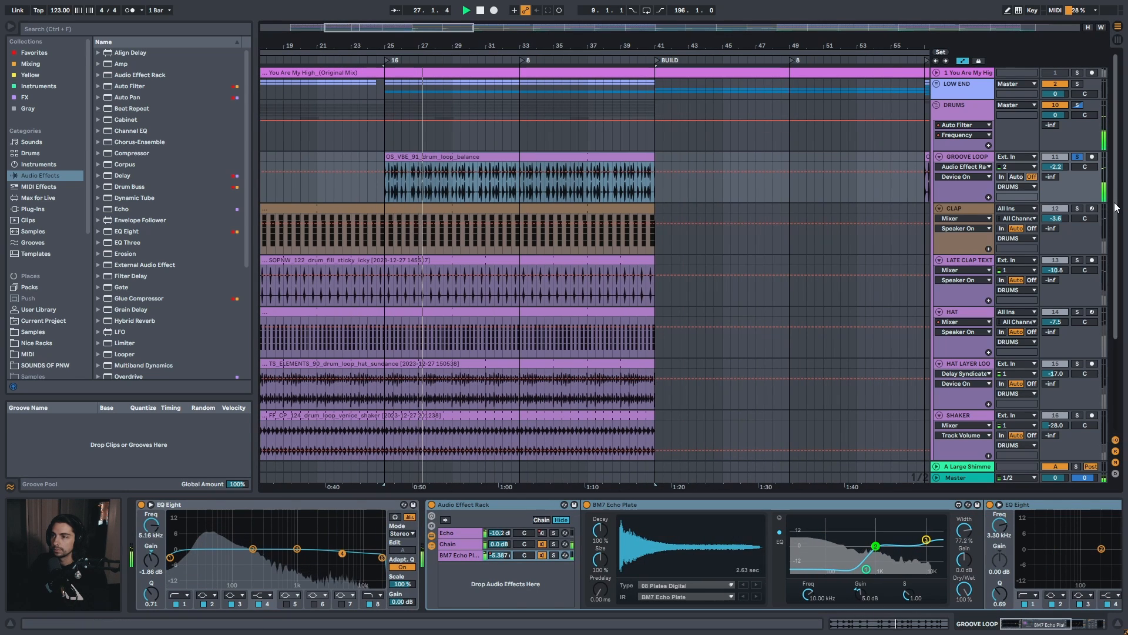
# Unfold the LOW END group and solo KICK alongside GROOVE LOOP during playback
pyautogui.click(935, 82)
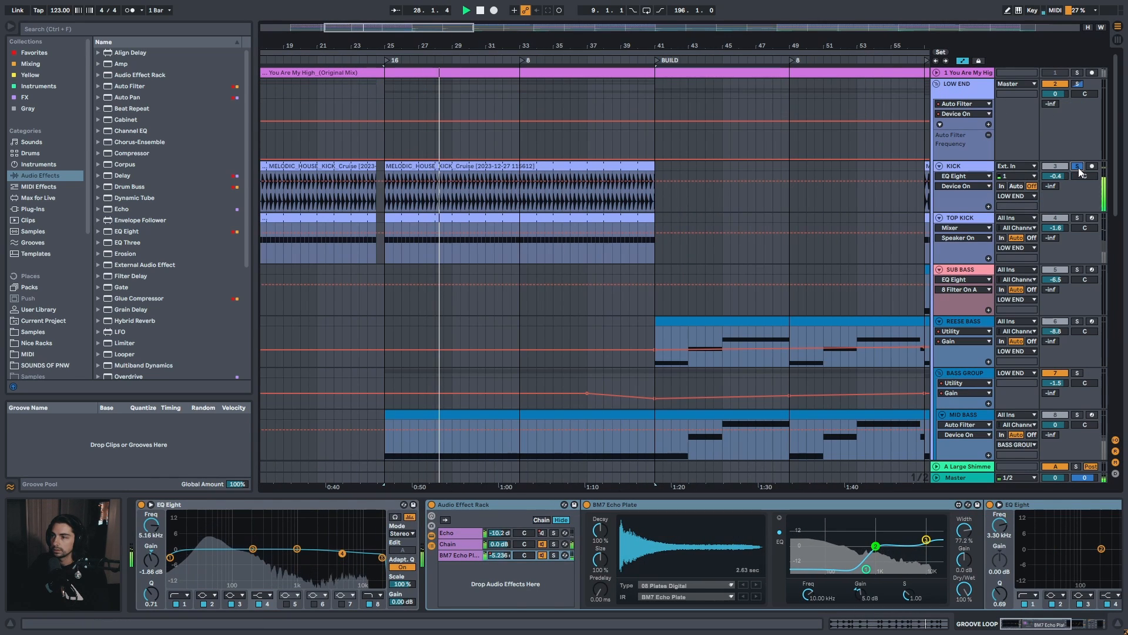
pyautogui.moveTo(518, 45); pyautogui.dragTo(519, 42)
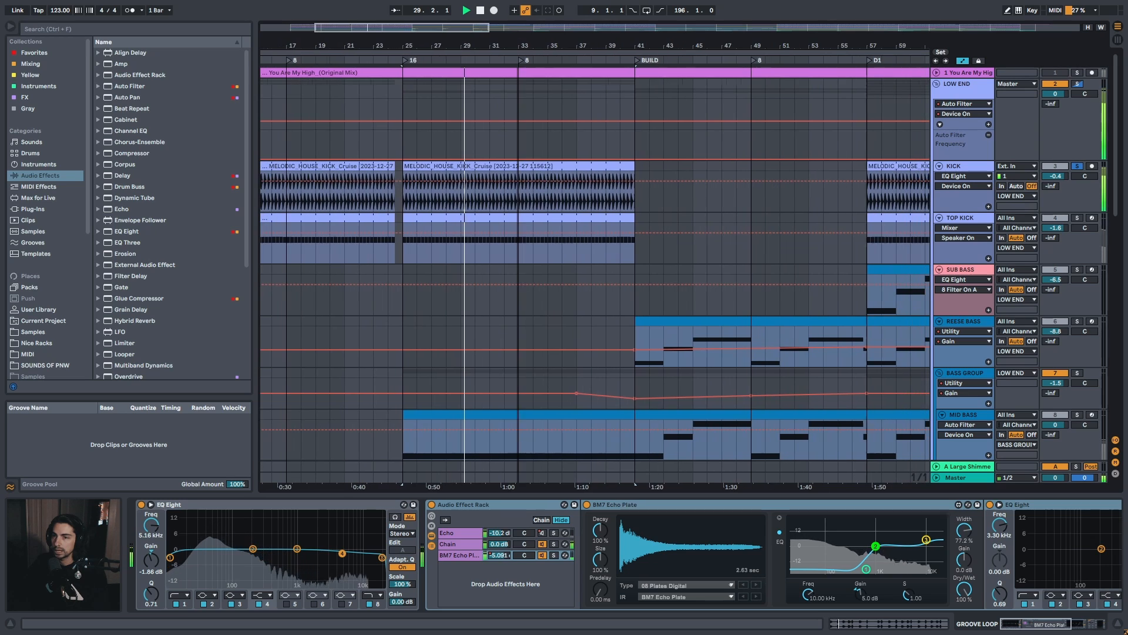
pyautogui.scroll(-3, 1113, 231)
pyautogui.moveTo(1113, 231); pyautogui.dragTo(1109, 332)
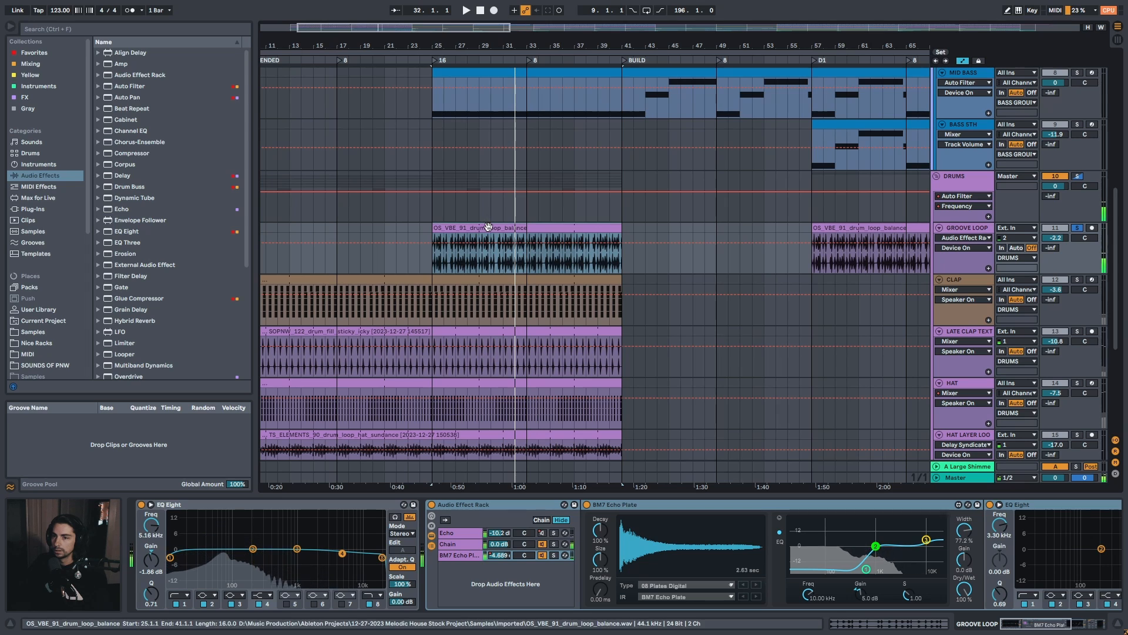
# Open the GROOVE LOOP clip at bar 25 and examine its Gain envelope around beat 1.2
pyautogui.doubleClick(488, 235)
pyautogui.click(280, 410)
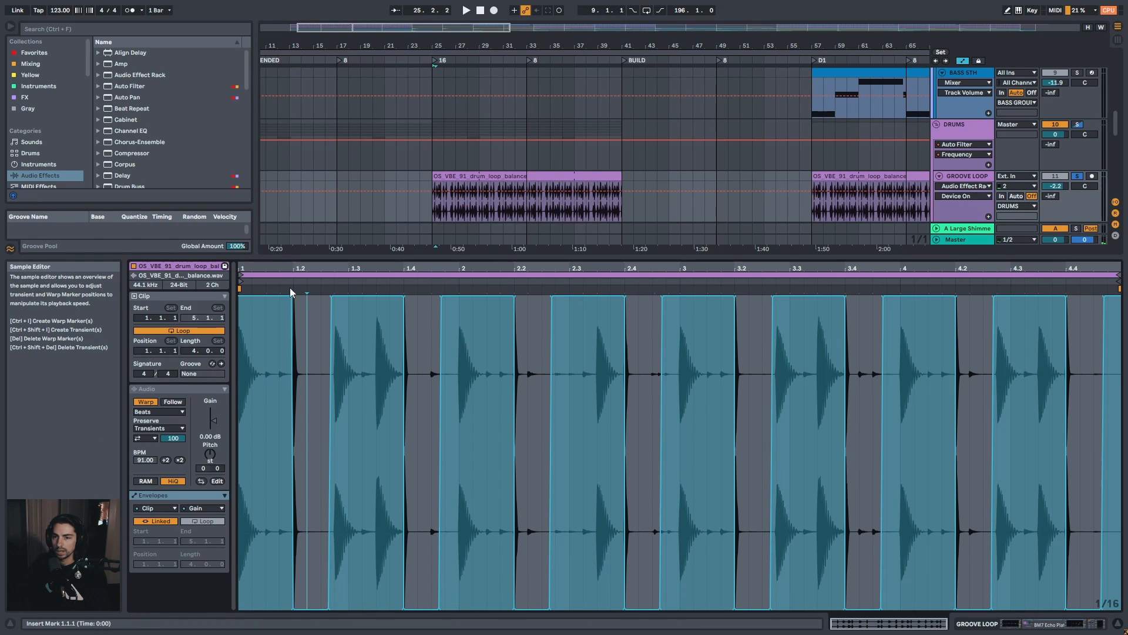
pyautogui.moveTo(293, 268)
pyautogui.mouseDown()
pyautogui.moveTo(323, 310)
pyautogui.moveTo(384, 337)
pyautogui.mouseUp()
pyautogui.moveTo(420, 269); pyautogui.dragTo(421, 249)
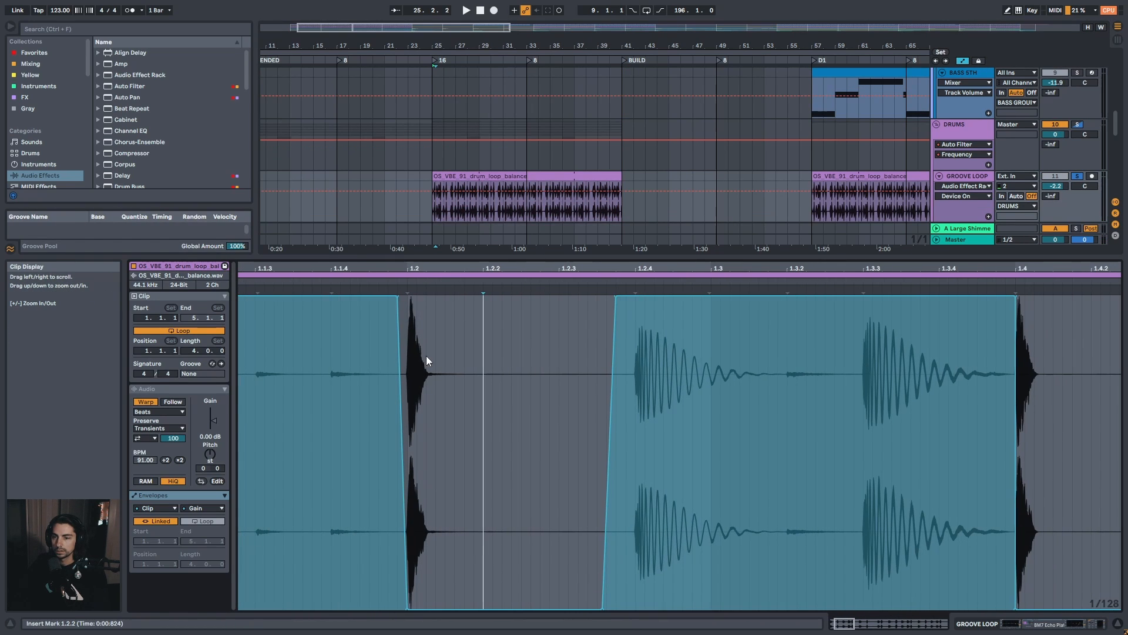
# Delete the breakpoints of the clip's Gain envelope that silence the hit at beat 1.2
pyautogui.click(407, 607)
pyautogui.click(603, 607)
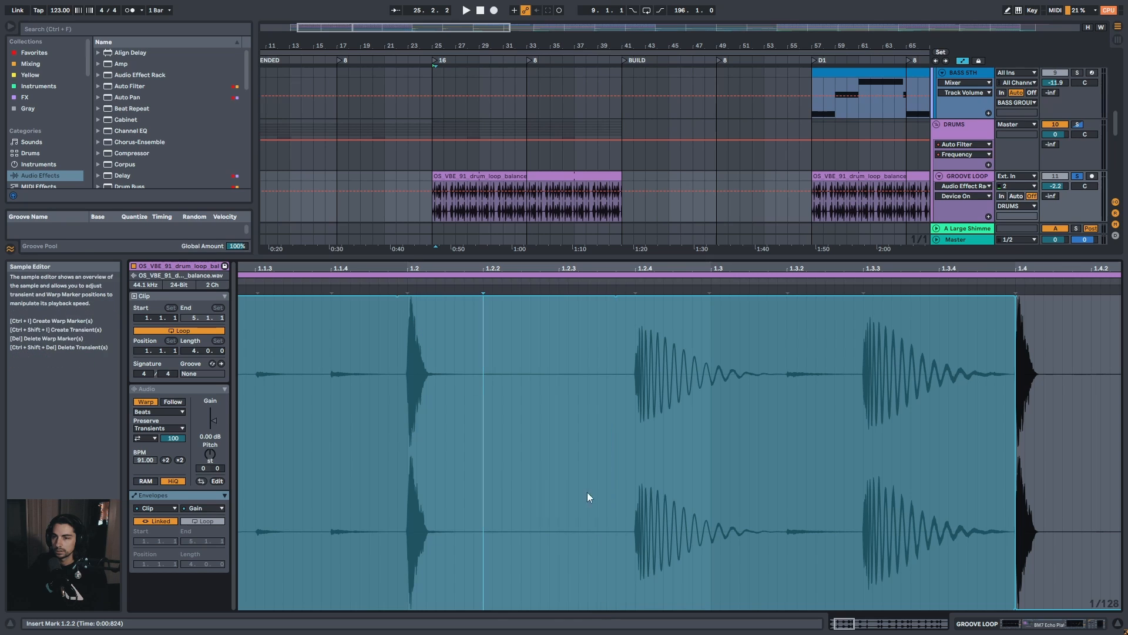
pyautogui.click(165, 509)
pyautogui.click(188, 511)
pyautogui.click(191, 510)
pyautogui.click(312, 435)
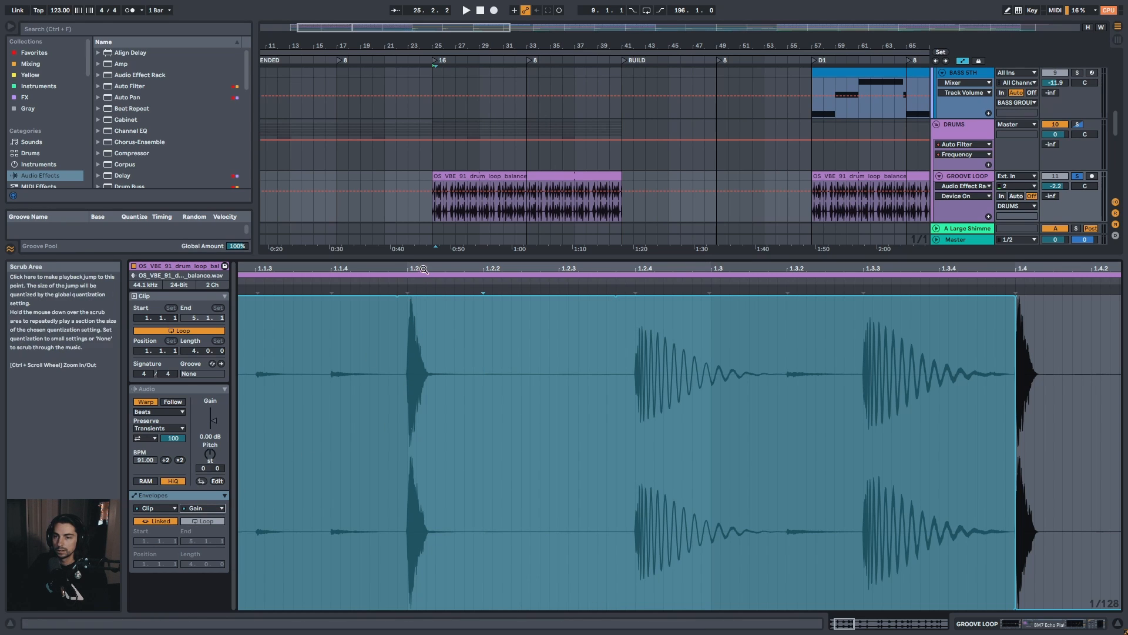
# Play the groove loop from bar 25 to hear it without the Gain cut at beat 1.2
pyautogui.moveTo(423, 269); pyautogui.dragTo(353, 266)
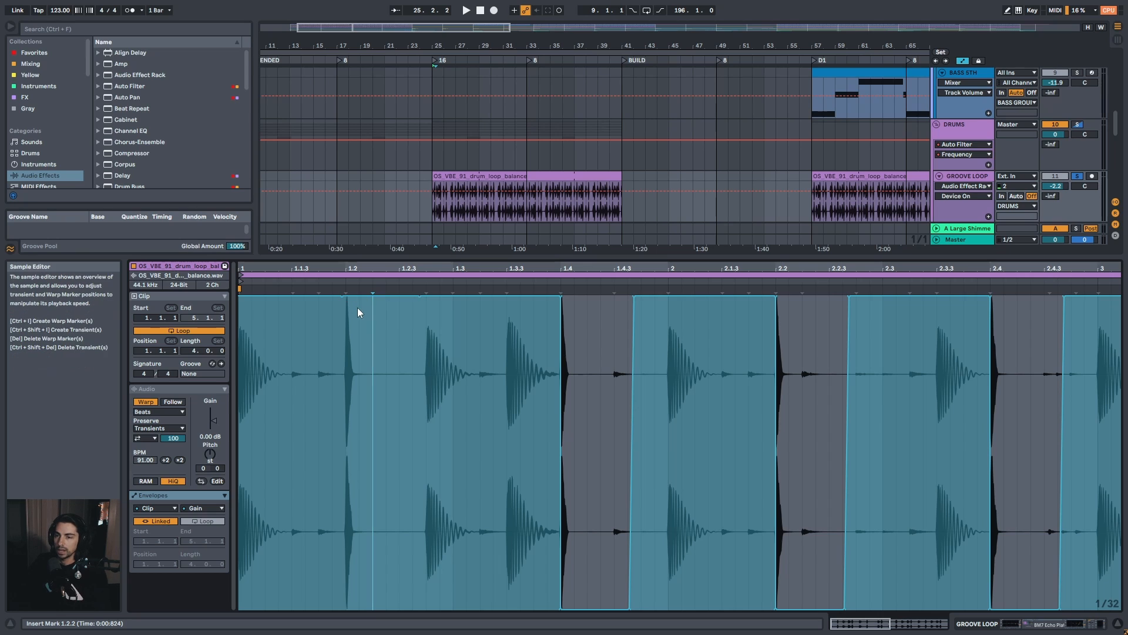
pyautogui.moveTo(448, 45); pyautogui.dragTo(555, 46)
pyautogui.press('space')
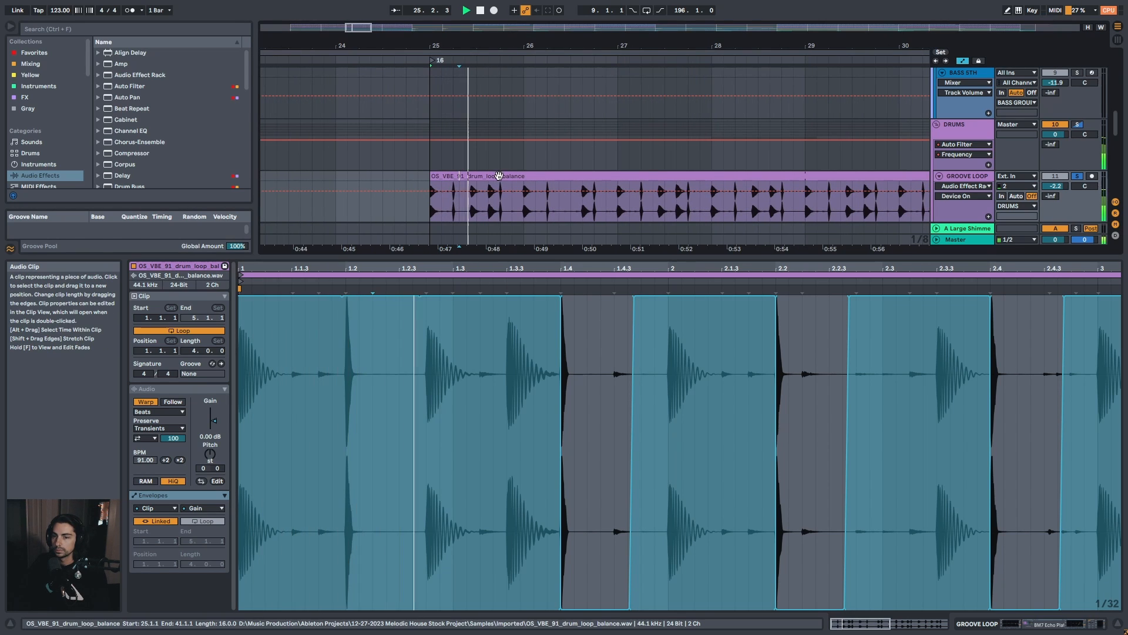
pyautogui.press('space')
pyautogui.press('space')
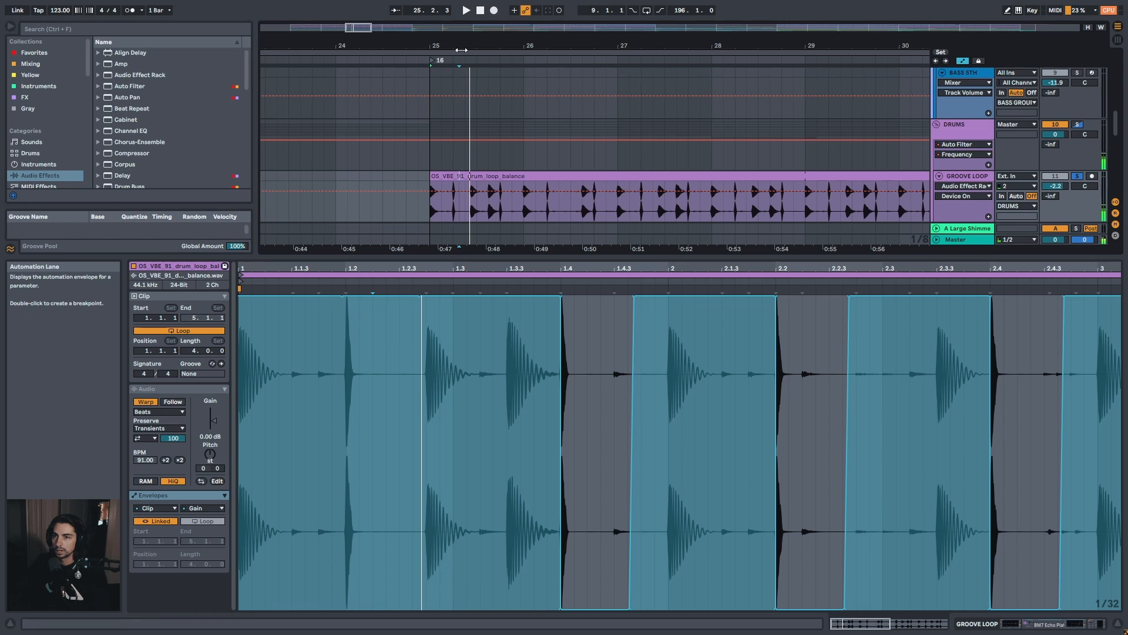
# Undo the Gain envelope breakpoint deletions in the groove loop clip
pyautogui.moveTo(461, 50); pyautogui.dragTo(505, 81)
pyautogui.hotkey('ctrl', 'z')
pyautogui.hotkey('ctrl', 'z')
# Play the groove loop clip from bar 25, switch back to the track's device chain and stop playback
pyautogui.click(422, 177)
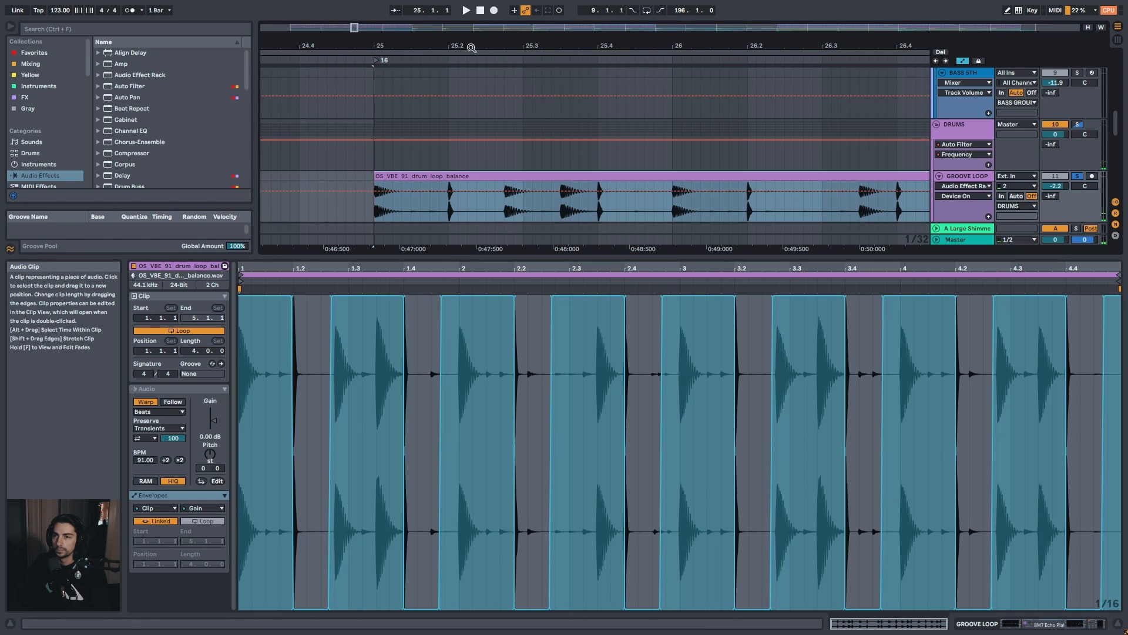
pyautogui.press('space')
pyautogui.moveTo(472, 48); pyautogui.dragTo(406, 36)
pyautogui.hotkey('shift', 'Tab')
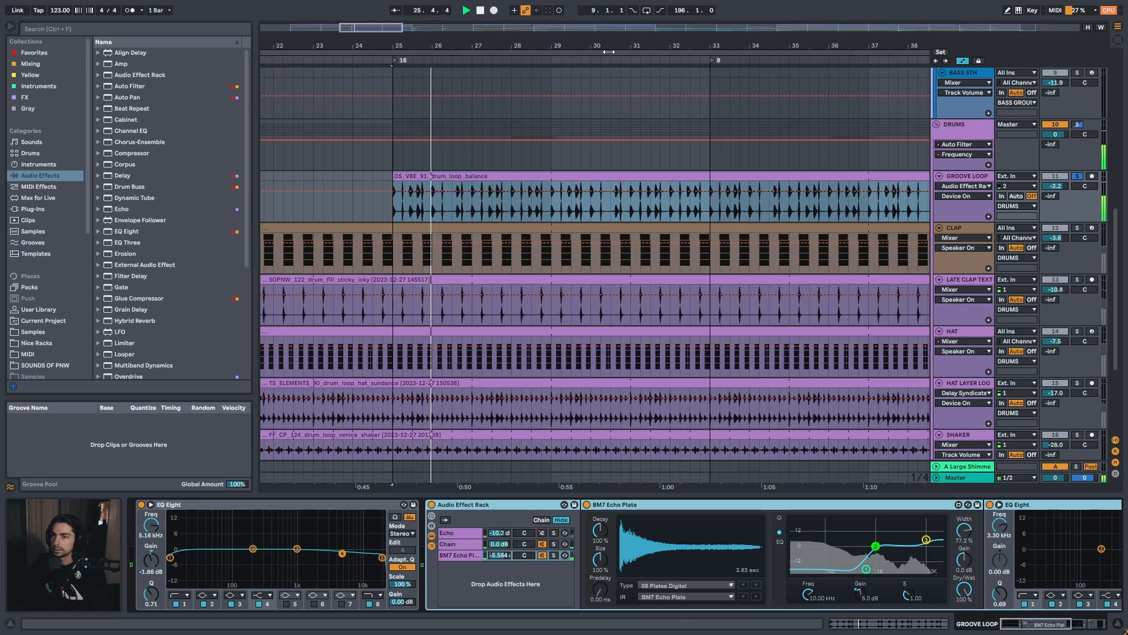
pyautogui.moveTo(607, 48); pyautogui.dragTo(471, 39)
pyautogui.press('space')
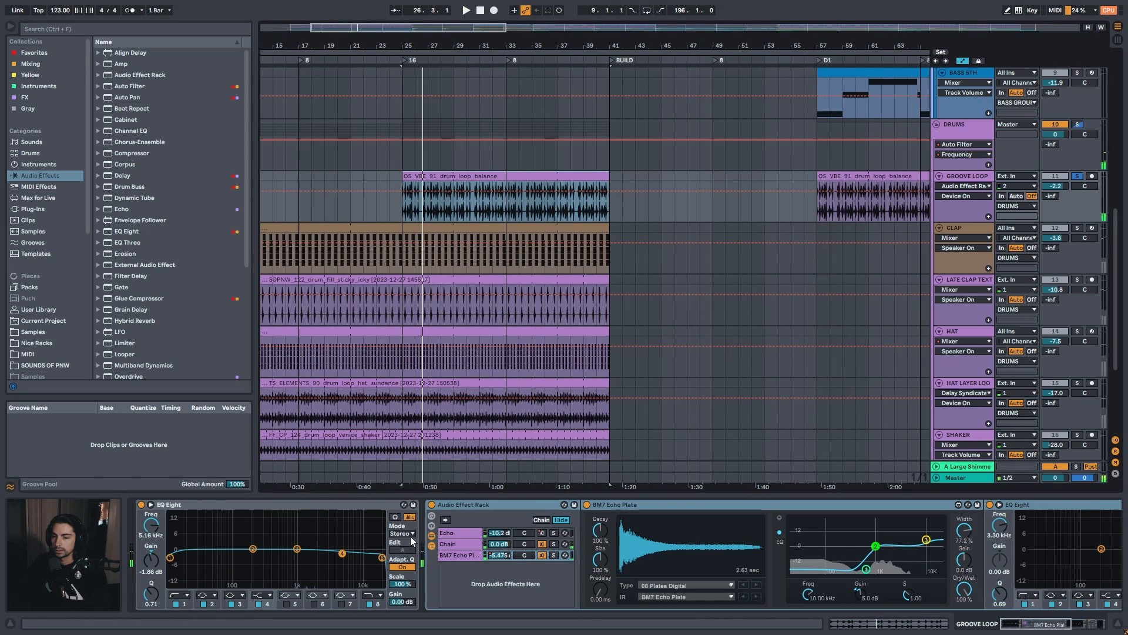
# Show and solo the Echo chain in GROOVE LOOP's Audio Effect Rack
pyautogui.click(456, 506)
pyautogui.moveTo(1056, 628); pyautogui.dragTo(1060, 627)
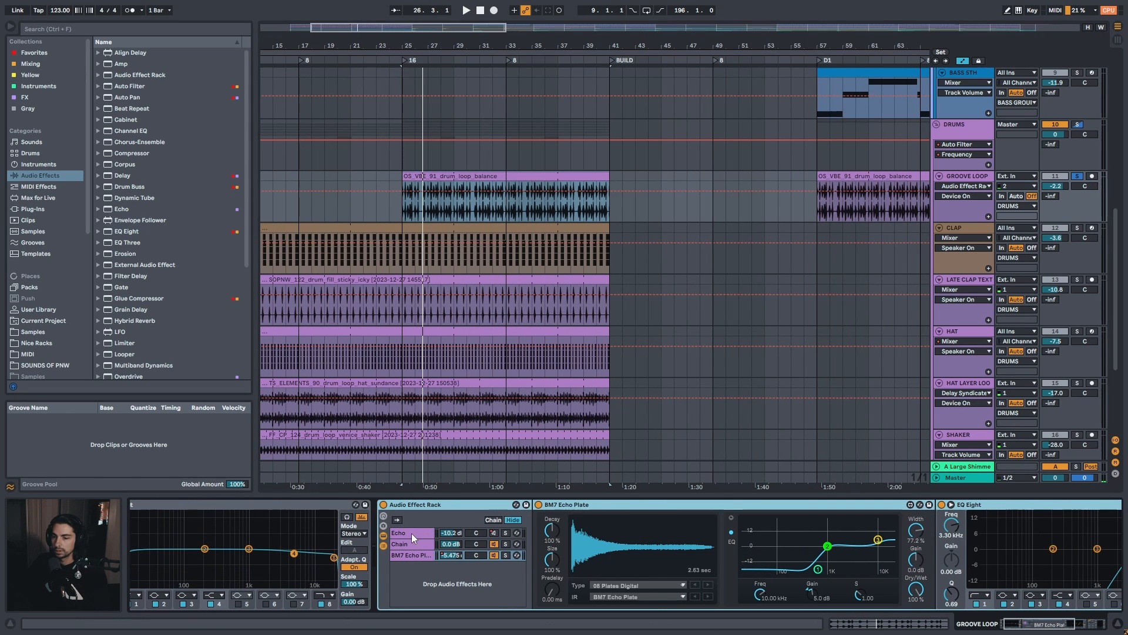
pyautogui.click(412, 536)
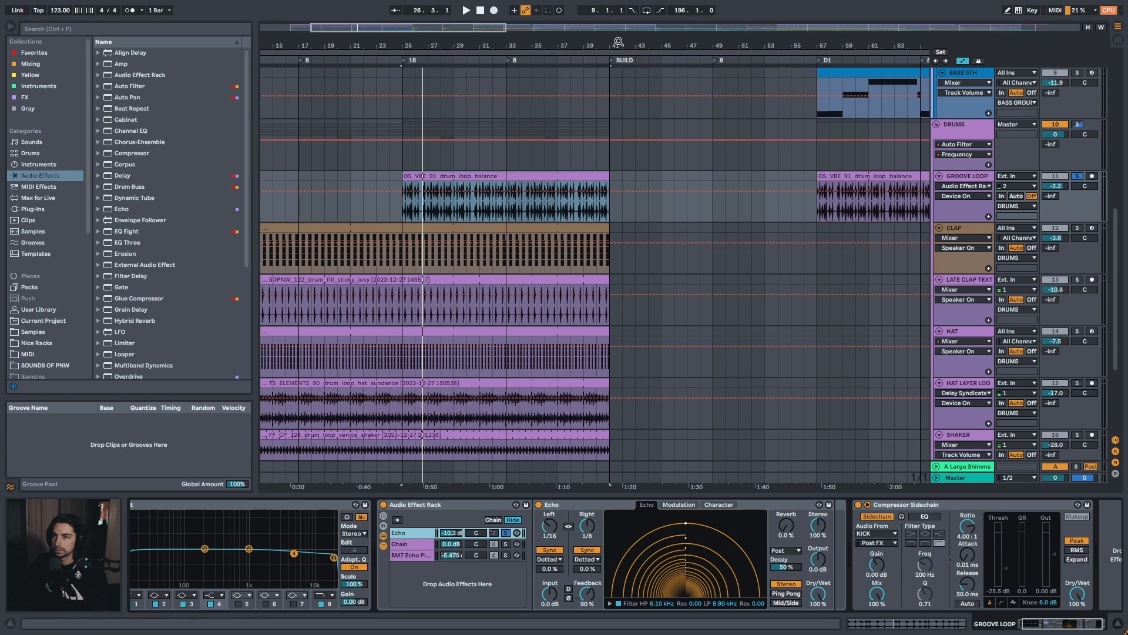
# Select the groove loop clip at bar 57 and audition it with only the Echo chain sounding
pyautogui.moveTo(619, 41); pyautogui.dragTo(445, 26)
pyautogui.click(548, 176)
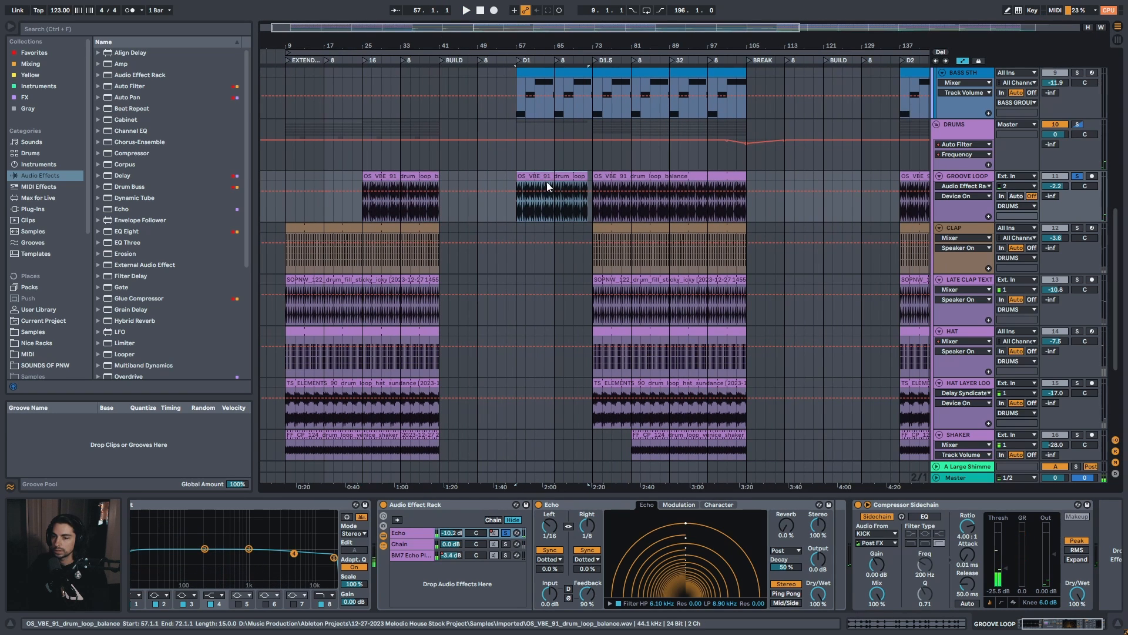
pyautogui.press('space')
pyautogui.scroll(5, 547, 186)
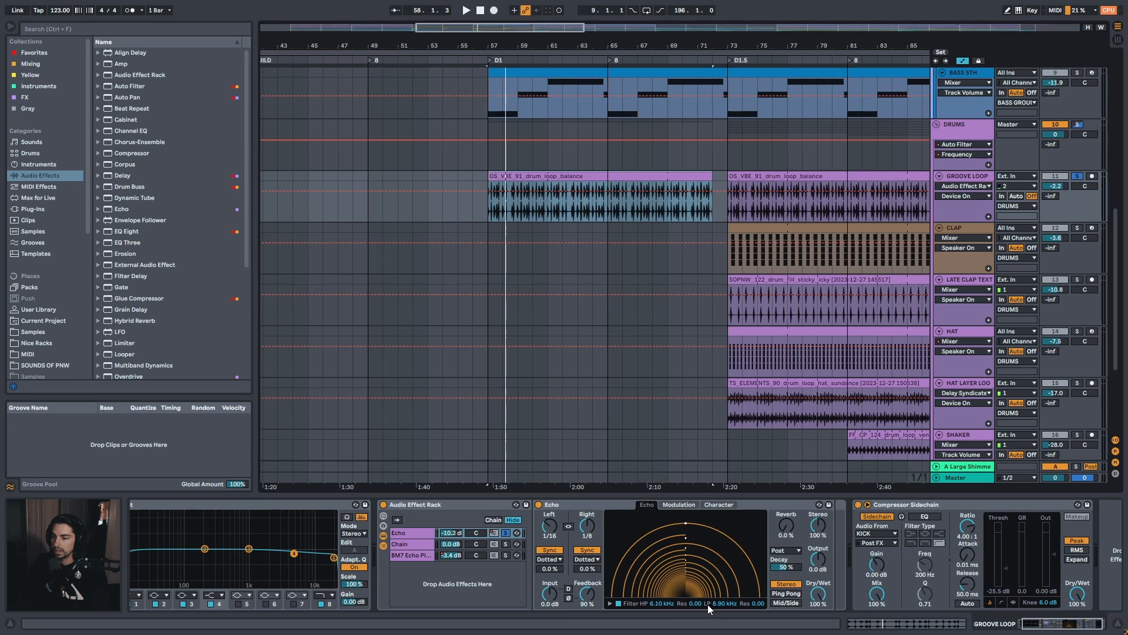
pyautogui.press('space')
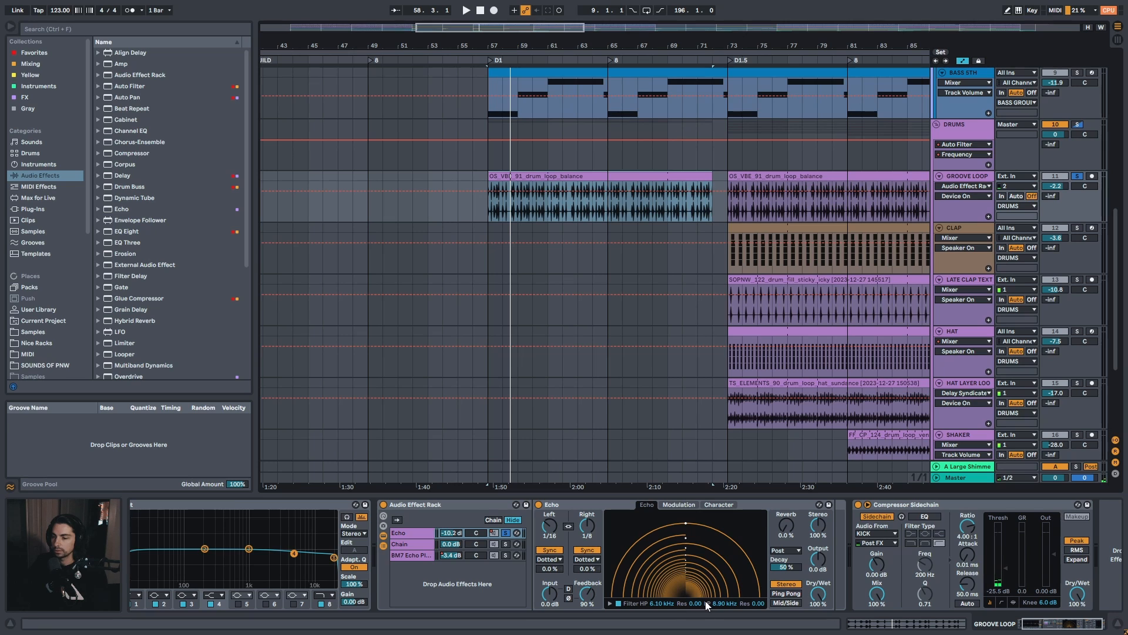
pyautogui.press('space')
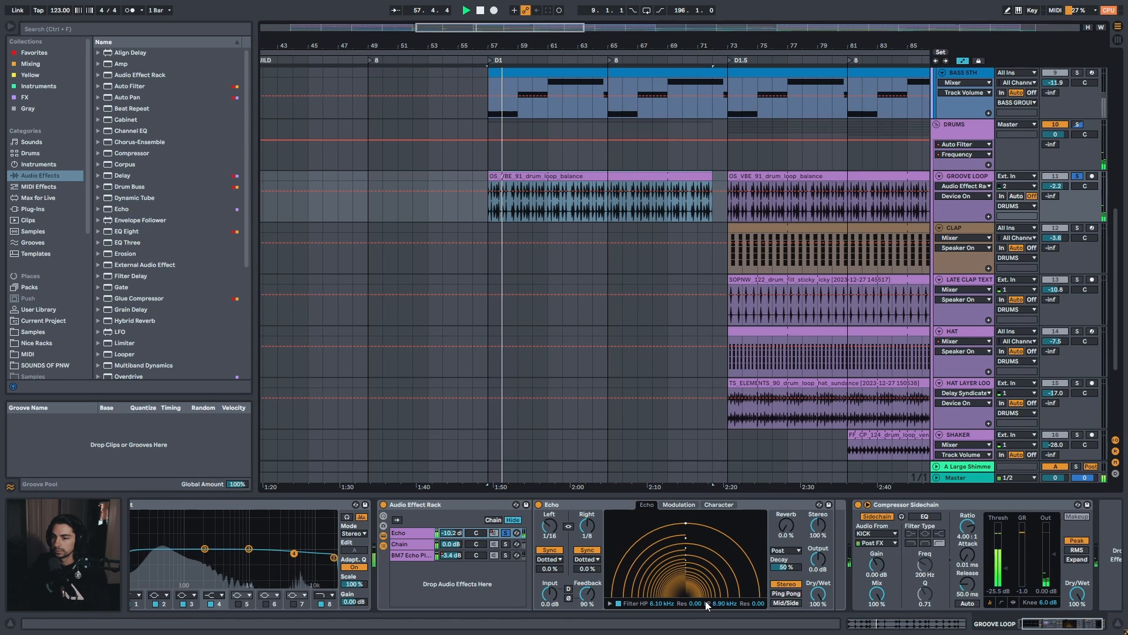
# Unsolo the Echo chain and play the groove loop at drop D1 with all rack chains
pyautogui.click(505, 533)
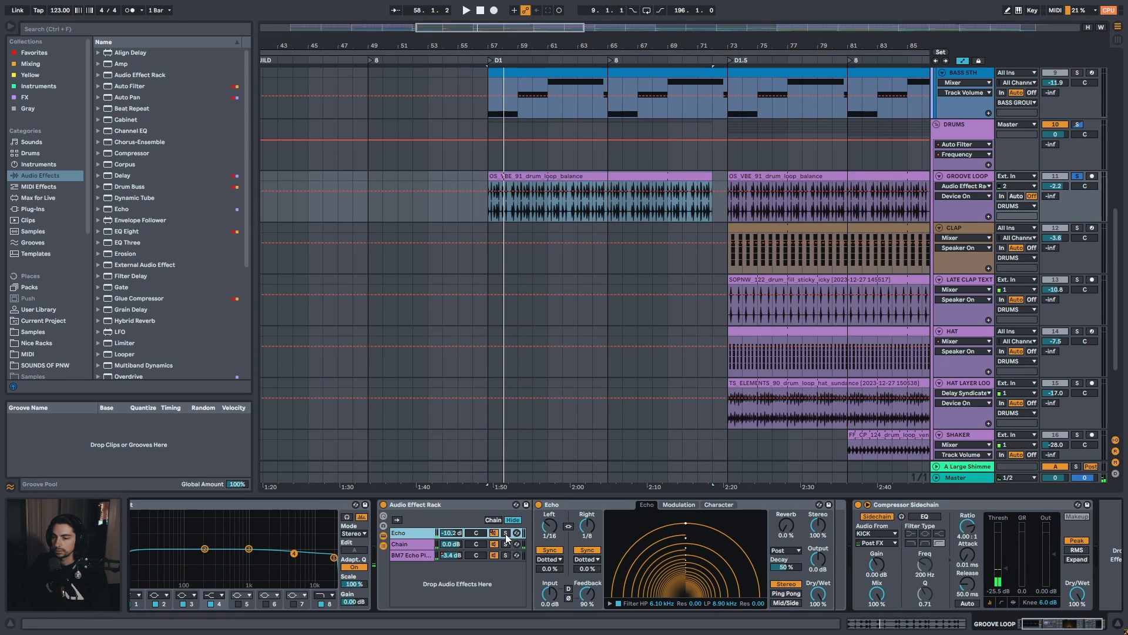
pyautogui.moveTo(577, 46); pyautogui.dragTo(526, 48)
pyautogui.press('space')
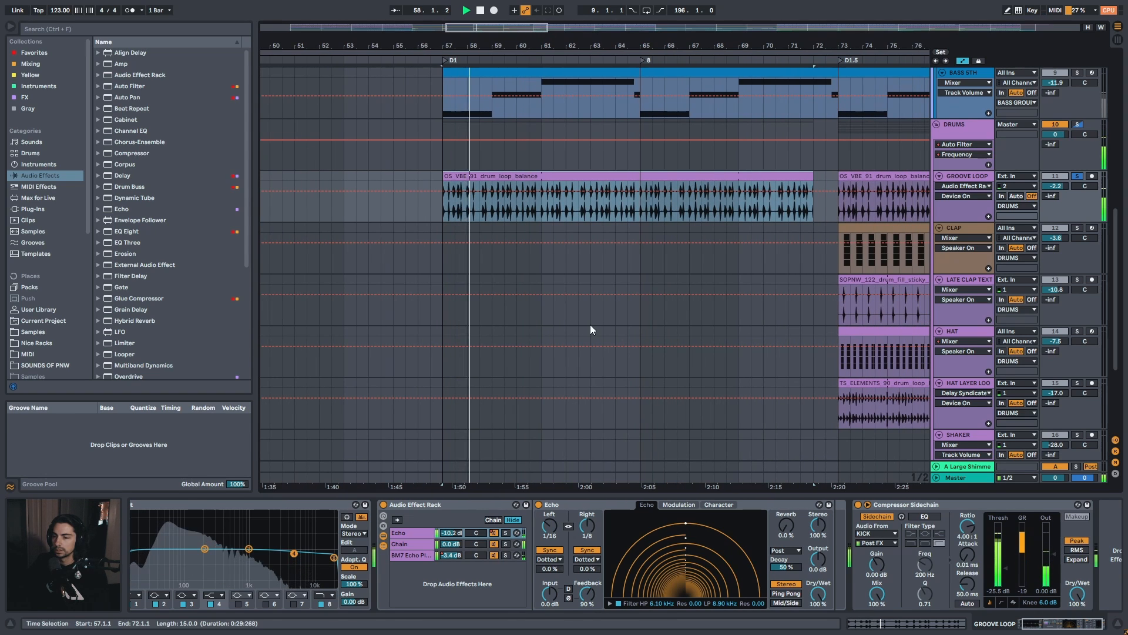
# Audition the BM7 Echo Plate chain soloed, examine its EQ Eight and Compressor Sidechain, and unsolo it
pyautogui.click(409, 555)
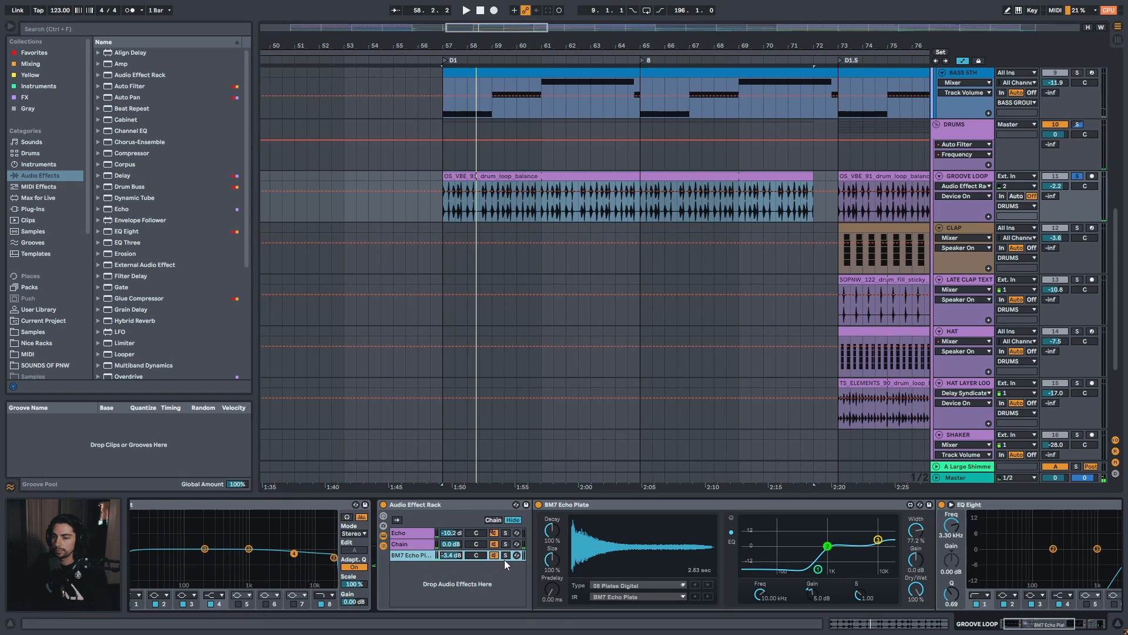
pyautogui.press('space')
pyautogui.click(1091, 628)
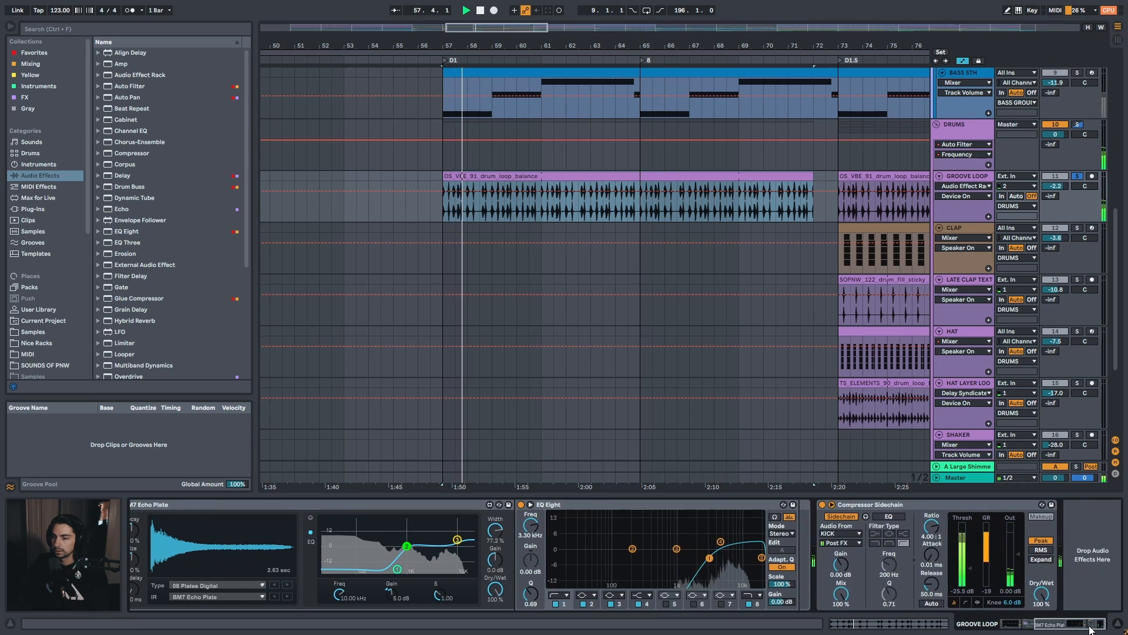
pyautogui.moveTo(1090, 627); pyautogui.dragTo(1020, 627)
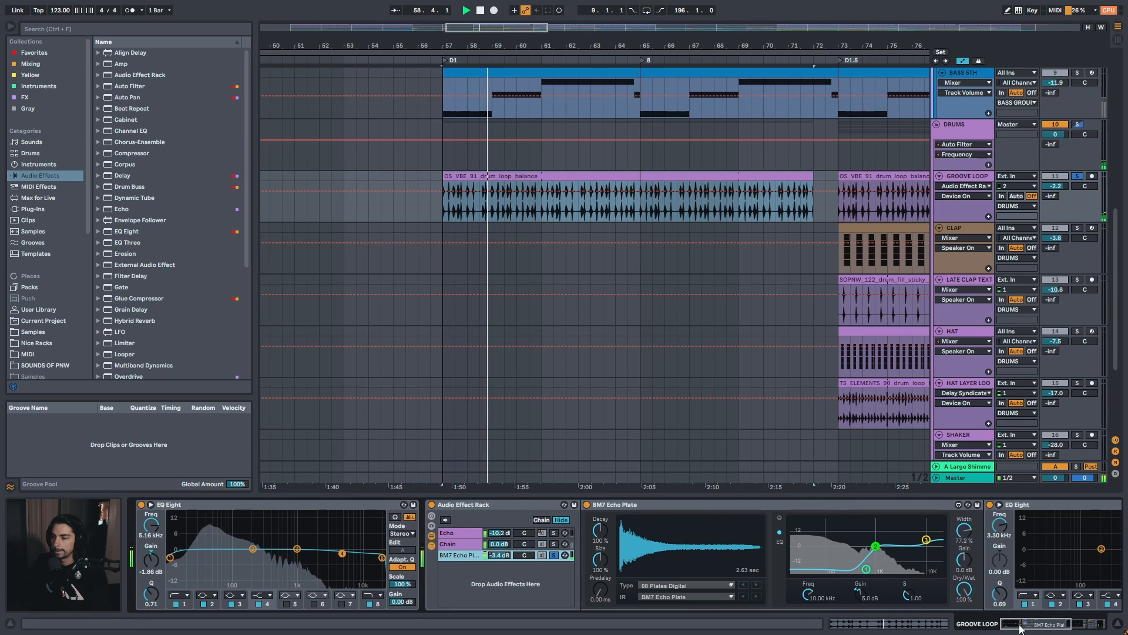
pyautogui.click(553, 555)
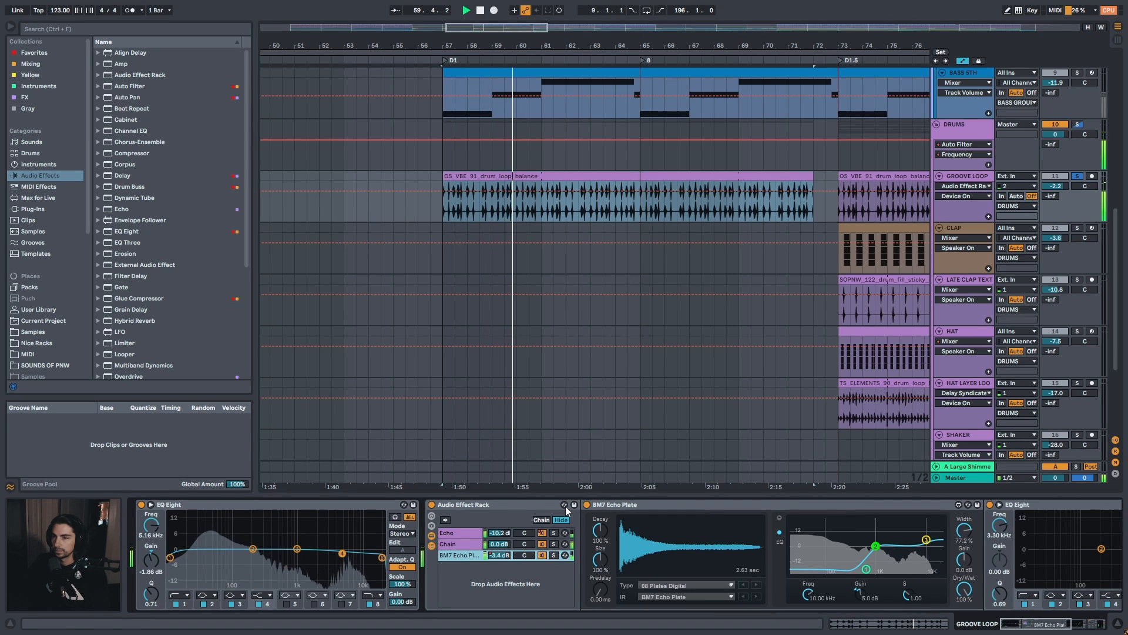
# Bypass GROOVE LOOP's Audio Effect Rack during playback, switch it back on and bring the following devices into view
pyautogui.click(432, 504)
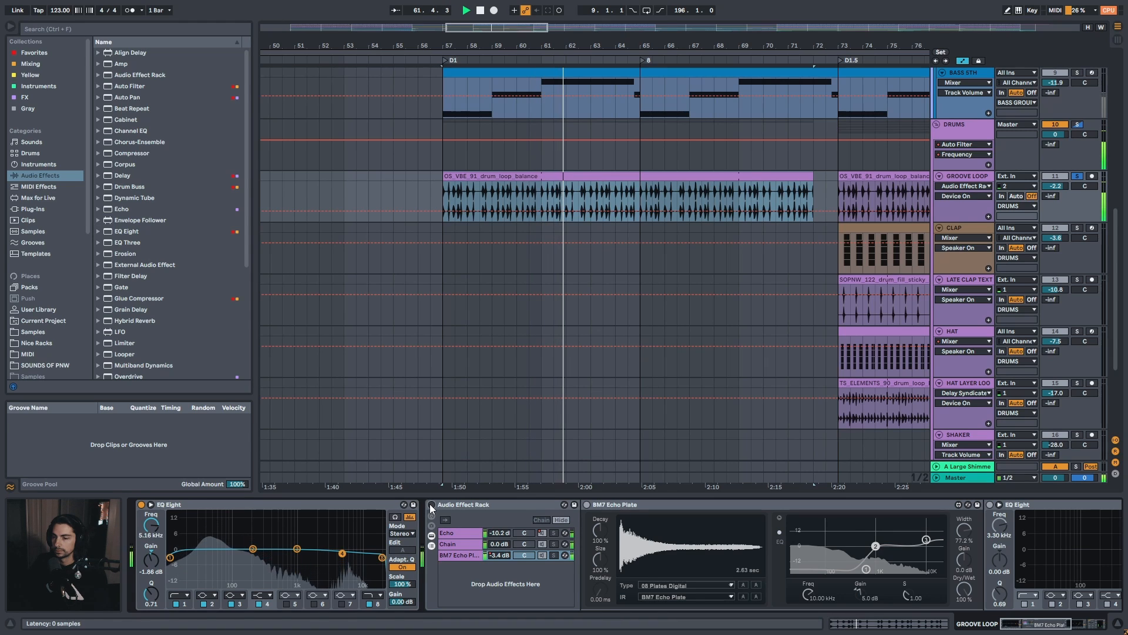
pyautogui.click(431, 504)
pyautogui.moveTo(1048, 624)
pyautogui.mouseDown()
pyautogui.moveTo(1083, 625)
pyautogui.moveTo(1052, 630)
pyautogui.mouseUp()
pyautogui.click(618, 506)
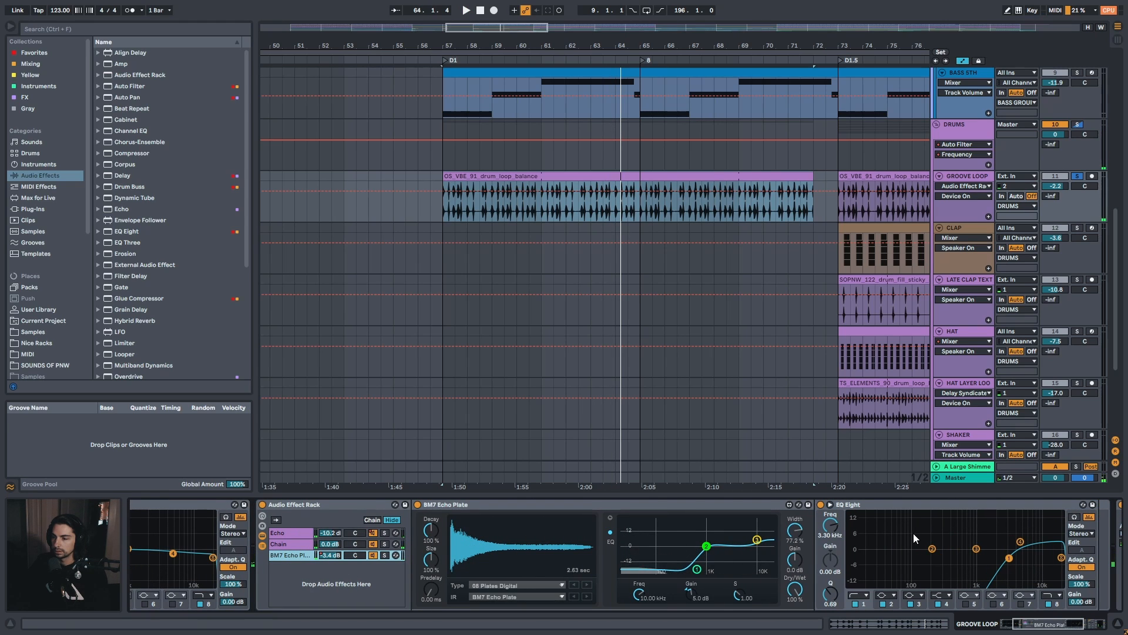
# Examine the BM7 Echo Plate reverb and the EQ Eight after it in GROOVE LOOP's rack
pyautogui.click(870, 511)
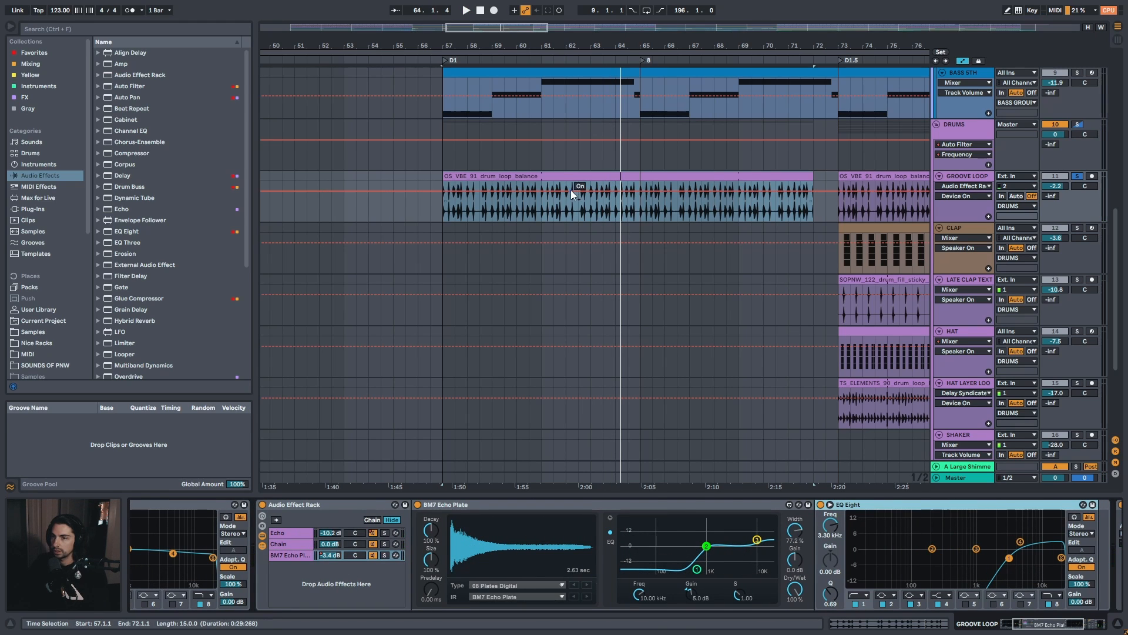
pyautogui.moveTo(632, 46); pyautogui.dragTo(538, 28)
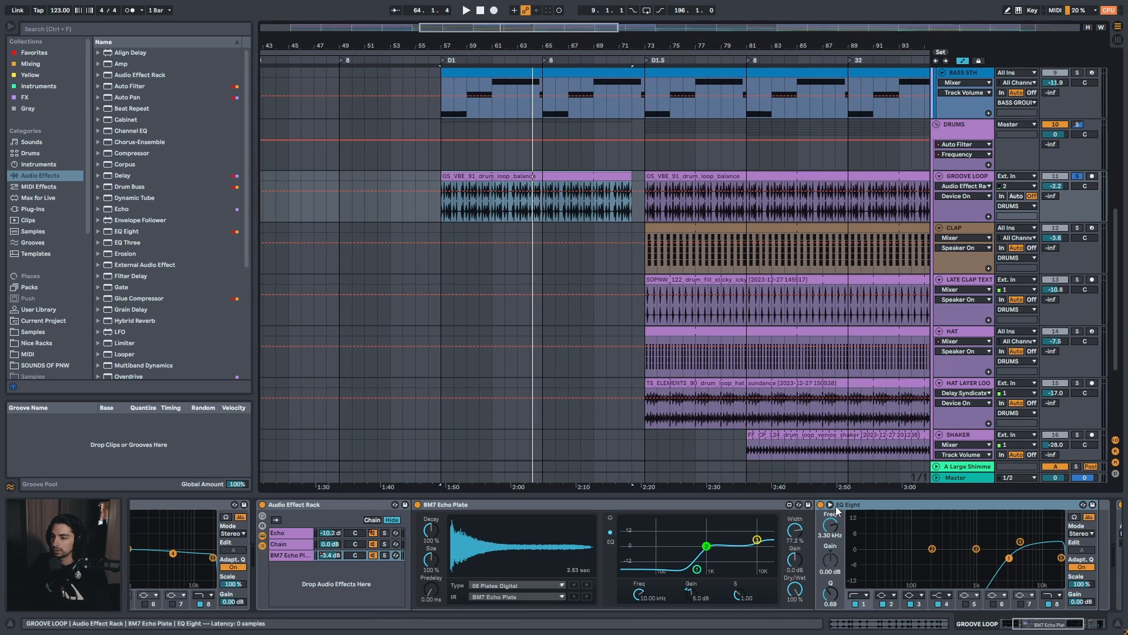
pyautogui.moveTo(527, 45); pyautogui.dragTo(533, 44)
pyautogui.click(881, 506)
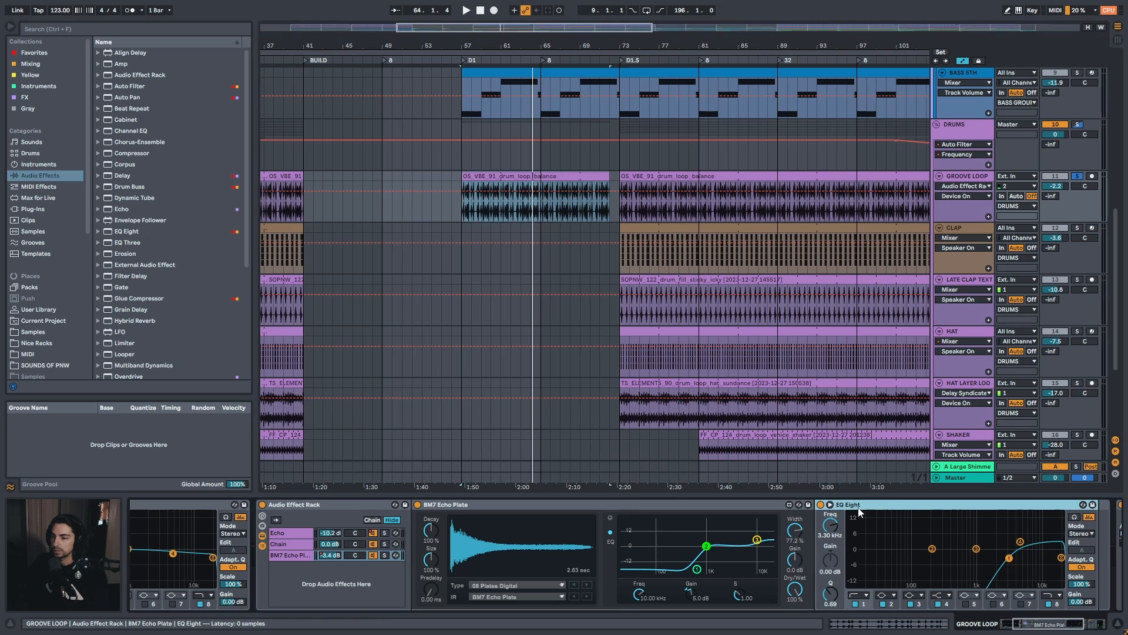
pyautogui.moveTo(663, 47); pyautogui.dragTo(661, 43)
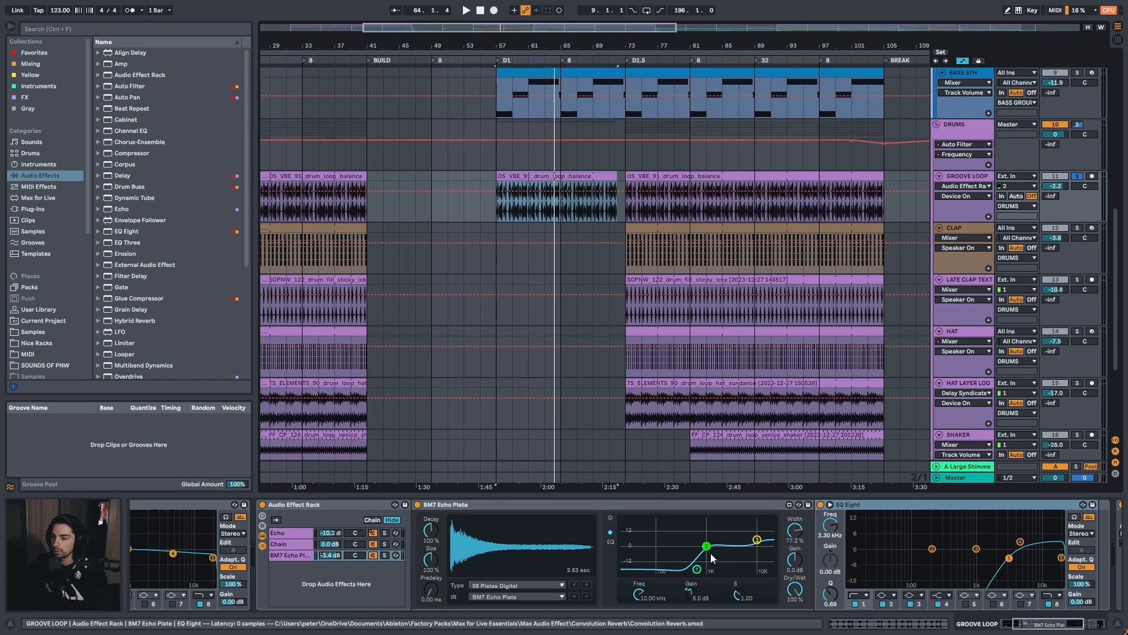
pyautogui.click(727, 509)
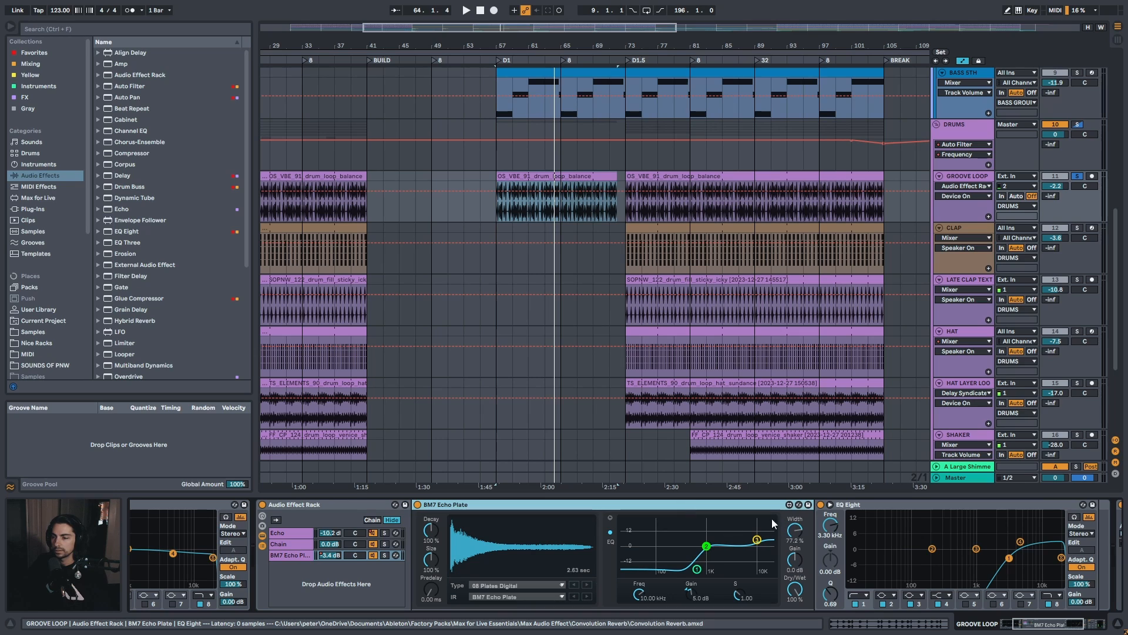
pyautogui.click(858, 510)
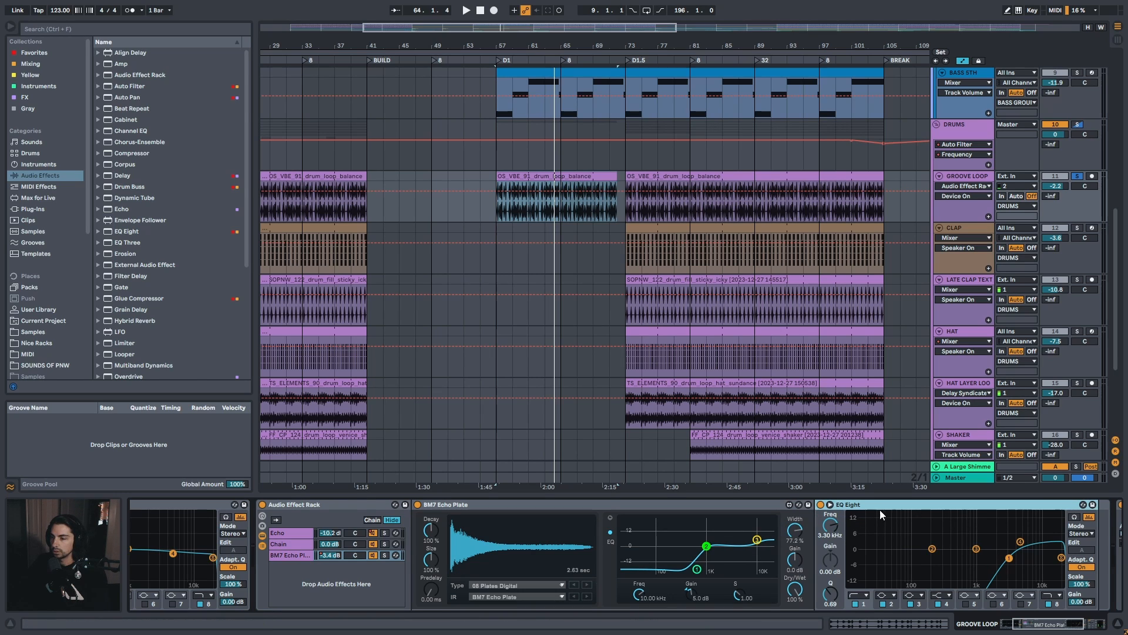
# Play the groove loop from D1 and examine the Compressor Sidechain at the end of the BM7 Echo Plate chain
pyautogui.moveTo(1029, 628); pyautogui.dragTo(1083, 627)
pyautogui.press('space')
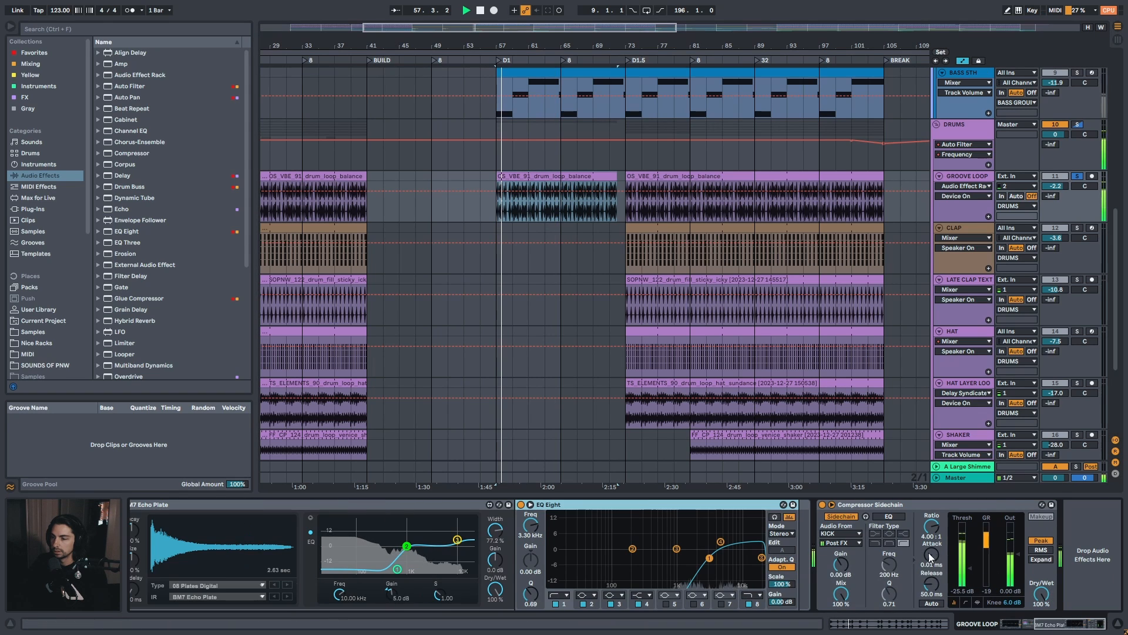
pyautogui.click(936, 514)
pyautogui.press('space')
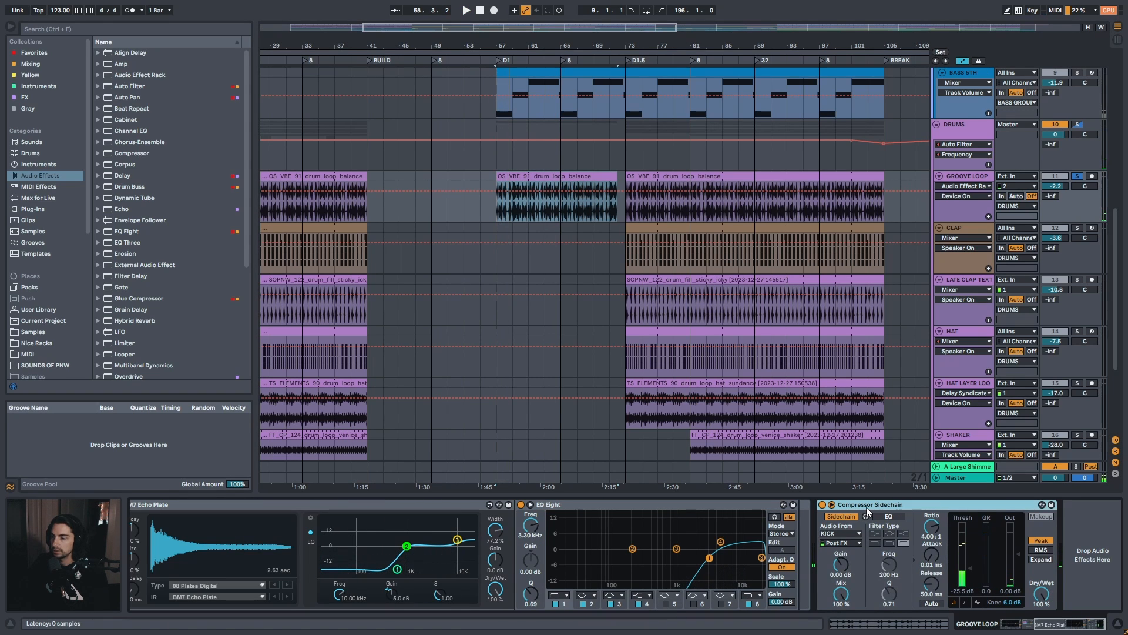
# Audition the groove loop from bar 57 with the Compressor Sidechain bypassed and switched back on
pyautogui.moveTo(508, 46); pyautogui.dragTo(506, 76)
pyautogui.click(410, 178)
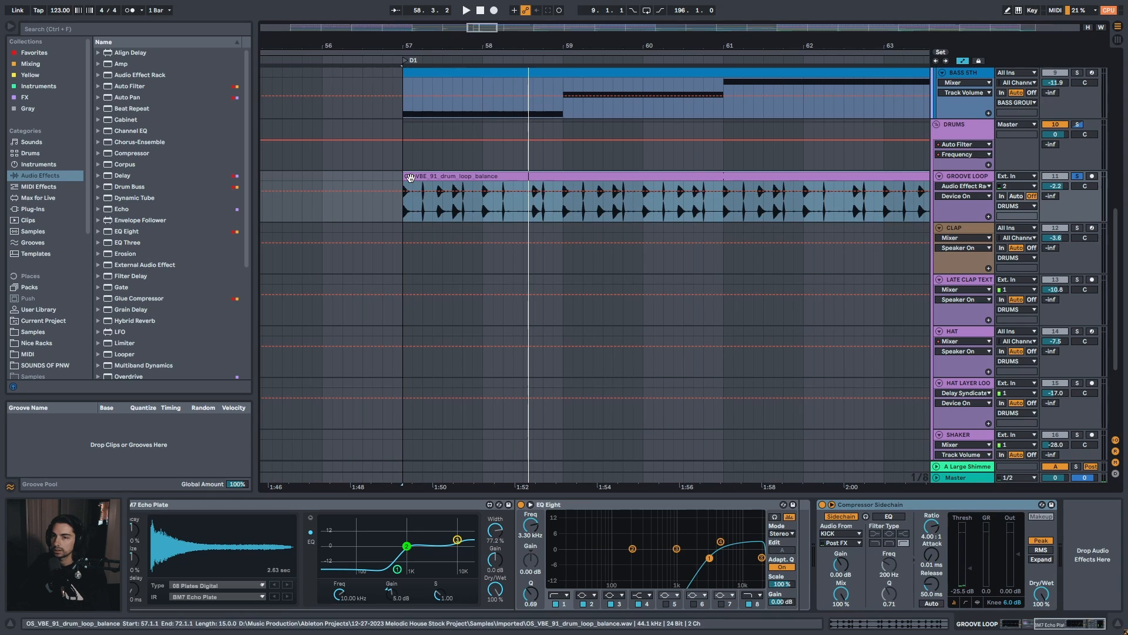
pyautogui.press('space')
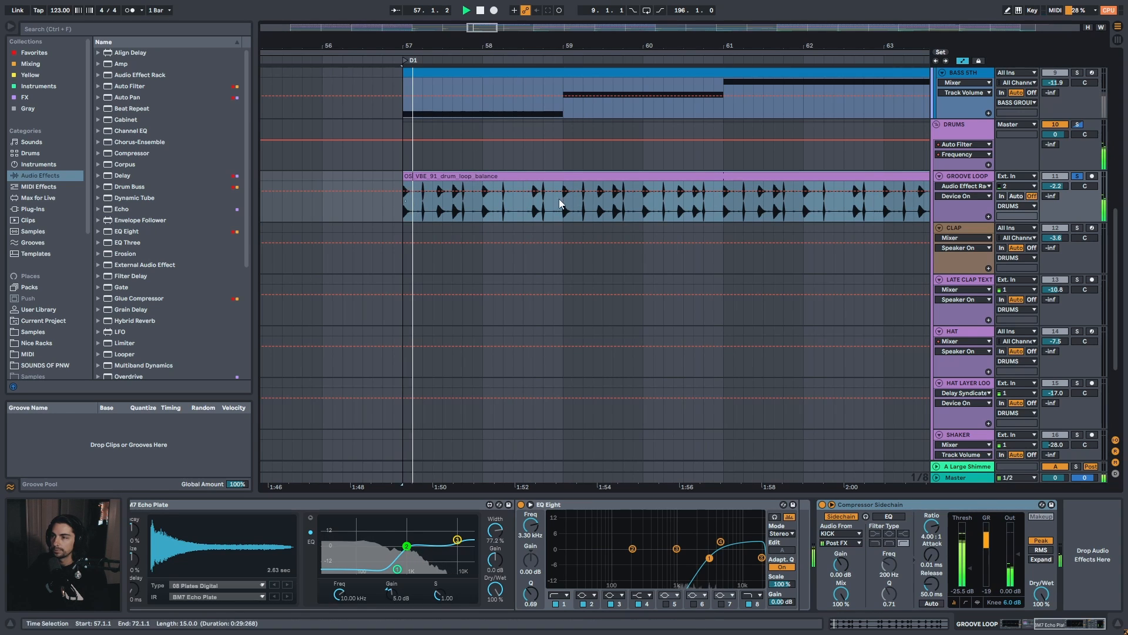
pyautogui.click(822, 504)
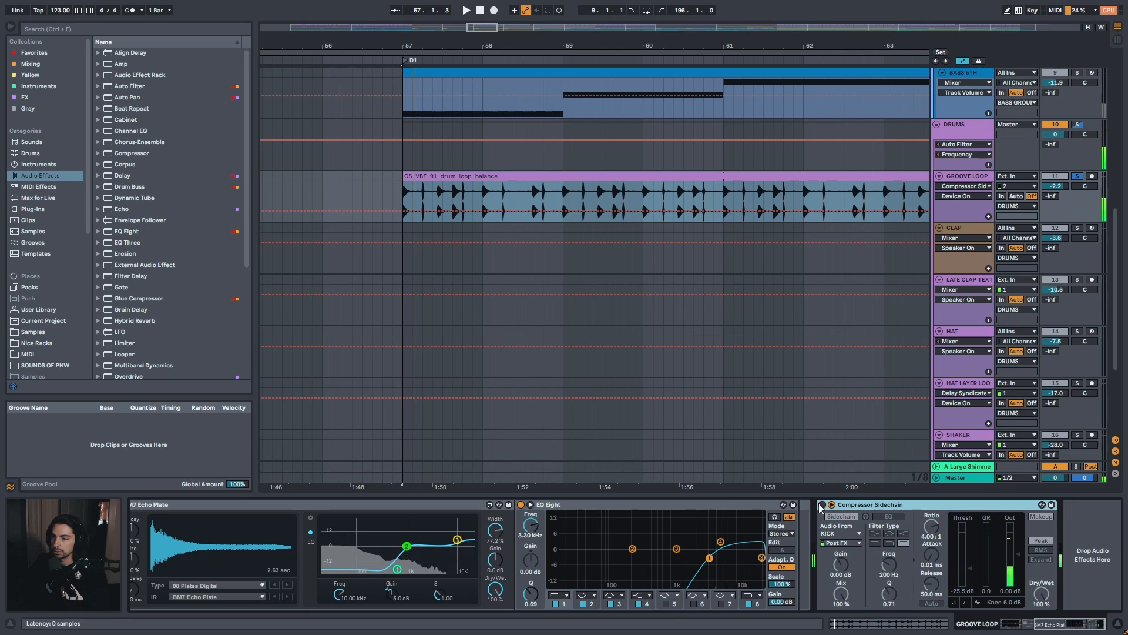
pyautogui.moveTo(539, 41); pyautogui.dragTo(540, 33)
pyautogui.press('space')
pyautogui.click(821, 505)
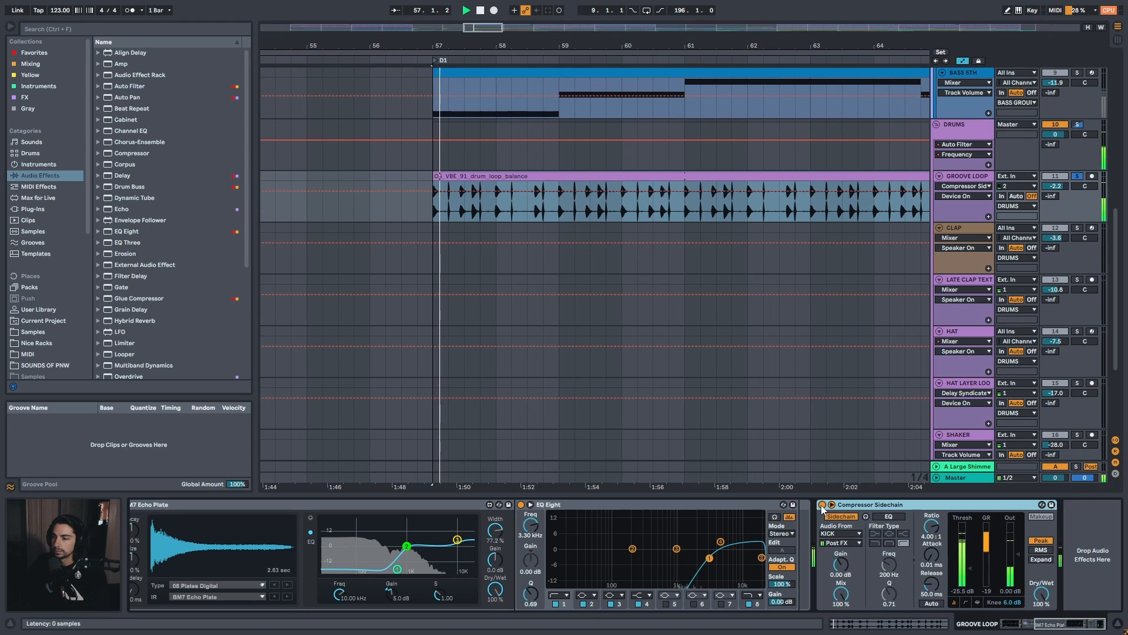
# Compare the KICK clip at D1 with the groove loop and play the loop with its kick-driven sidechain compression
pyautogui.moveTo(1116, 224); pyautogui.dragTo(1118, 107)
pyautogui.scroll(-7, 481, 329)
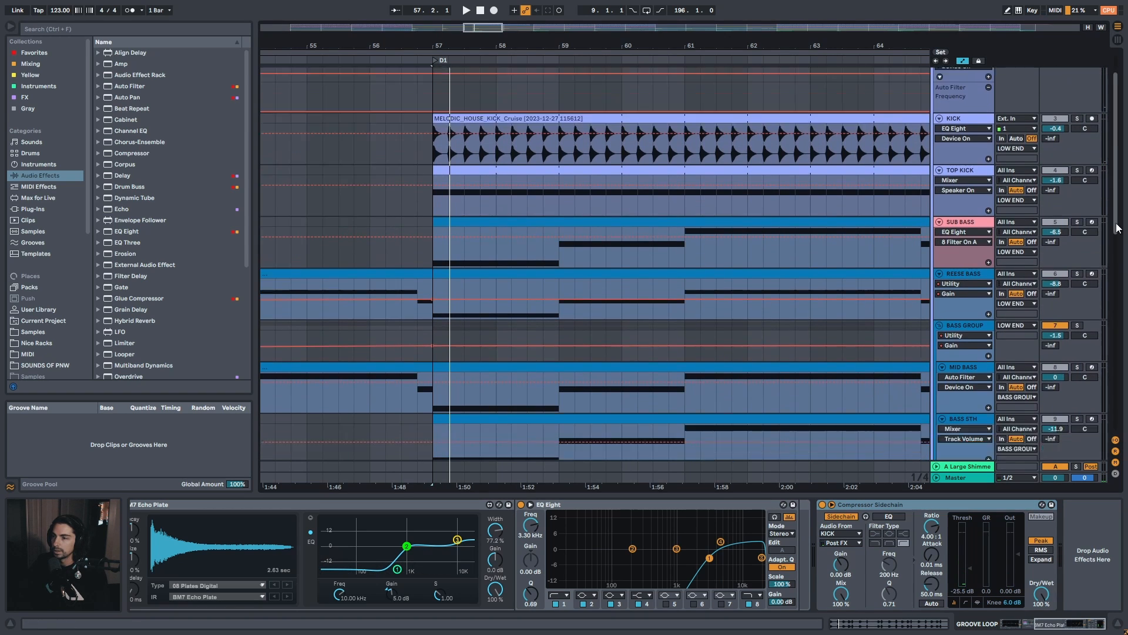
pyautogui.press('space')
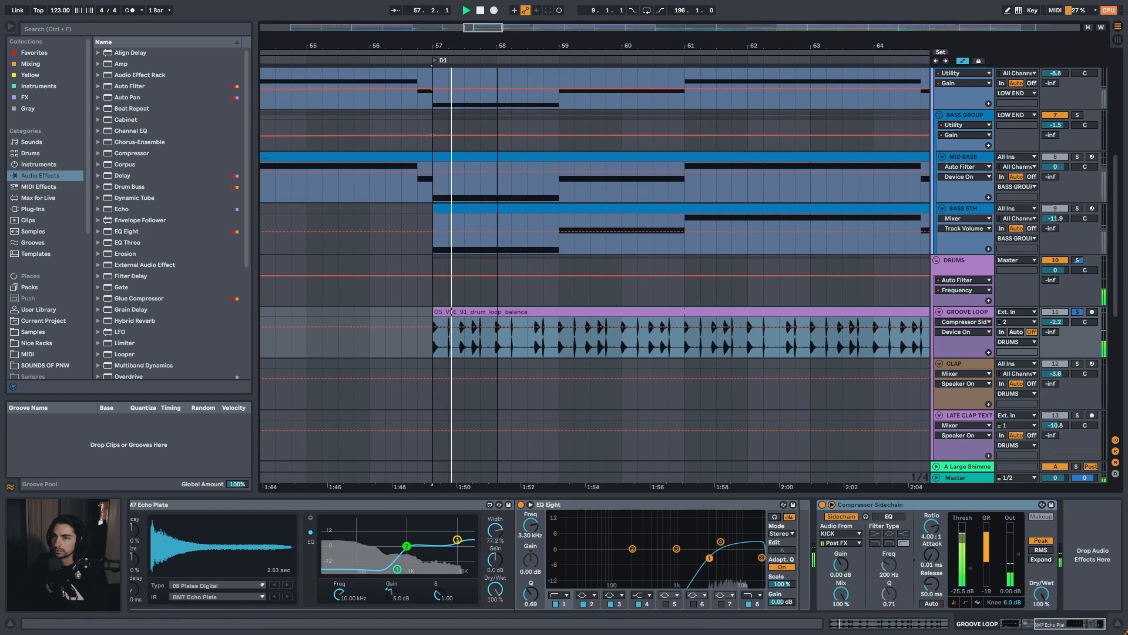
pyautogui.moveTo(491, 45); pyautogui.dragTo(551, 14)
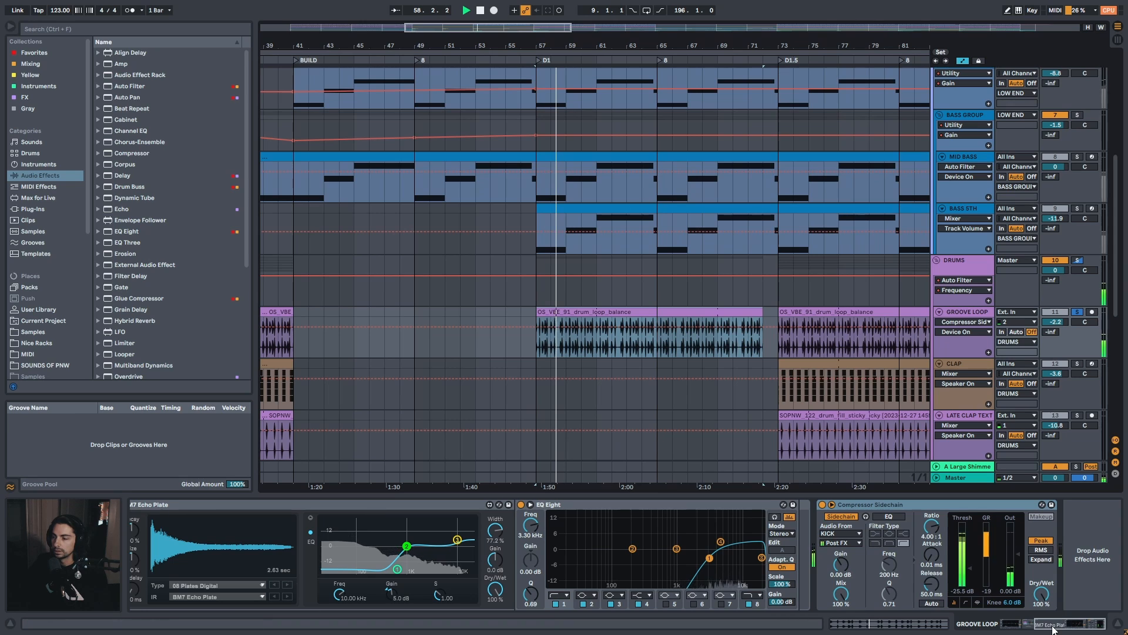
pyautogui.moveTo(1056, 625)
pyautogui.mouseDown()
pyautogui.moveTo(1027, 626)
pyautogui.moveTo(1062, 628)
pyautogui.mouseUp()
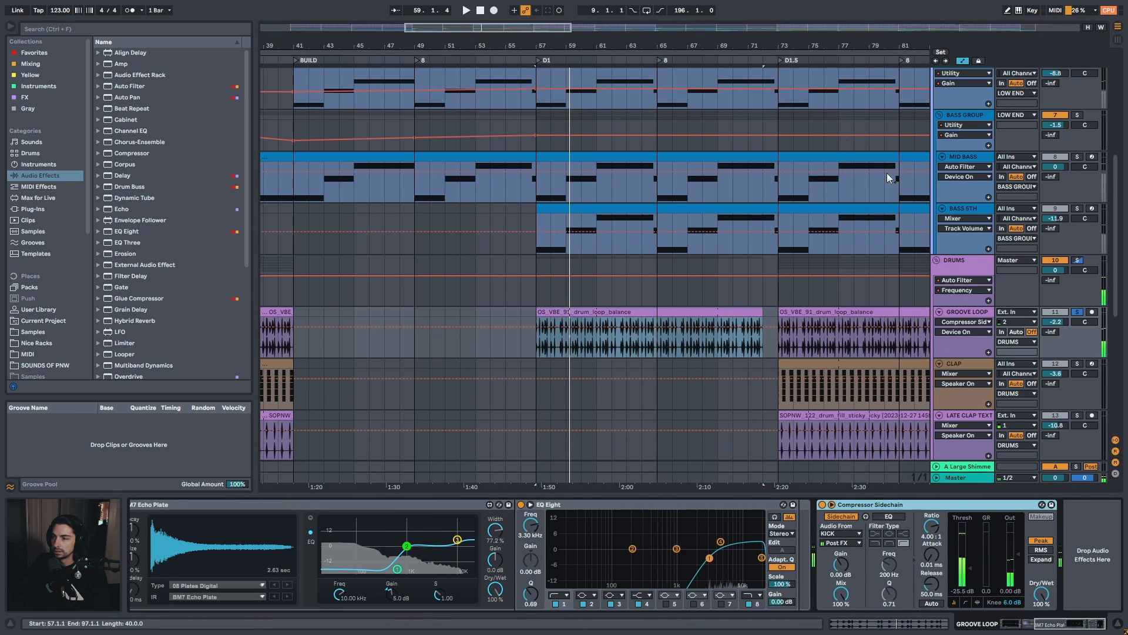
# Replay the groove loop's opening hits at bar 57 several times, with the Compressor Sidechain active and bypassed
pyautogui.moveTo(536, 50); pyautogui.dragTo(511, 89)
pyautogui.press('space')
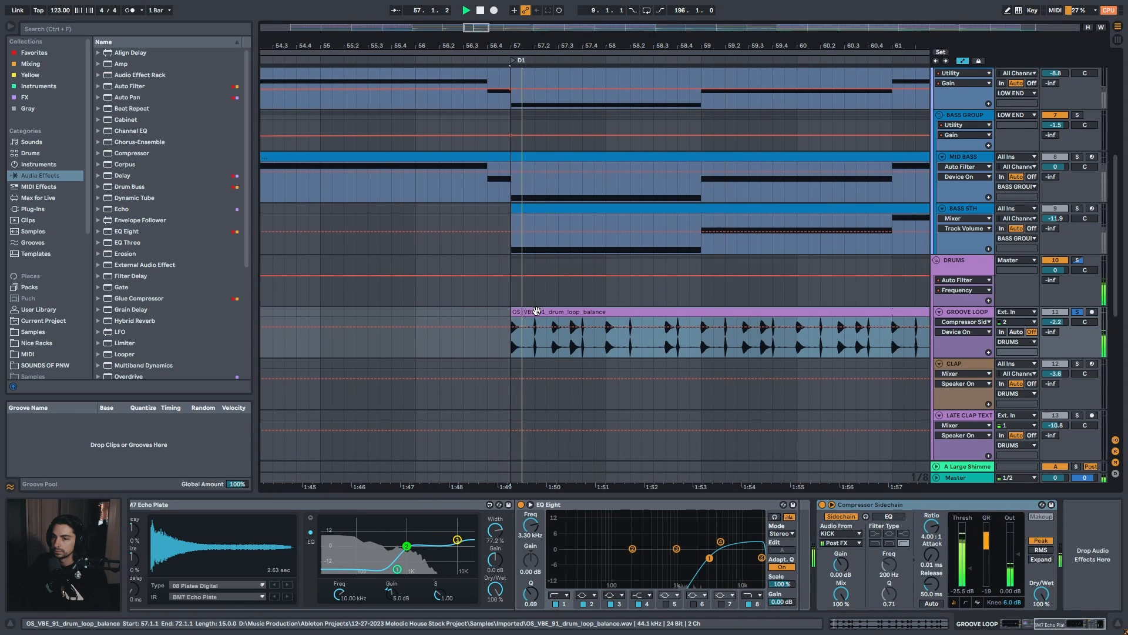
pyautogui.press('space')
pyautogui.press('space')
pyautogui.press('space')
pyautogui.click(822, 506)
pyautogui.press('space')
pyautogui.press('space')
pyautogui.press('space')
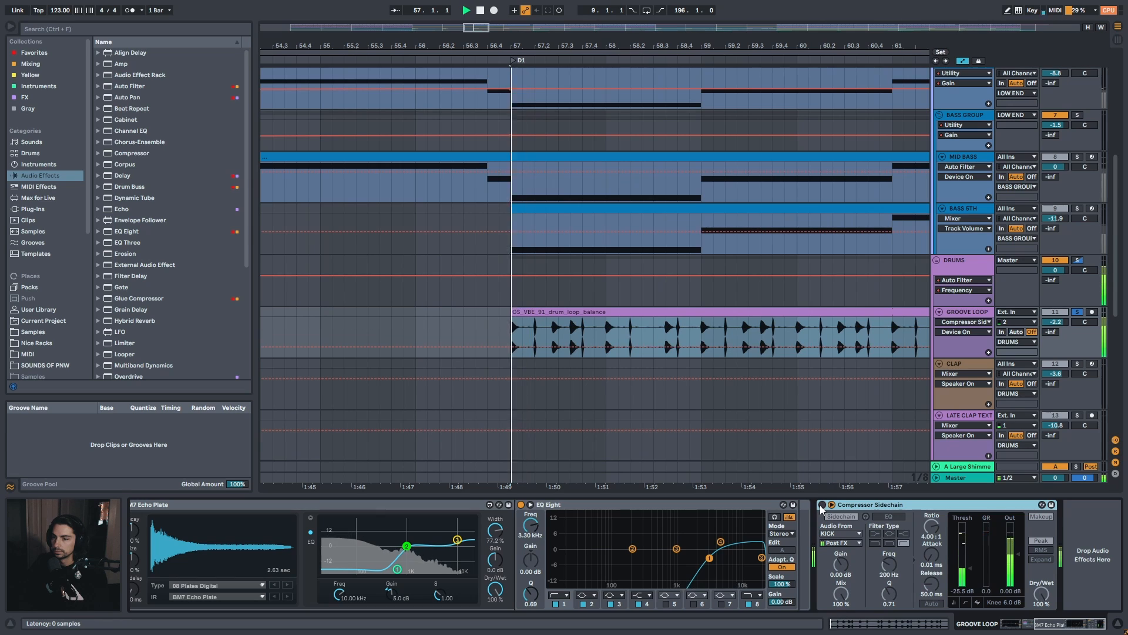
pyautogui.press('space')
# Reactivate the Compressor Sidechain and repeatedly replay the start of the groove loop at bar 57
pyautogui.click(821, 506)
pyautogui.press('space')
pyautogui.press('space')
pyautogui.press('space')
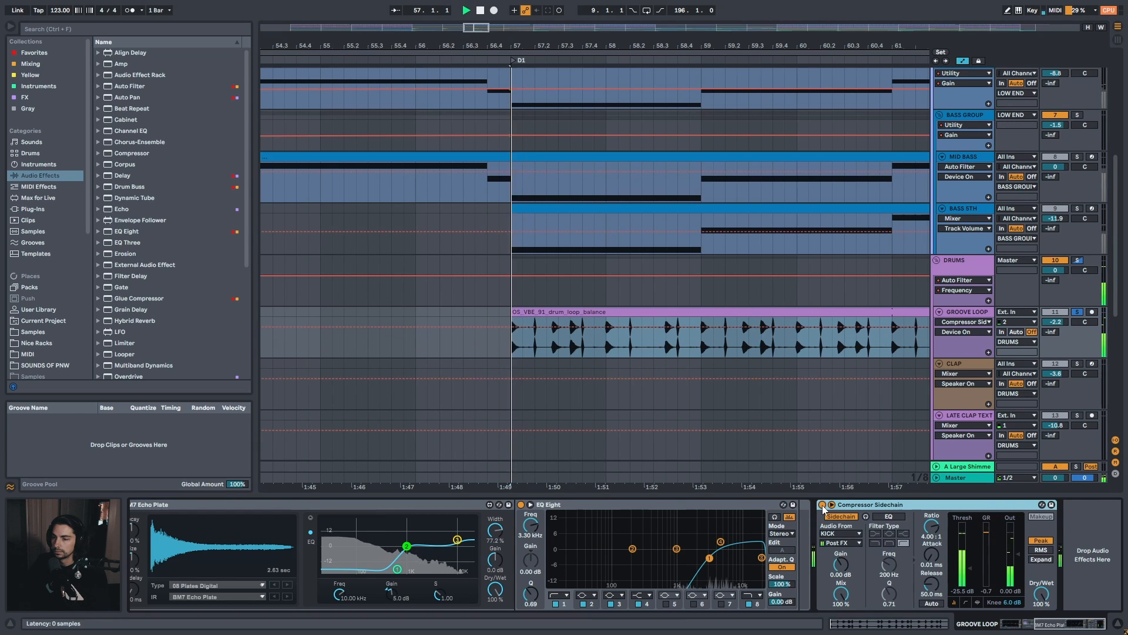
pyautogui.press('space')
pyautogui.press('space')
pyautogui.press('space')
pyautogui.press('space')
pyautogui.press('space')
pyautogui.press('space')
pyautogui.press('space')
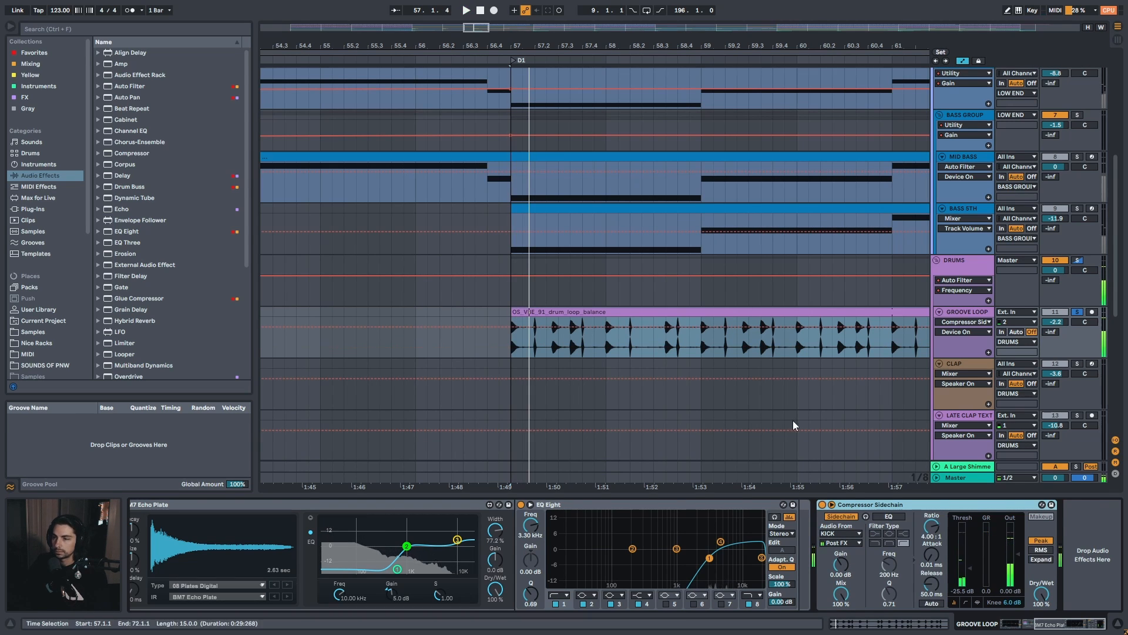
pyautogui.press('space')
pyautogui.moveTo(565, 50); pyautogui.dragTo(553, 31)
pyautogui.press('space')
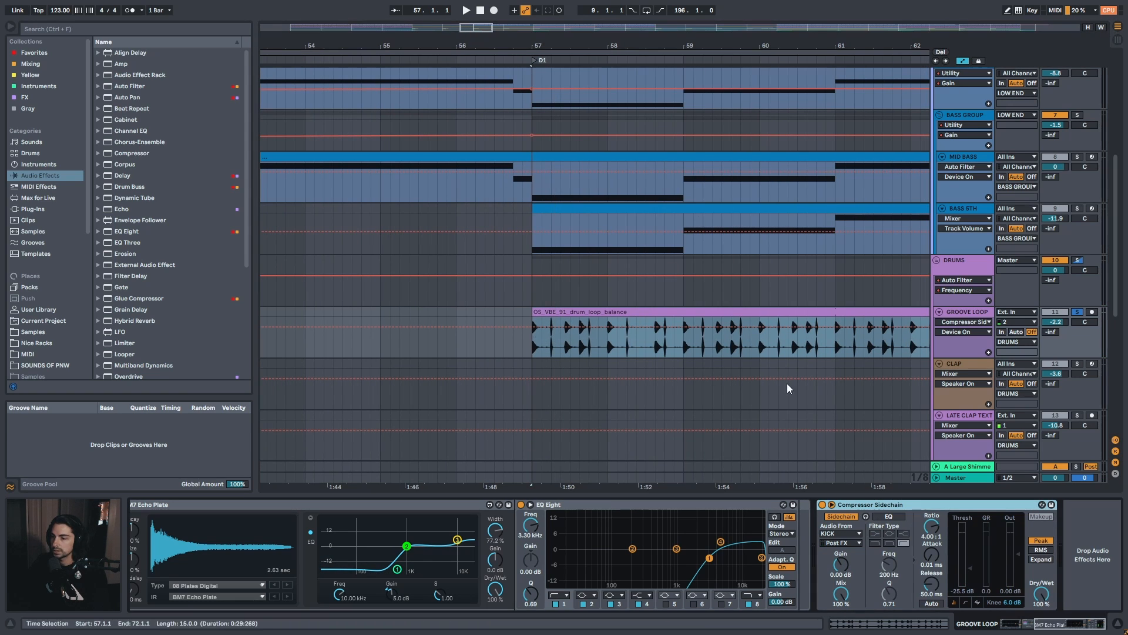
# Solo the CLAP track, select its clip from bar 73 to 105 and play it from D1.5
pyautogui.moveTo(626, 45)
pyautogui.mouseDown()
pyautogui.moveTo(626, 9)
pyautogui.moveTo(613, 30)
pyautogui.mouseUp()
pyautogui.click(964, 363)
pyautogui.click(613, 364)
pyautogui.press('z')
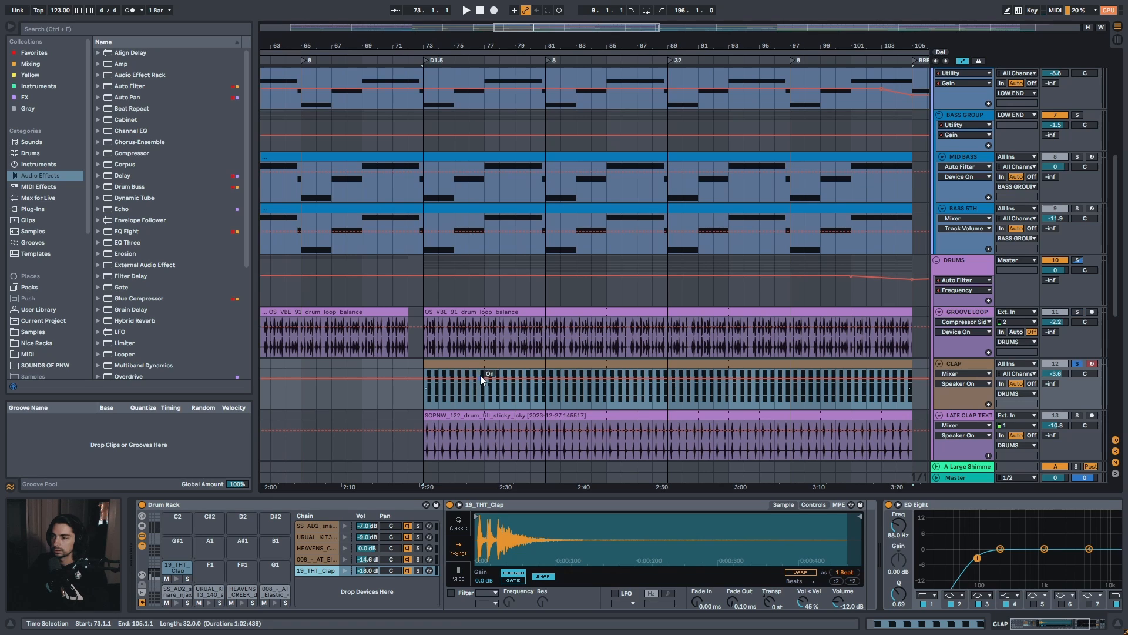
pyautogui.press('space')
pyautogui.moveTo(1047, 629)
pyautogui.mouseDown()
pyautogui.moveTo(1081, 628)
pyautogui.moveTo(1045, 627)
pyautogui.mouseUp()
pyautogui.press('space')
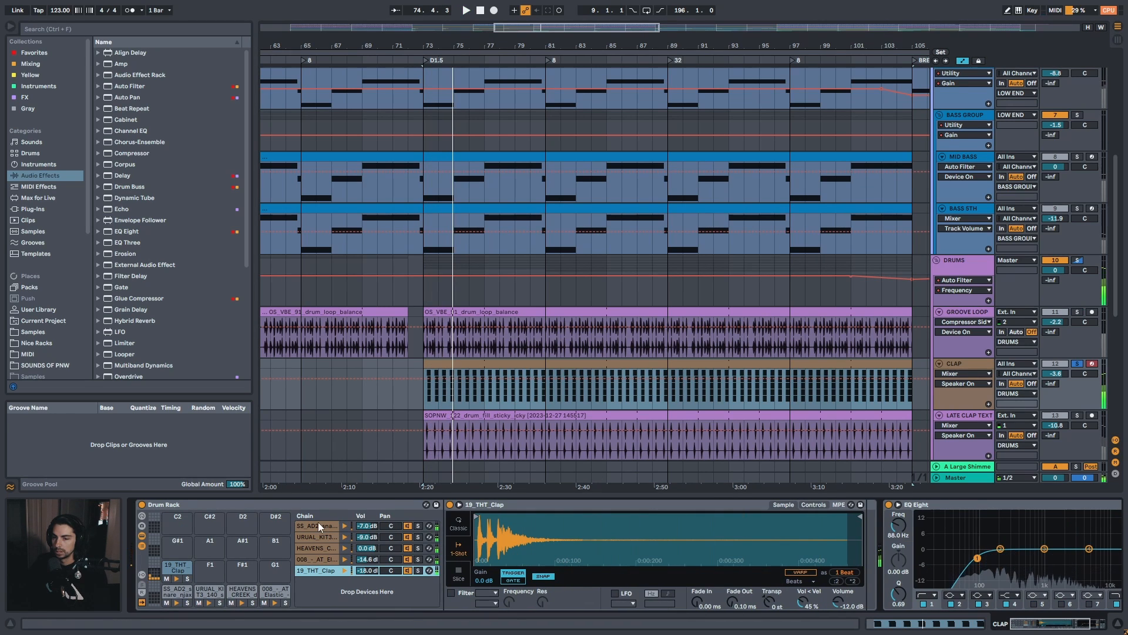
# Build up the CLAP Drum Rack's layers during playback by soloing its five chains successively, from SS_AD2 snare to 19_THT_Clap
pyautogui.click(319, 526)
pyautogui.click(418, 526)
pyautogui.press('space')
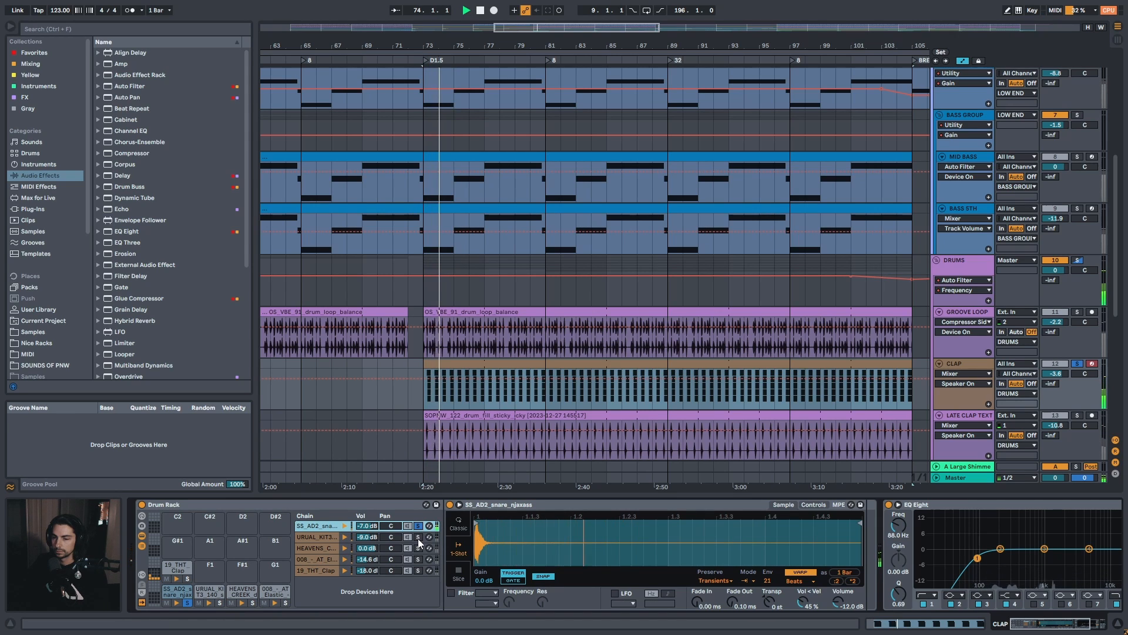
pyautogui.click(418, 538)
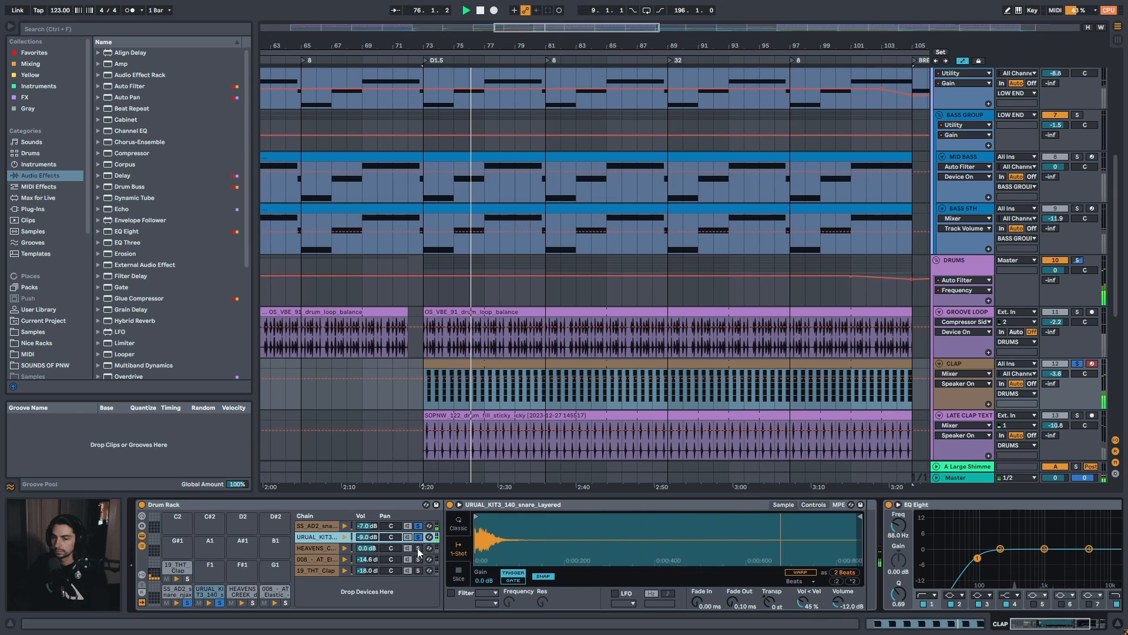
pyautogui.click(418, 548)
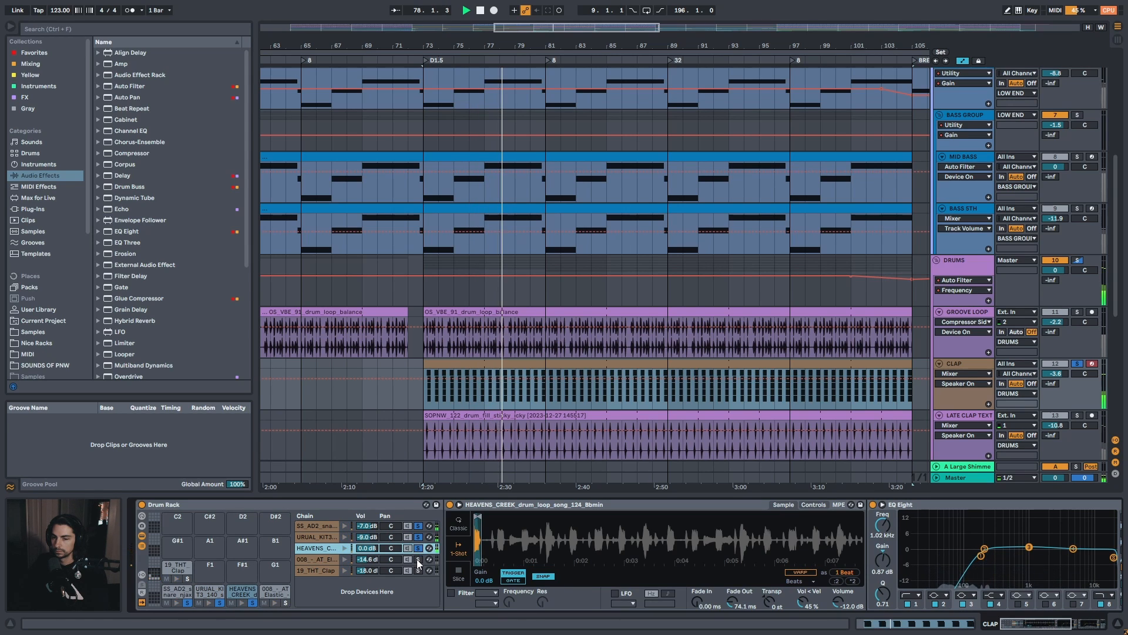
pyautogui.click(417, 559)
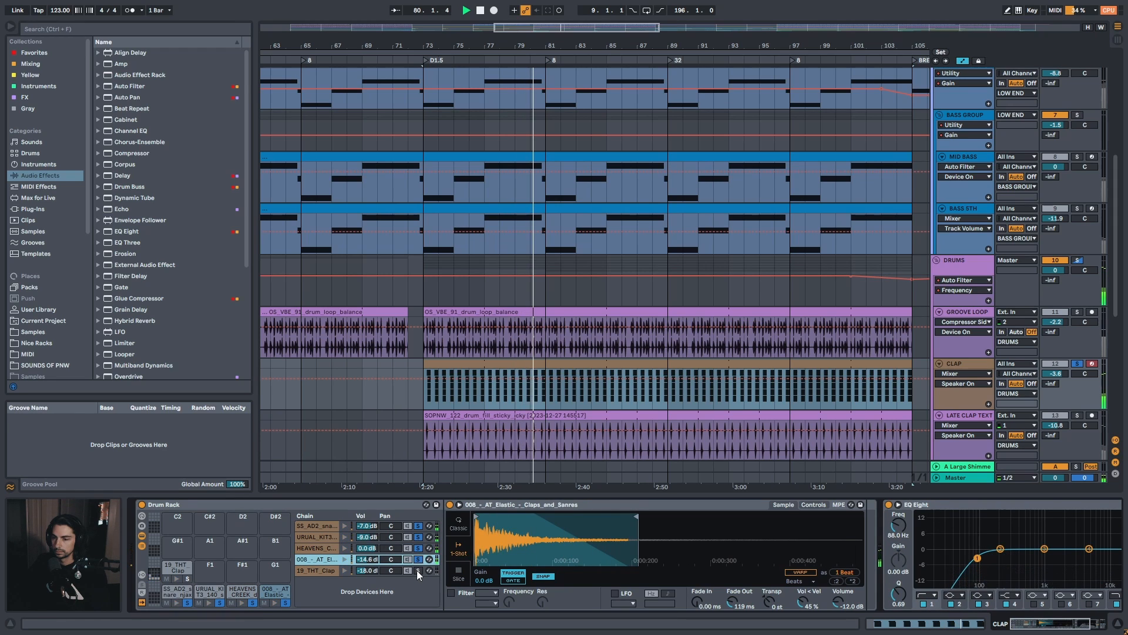
pyautogui.click(417, 570)
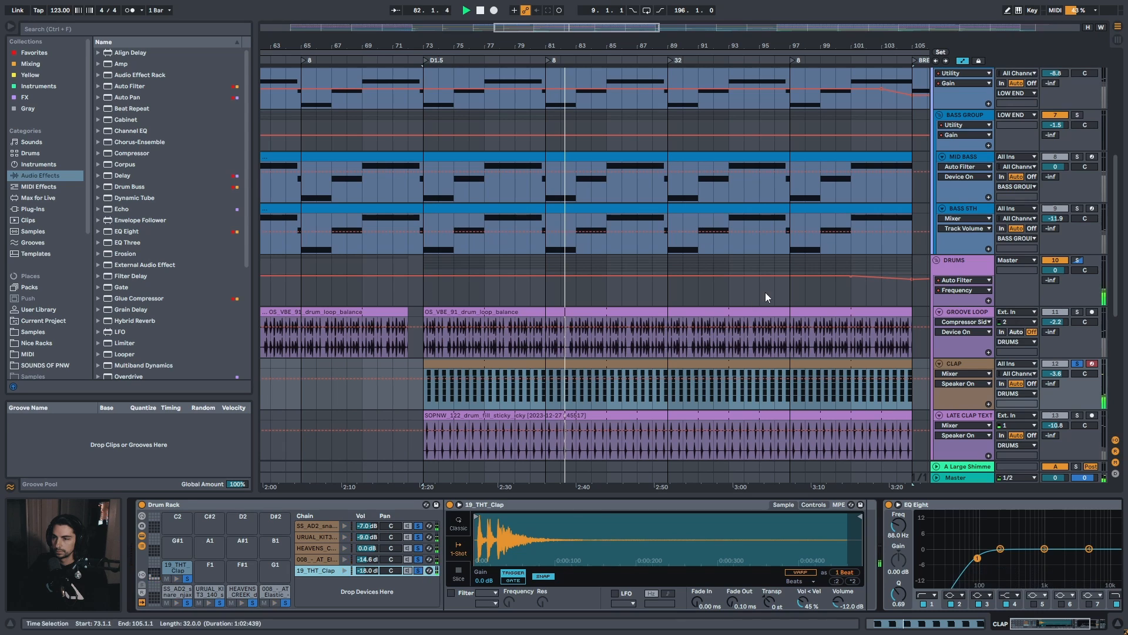
pyautogui.moveTo(615, 46); pyautogui.dragTo(559, 38)
pyautogui.press('space')
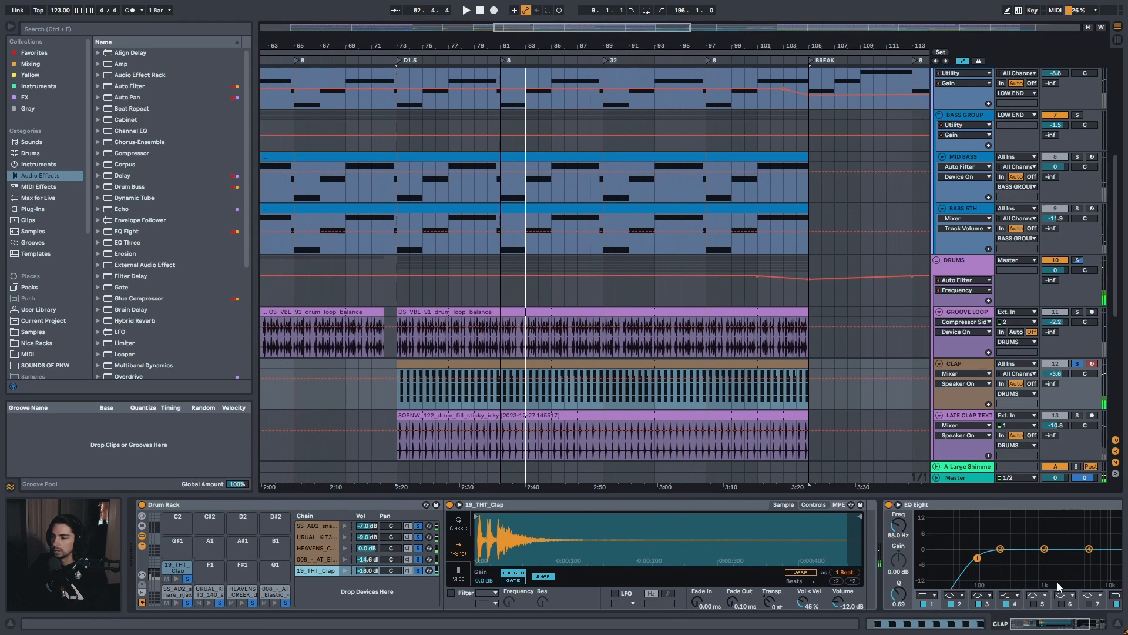
# Examine the EQ Eight and Overdrive at the end of CLAP's device chain alongside the clap clip at D1.5
pyautogui.moveTo(1047, 630); pyautogui.dragTo(1089, 629)
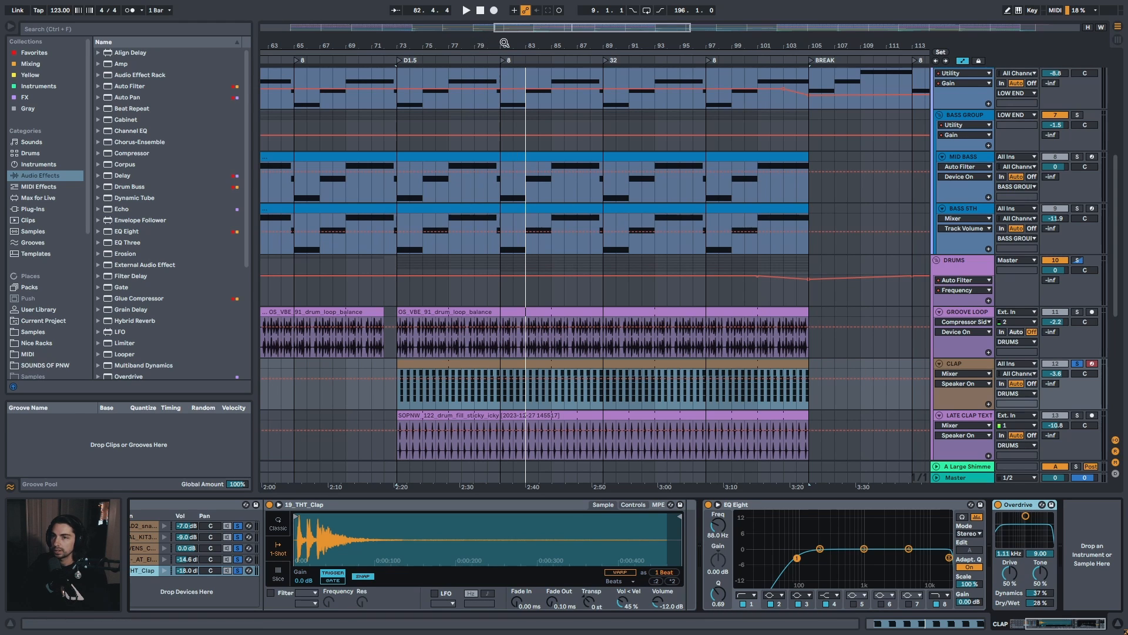
pyautogui.moveTo(505, 43); pyautogui.dragTo(552, 50)
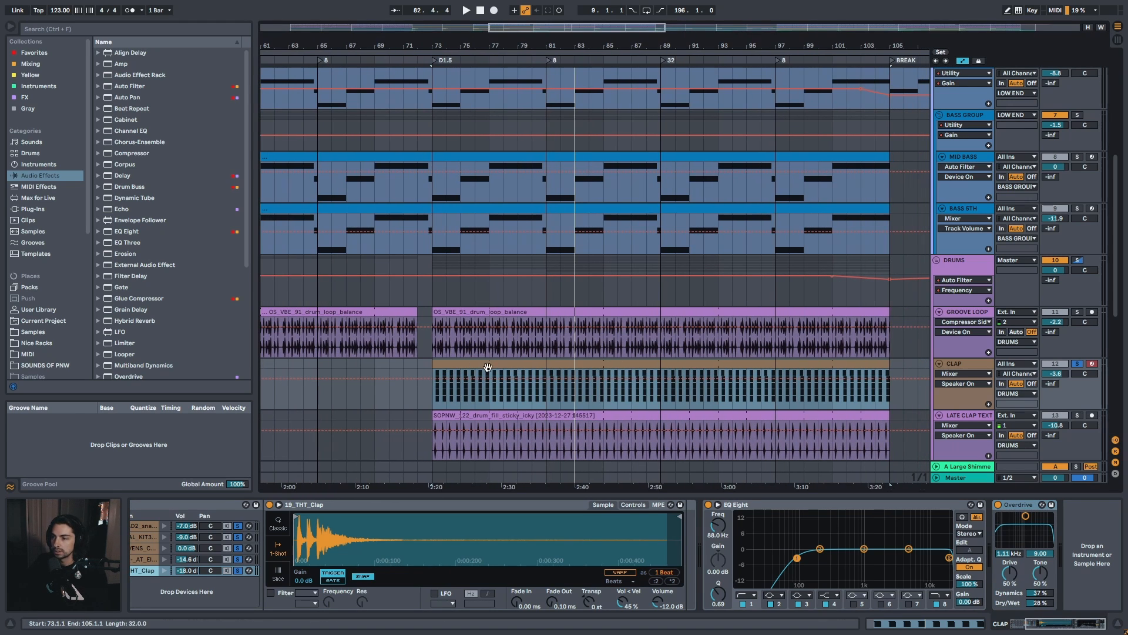
pyautogui.scroll(-4, 961, 375)
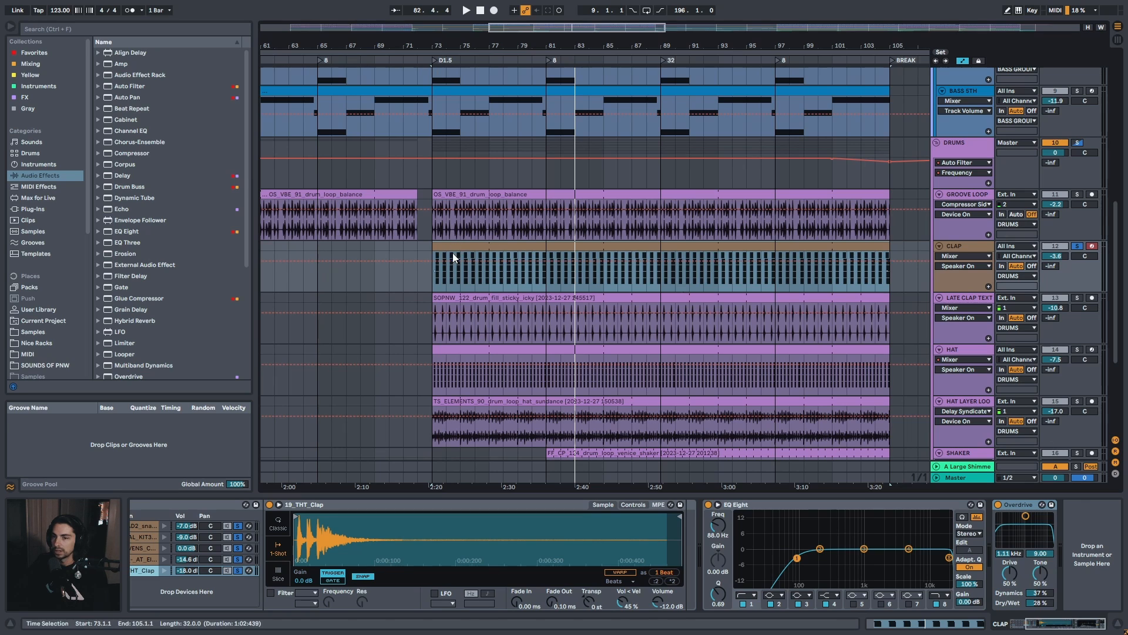
pyautogui.moveTo(442, 43); pyautogui.dragTo(443, 56)
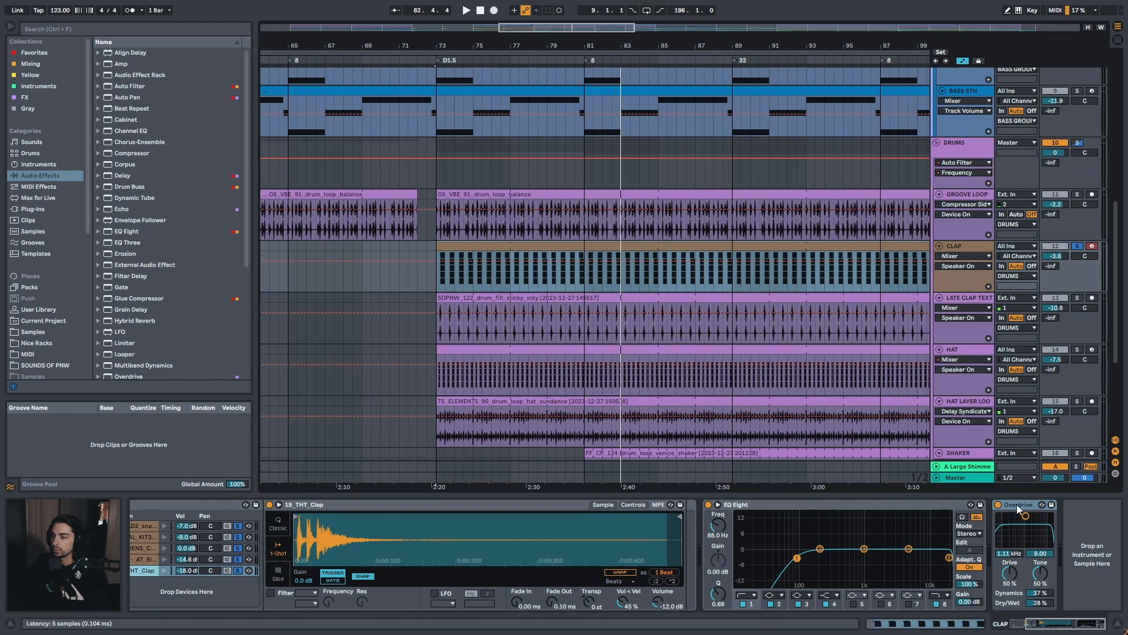
# Play the clap from D1.5 with its Overdrive bypassed, and reactivate the effect to compare the sound
pyautogui.press('space')
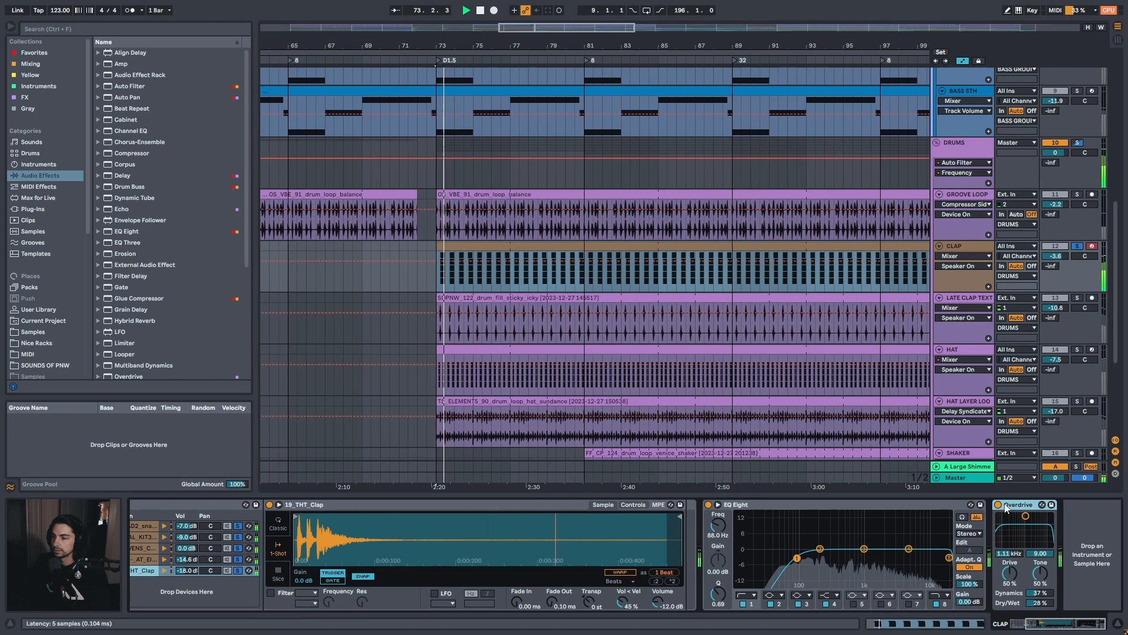
pyautogui.click(999, 504)
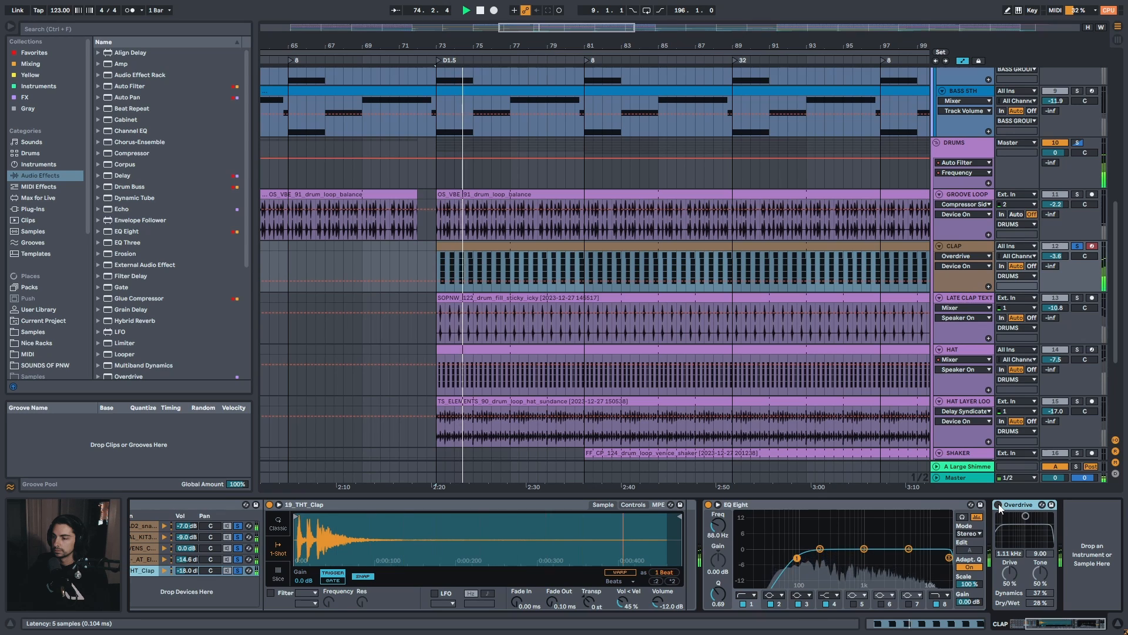
pyautogui.click(998, 504)
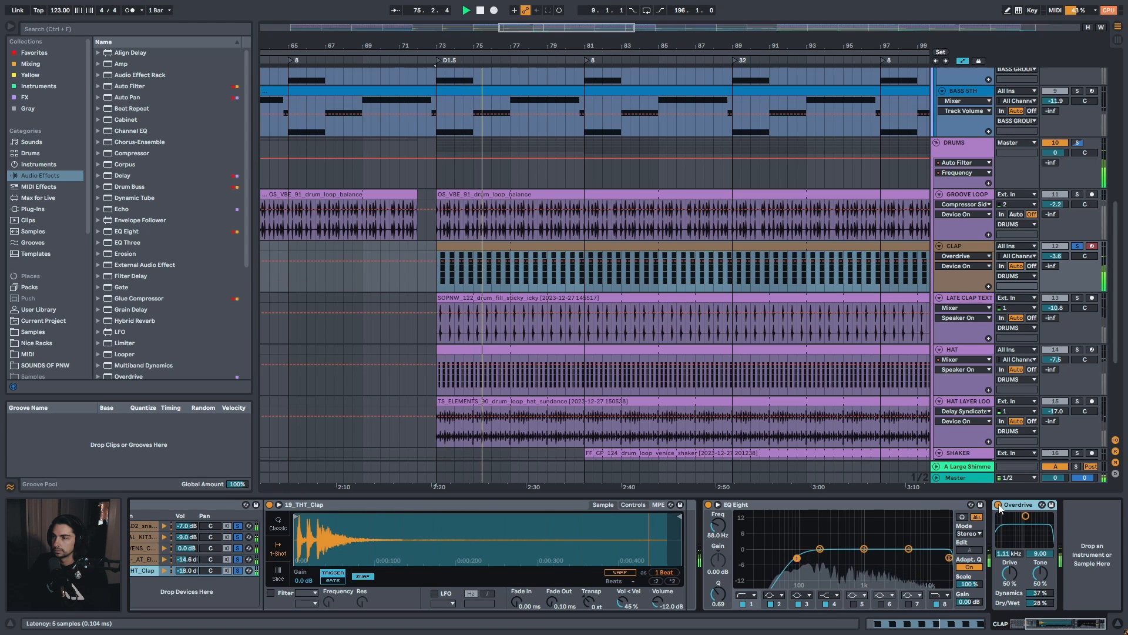
# Replay the clap from D1.5 and toggle its EQ Eight off and back on to compare the sound
pyautogui.click(796, 578)
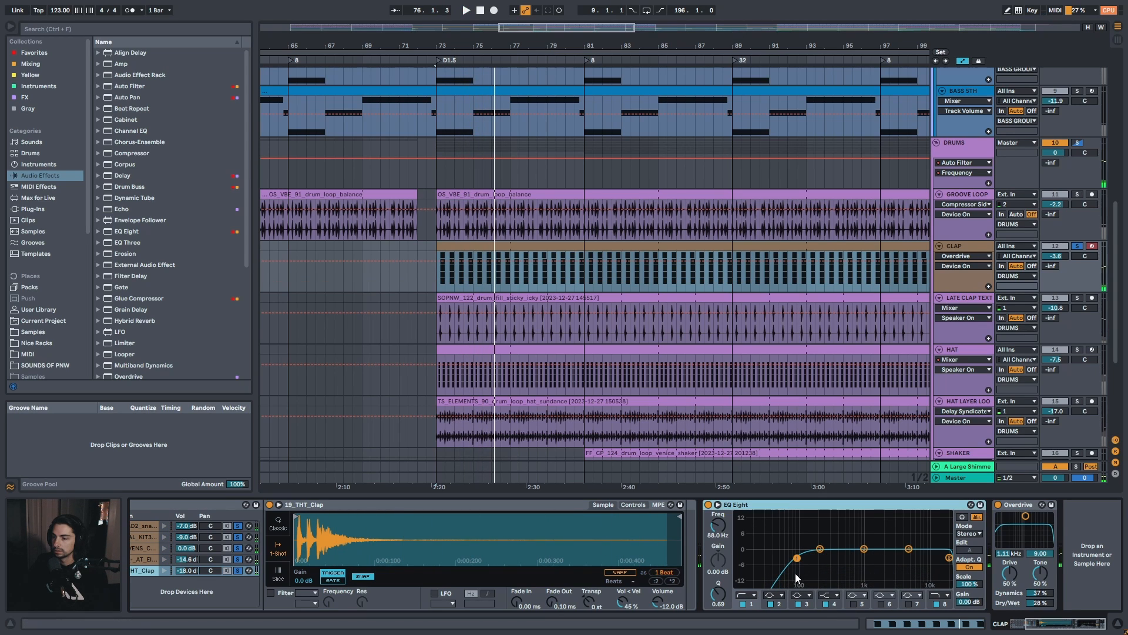
pyautogui.press('space')
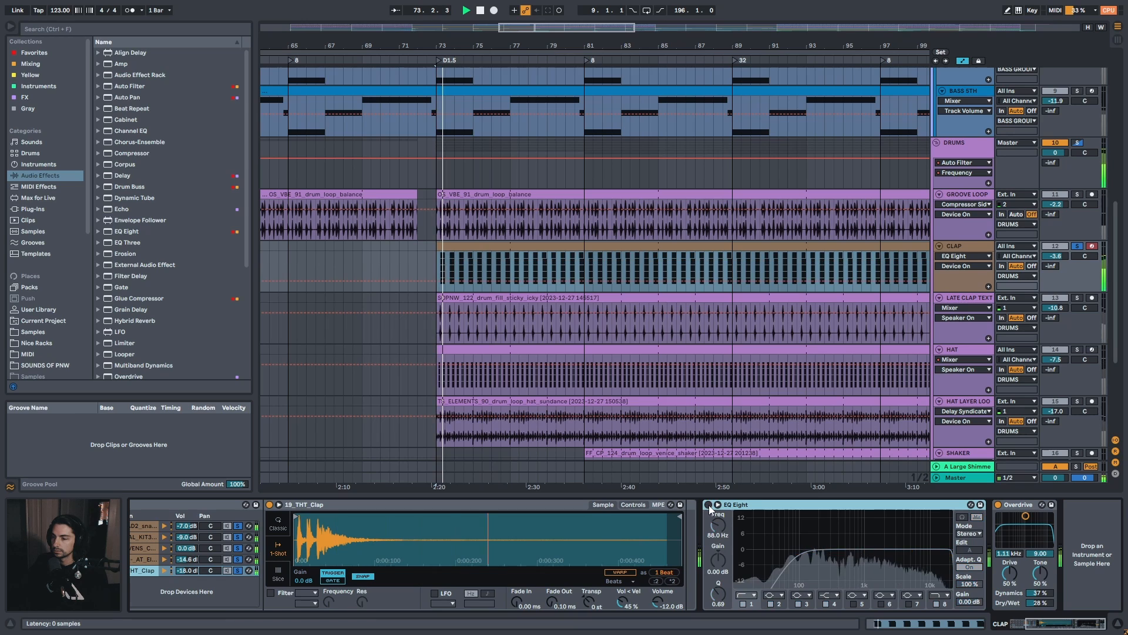
pyautogui.click(708, 504)
pyautogui.click(708, 504)
# Clear the chain solos in CLAP's Drum Rack and inspect the sample settings and Simpler controls of its five chains
pyautogui.click(1017, 623)
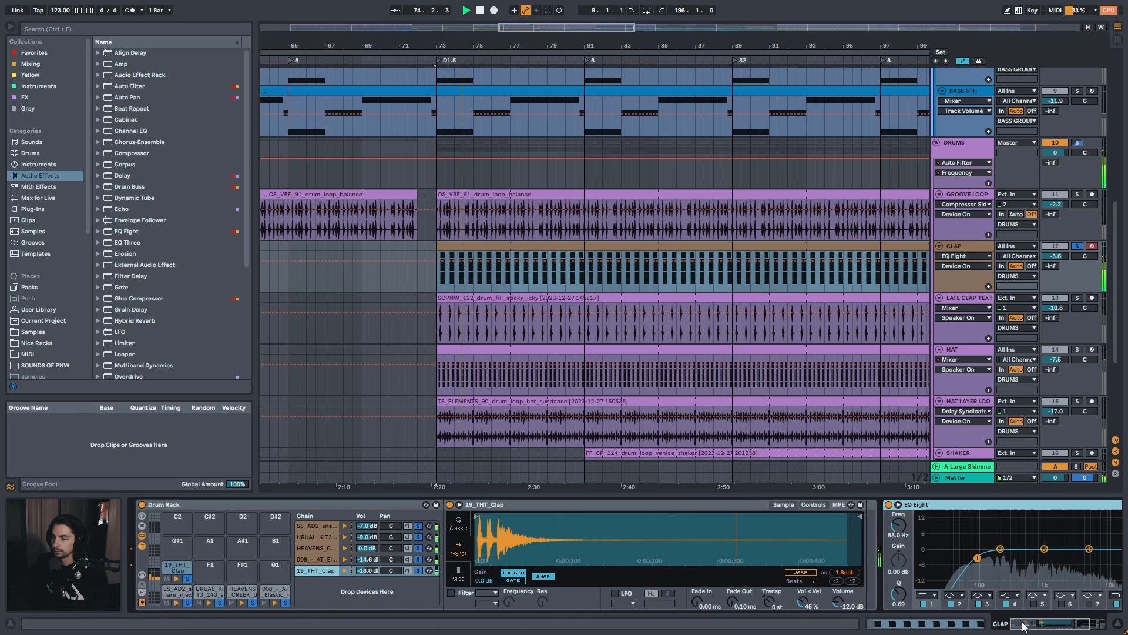
pyautogui.press('space')
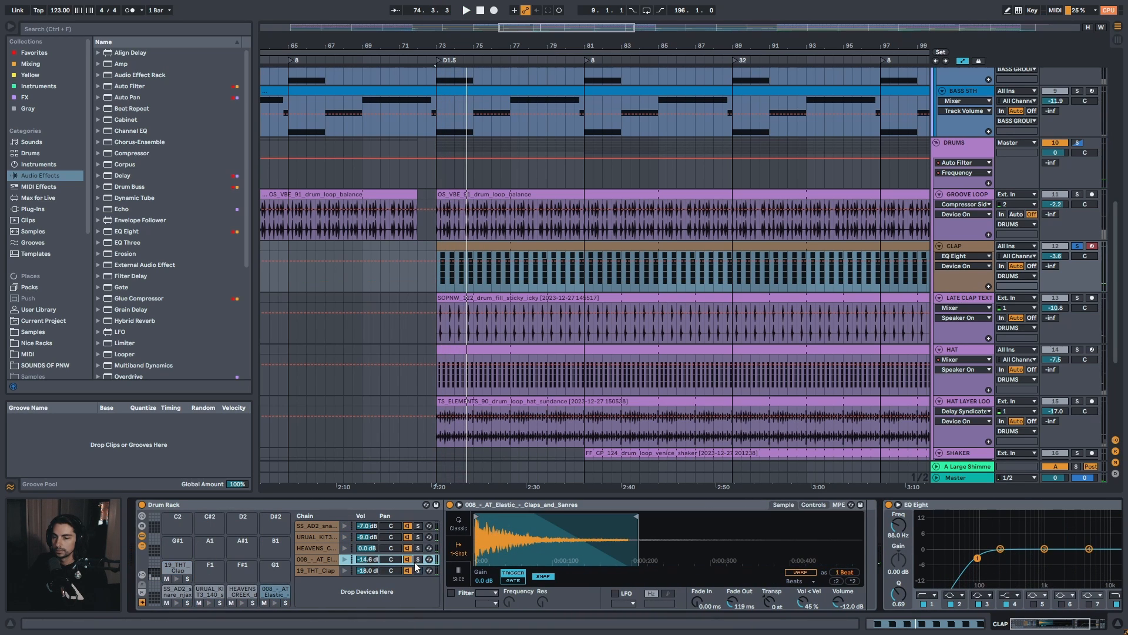
pyautogui.click(316, 548)
pyautogui.click(811, 505)
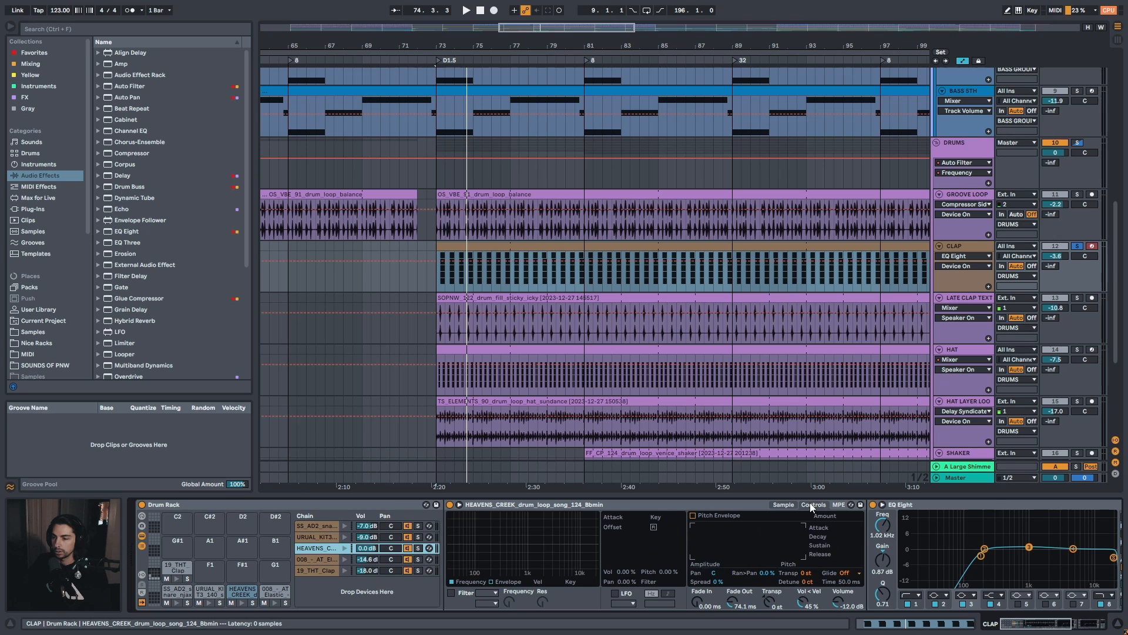
pyautogui.click(323, 537)
pyautogui.click(323, 525)
pyautogui.click(322, 560)
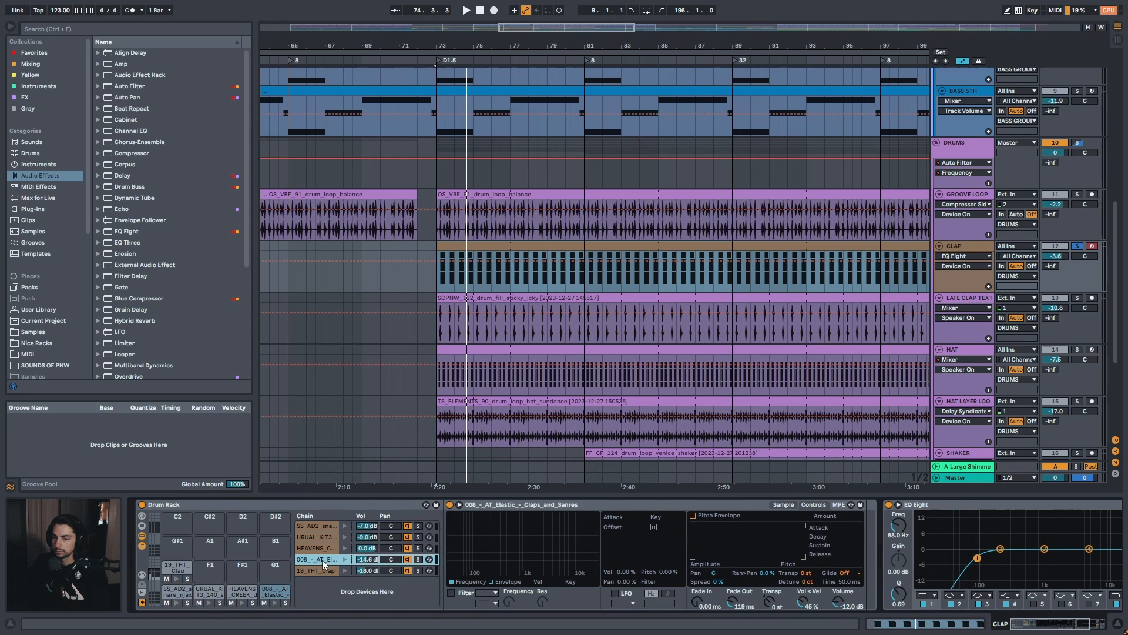
pyautogui.click(322, 570)
# Select the LATE CLAP TEXTURE clip and compare its transient at 73.2 with the start of the clap notes
pyautogui.click(969, 300)
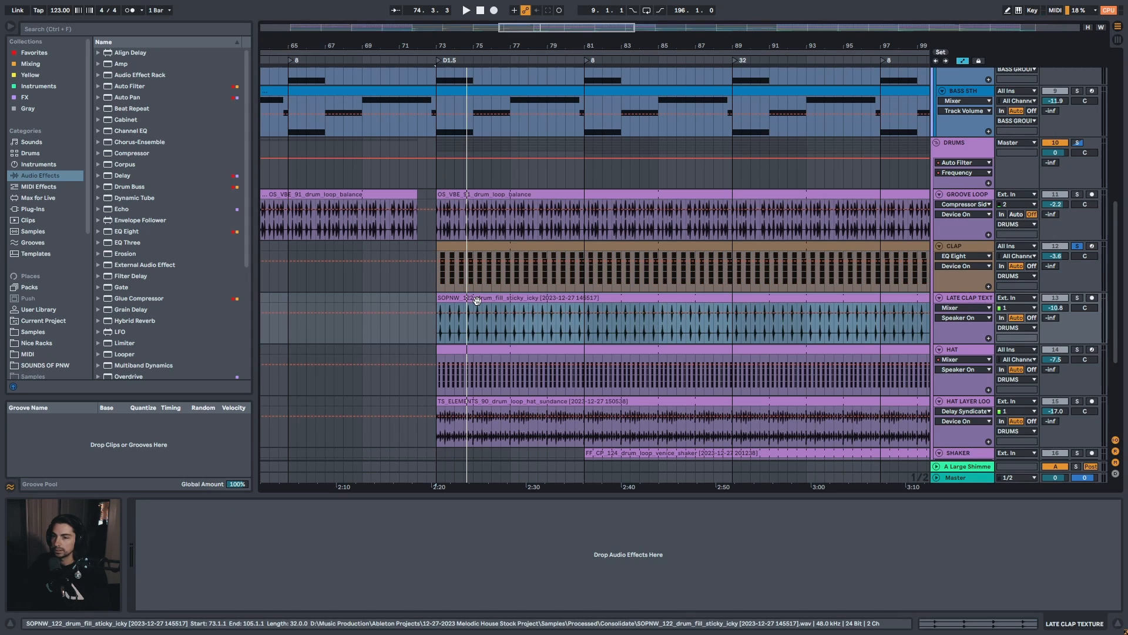
pyautogui.moveTo(448, 46); pyautogui.dragTo(449, 71)
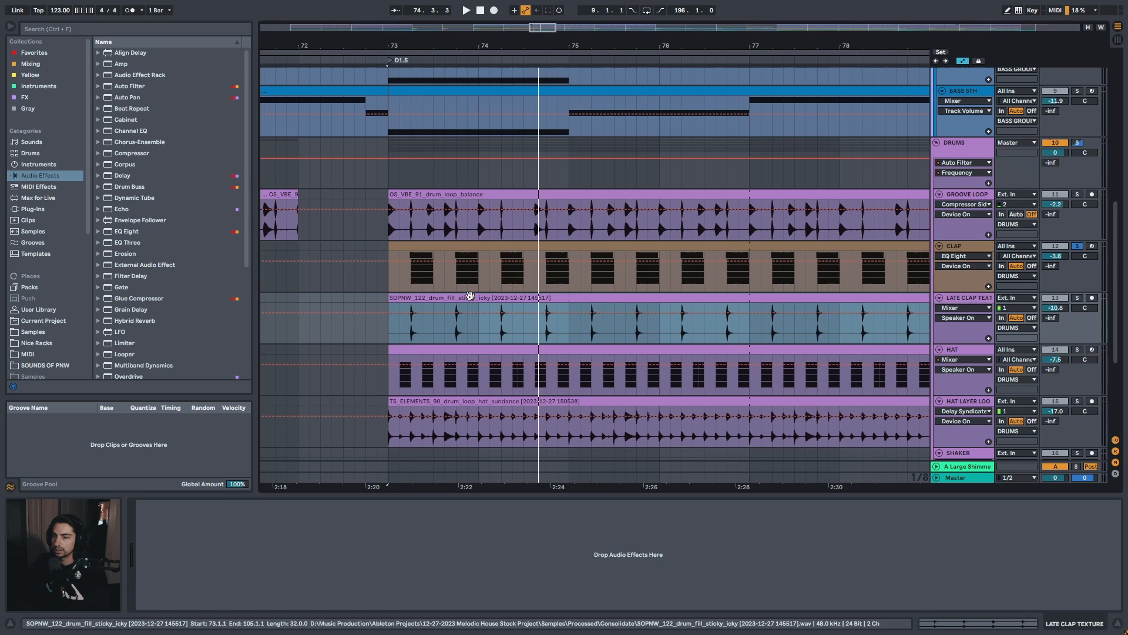
pyautogui.moveTo(396, 46); pyautogui.dragTo(299, 86)
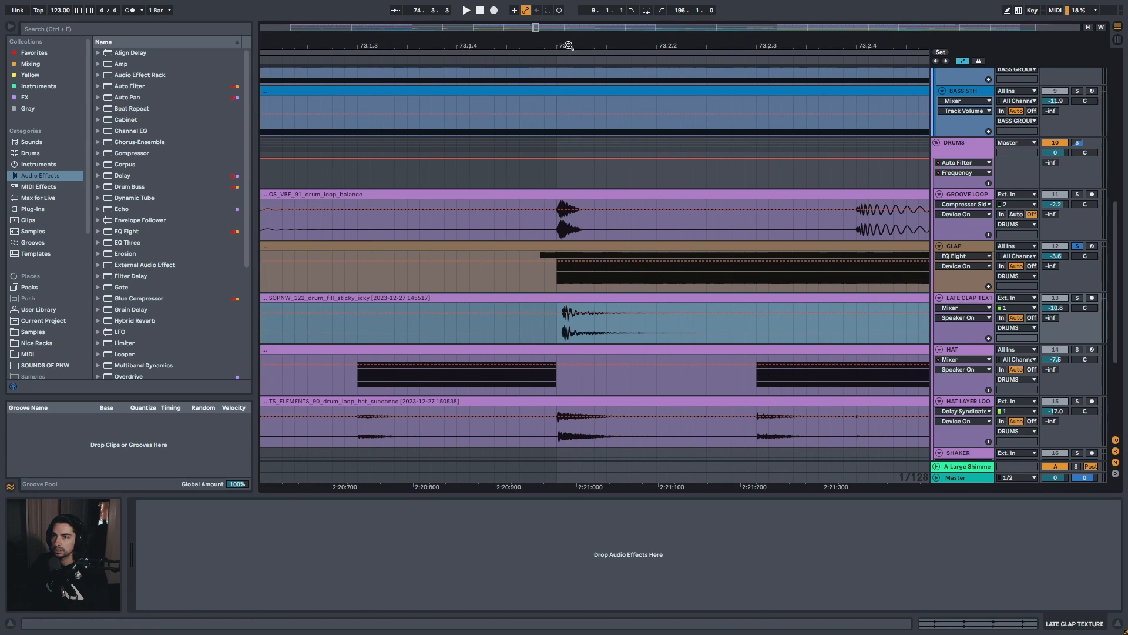
pyautogui.moveTo(568, 45); pyautogui.dragTo(425, 36)
# Solo LATE CLAP TEXTURE and play it from D1.5, adding the CLAP track to the solo during playback
pyautogui.click(1077, 298)
pyautogui.press('space')
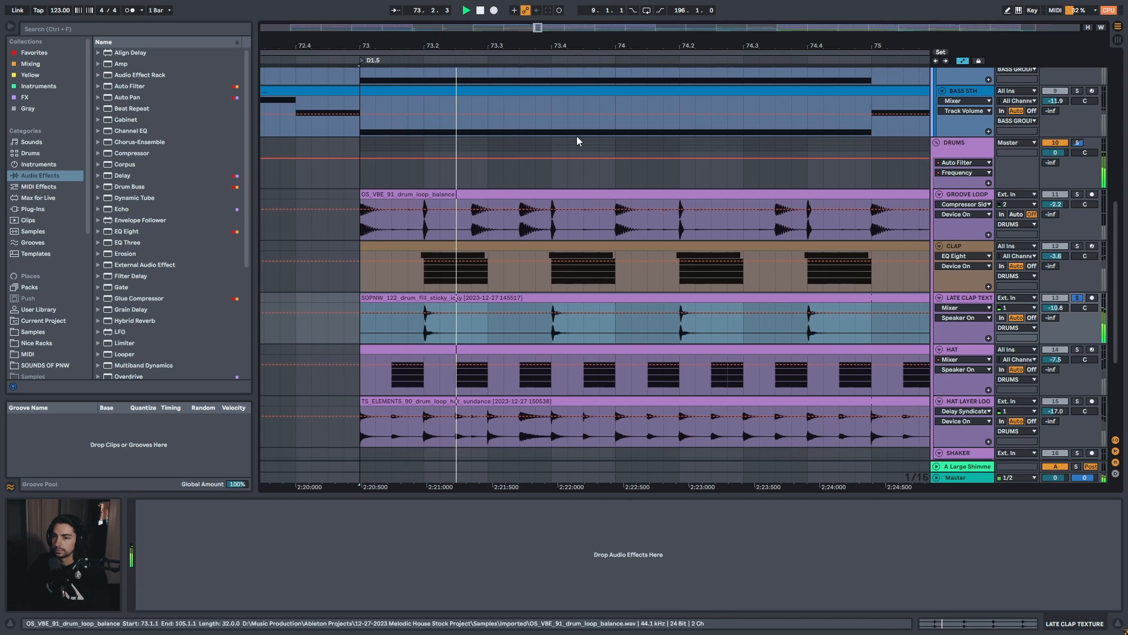
pyautogui.press('-')
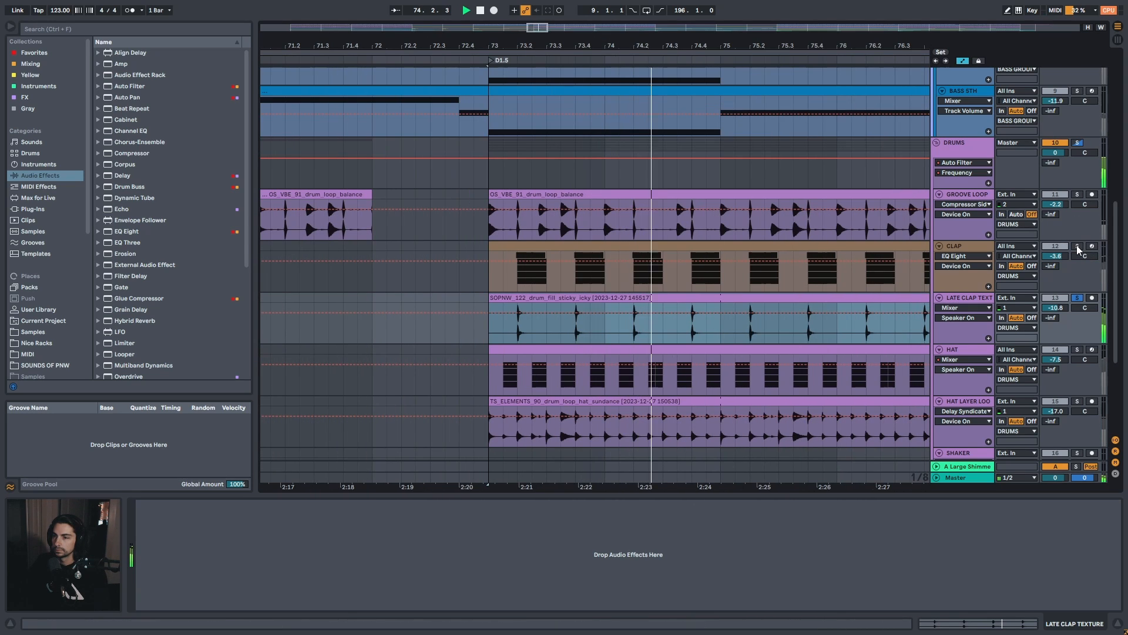
pyautogui.click(1078, 247)
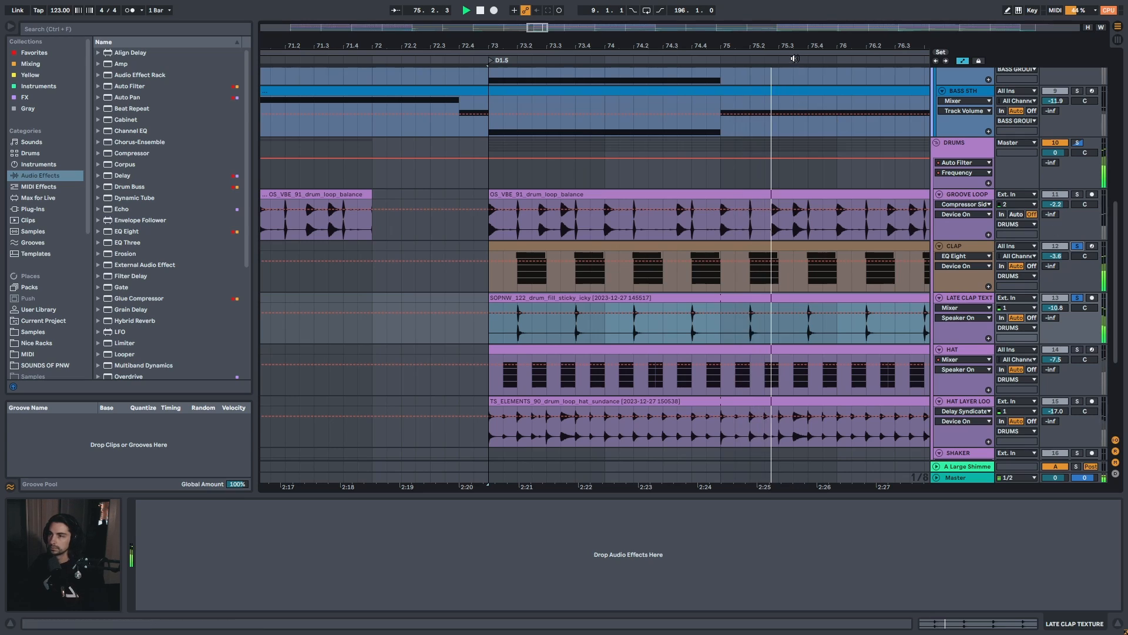
pyautogui.press('-')
pyautogui.press('-')
pyautogui.press('-')
pyautogui.press('-')
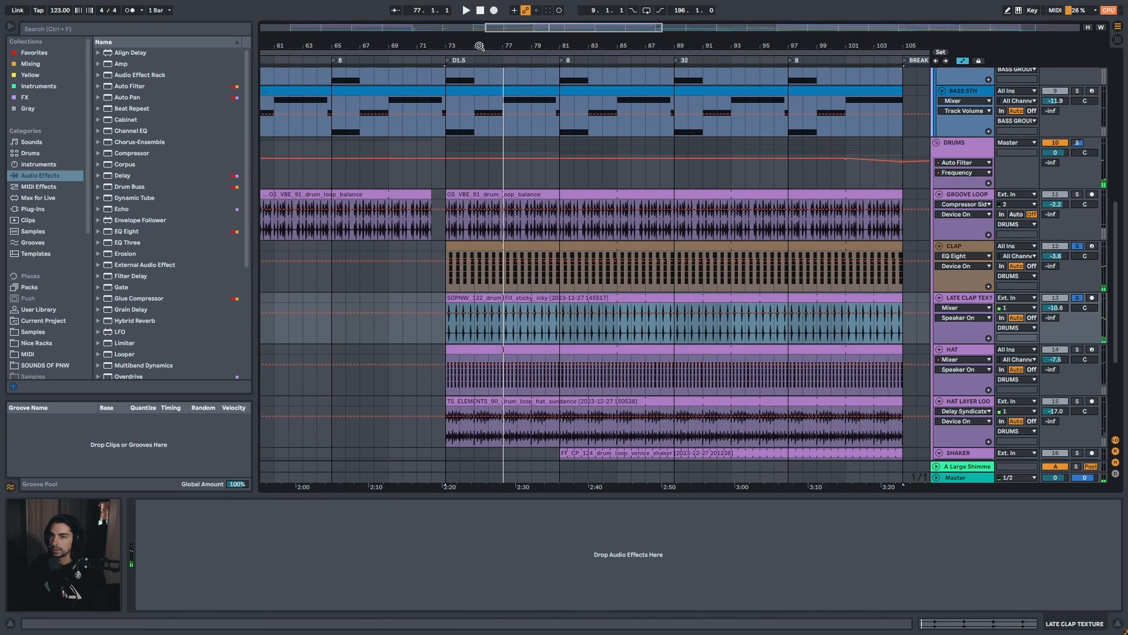
# Select the HAT clip from bar 73 to 105 and view the Drum Rack at the start of its device chain
pyautogui.moveTo(479, 46); pyautogui.dragTo(483, 46)
pyautogui.click(975, 353)
pyautogui.click(490, 352)
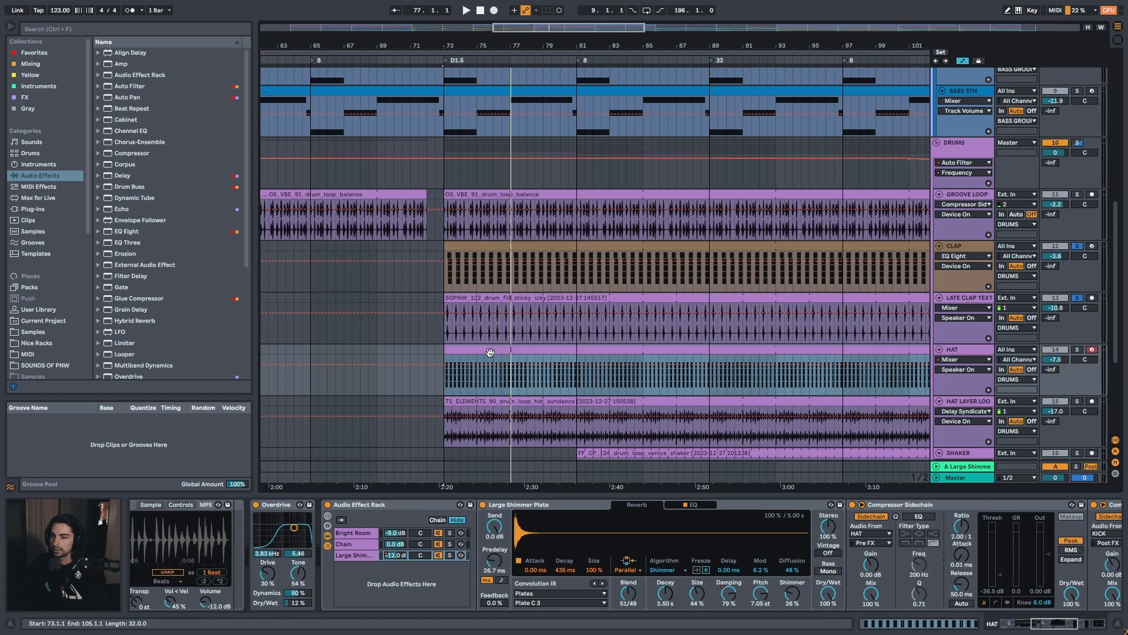
pyautogui.moveTo(458, 46); pyautogui.dragTo(464, 71)
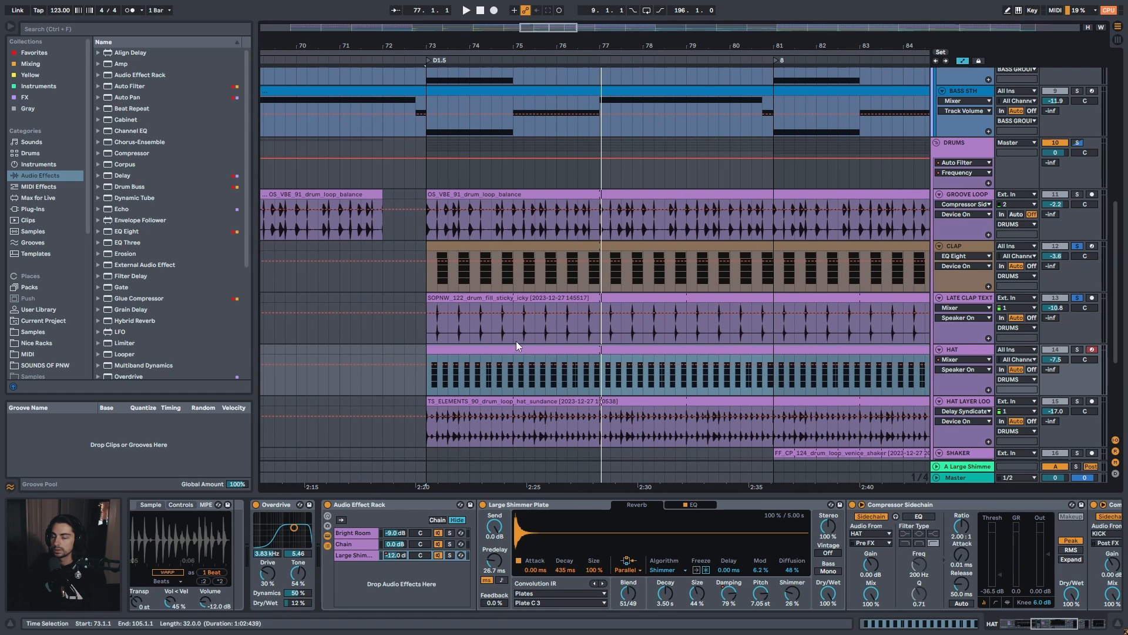
pyautogui.moveTo(1034, 627); pyautogui.dragTo(987, 625)
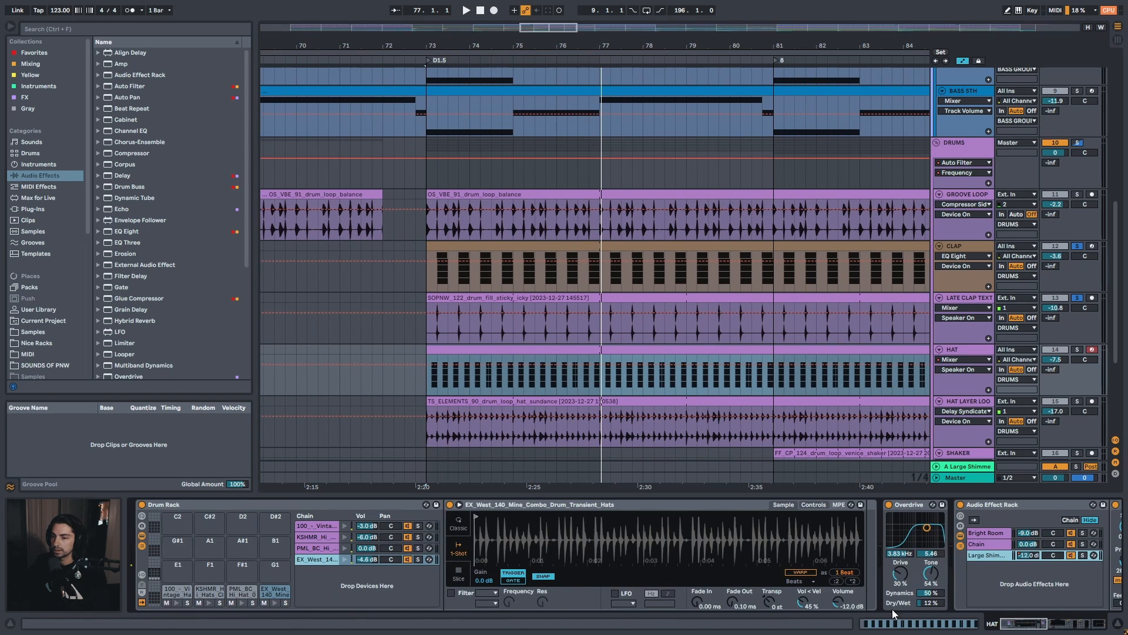
# Solo the HAT track and play its layered pattern from D1.5
pyautogui.click(981, 350)
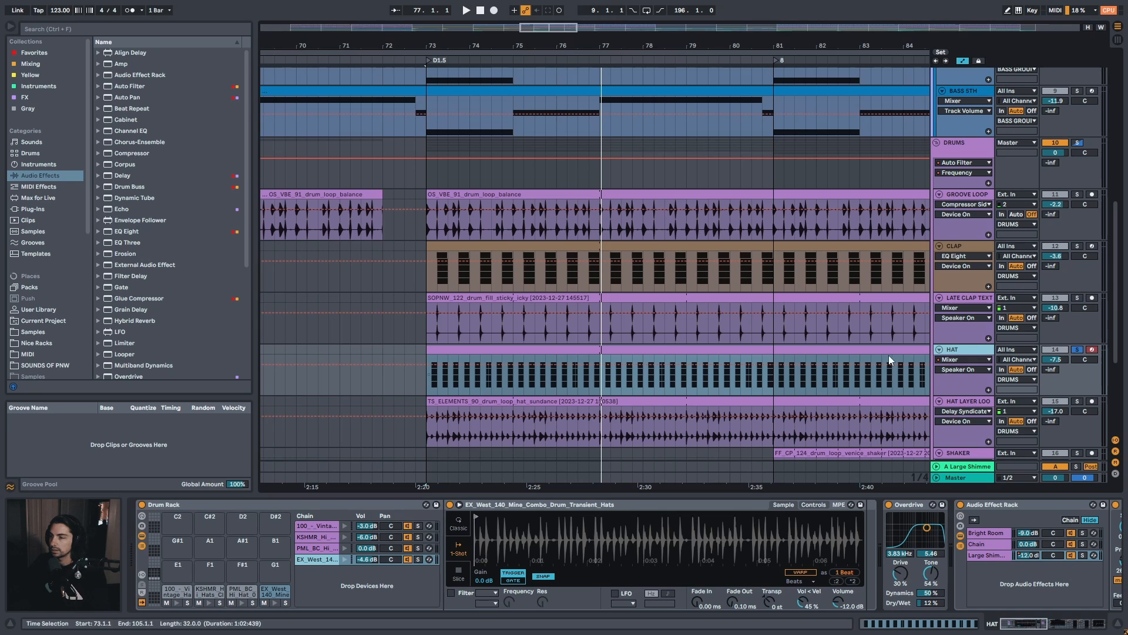
pyautogui.moveTo(1032, 625)
pyautogui.mouseDown()
pyautogui.moveTo(1060, 625)
pyautogui.moveTo(1028, 625)
pyautogui.mouseUp()
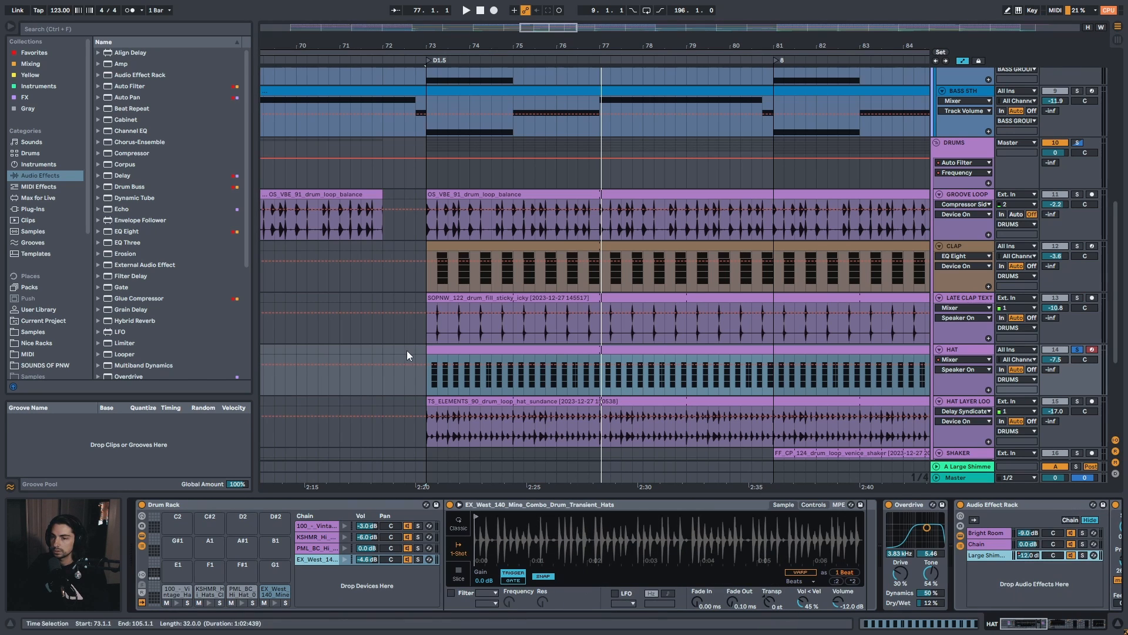
pyautogui.press('space')
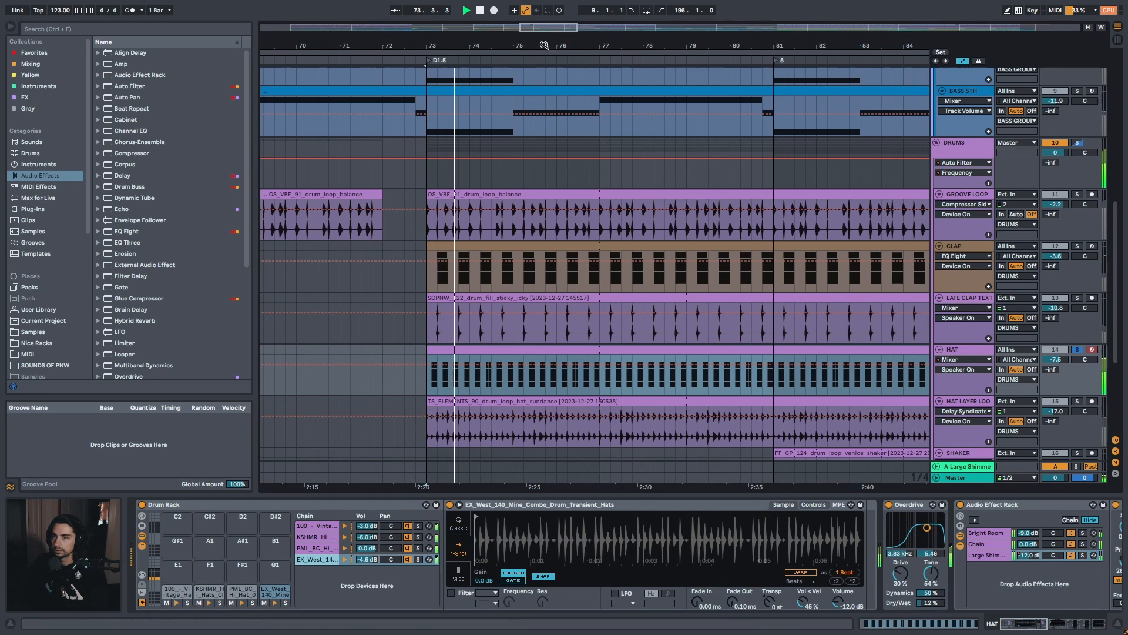
# Open the HAT MIDI clip during playback and examine the doubled sixteenth hits just before 4.3
pyautogui.moveTo(544, 45); pyautogui.dragTo(578, 93)
pyautogui.doubleClick(471, 352)
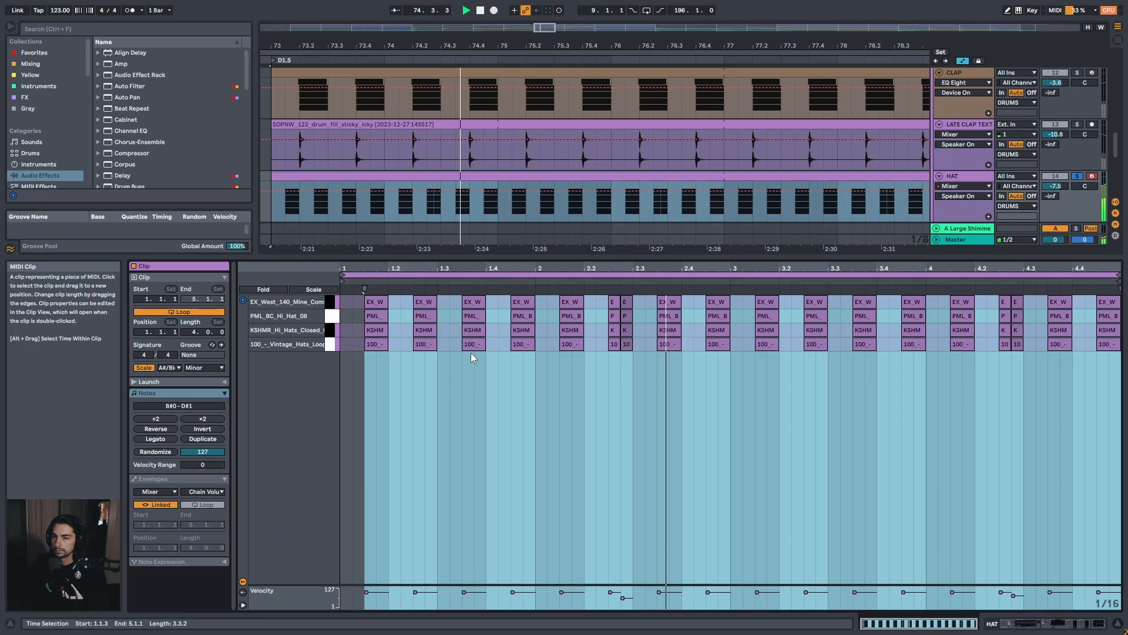
pyautogui.click(718, 395)
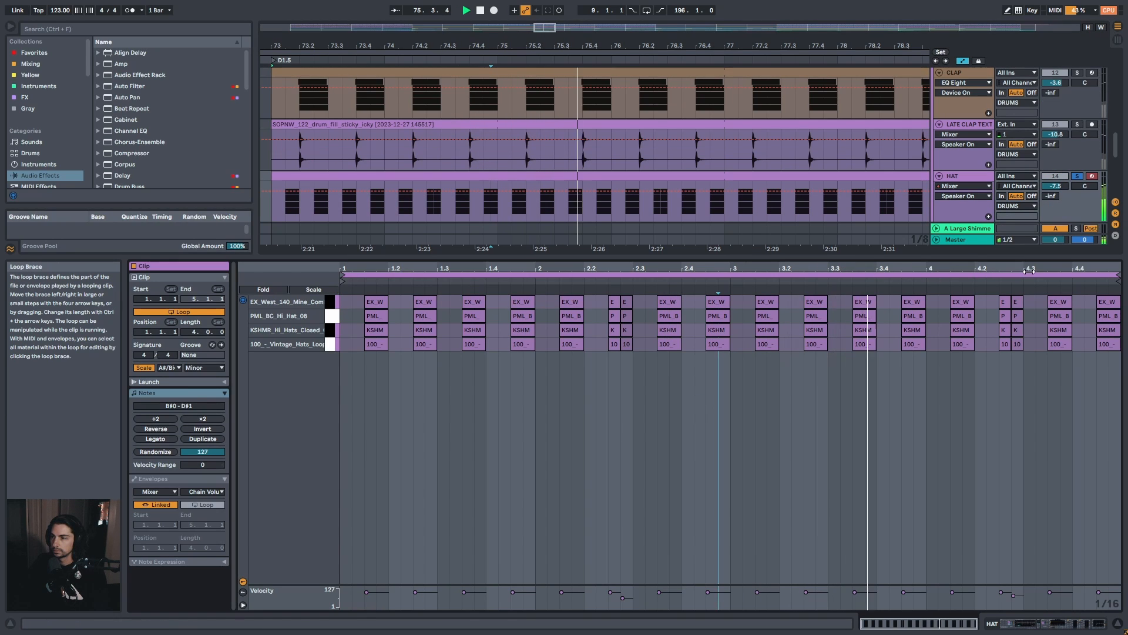
pyautogui.moveTo(1029, 271); pyautogui.dragTo(848, 353)
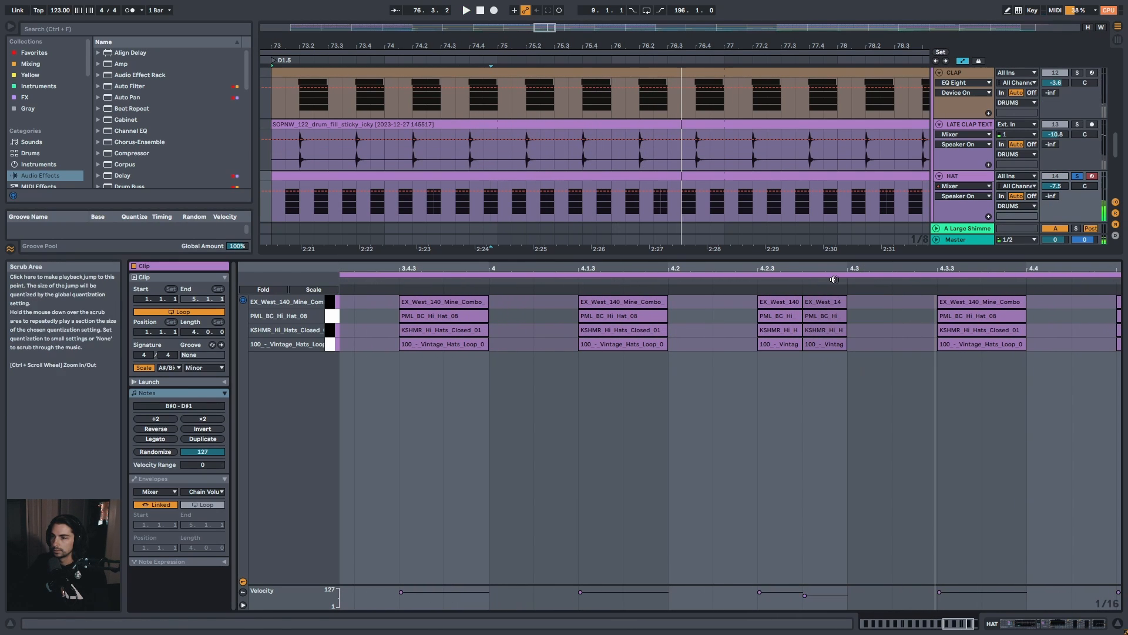
pyautogui.moveTo(836, 269); pyautogui.dragTo(910, 230)
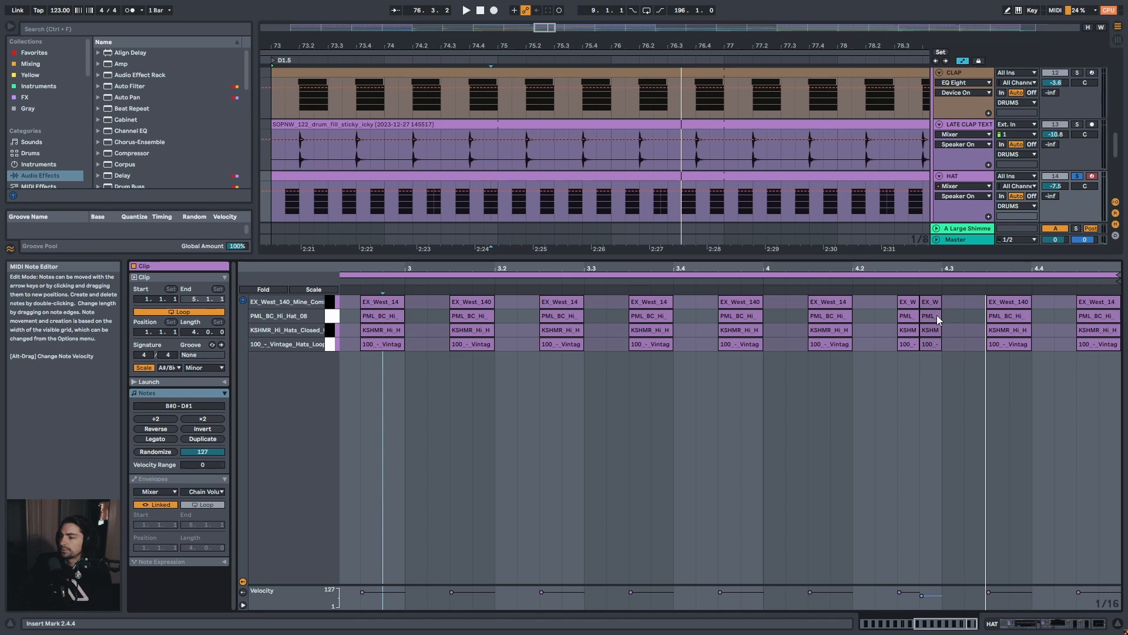
# Examine the doubled hat hits at 2.2.3 and 2.2.4 and their velocities in the HAT clip
pyautogui.click(523, 275)
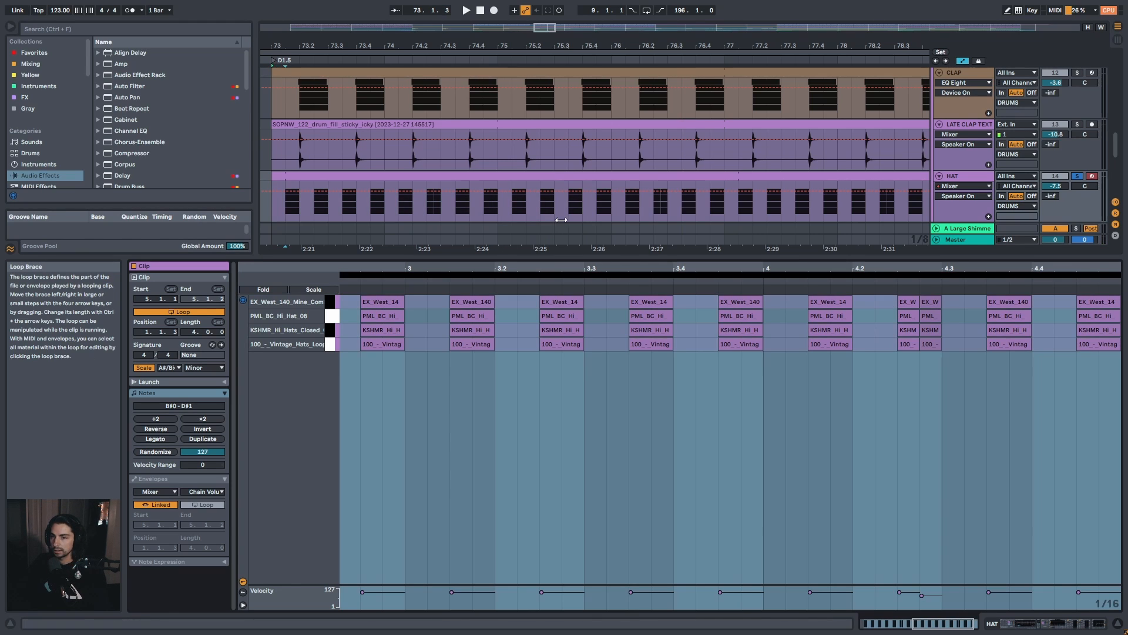
pyautogui.moveTo(526, 268); pyautogui.dragTo(527, 217)
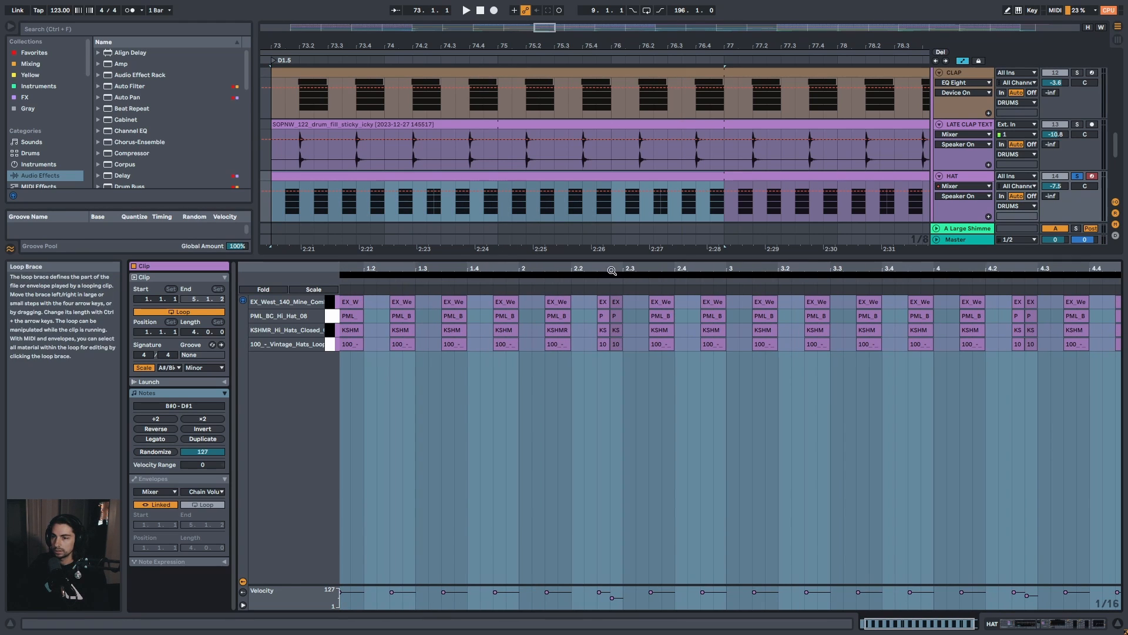
pyautogui.moveTo(631, 269); pyautogui.dragTo(620, 353)
pyautogui.moveTo(616, 266); pyautogui.dragTo(607, 347)
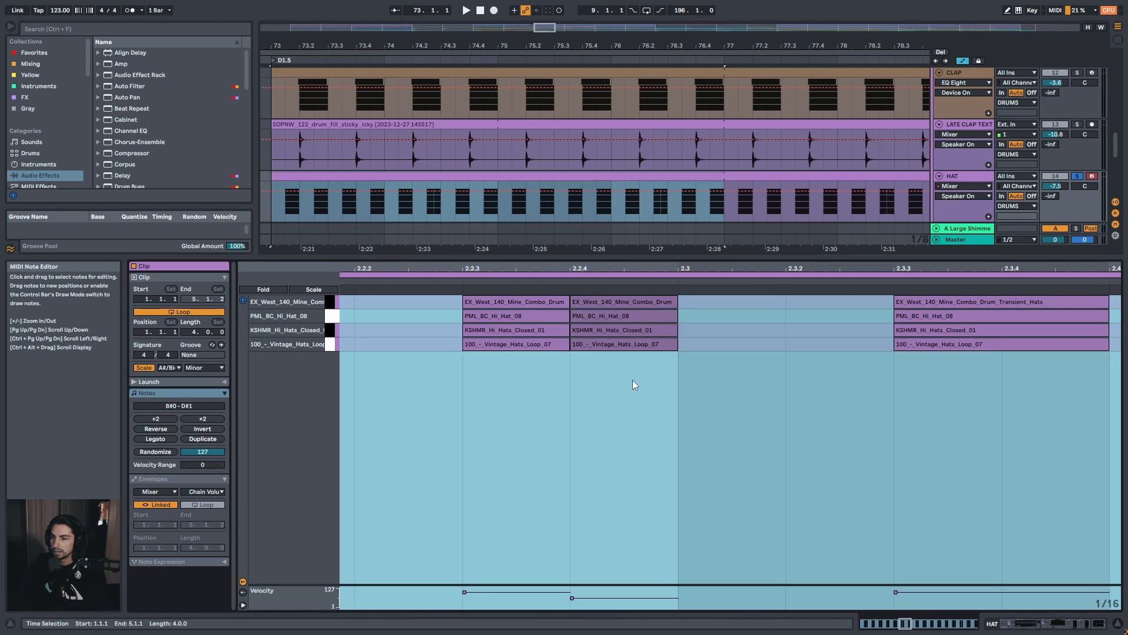
pyautogui.click(650, 347)
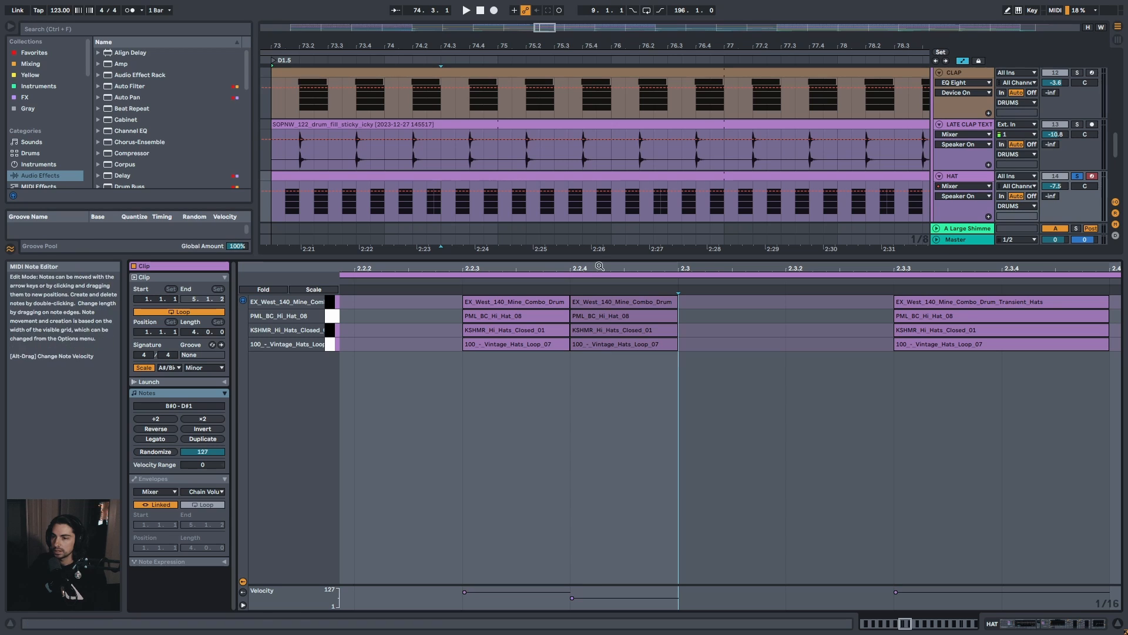
pyautogui.moveTo(587, 268); pyautogui.dragTo(592, 250)
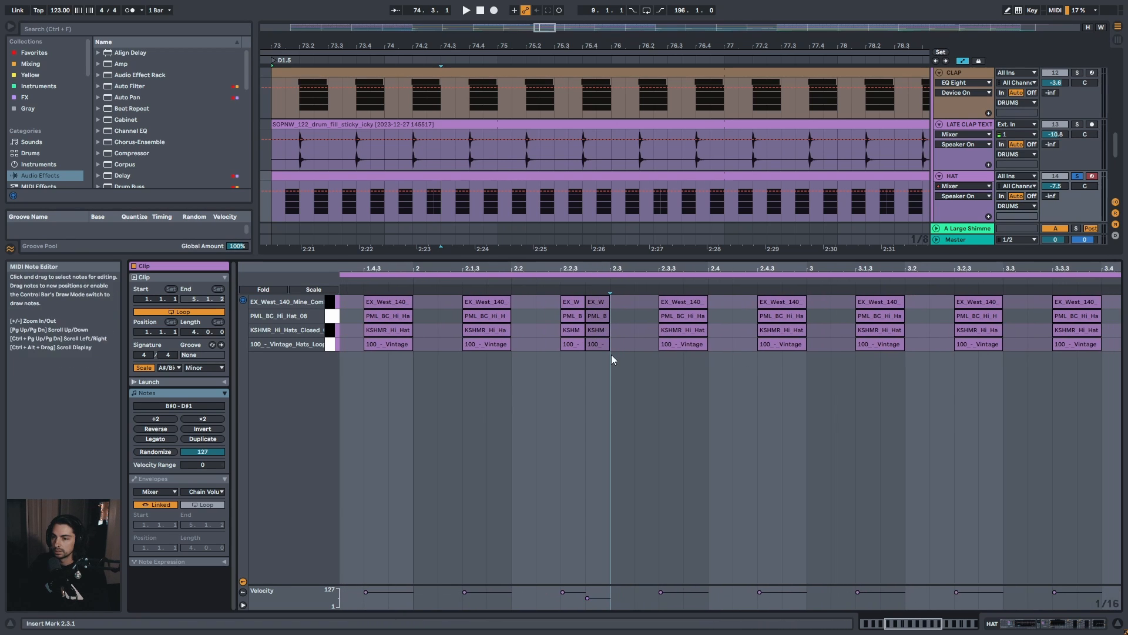
# Audition the doubled hat hit with the four stacked notes at 2.2.4 raised to velocity 100, and again at their original softer velocity
pyautogui.click(547, 275)
pyautogui.moveTo(611, 372); pyautogui.dragTo(586, 292)
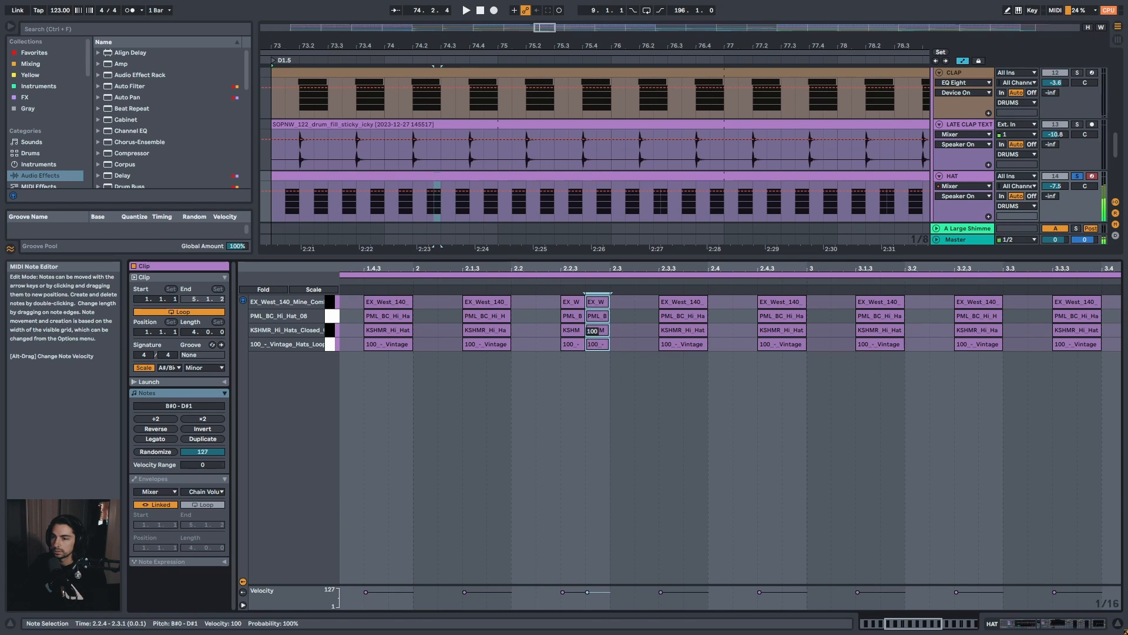
pyautogui.click(546, 282)
pyautogui.press('space')
pyautogui.click(545, 282)
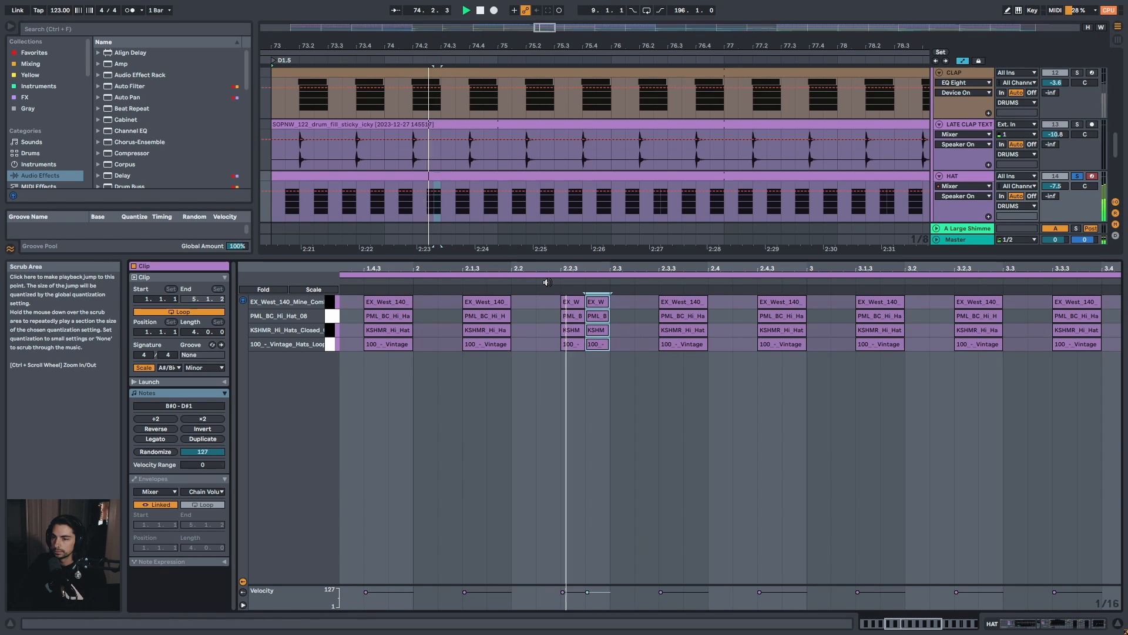
pyautogui.press('space')
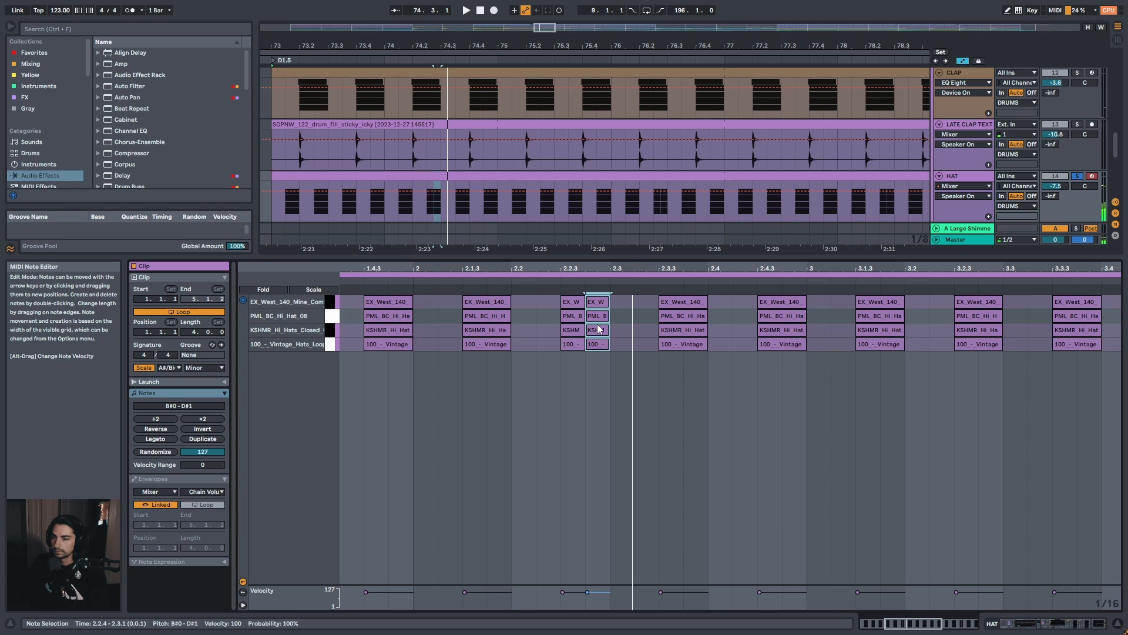
pyautogui.click(553, 283)
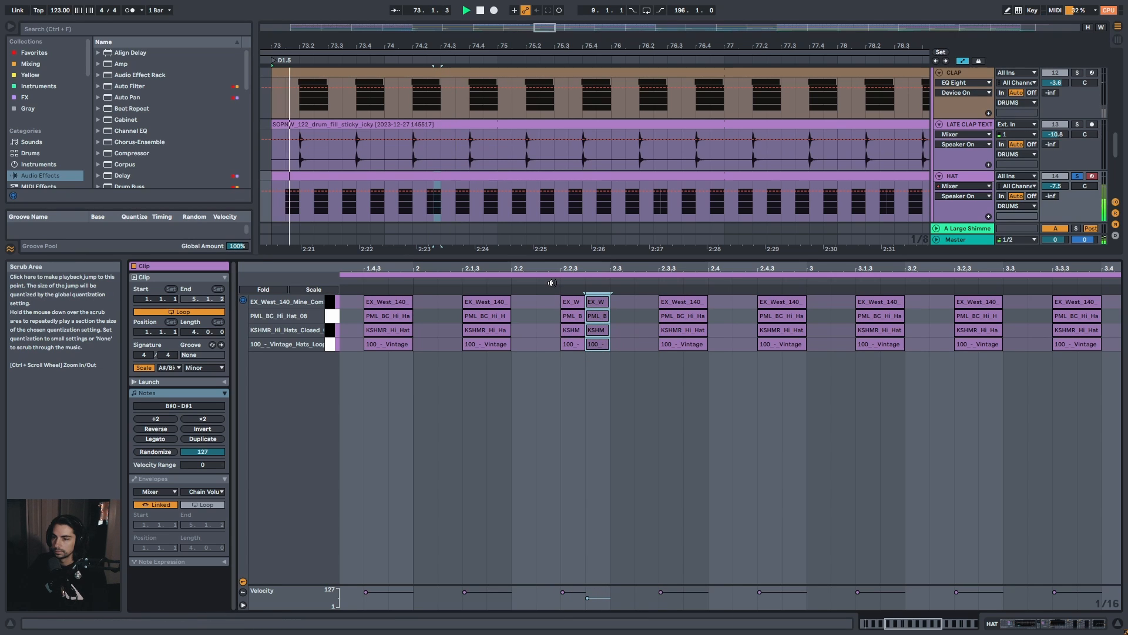
# Show the HAT track's Drum Rack and play from D1.5 with only the 100_-_Vintage hats chain soloed
pyautogui.press('space')
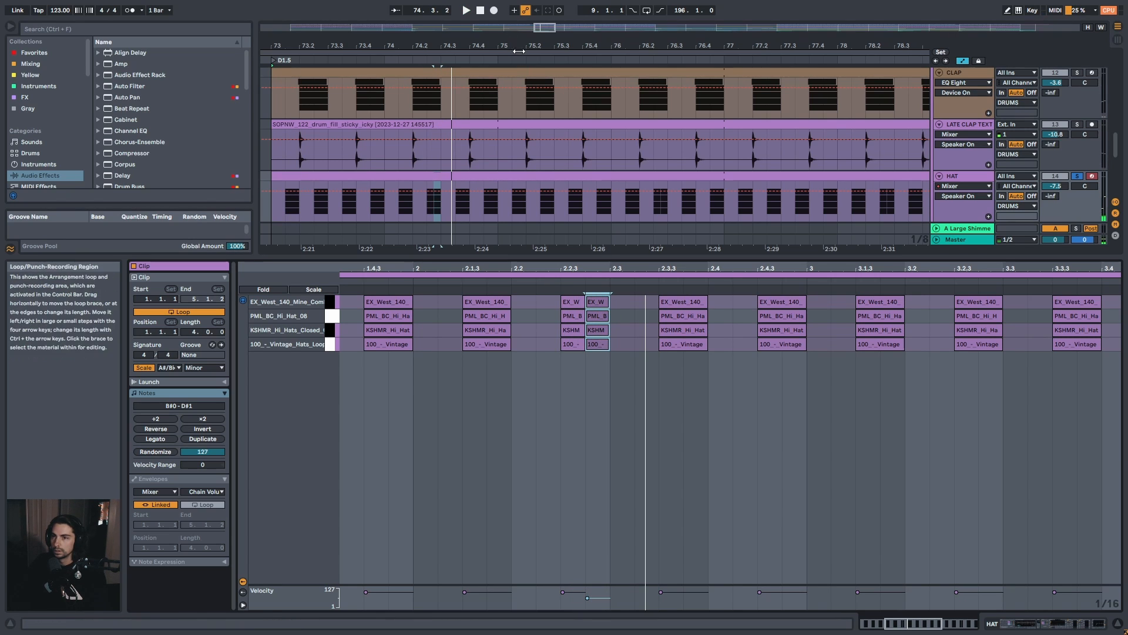
pyautogui.moveTo(522, 45)
pyautogui.mouseDown()
pyautogui.moveTo(524, 18)
pyautogui.moveTo(532, 40)
pyautogui.mouseUp()
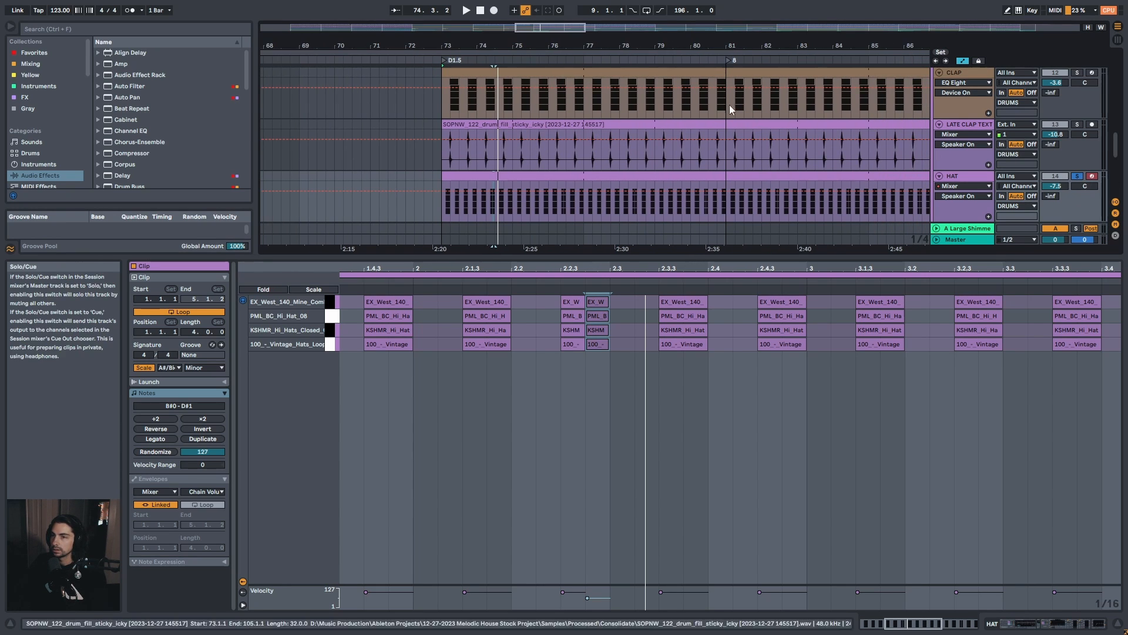
pyautogui.click(948, 201)
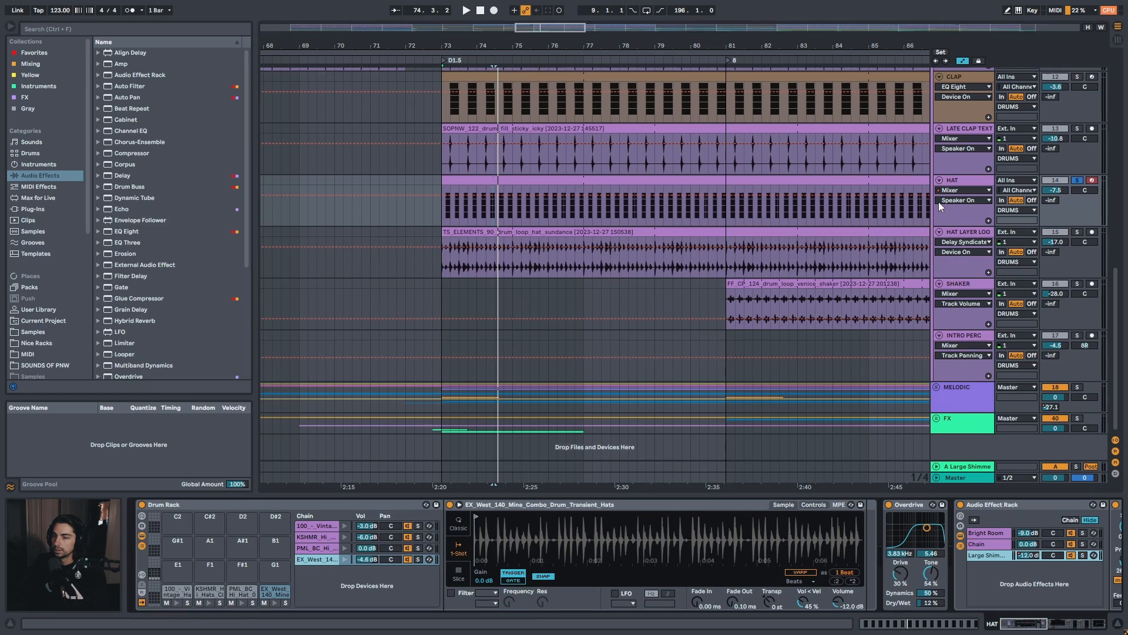
pyautogui.click(319, 526)
pyautogui.click(418, 527)
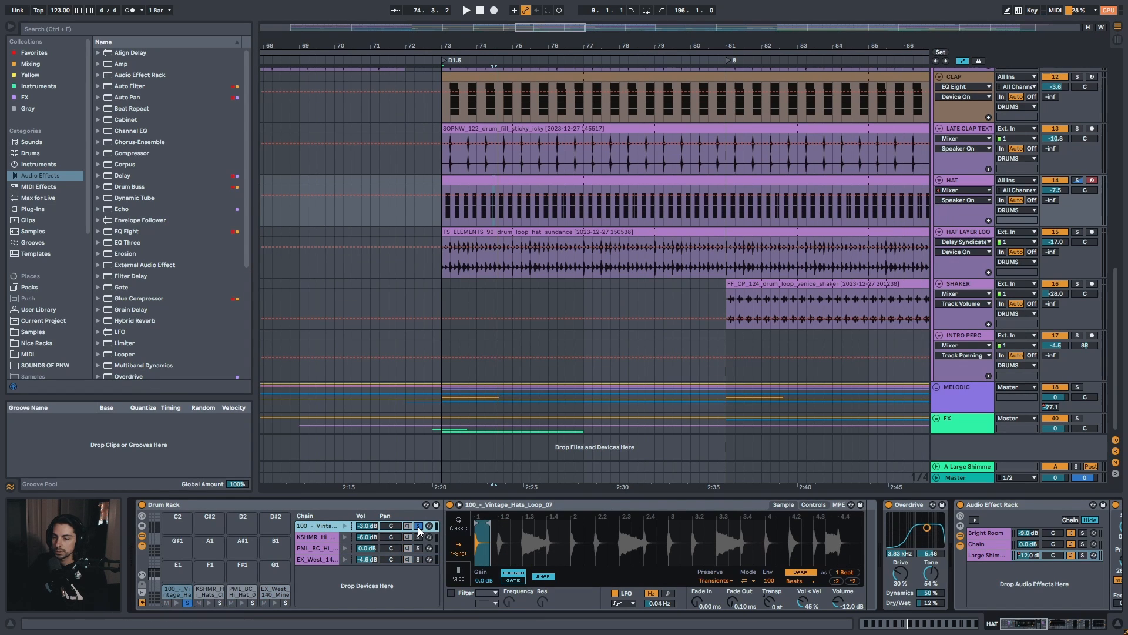
pyautogui.press('space')
pyautogui.press('space')
pyautogui.click(992, 184)
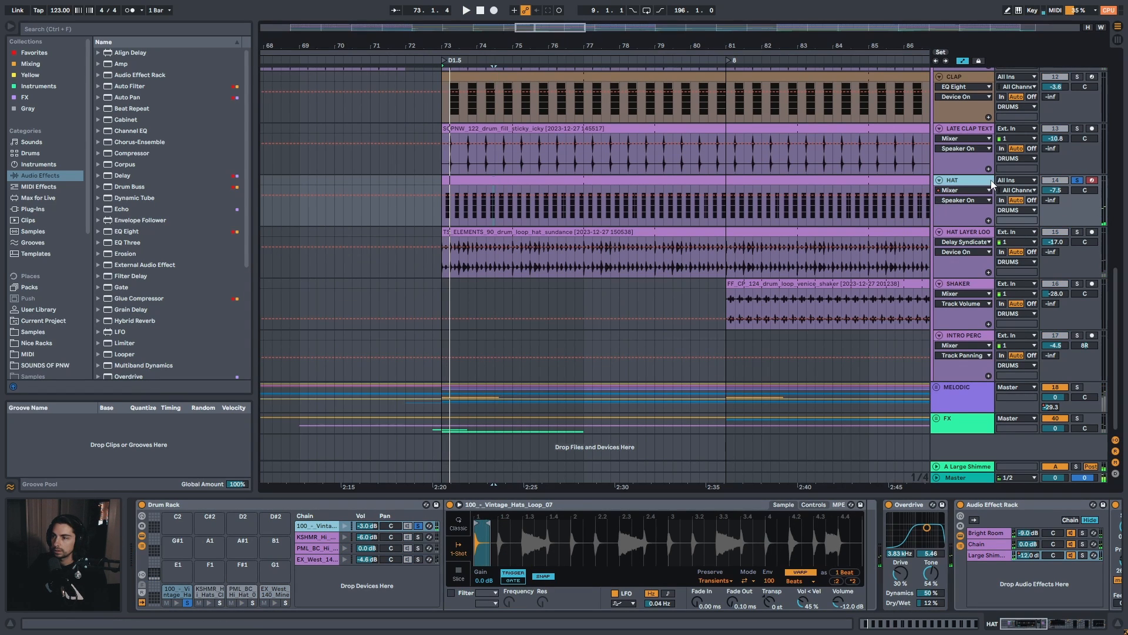
pyautogui.press('space')
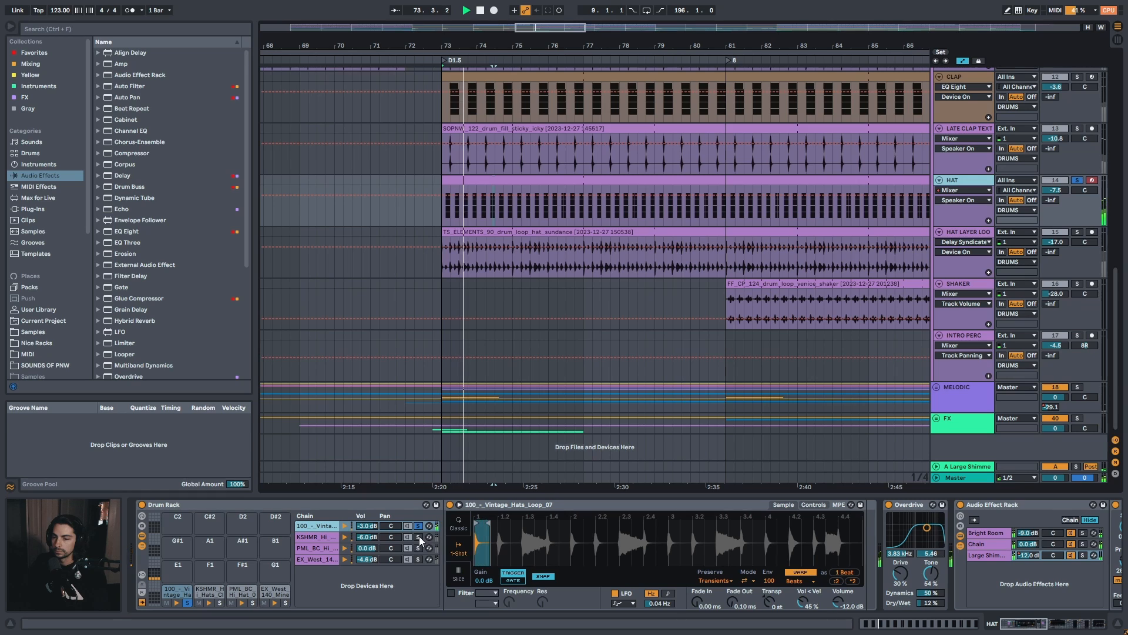
# Add the KSHMR, PML_BC and EX_West hat chains to the solo one after another during playback
pyautogui.click(418, 537)
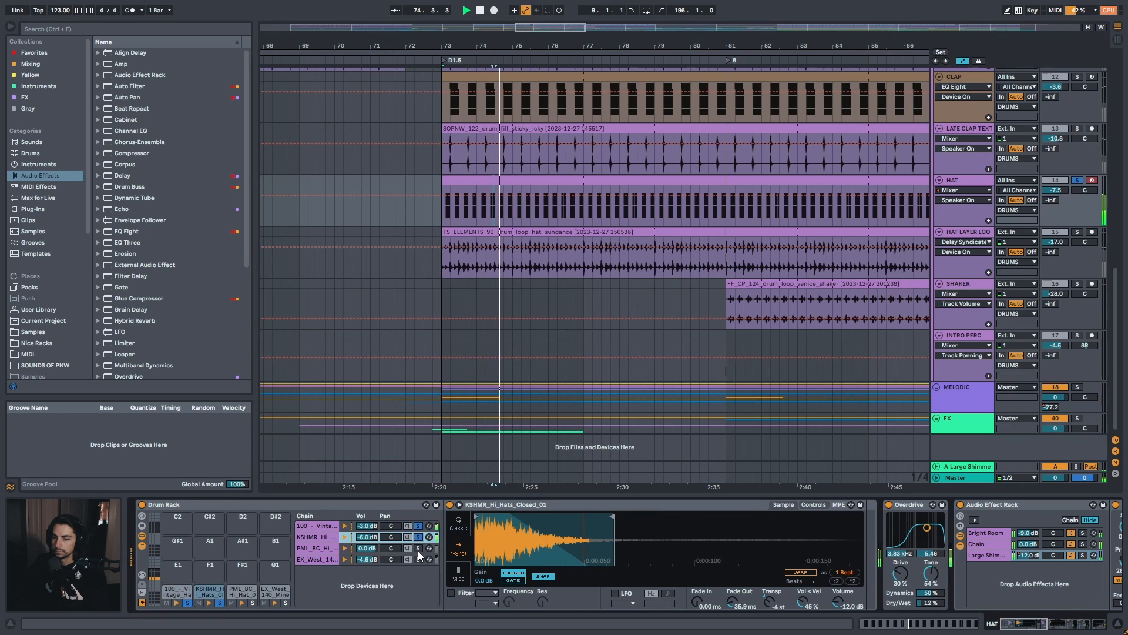
pyautogui.click(419, 548)
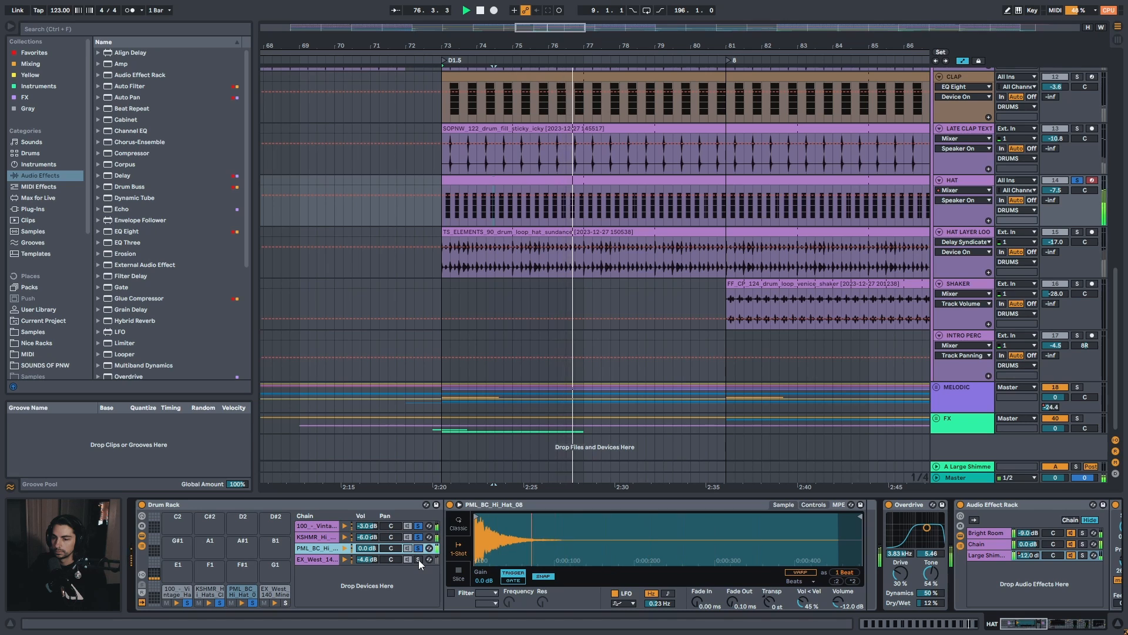
pyautogui.click(418, 560)
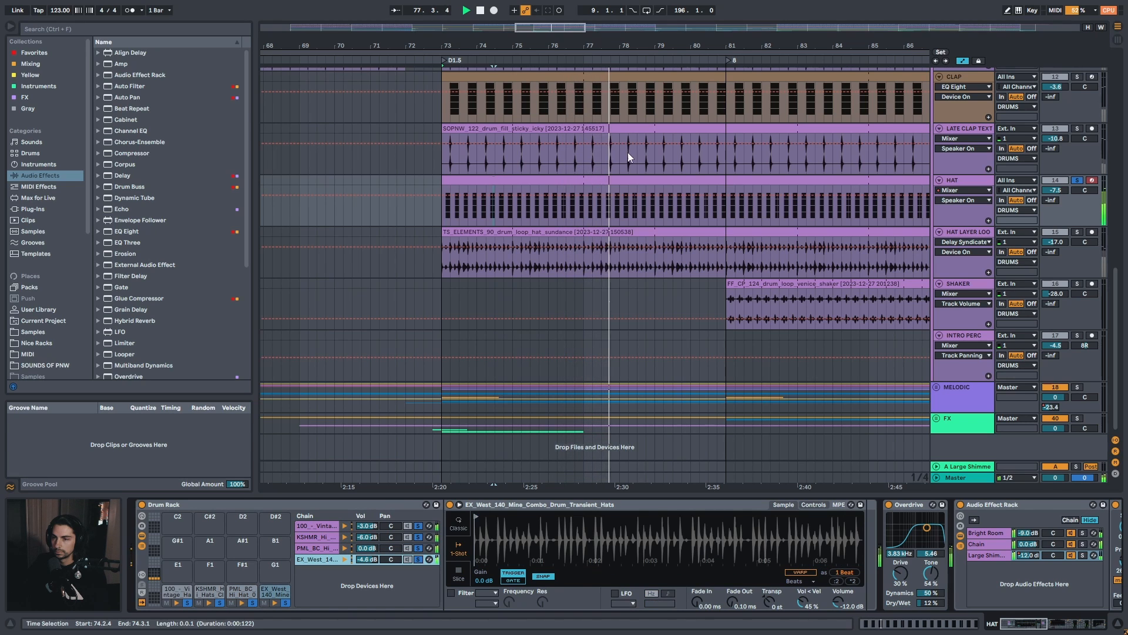
pyautogui.press('space')
# Audition the EX_West_140 chain alone from D1.5, examine its sample waveform, and clear the chain solo
pyautogui.moveTo(645, 46); pyautogui.dragTo(646, 40)
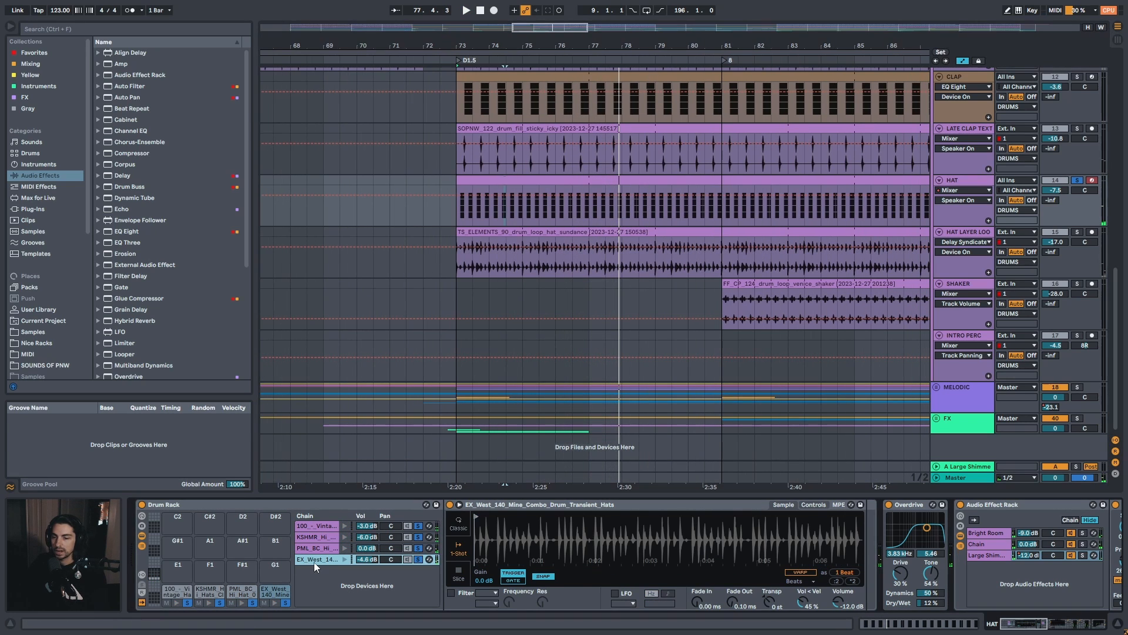
pyautogui.moveTo(629, 44); pyautogui.dragTo(570, 43)
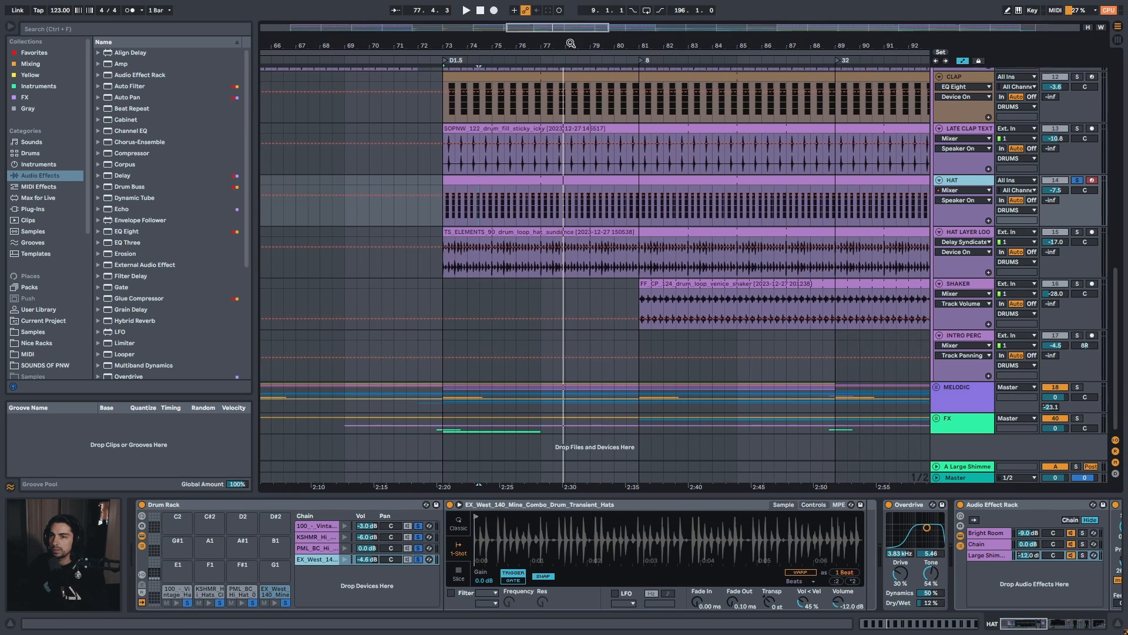
pyautogui.click(418, 560)
pyautogui.press('space')
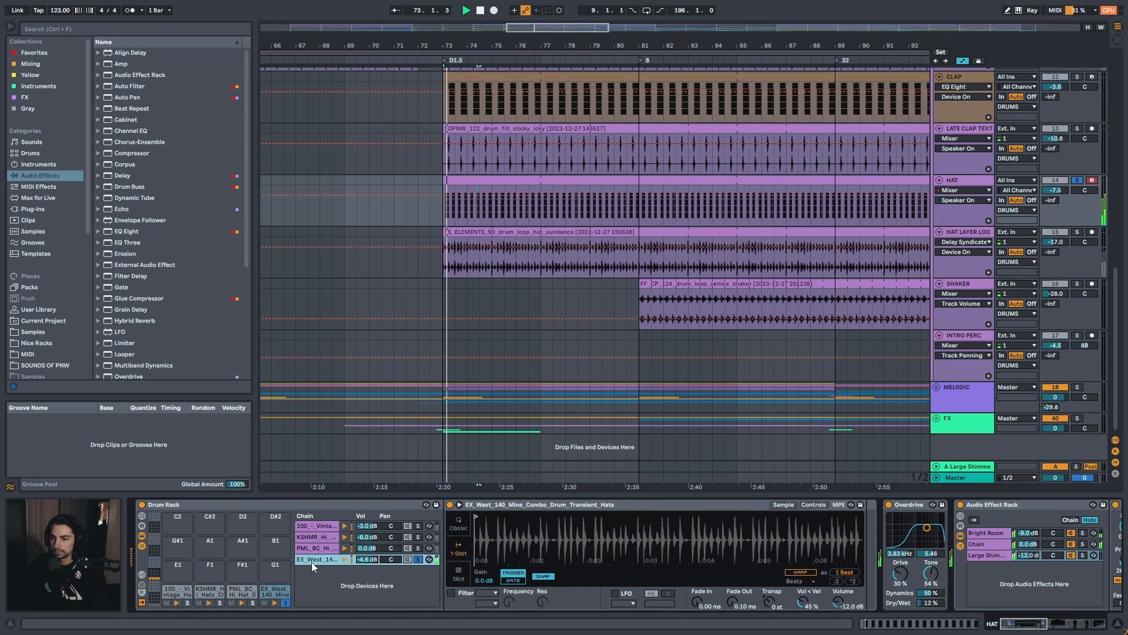
pyautogui.moveTo(489, 533); pyautogui.dragTo(612, 605)
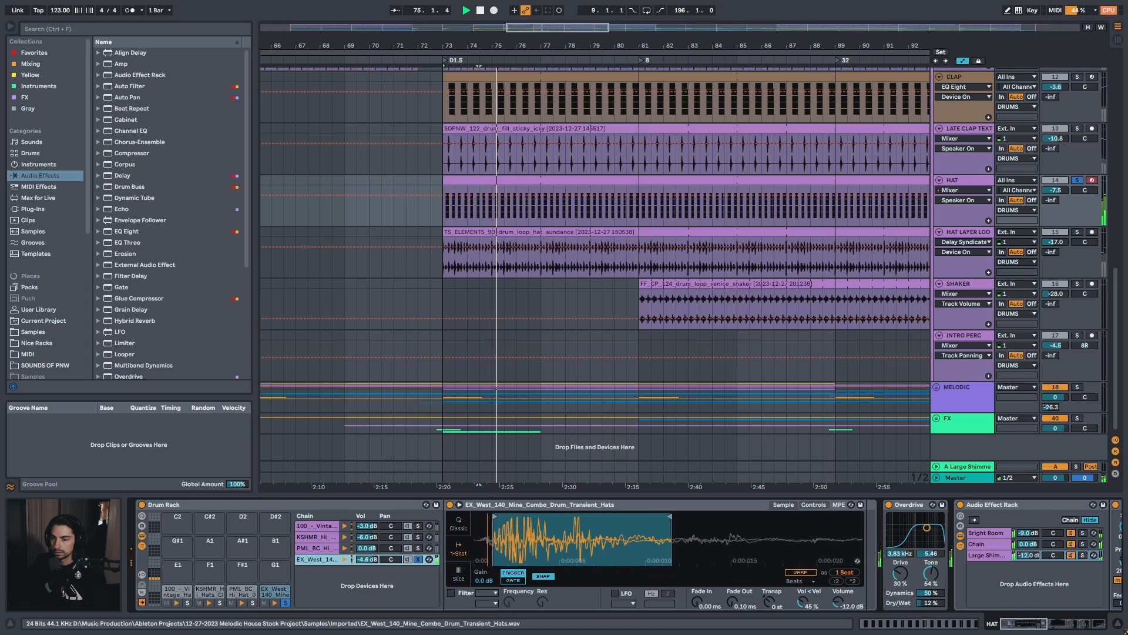
pyautogui.moveTo(552, 547); pyautogui.dragTo(553, 464)
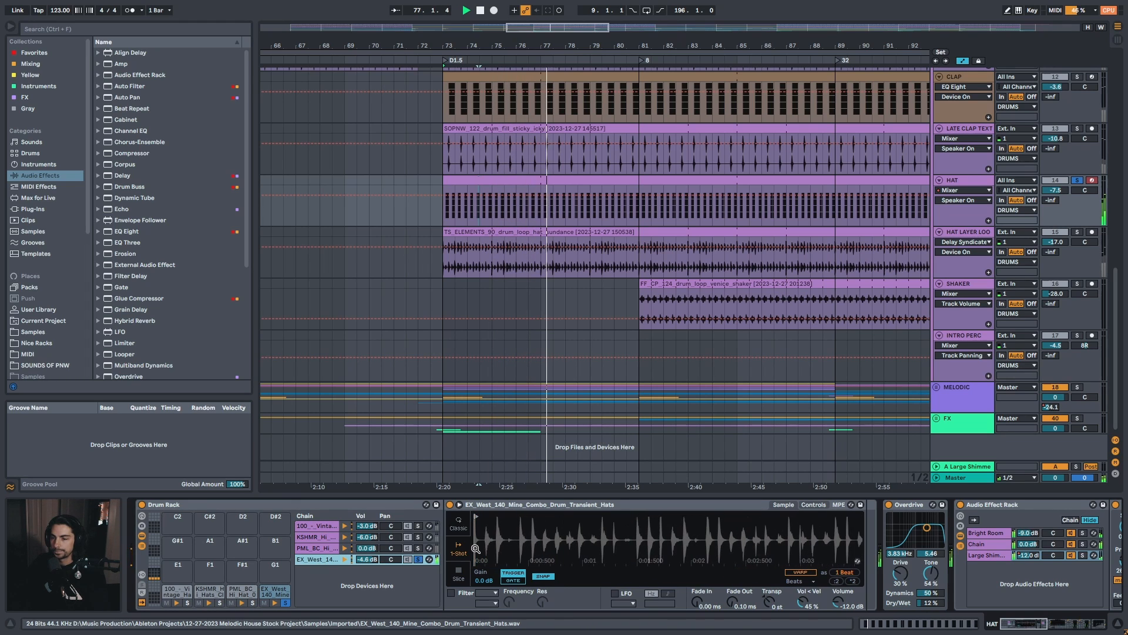
pyautogui.click(417, 559)
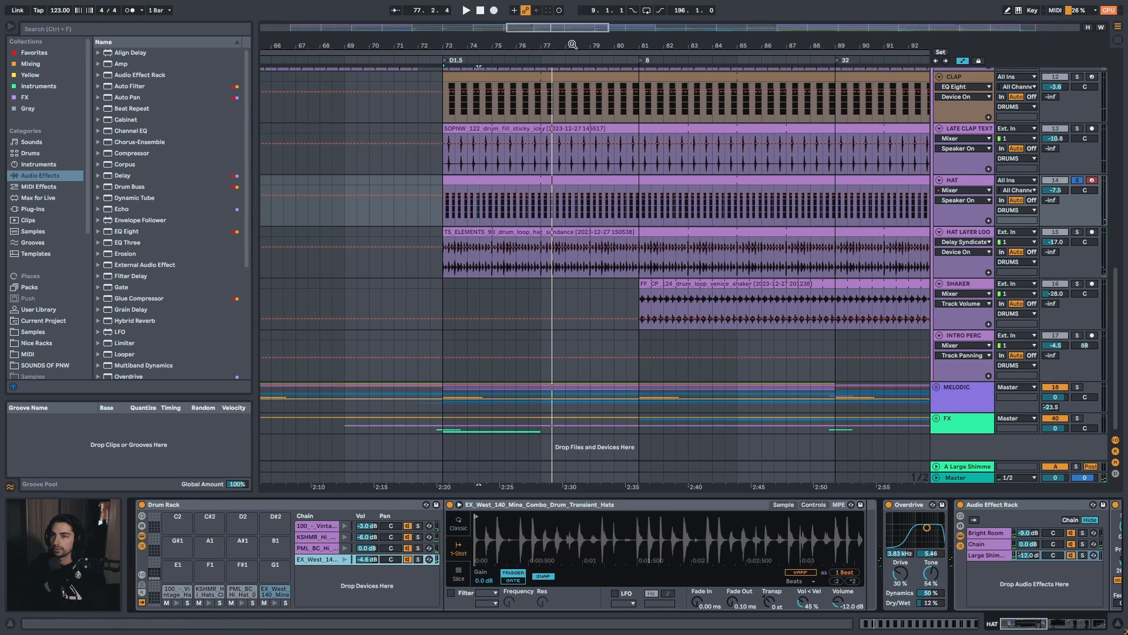
pyautogui.moveTo(573, 48)
pyautogui.mouseDown()
pyautogui.moveTo(541, 44)
pyautogui.moveTo(558, 53)
pyautogui.mouseUp()
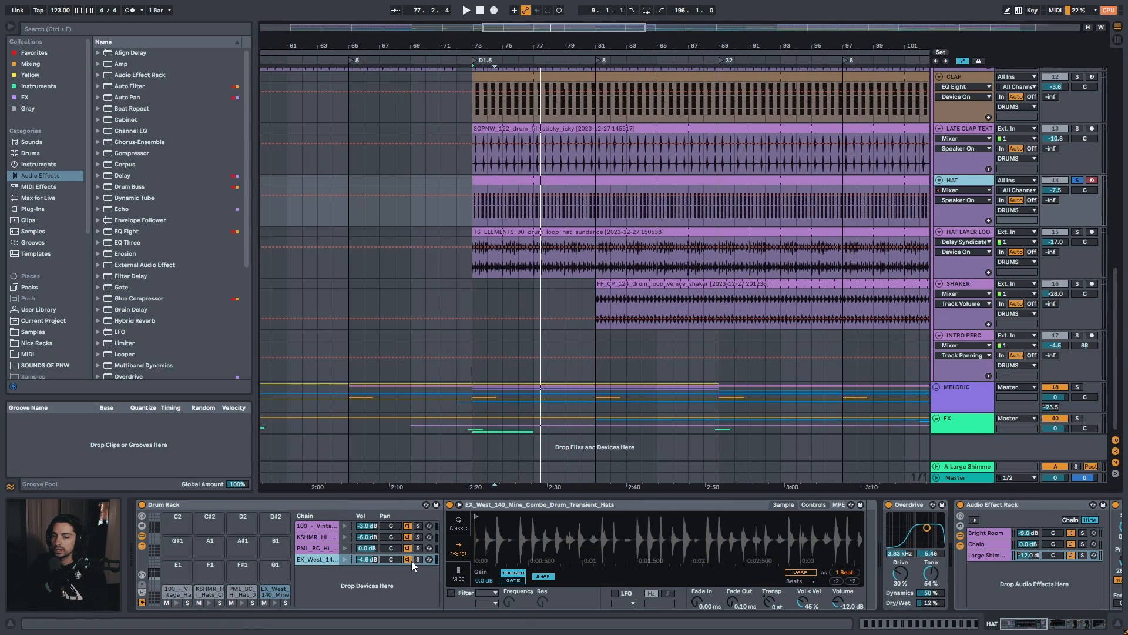
pyautogui.moveTo(504, 545); pyautogui.dragTo(524, 534)
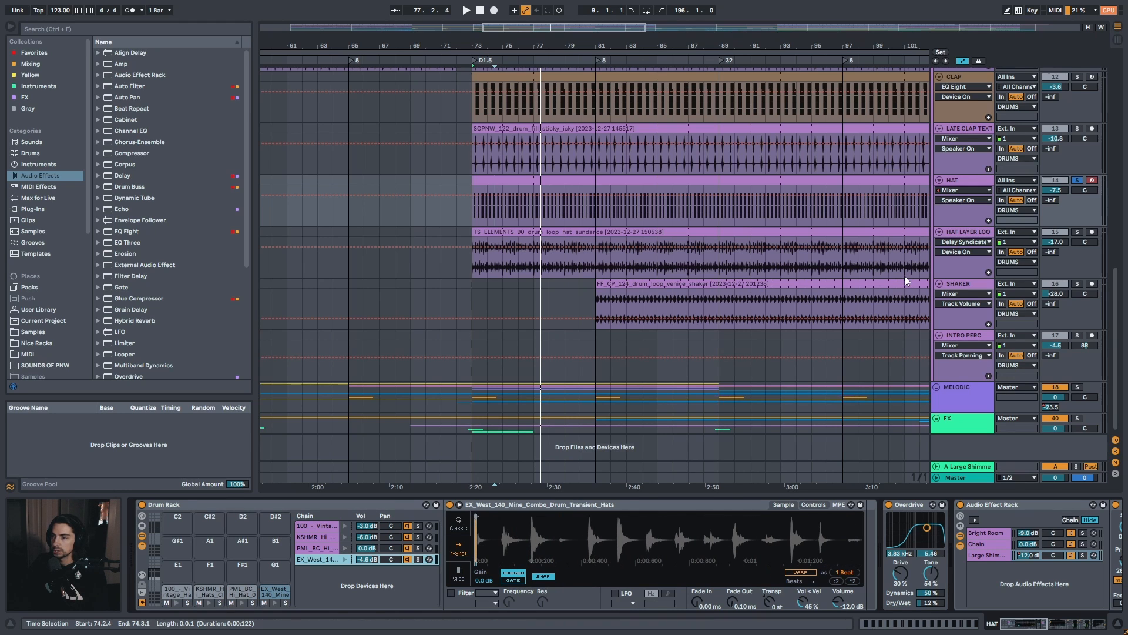
pyautogui.moveTo(652, 46); pyautogui.dragTo(622, 42)
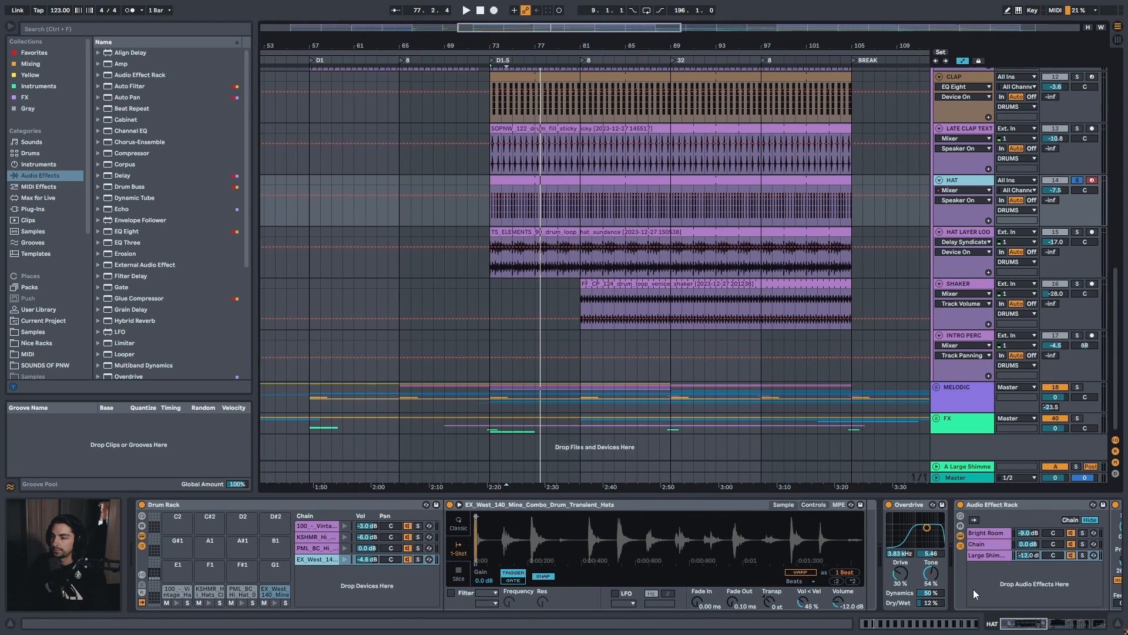
# Play the HAT track from D1.5 and compare its sound with the Overdrive bypassed and enabled
pyautogui.click(988, 554)
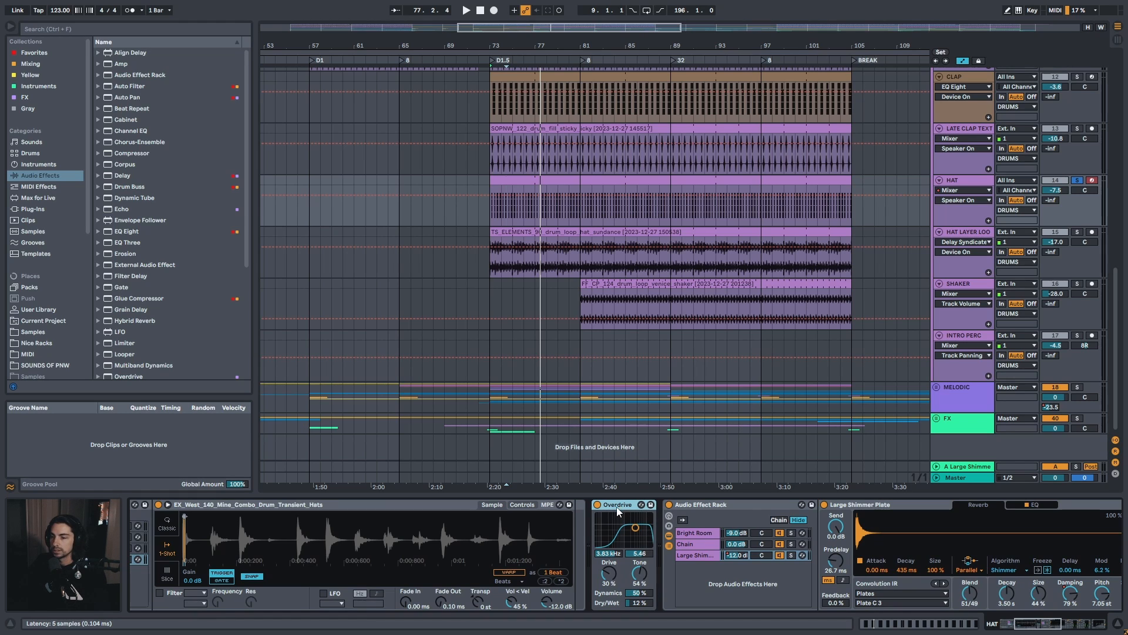
pyautogui.moveTo(1059, 633); pyautogui.dragTo(1011, 627)
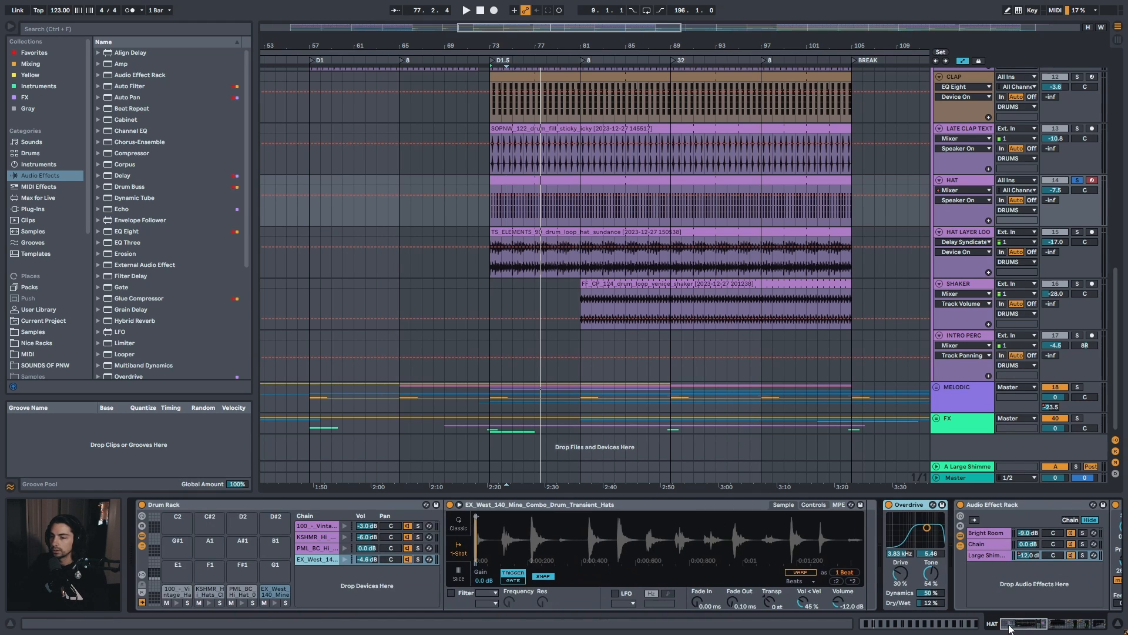
pyautogui.click(889, 504)
pyautogui.press('space')
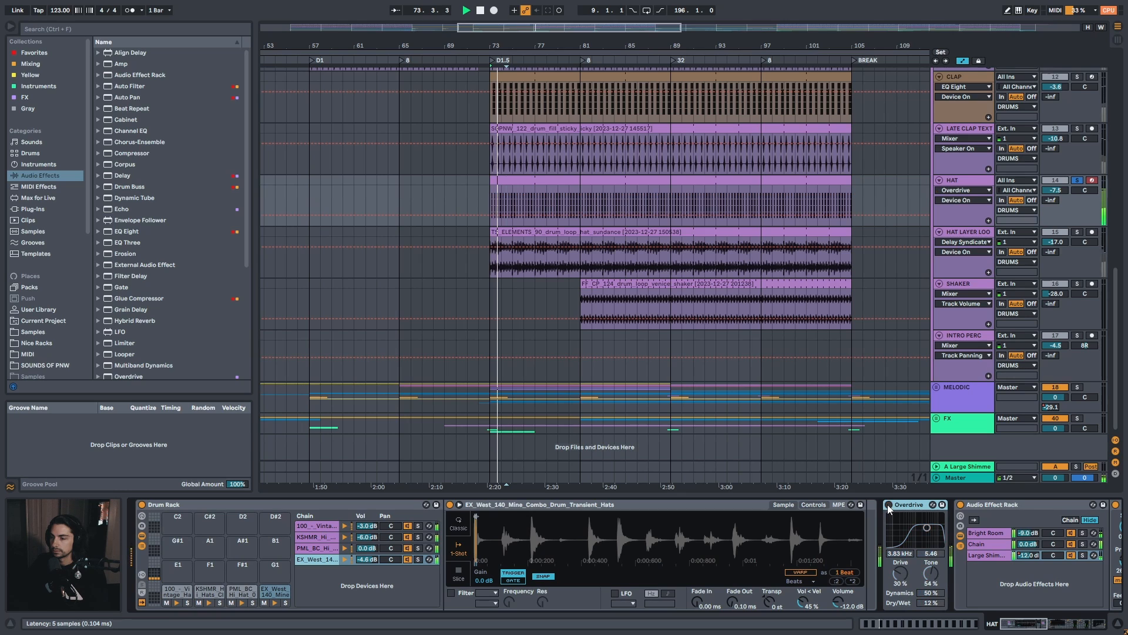
pyautogui.click(889, 506)
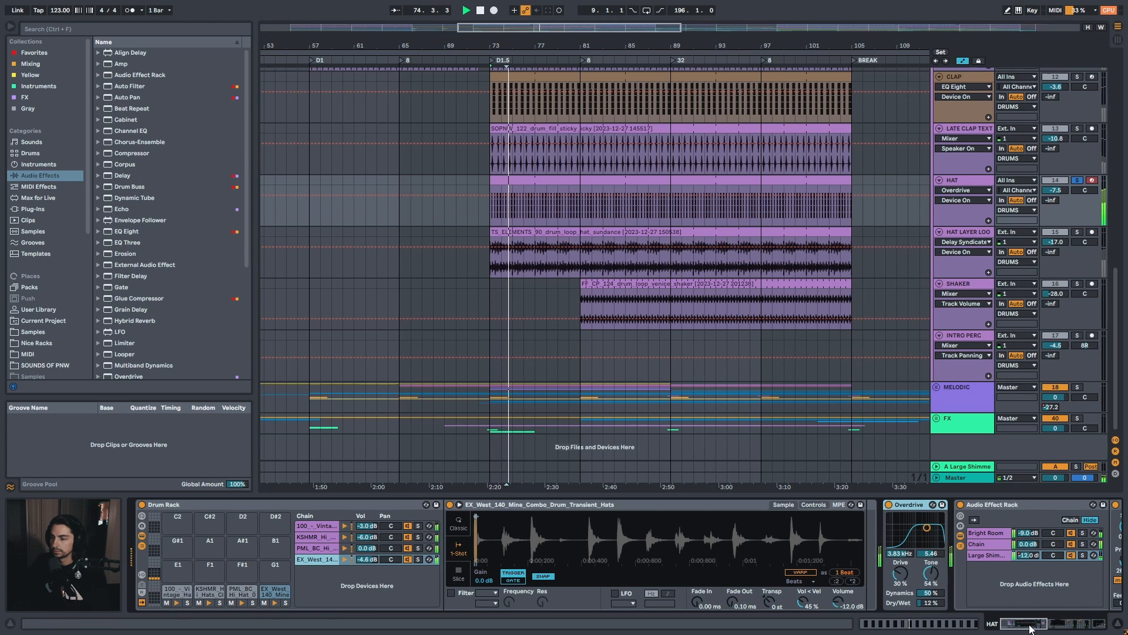
# Bypass the HAT track's Audio Effect Rack during playback to compare the sound without its reverb chains
pyautogui.moveTo(1030, 625); pyautogui.dragTo(1056, 625)
pyautogui.click(550, 505)
pyautogui.click(352, 505)
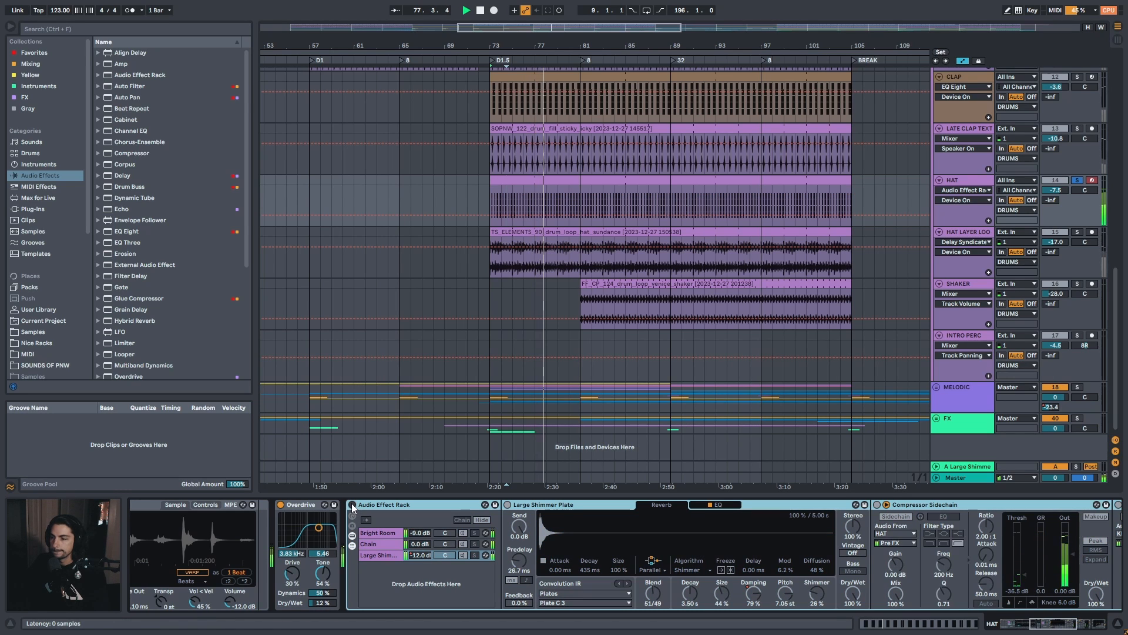
pyautogui.moveTo(1034, 627)
pyautogui.mouseDown()
pyautogui.moveTo(1092, 629)
pyautogui.moveTo(1036, 629)
pyautogui.moveTo(1056, 631)
pyautogui.mouseUp()
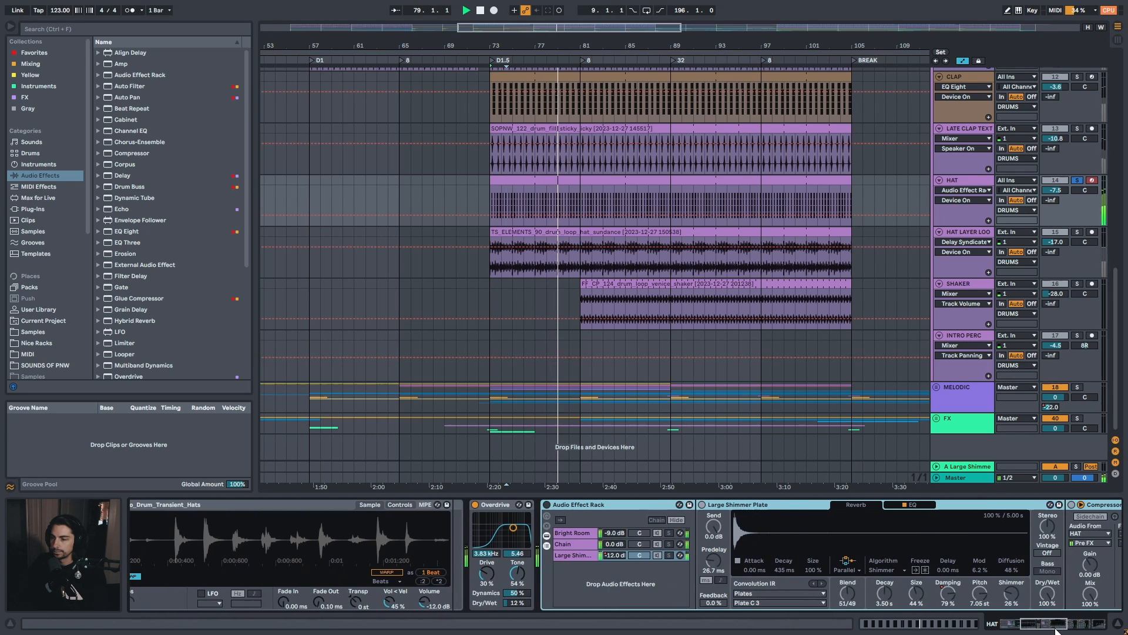
# Solo the Bright Room chain in the HAT track's Audio Effect Rack and audition it from bar 73
pyautogui.click(574, 533)
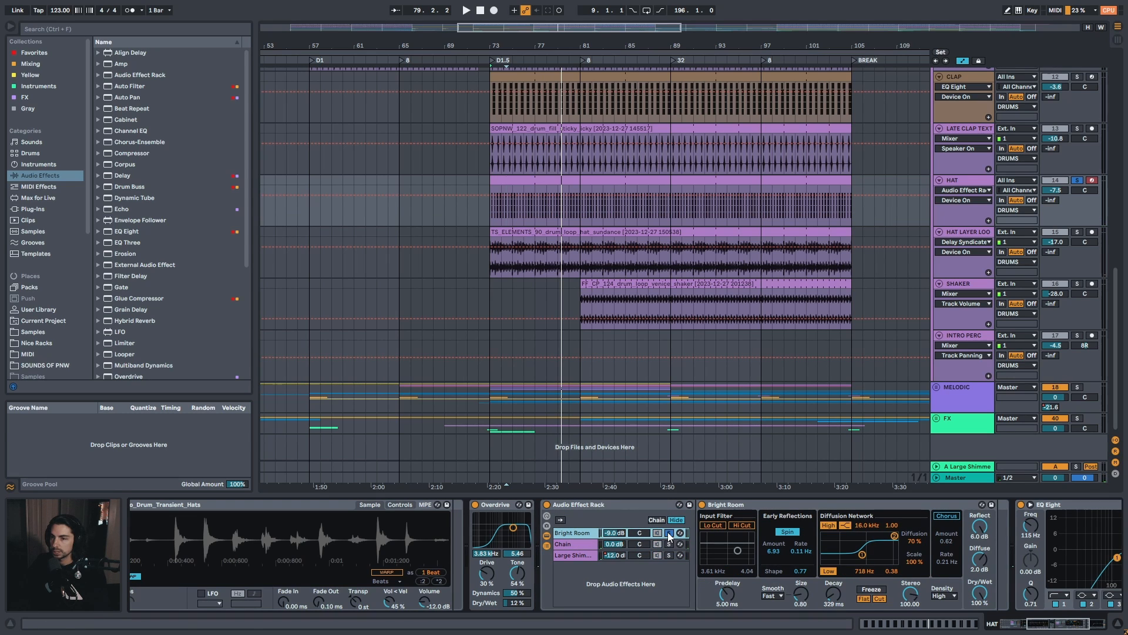
pyautogui.moveTo(544, 44); pyautogui.dragTo(479, 71)
pyautogui.click(475, 182)
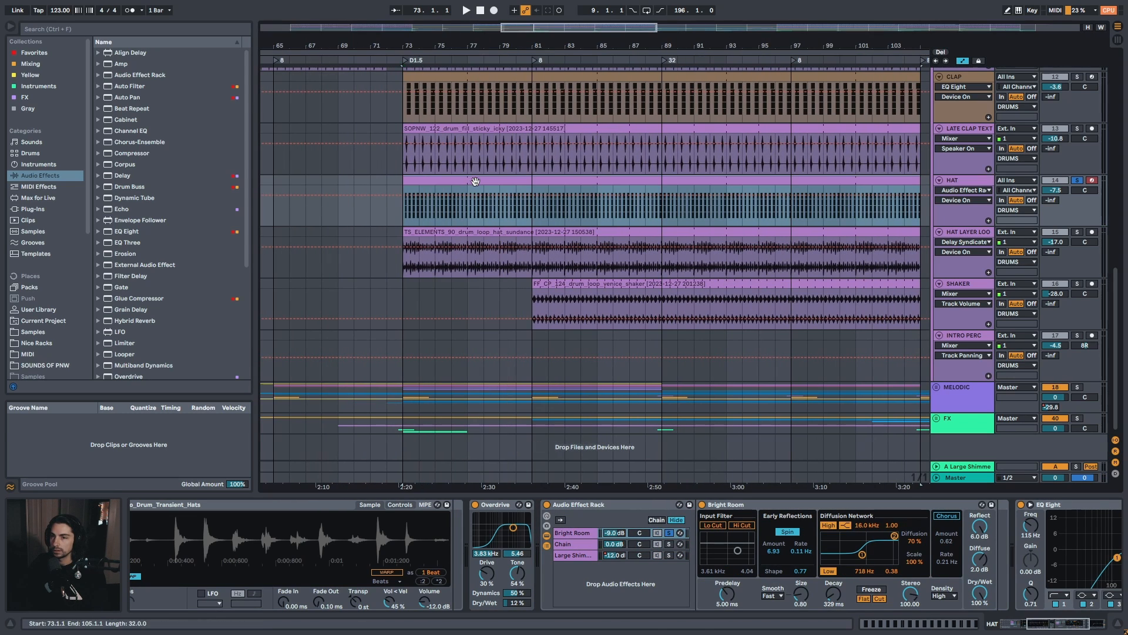
pyautogui.press('space')
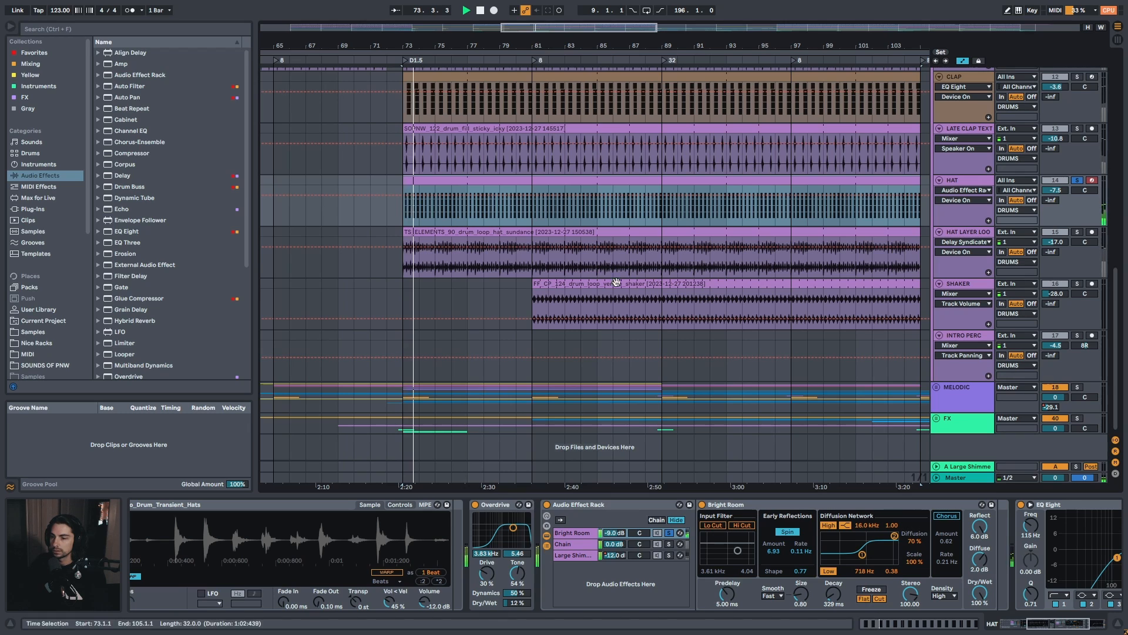
pyautogui.scroll(-3, 667, 549)
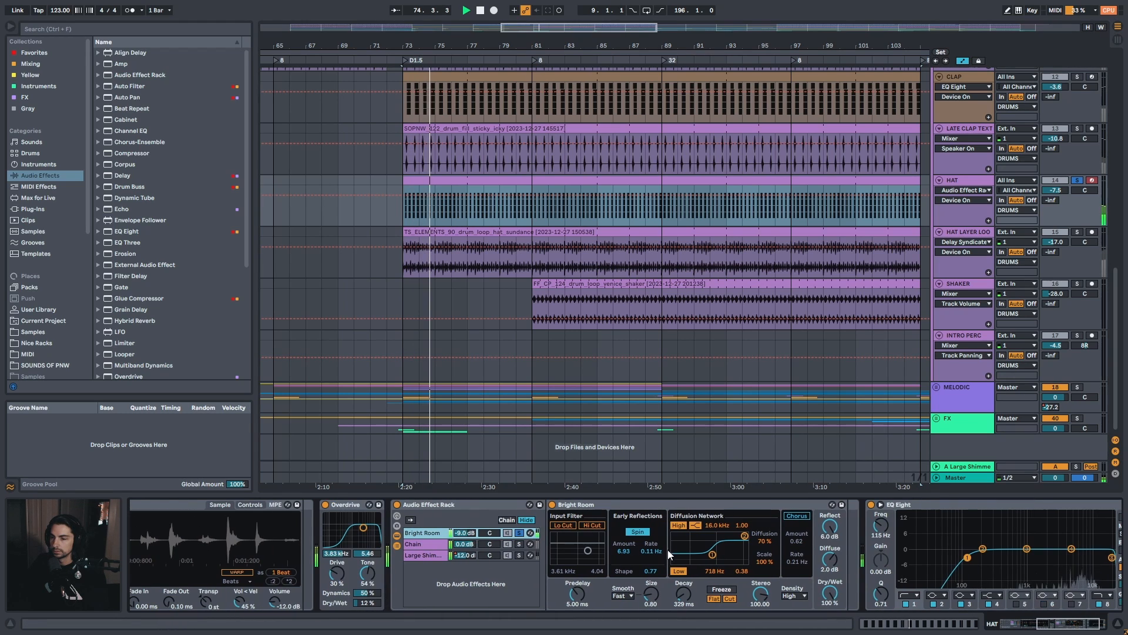
pyautogui.click(518, 536)
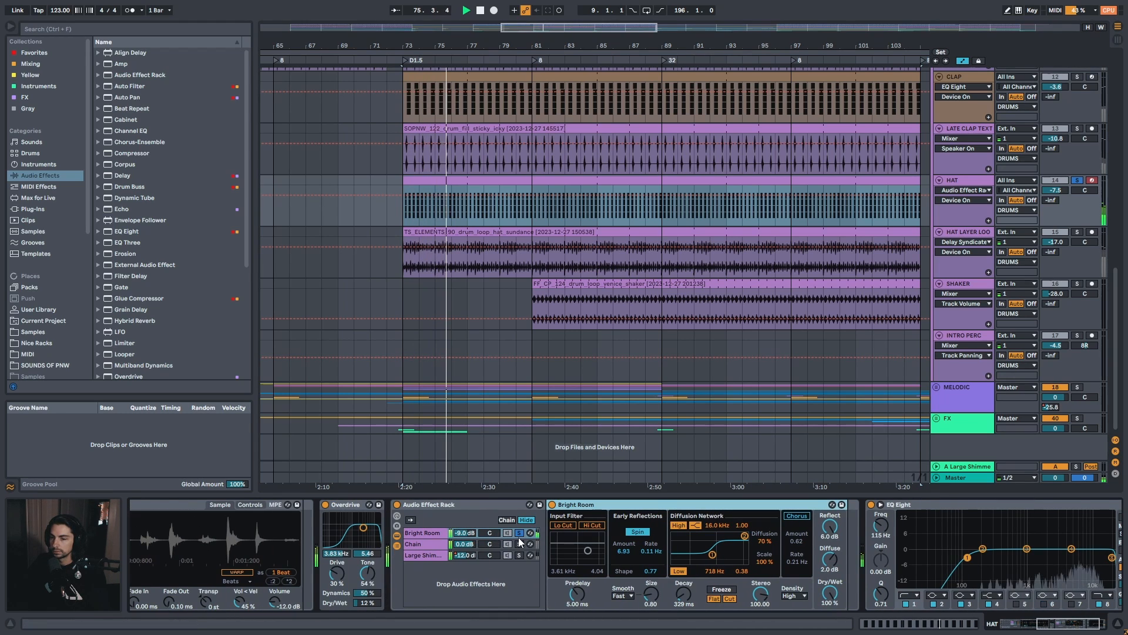
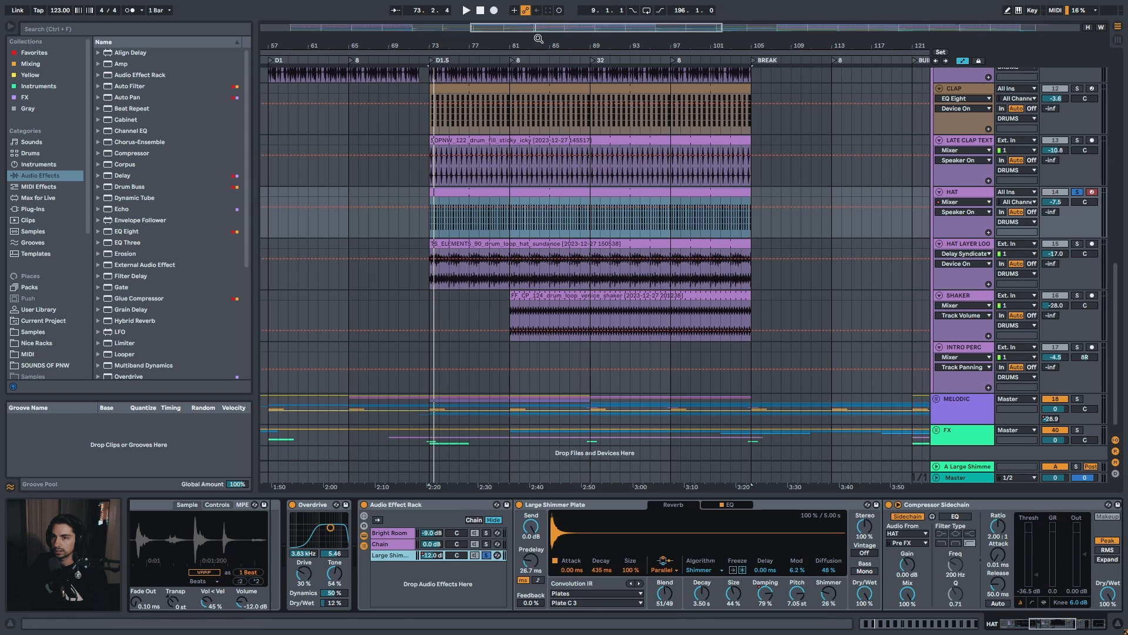
# Audition the soloed Large Shimmer chain on the HAT track at D1.5 and from bar 153 in the second drop
pyautogui.press('space')
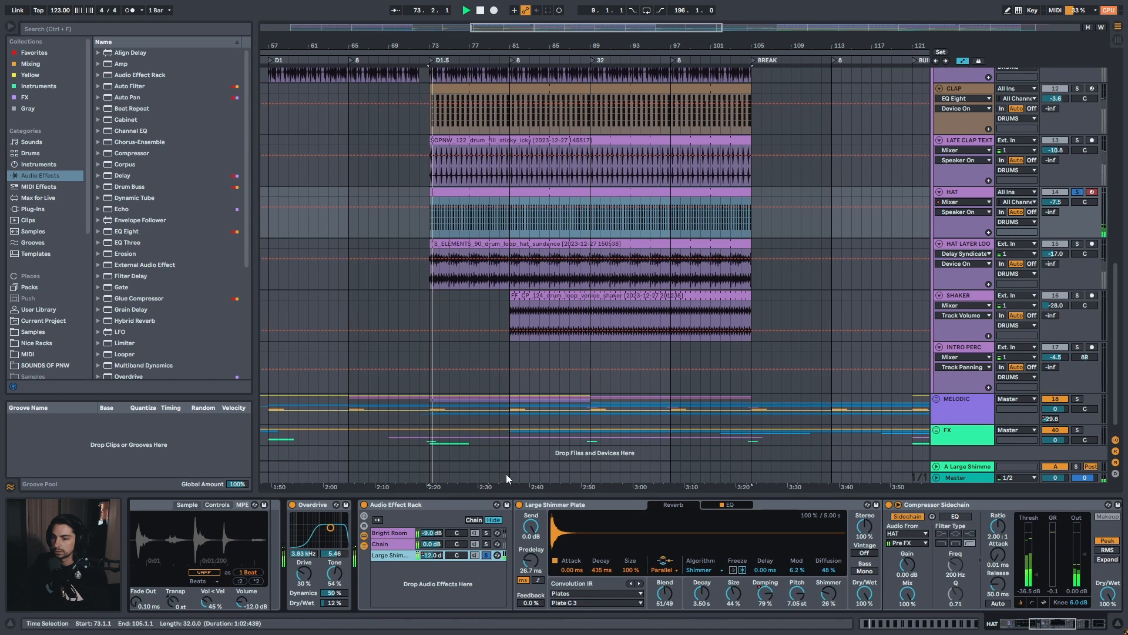
pyautogui.moveTo(533, 34); pyautogui.dragTo(409, 8)
pyautogui.click(696, 223)
pyautogui.moveTo(710, 46); pyautogui.dragTo(710, 58)
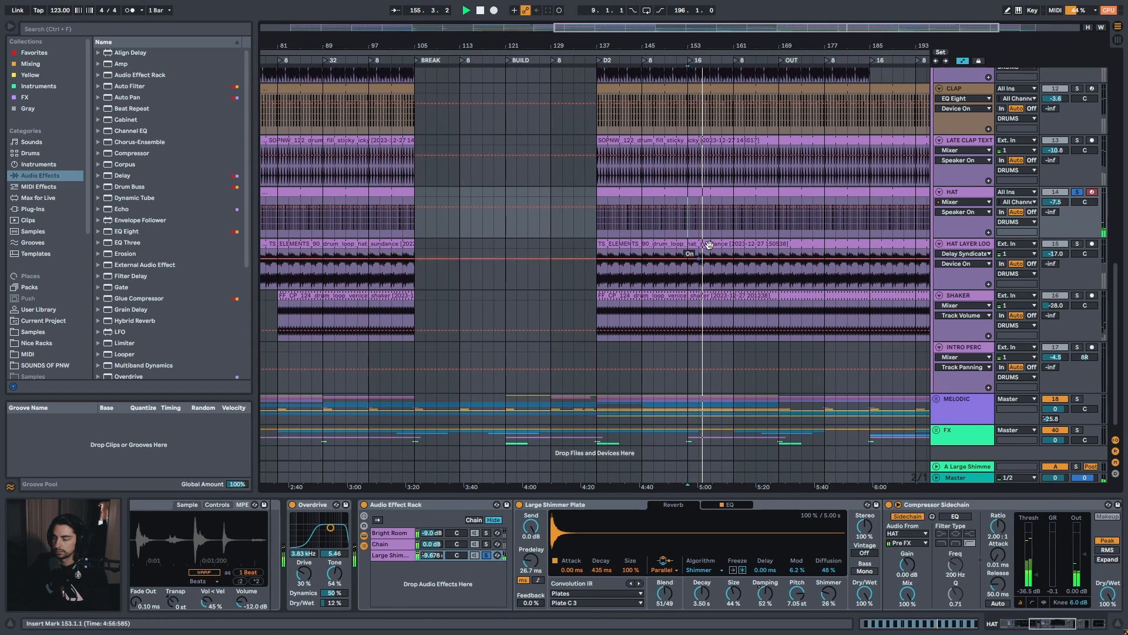
pyautogui.moveTo(713, 42); pyautogui.dragTo(676, 37)
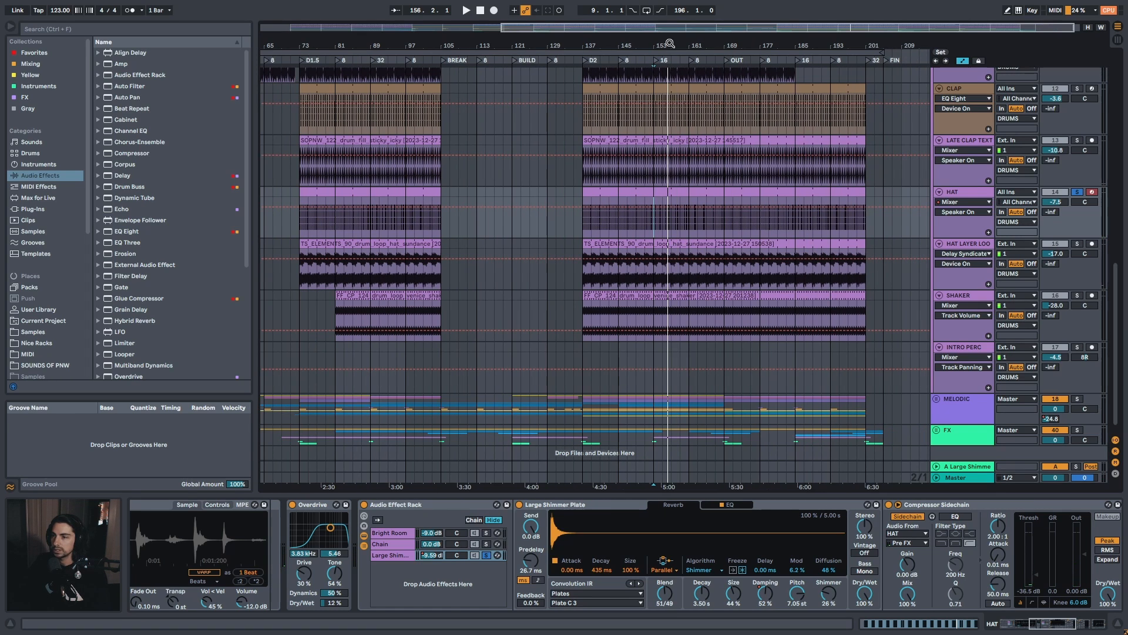
pyautogui.scroll(-1, 1118, 287)
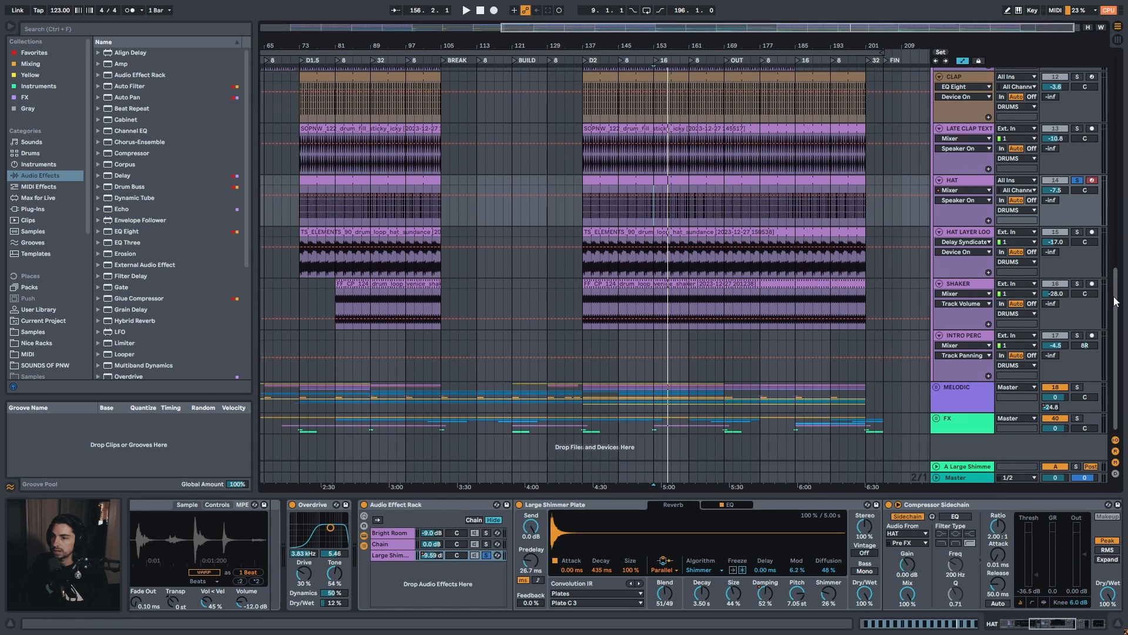
pyautogui.moveTo(654, 43); pyautogui.dragTo(656, 38)
pyautogui.scroll(10, 1118, 287)
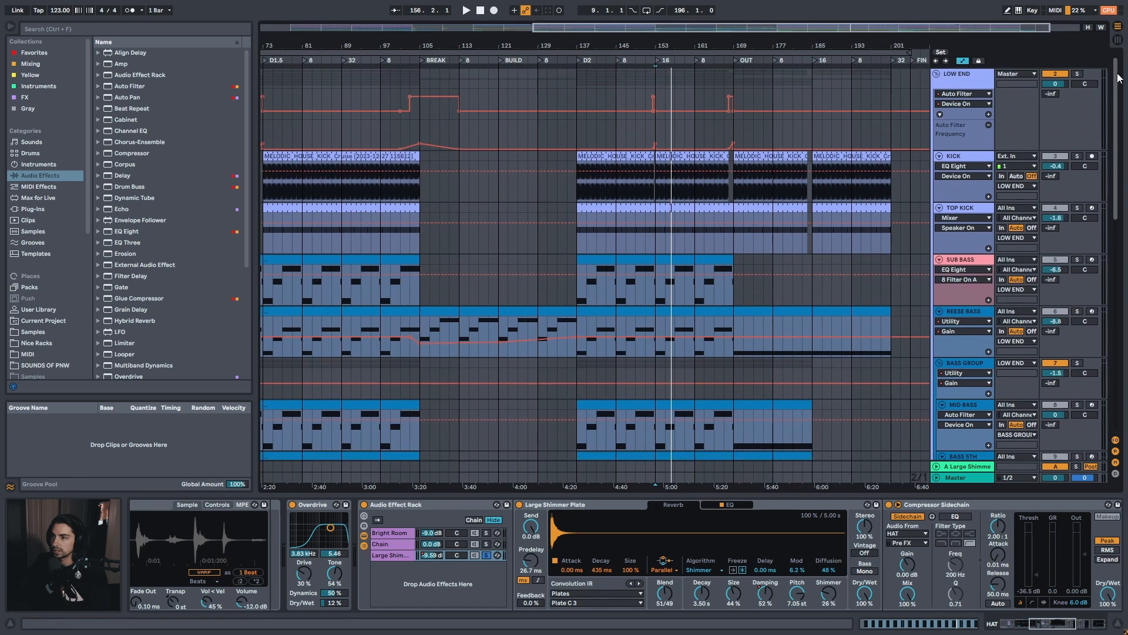
pyautogui.click(936, 74)
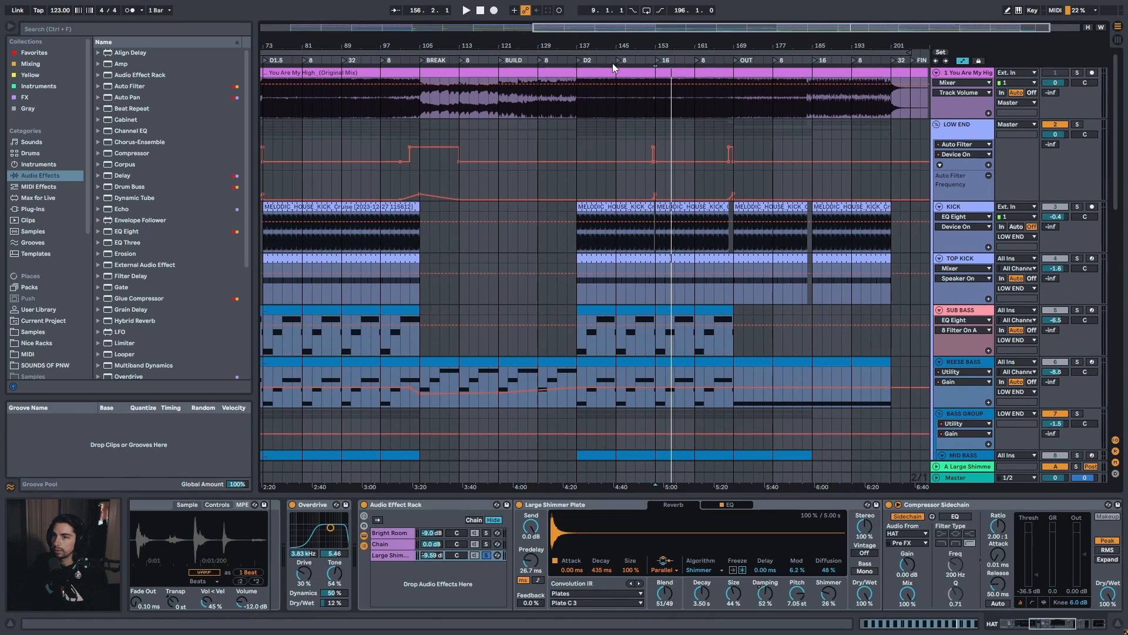
pyautogui.click(936, 75)
pyautogui.scroll(-12, 1108, 311)
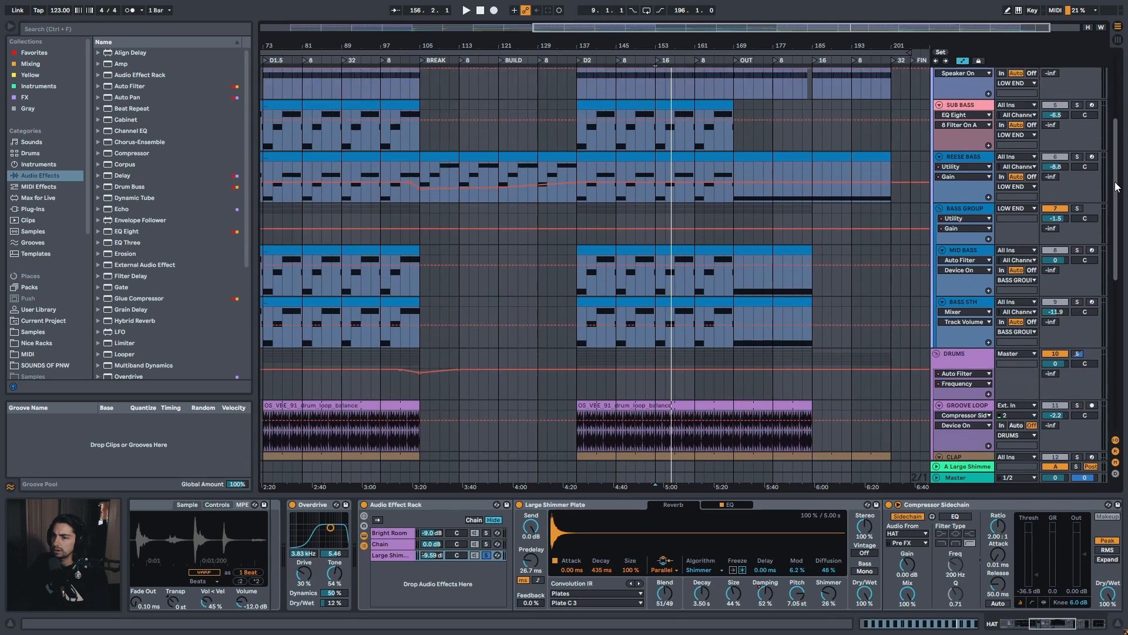
pyautogui.scroll(-1, 1108, 311)
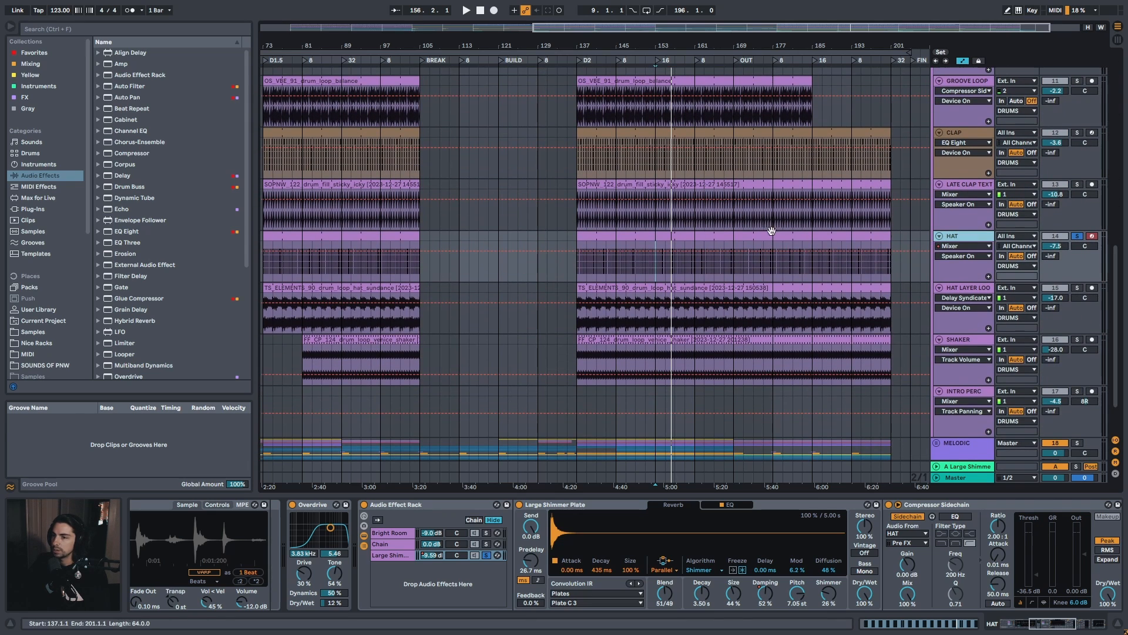
# Play the soloed Large Shimmer chain from bar 153 and lower its volume to -10.0 dB
pyautogui.moveTo(663, 45); pyautogui.dragTo(663, 37)
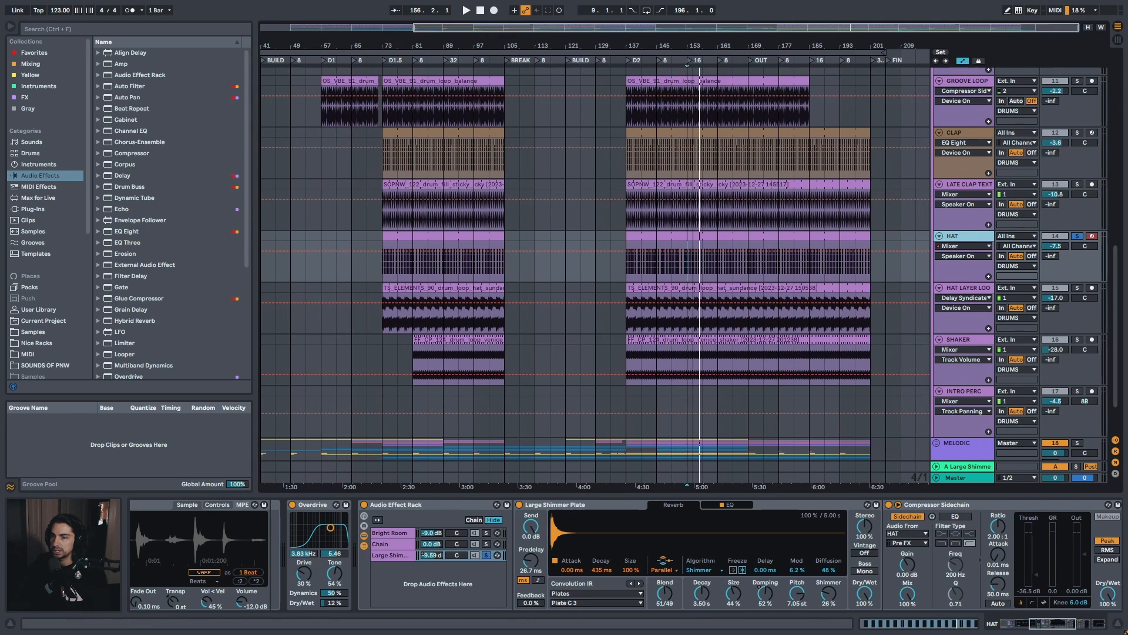
pyautogui.press('space')
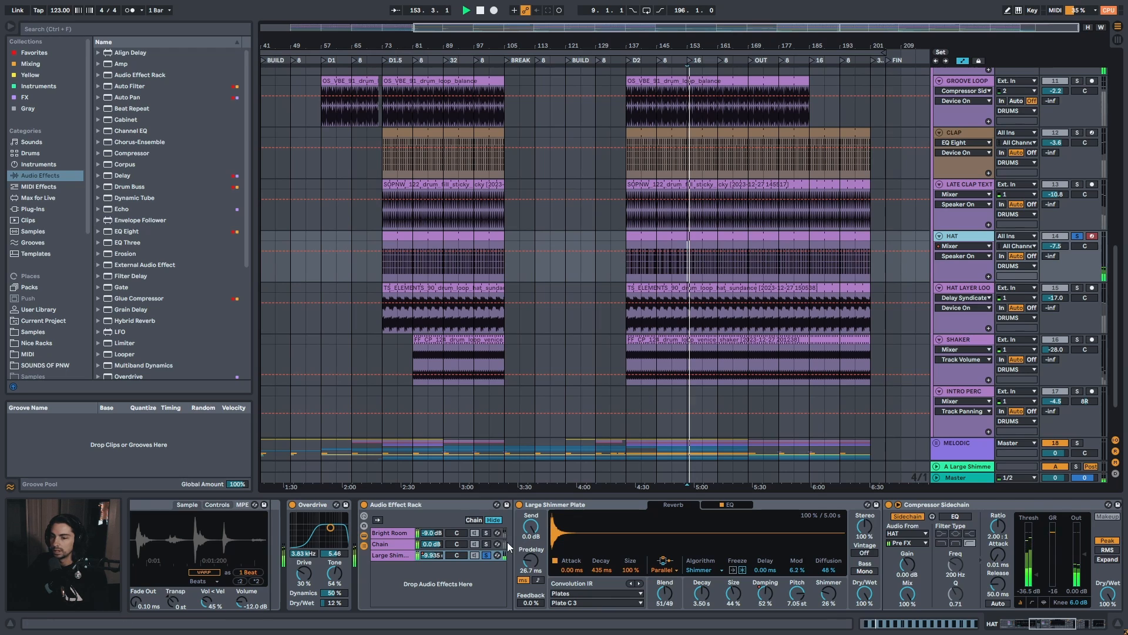
pyautogui.moveTo(426, 560); pyautogui.dragTo(427, 559)
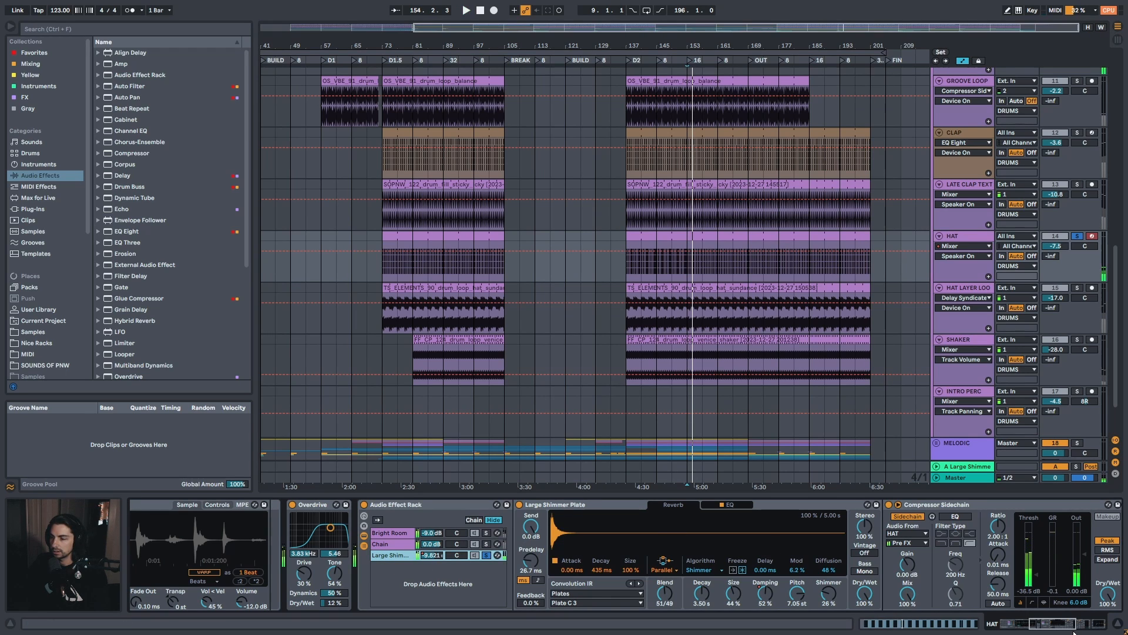
# Examine the HAT track's two sidechain compressors, fed by HAT and KICK, and the EQ Eight after them
pyautogui.moveTo(1072, 628); pyautogui.dragTo(1088, 626)
pyautogui.click(659, 506)
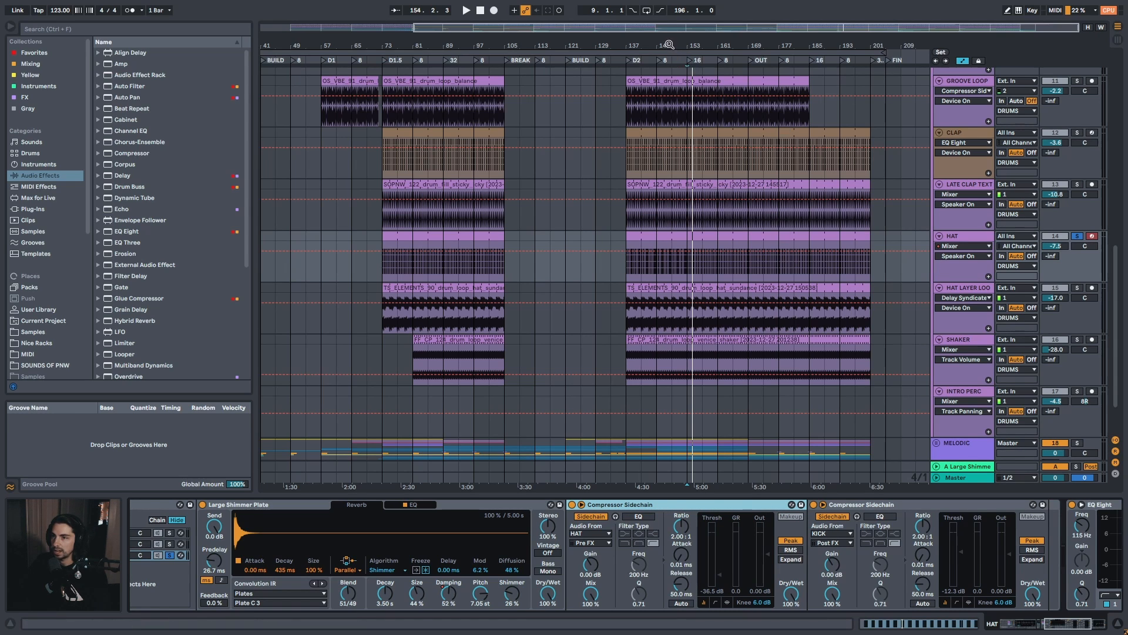
pyautogui.moveTo(669, 44); pyautogui.dragTo(666, 97)
pyautogui.click(585, 237)
pyautogui.moveTo(578, 43); pyautogui.dragTo(586, 115)
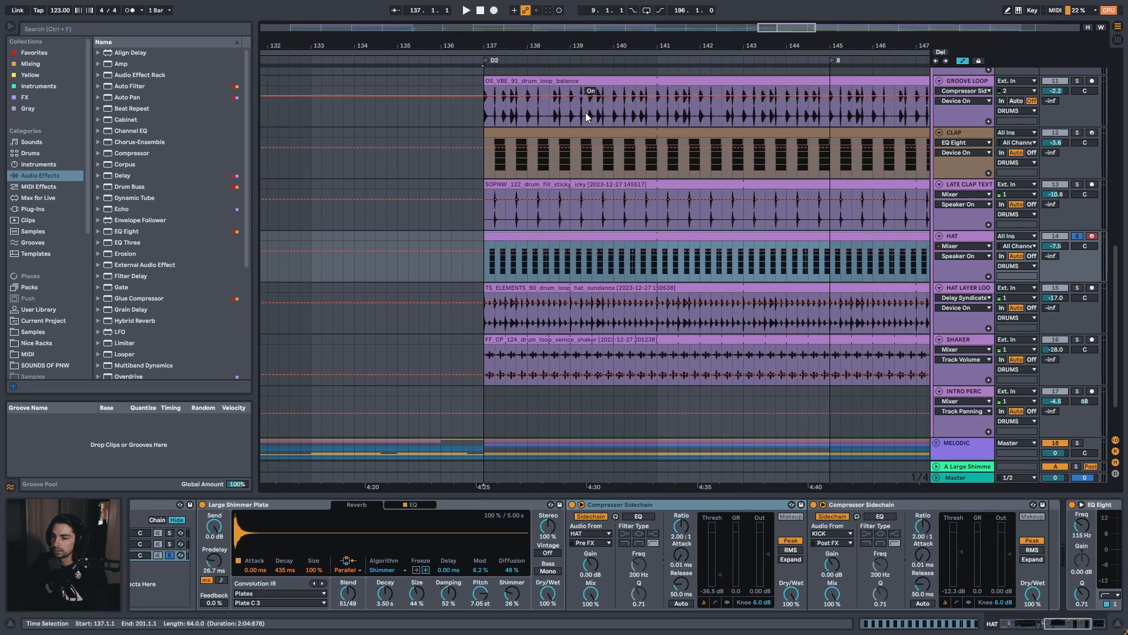
pyautogui.click(609, 506)
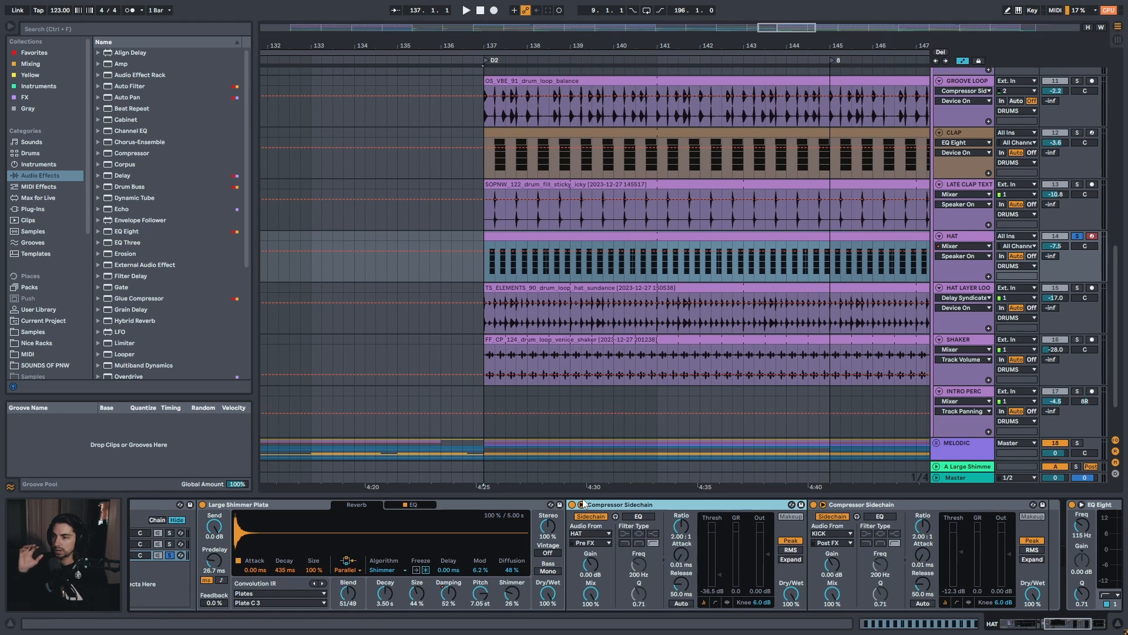
pyautogui.click(874, 504)
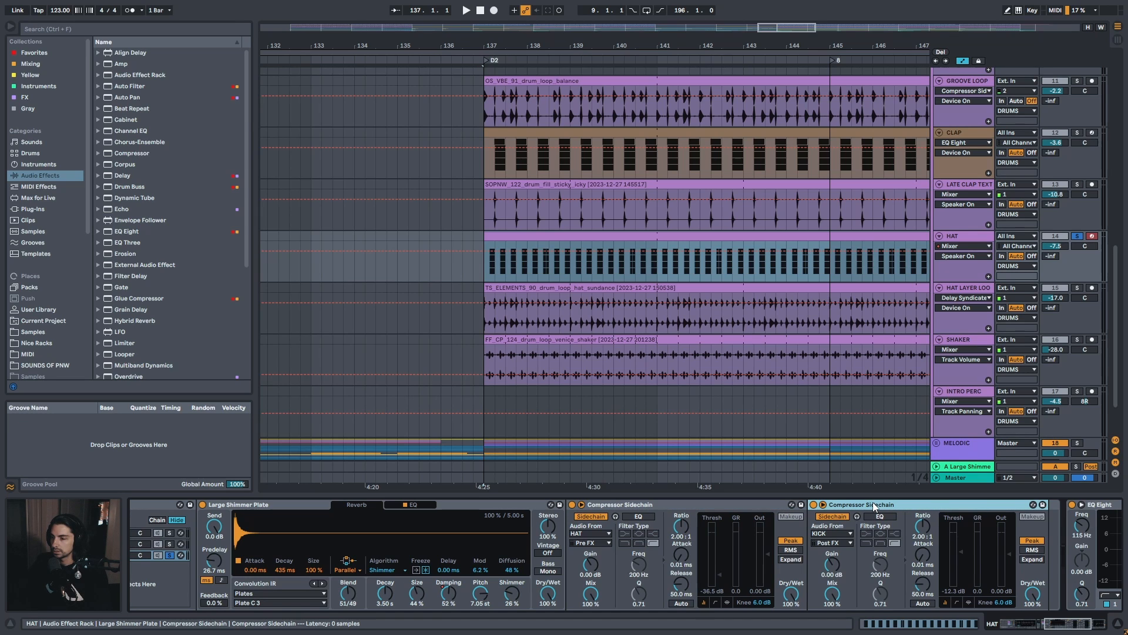
pyautogui.click(1076, 625)
pyautogui.moveTo(1076, 626); pyautogui.dragTo(1079, 627)
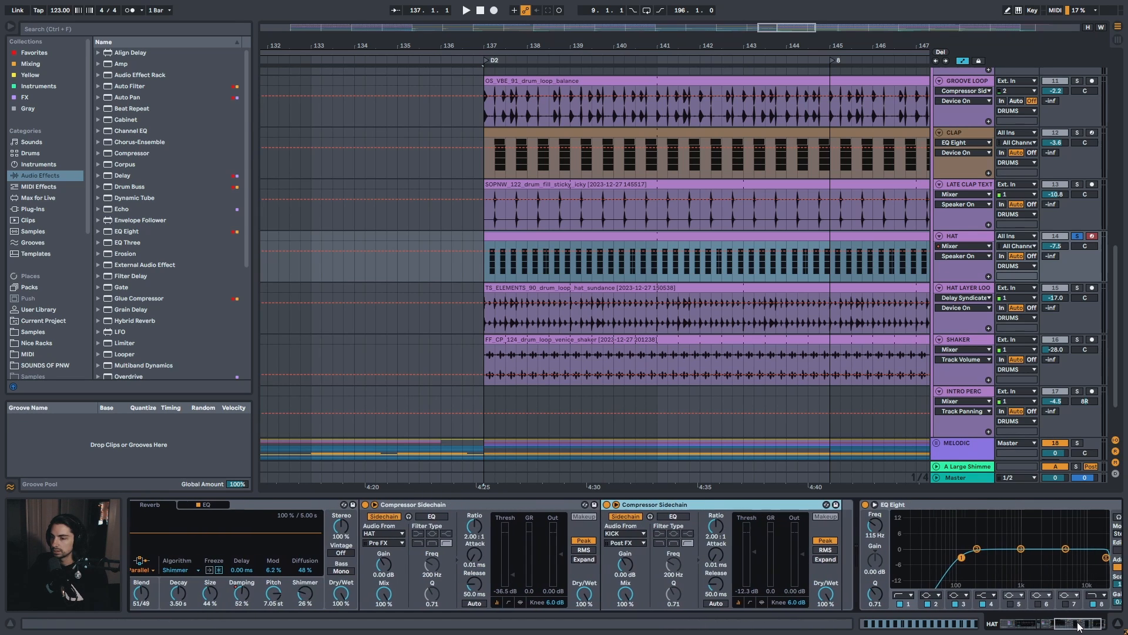
# Play the HAT track from D2 and compare its sound with both sidechain compressors bypassed and enabled
pyautogui.moveTo(620, 45); pyautogui.dragTo(660, 41)
pyautogui.press('space')
pyautogui.click(627, 505)
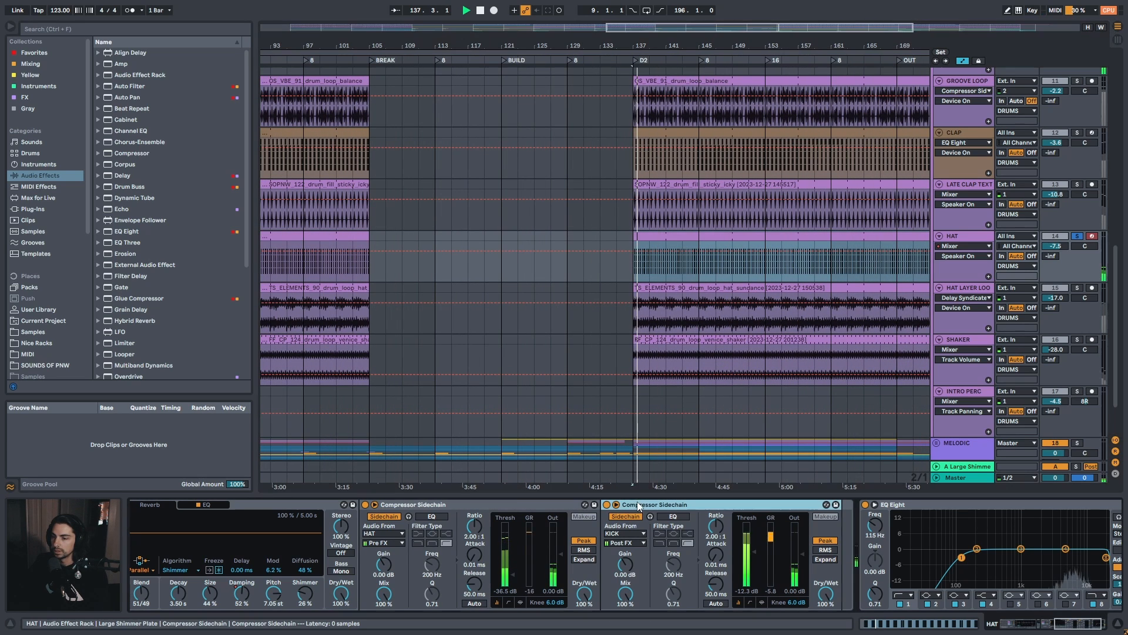
pyautogui.keyDown('shift'); pyautogui.click(552, 505); pyautogui.keyUp('shift')
pyautogui.click(605, 506)
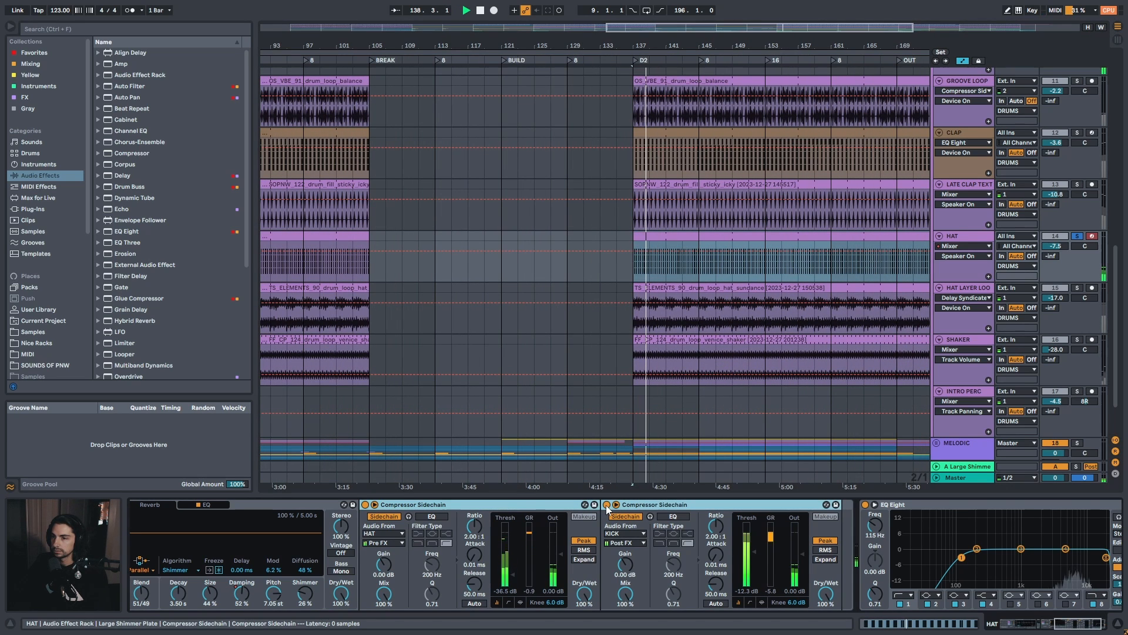
pyautogui.click(605, 506)
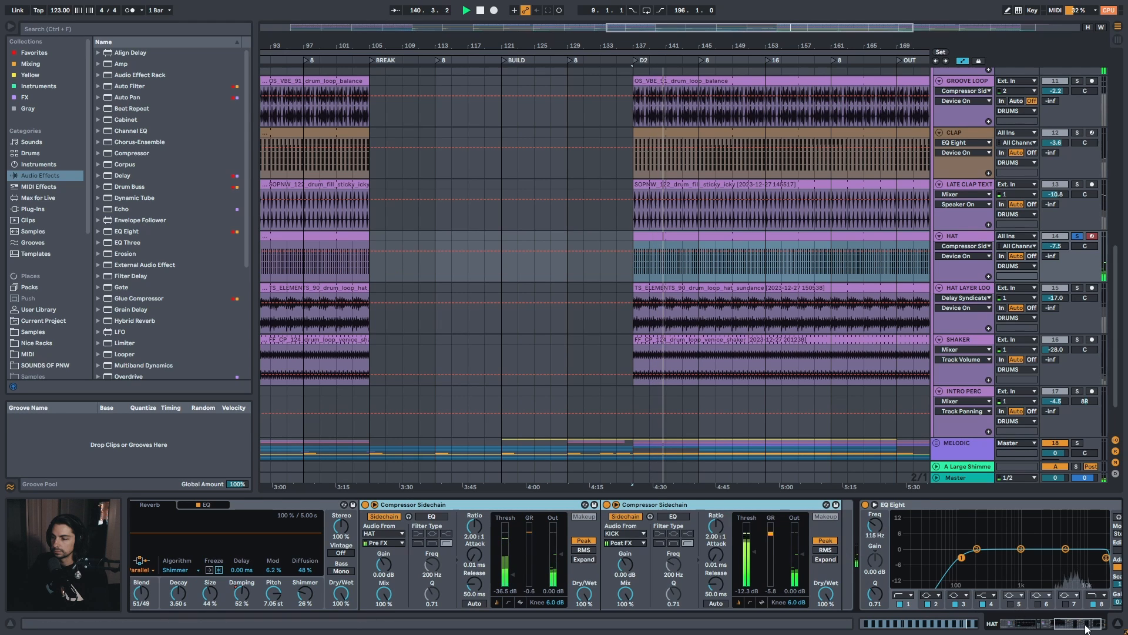
# Unsolo the Large Shimmer chain and compare the HAT track from D2 with that chain switched off and on
pyautogui.hscroll(-10, 461, 568)
pyautogui.hscroll(-5, 723, 579)
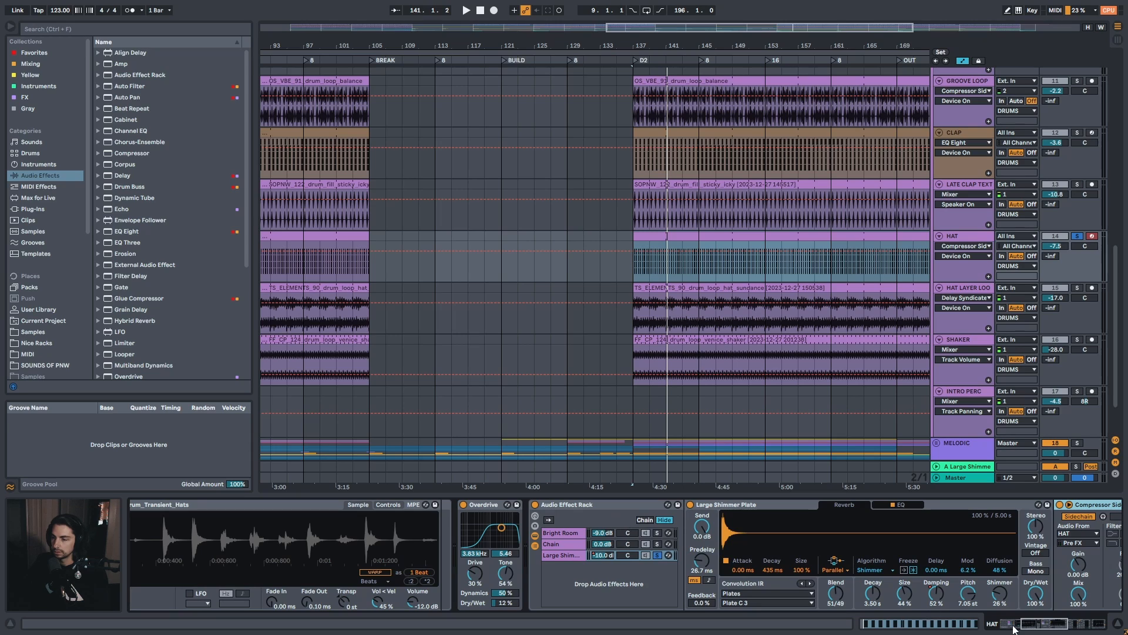
pyautogui.click(657, 556)
pyautogui.press('space')
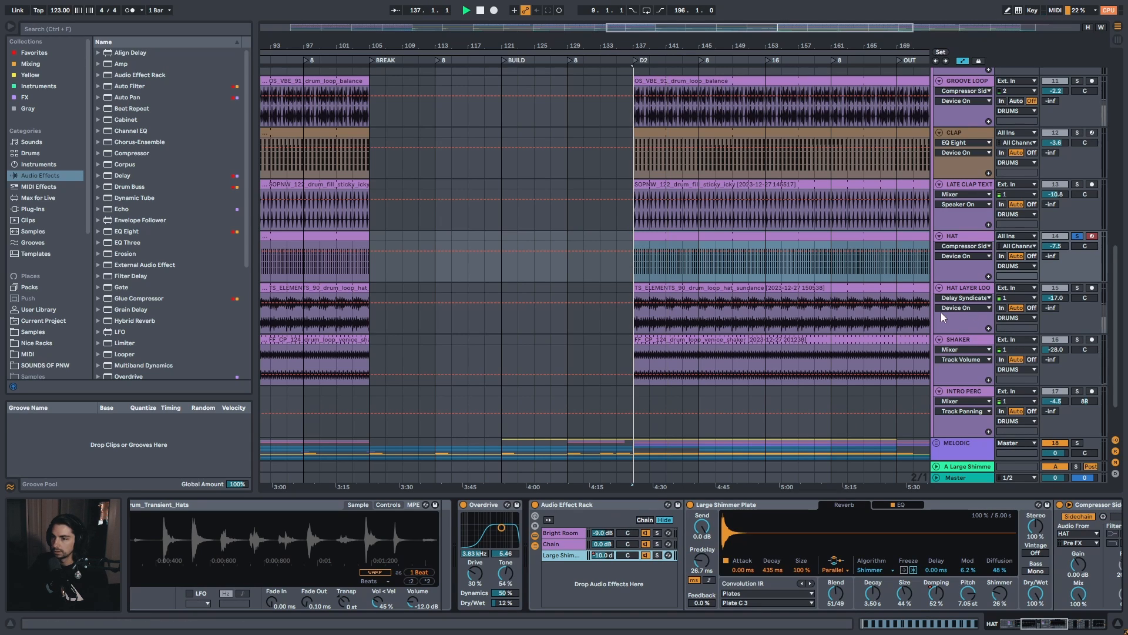
pyautogui.click(646, 555)
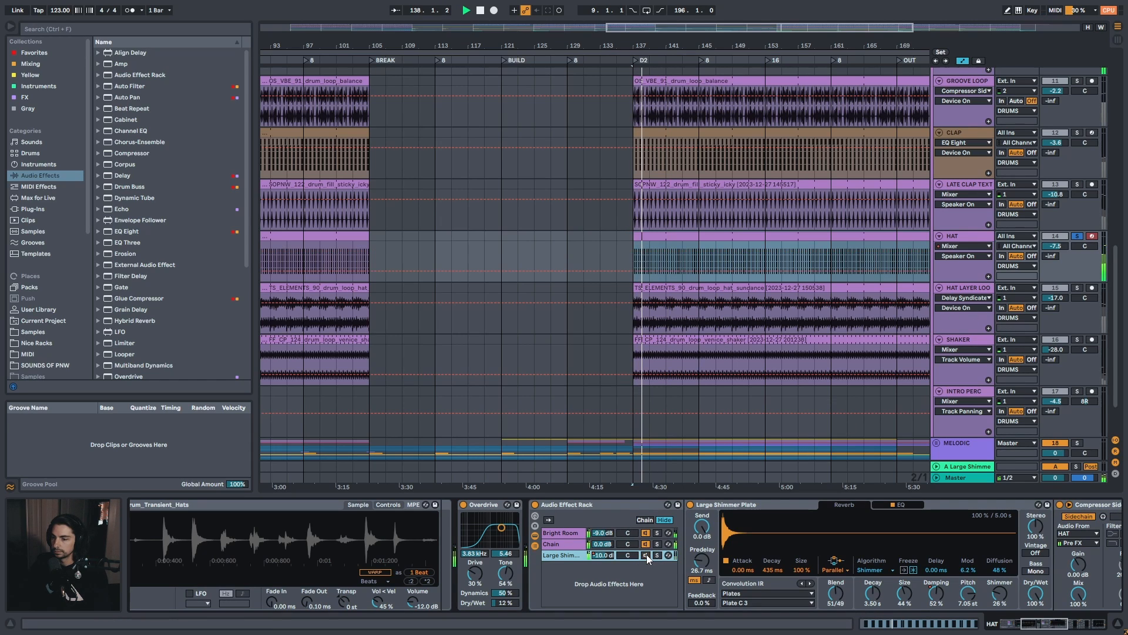
pyautogui.click(646, 555)
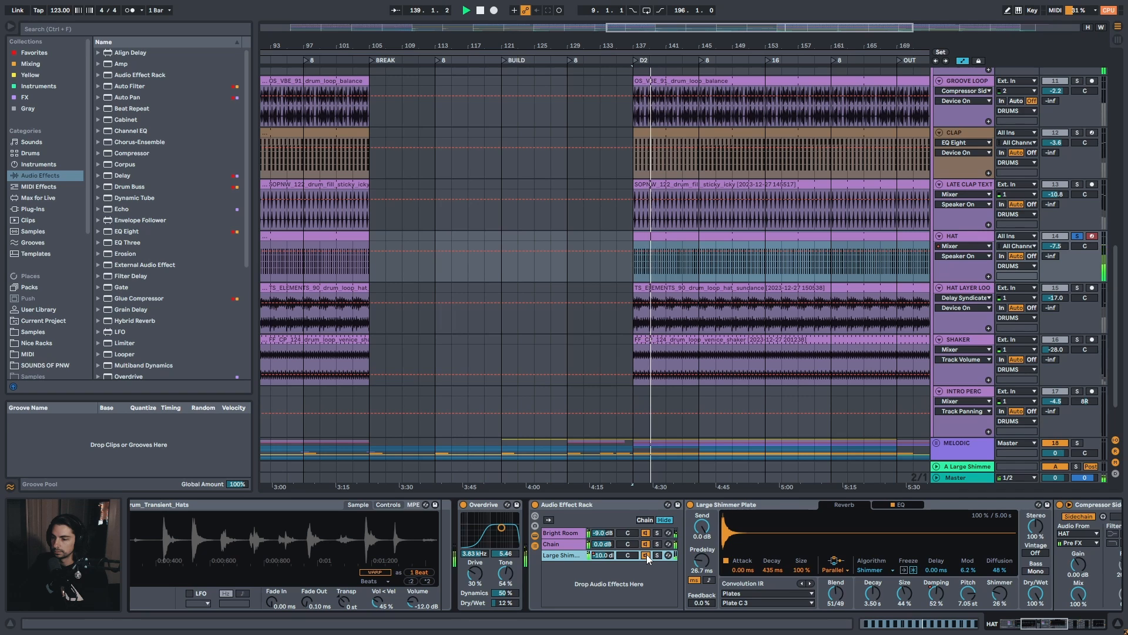
# Examine the HAT track's device order from the Transient Hats sample through Overdrive and the Audio Effect Rack to the sidechain compressors
pyautogui.click(1057, 615)
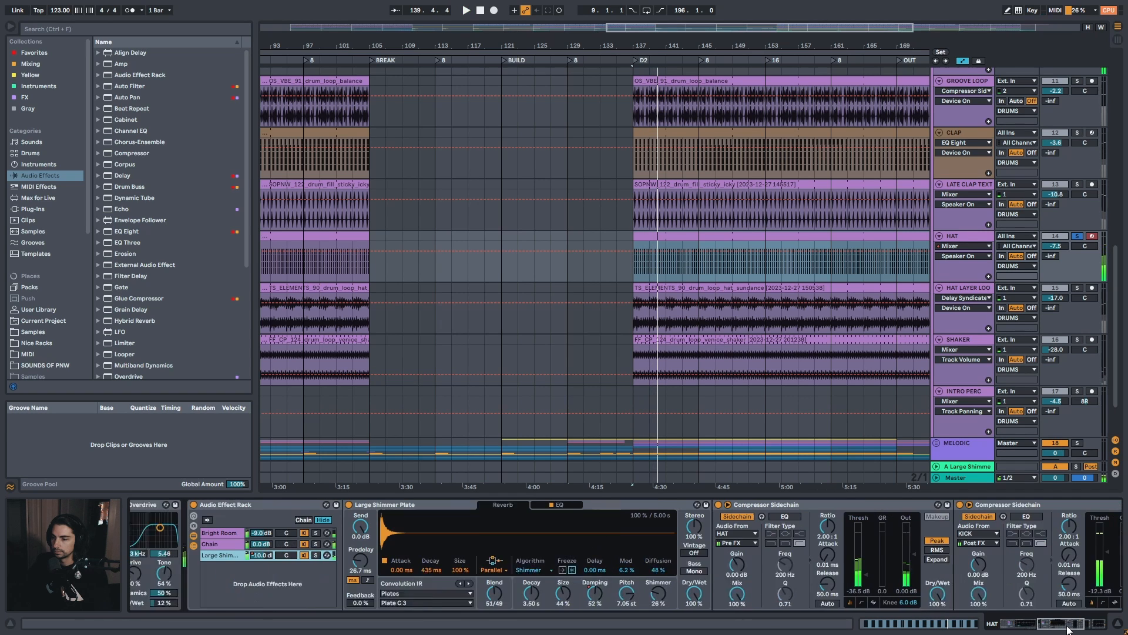
pyautogui.moveTo(680, 40); pyautogui.dragTo(534, 44)
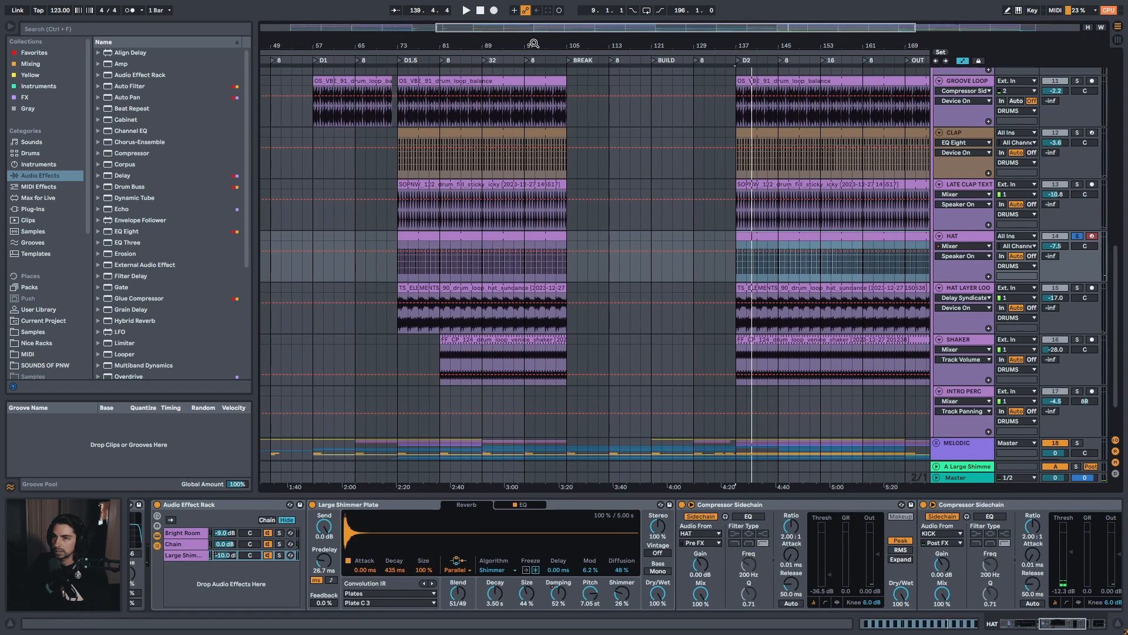
pyautogui.moveTo(756, 43); pyautogui.dragTo(584, 38)
pyautogui.moveTo(1052, 624)
pyautogui.mouseDown()
pyautogui.moveTo(1084, 625)
pyautogui.moveTo(1050, 624)
pyautogui.mouseUp()
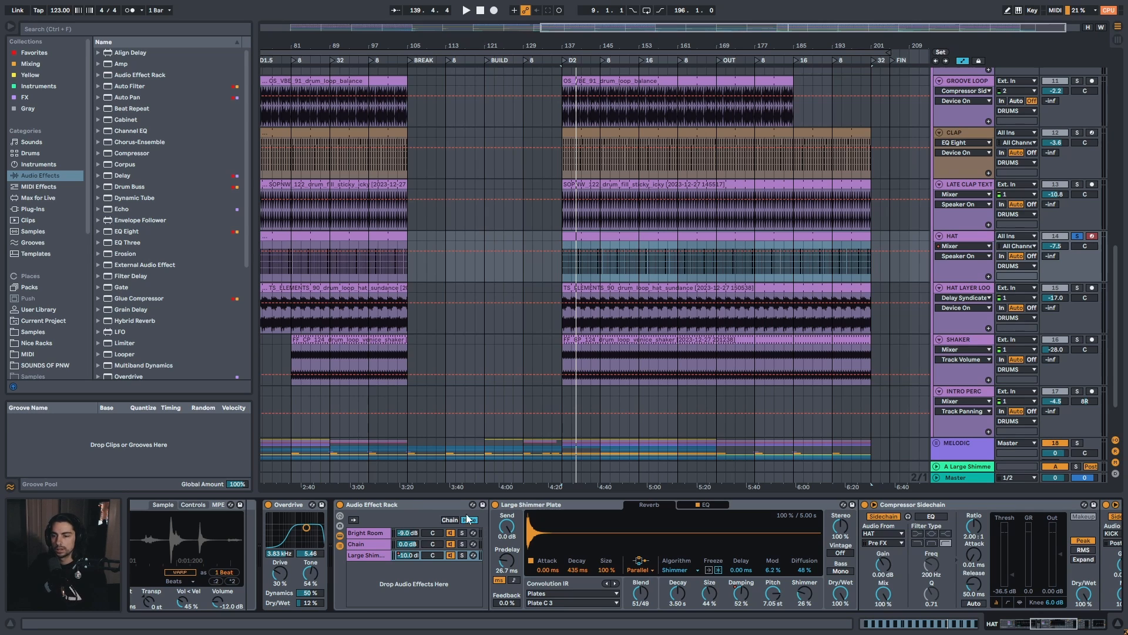
pyautogui.click(418, 502)
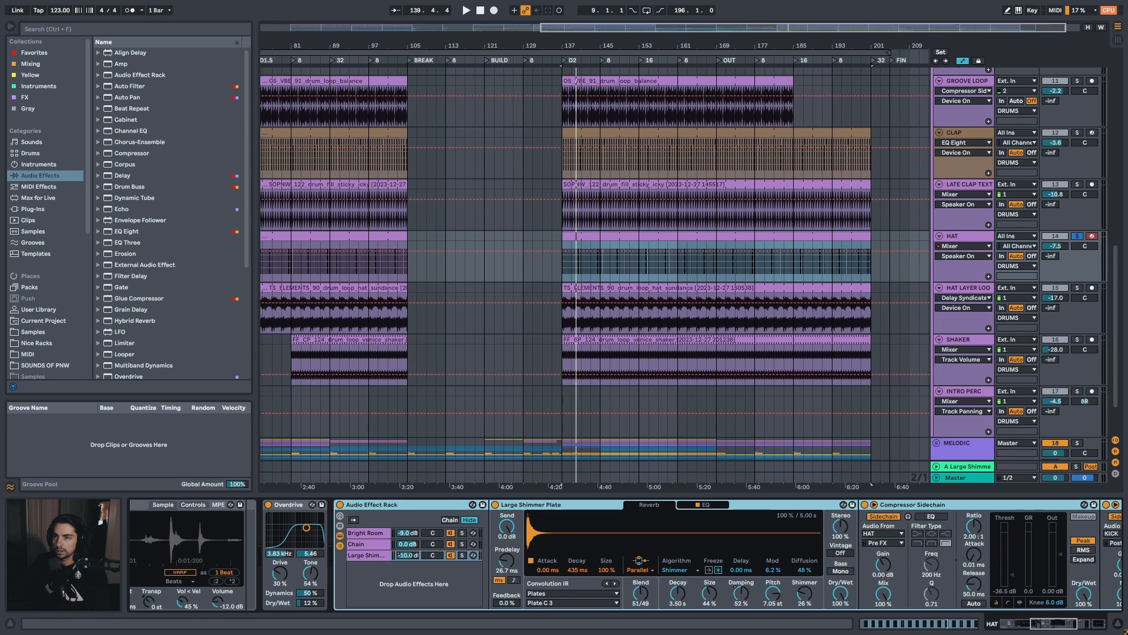
pyautogui.moveTo(571, 46); pyautogui.dragTo(571, 28)
pyautogui.moveTo(656, 46); pyautogui.dragTo(656, 41)
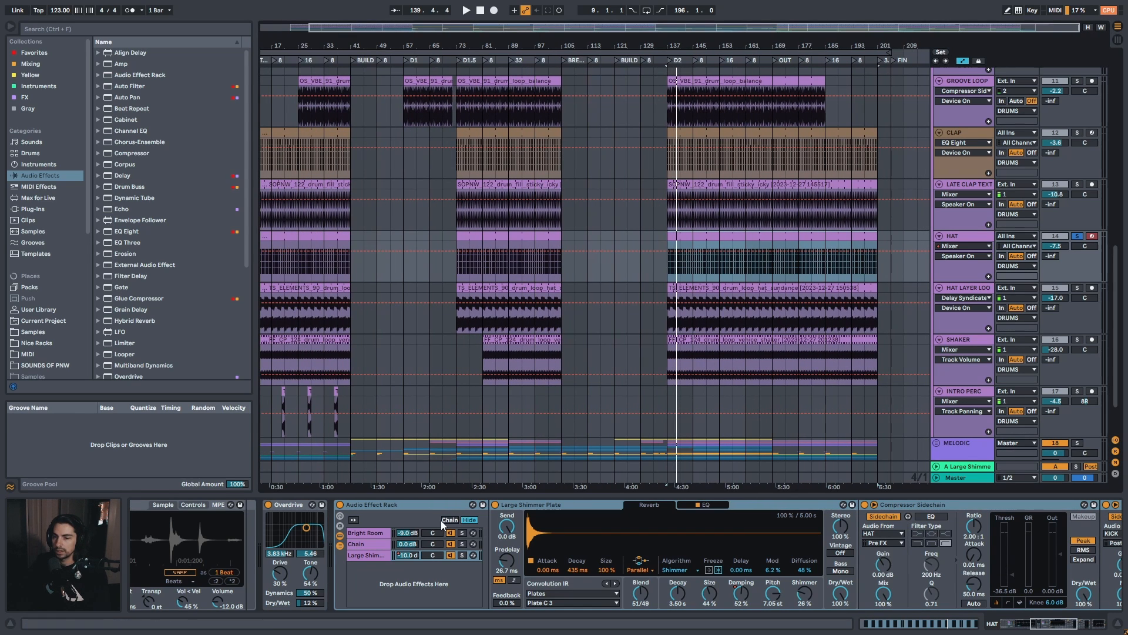
pyautogui.click(414, 508)
pyautogui.moveTo(1054, 630); pyautogui.dragTo(1046, 626)
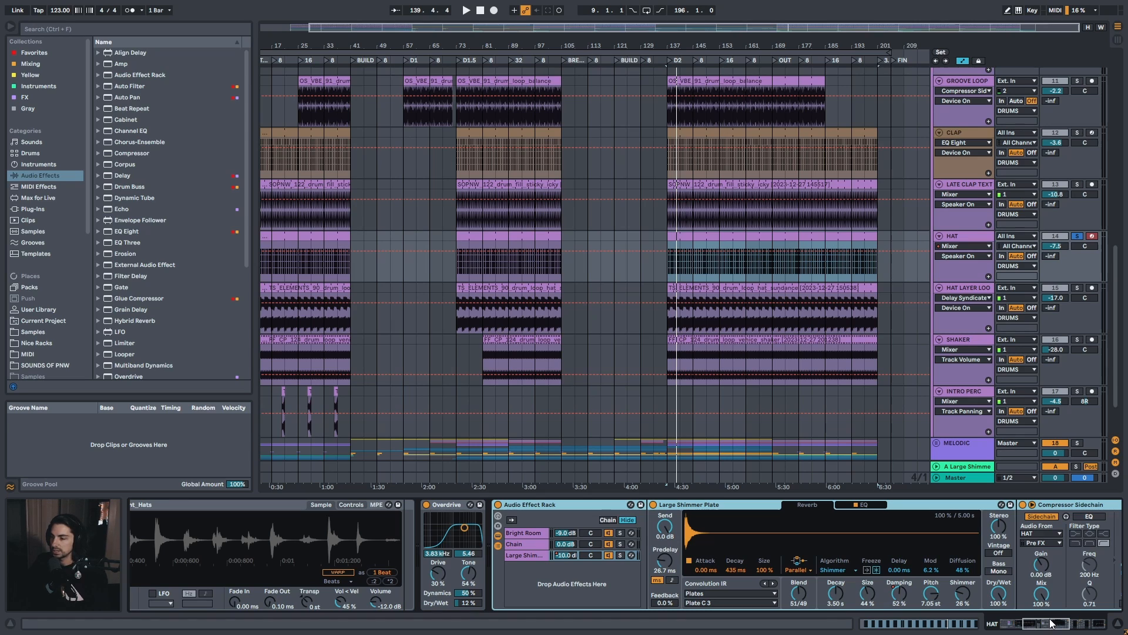
pyautogui.moveTo(1052, 627); pyautogui.dragTo(1045, 626)
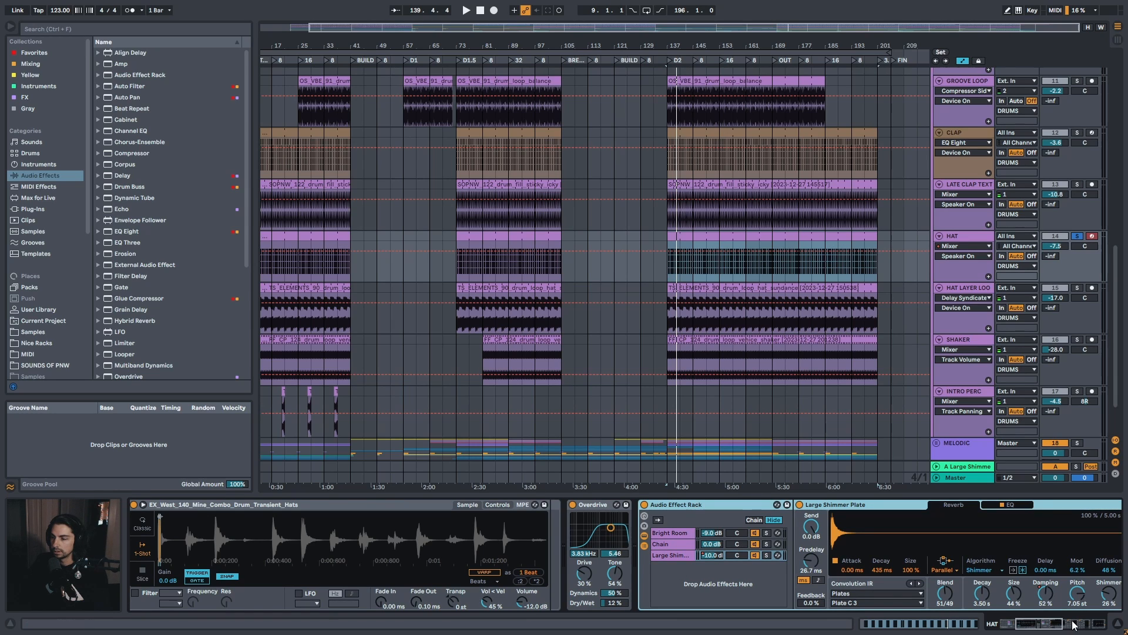
pyautogui.moveTo(1072, 621); pyautogui.dragTo(1085, 623)
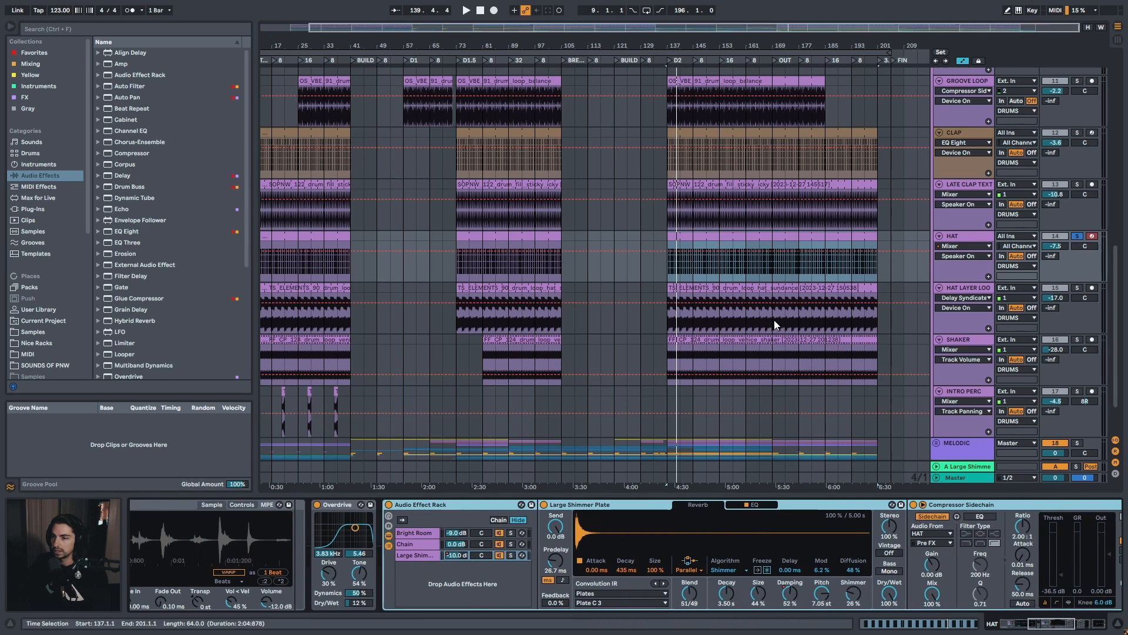
# Play the HAT track from D2 and compare its sound with the Audio Effect Rack bypassed and enabled
pyautogui.press('space')
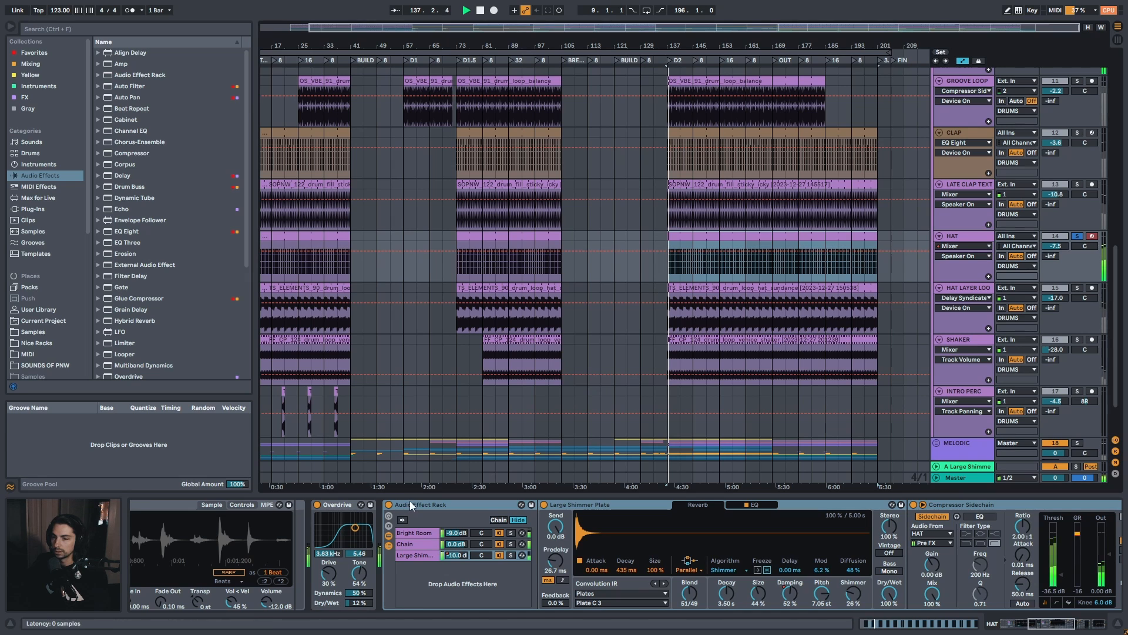
pyautogui.click(388, 505)
pyautogui.click(389, 506)
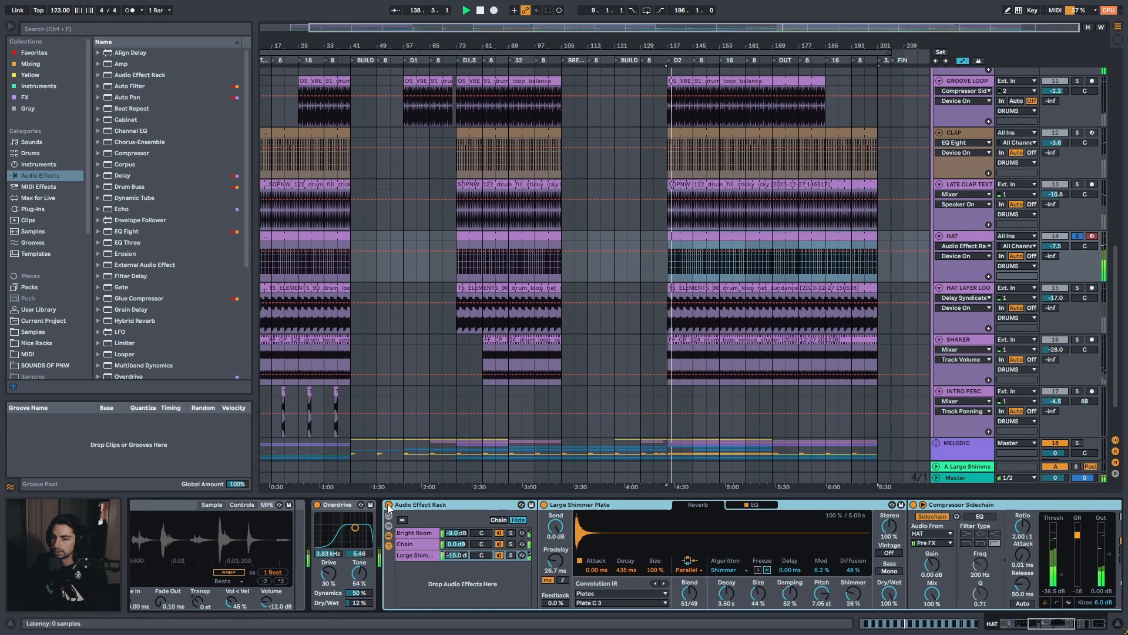
pyautogui.press('space')
pyautogui.moveTo(680, 45); pyautogui.dragTo(675, 130)
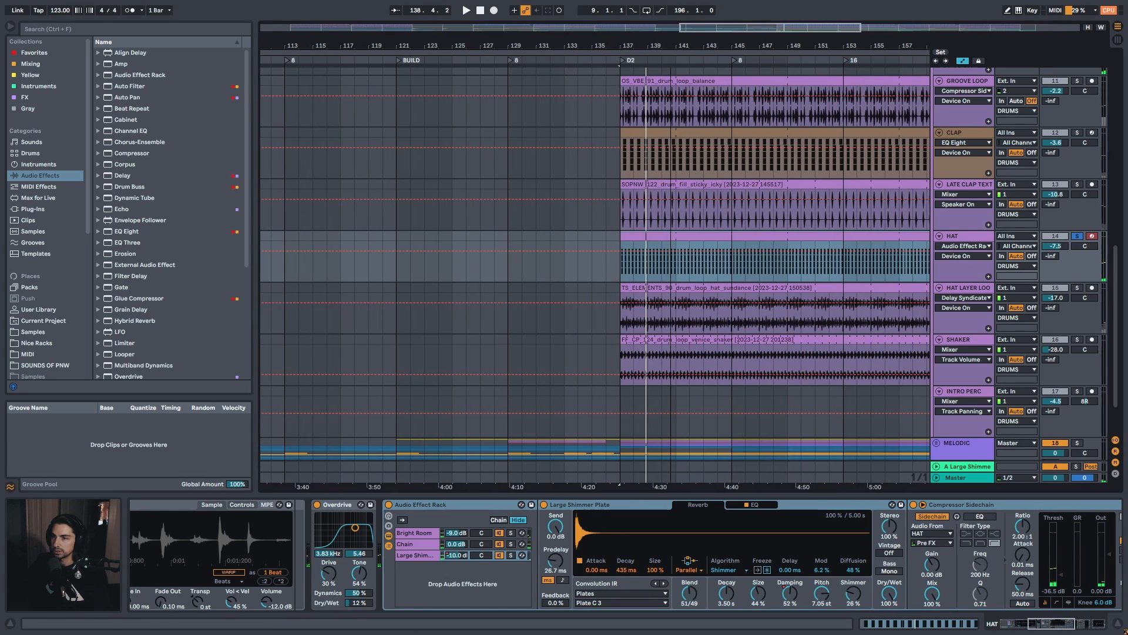
pyautogui.click(432, 504)
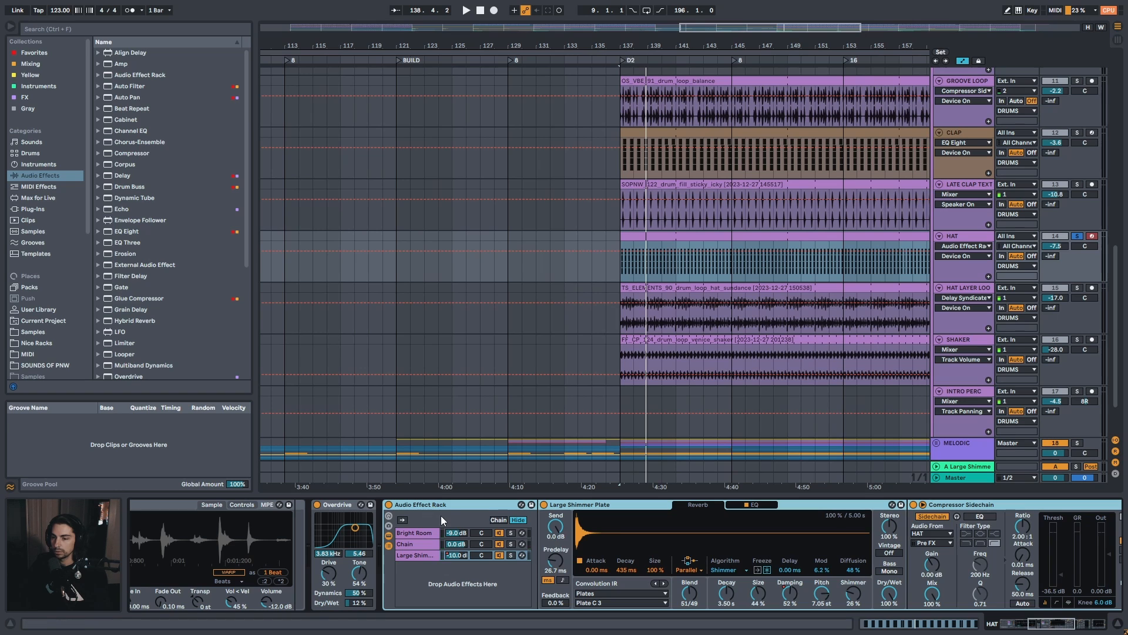
pyautogui.hscroll(5, 436, 511)
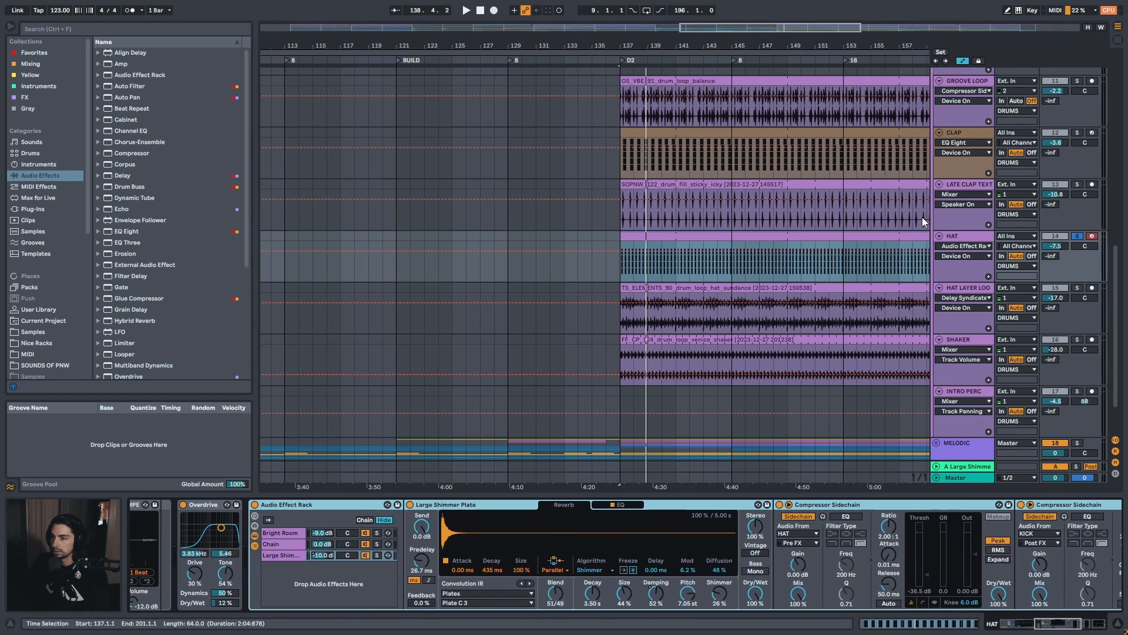
# Solo the HAT LAYER LOOP track and play it from bar 89
pyautogui.moveTo(651, 44); pyautogui.dragTo(847, 13)
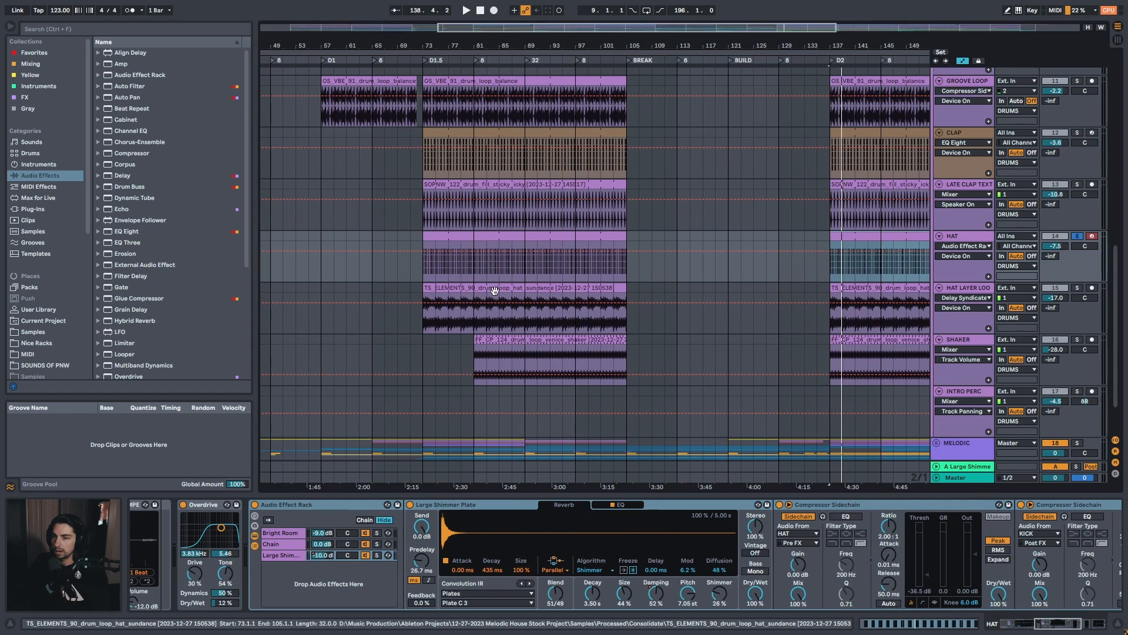
pyautogui.click(492, 288)
pyautogui.moveTo(552, 45); pyautogui.dragTo(471, 59)
pyautogui.click(440, 322)
pyautogui.press('space')
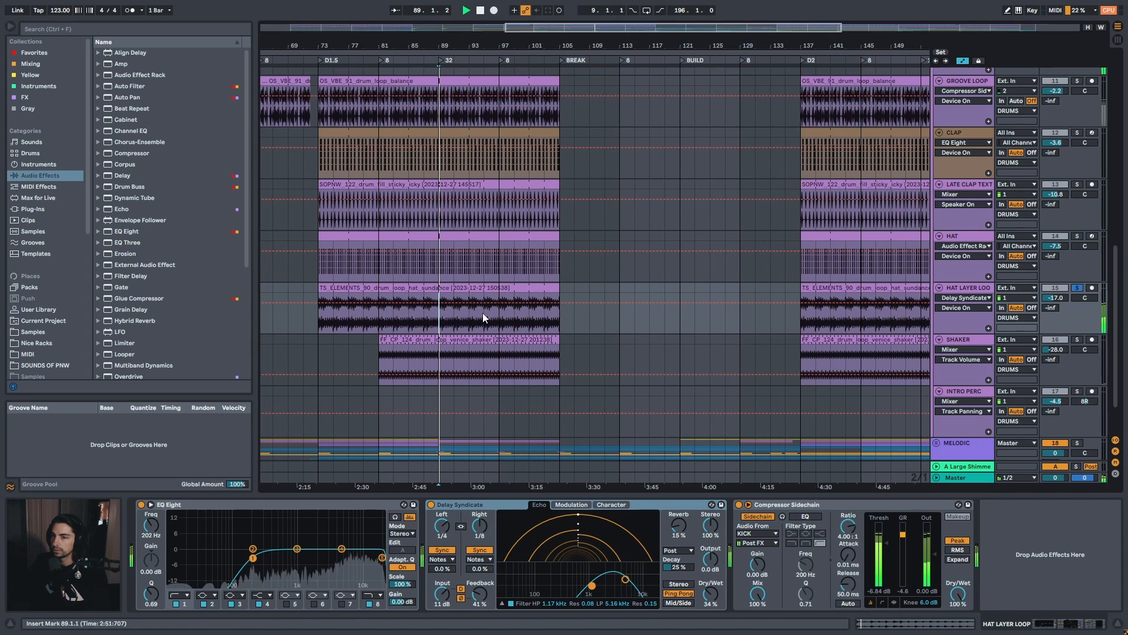
pyautogui.press('+')
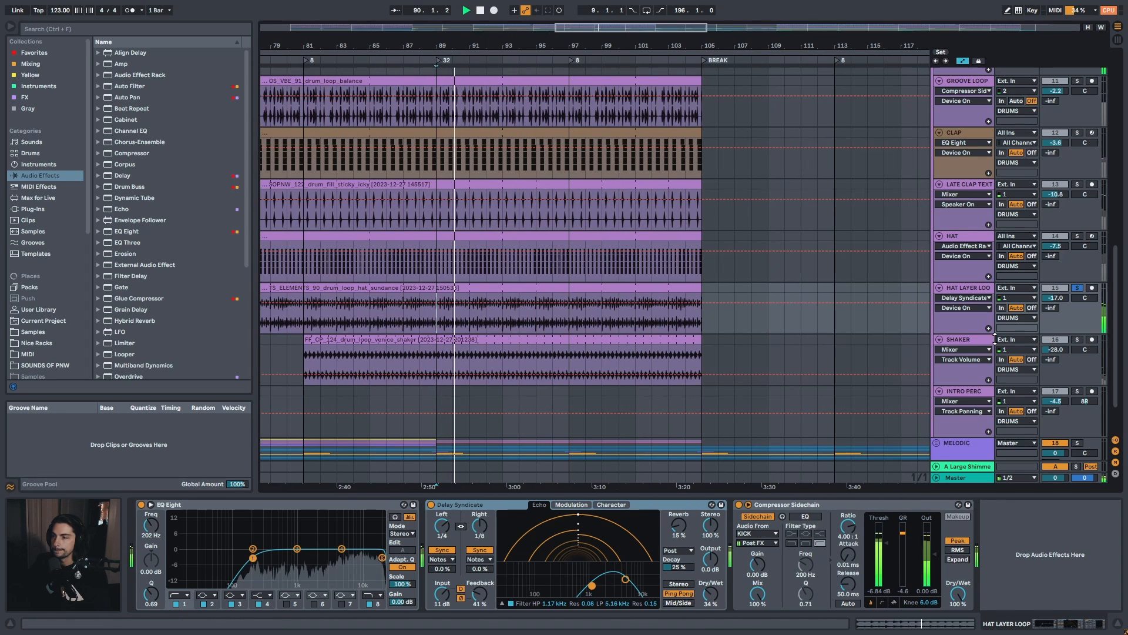
# Inspect the HAT LAYER LOOP clip's waveform and loop settings, return to the track's devices and select its EQ Eight
pyautogui.doubleClick(513, 298)
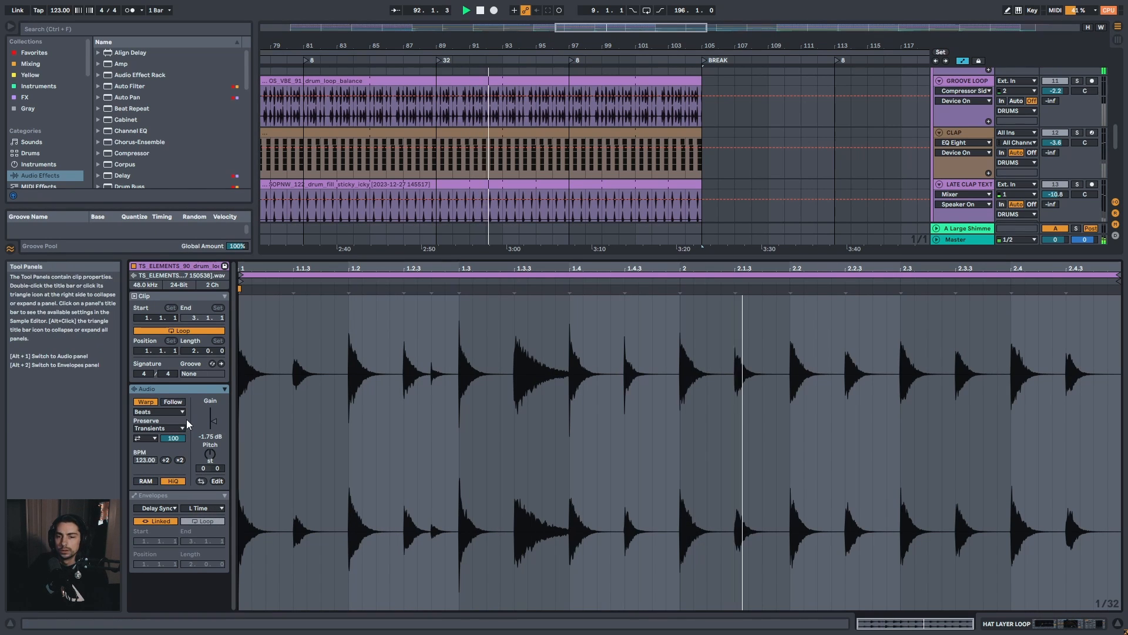
pyautogui.hotkey('shift', 'Tab')
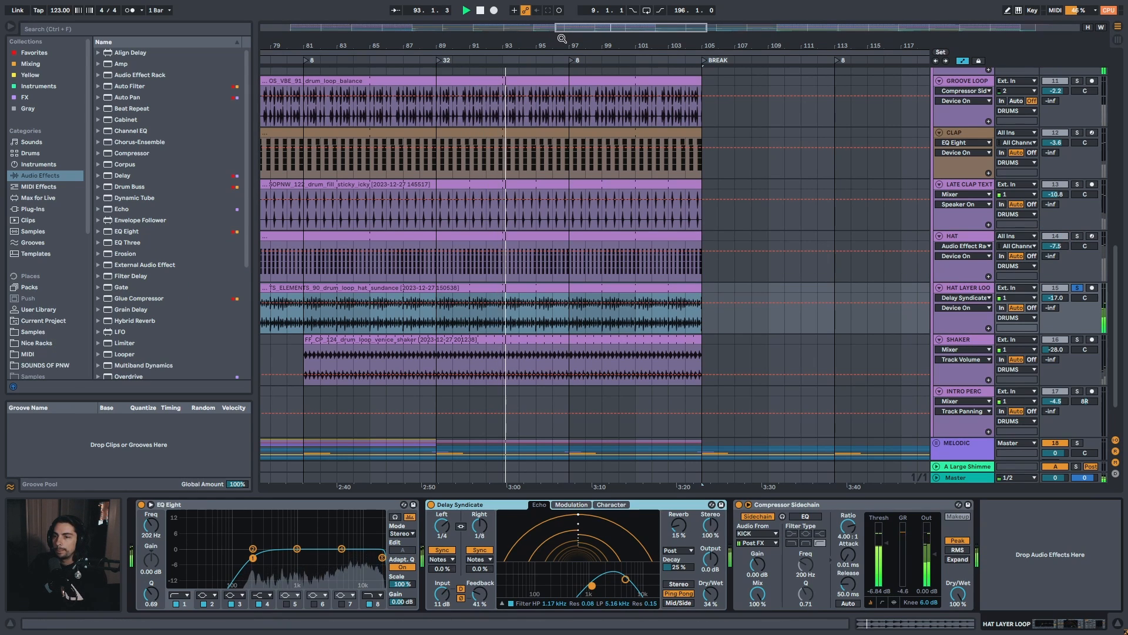
pyautogui.click(206, 508)
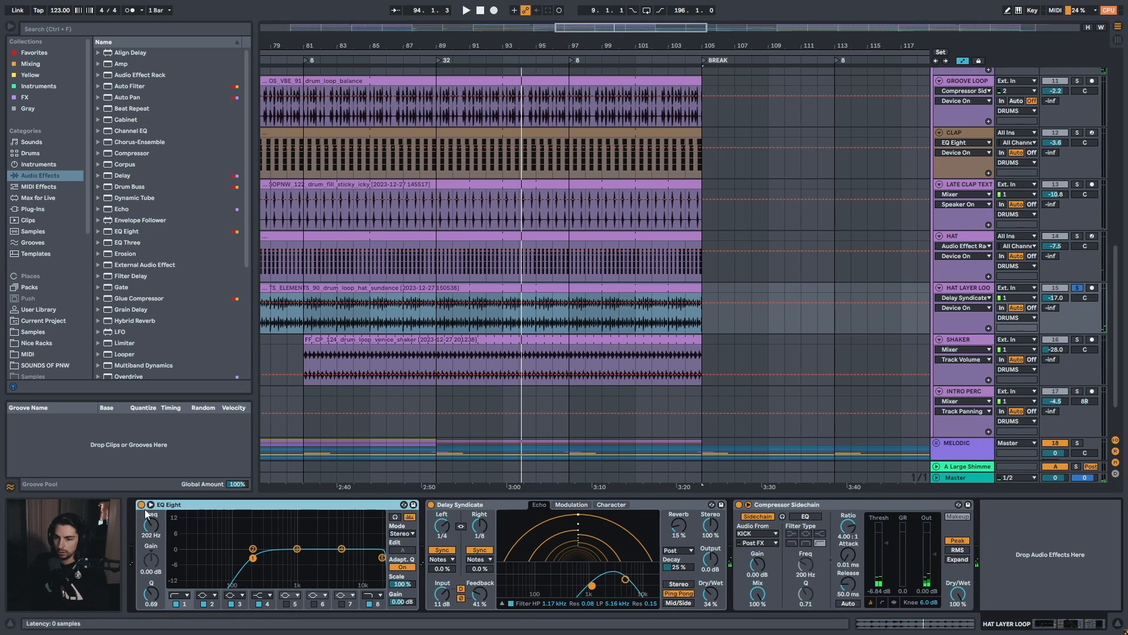
# Play the HAT LAYER LOOP track from bar 89 and compare it with the Delay Syndicate device bypassed and re-enabled
pyautogui.click(474, 506)
pyautogui.press('space')
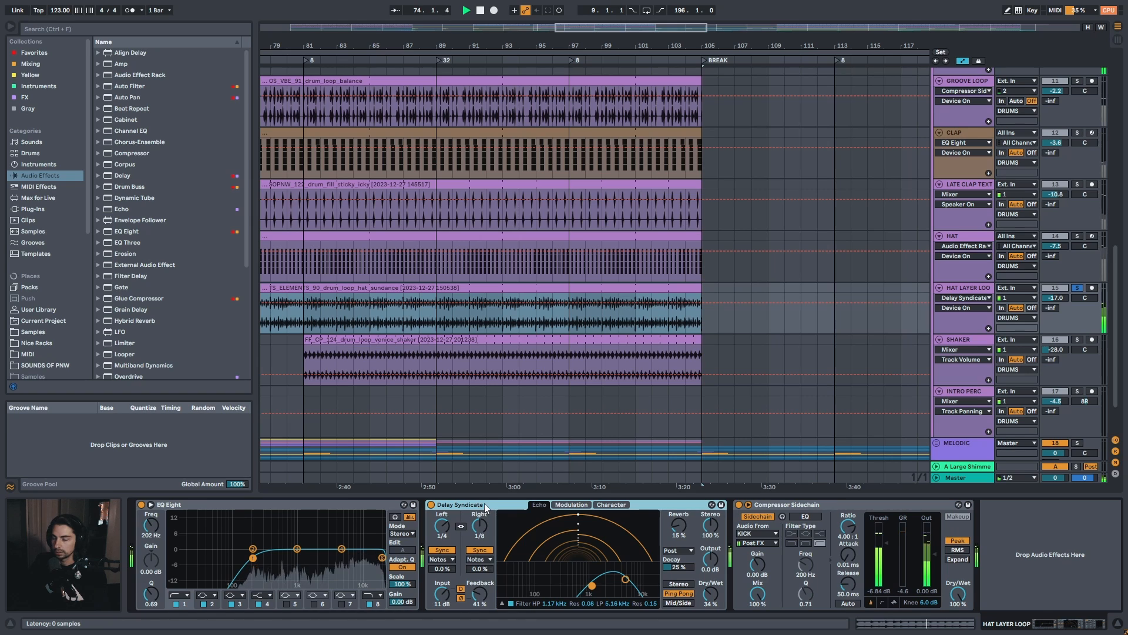
pyautogui.moveTo(511, 46); pyautogui.dragTo(512, 23)
pyautogui.click(485, 319)
pyautogui.press('space')
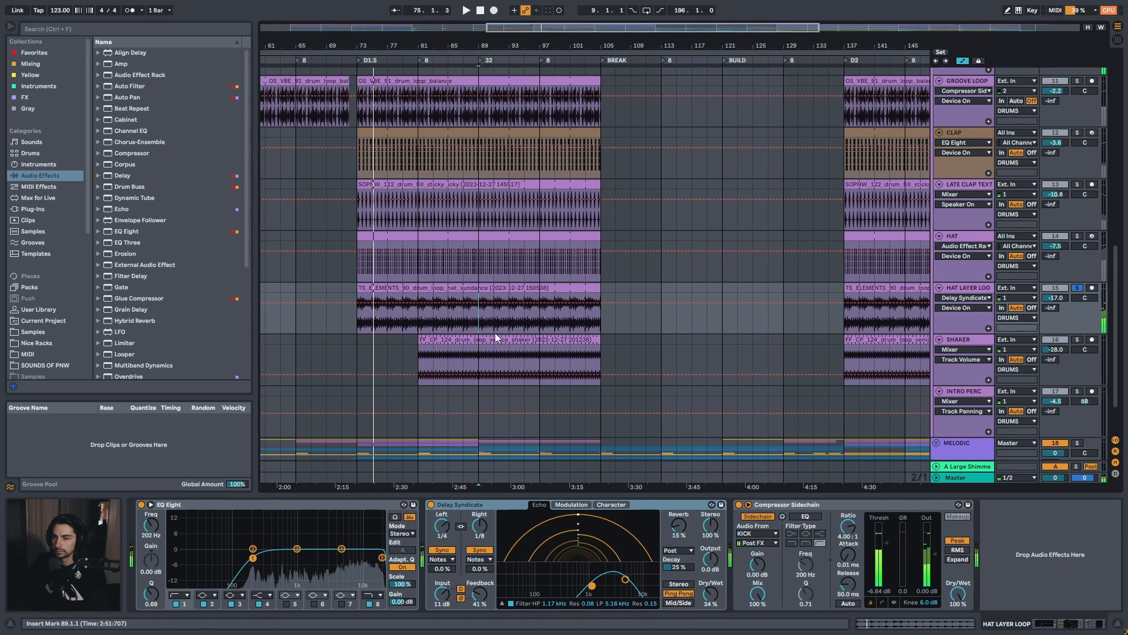
pyautogui.press('space')
pyautogui.click(437, 505)
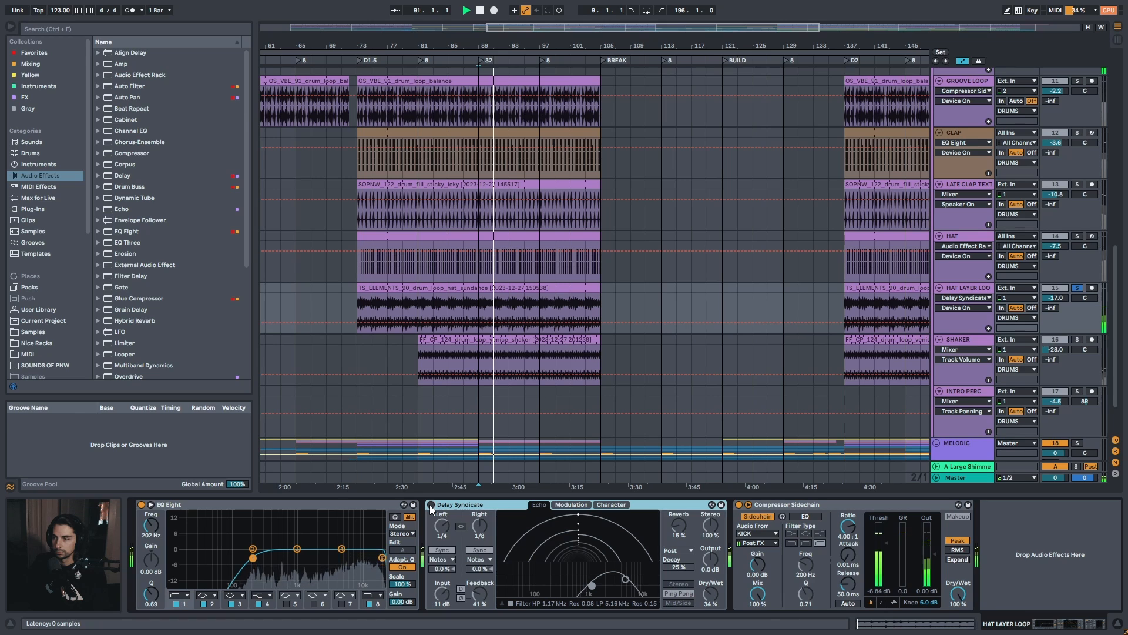
pyautogui.click(431, 507)
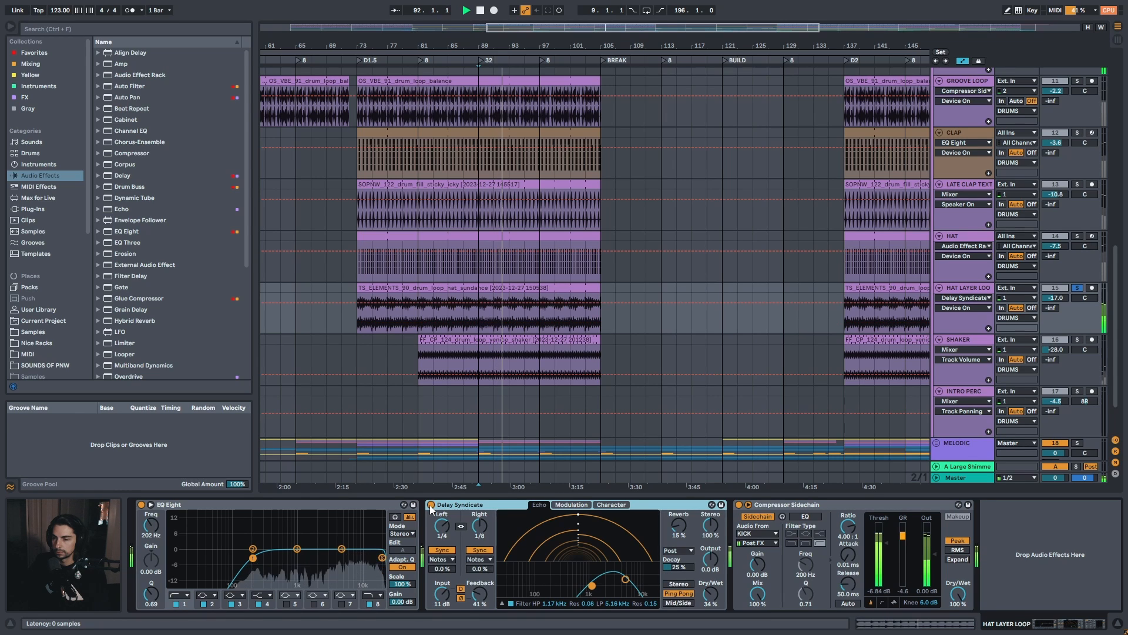
# Examine the sidechain compressor on the hat layer loop during playback
pyautogui.click(794, 505)
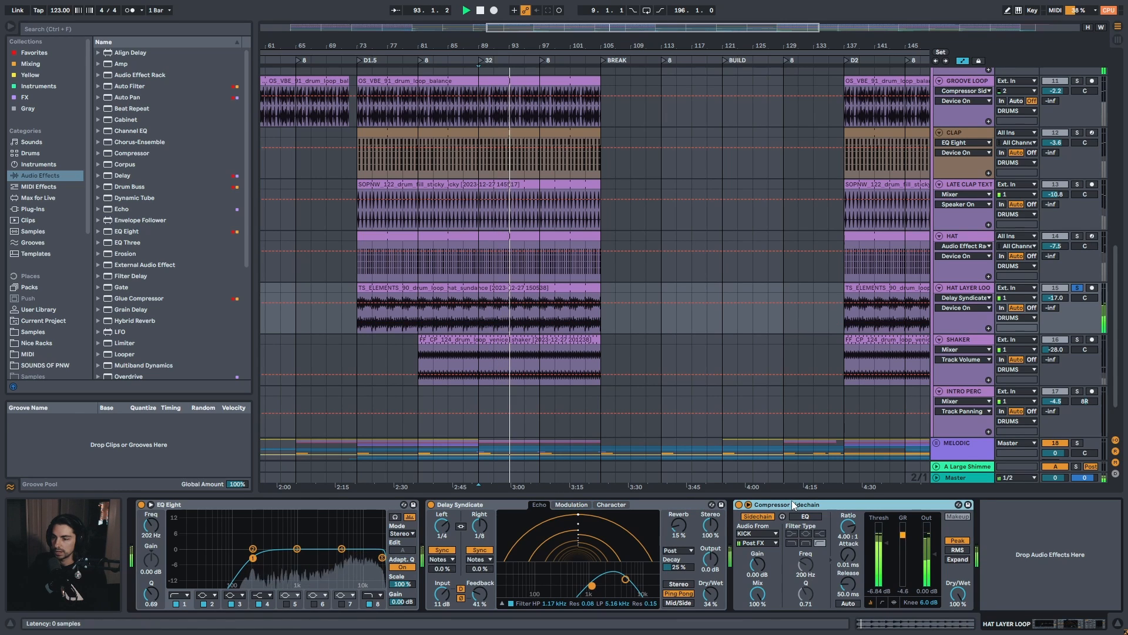
pyautogui.moveTo(519, 45); pyautogui.dragTo(518, 79)
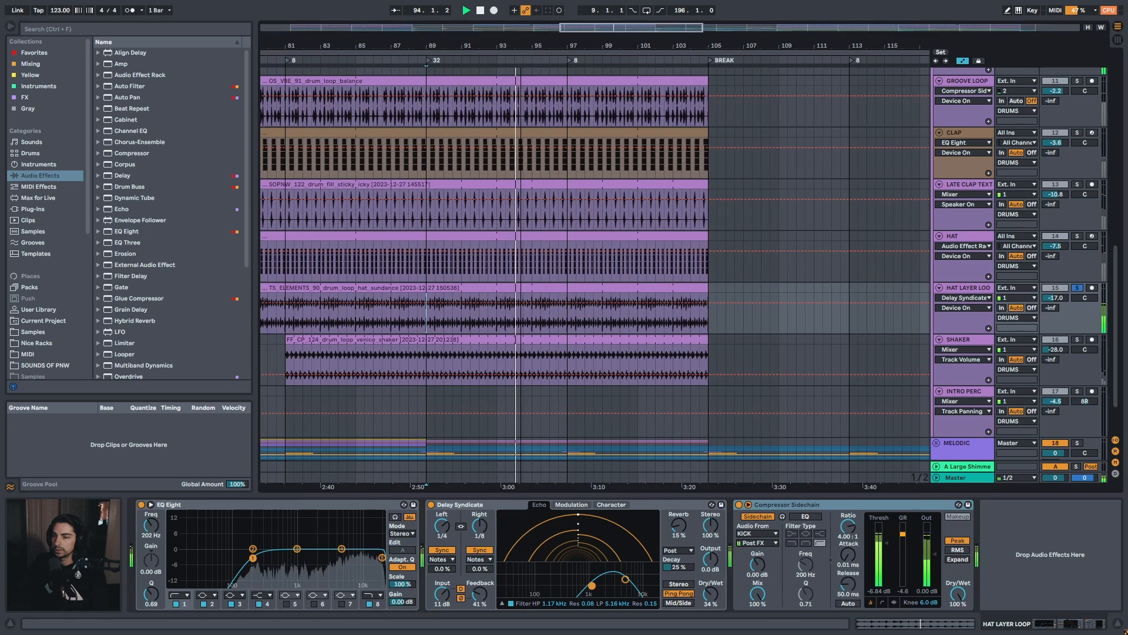
pyautogui.moveTo(556, 46); pyautogui.dragTo(552, 31)
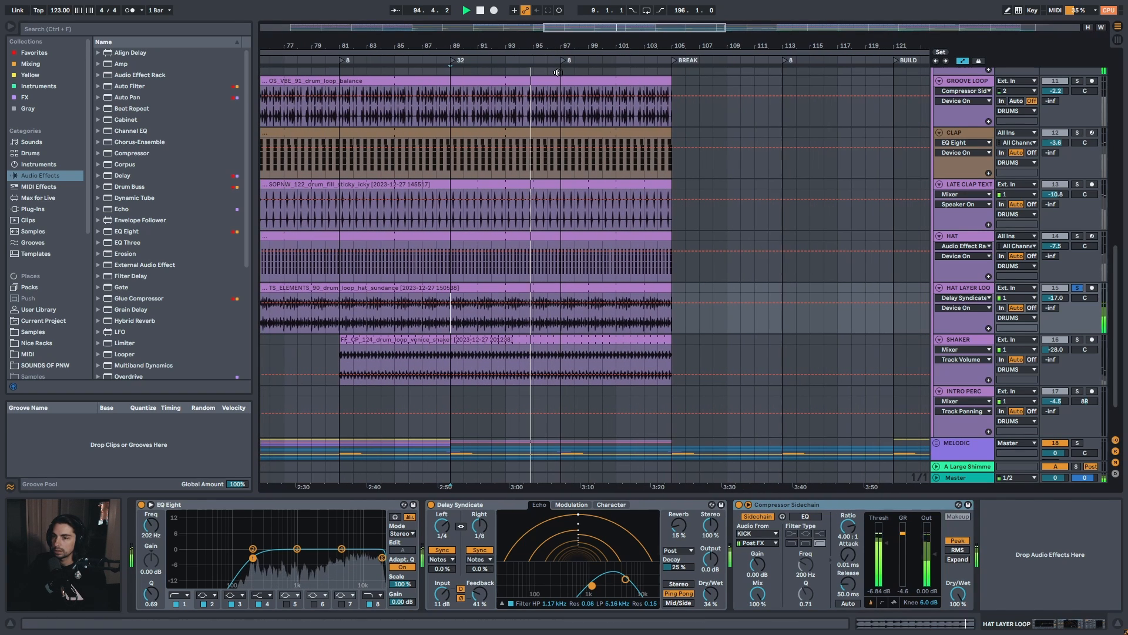
# Solo the SHAKER track, inspect its clip's sample settings, and return to the track's effect chain
pyautogui.click(976, 341)
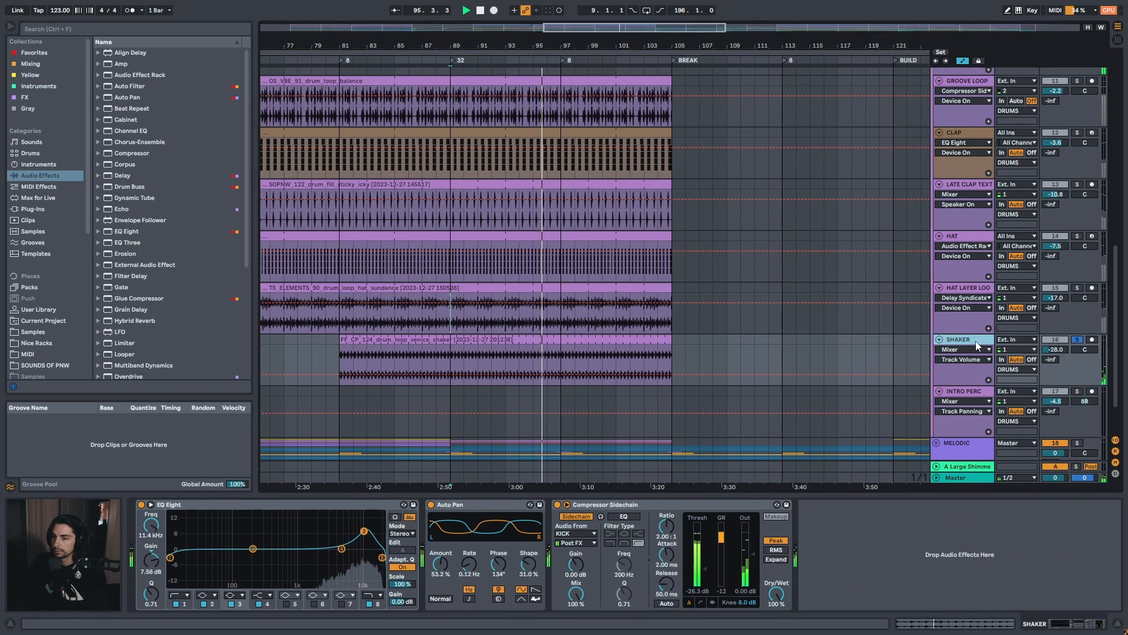
pyautogui.doubleClick(564, 342)
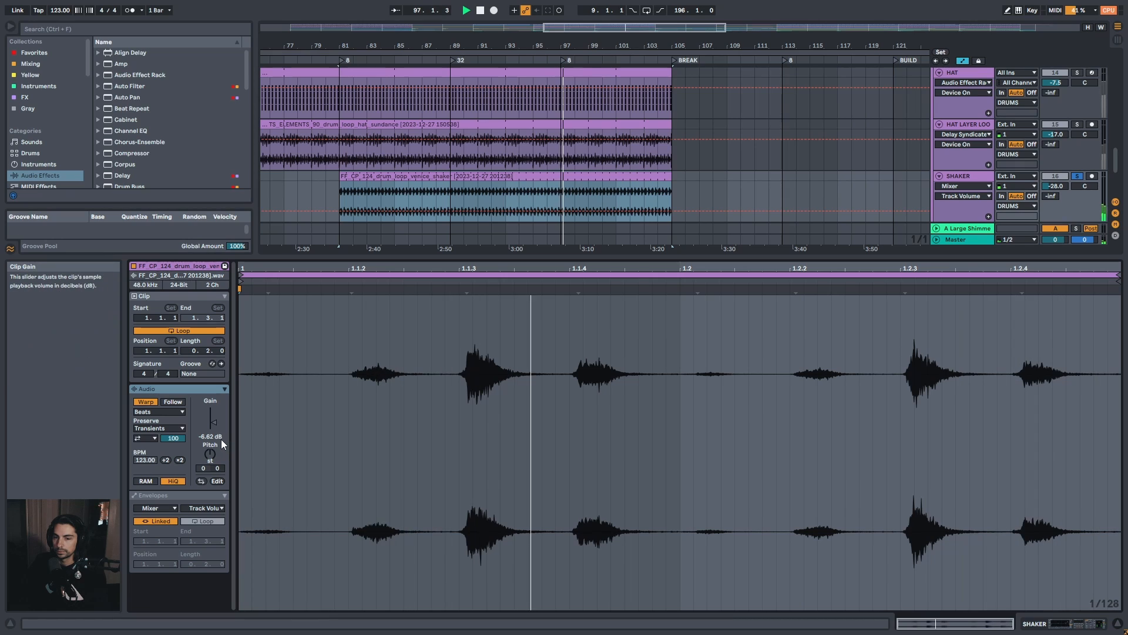
pyautogui.hotkey('shift', 'Tab')
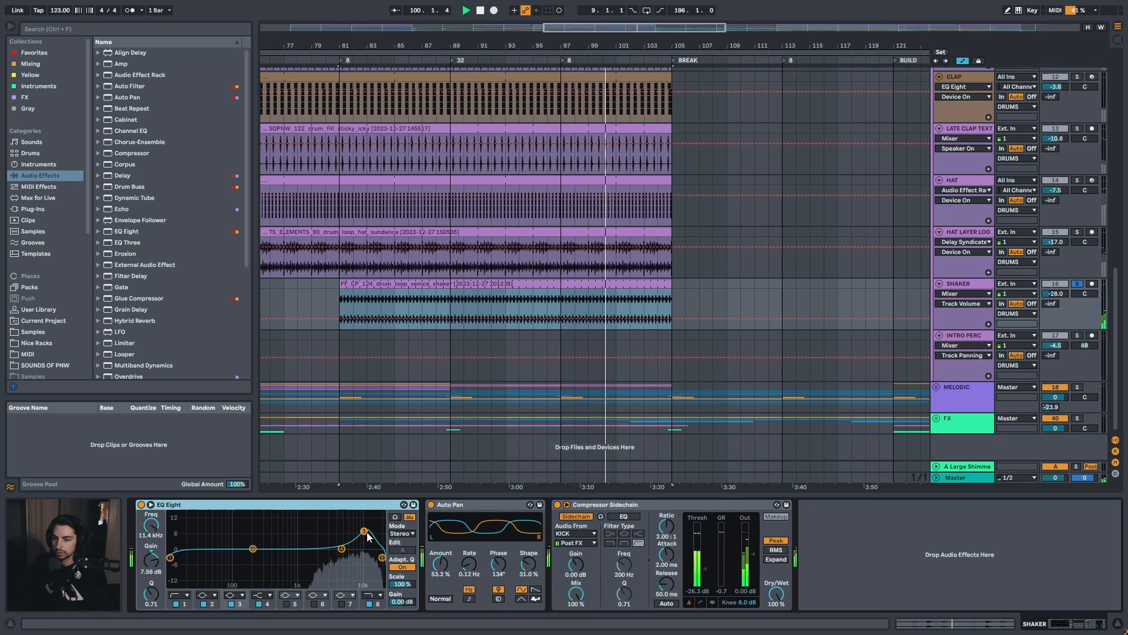
# Examine the Auto Pan on the shaker track while playing from bar 97
pyautogui.click(474, 507)
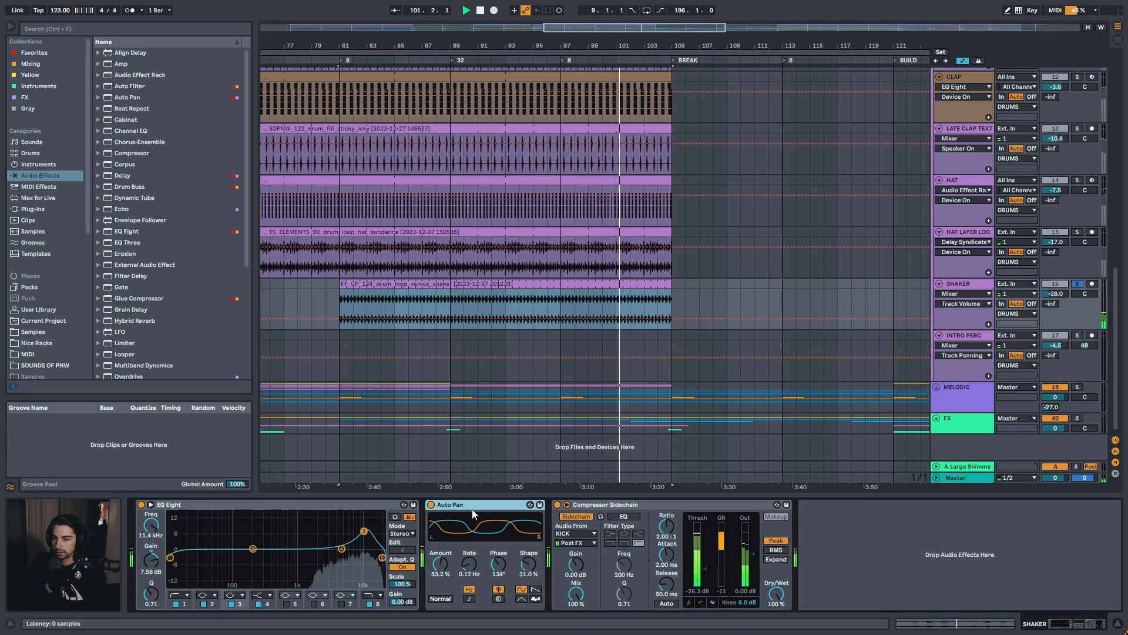
pyautogui.moveTo(664, 48); pyautogui.dragTo(661, 42)
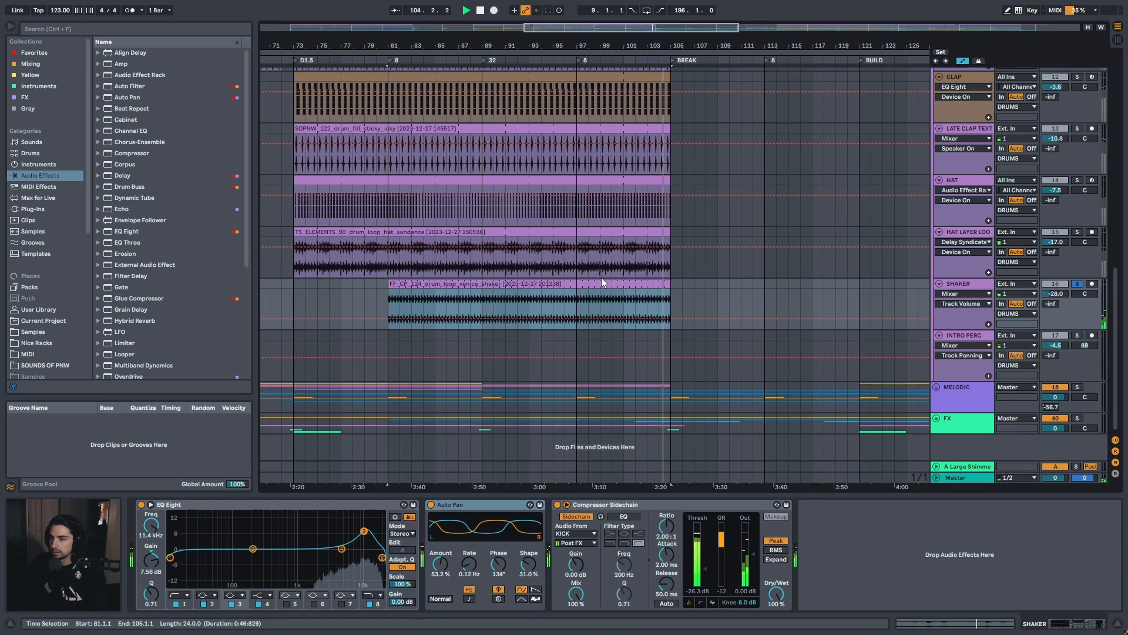
pyautogui.click(579, 295)
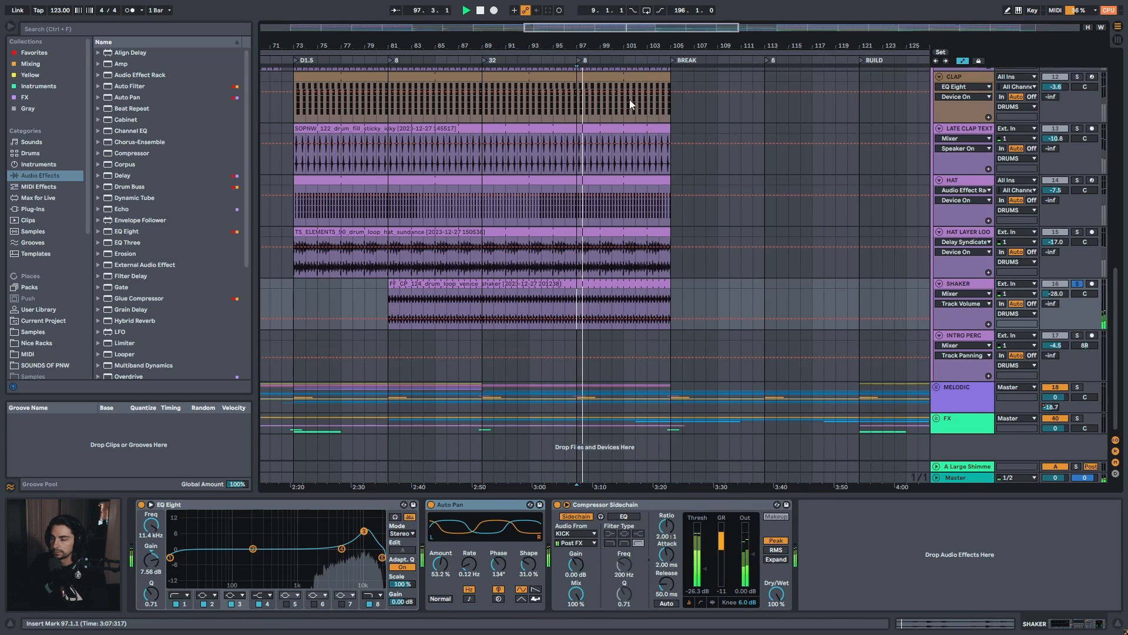
# Solo the INTRO PERC track in the extended intro and play it from bar 27
pyautogui.moveTo(630, 46); pyautogui.dragTo(731, 26)
pyautogui.moveTo(397, 42); pyautogui.dragTo(457, 18)
pyautogui.click(501, 352)
pyautogui.press('space')
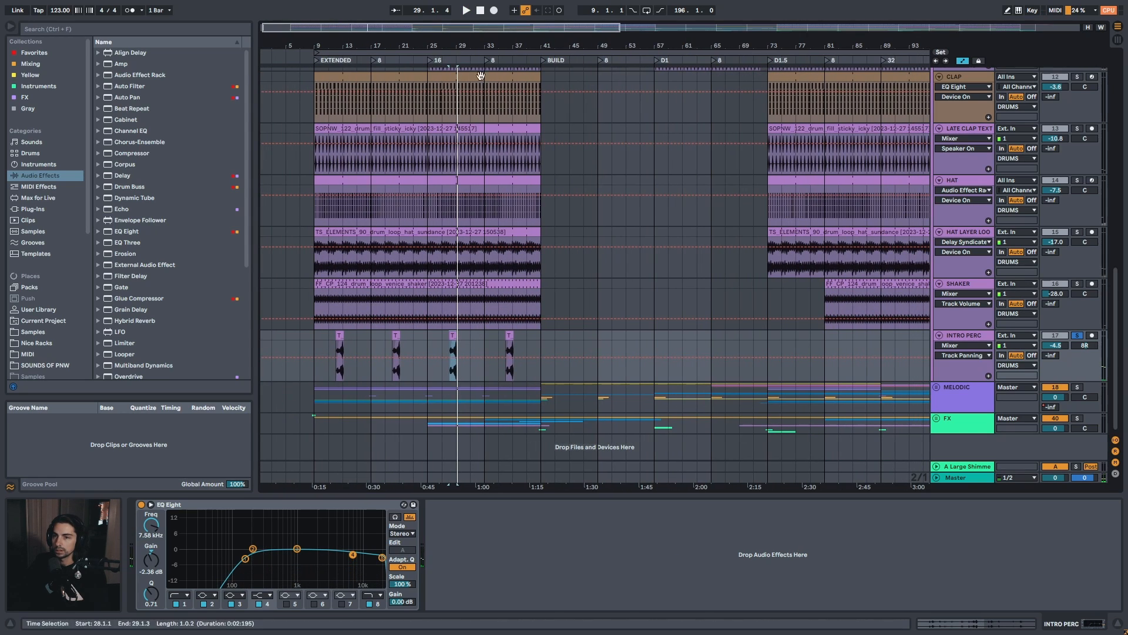
pyautogui.scroll(4, 448, 353)
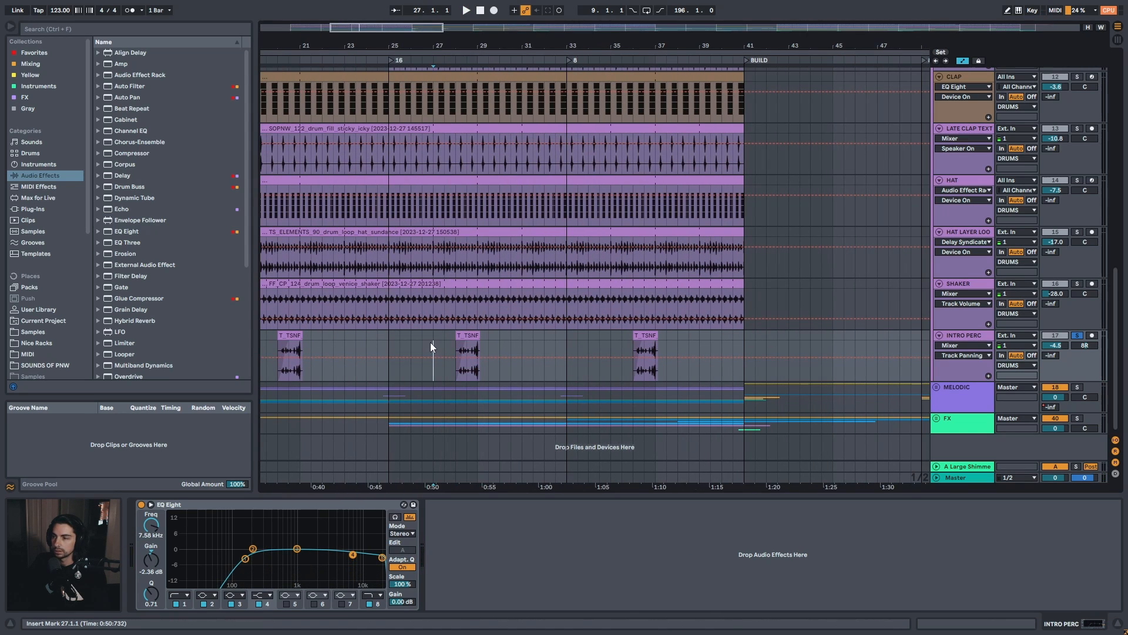
pyautogui.click(434, 341)
pyautogui.press('space')
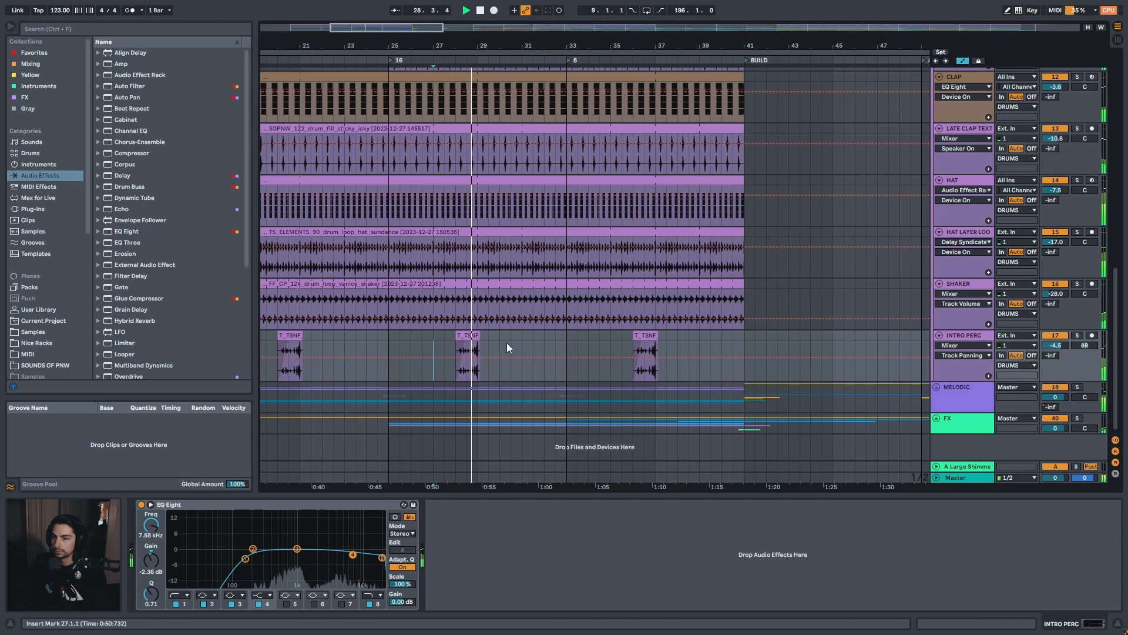
# Open the foley percussion clip at bar 28 and try extending it past bar 33 to hear more of the loop
pyautogui.doubleClick(467, 342)
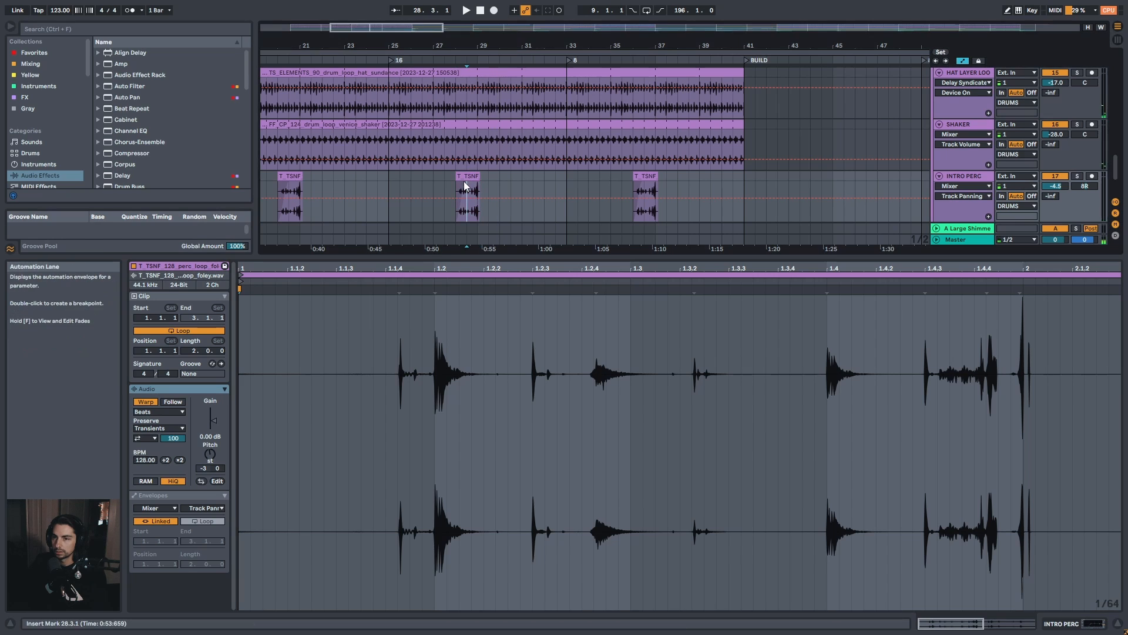
pyautogui.moveTo(479, 176); pyautogui.dragTo(584, 178)
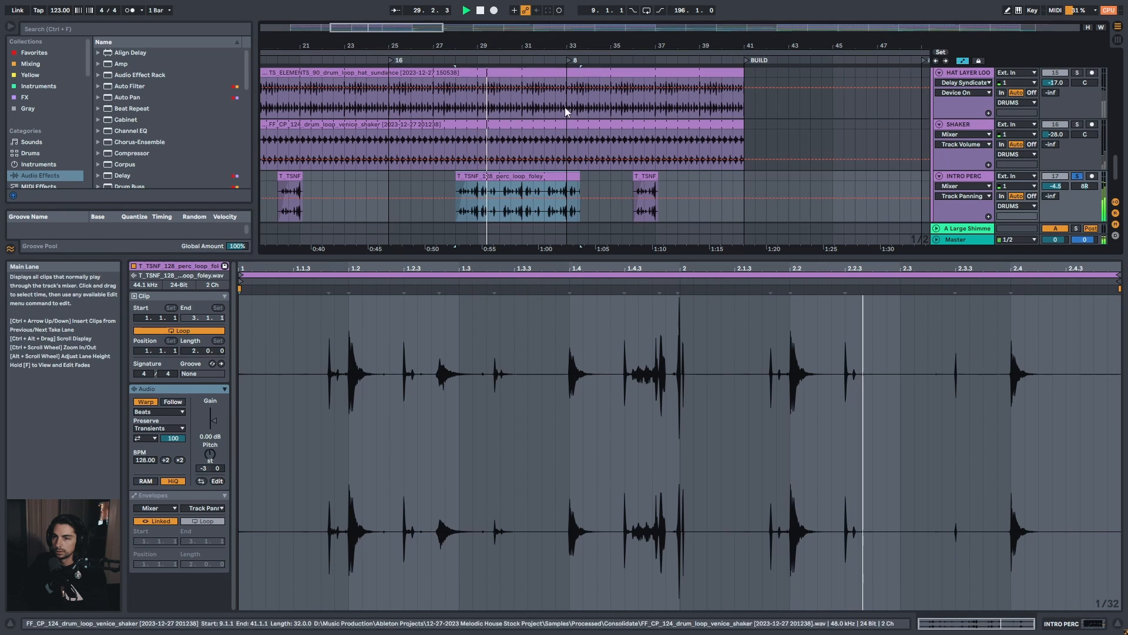
pyautogui.moveTo(568, 46); pyautogui.dragTo(432, 173)
pyautogui.press('space')
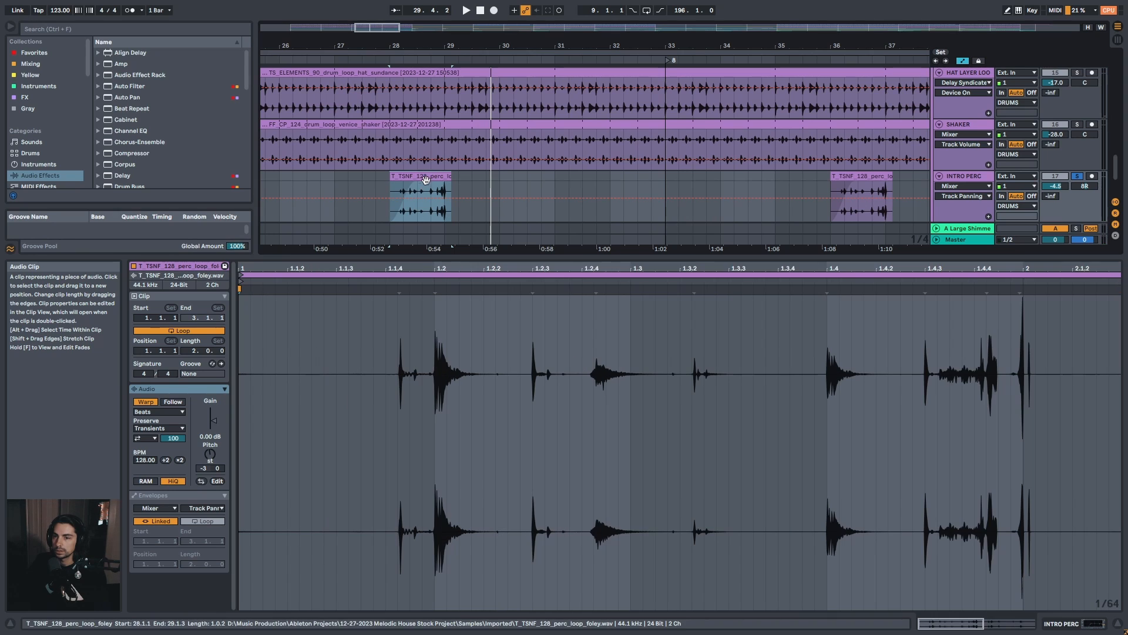
# Return to the device view, solo the DRUMS group and play it from bar 73
pyautogui.moveTo(433, 46); pyautogui.dragTo(357, 39)
pyautogui.moveTo(559, 39); pyautogui.dragTo(559, 28)
pyautogui.hotkey('shift', 'Tab')
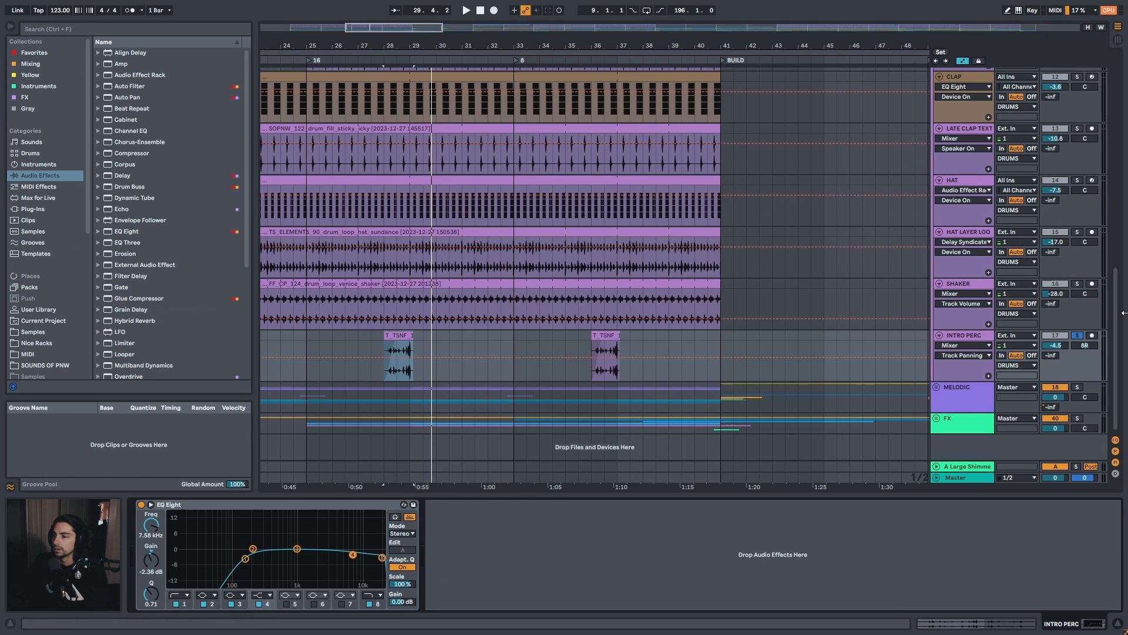
pyautogui.moveTo(1112, 334); pyautogui.dragTo(1115, 239)
pyautogui.click(972, 207)
pyautogui.moveTo(579, 42)
pyautogui.mouseDown()
pyautogui.moveTo(588, 14)
pyautogui.moveTo(490, 3)
pyautogui.mouseUp()
pyautogui.click(708, 237)
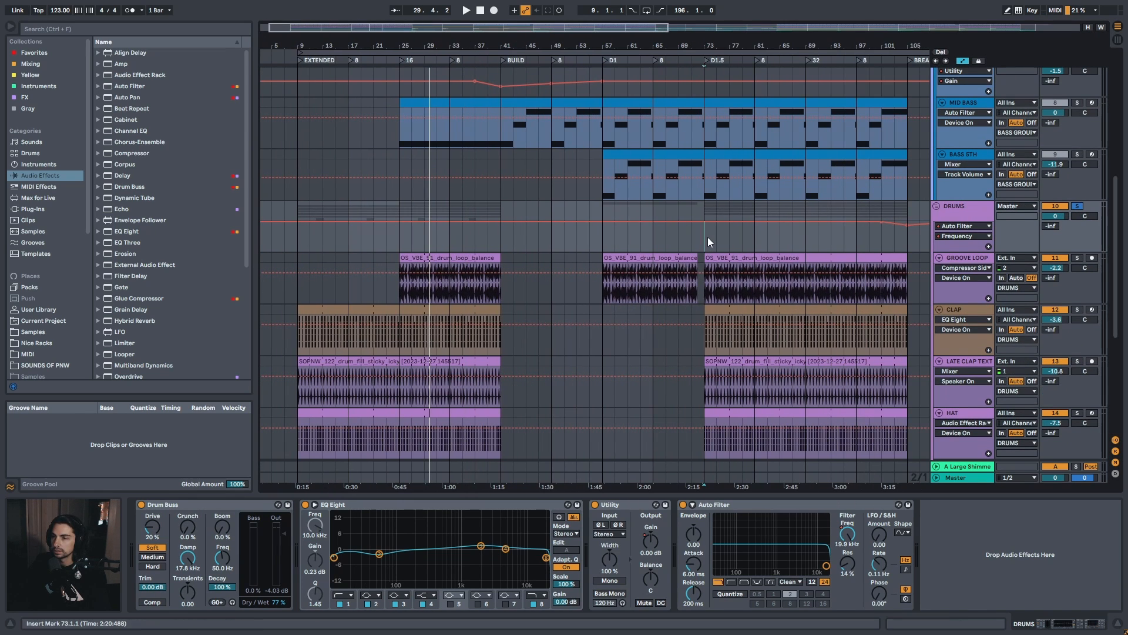
pyautogui.press('space')
# Examine the Drum Buss settings on the DRUMS group and show the device's Crunch automation
pyautogui.click(168, 509)
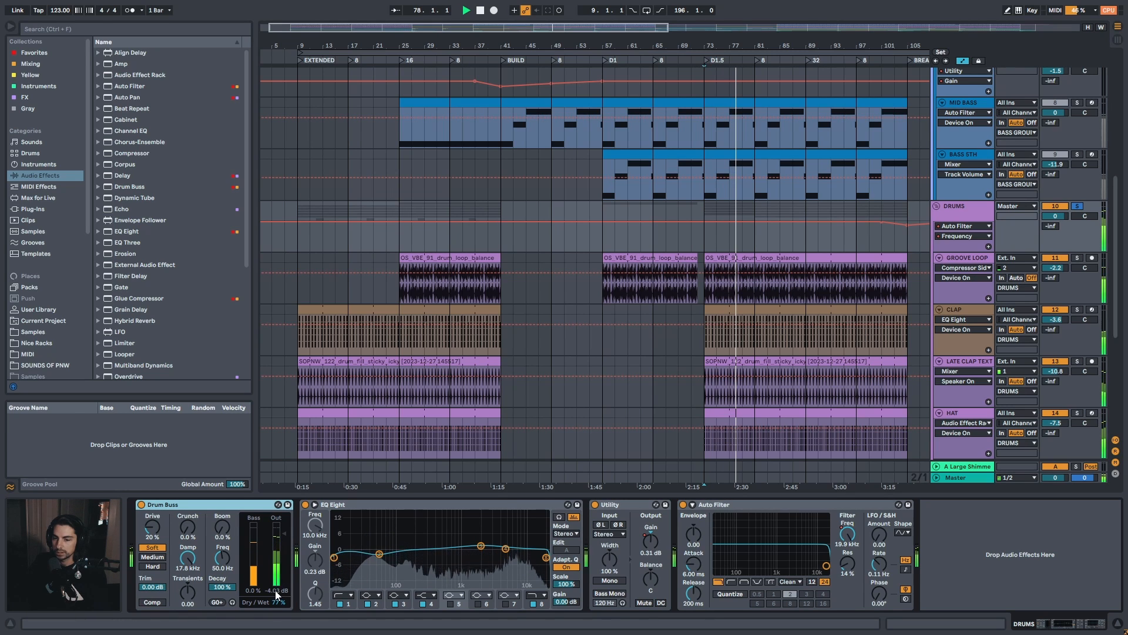
pyautogui.press('space')
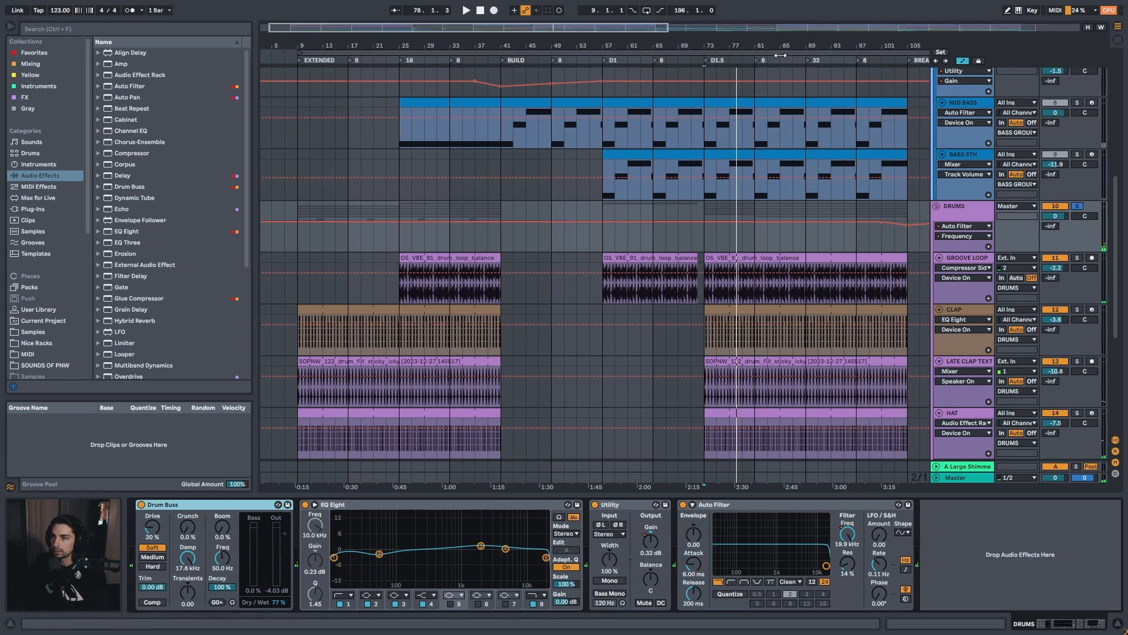
pyautogui.moveTo(765, 46); pyautogui.dragTo(624, 115)
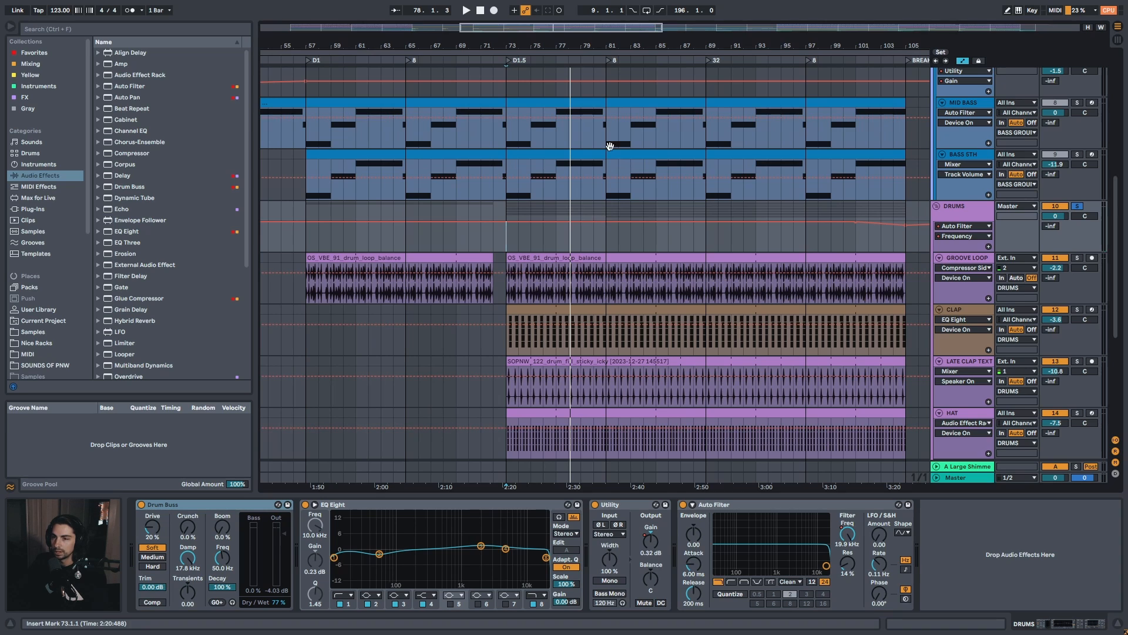
pyautogui.moveTo(584, 45); pyautogui.dragTo(575, 57)
pyautogui.click(253, 507)
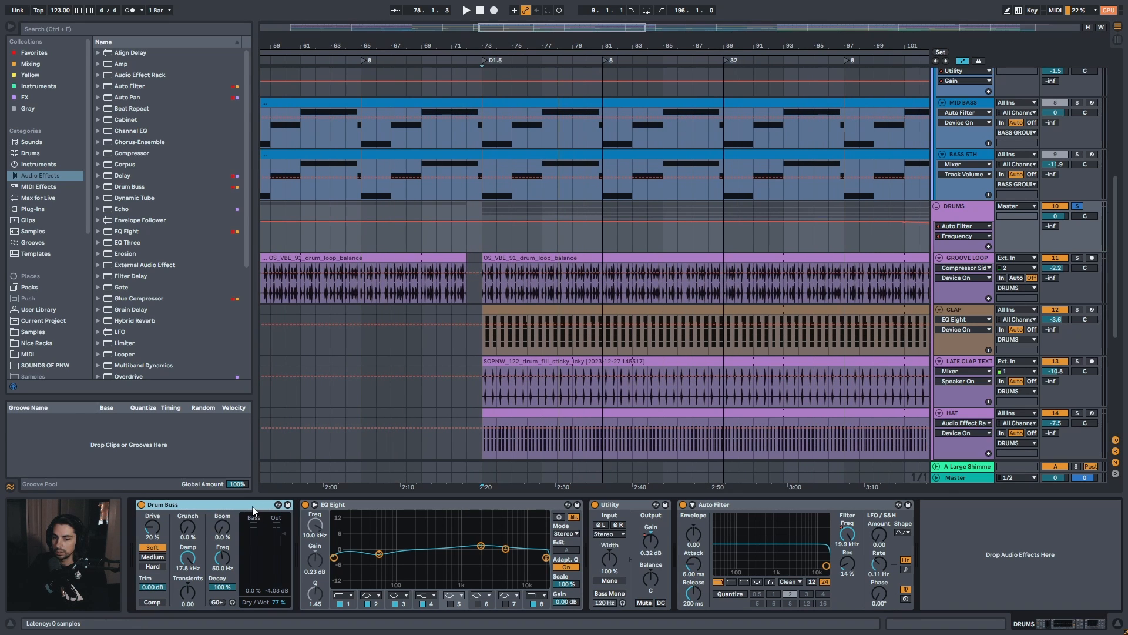
pyautogui.moveTo(632, 44); pyautogui.dragTo(520, 29)
pyautogui.click(190, 518)
pyautogui.click(199, 506)
# Play the DRUMS group again from bar 73 and examine its EQ Eight curve
pyautogui.click(975, 218)
pyautogui.press('space')
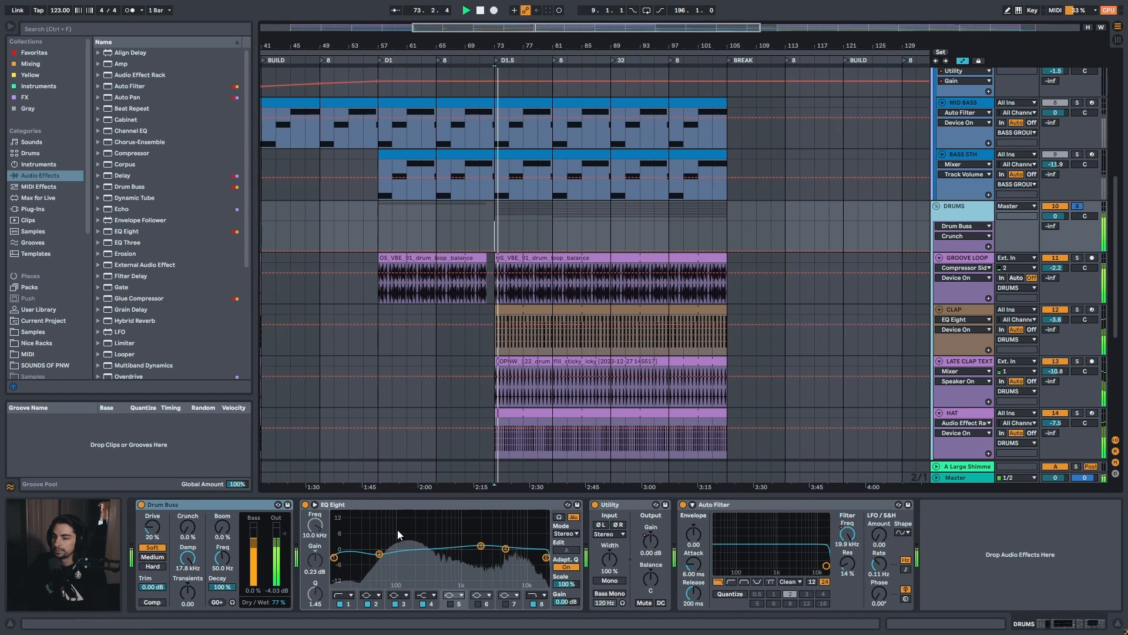
pyautogui.click(376, 558)
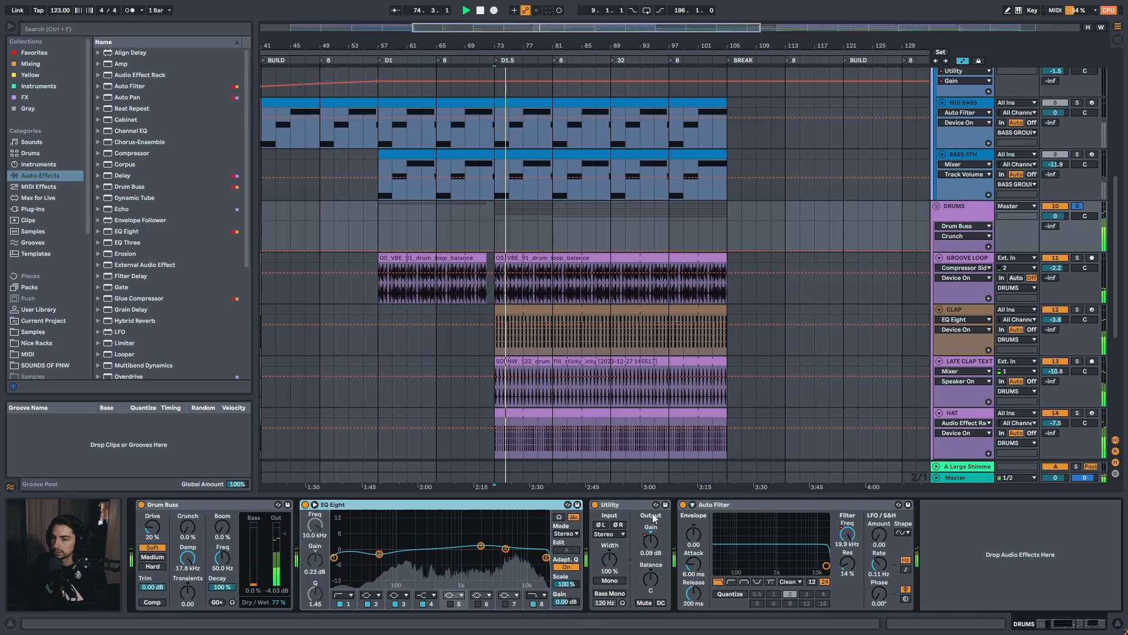
# Show the Utility Gain automation on the DRUMS group and review it across the whole arrangement
pyautogui.click(650, 543)
pyautogui.moveTo(686, 41); pyautogui.dragTo(569, 26)
pyautogui.press('space')
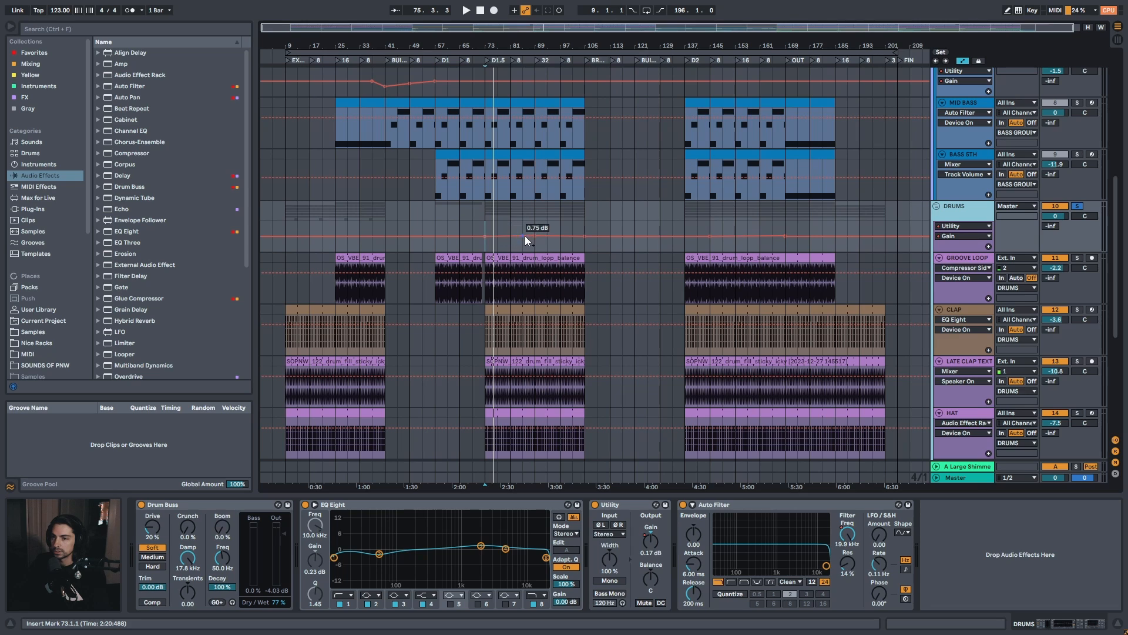
pyautogui.moveTo(538, 40); pyautogui.dragTo(538, 48)
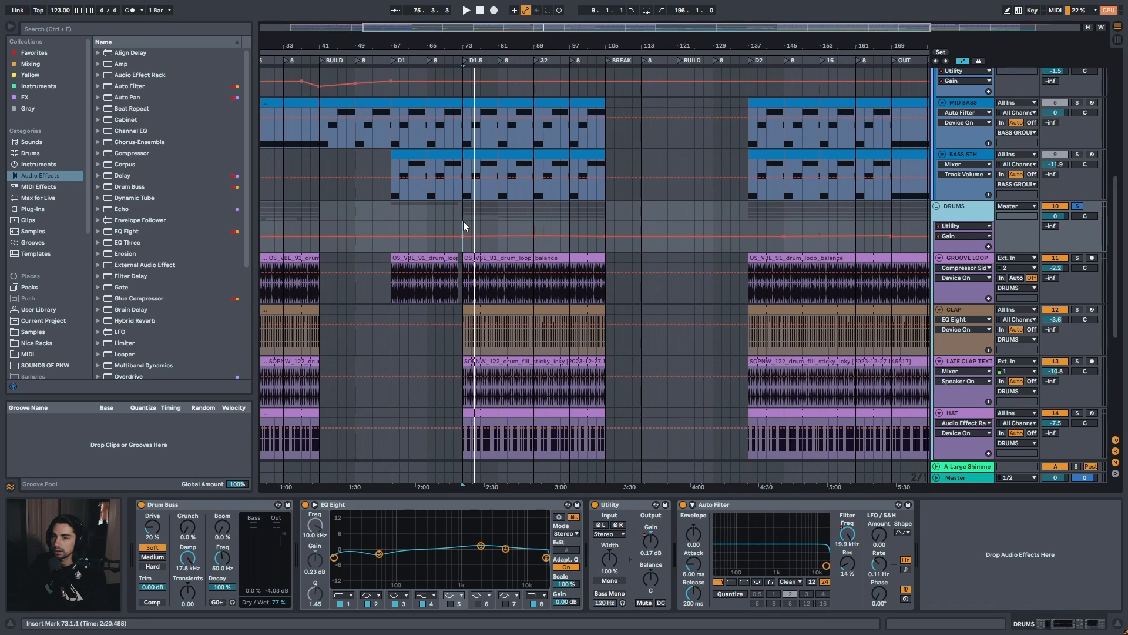
pyautogui.moveTo(651, 53); pyautogui.dragTo(650, 47)
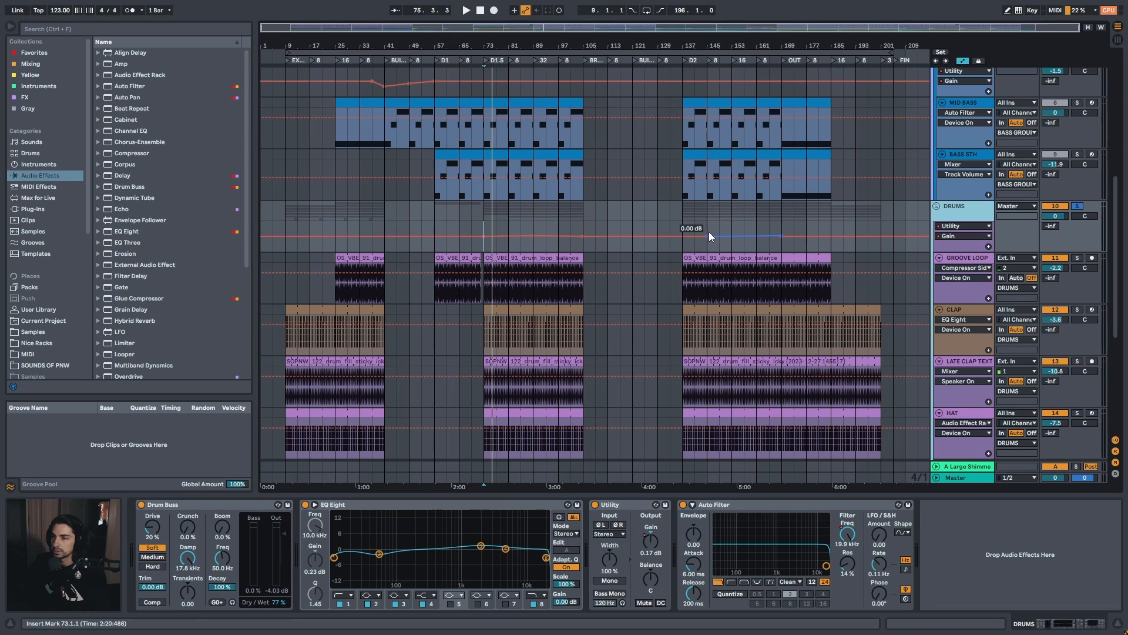
# Show the DRUMS group's Auto Filter Frequency automation and inspect the dip at the break near bar 105
pyautogui.click(847, 534)
pyautogui.moveTo(594, 45); pyautogui.dragTo(414, 240)
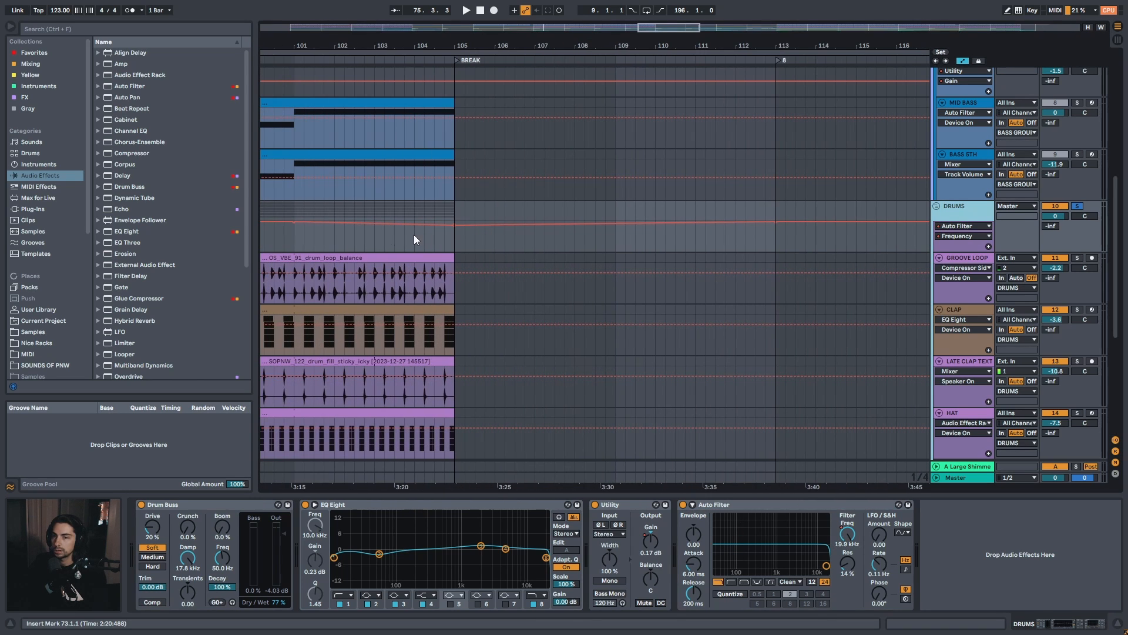
pyautogui.moveTo(427, 44); pyautogui.dragTo(507, 18)
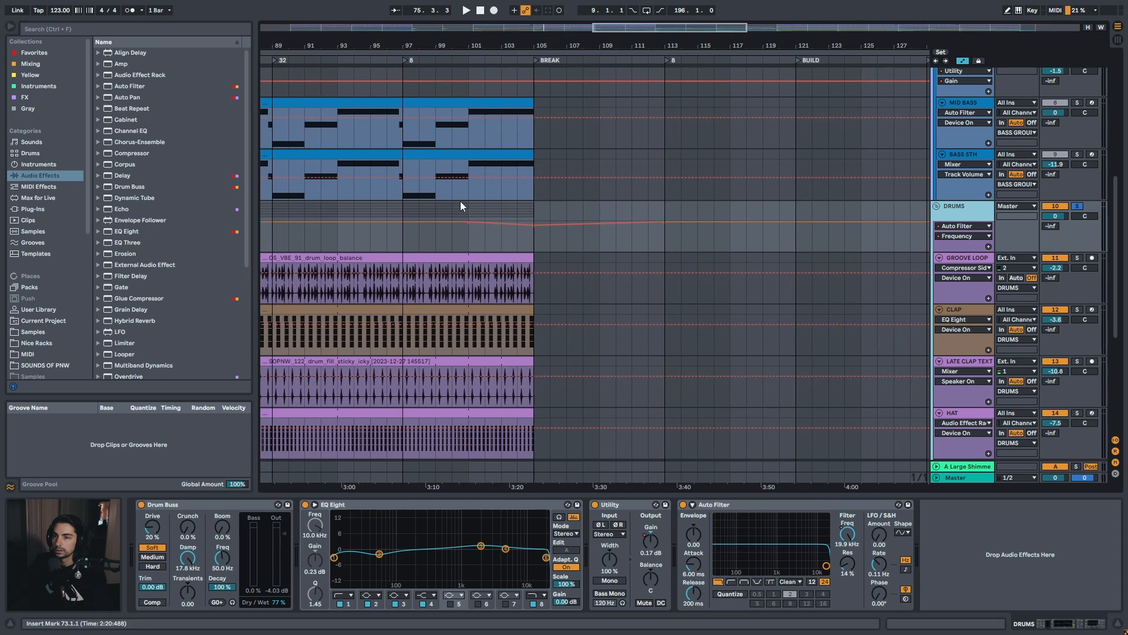
# Play the DRUMS group from bar 101 to hear the filter sweep into the break, and stop playback
pyautogui.click(469, 238)
pyautogui.press('space')
pyautogui.moveTo(848, 535); pyautogui.dragTo(852, 540)
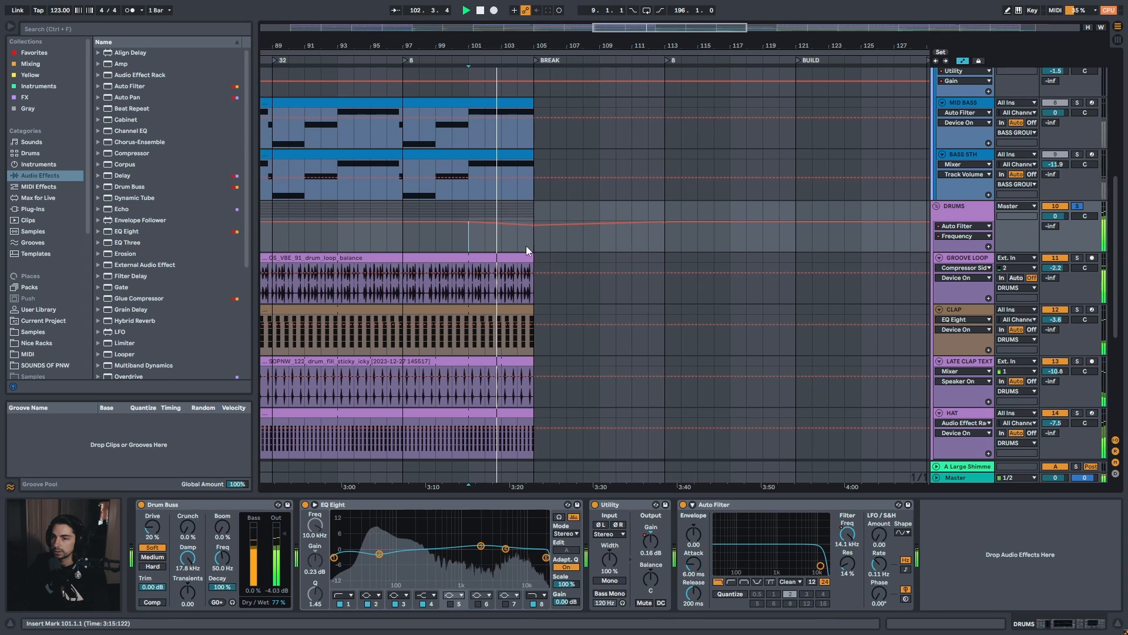
pyautogui.moveTo(610, 45); pyautogui.dragTo(589, 1)
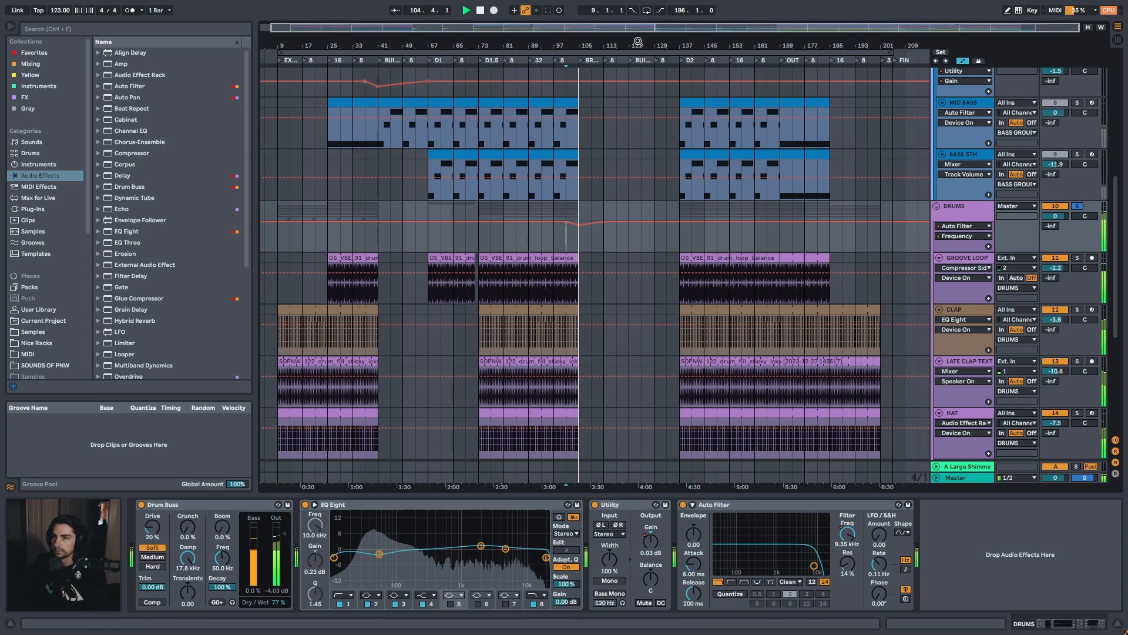
pyautogui.moveTo(638, 42); pyautogui.dragTo(643, 44)
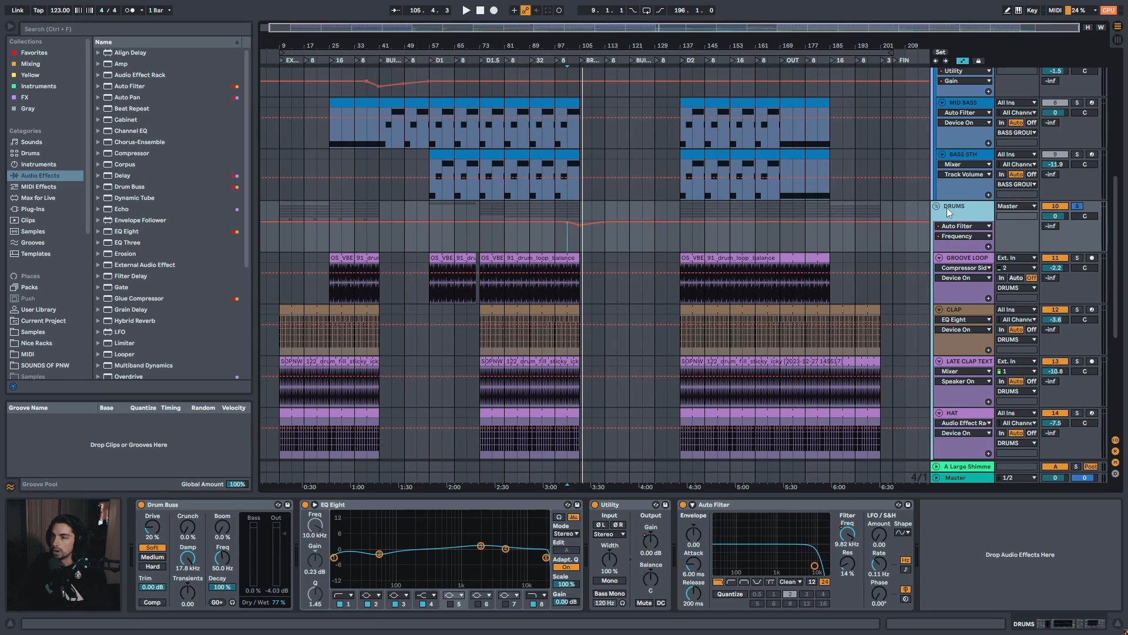
# Select the MELODY CALL track in the MELODIC group and set the playback start to bar 49
pyautogui.moveTo(387, 39); pyautogui.dragTo(420, 41)
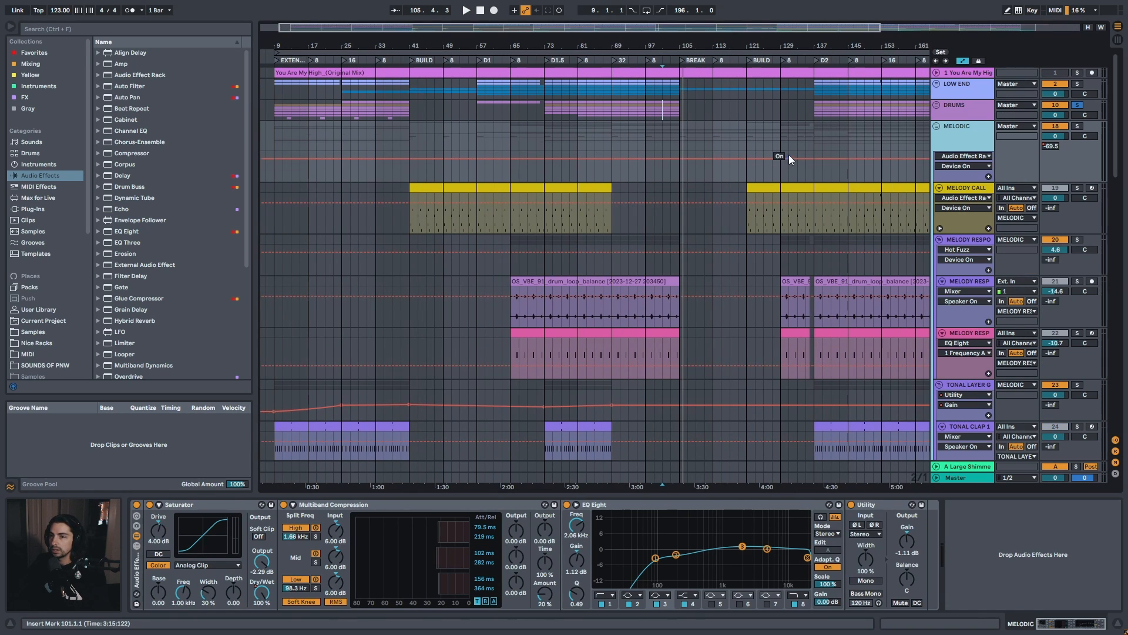
pyautogui.moveTo(488, 43); pyautogui.dragTo(482, 44)
pyautogui.click(981, 192)
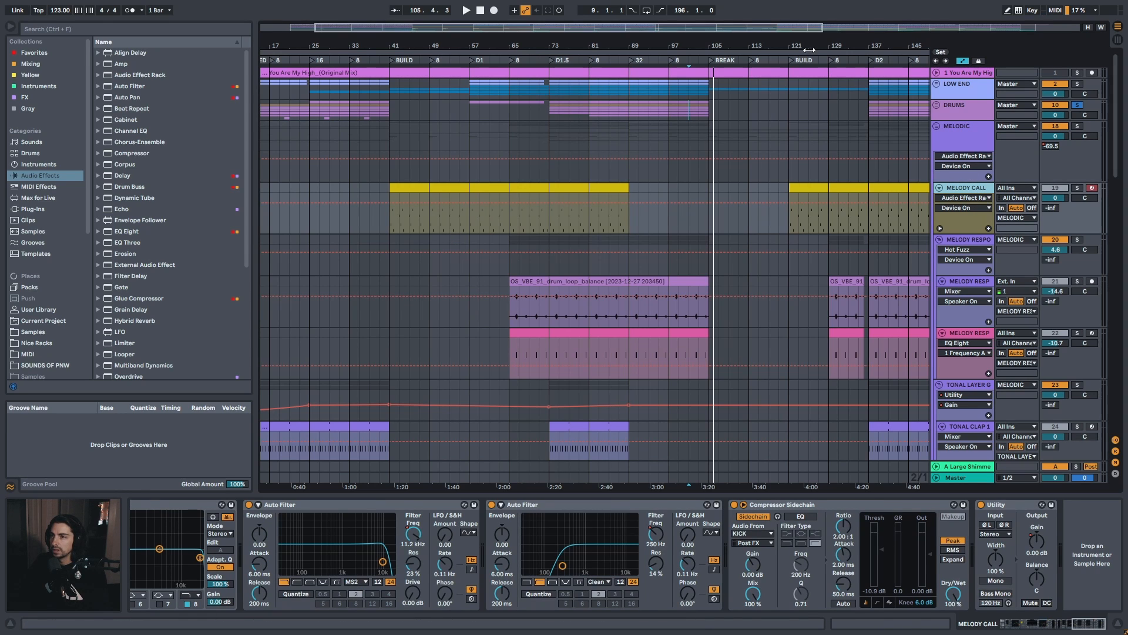
pyautogui.moveTo(792, 46); pyautogui.dragTo(768, 46)
pyautogui.moveTo(407, 49); pyautogui.dragTo(478, 225)
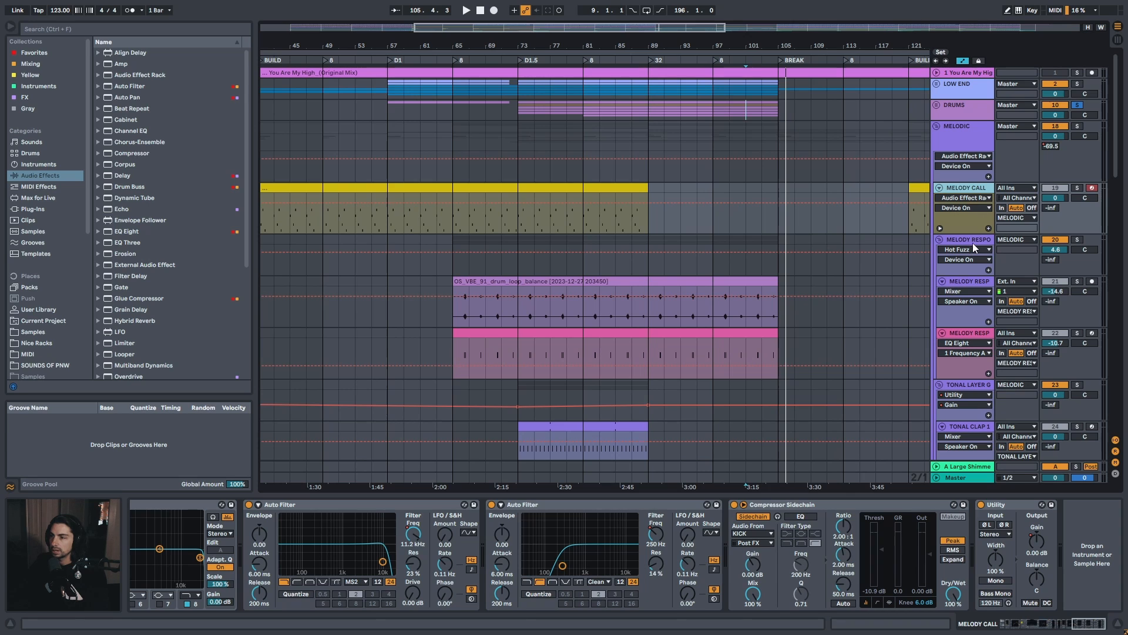
pyautogui.moveTo(444, 42); pyautogui.dragTo(549, 50)
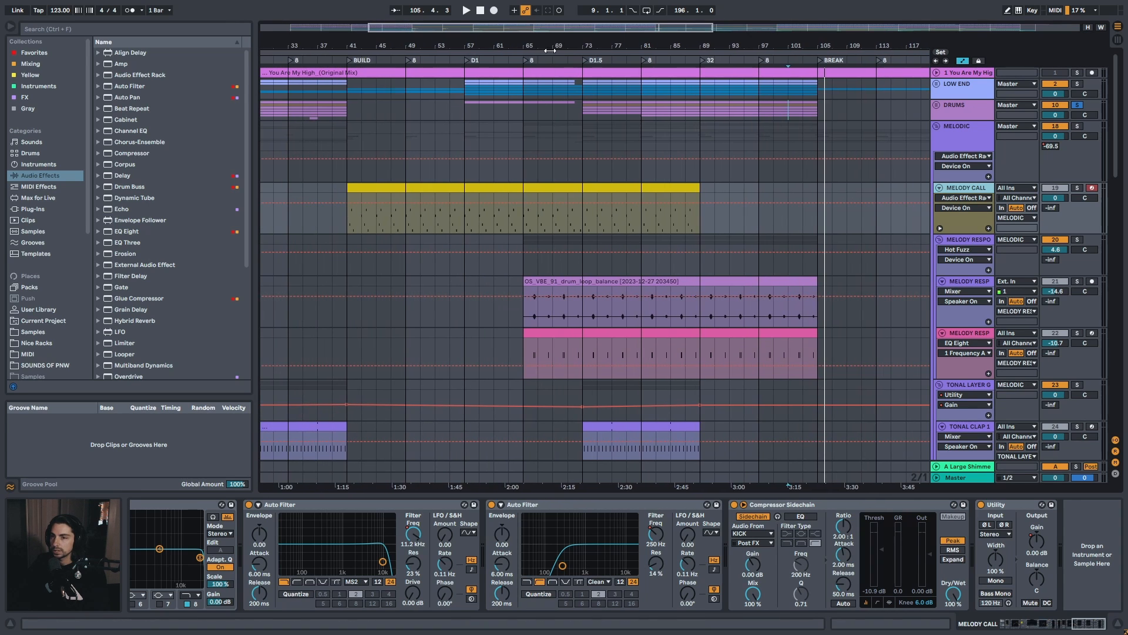
pyautogui.click(406, 214)
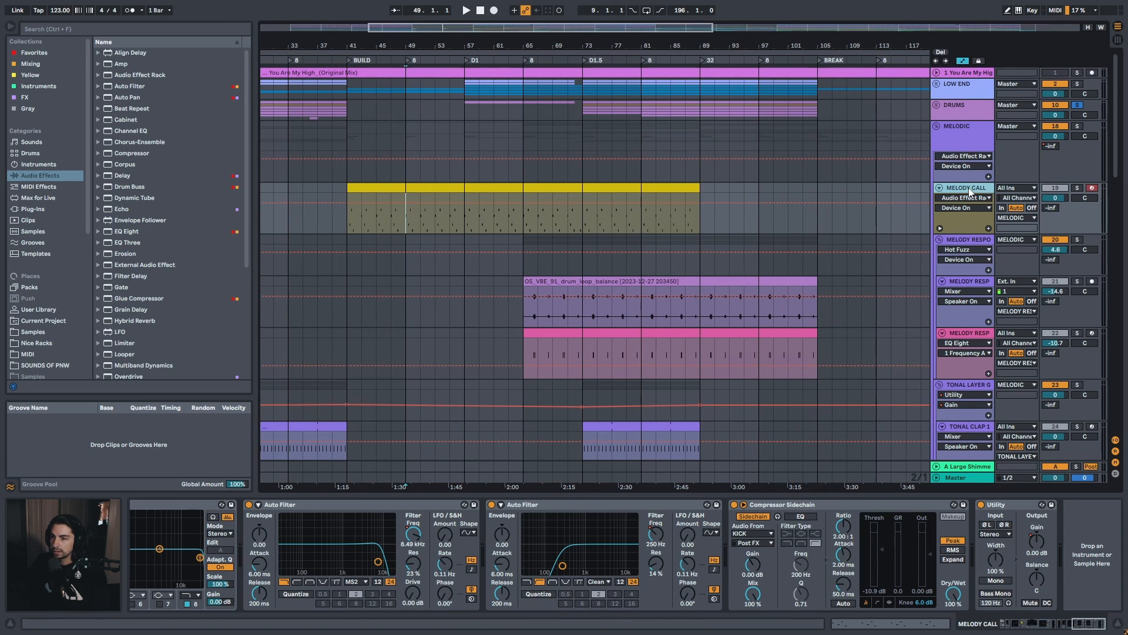
# Unfold the Basic Pluck Arp rack on MELODY CALL to examine its Kalimba Notion instrument and other devices, and fold it again
pyautogui.click(1012, 623)
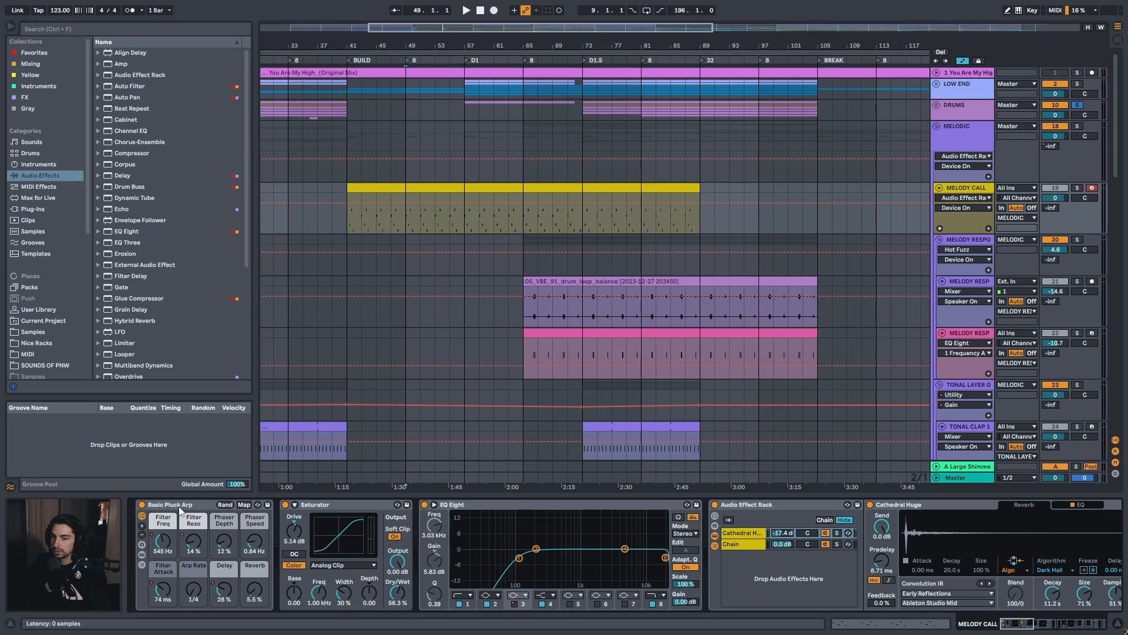
pyautogui.click(183, 507)
pyautogui.click(143, 555)
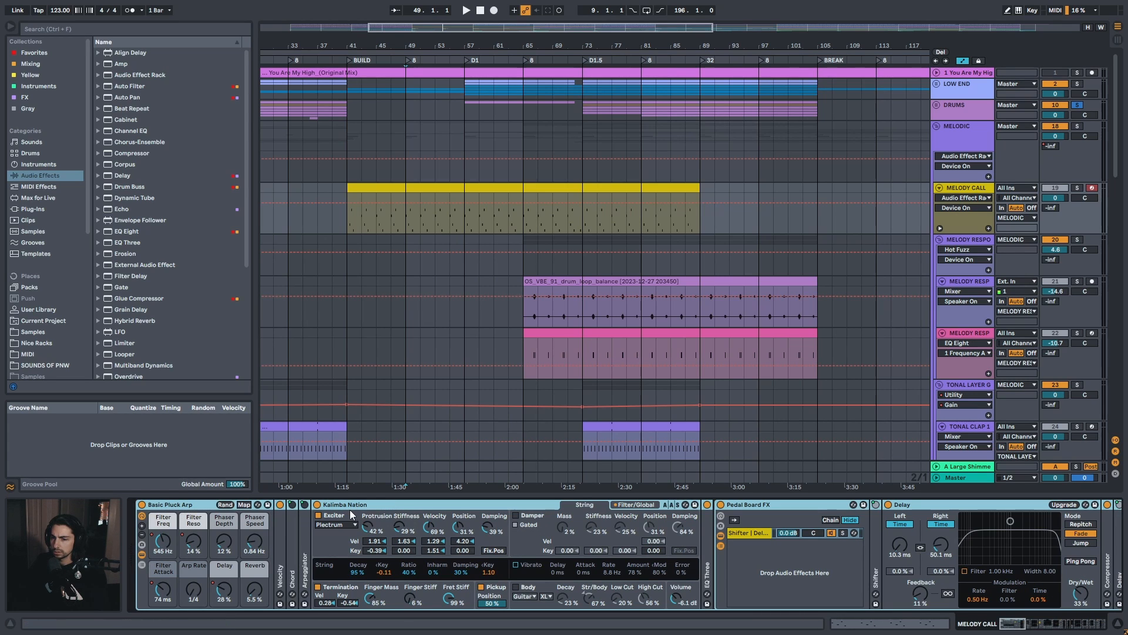
pyautogui.click(142, 556)
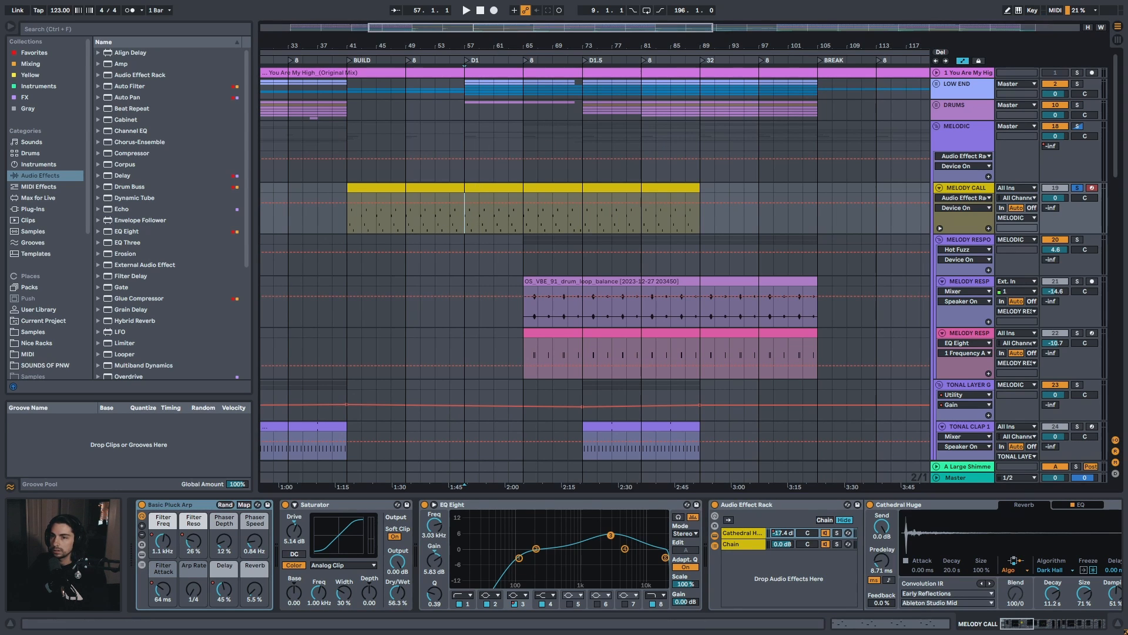
# Play the soloed MELODY CALL from bar 57 and examine its Saturator and EQ Eight
pyautogui.moveTo(491, 47); pyautogui.dragTo(492, 65)
pyautogui.press('space')
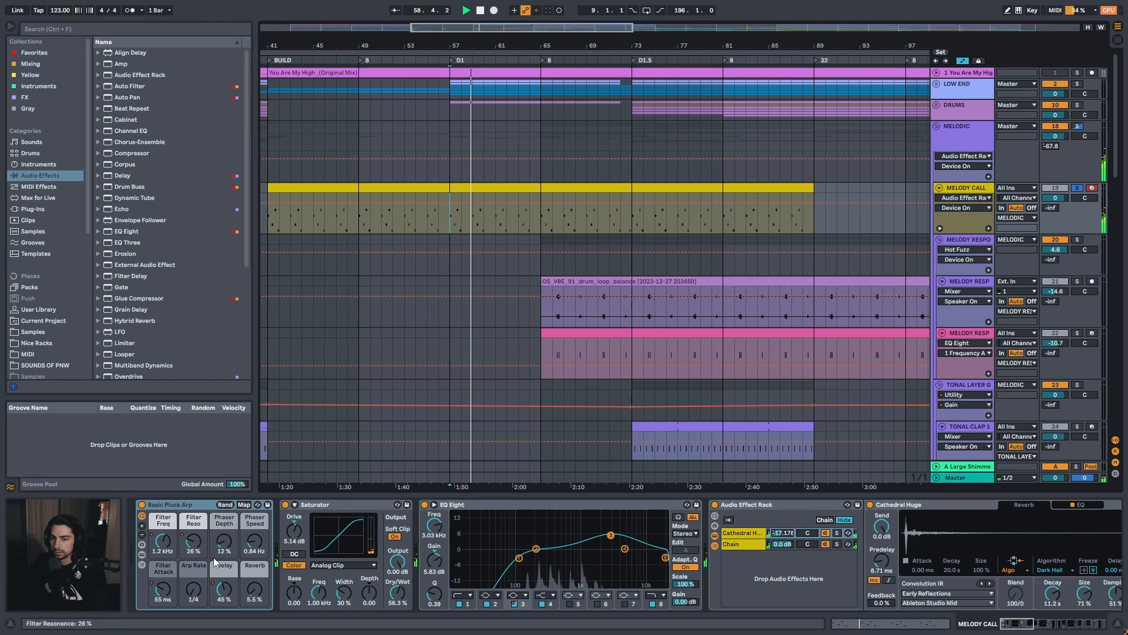
pyautogui.click(311, 507)
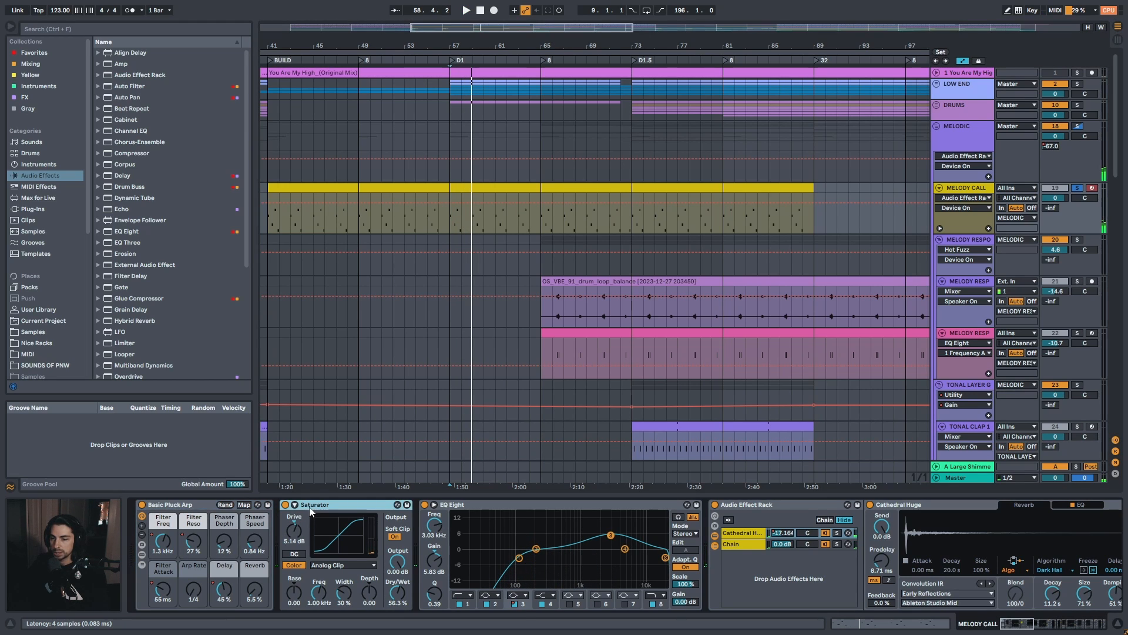
pyautogui.click(502, 505)
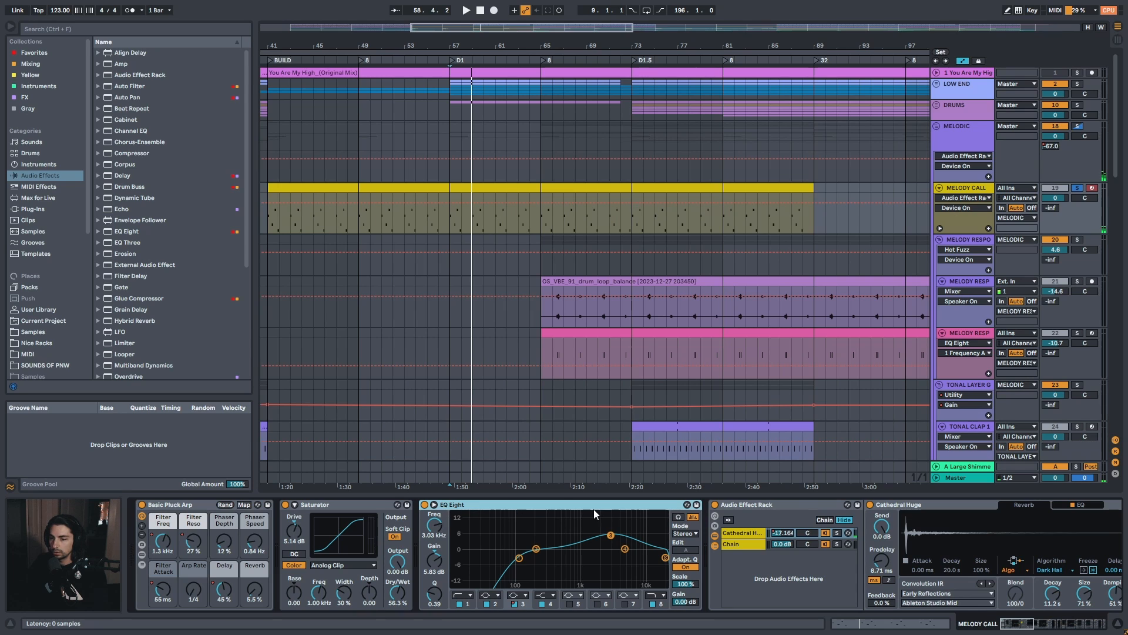
pyautogui.press('space')
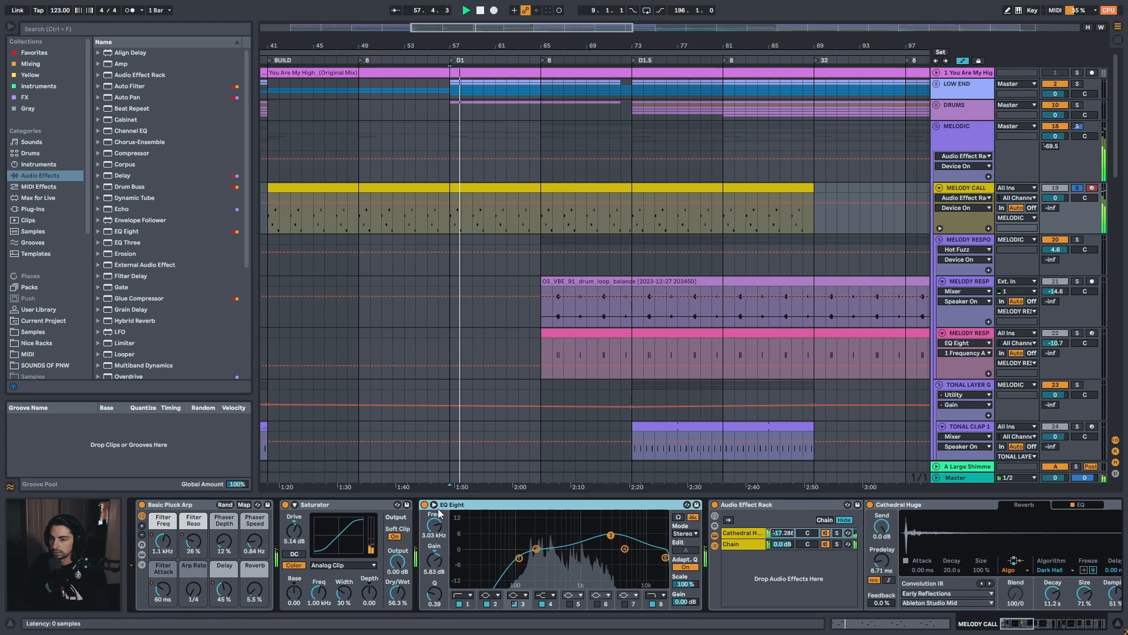
pyautogui.click(377, 507)
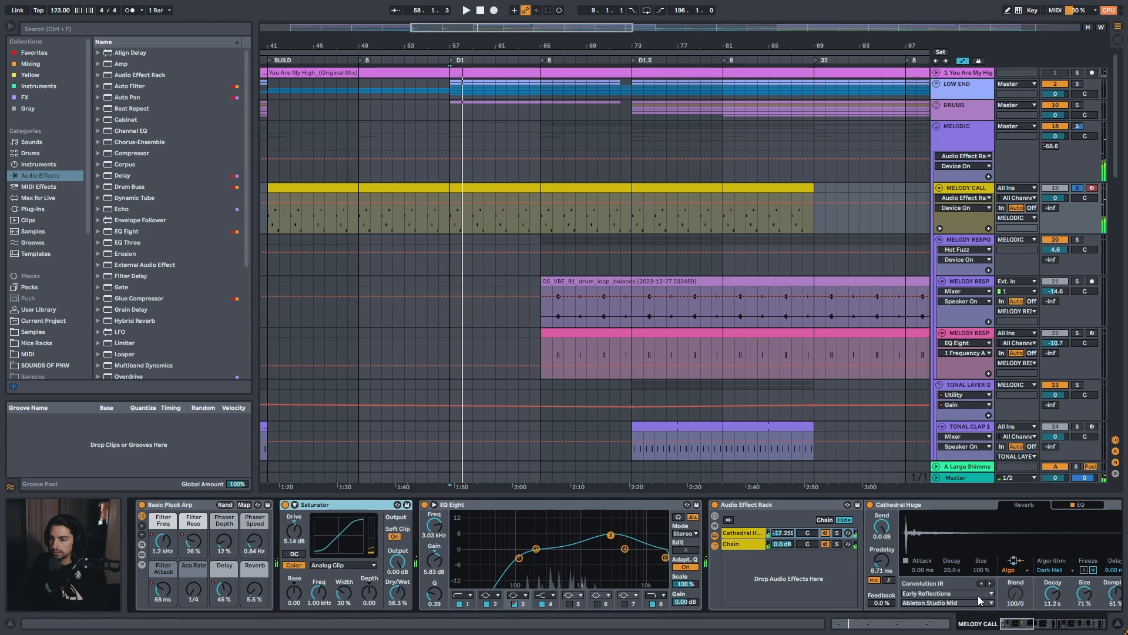
# Switch off every effect from Saturator to Utility after the Basic Pluck Arp, and play the dry melody from bar 57
pyautogui.moveTo(1016, 624); pyautogui.dragTo(1086, 623)
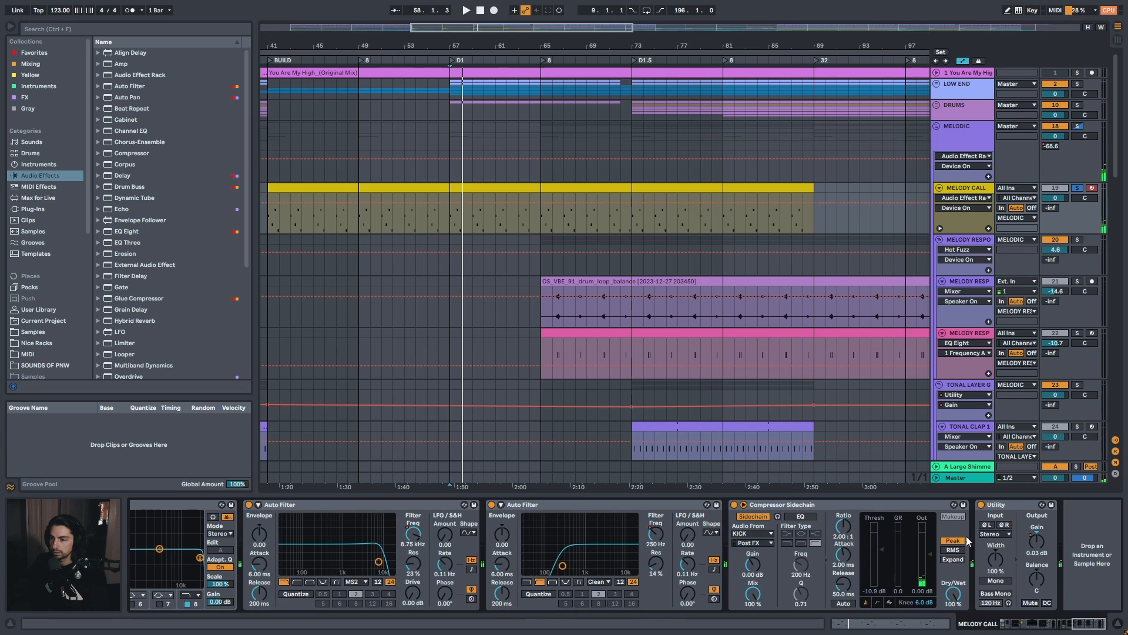
pyautogui.keyDown('shift'); pyautogui.click(1002, 506); pyautogui.keyUp('shift')
pyautogui.click(982, 505)
pyautogui.press('space')
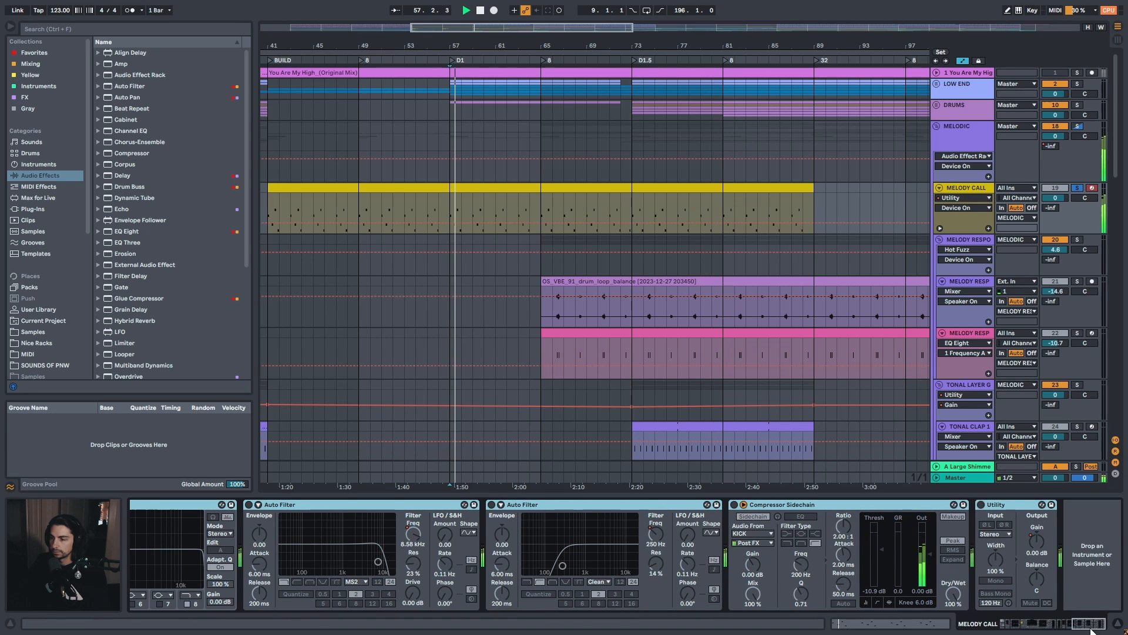
pyautogui.moveTo(1091, 631); pyautogui.dragTo(998, 629)
pyautogui.press('space')
pyautogui.press('space')
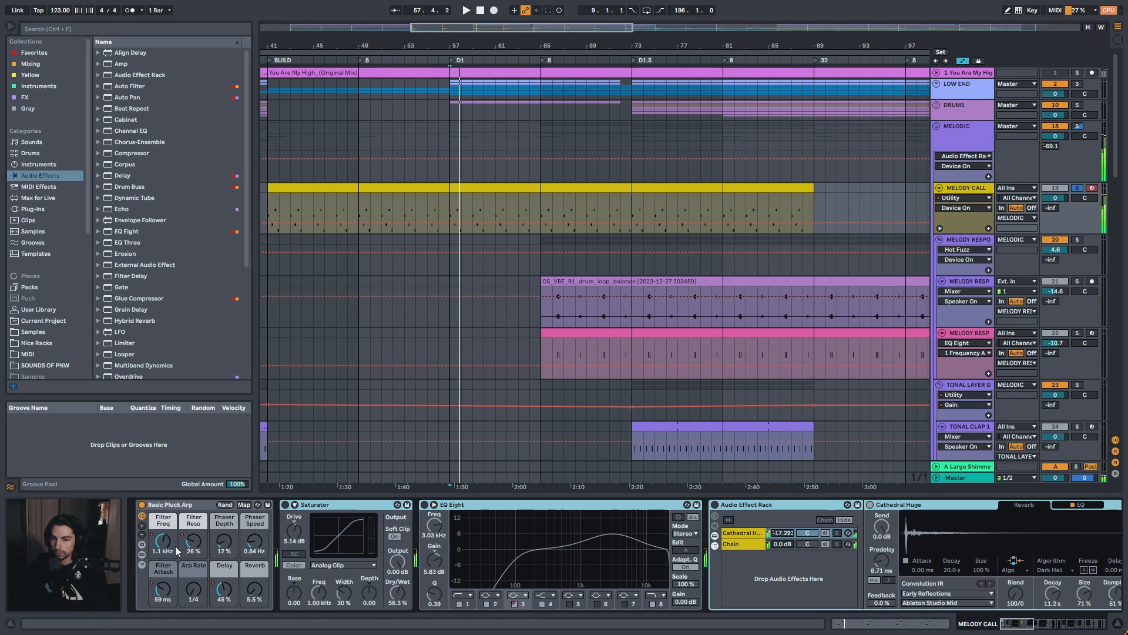
# Unfold the Basic Pluck Arp rack to inspect its Pedal Board FX and Delay, and fold the rack again
pyautogui.click(143, 555)
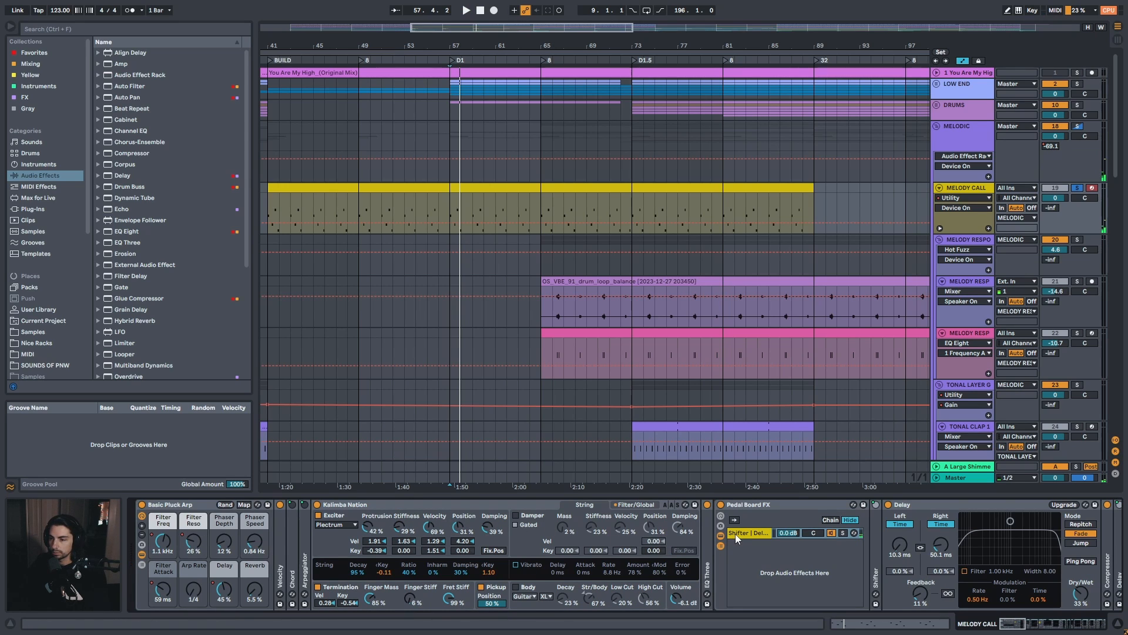
pyautogui.moveTo(1021, 627); pyautogui.dragTo(853, 621)
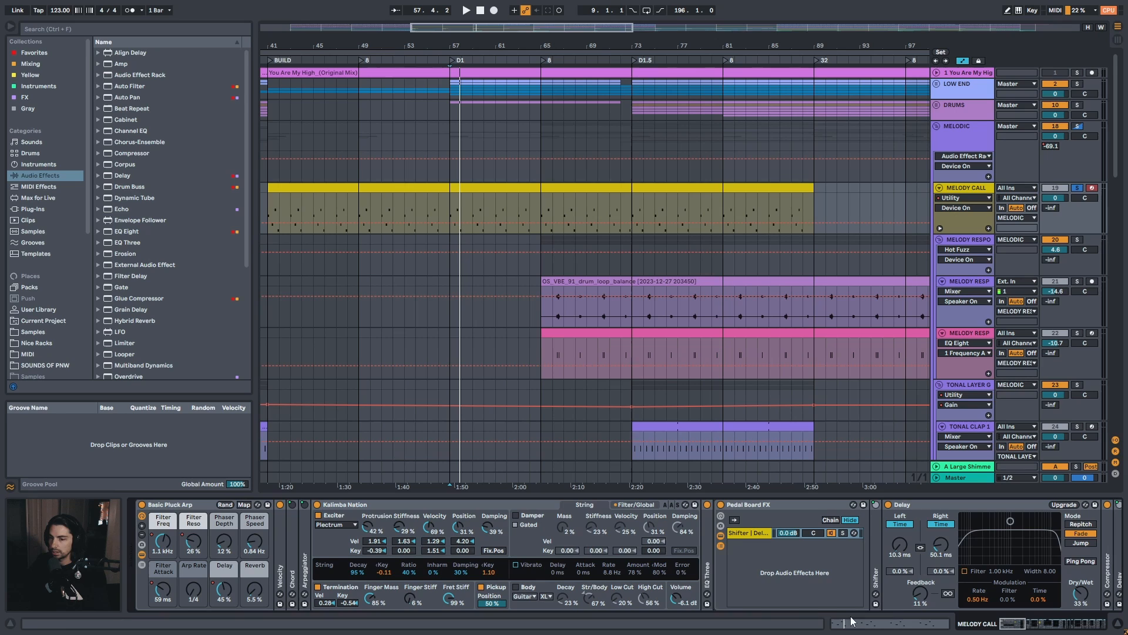
pyautogui.click(144, 554)
# Play MELODY CALL from bar 57, switch all its effects back on to compare, and replay the processed melody
pyautogui.press('space')
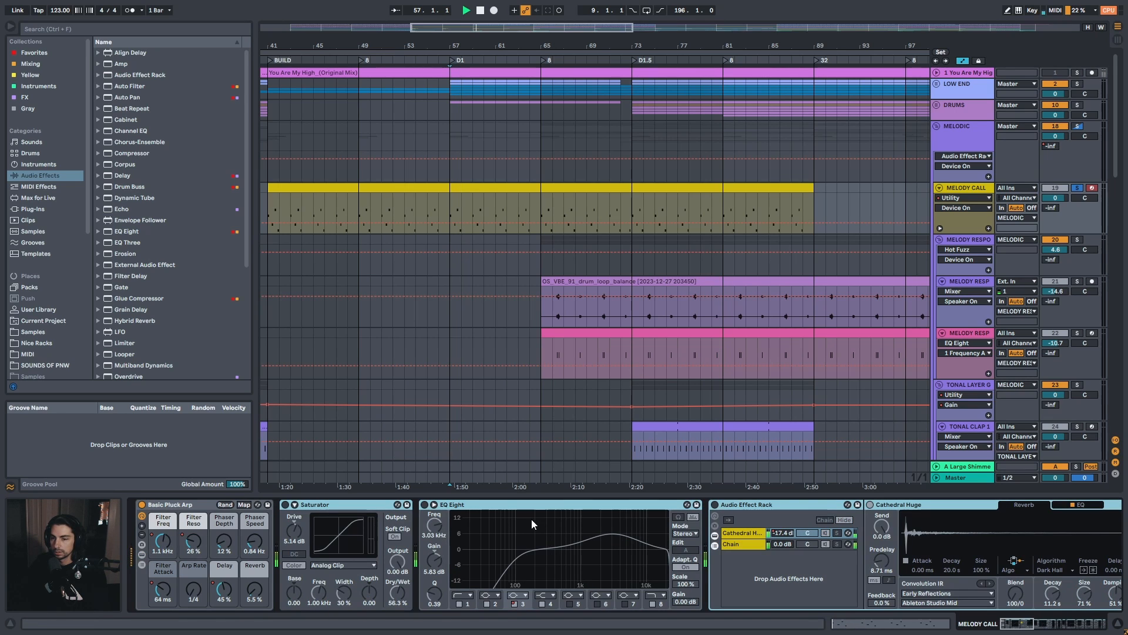
pyautogui.click(285, 504)
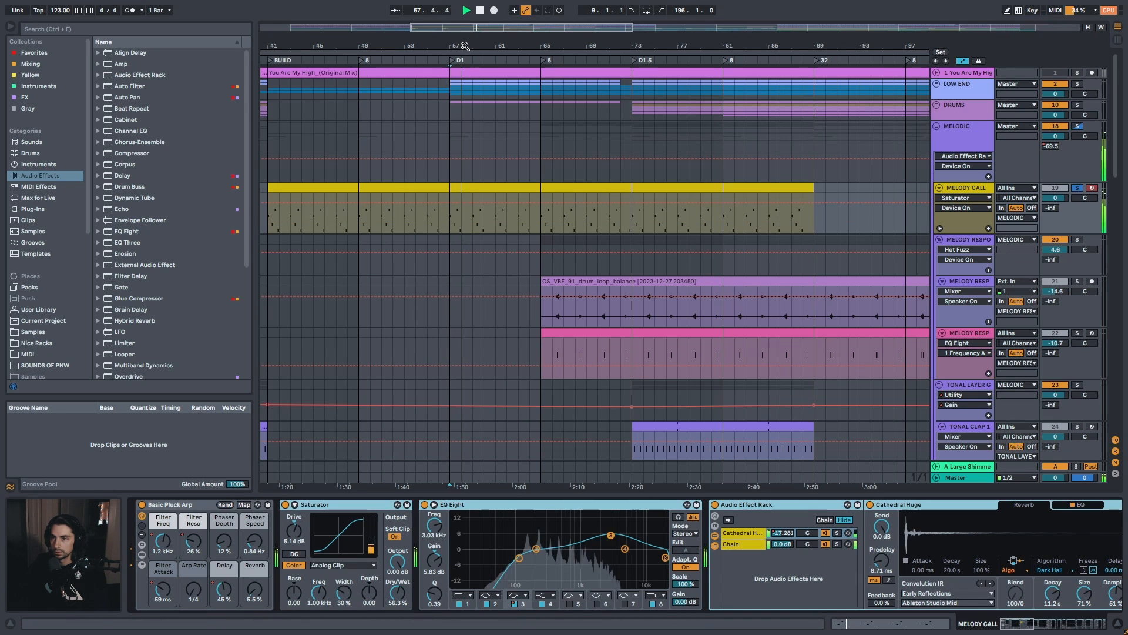
pyautogui.moveTo(464, 46); pyautogui.dragTo(467, 57)
pyautogui.press('space')
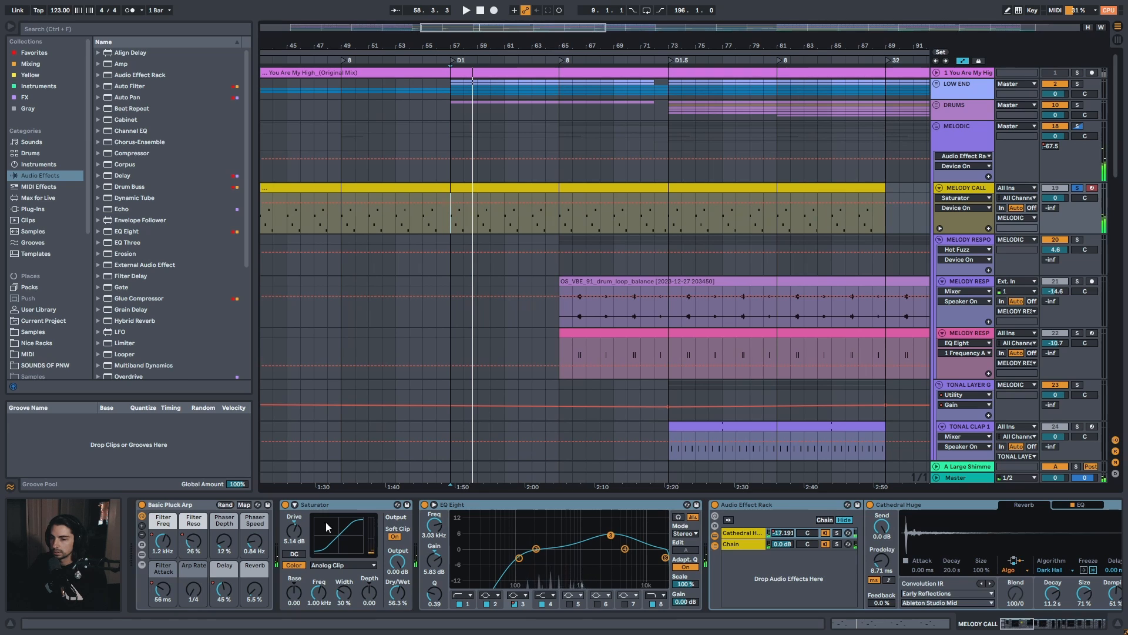
pyautogui.press('space')
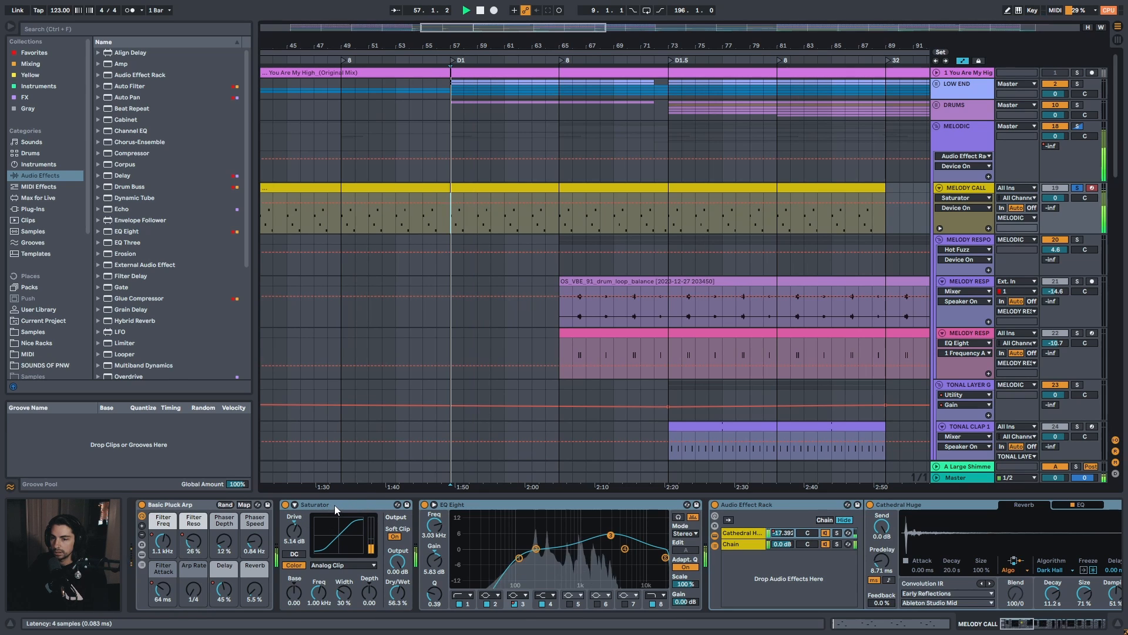
pyautogui.click(1025, 628)
pyautogui.moveTo(1025, 628)
pyautogui.mouseDown()
pyautogui.moveTo(1056, 629)
pyautogui.moveTo(1019, 630)
pyautogui.mouseUp()
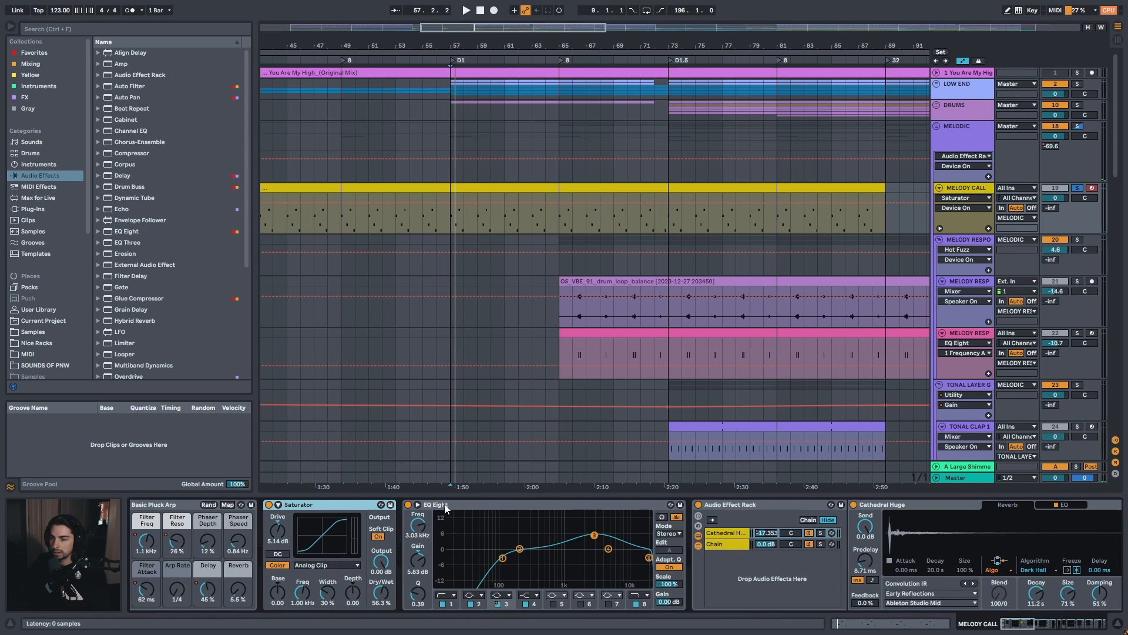
# Bypass MELODY CALL's Audio Effect Rack during playback from bar 57 and switch it back on to compare the reverb
pyautogui.click(745, 506)
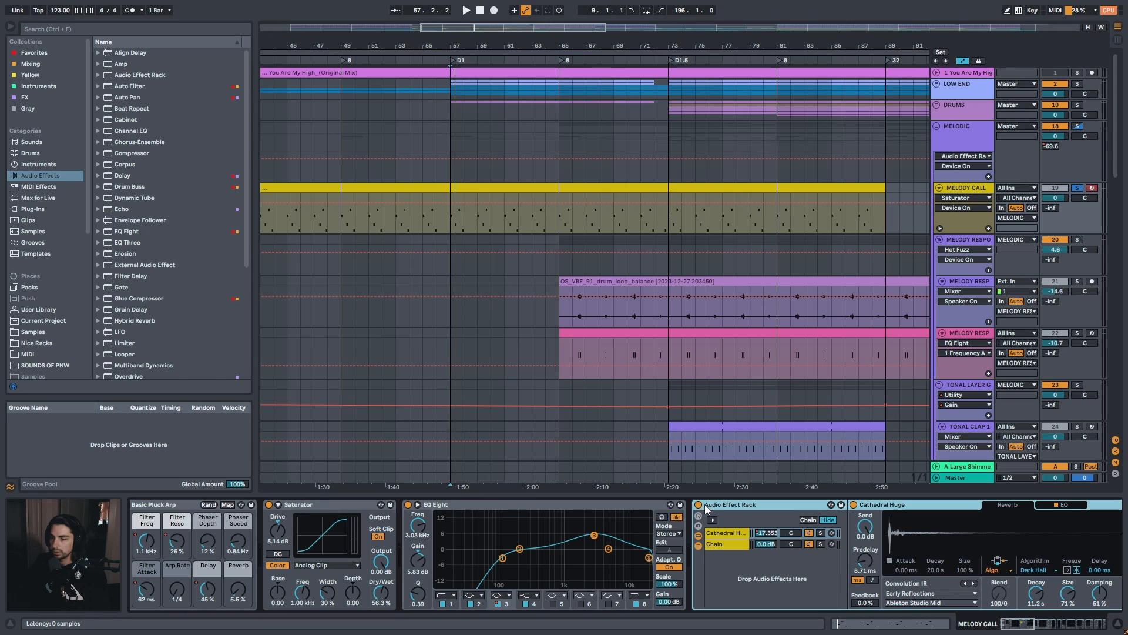
pyautogui.click(700, 504)
pyautogui.press('space')
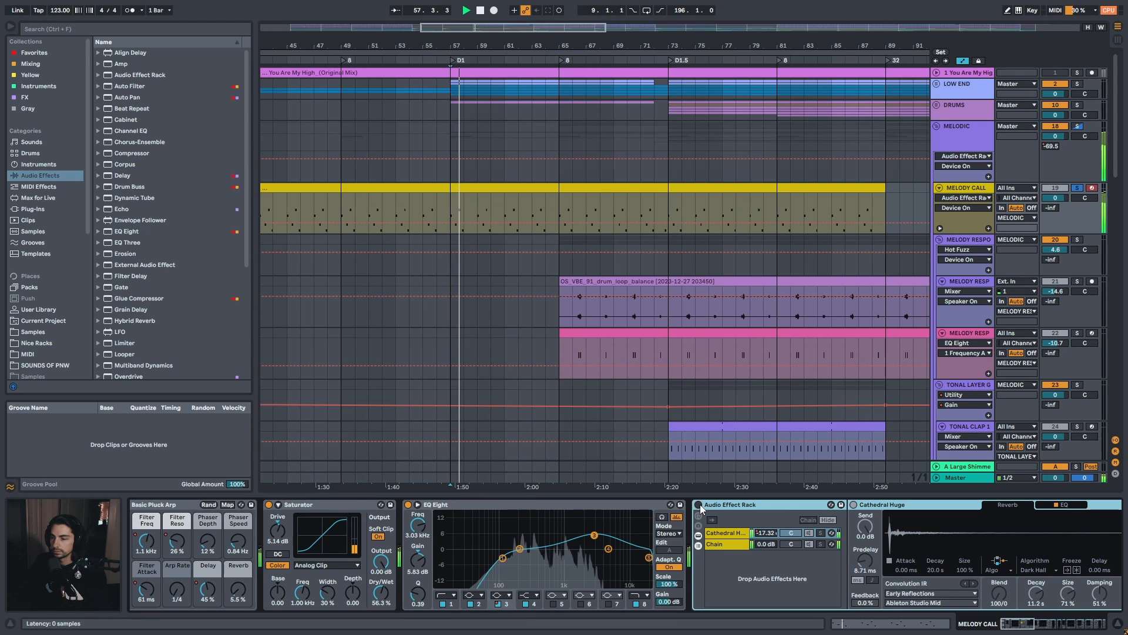
pyautogui.click(700, 504)
pyautogui.press('space')
# Play MELODY CALL again from bar 57 and examine the Cathedral Huge reverb settings
pyautogui.press('space')
pyautogui.moveTo(1019, 624); pyautogui.dragTo(1027, 623)
pyautogui.press('space')
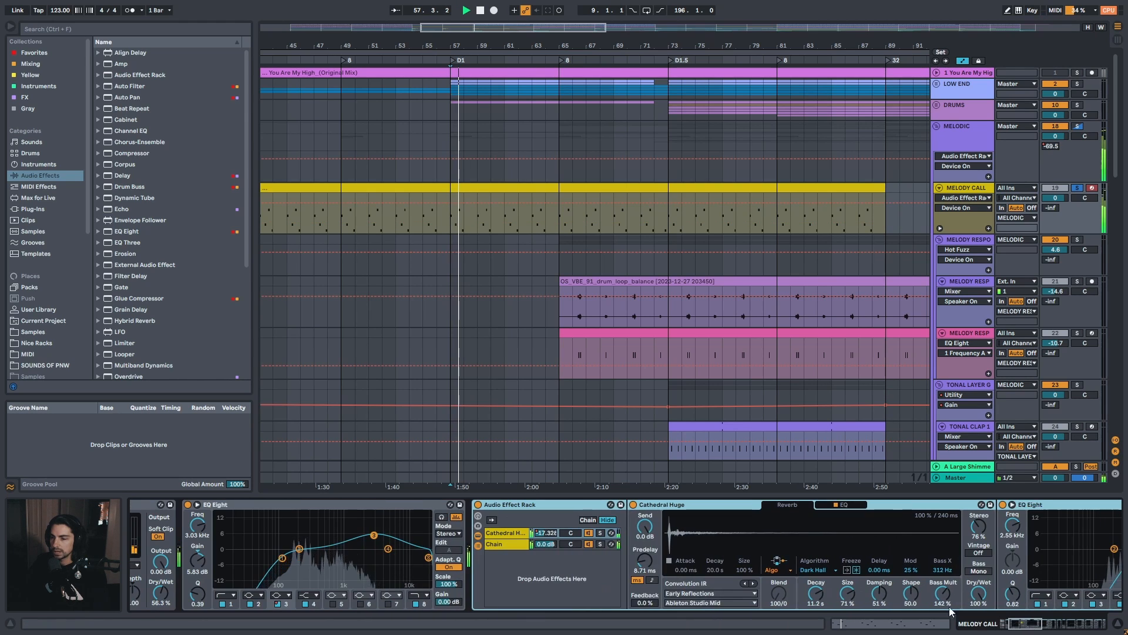
# Show the Chain Volume automation of the Cathedral Huge chain on the MELODY CALL track
pyautogui.click(502, 531)
pyautogui.moveTo(495, 39); pyautogui.dragTo(470, 40)
pyautogui.keyDown('ctrl'); pyautogui.keyDown('alt'); pyautogui.moveTo(539, 282); pyautogui.dragTo(540, 282); pyautogui.keyUp('alt'); pyautogui.keyUp('ctrl')
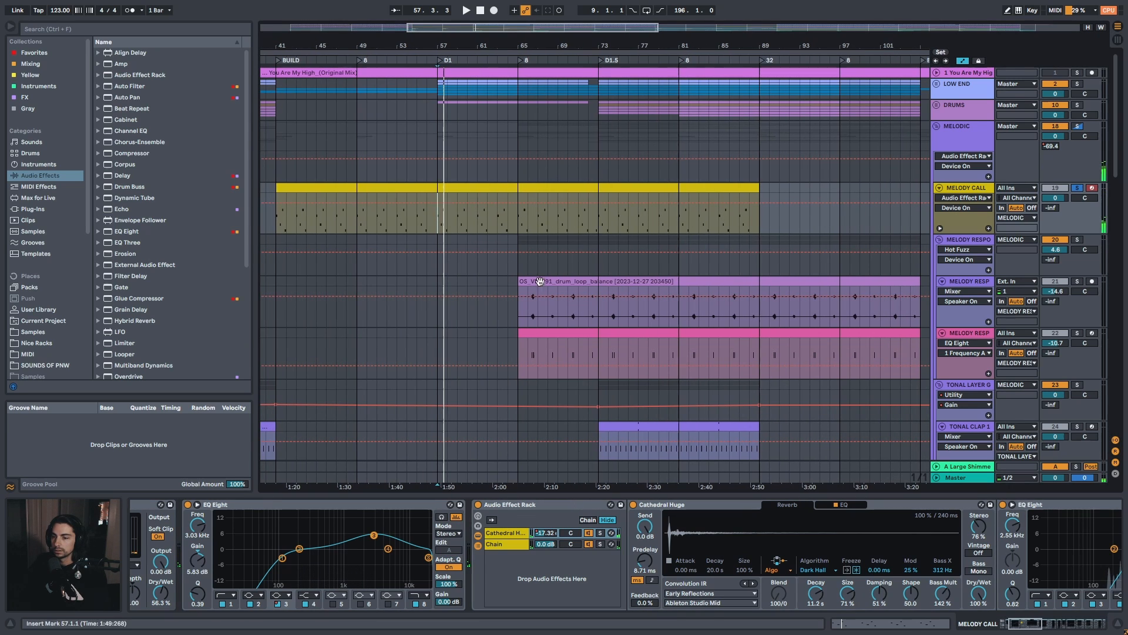
pyautogui.click(550, 534)
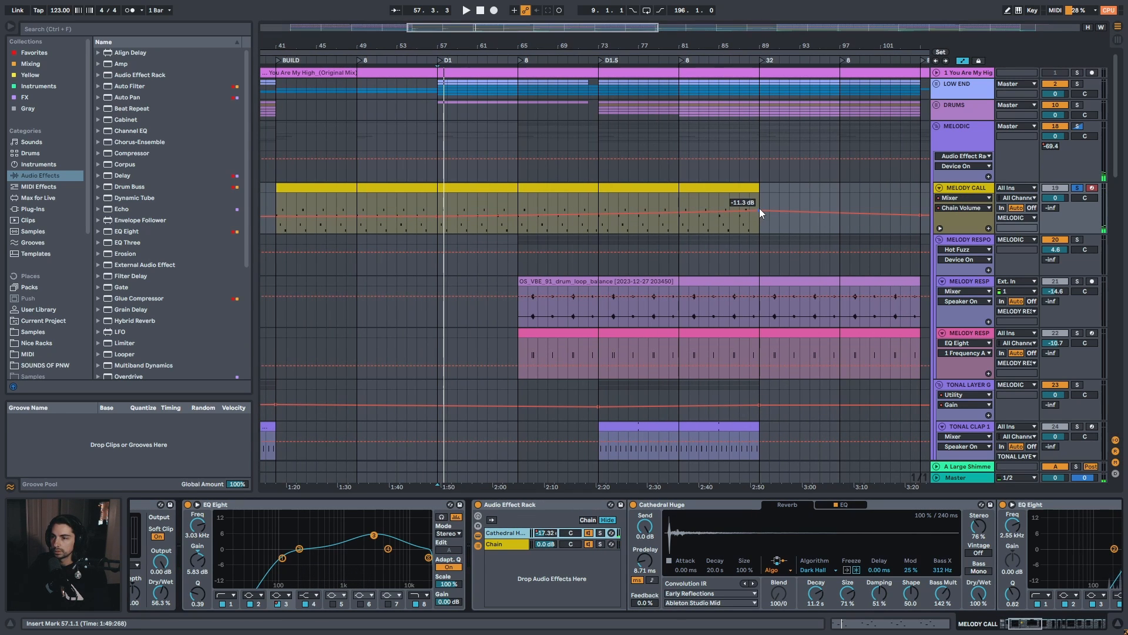
# Play MELODY CALL from bar 81 and again from bar 57 to compare the automated reverb level
pyautogui.moveTo(747, 35); pyautogui.dragTo(745, 30)
pyautogui.click(685, 203)
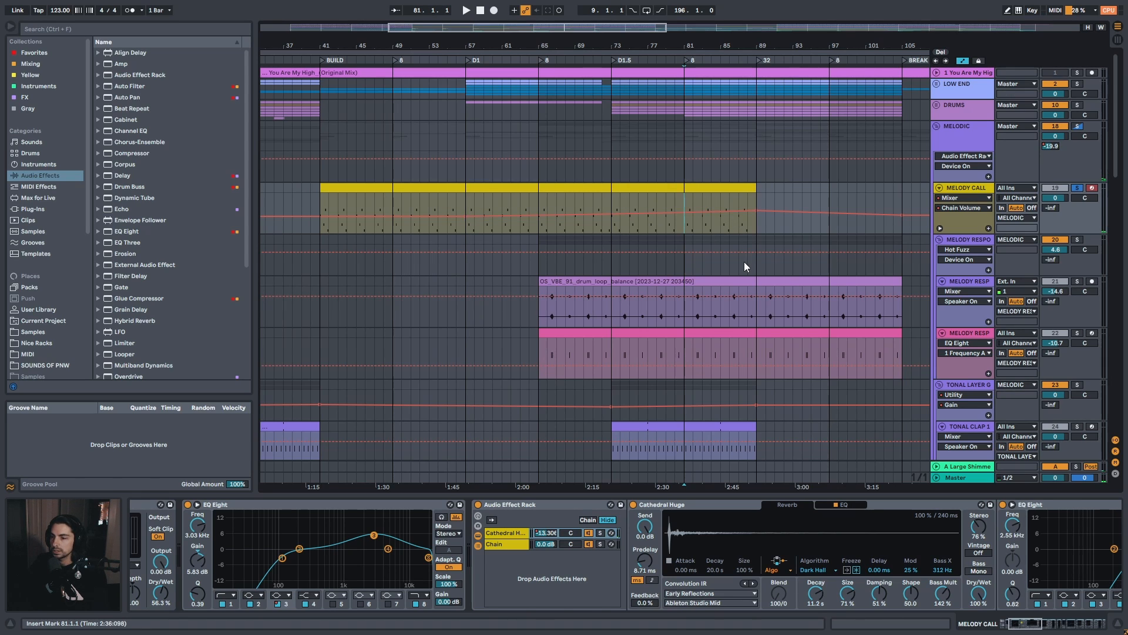
pyautogui.press('space')
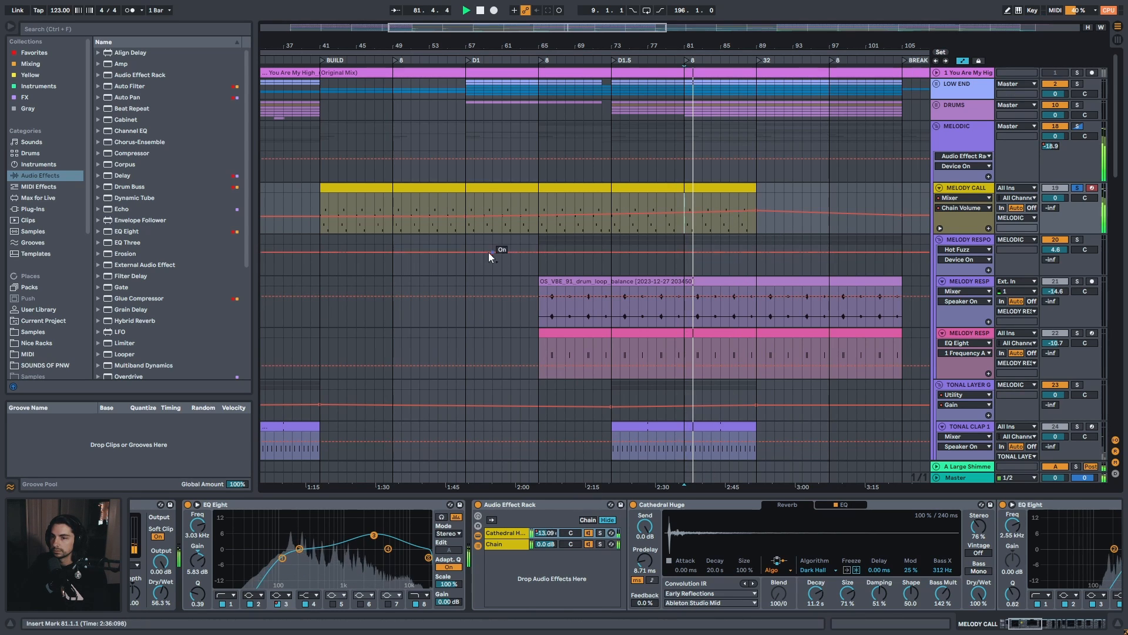
pyautogui.click(462, 201)
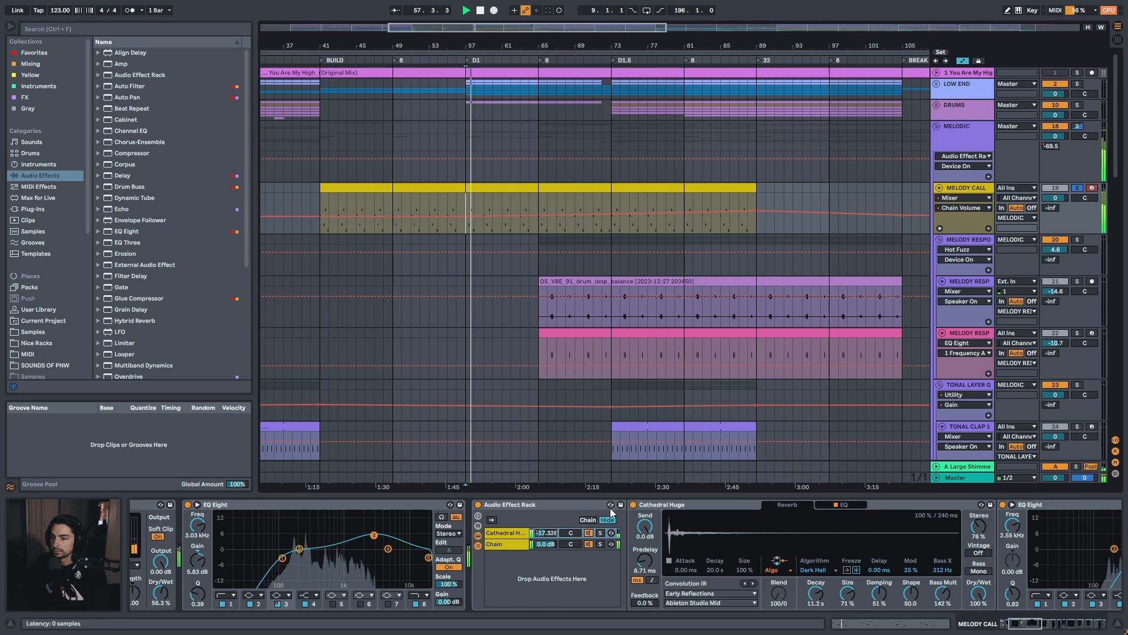
# Inspect the EQ Eight and Compressor Sidechain that follow the Cathedral Huge reverb in its chain
pyautogui.click(1045, 628)
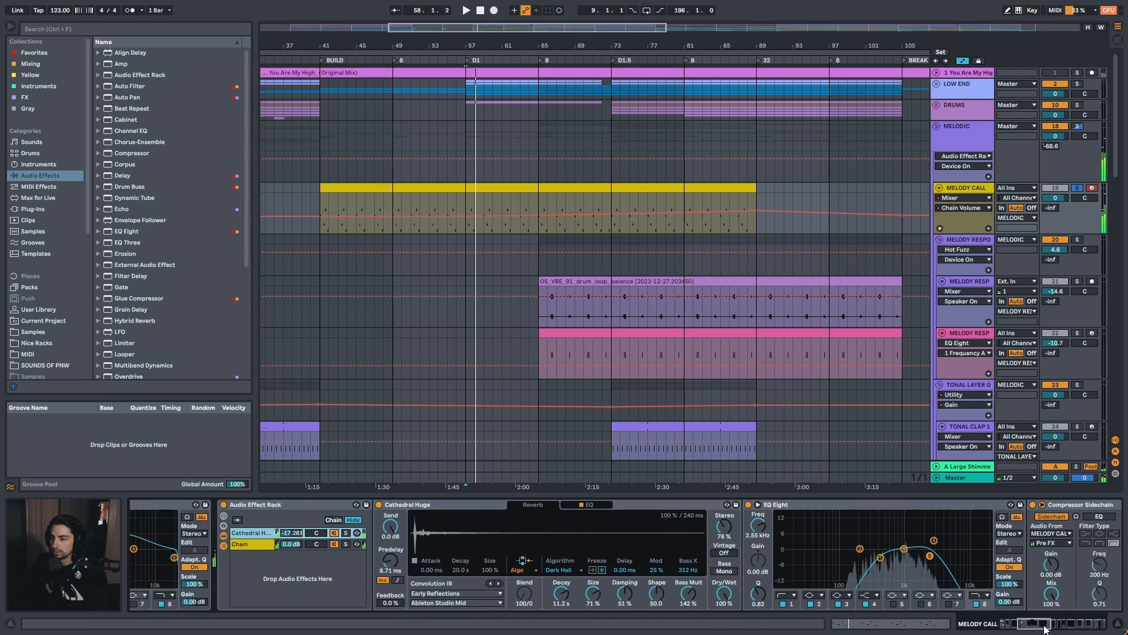
pyautogui.moveTo(1045, 628); pyautogui.dragTo(1048, 625)
pyautogui.click(705, 505)
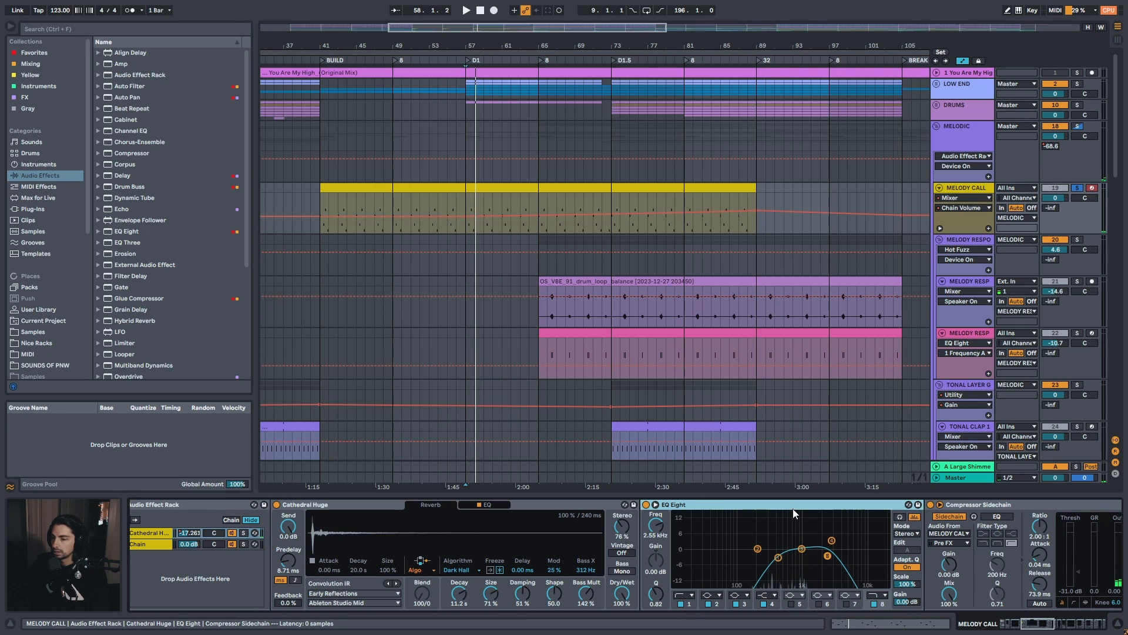
pyautogui.click(1049, 631)
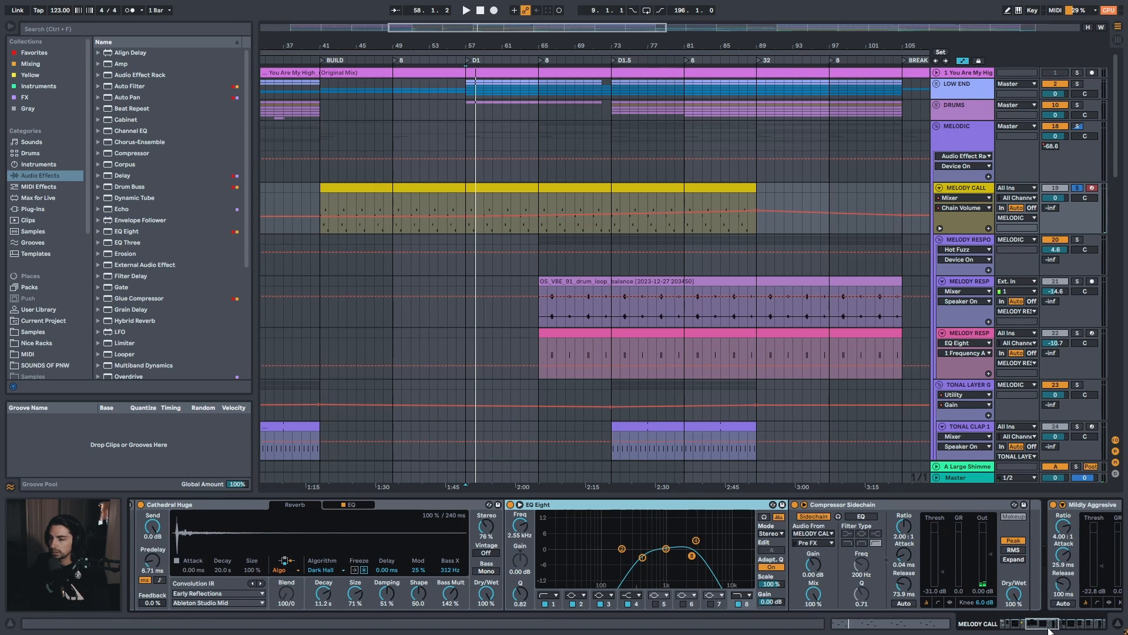
pyautogui.click(1045, 629)
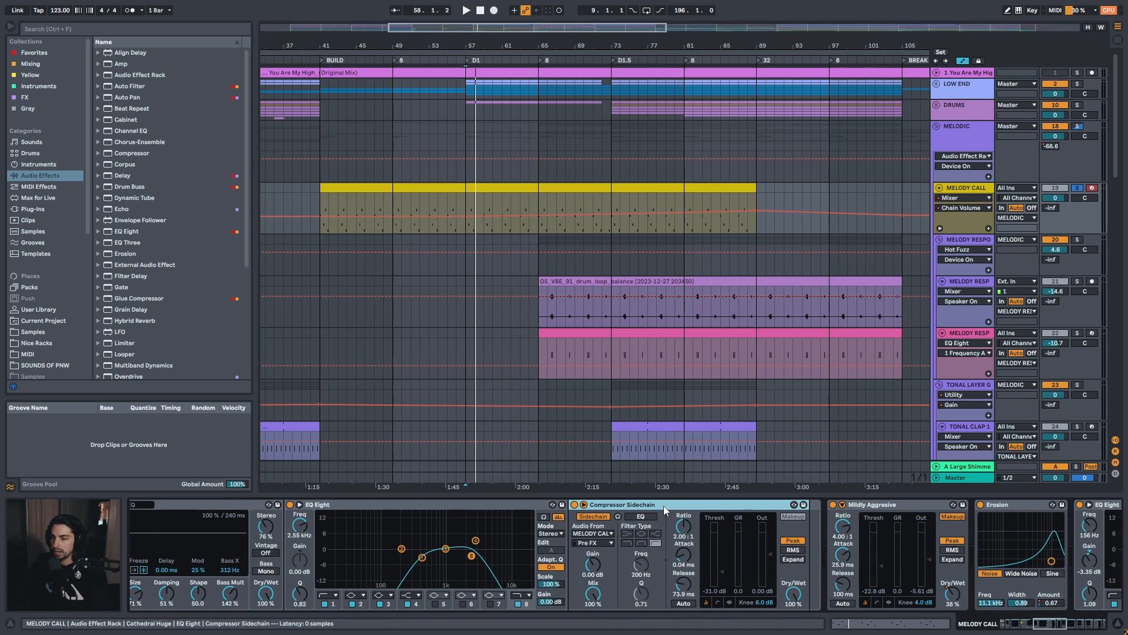
# Play MELODY CALL from bar 57 and toggle the Compressor Sidechain in the Cathedral Huge chain to compare the reverb with and without it
pyautogui.moveTo(536, 43); pyautogui.dragTo(545, 43)
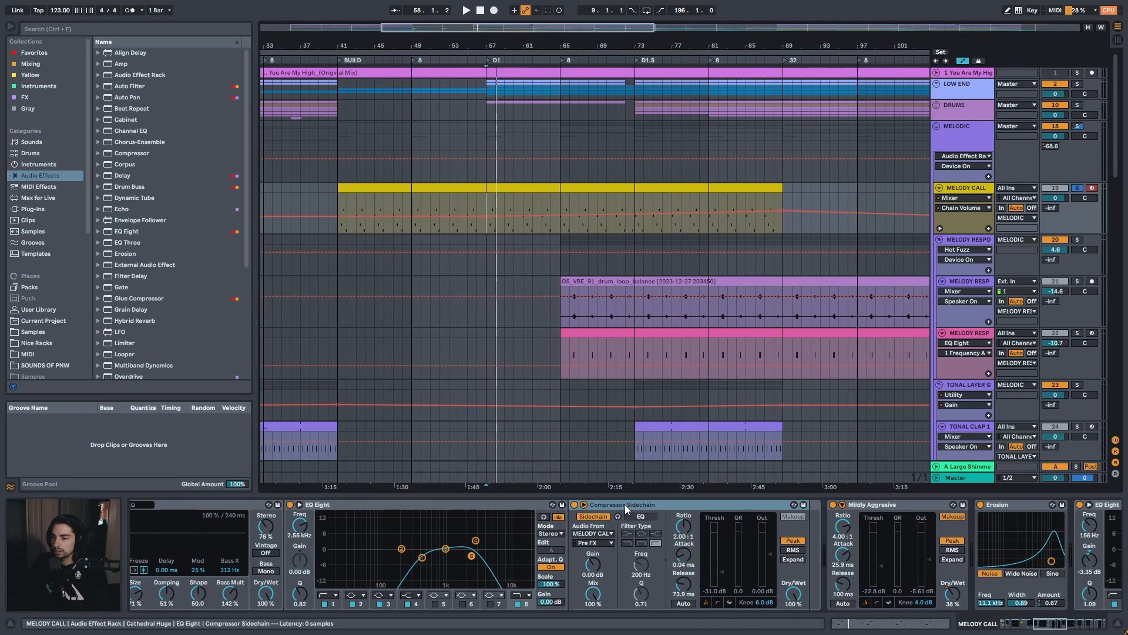
pyautogui.click(1045, 630)
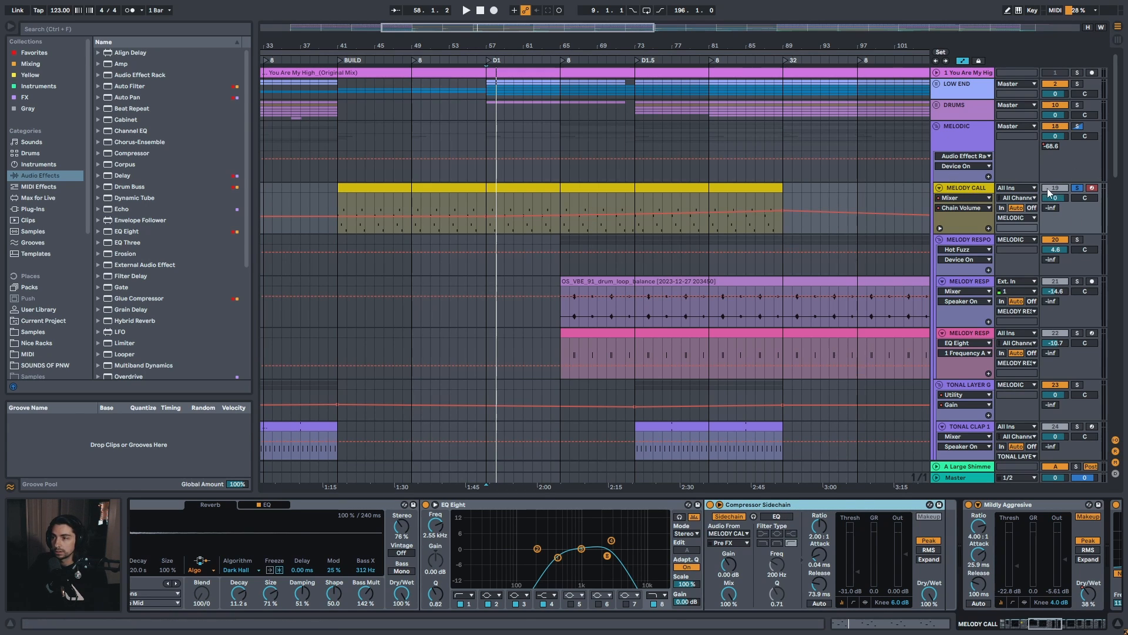
pyautogui.moveTo(478, 47); pyautogui.dragTo(478, 70)
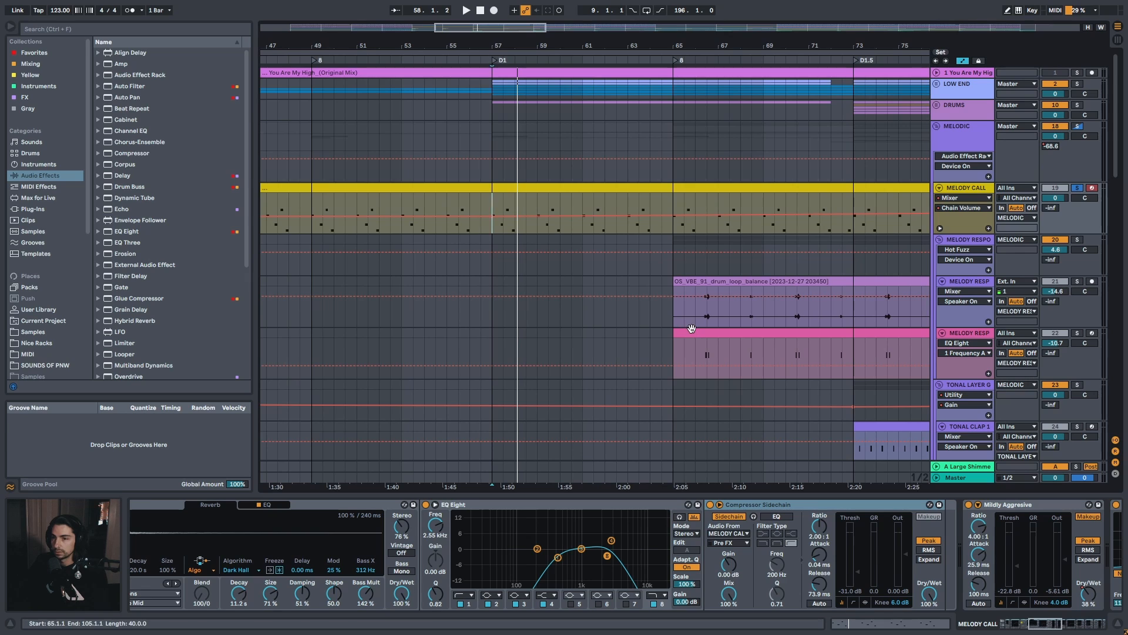
pyautogui.press('space')
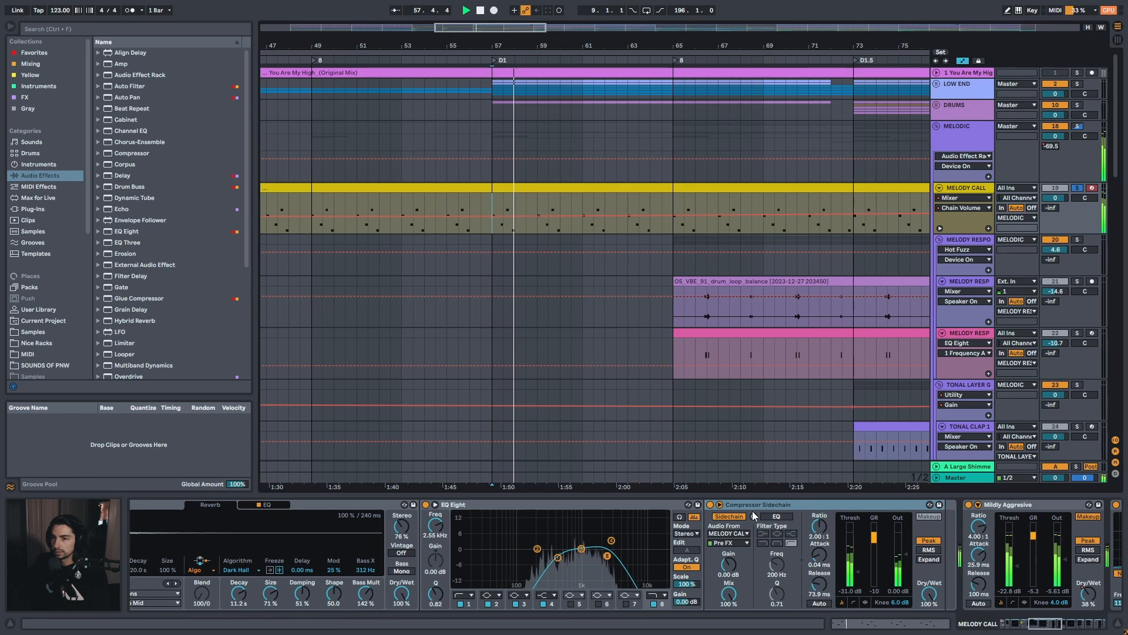
pyautogui.moveTo(500, 41); pyautogui.dragTo(499, 52)
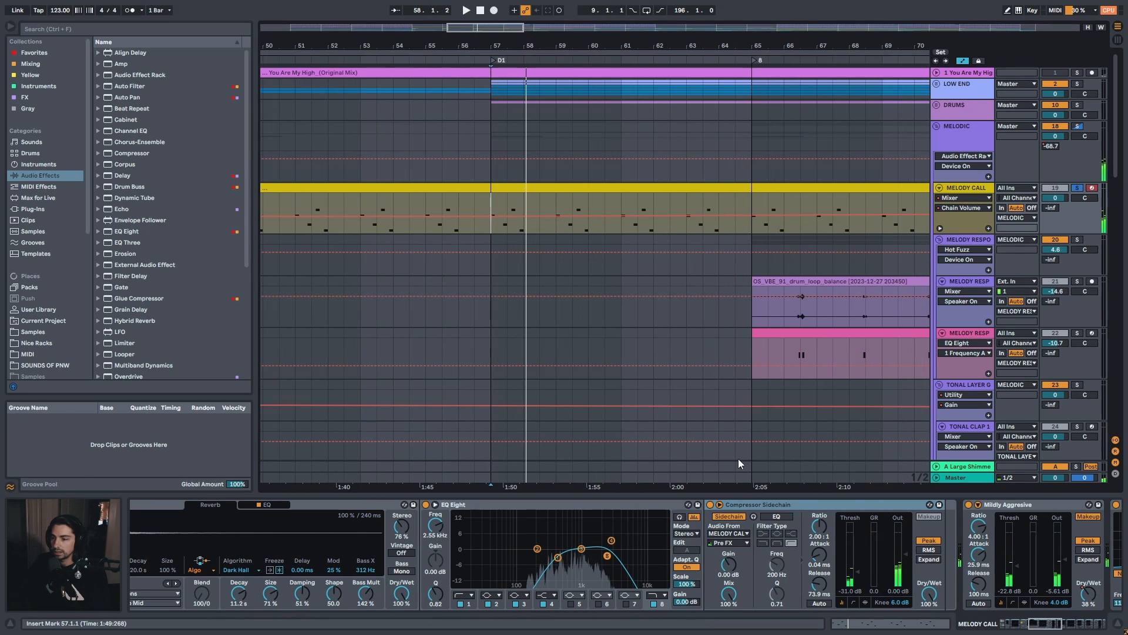
pyautogui.press('space')
pyautogui.click(710, 505)
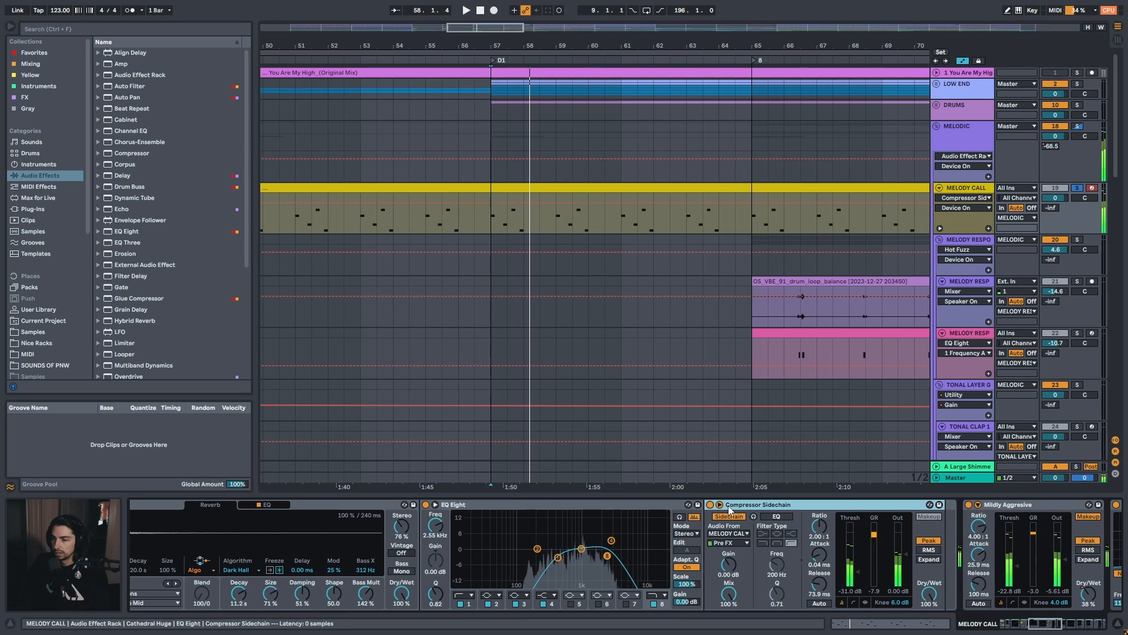
pyautogui.moveTo(504, 45); pyautogui.dragTo(504, 72)
pyautogui.moveTo(562, 45); pyautogui.dragTo(635, 46)
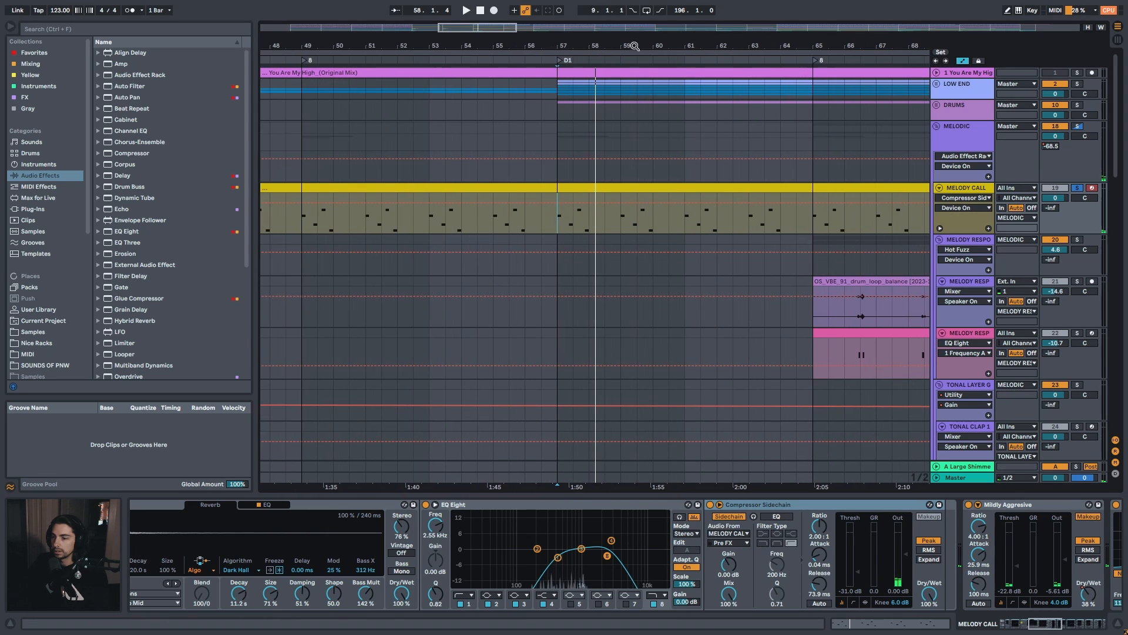
# Inspect the Mildly Aggresive compressor that follows the Compressor Sidechain in the Cathedral Huge chain
pyautogui.click(1032, 623)
pyautogui.click(793, 506)
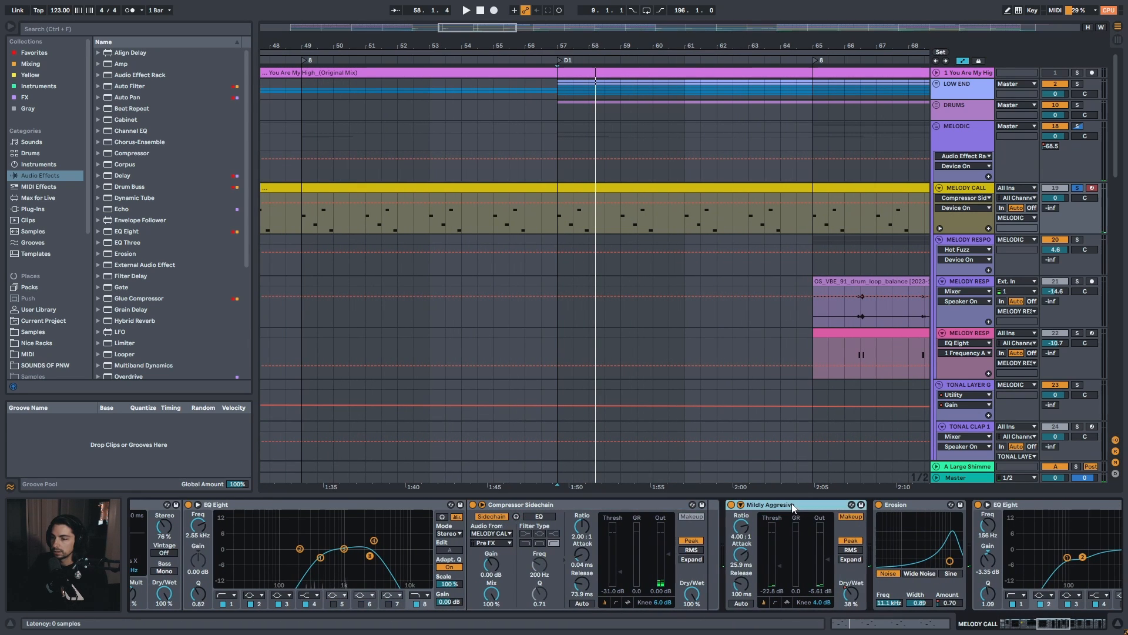
pyautogui.moveTo(584, 36); pyautogui.dragTo(585, 43)
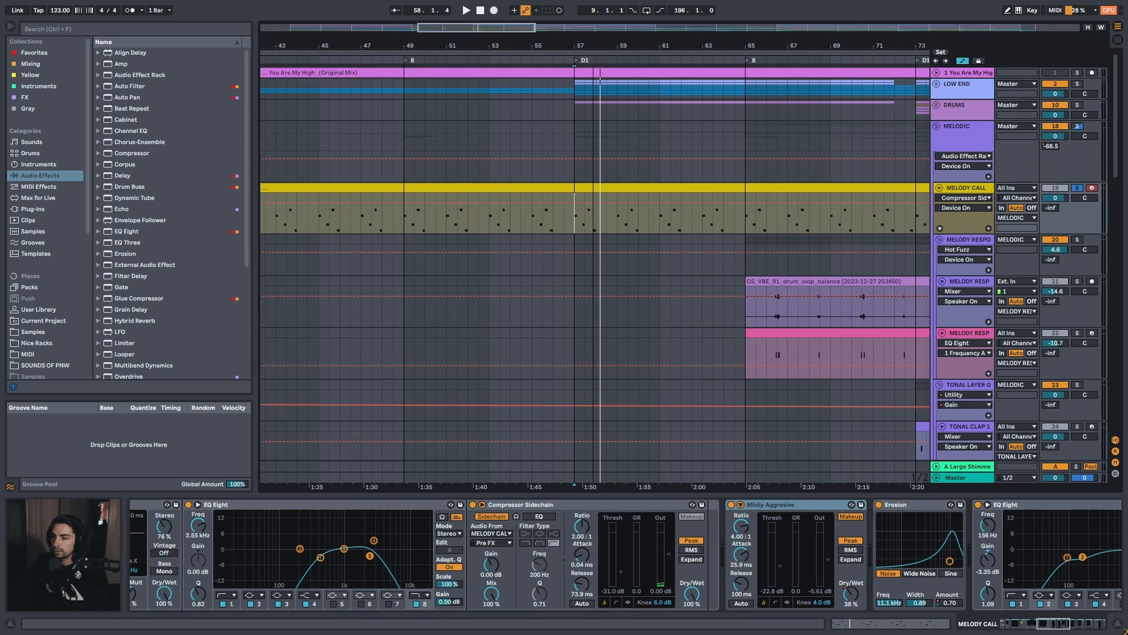
pyautogui.click(1045, 627)
pyautogui.moveTo(1046, 626); pyautogui.dragTo(1050, 626)
pyautogui.moveTo(651, 42); pyautogui.dragTo(655, 44)
pyautogui.moveTo(1054, 629); pyautogui.dragTo(1056, 629)
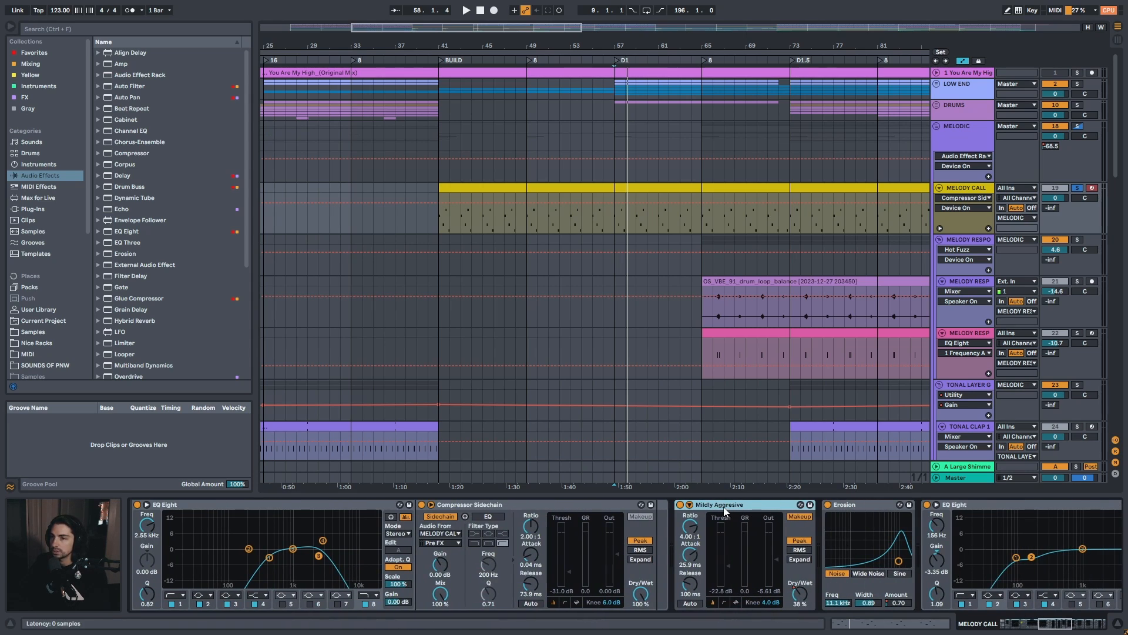
# Play MELODY CALL from bar 57 several times, comparing the sound with the Mildly Aggresive compressor bypassed and switched back on
pyautogui.press('space')
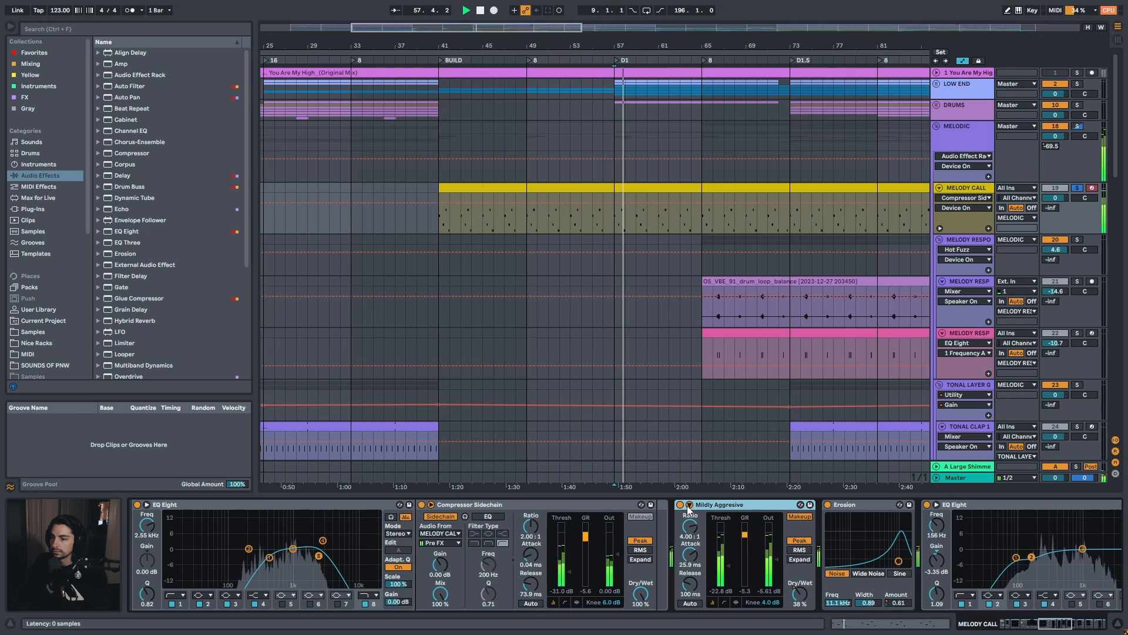
pyautogui.press('space')
pyautogui.press('space')
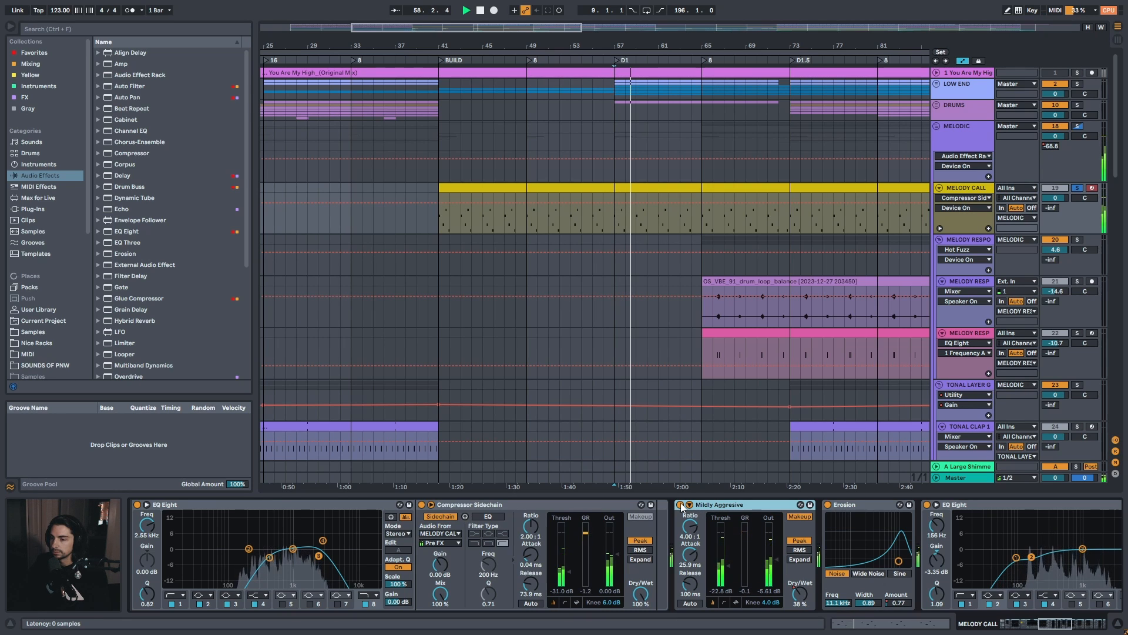
pyautogui.press('space')
pyautogui.press('space')
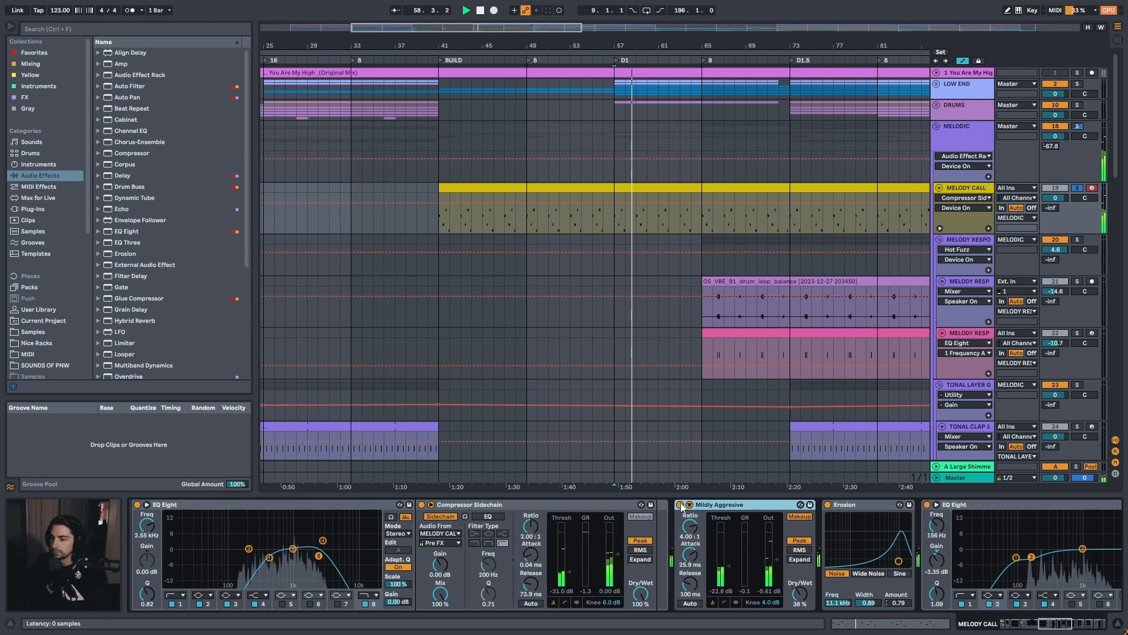
pyautogui.press('space')
pyautogui.press('space')
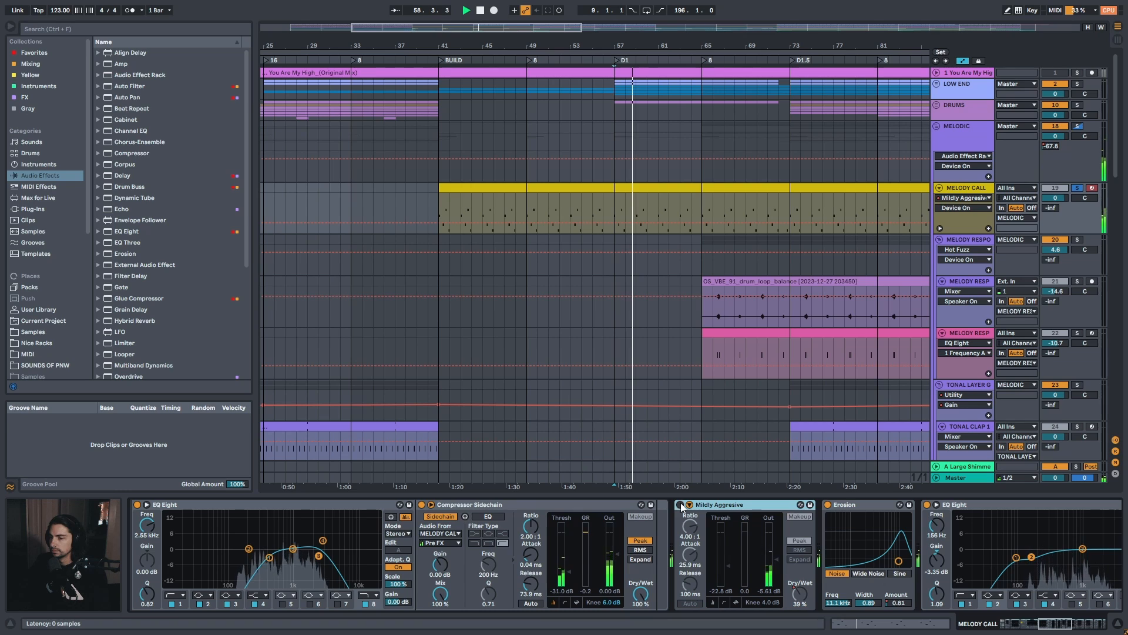
pyautogui.press('space')
pyautogui.press('space')
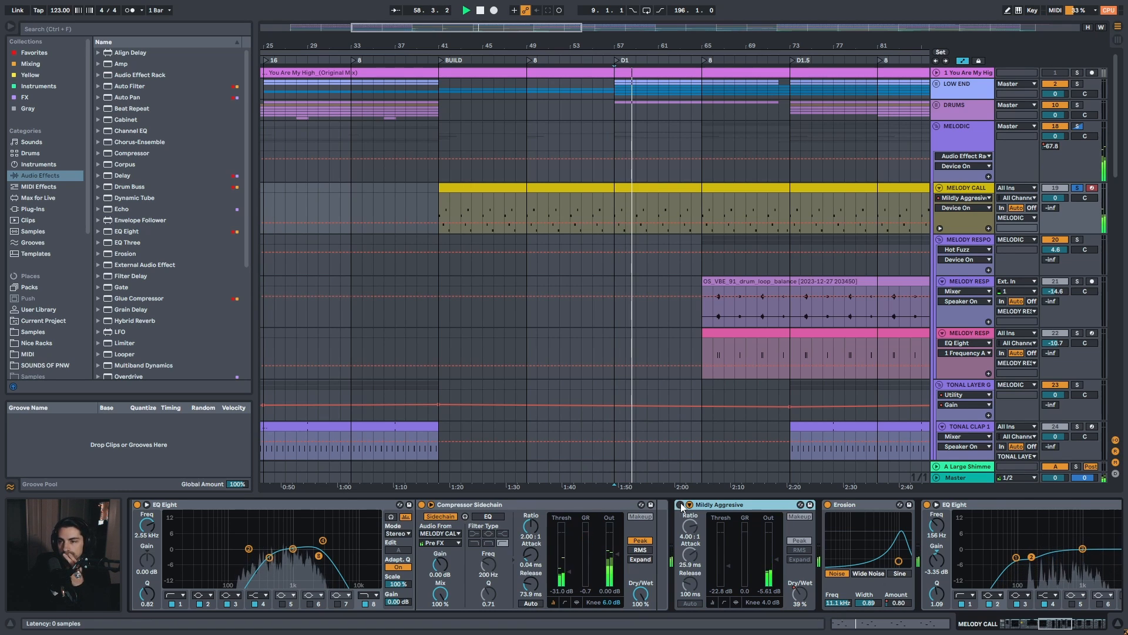
pyautogui.click(681, 505)
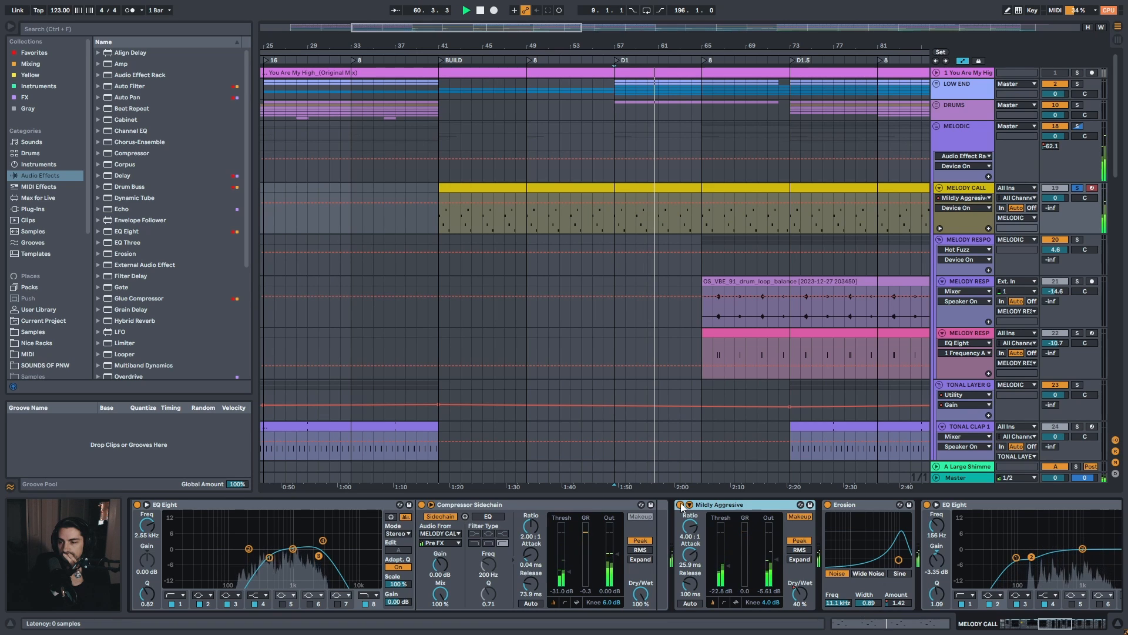
# Play MELODY CALL from bar 57 with the Erosion device in view and show the automation of its Amount
pyautogui.click(1055, 625)
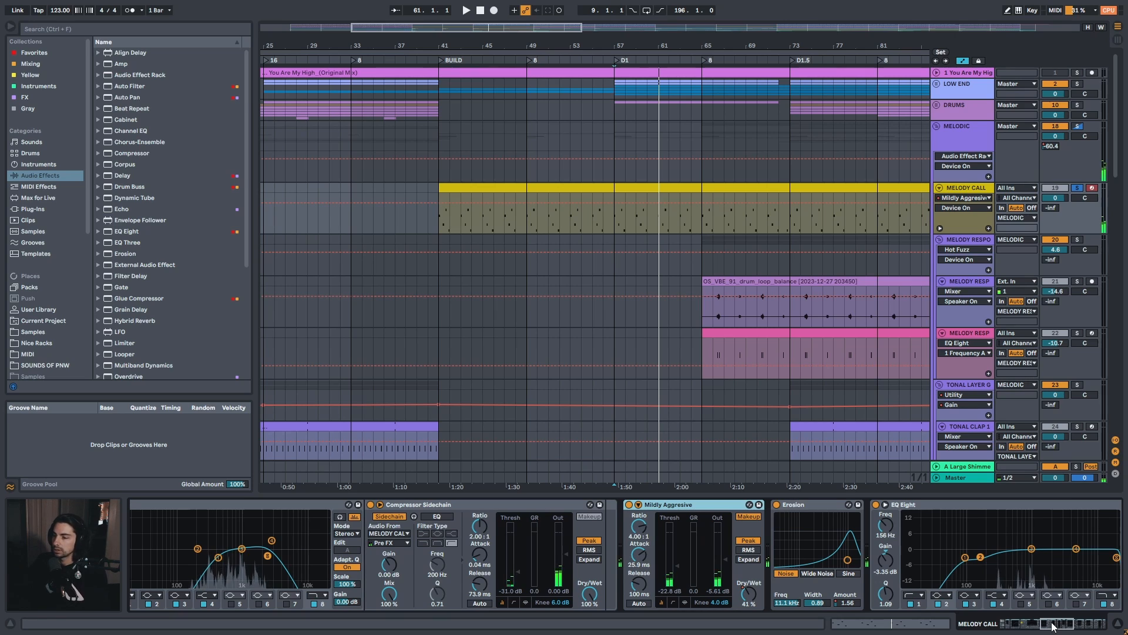
pyautogui.moveTo(1052, 623); pyautogui.dragTo(1056, 623)
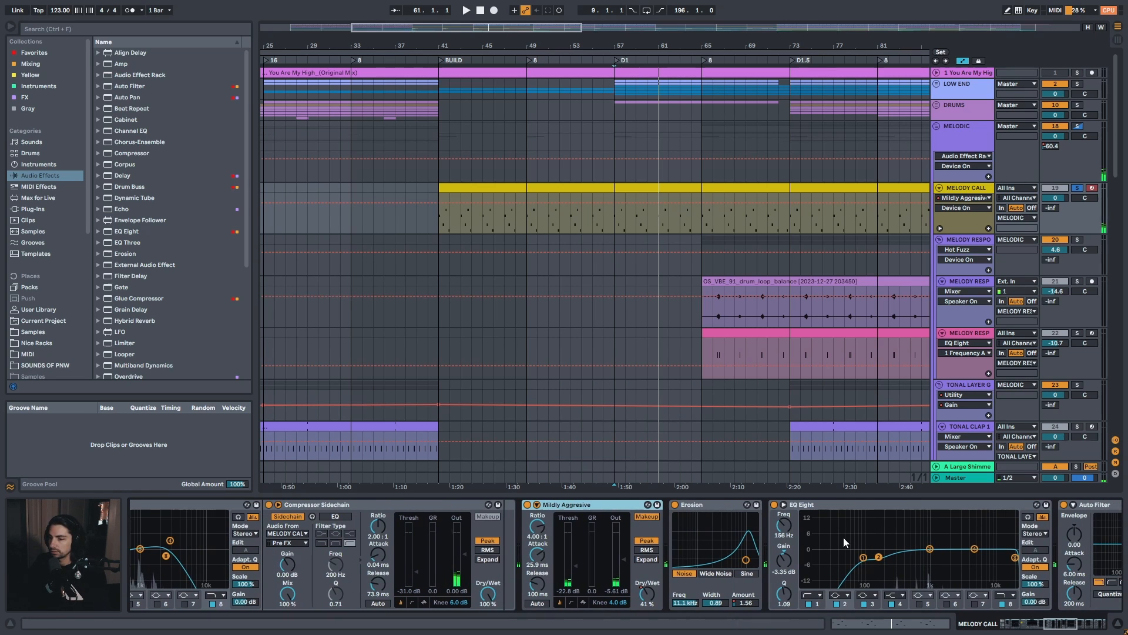
pyautogui.click(727, 505)
pyautogui.press('space')
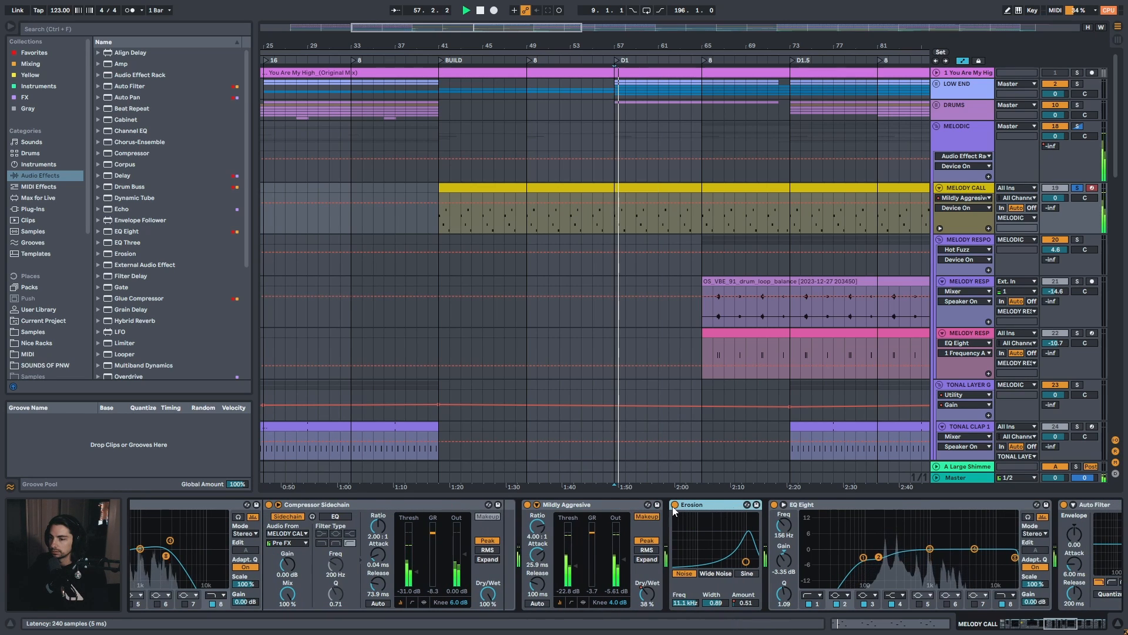
pyautogui.click(744, 603)
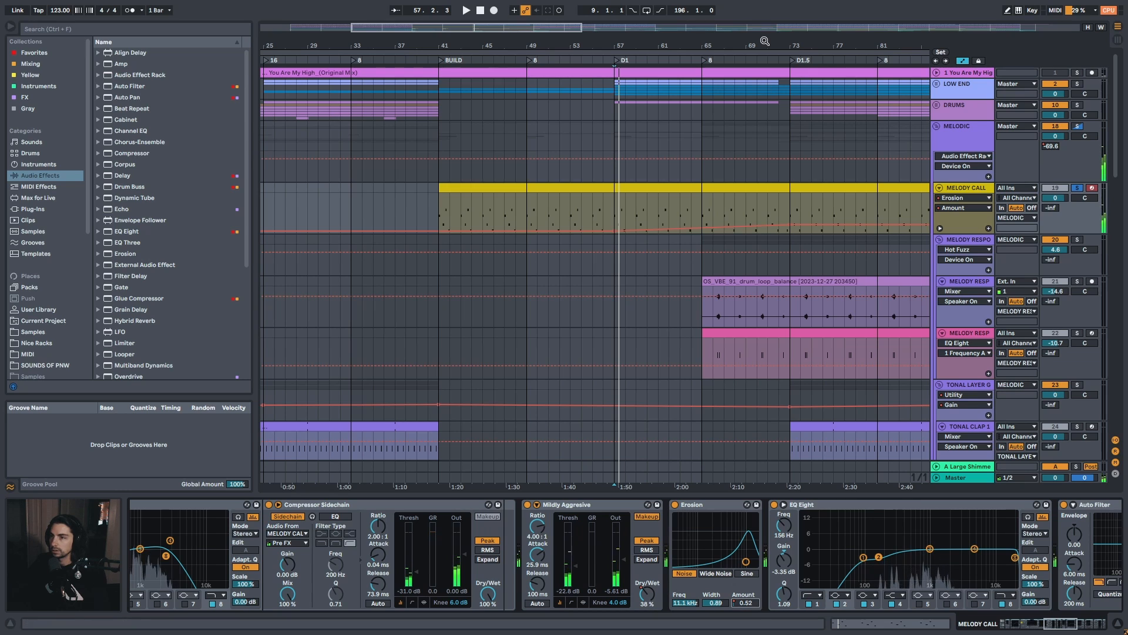
# Play the soloed MELODY CALL from bar 73, switching Erosion off and on to hear the automated amount
pyautogui.moveTo(763, 42); pyautogui.dragTo(579, 25)
pyautogui.click(594, 214)
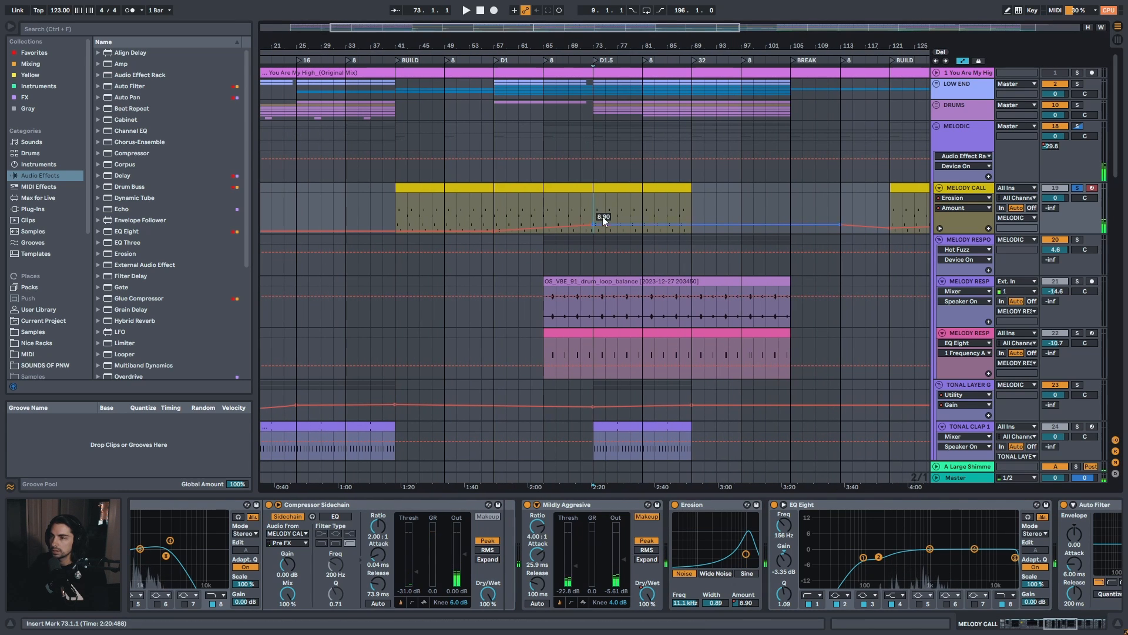
pyautogui.press('space')
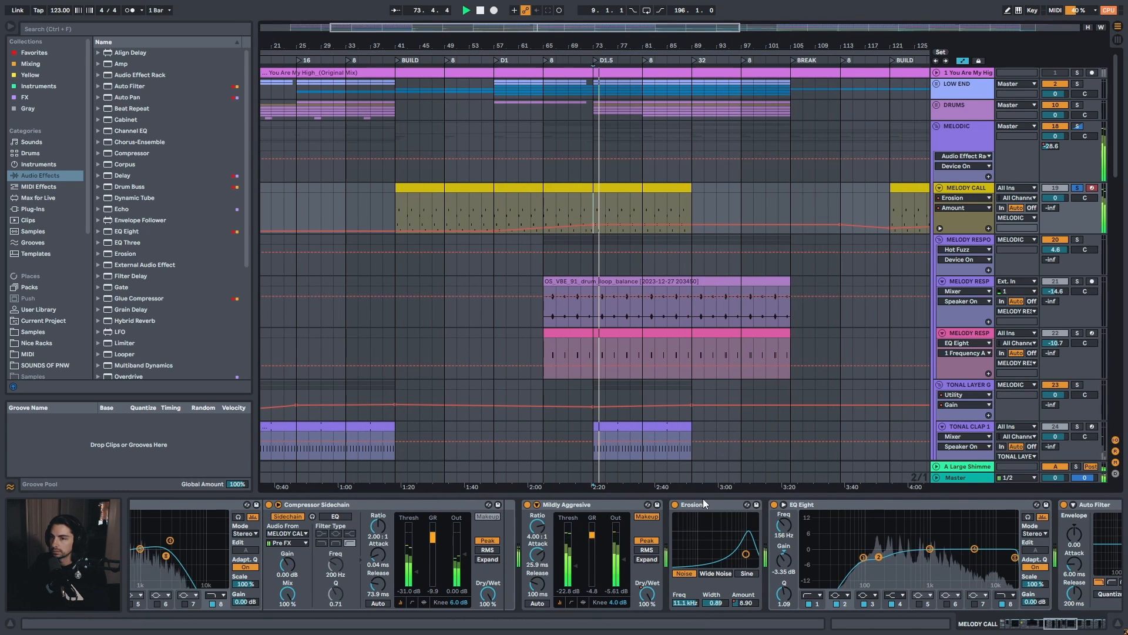
pyautogui.press('space')
pyautogui.press('space')
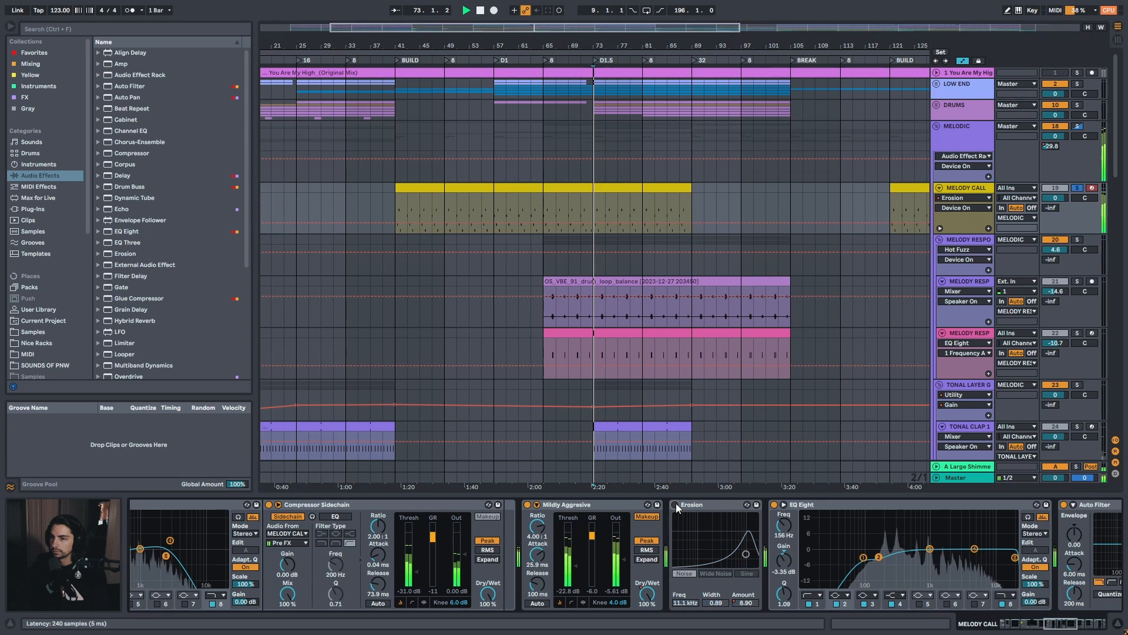
pyautogui.click(675, 504)
pyautogui.click(676, 504)
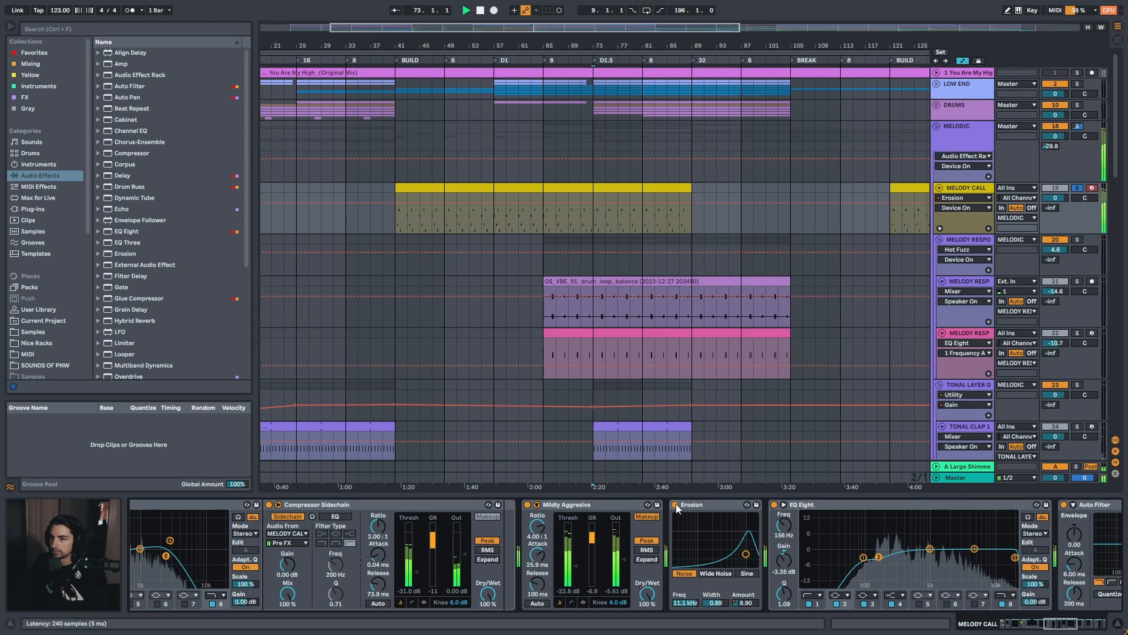
# Unsolo MELODY CALL and play the full mix from bar 73, bypassing and re-enabling Erosion to compare
pyautogui.moveTo(622, 47); pyautogui.dragTo(583, 41)
pyautogui.press('space')
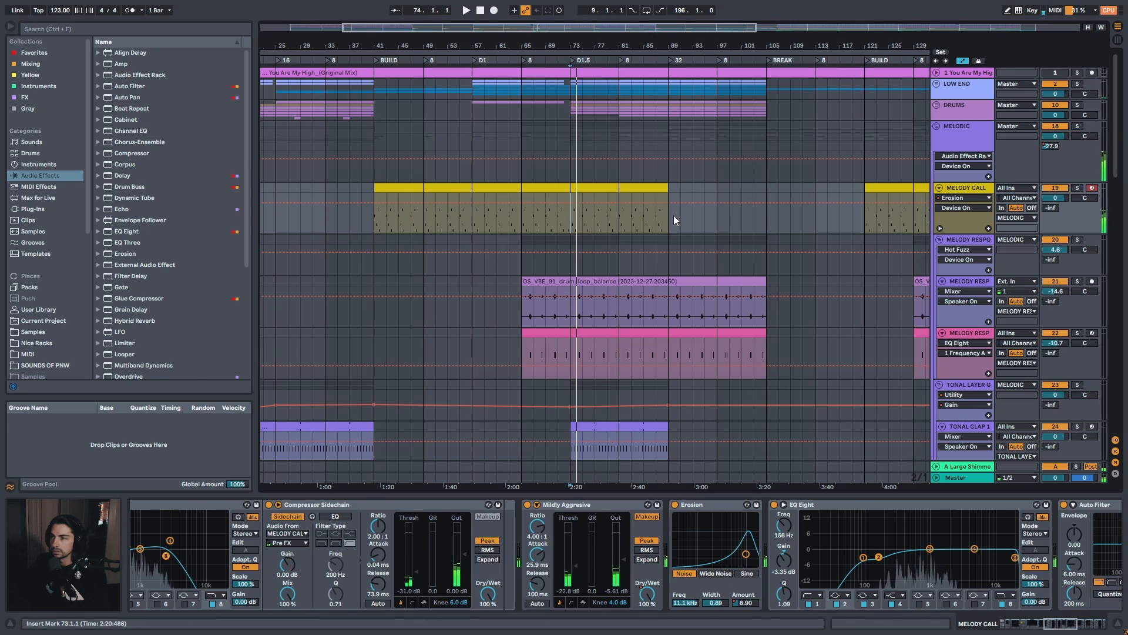
pyautogui.press('space')
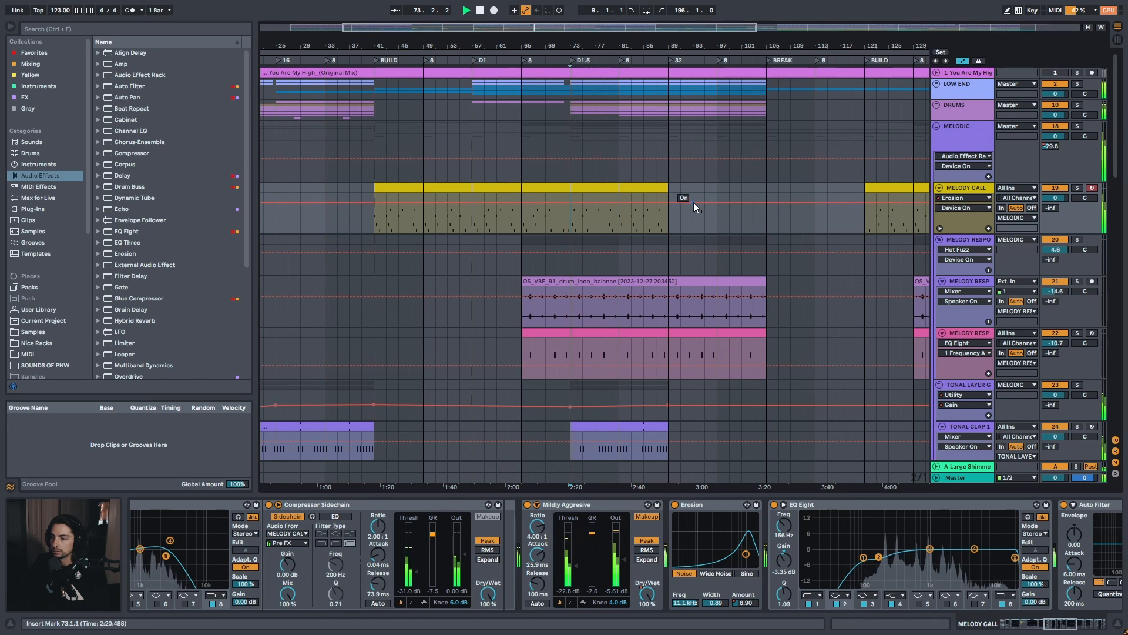
pyautogui.click(677, 507)
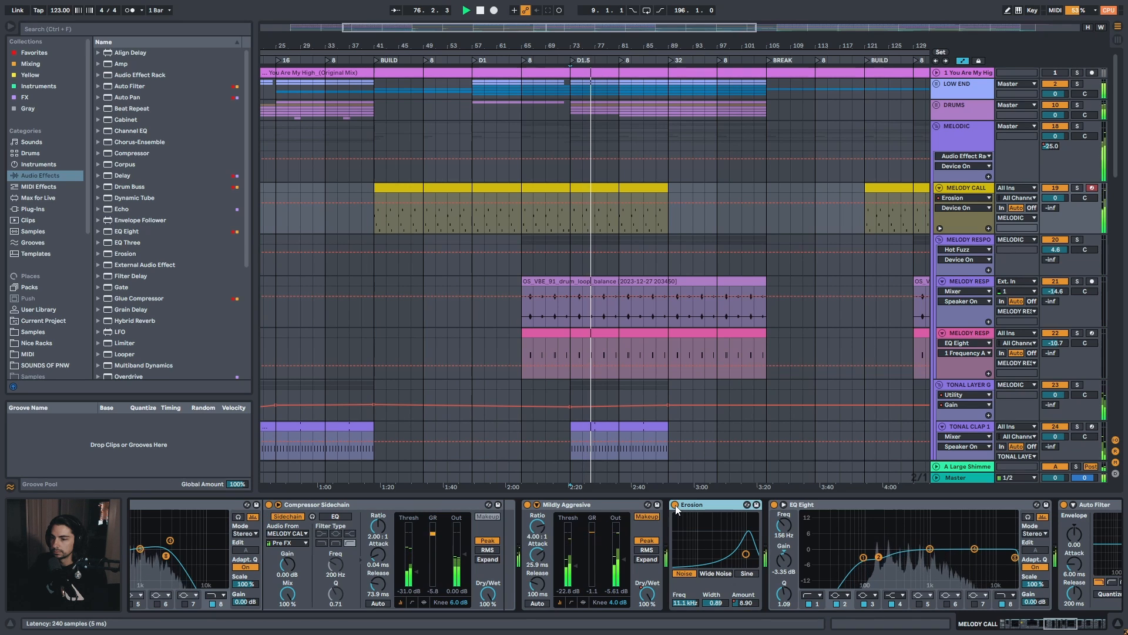
pyautogui.click(675, 504)
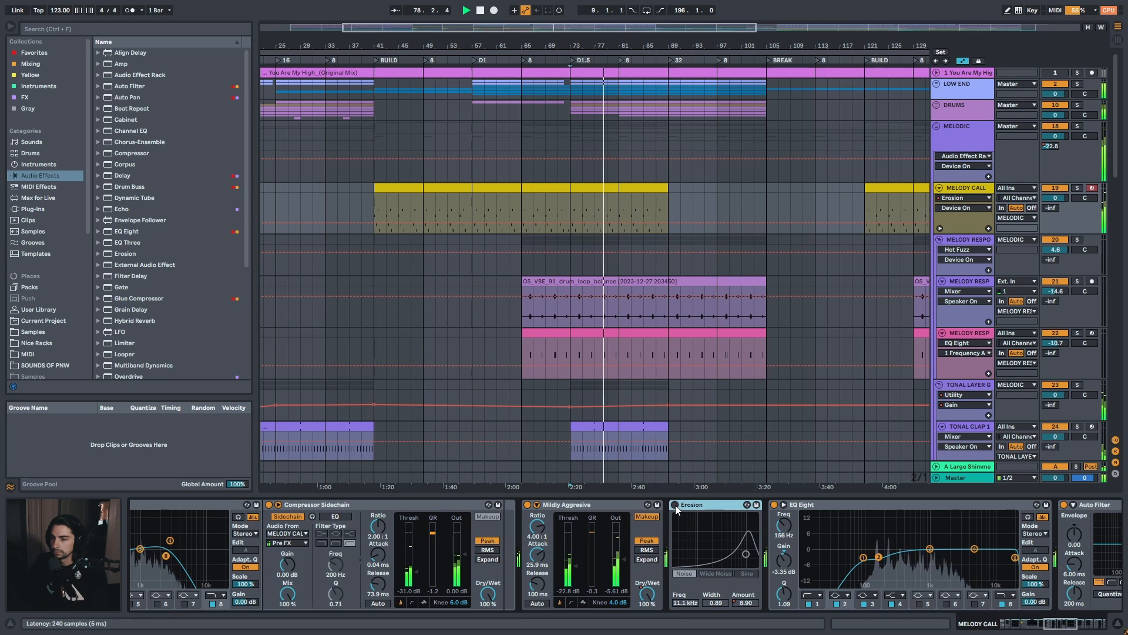
pyautogui.click(676, 505)
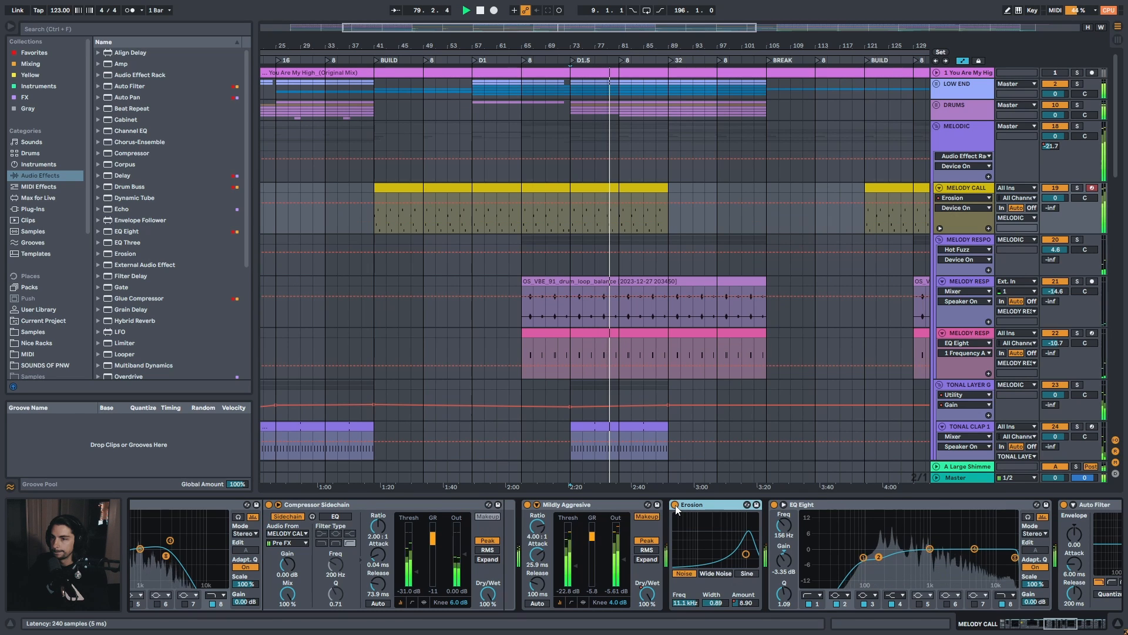
# Solo MELODY CALL again, play it from bar 73 and bring the EQ Eight and Auto Filters after Erosion into view
pyautogui.moveTo(621, 50); pyautogui.dragTo(668, 45)
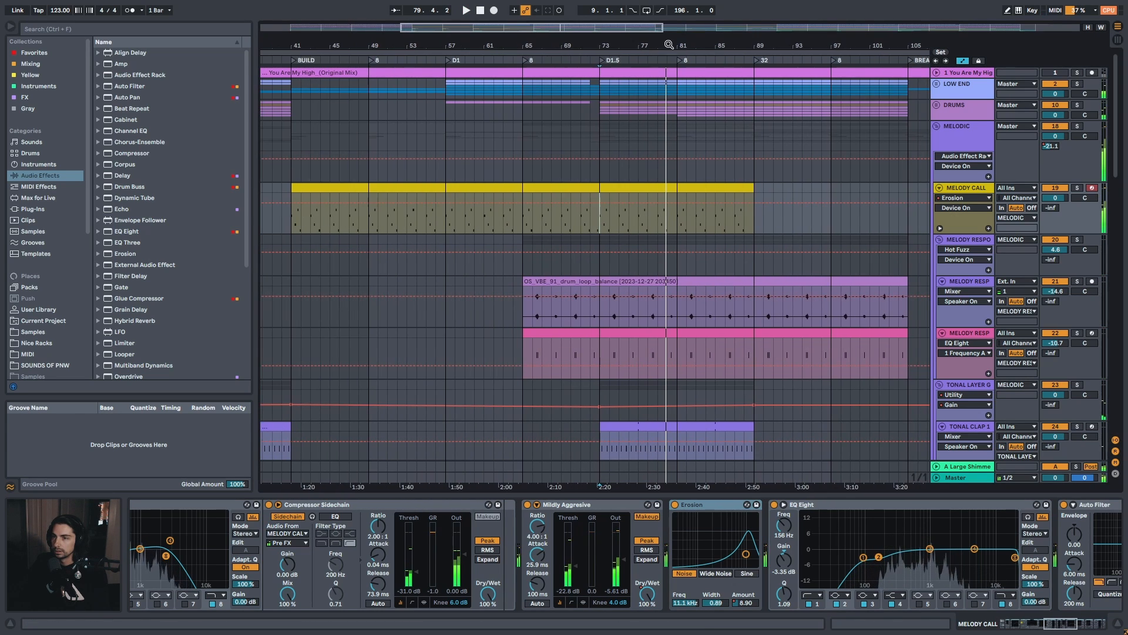
pyautogui.moveTo(1060, 624); pyautogui.dragTo(1065, 624)
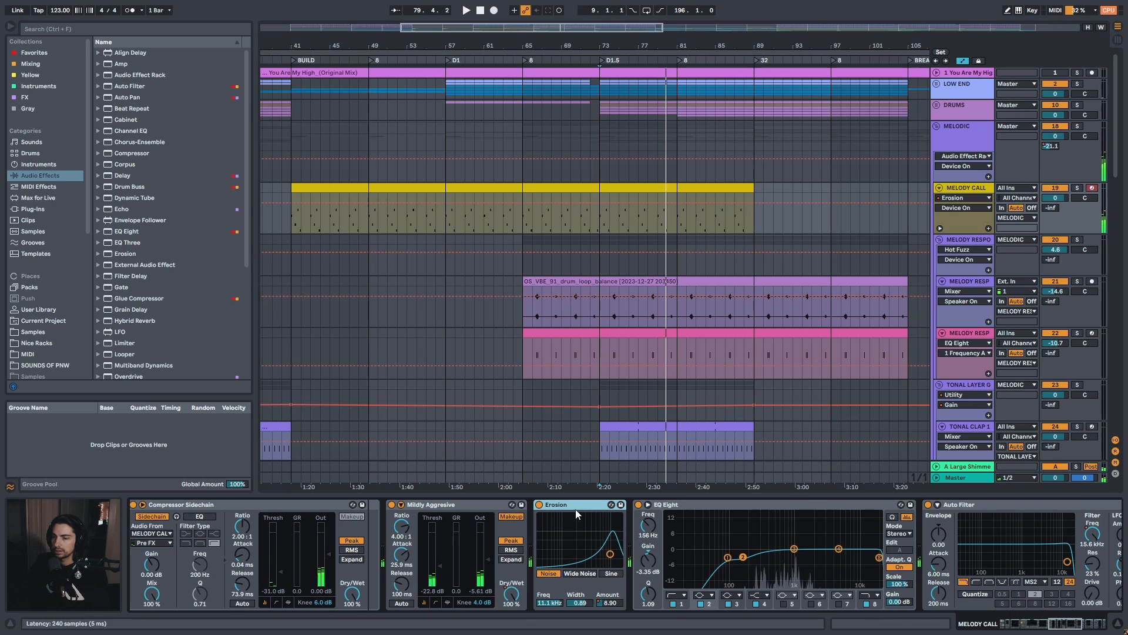
pyautogui.scroll(-3, 612, 206)
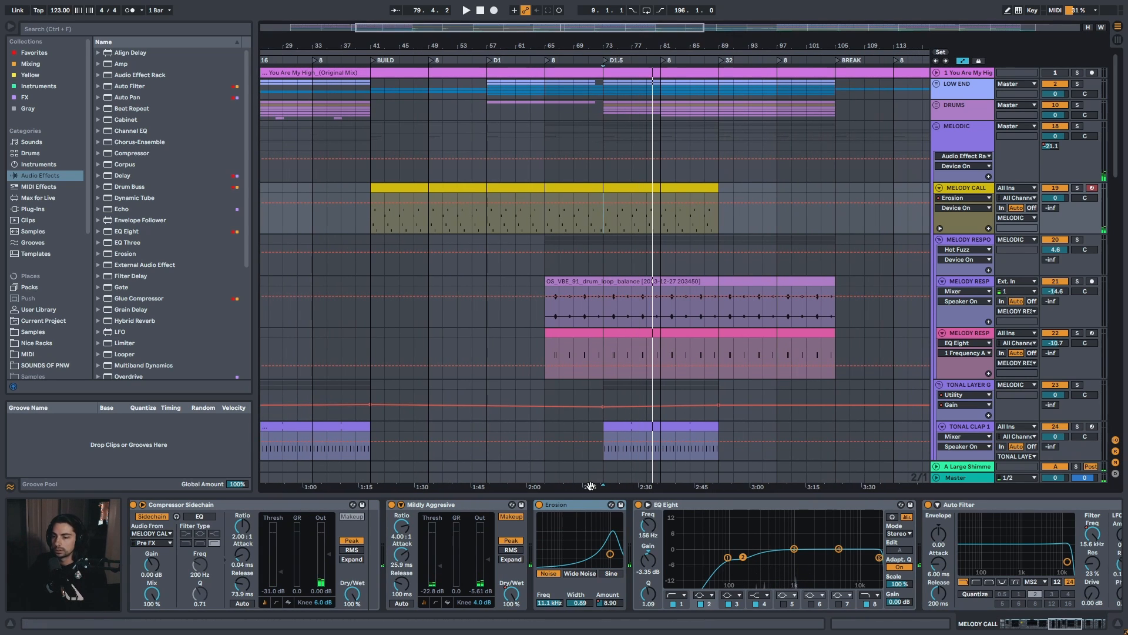
pyautogui.click(581, 509)
pyautogui.scroll(-2, 657, 42)
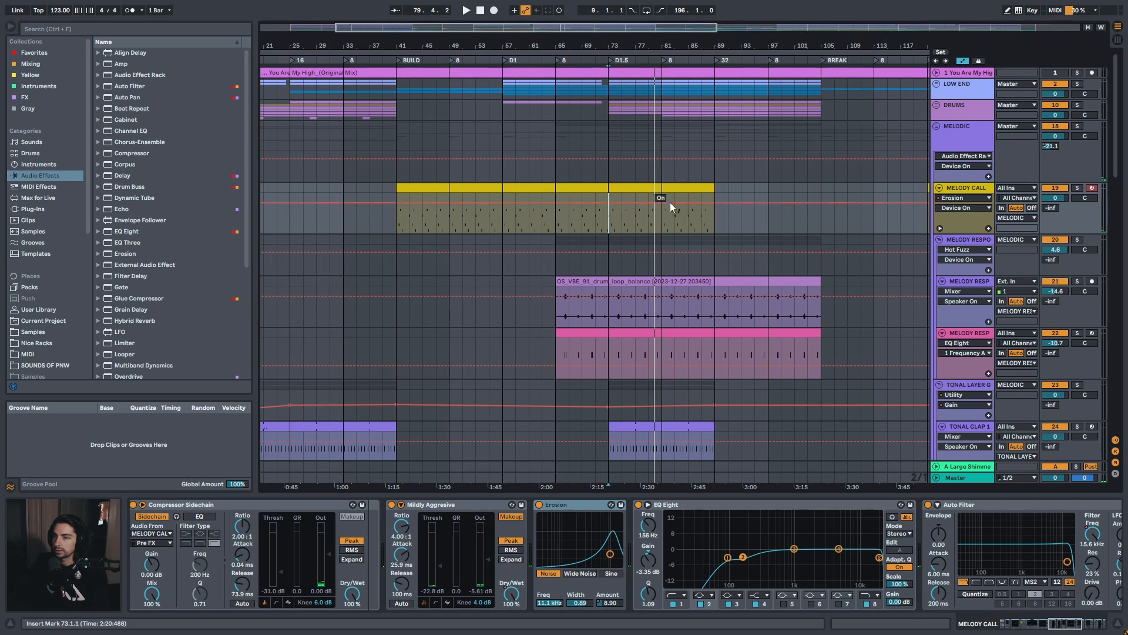
pyautogui.press('space')
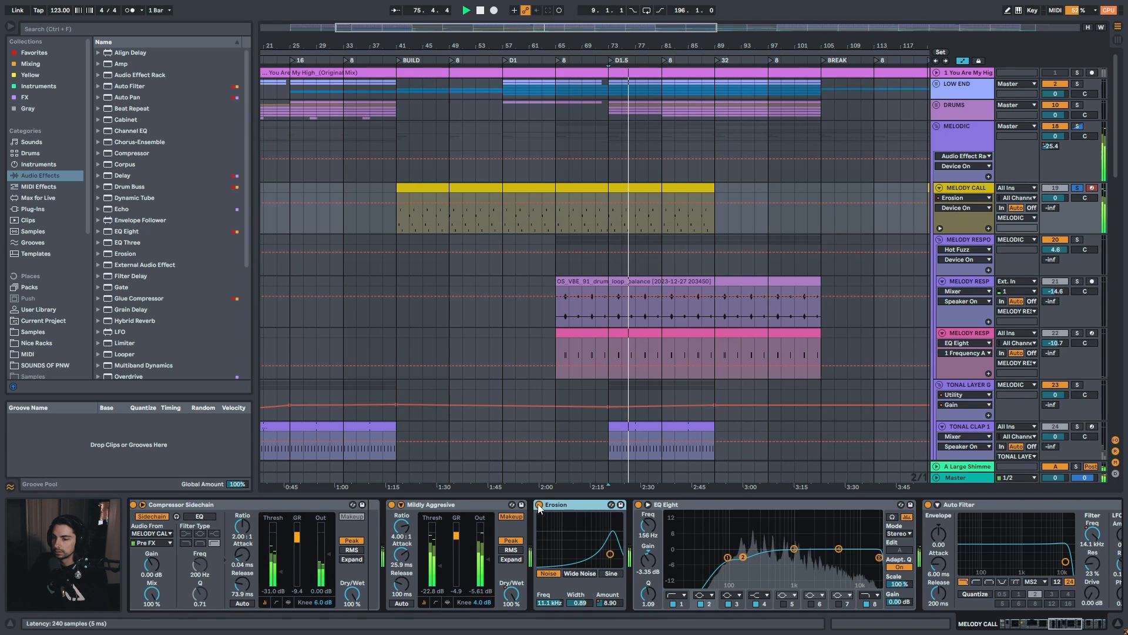
pyautogui.click(1080, 628)
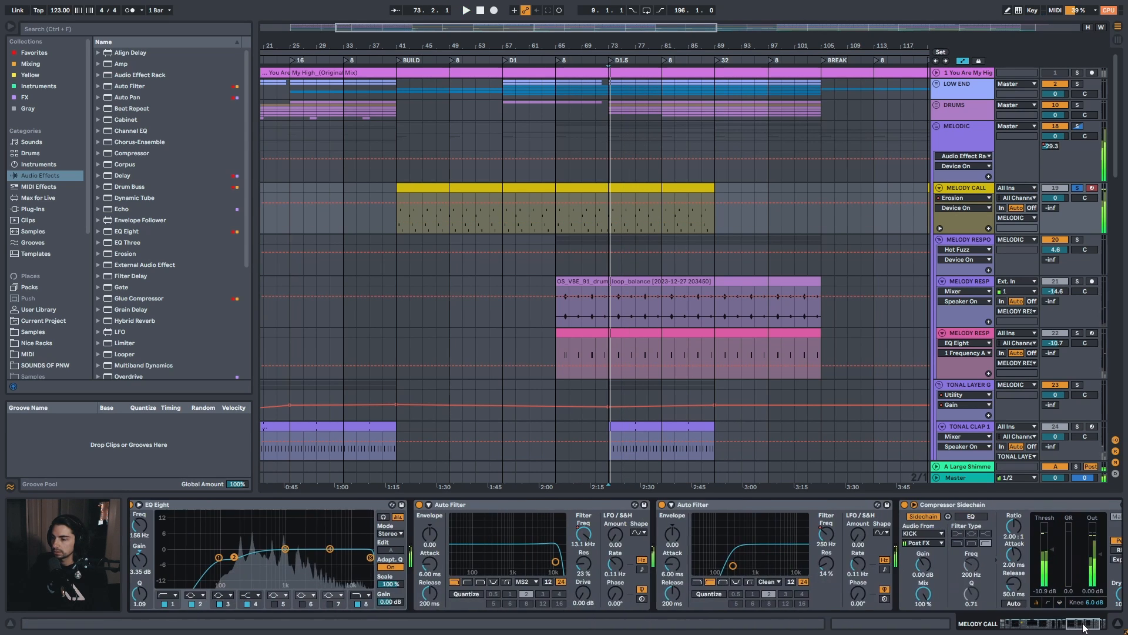
# Examine the EQ Eight and both Auto Filters on MELODY CALL and show the automation of the Auto Filter Frequency
pyautogui.moveTo(1079, 628)
pyautogui.mouseDown()
pyautogui.moveTo(1068, 628)
pyautogui.moveTo(1089, 627)
pyautogui.moveTo(1079, 626)
pyautogui.mouseUp()
pyautogui.click(491, 506)
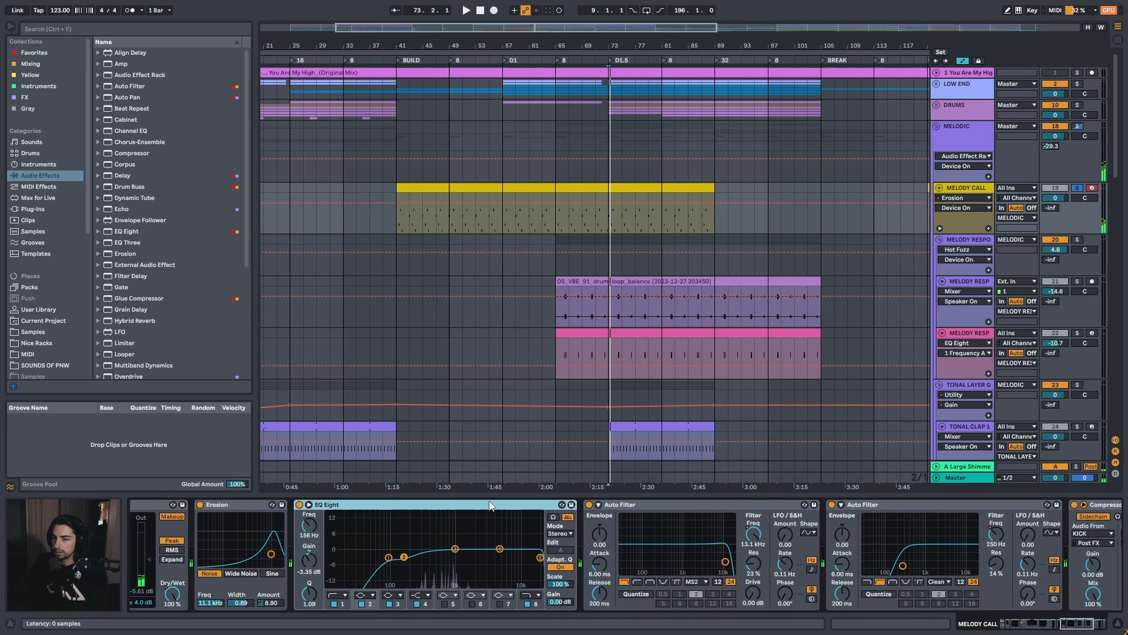
pyautogui.click(680, 504)
pyautogui.click(896, 505)
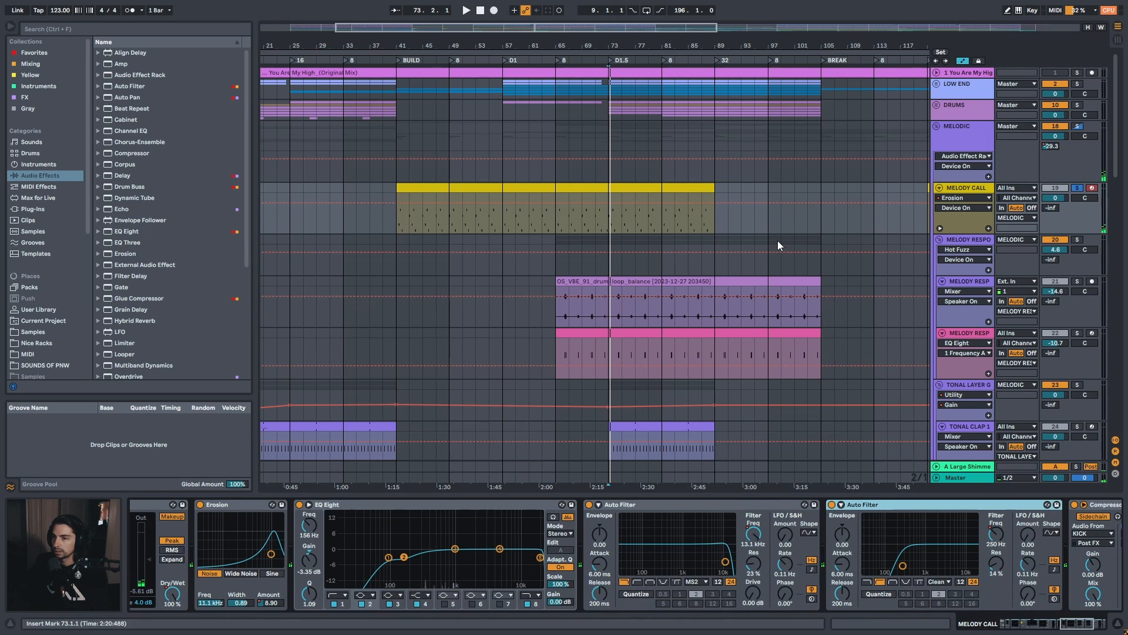
pyautogui.moveTo(684, 46)
pyautogui.mouseDown()
pyautogui.moveTo(684, 37)
pyautogui.moveTo(658, 37)
pyautogui.moveTo(679, 37)
pyautogui.moveTo(678, 52)
pyautogui.mouseUp()
pyautogui.click(757, 537)
pyautogui.click(992, 542)
# Return to the Basic Pluck Arp rack at the start of MELODY CALL's device chain and show its Filter Freq automation
pyautogui.moveTo(1057, 615); pyautogui.dragTo(1012, 628)
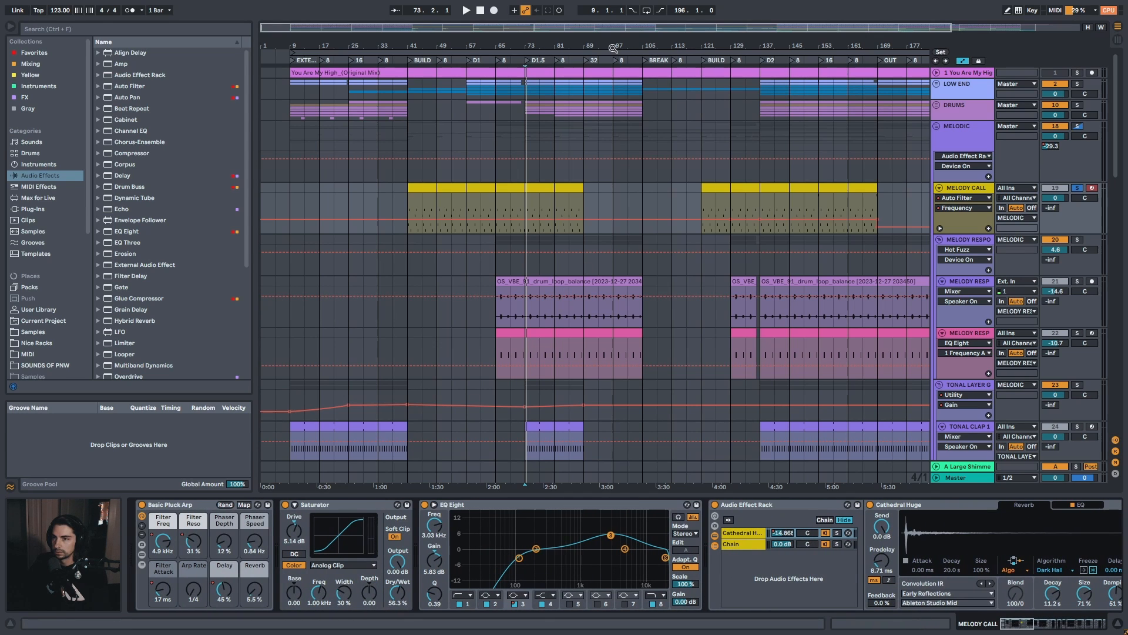
pyautogui.moveTo(612, 48); pyautogui.dragTo(613, 45)
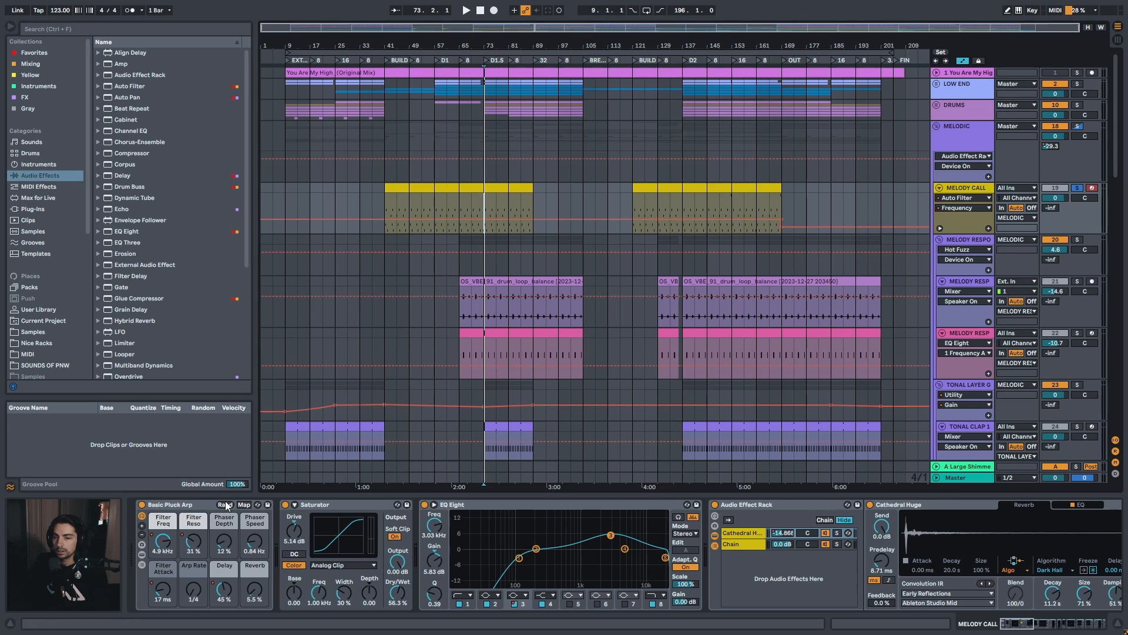
pyautogui.click(174, 505)
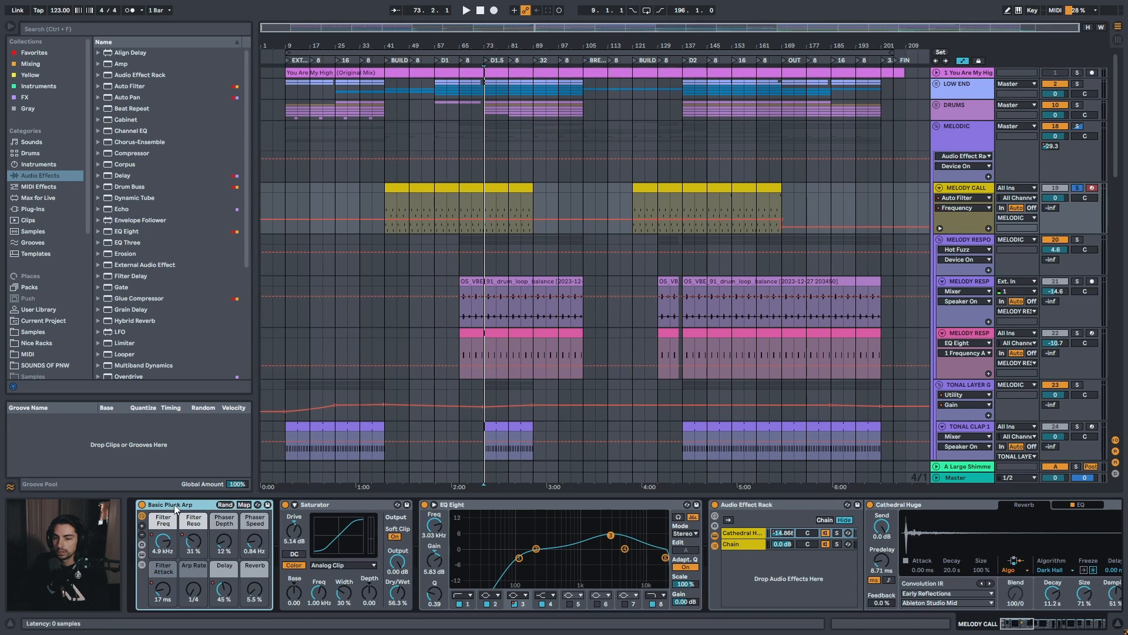
pyautogui.click(165, 547)
pyautogui.moveTo(571, 47); pyautogui.dragTo(660, 71)
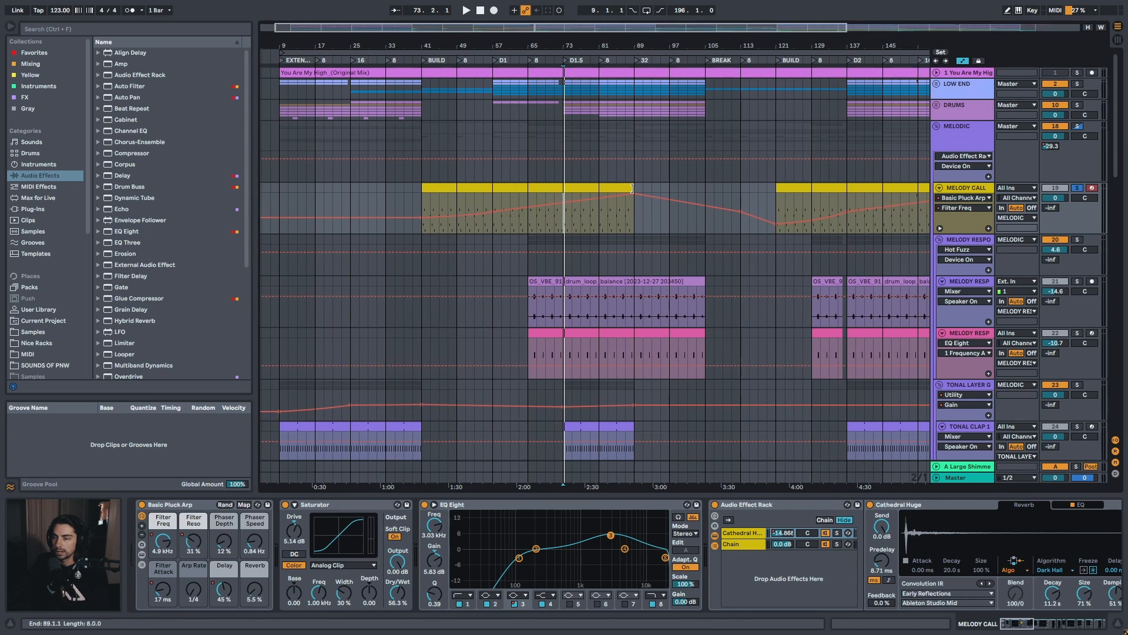
pyautogui.moveTo(582, 47); pyautogui.dragTo(596, 46)
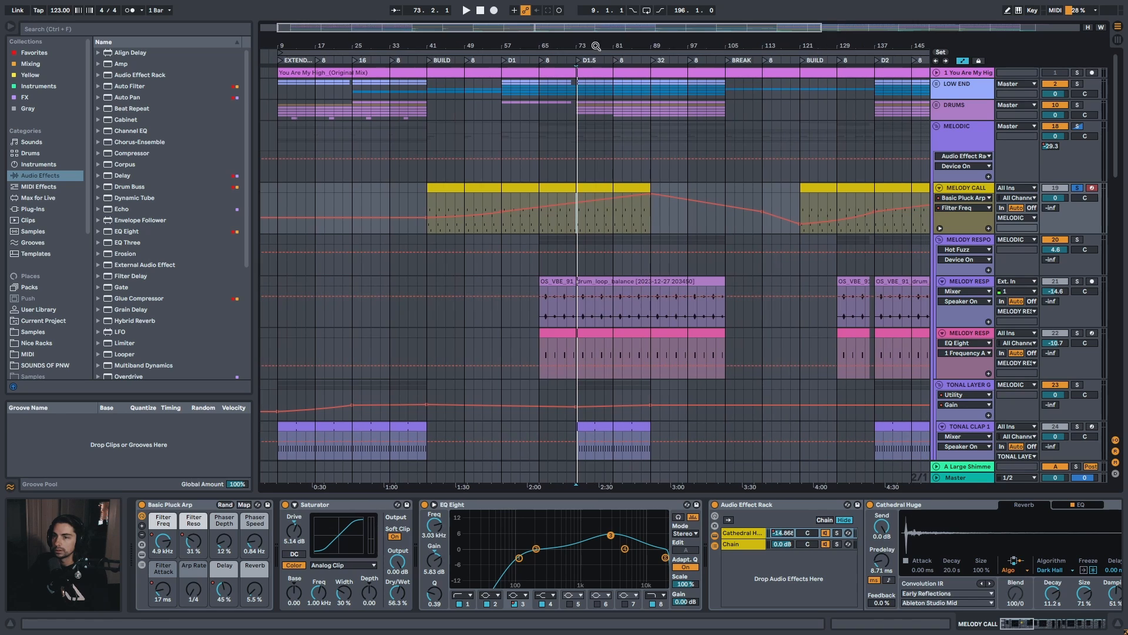
# Show the Basic Pluck Arp's Filter Reso automation, then unfold all automated parameter lanes of MELODY CALL to compare them and fold them again
pyautogui.click(193, 544)
pyautogui.click(940, 228)
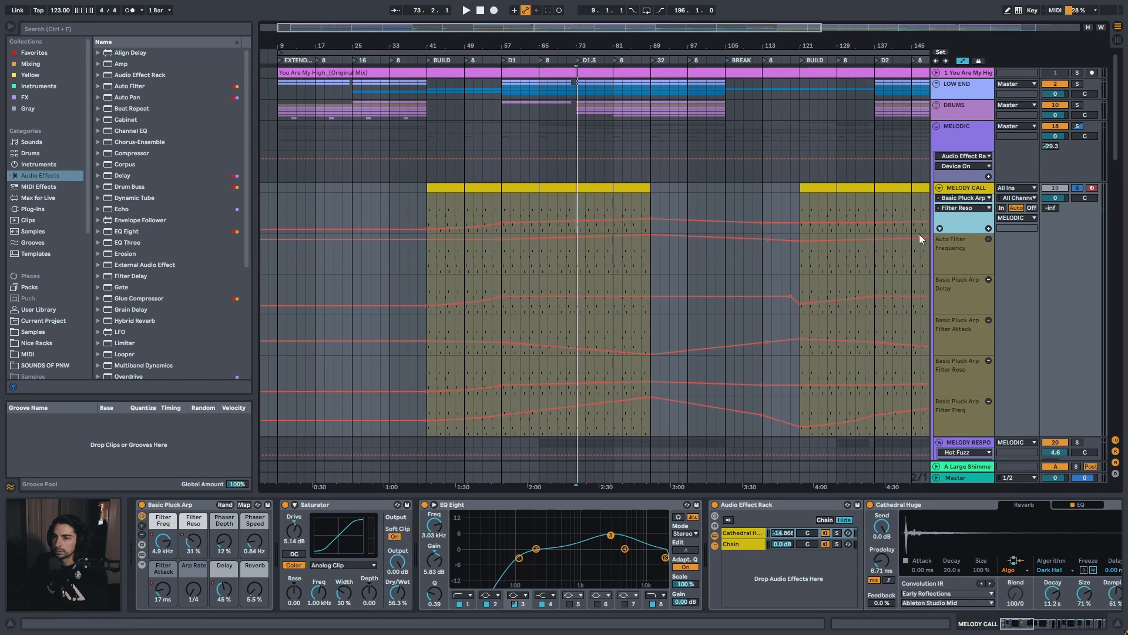
pyautogui.scroll(-2, 626, 321)
pyautogui.moveTo(711, 44); pyautogui.dragTo(634, 46)
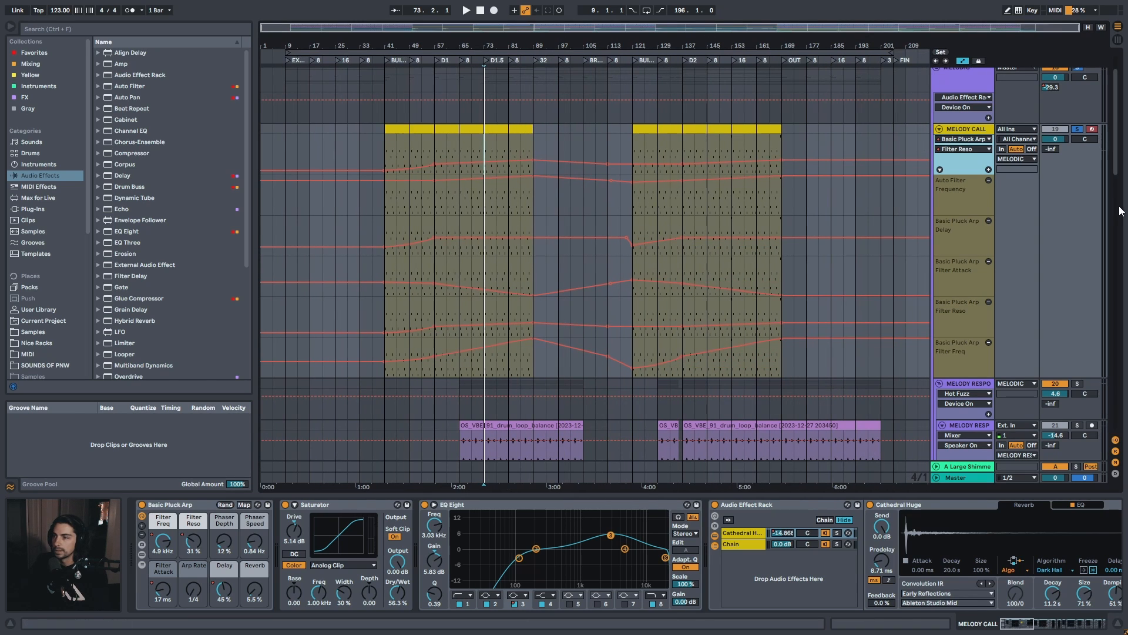
pyautogui.scroll(3, 1112, 165)
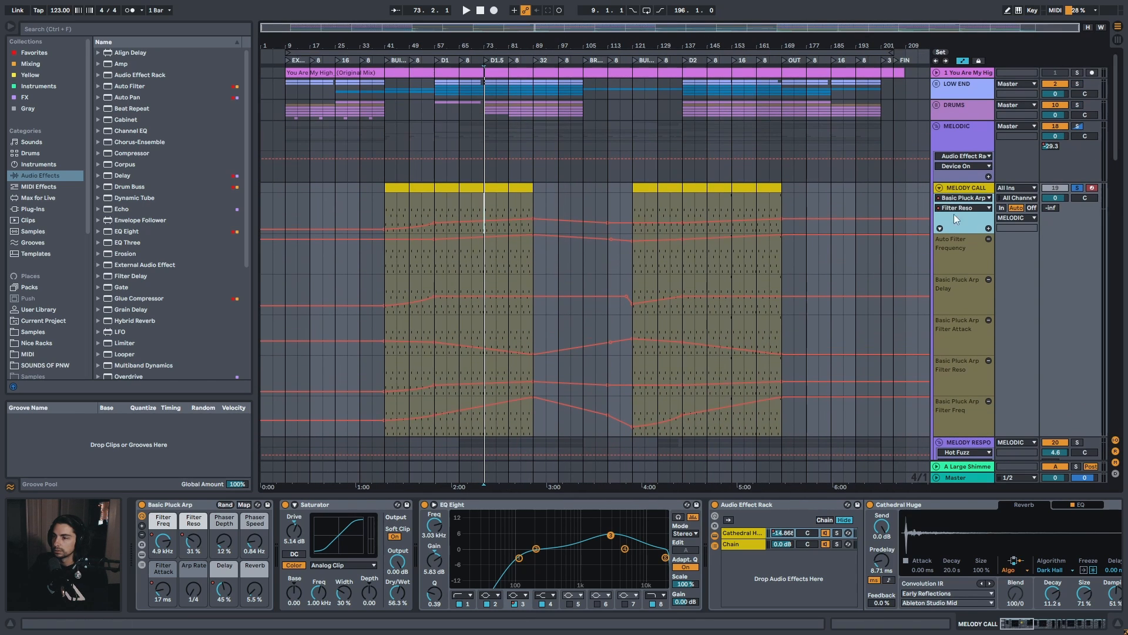
pyautogui.click(940, 228)
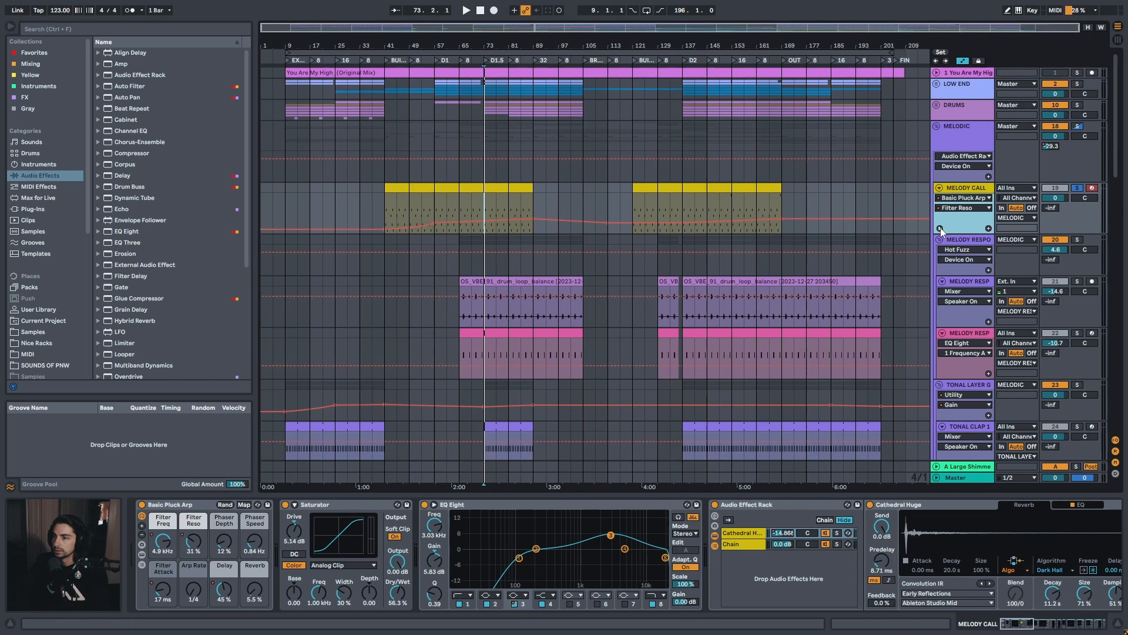
# Bring up the MELODY RESPONSE GROUP's device chain and solo the group together with MELODY CALL
pyautogui.click(976, 241)
pyautogui.moveTo(487, 45); pyautogui.dragTo(487, 55)
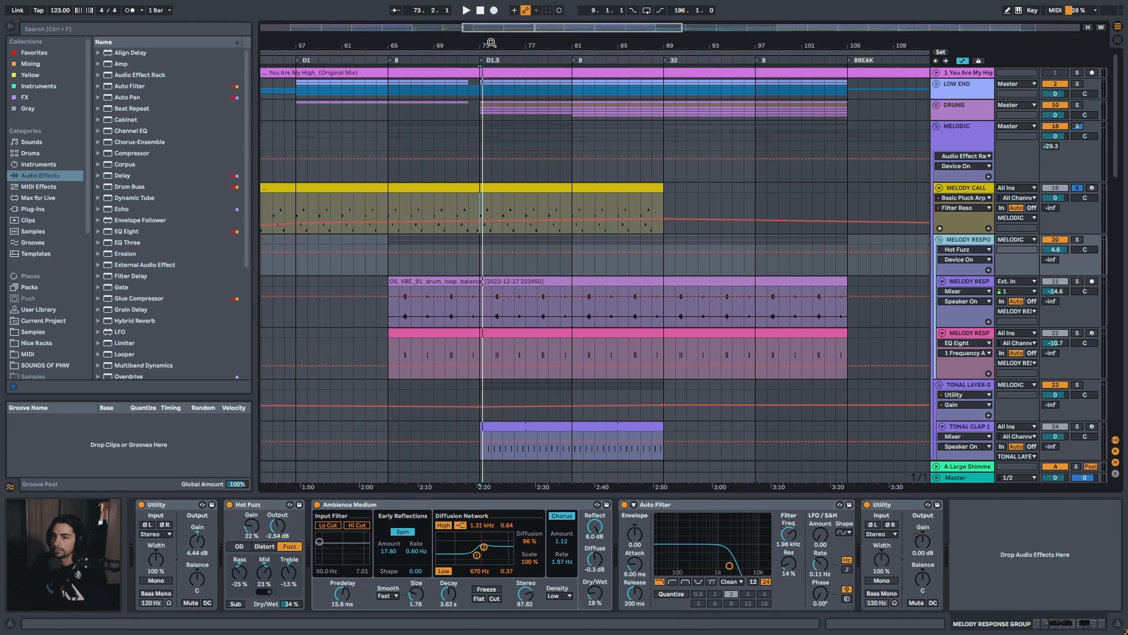
pyautogui.click(389, 201)
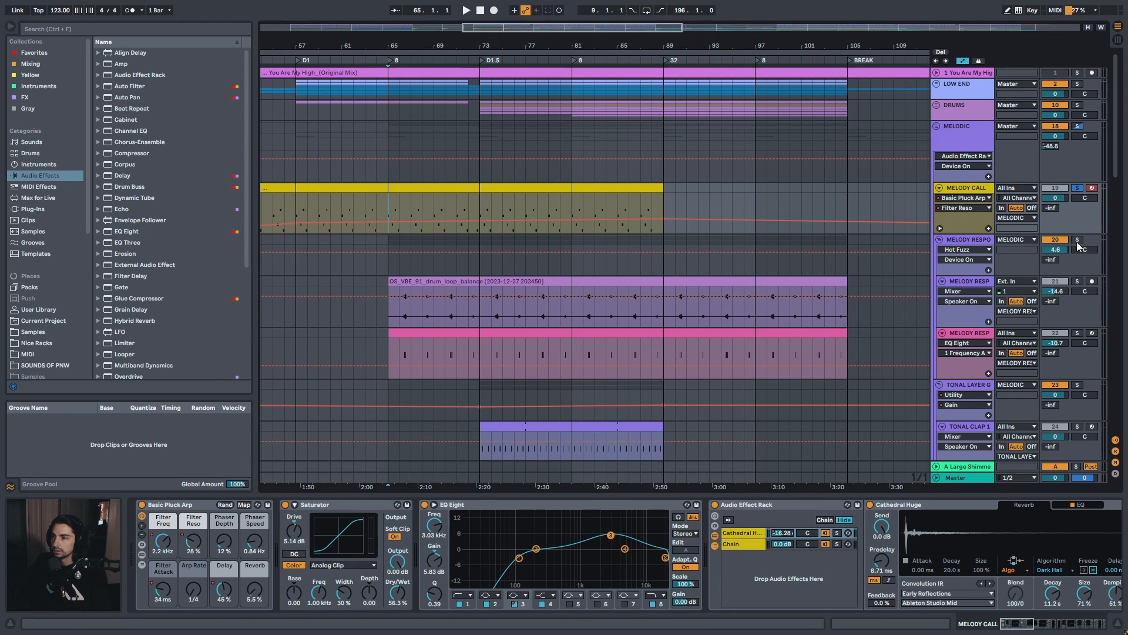
pyautogui.moveTo(699, 52); pyautogui.dragTo(381, 45)
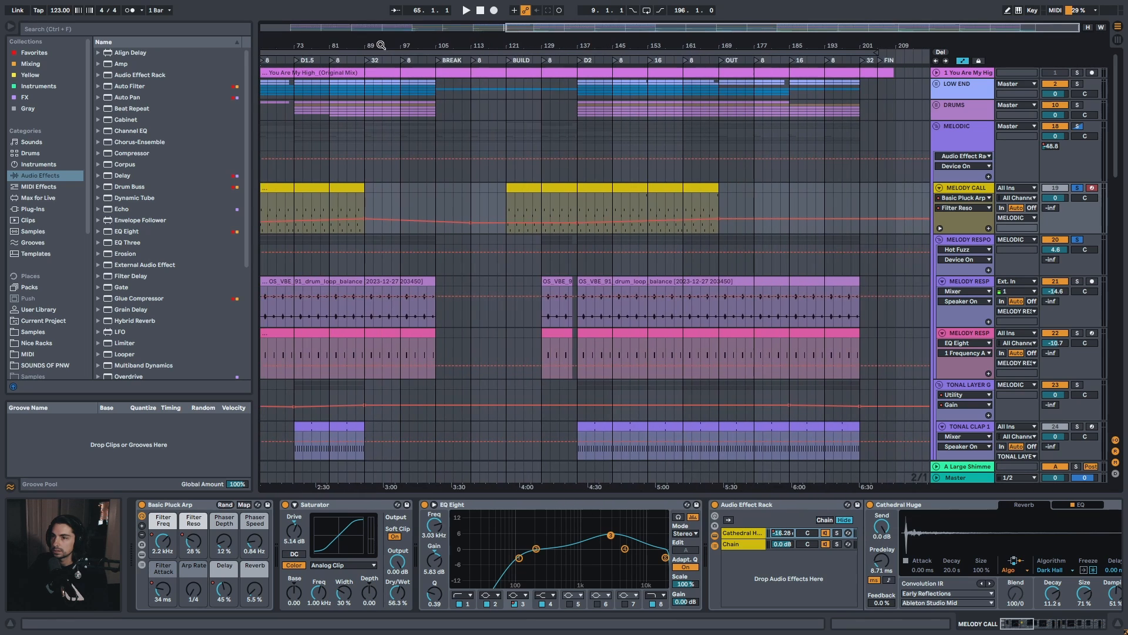
# Play the soloed MELODY CALL and MELODY RESPONSE GROUP together from bar 137 at the start of D2, then stop
pyautogui.click(613, 264)
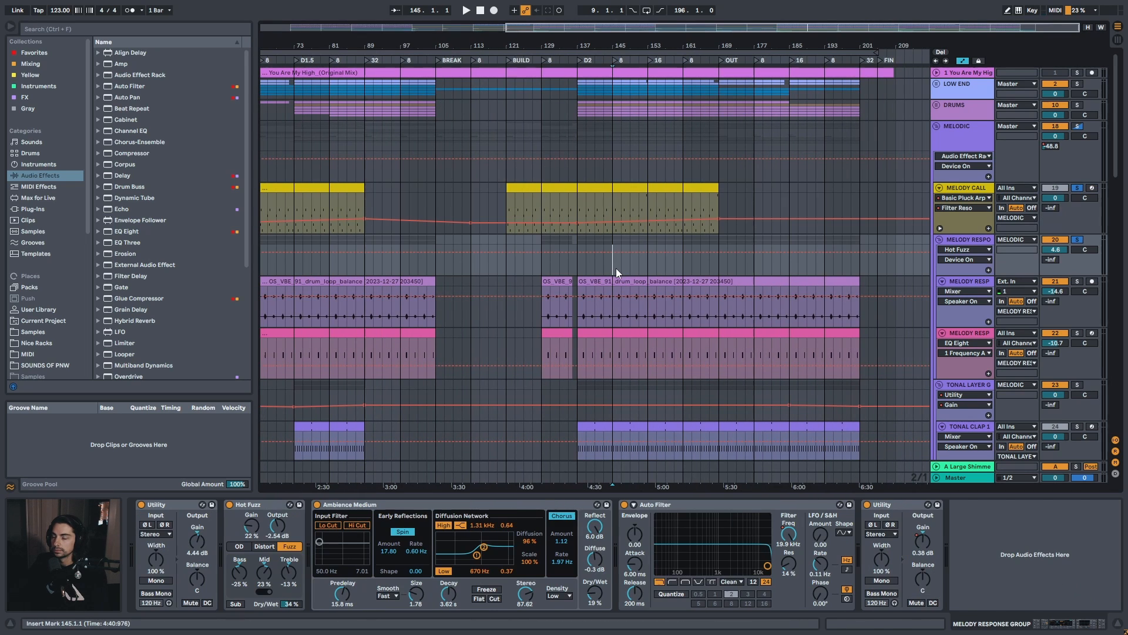
pyautogui.click(578, 263)
pyautogui.press('space')
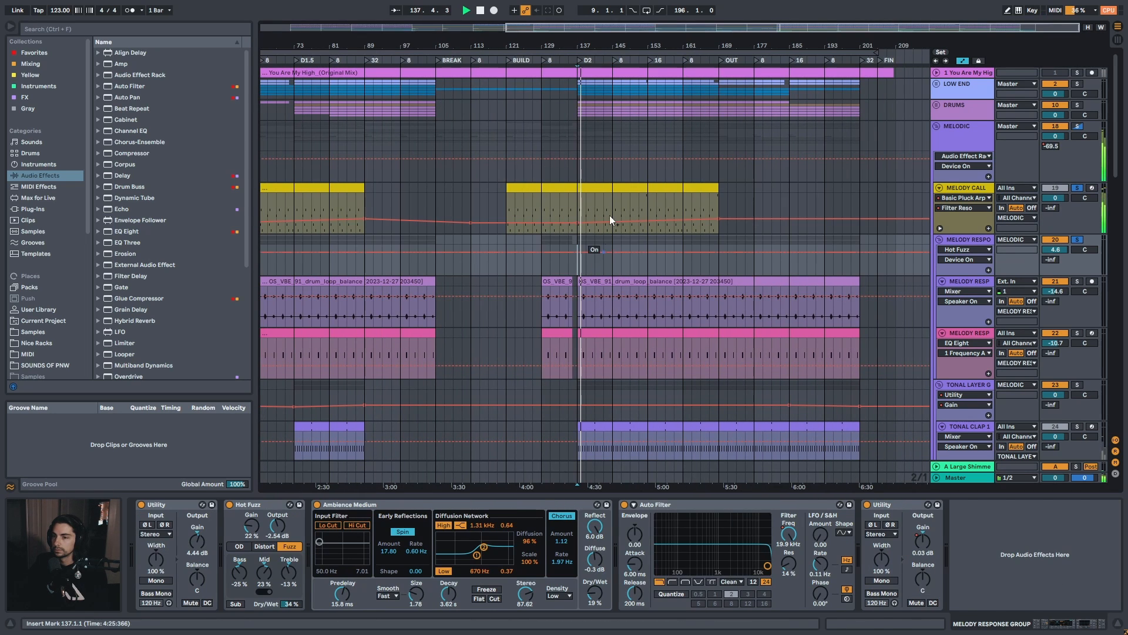
pyautogui.moveTo(586, 45)
pyautogui.mouseDown()
pyautogui.moveTo(578, 103)
pyautogui.moveTo(572, 49)
pyautogui.mouseUp()
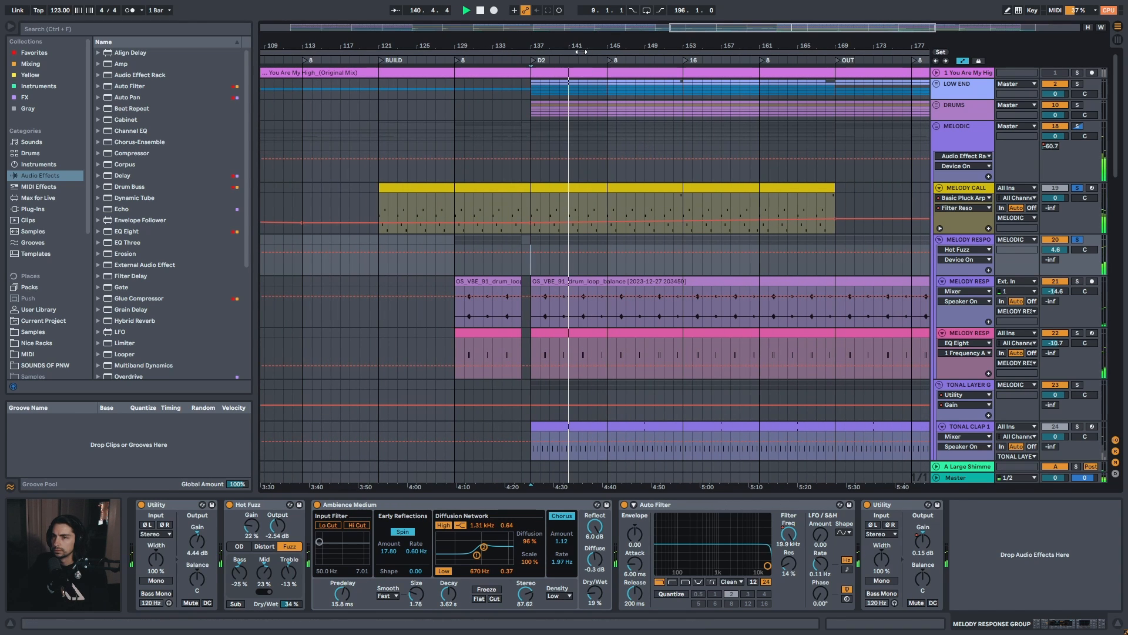
pyautogui.keyDown('ctrl'); pyautogui.scroll(5, 644, 135); pyautogui.keyUp('ctrl')
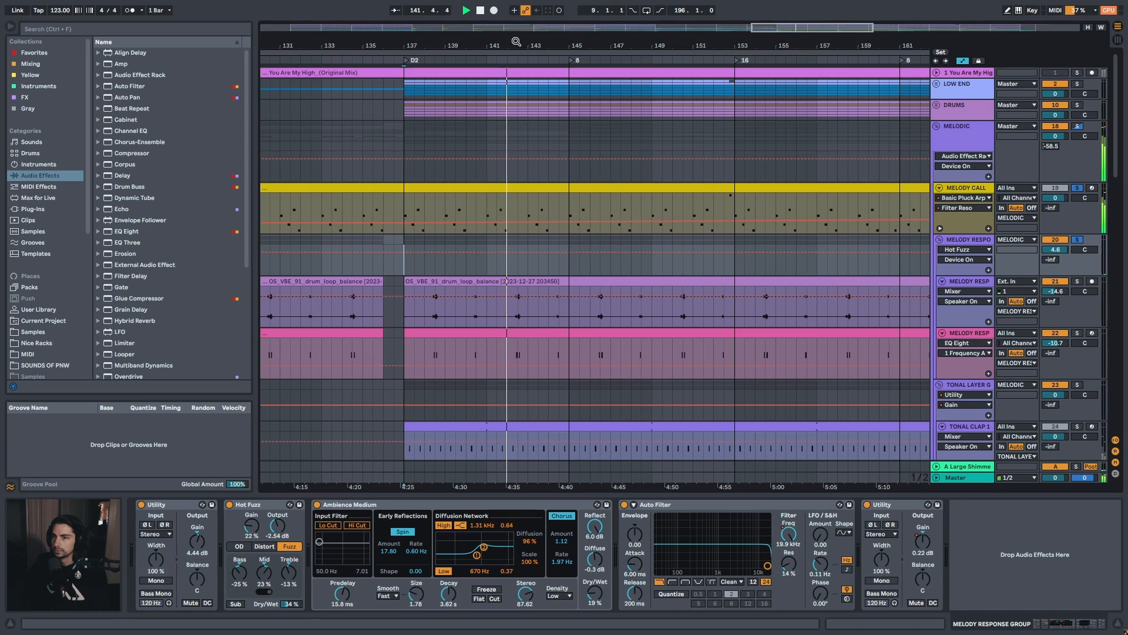
pyautogui.moveTo(516, 42); pyautogui.dragTo(563, 21)
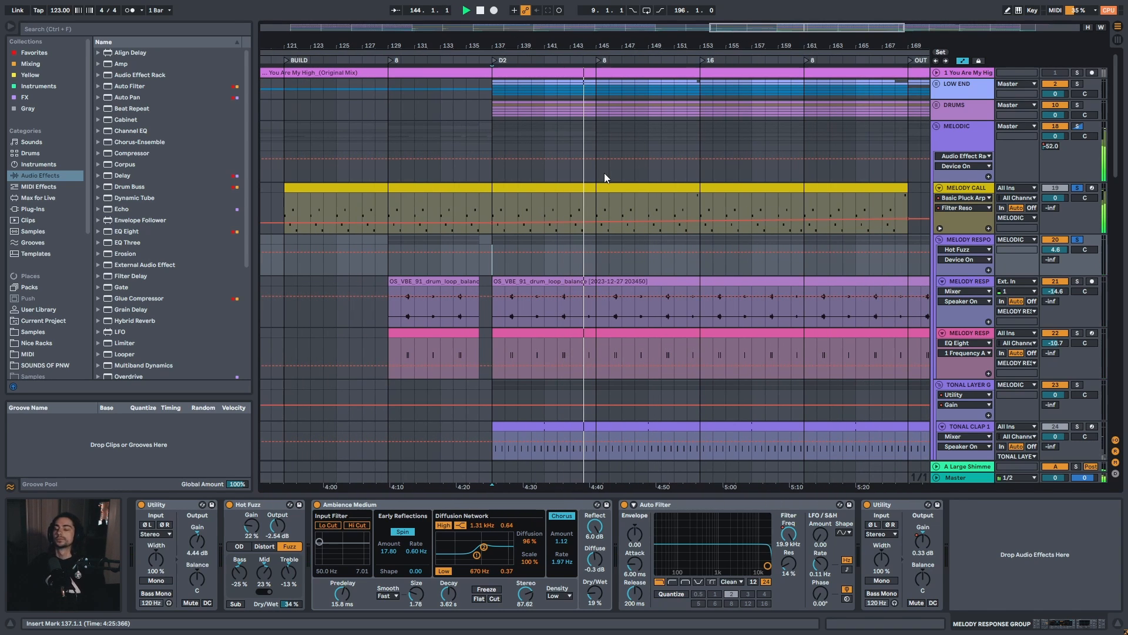
pyautogui.press('space')
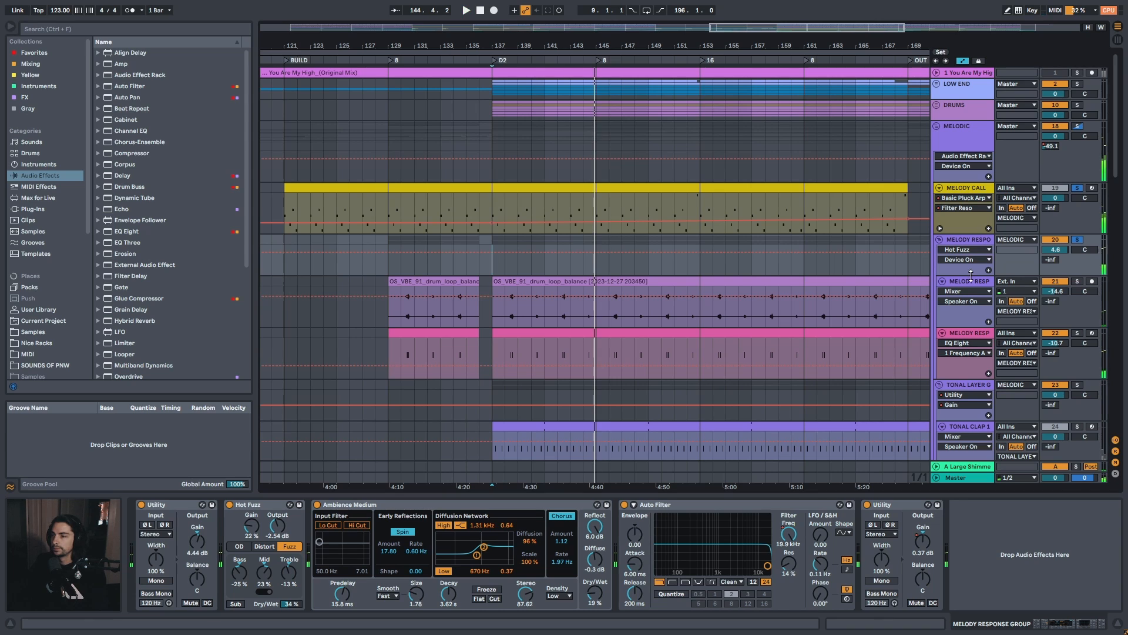
# Select the MELODY RESPONSE 1 track and its drum loop clip starting at bar 137
pyautogui.click(973, 283)
pyautogui.moveTo(523, 46); pyautogui.dragTo(511, 74)
pyautogui.click(515, 282)
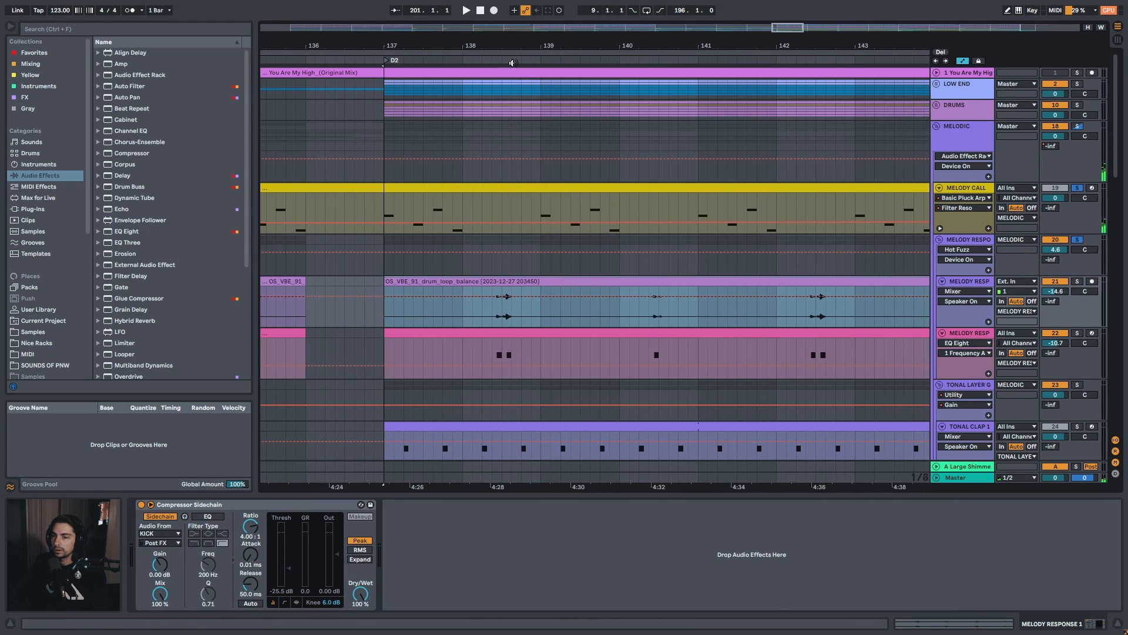
# Unfold the DRUMS group, solo the GROOVE LOOP track and audition its loop in bar 138
pyautogui.click(937, 105)
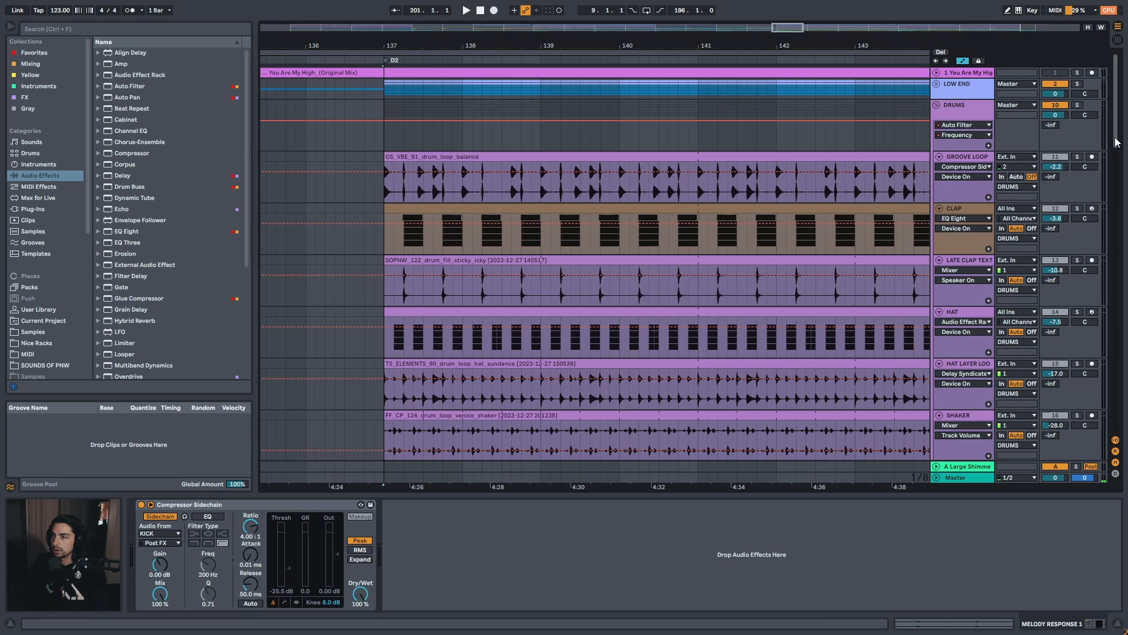
pyautogui.click(957, 170)
pyautogui.moveTo(512, 47); pyautogui.dragTo(490, 69)
pyautogui.click(475, 193)
pyautogui.press('s')
pyautogui.press('space')
pyautogui.press('space')
# Play the soloed GROOVE LOOP repeatedly from 138.2.4 to isolate the short hits used for the melody response
pyautogui.click(478, 193)
pyautogui.press('space')
pyautogui.press('space')
pyautogui.press('space')
pyautogui.press('space')
pyautogui.press('space')
pyautogui.press('space')
pyautogui.press('space')
pyautogui.press('space')
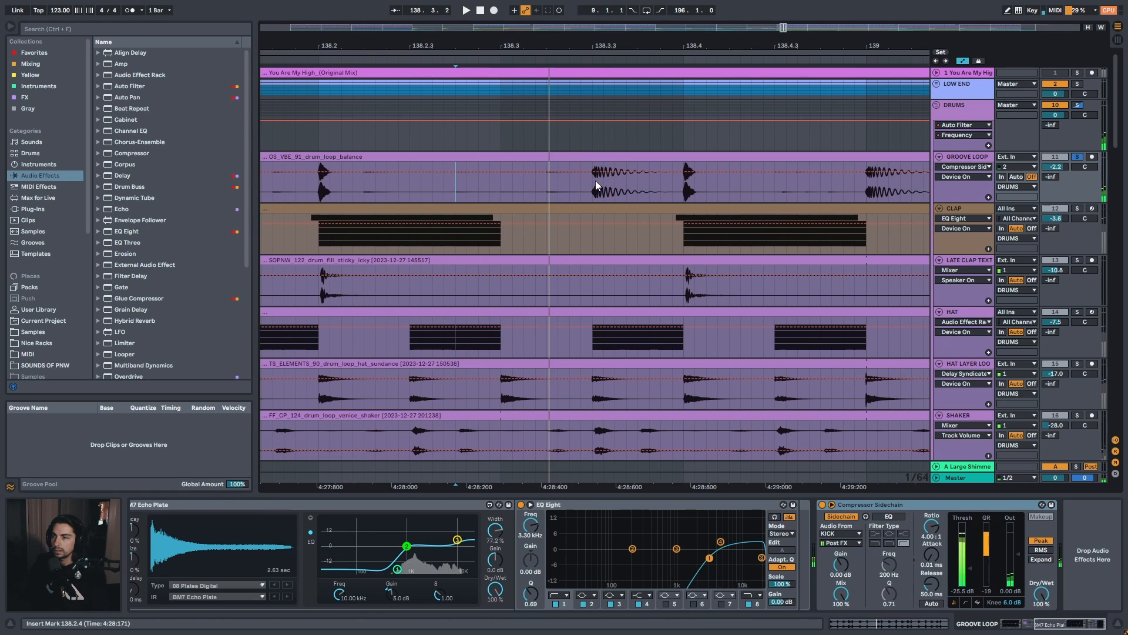
pyautogui.press('space')
pyautogui.press('space')
pyautogui.press('space')
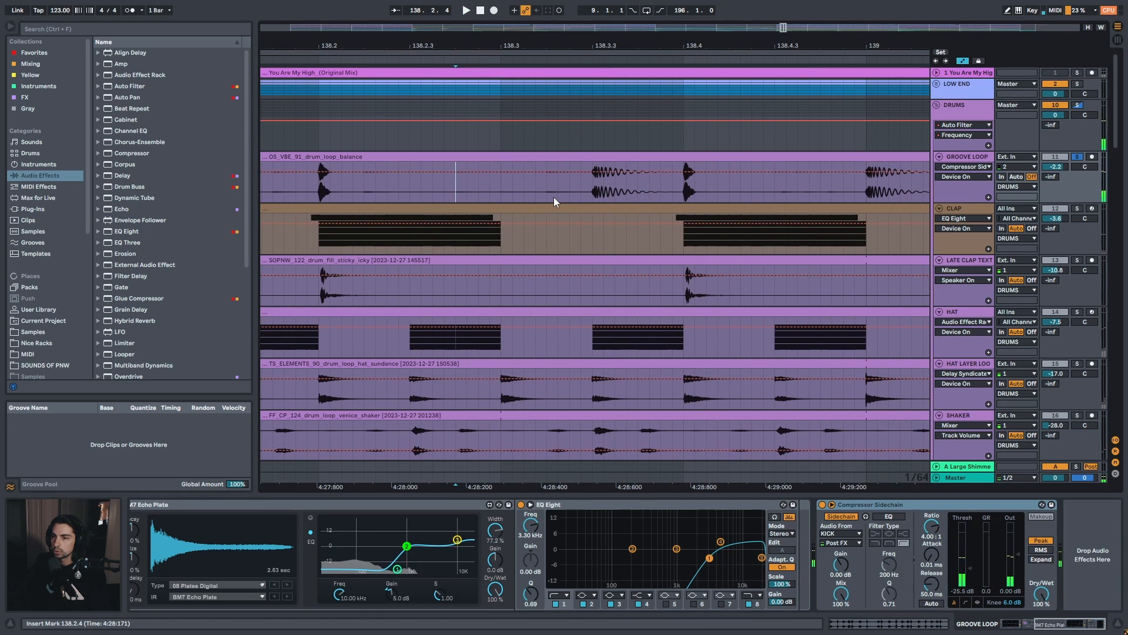
pyautogui.press('space')
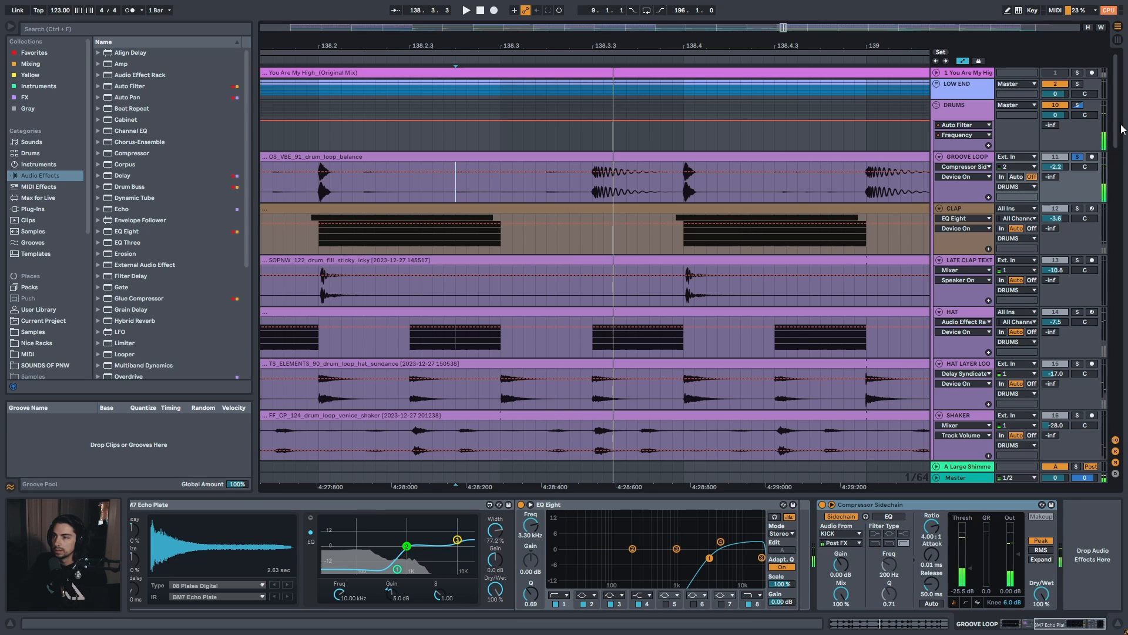
# Fold the DRUMS group, open the MELODY RESPONSE 1 drum loop clip to examine its waveform, and return to the device view
pyautogui.click(938, 106)
pyautogui.moveTo(1118, 123); pyautogui.dragTo(1118, 134)
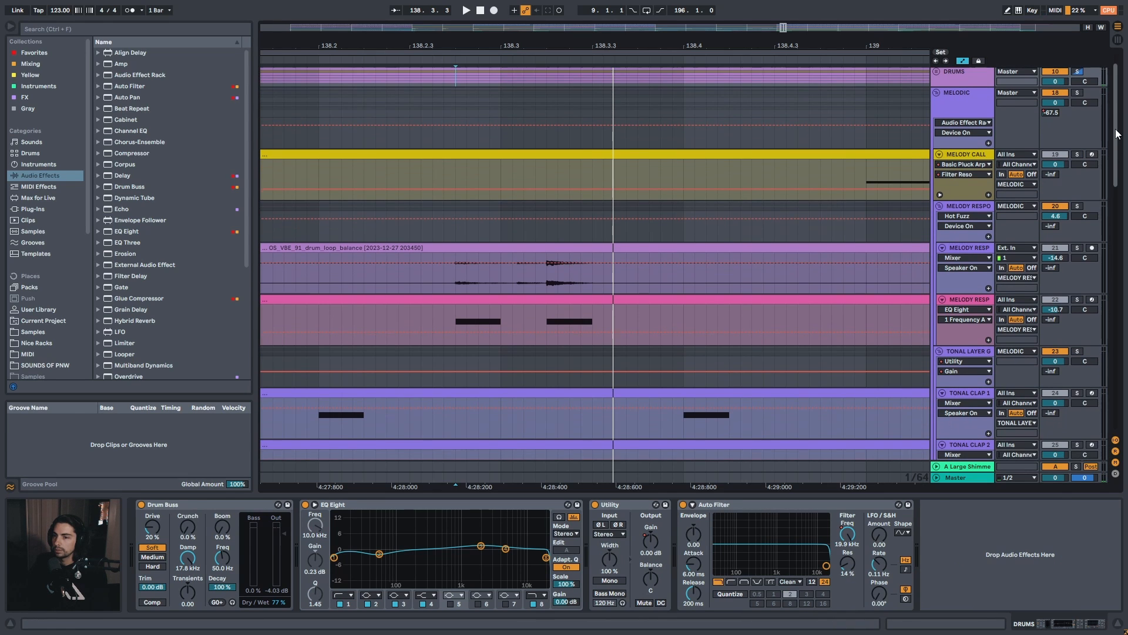
pyautogui.click(458, 280)
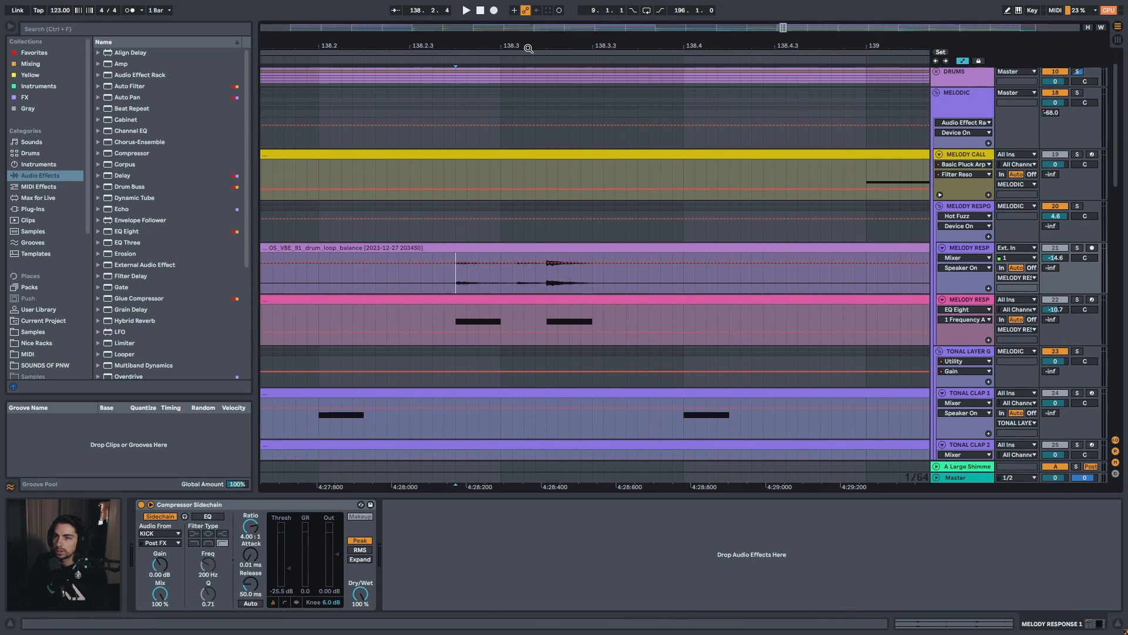
pyautogui.moveTo(527, 47); pyautogui.dragTo(532, 27)
pyautogui.click(527, 248)
pyautogui.doubleClick(526, 250)
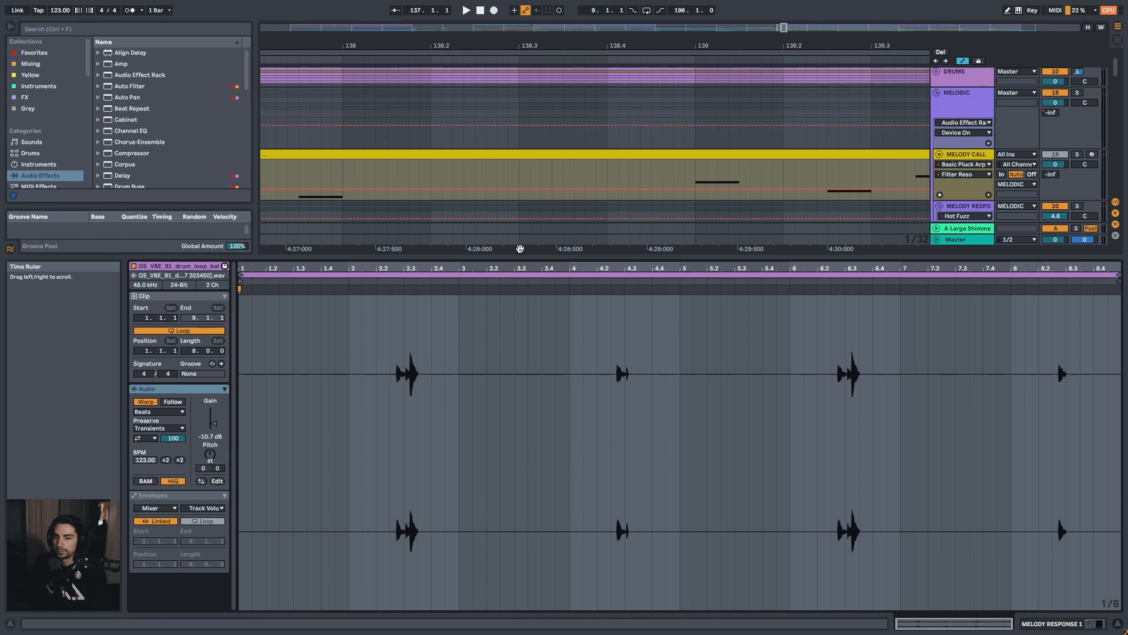
pyautogui.hotkey('shift', 'Tab')
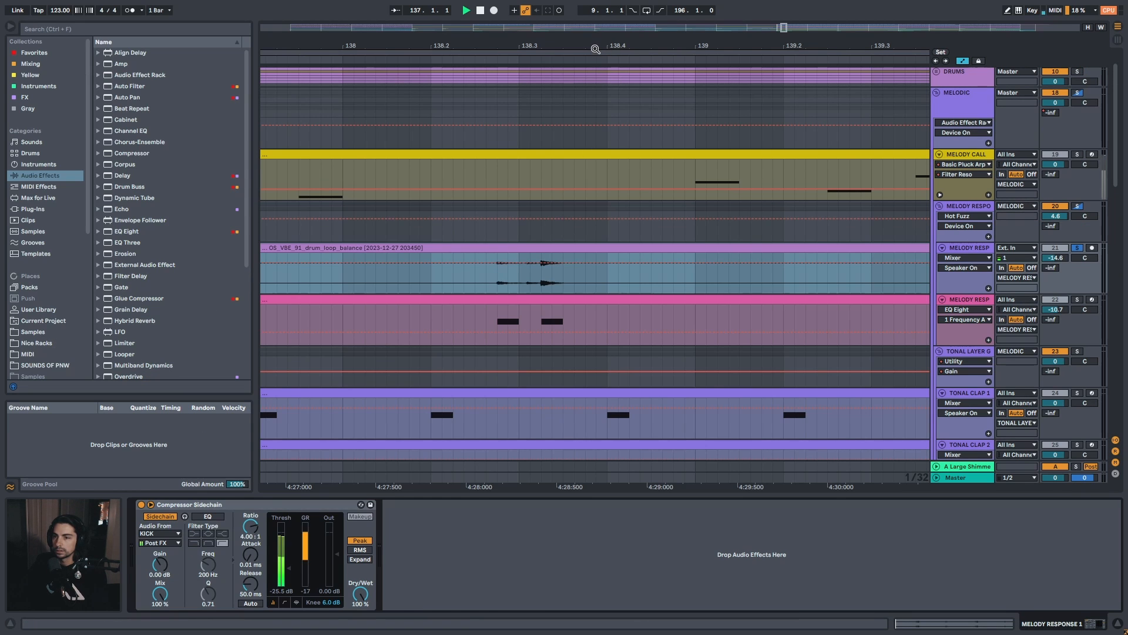
# Play the soloed MELODY RESPONSE 1 from its hits in bar 138 several times
pyautogui.click(498, 288)
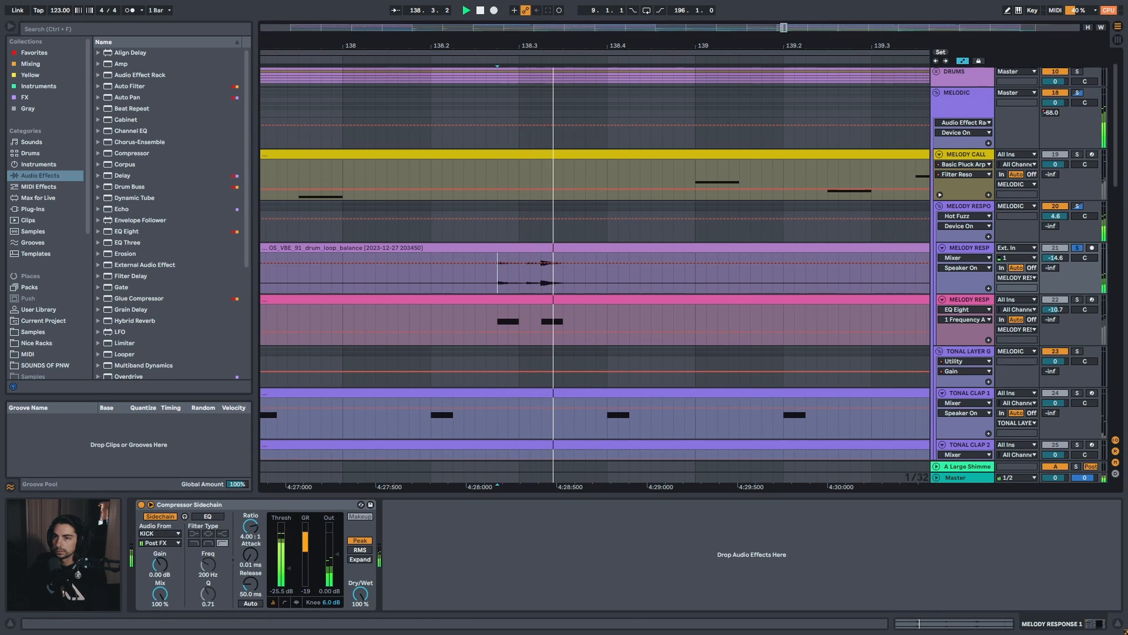
pyautogui.moveTo(556, 45)
pyautogui.mouseDown()
pyautogui.moveTo(555, 11)
pyautogui.moveTo(563, 65)
pyautogui.mouseUp()
pyautogui.press('space')
pyautogui.press('space')
pyautogui.press('space')
# Solo MELODY RESPONSE 2 and play its Subtle Look Pluck notes repeatedly from 138.2.3
pyautogui.click(981, 303)
pyautogui.click(523, 314)
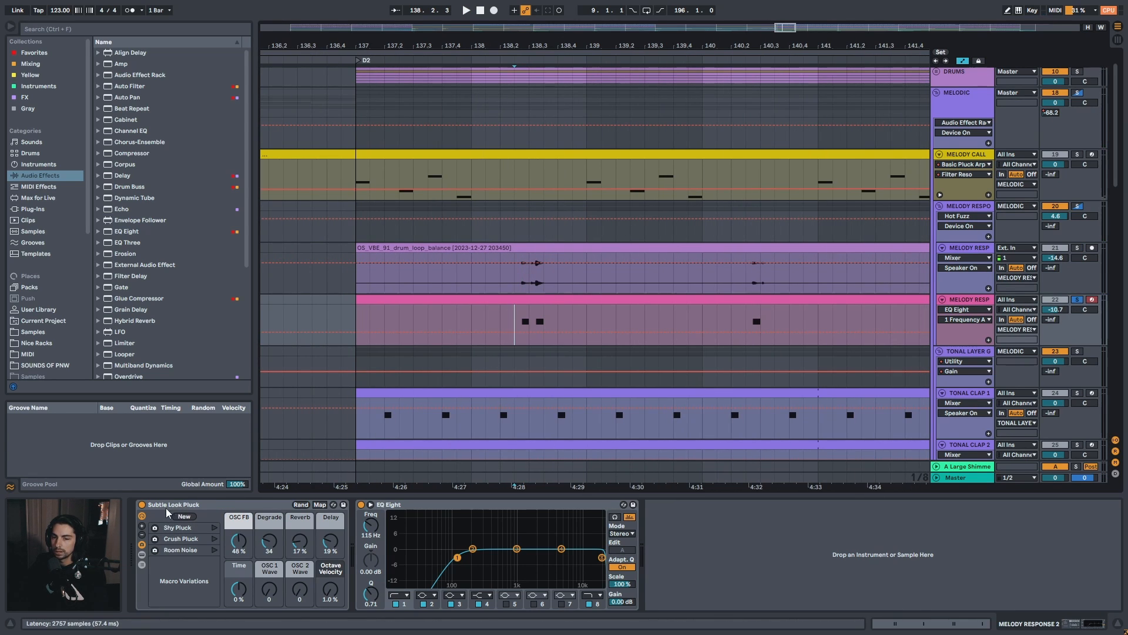
pyautogui.press('space')
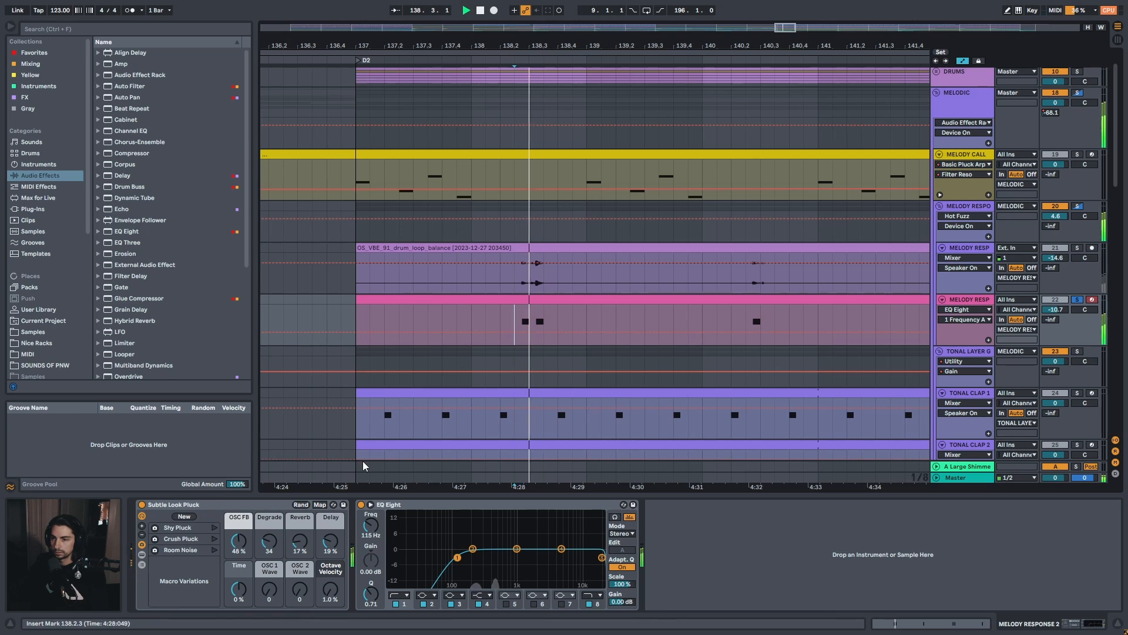
pyautogui.press('space')
pyautogui.press('space')
pyautogui.press('space')
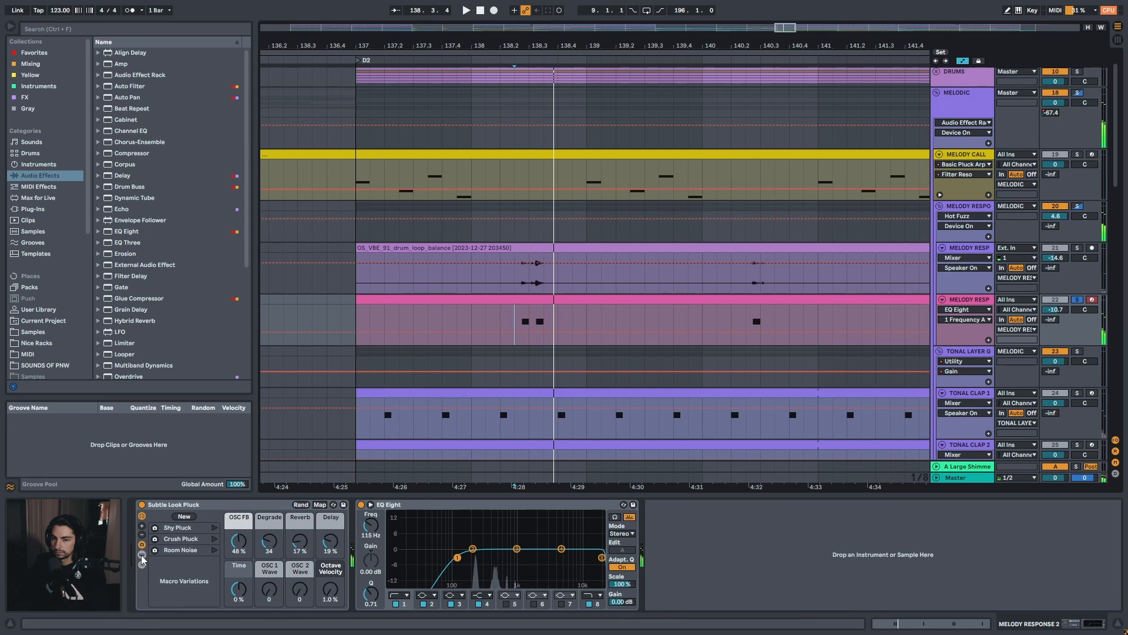
# Show and hide the Subtle Look Pluck rack's chain list, then replay MELODY RESPONSE 2 from 138.2.3
pyautogui.click(142, 555)
pyautogui.click(142, 556)
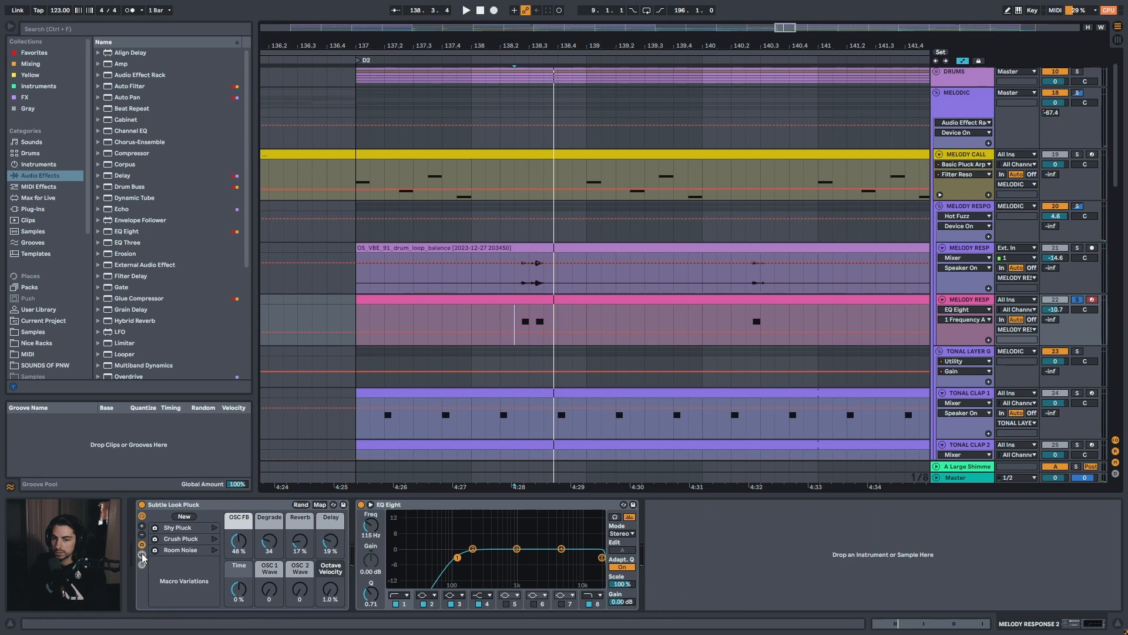
pyautogui.press('space')
pyautogui.press('space')
pyautogui.press('space')
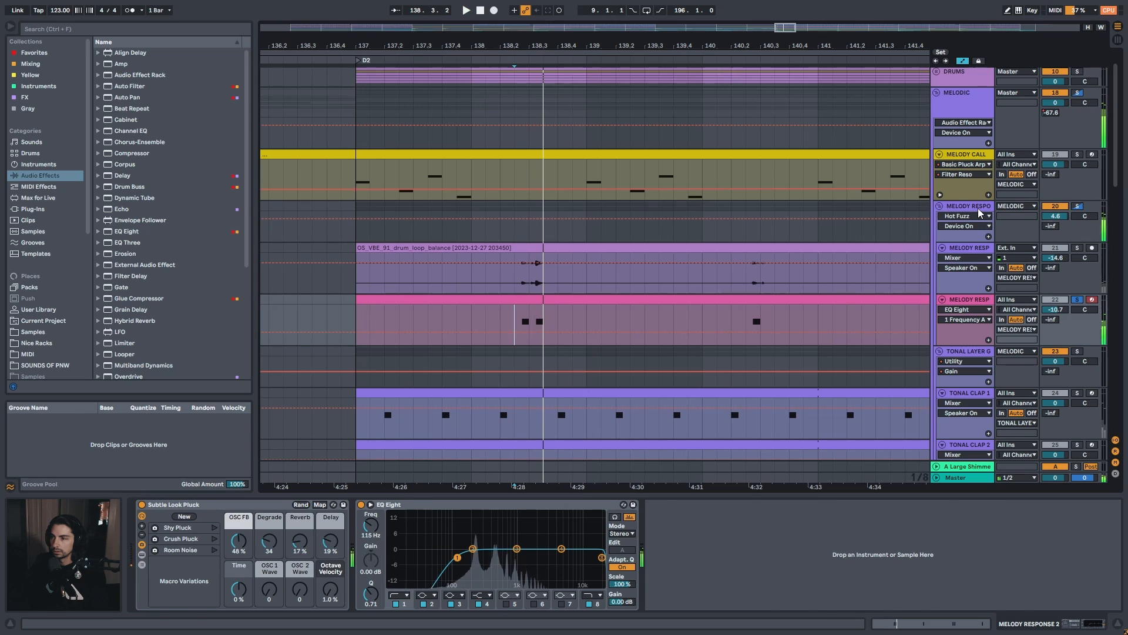
# Show the MELODY RESPONSE group's effects and play from 138.2.4 while switching Hot Fuzz off and on
pyautogui.click(981, 213)
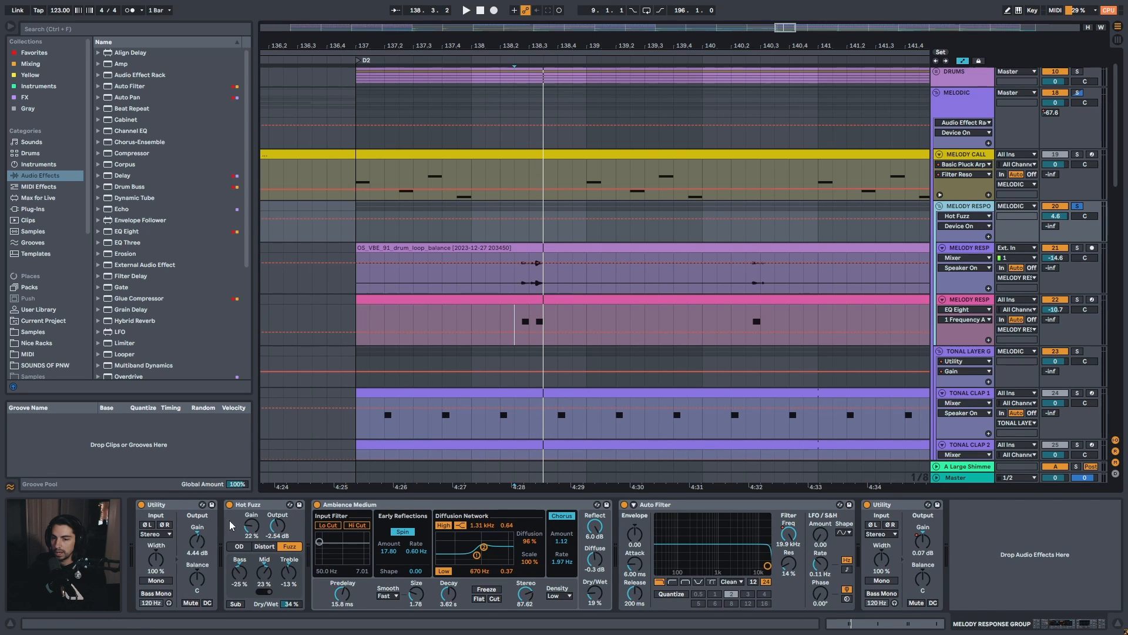
pyautogui.click(254, 506)
pyautogui.moveTo(539, 36); pyautogui.dragTo(525, 54)
pyautogui.click(504, 228)
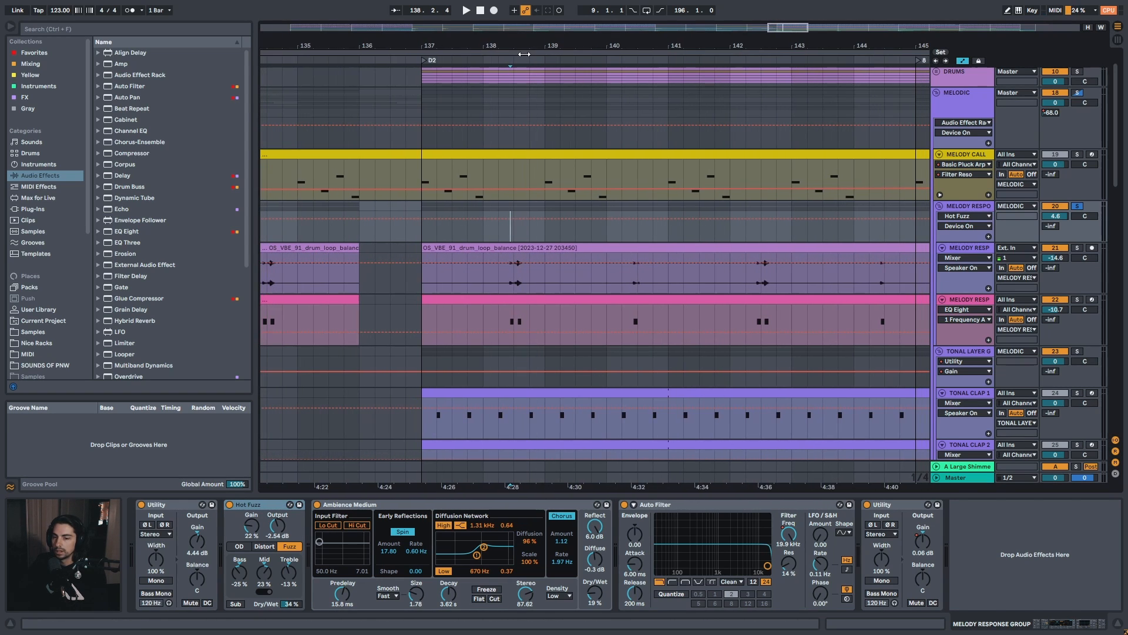
pyautogui.click(229, 505)
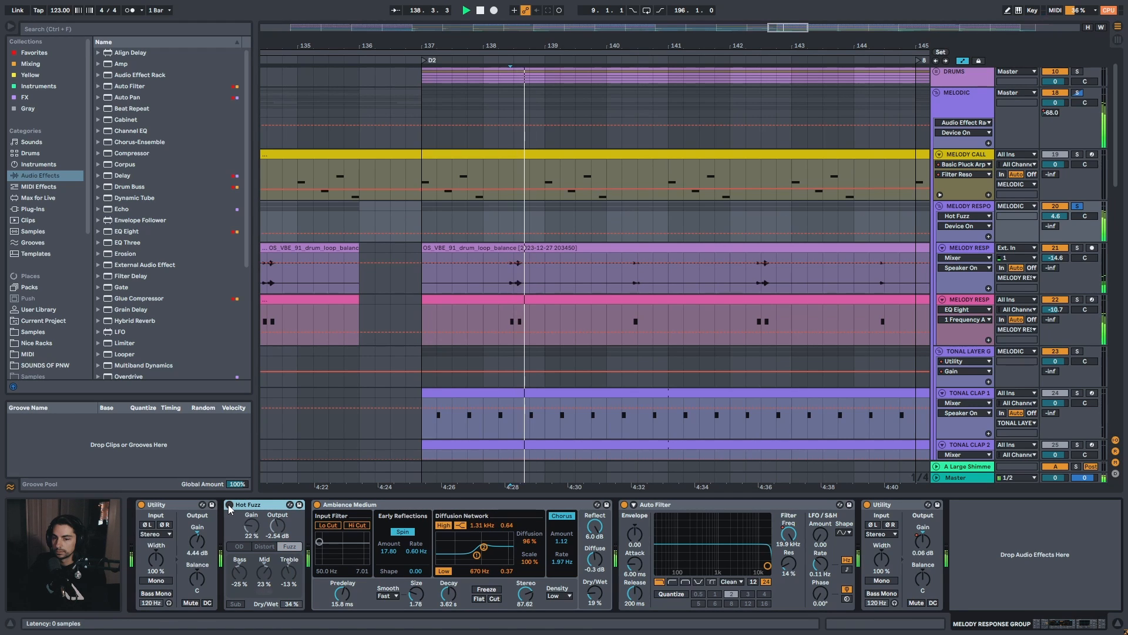
pyautogui.click(229, 506)
pyautogui.click(229, 505)
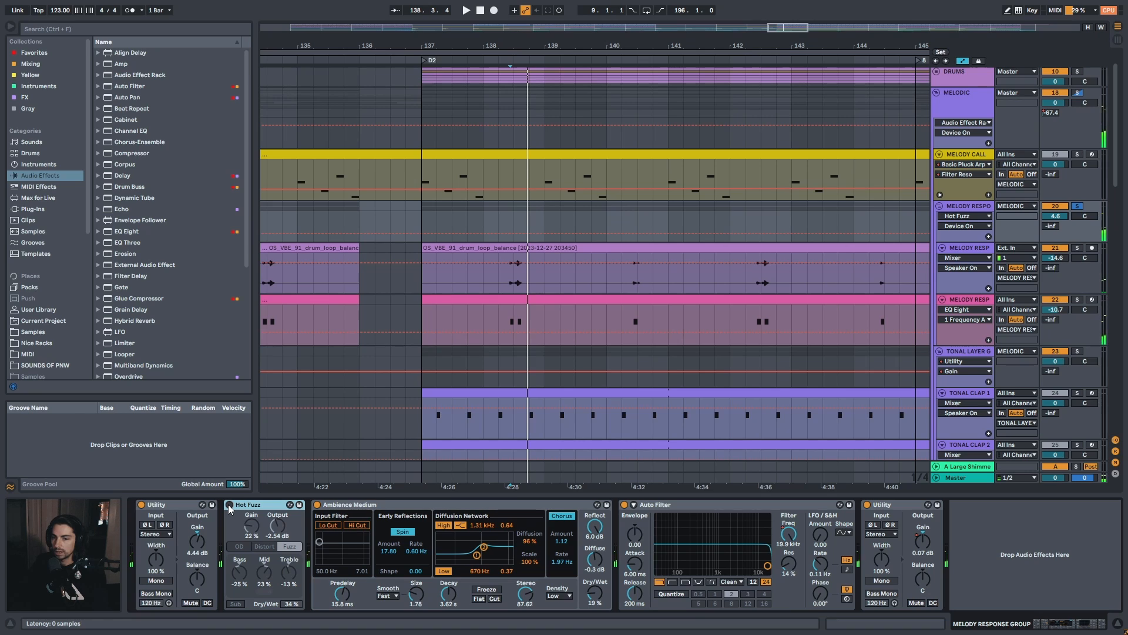
# Play the MELODY RESPONSE group from 137.1.1 and compare its sound with Hot Fuzz off and on, leaving it on
pyautogui.moveTo(543, 45); pyautogui.dragTo(541, 41)
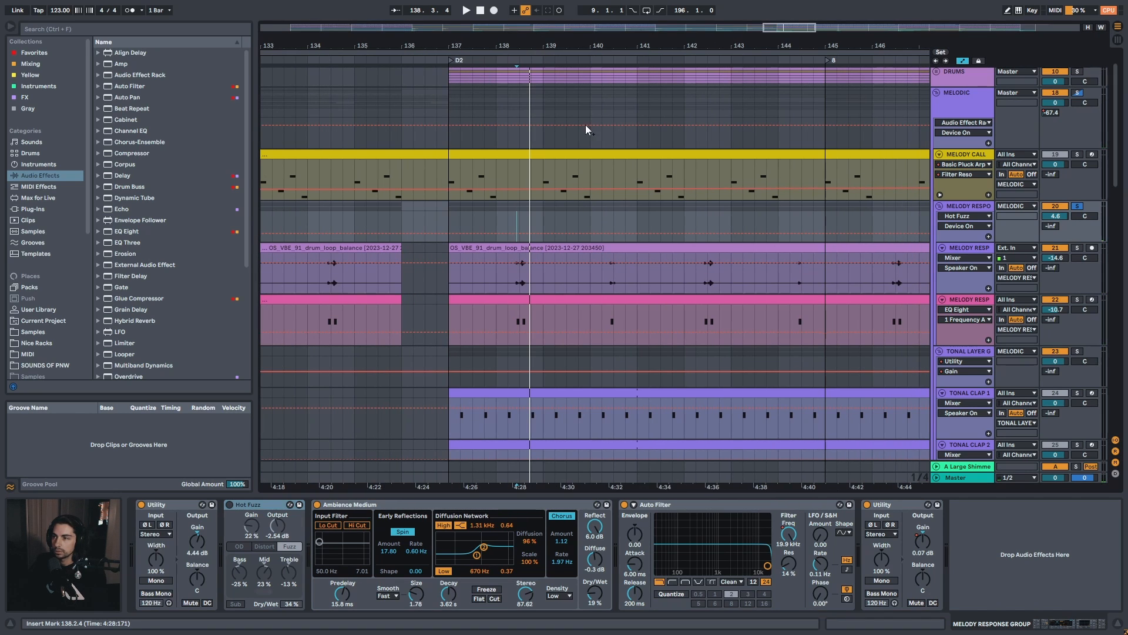
pyautogui.press('space')
pyautogui.click(454, 221)
pyautogui.press('space')
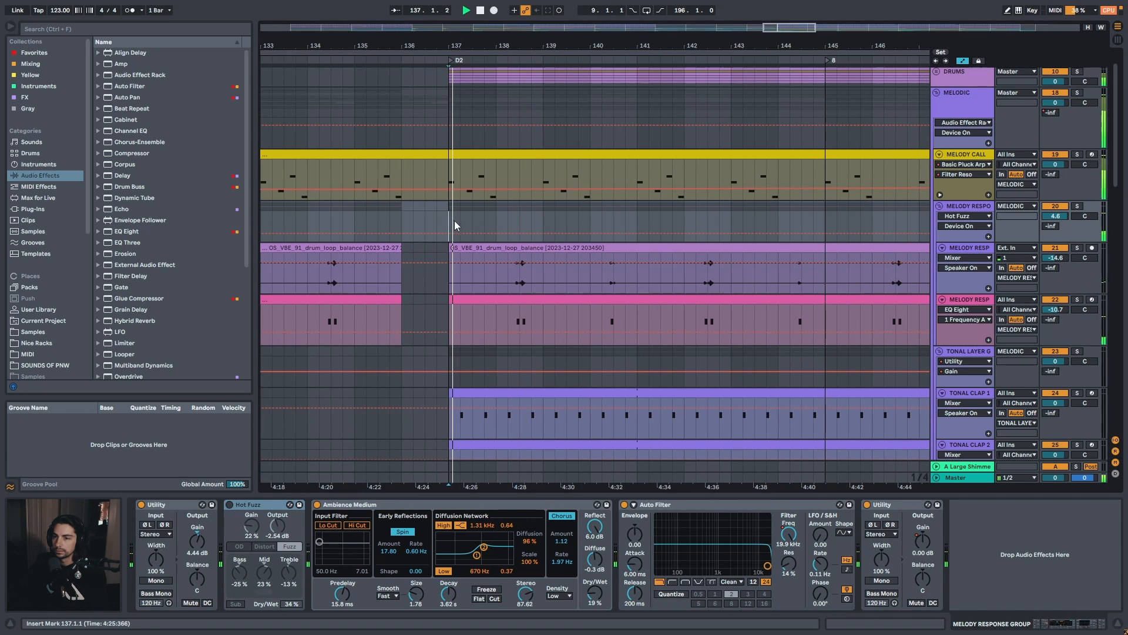
pyautogui.click(256, 505)
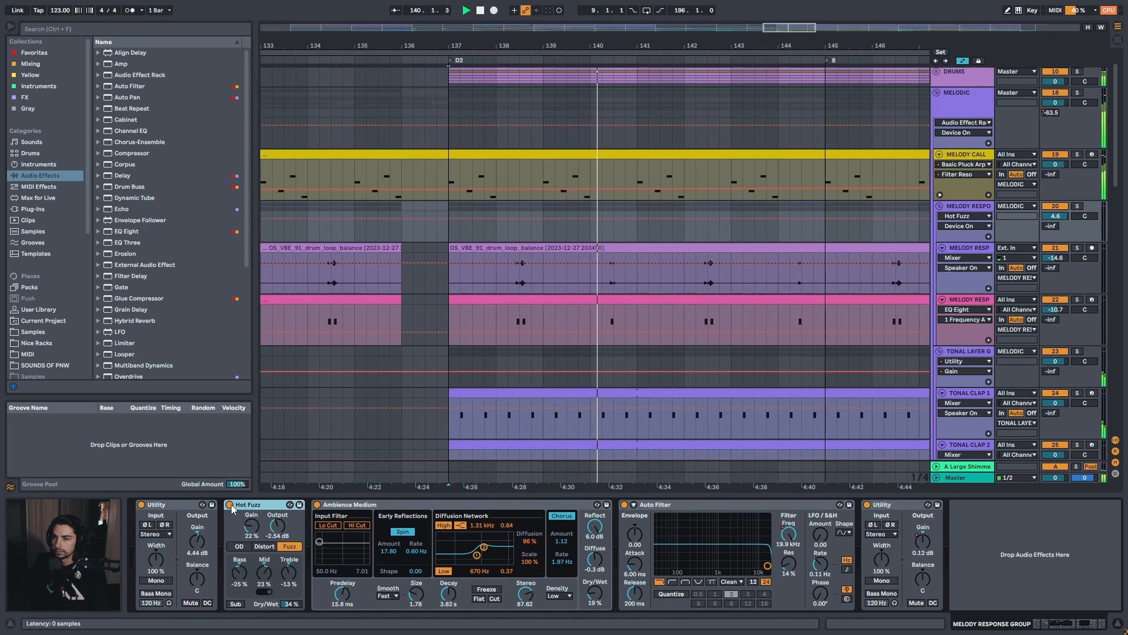
pyautogui.click(230, 504)
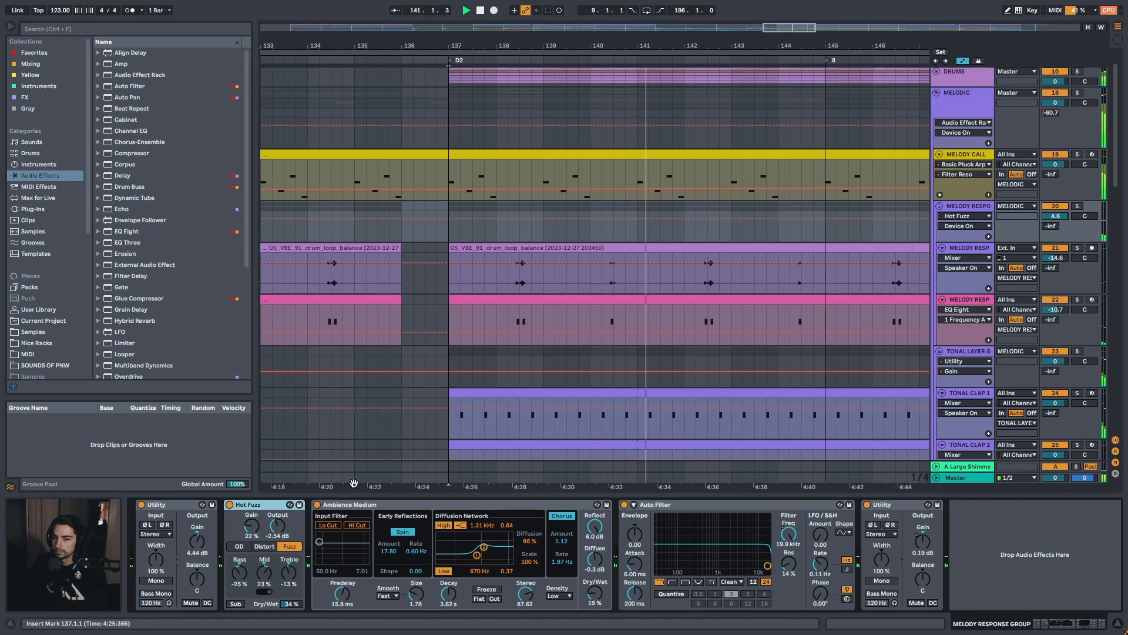
# Select the group's Ambience Medium reverb and play the response hits from 138.2.4 with it active
pyautogui.click(352, 504)
pyautogui.moveTo(758, 43); pyautogui.dragTo(650, 36)
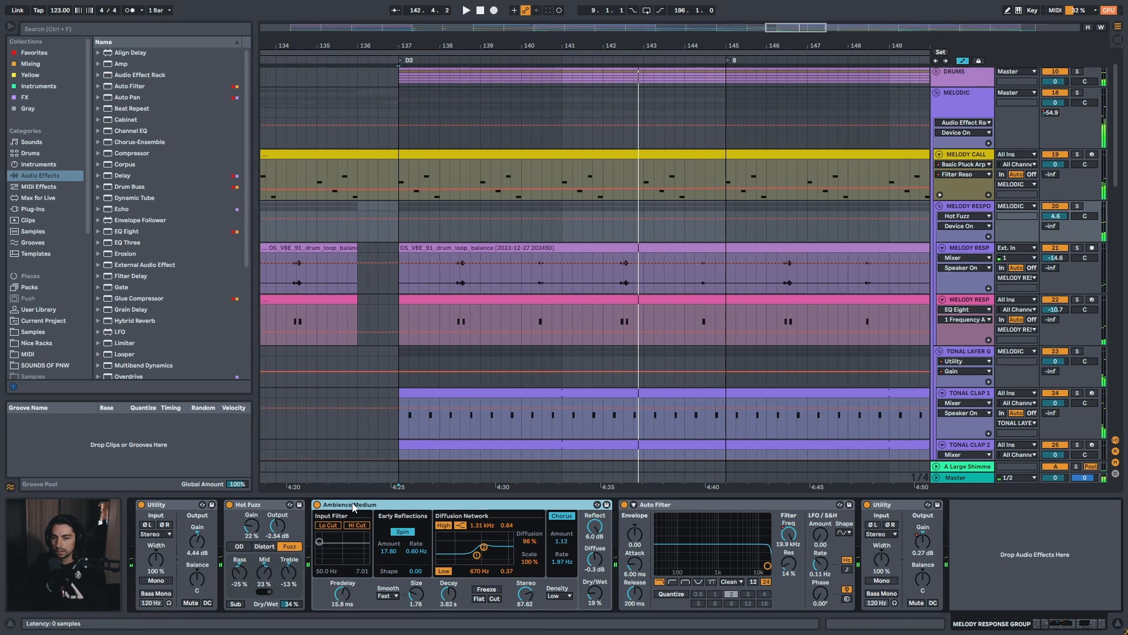
pyautogui.press('s')
pyautogui.press('space')
pyautogui.press('space')
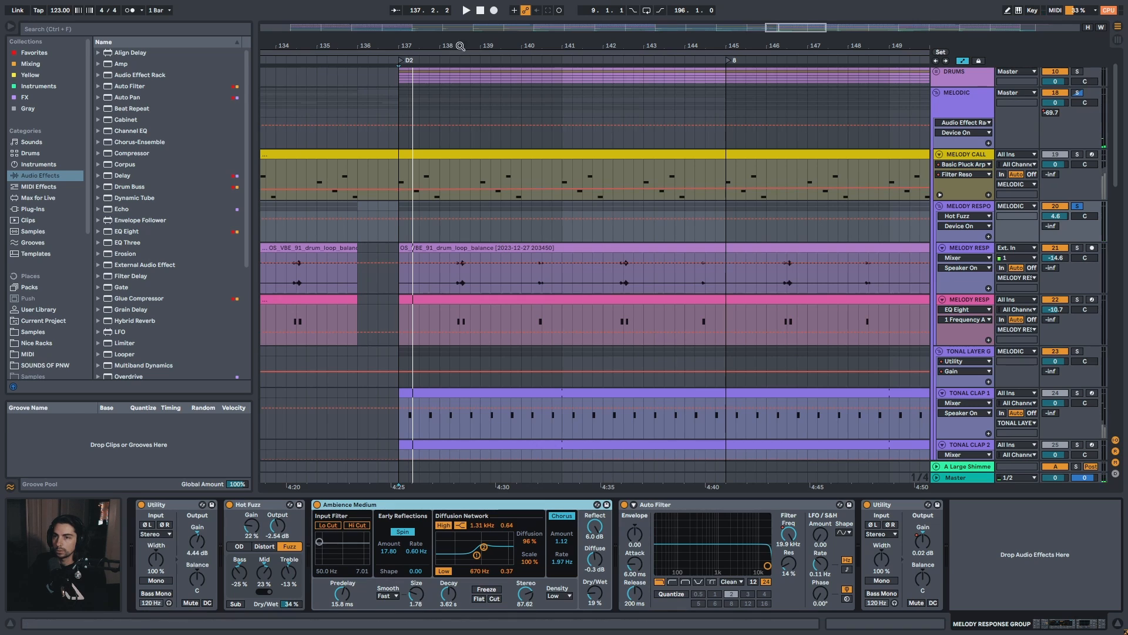
pyautogui.moveTo(461, 46); pyautogui.dragTo(462, 92)
pyautogui.press('space')
pyautogui.click(450, 232)
pyautogui.press('space')
pyautogui.press('space')
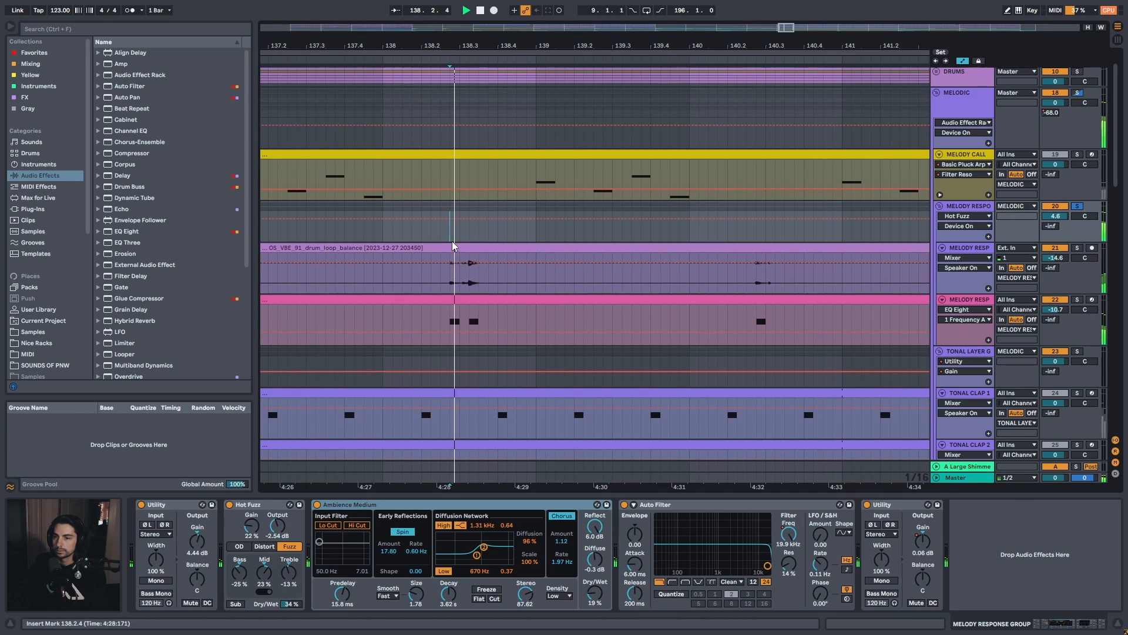
# Replay the hits from 138.2.4 repeatedly with Ambience Medium bypassed and active, leaving the reverb on
pyautogui.press('space')
pyautogui.press('space')
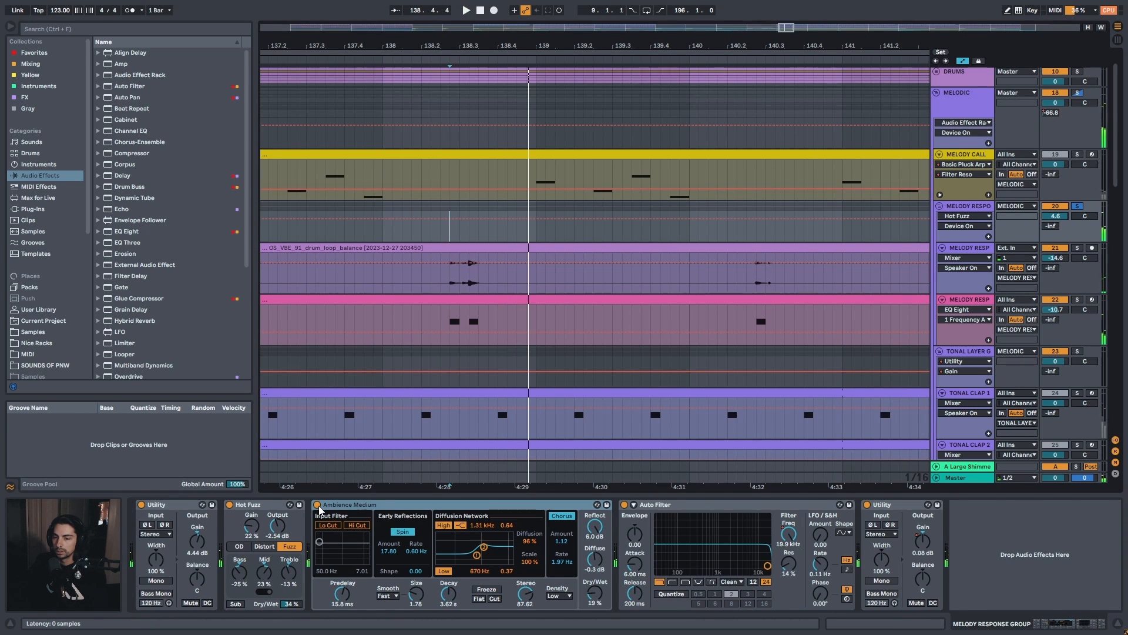
pyautogui.press('space')
pyautogui.press('space')
pyautogui.press('space')
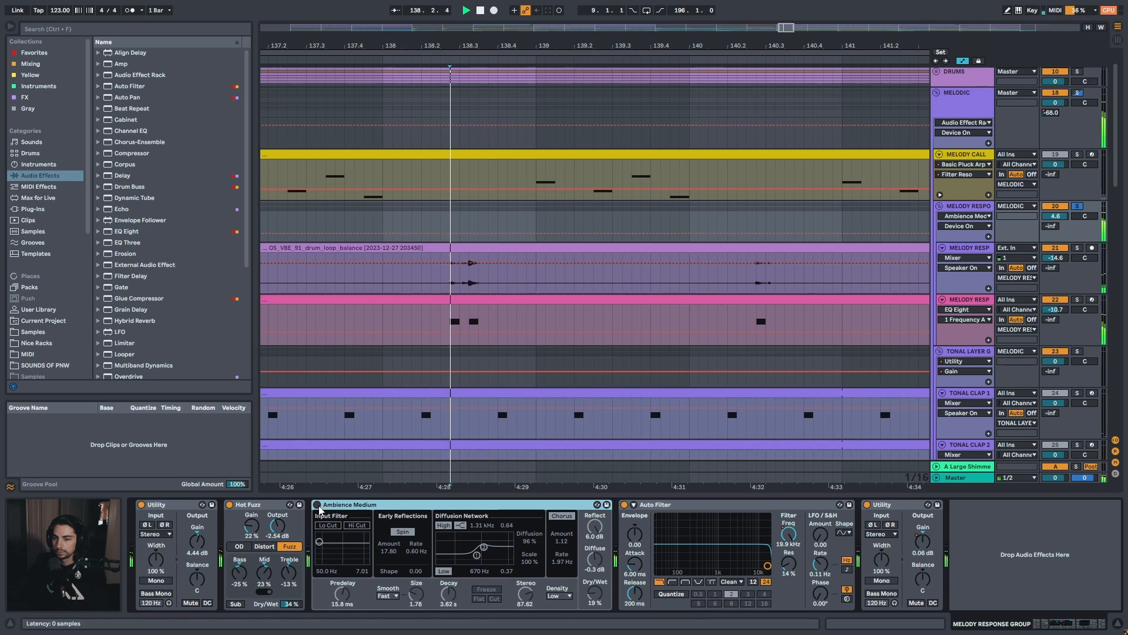
pyautogui.press('space')
pyautogui.press('space')
pyautogui.press('space')
pyautogui.press('space')
pyautogui.press('space')
pyautogui.click(318, 505)
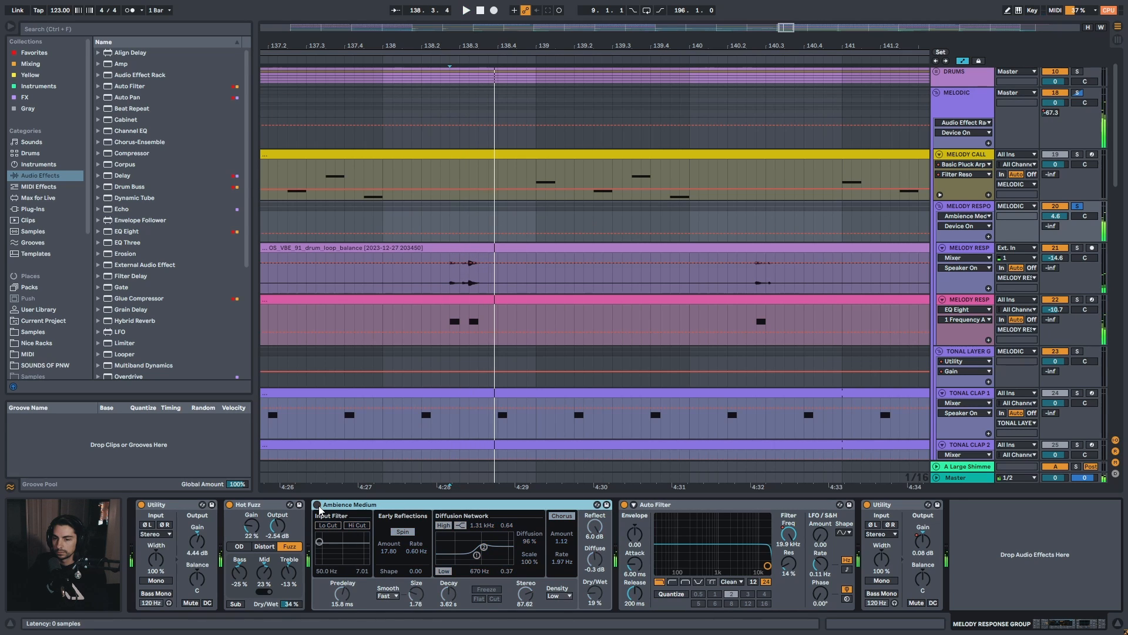
pyautogui.press('space')
pyautogui.press('space')
pyautogui.click(318, 506)
pyautogui.press('space')
pyautogui.press('space')
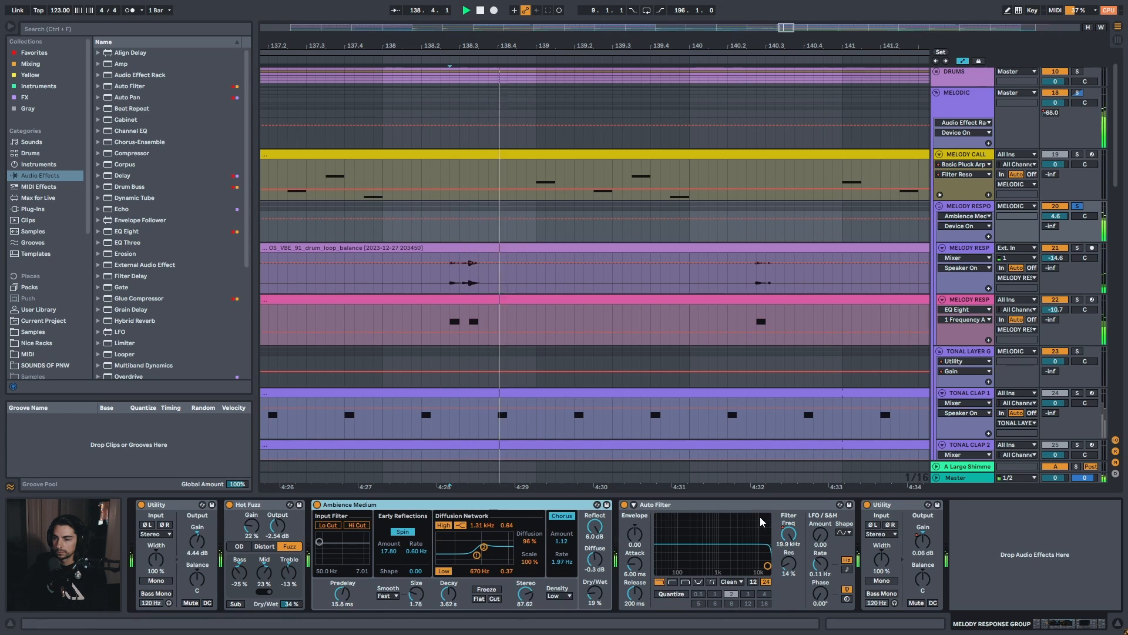
# Display the response group's Auto Filter frequency automation and play the filtered section from bar 129
pyautogui.moveTo(737, 46); pyautogui.dragTo(683, 7)
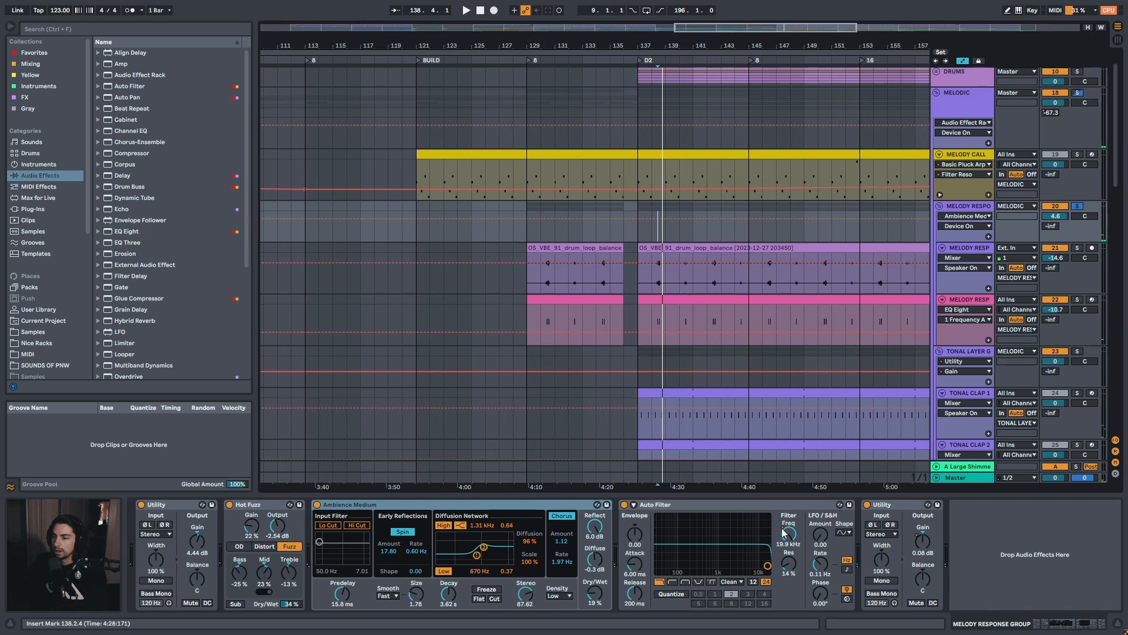
pyautogui.click(791, 536)
pyautogui.click(532, 222)
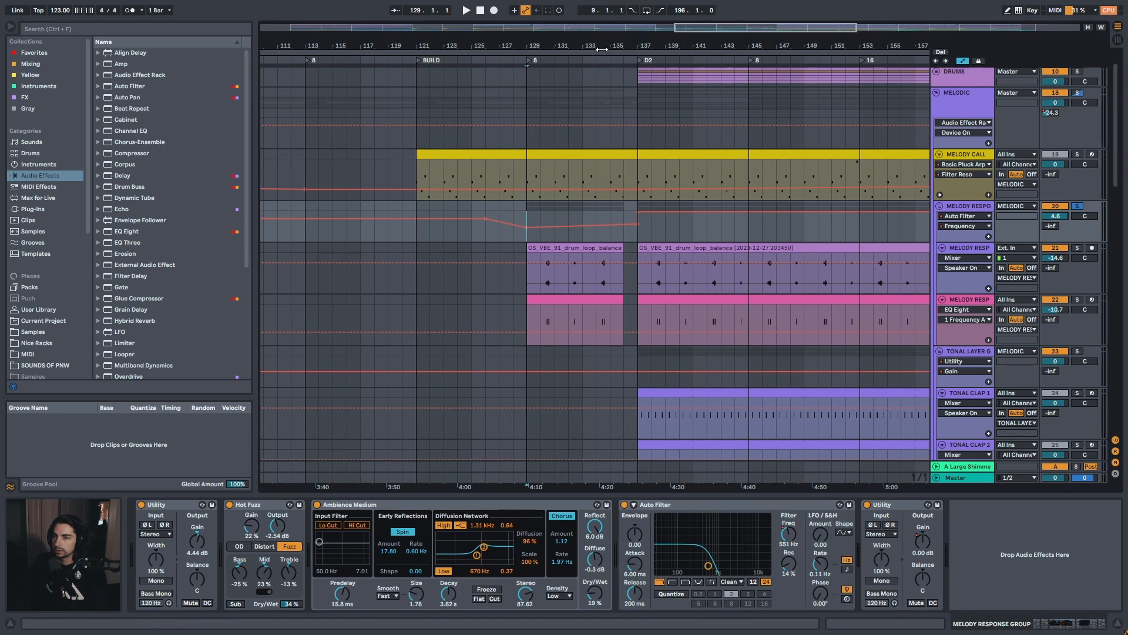
pyautogui.moveTo(605, 46)
pyautogui.mouseDown()
pyautogui.moveTo(608, 26)
pyautogui.moveTo(663, 8)
pyautogui.moveTo(667, 39)
pyautogui.moveTo(602, 80)
pyautogui.mouseUp()
pyautogui.press('space')
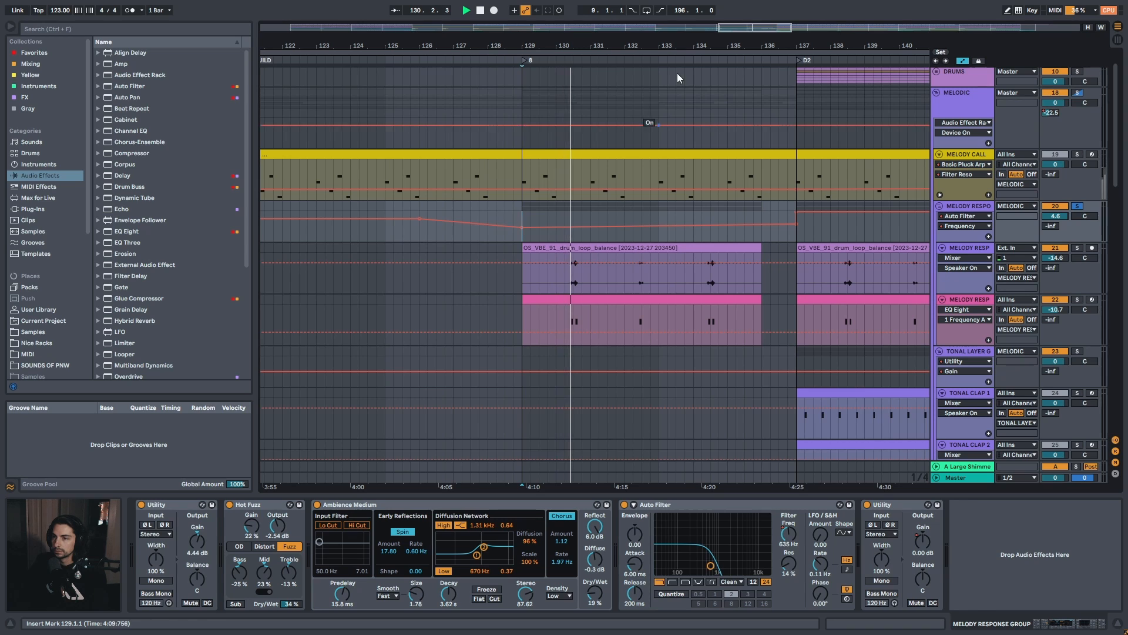
# Play the response group in the D2 section and display its last Utility's gain automation across the arrangement
pyautogui.moveTo(683, 45); pyautogui.dragTo(684, 11)
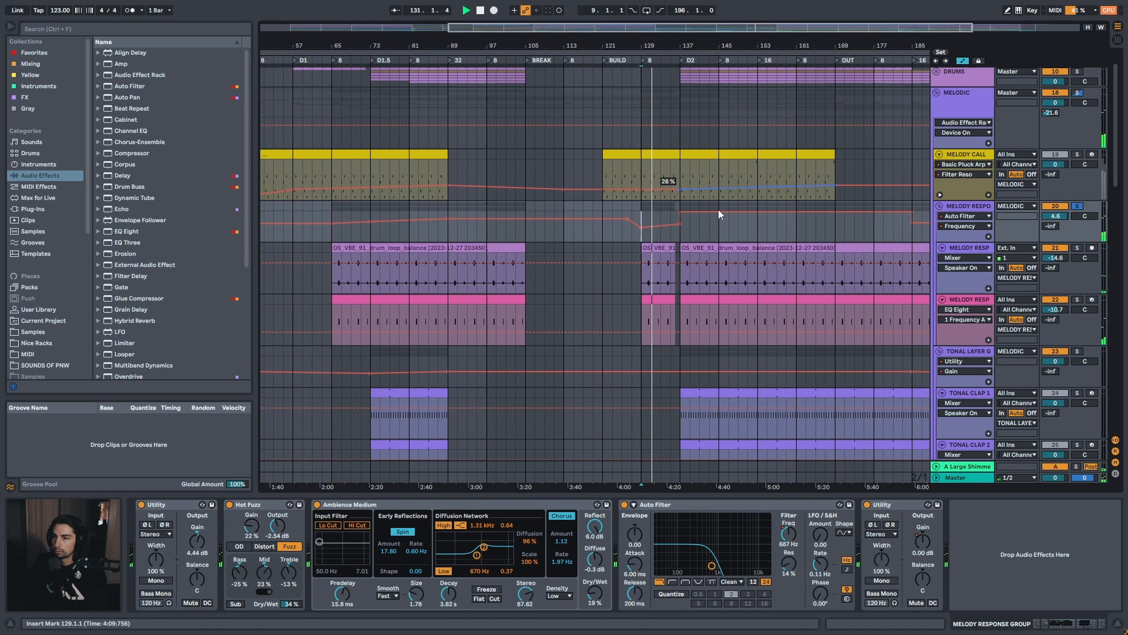
pyautogui.click(694, 238)
pyautogui.moveTo(715, 49); pyautogui.dragTo(668, 79)
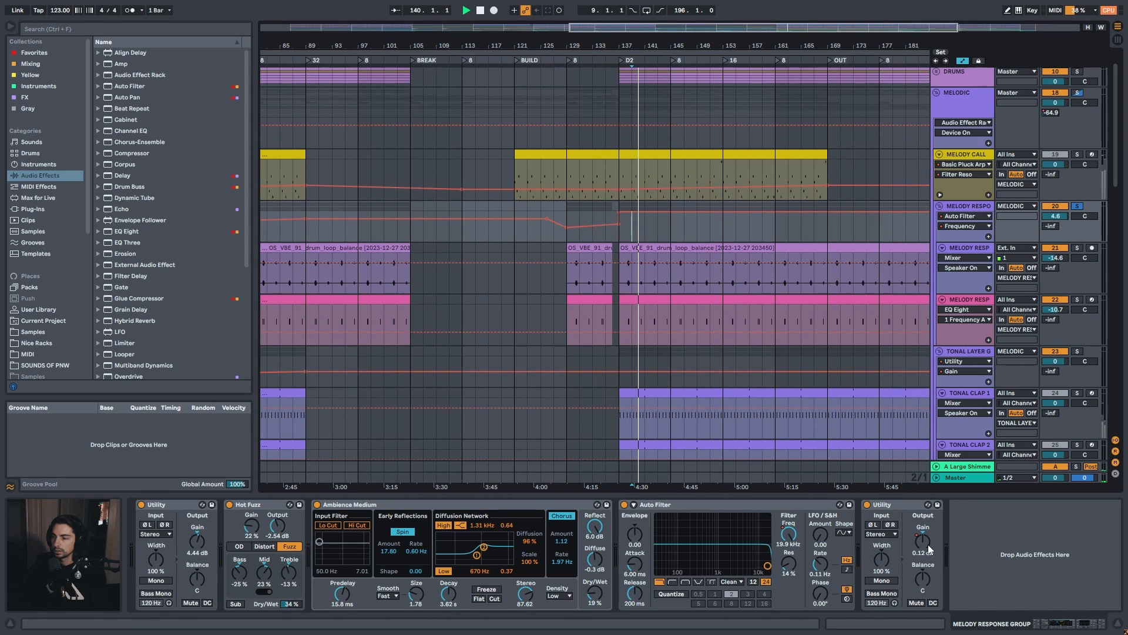
pyautogui.moveTo(750, 41); pyautogui.dragTo(752, 7)
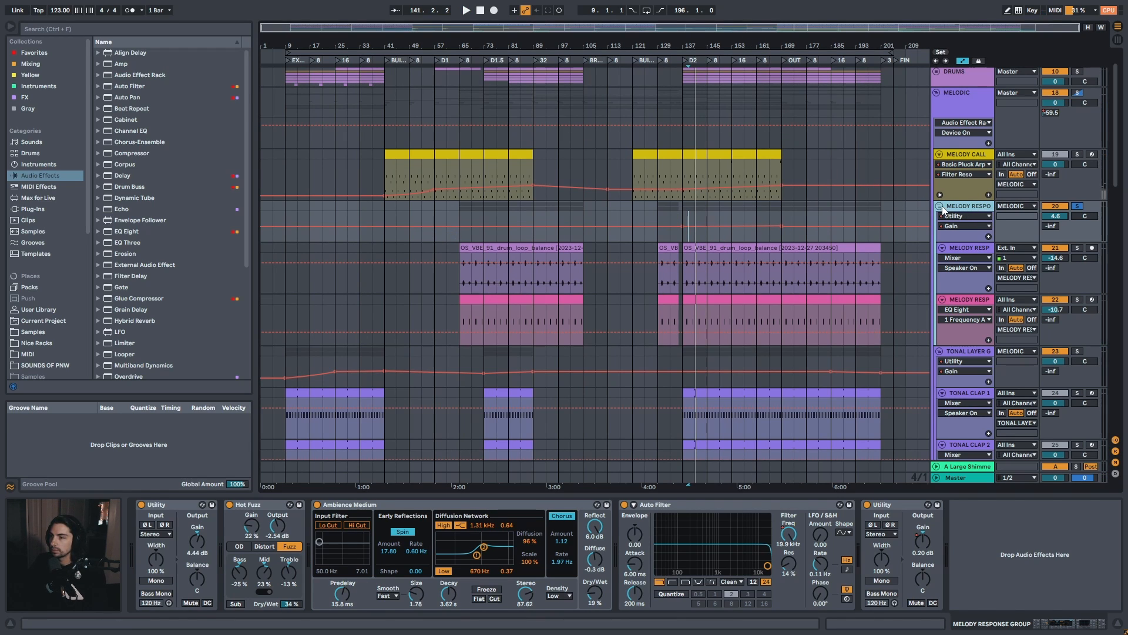
# Select and solo the TONAL LAYER group, and play it from 137.1.1
pyautogui.scroll(-3, 1116, 194)
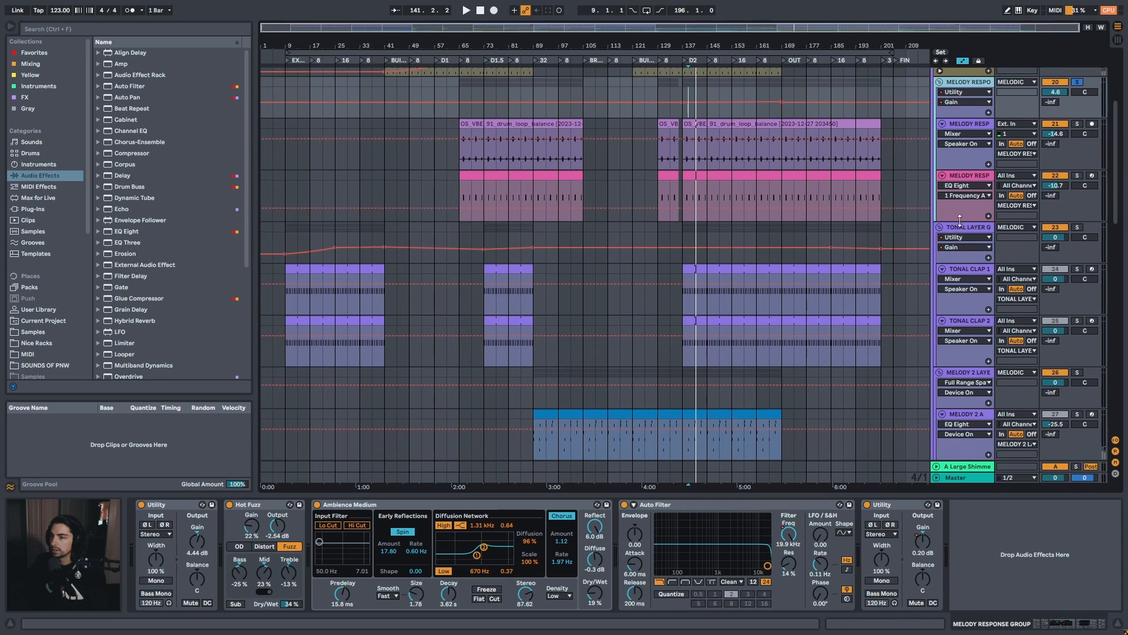
pyautogui.click(971, 235)
pyautogui.moveTo(710, 45); pyautogui.dragTo(652, 94)
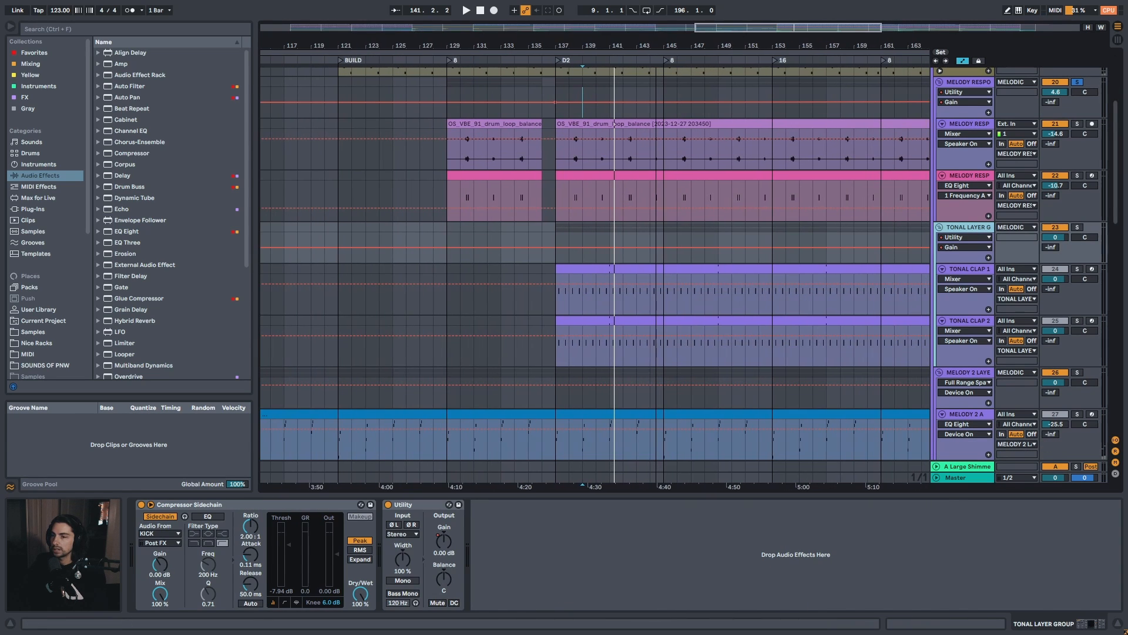
pyautogui.click(558, 238)
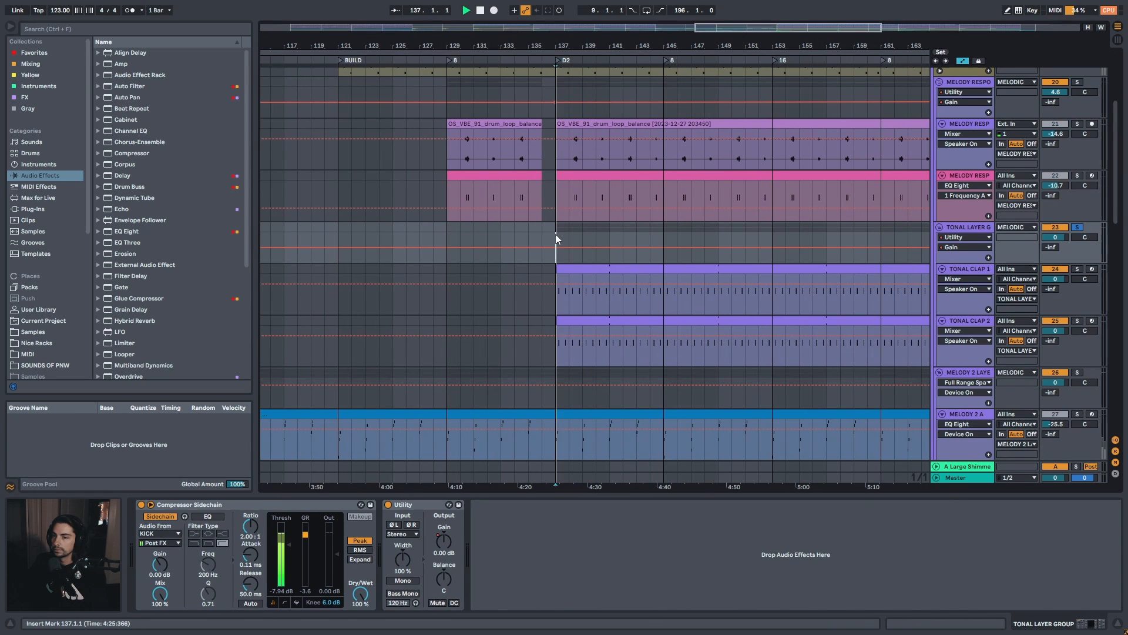
pyautogui.press('space')
# Go to the extended intro and play the soloed TONAL LAYER group from bar 25
pyautogui.press('+')
pyautogui.press('+')
pyautogui.moveTo(579, 45); pyautogui.dragTo(668, 41)
pyautogui.moveTo(316, 44); pyautogui.dragTo(414, 60)
pyautogui.press('space')
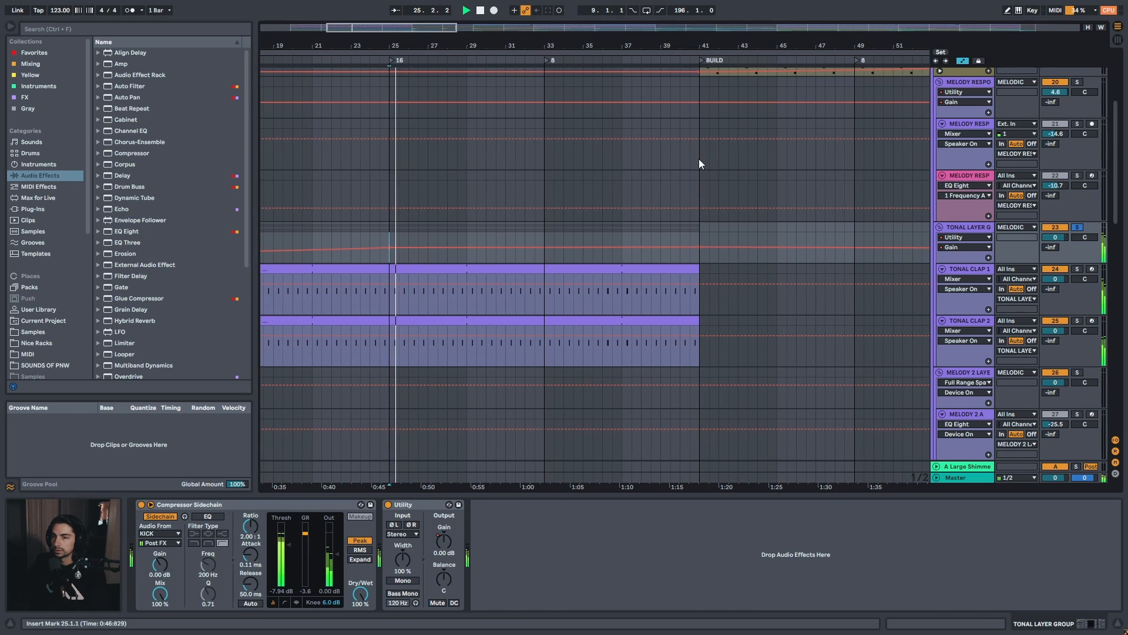
# Unsolo the TONAL LAYER group and play bar 25 onward with the full mix
pyautogui.press('space')
pyautogui.press('s')
pyautogui.press('space')
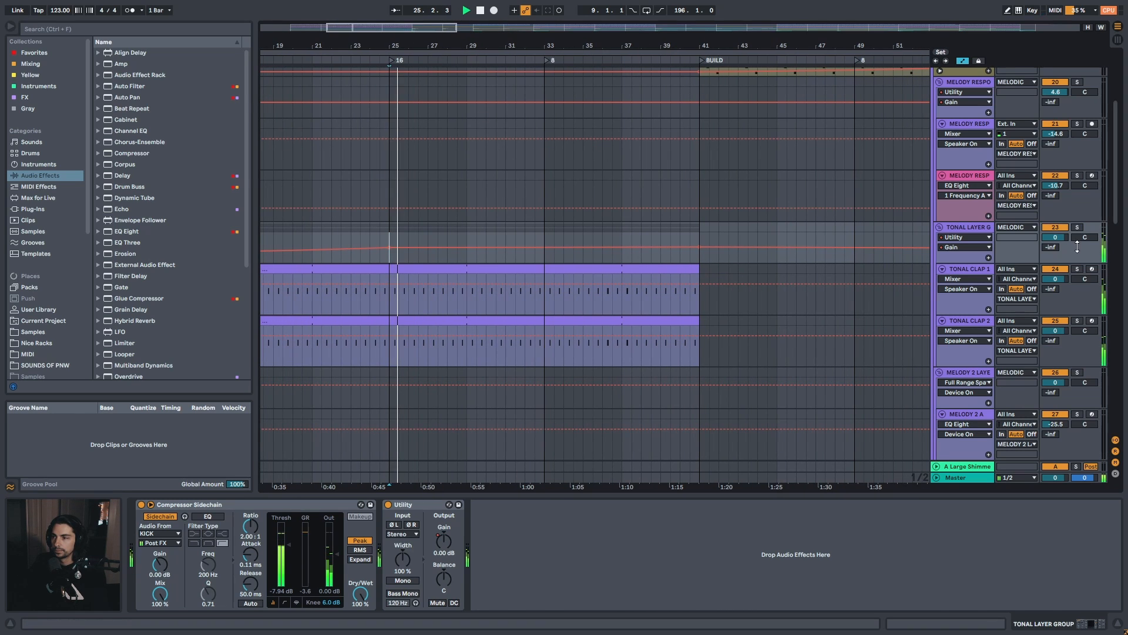
pyautogui.click(1050, 255)
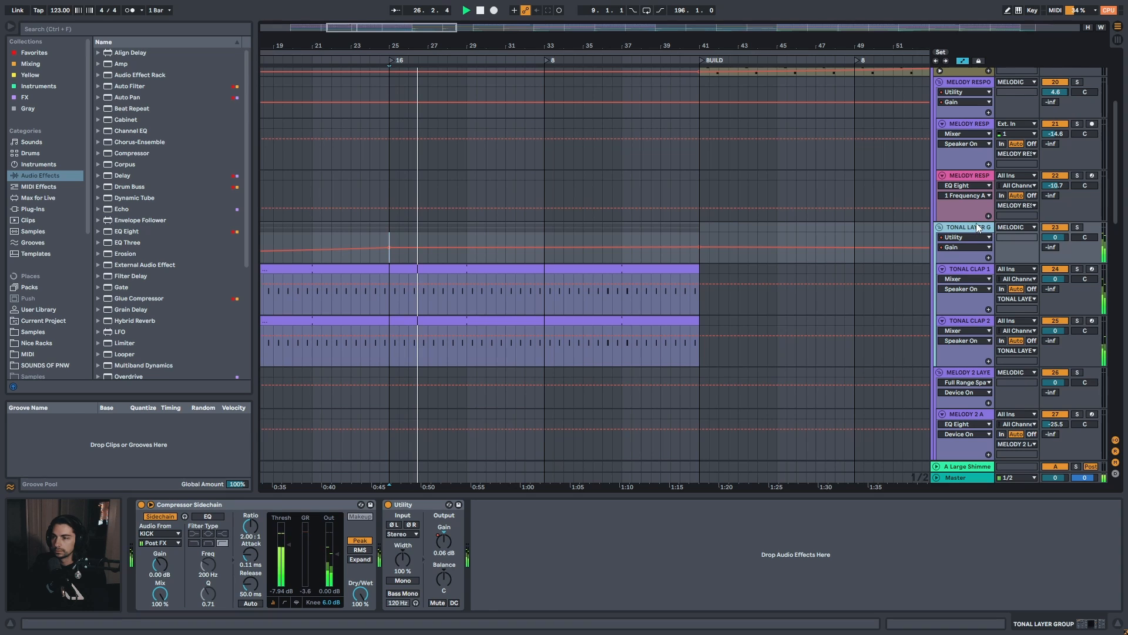
pyautogui.moveTo(425, 47); pyautogui.dragTo(510, 91)
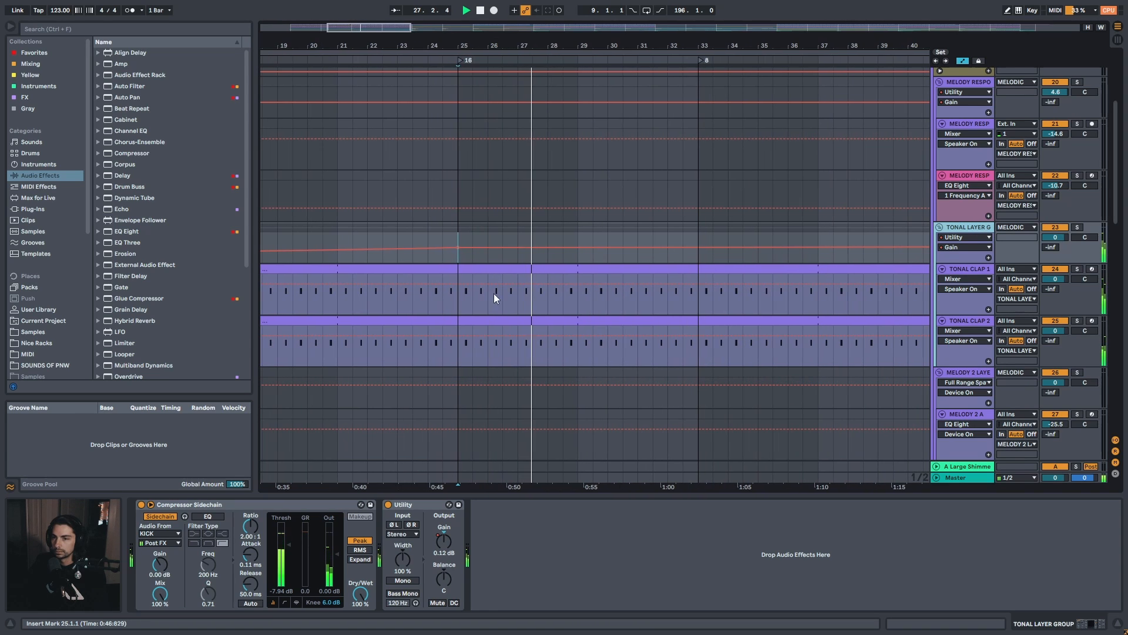
pyautogui.press('space')
pyautogui.moveTo(482, 46); pyautogui.dragTo(453, 43)
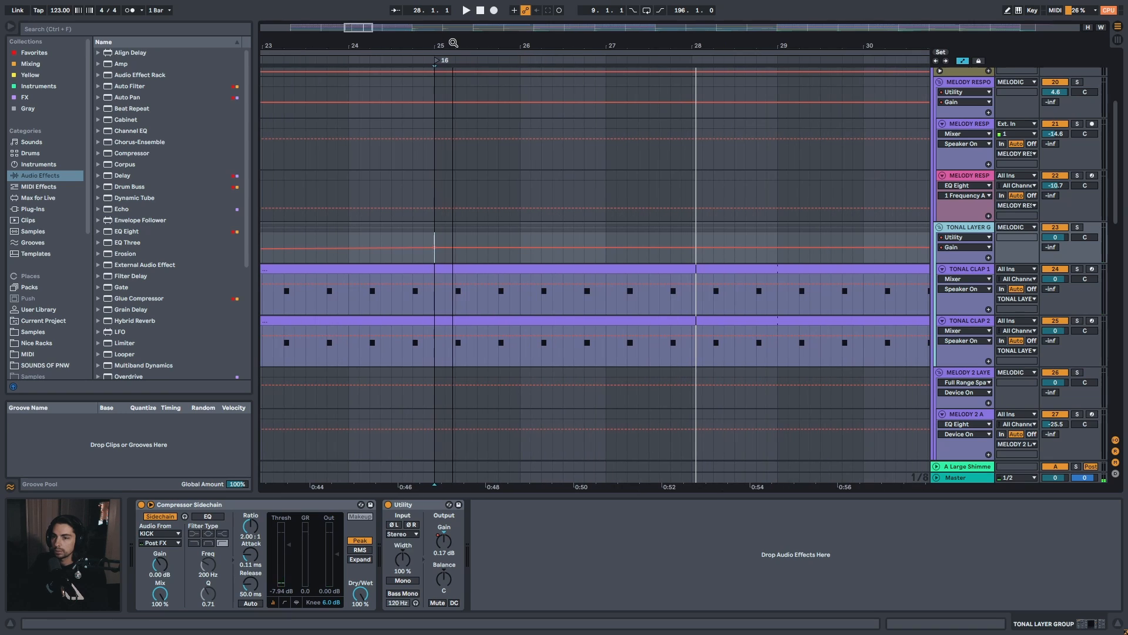
pyautogui.press('space')
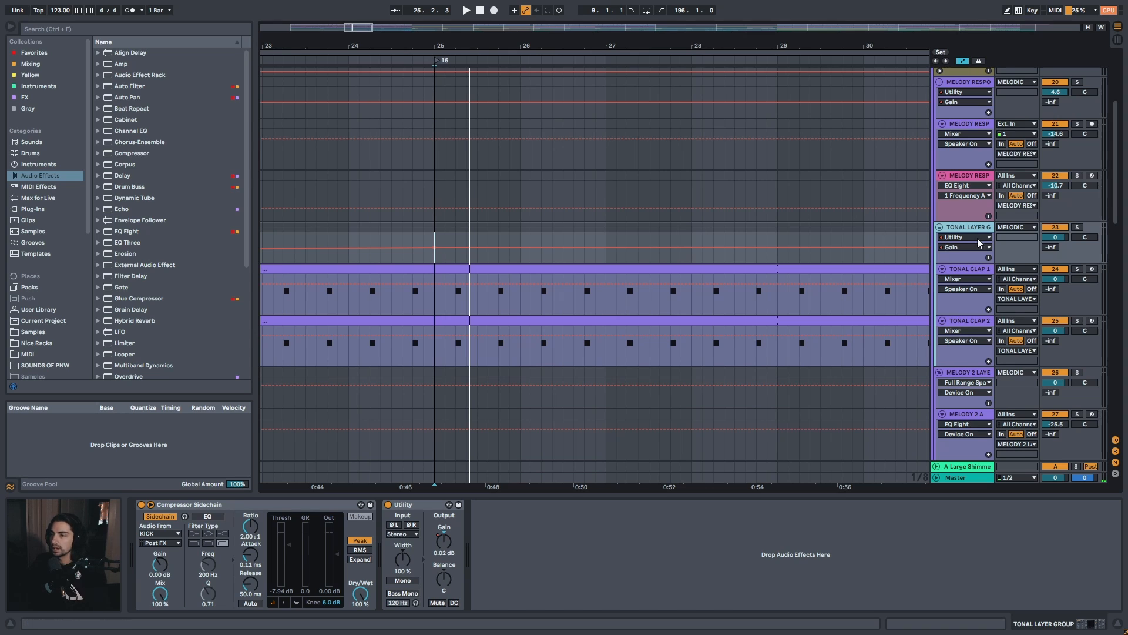
# Solo TONAL CLAP 1, play it from 25.2.1, and look through its sampler, EQ Eight and reverb chain
pyautogui.click(456, 294)
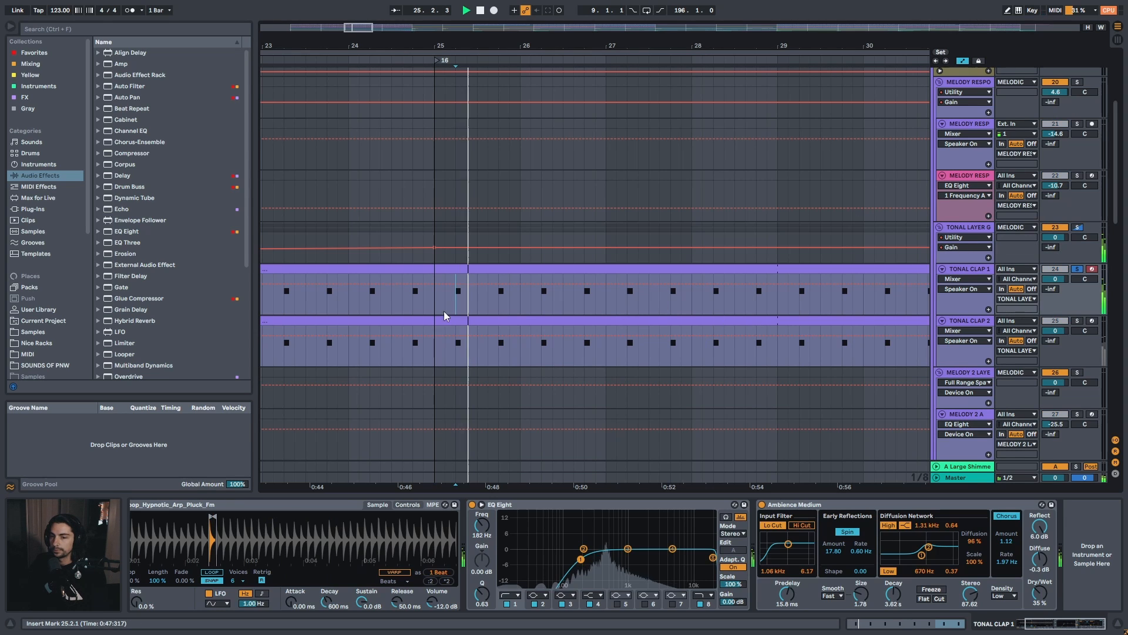
pyautogui.press('space')
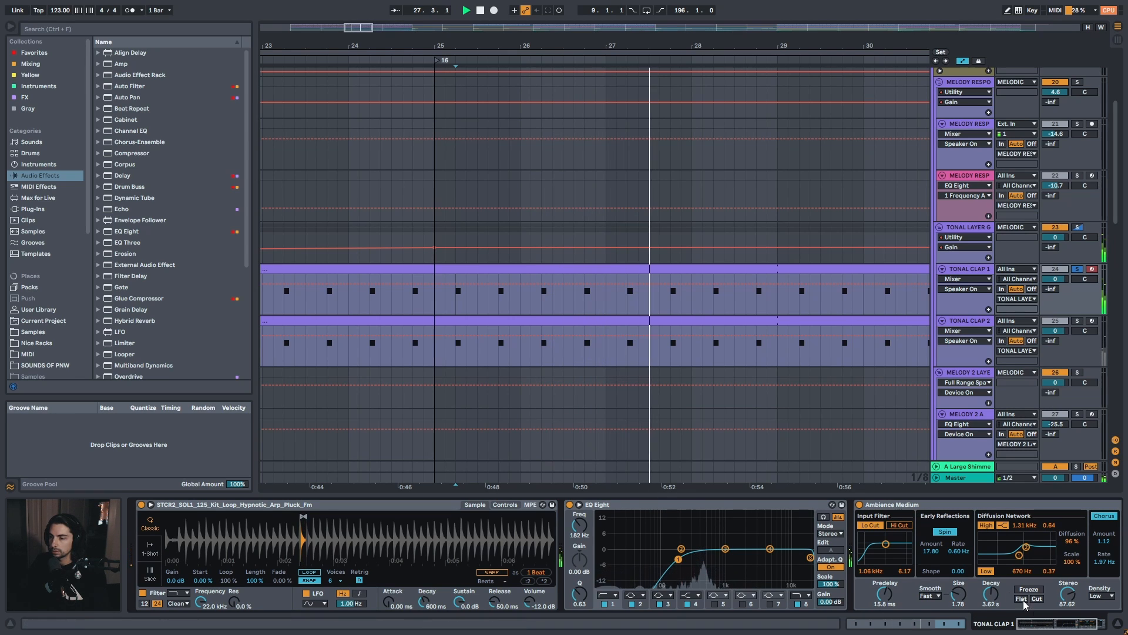
pyautogui.scroll(-3, 877, 583)
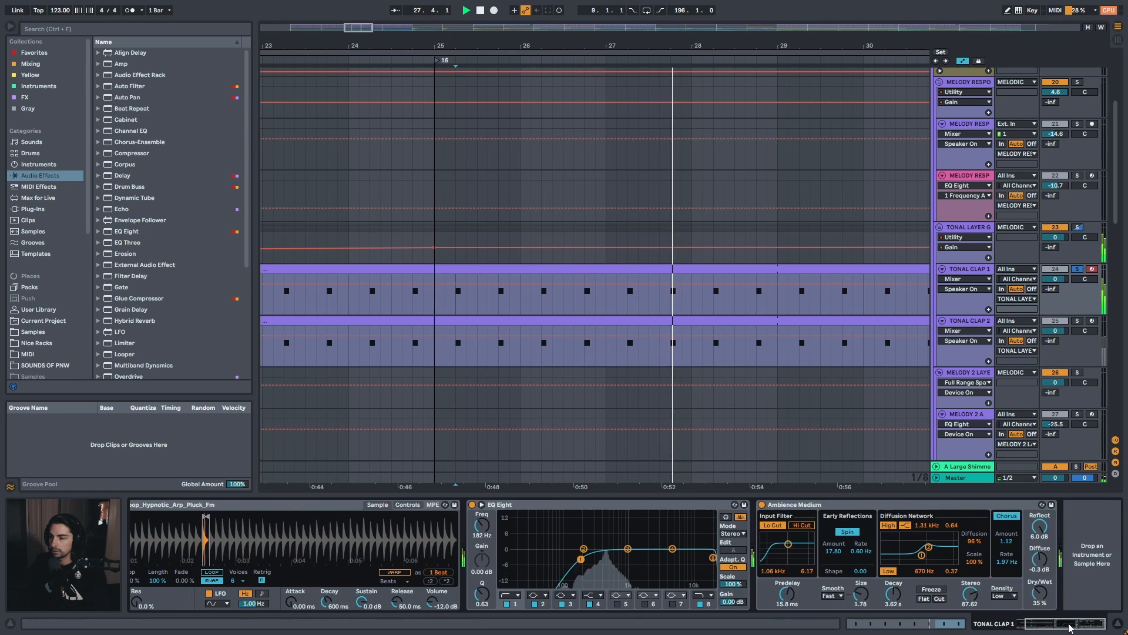
# Bypass and re-enable TONAL CLAP 1's Ambience Medium reverb during playback, then stop and select the reverb
pyautogui.click(762, 504)
pyautogui.click(763, 505)
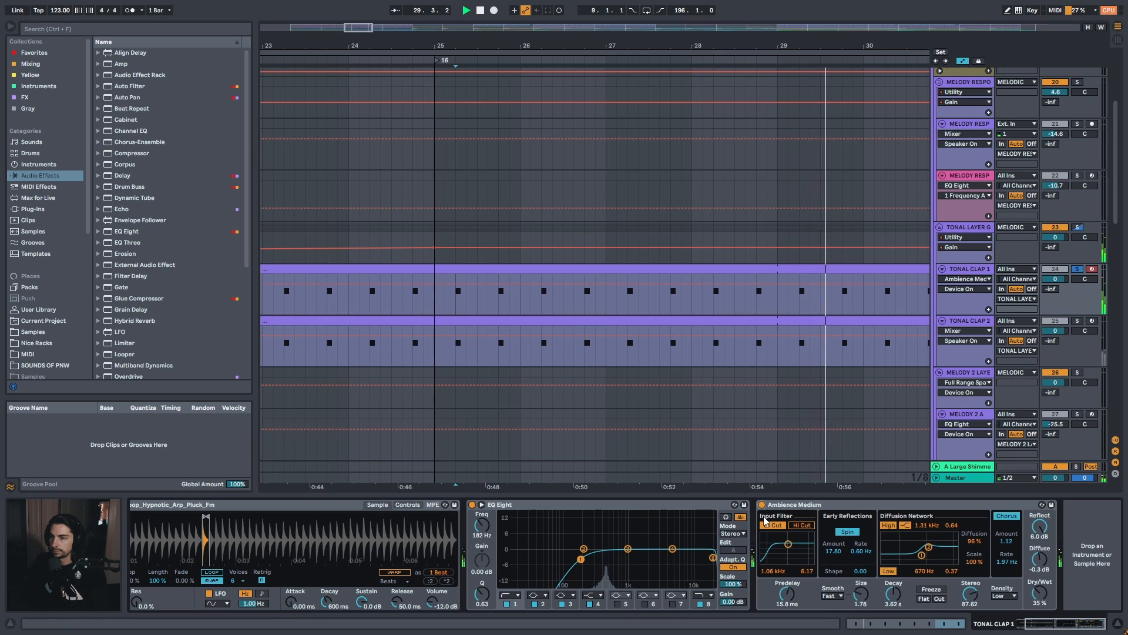
pyautogui.press('space')
pyautogui.moveTo(811, 42); pyautogui.dragTo(652, 8)
pyautogui.click(823, 506)
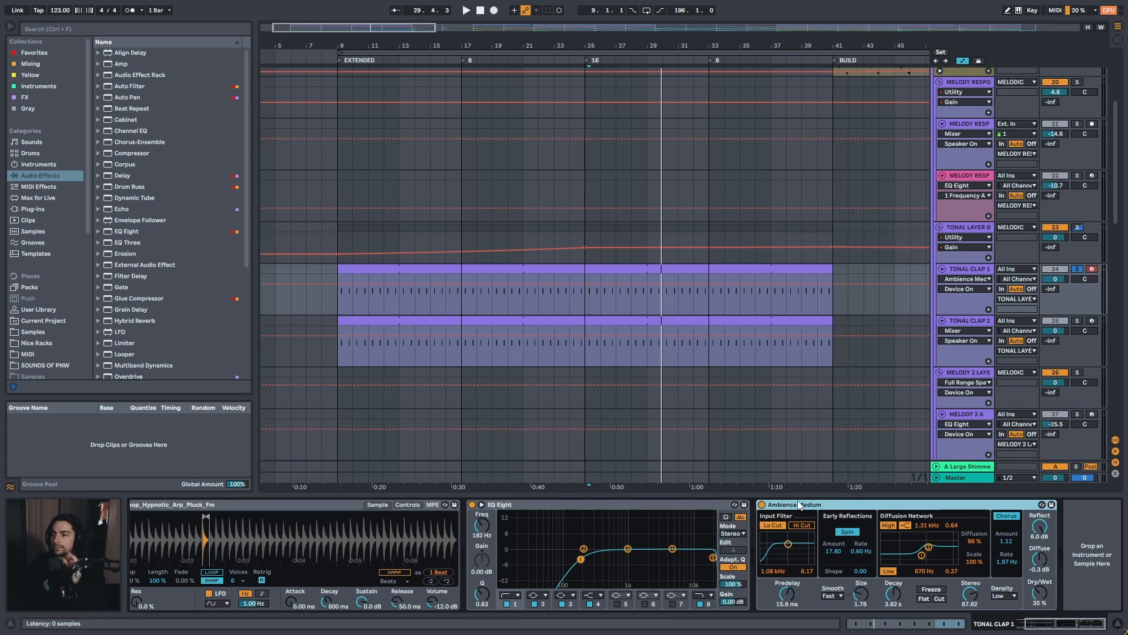
# Play TONAL CLAP 1 from 25.2.1 with its Ambience Medium reverb bypassed, and again with the reverb re-enabled
pyautogui.moveTo(596, 45); pyautogui.dragTo(597, 111)
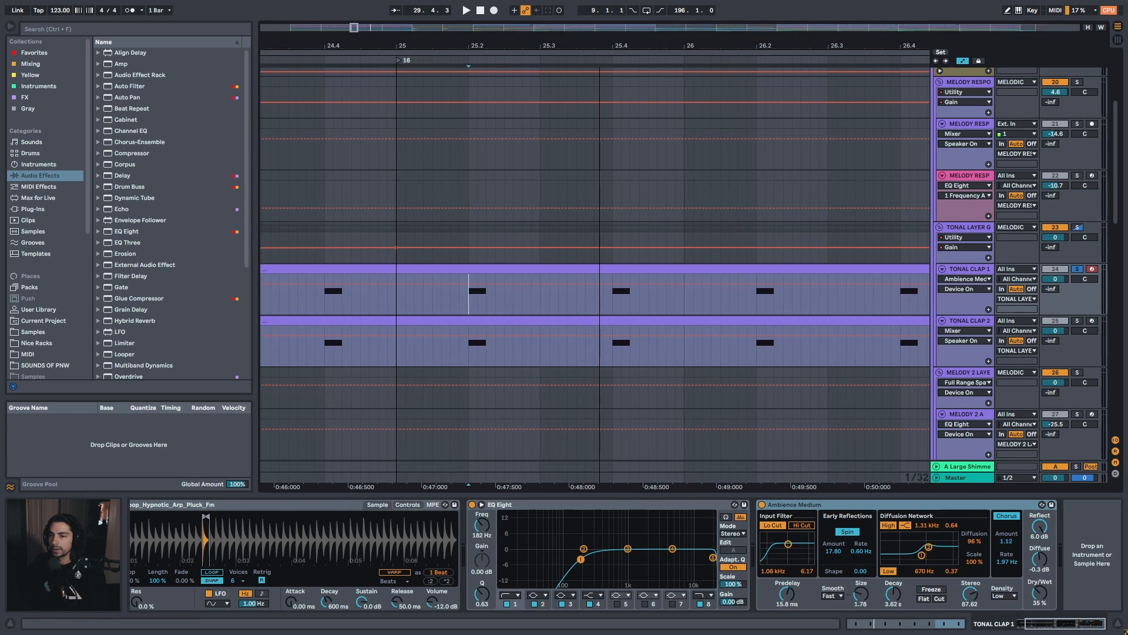
pyautogui.press('space')
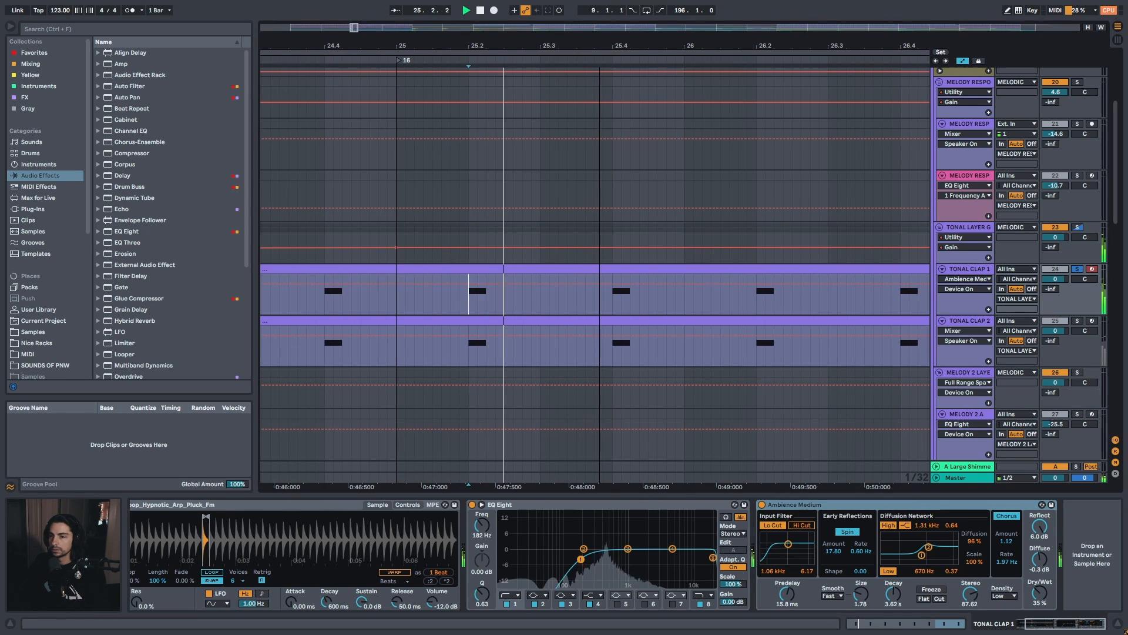
pyautogui.click(762, 504)
pyautogui.press('space')
pyautogui.press('space')
pyautogui.click(763, 505)
pyautogui.press('space')
pyautogui.press('space')
pyautogui.press('space')
# Solo TONAL CLAP 2, play it from 25.2.1, and look at its vocal loop sampler at the start of the chain
pyautogui.moveTo(576, 45); pyautogui.dragTo(577, 11)
pyautogui.click(965, 315)
pyautogui.click(976, 328)
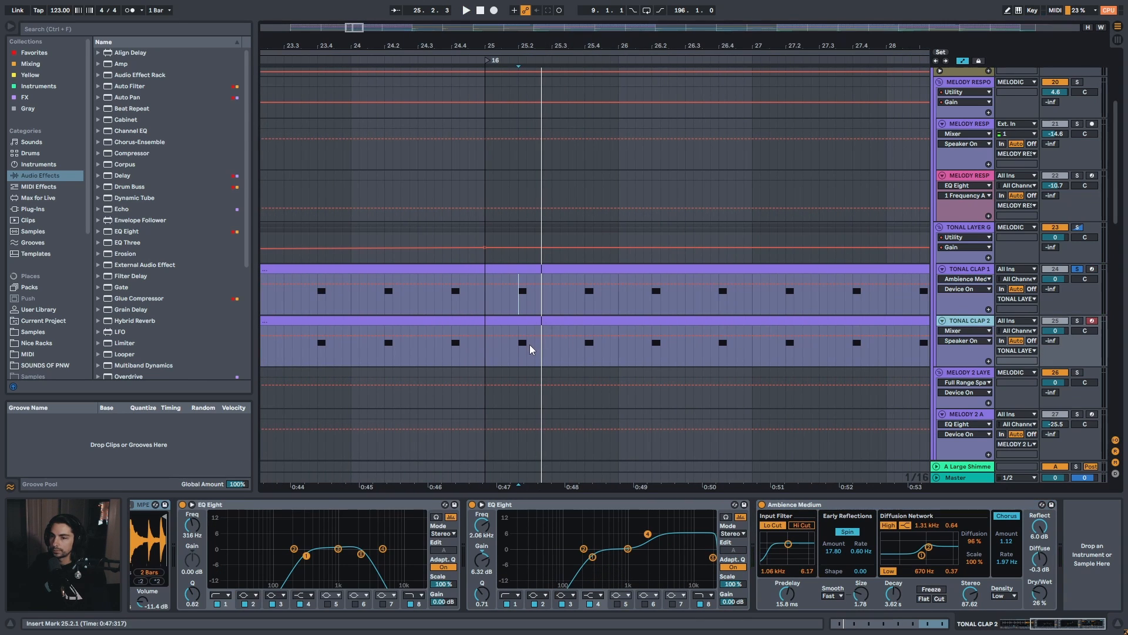
pyautogui.press('space')
pyautogui.press('space')
pyautogui.moveTo(1042, 623); pyautogui.dragTo(1006, 626)
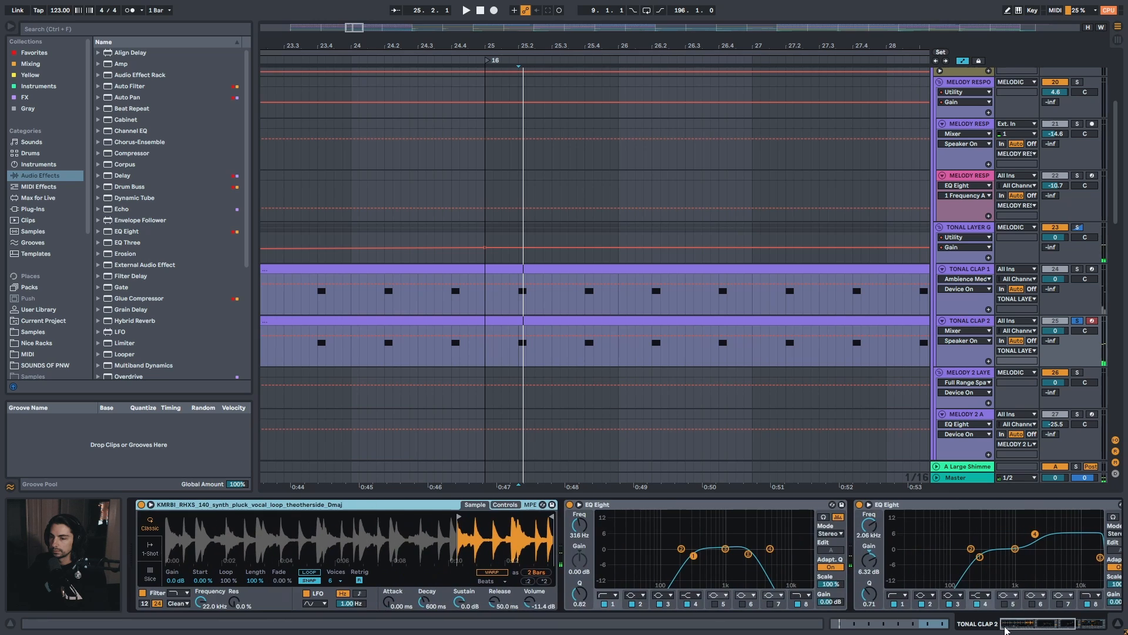
pyautogui.press('space')
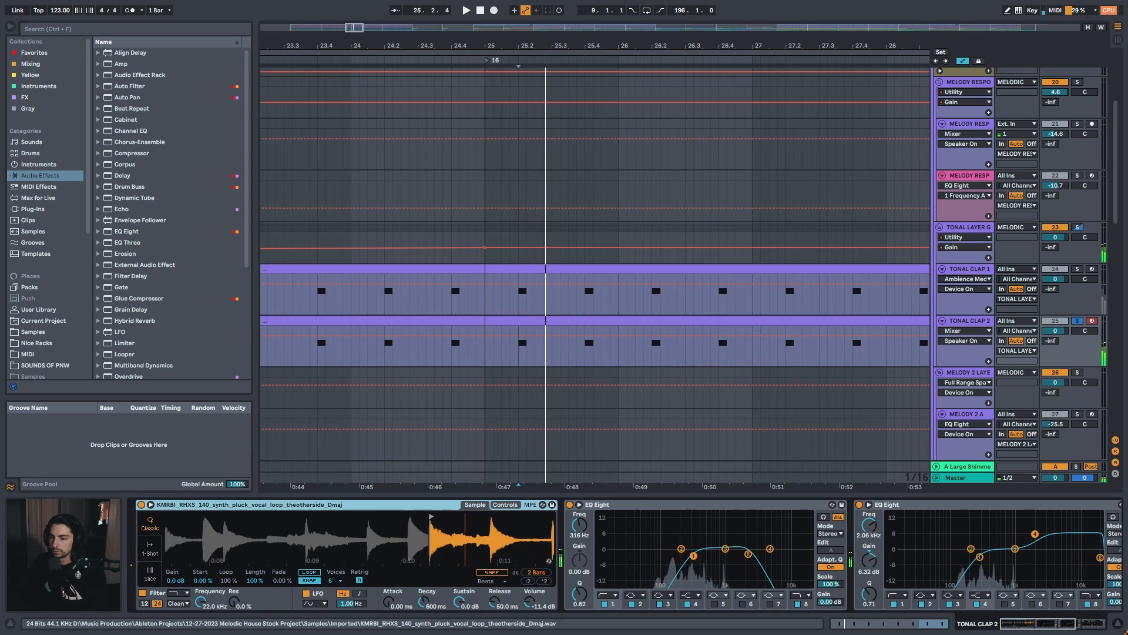
pyautogui.press('space')
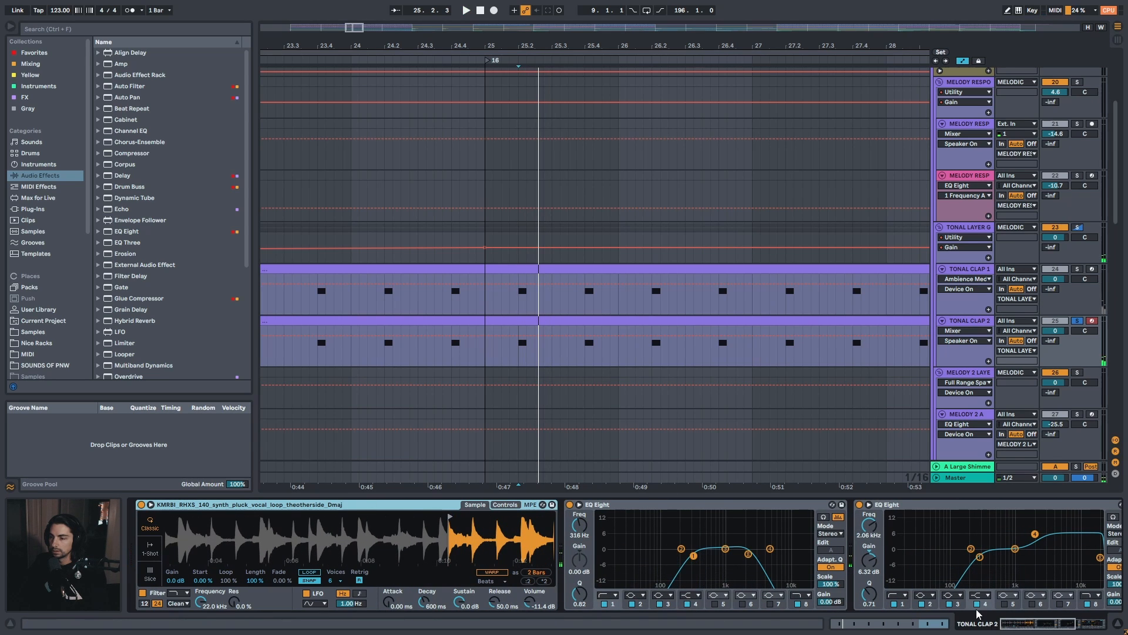
# Bypass TONAL CLAP 2's Ambience Medium reverb and play the soloed track from 25.2.1
pyautogui.moveTo(1018, 625); pyautogui.dragTo(1059, 621)
pyautogui.click(822, 508)
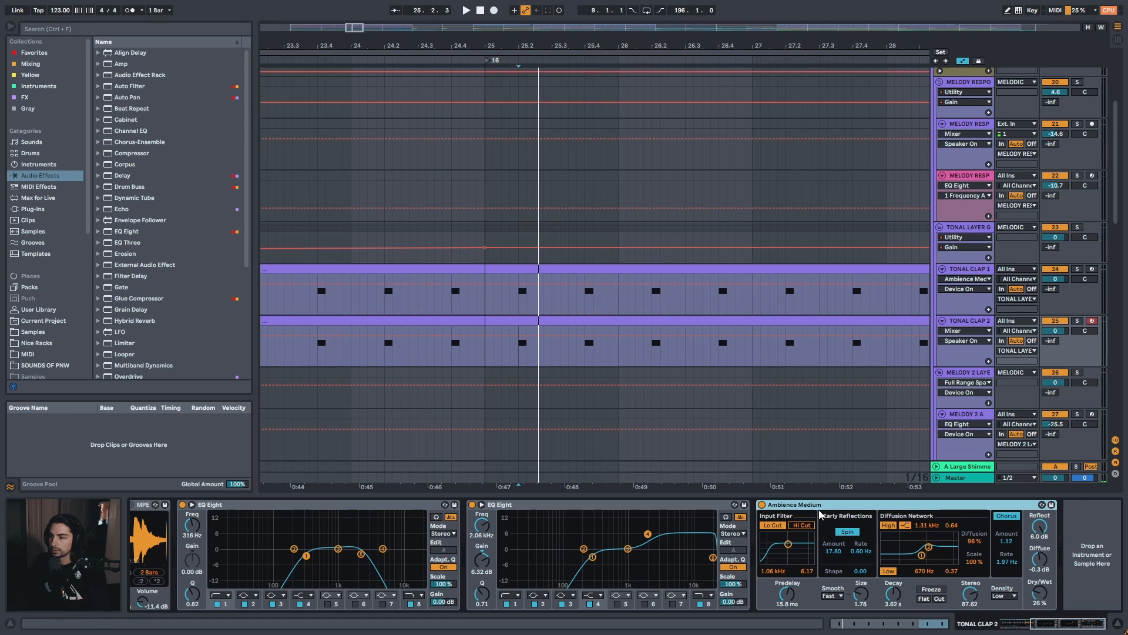
pyautogui.click(762, 504)
pyautogui.press('space')
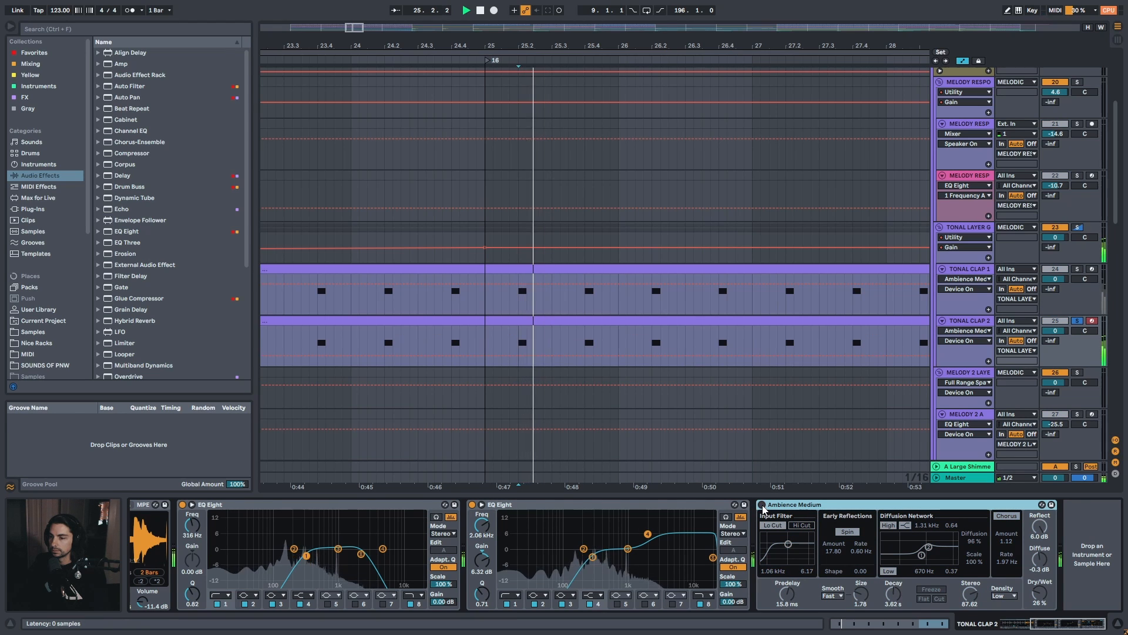
# Solo the TONAL LAYER group, play both claps together, and look at the group's Compressor Sidechain
pyautogui.click(520, 244)
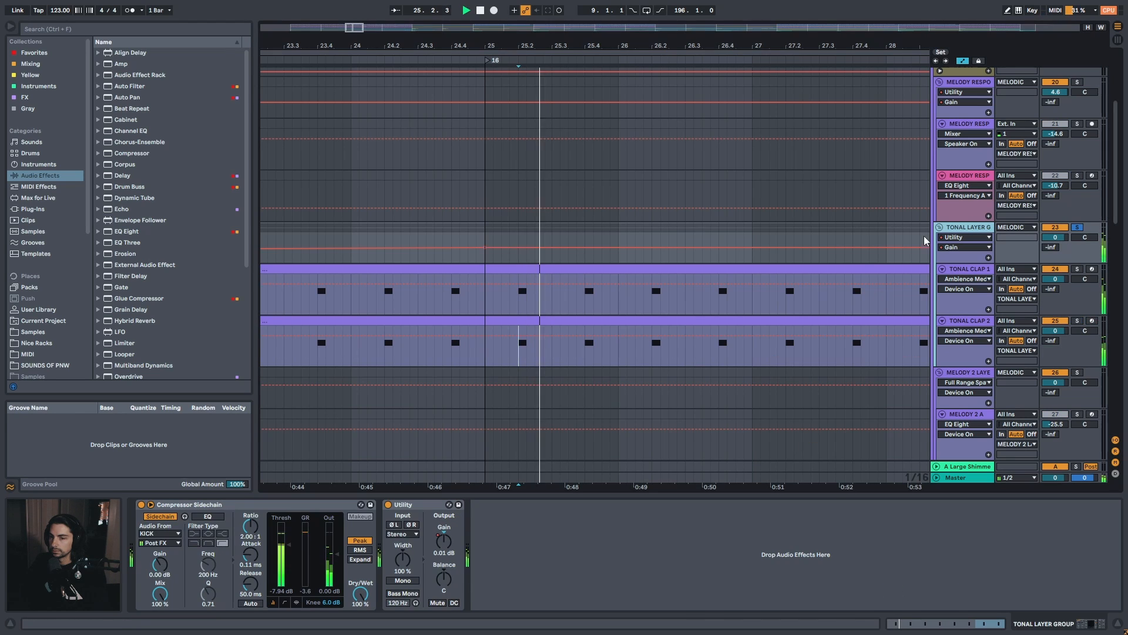
pyautogui.moveTo(669, 45); pyautogui.dragTo(574, 71)
pyautogui.press('space')
pyautogui.click(271, 504)
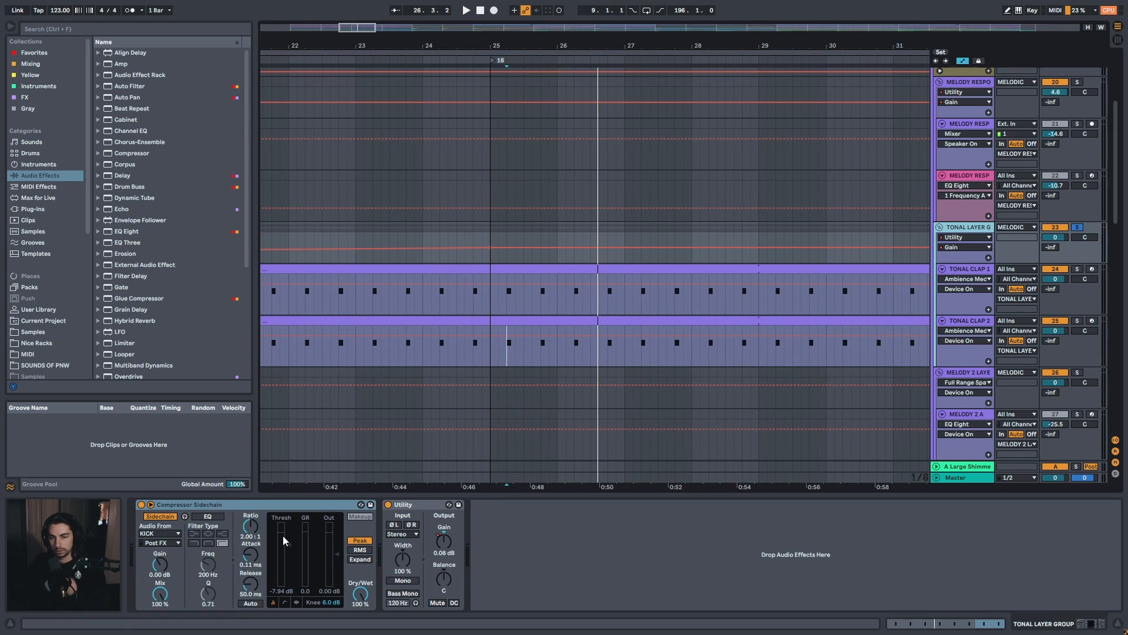
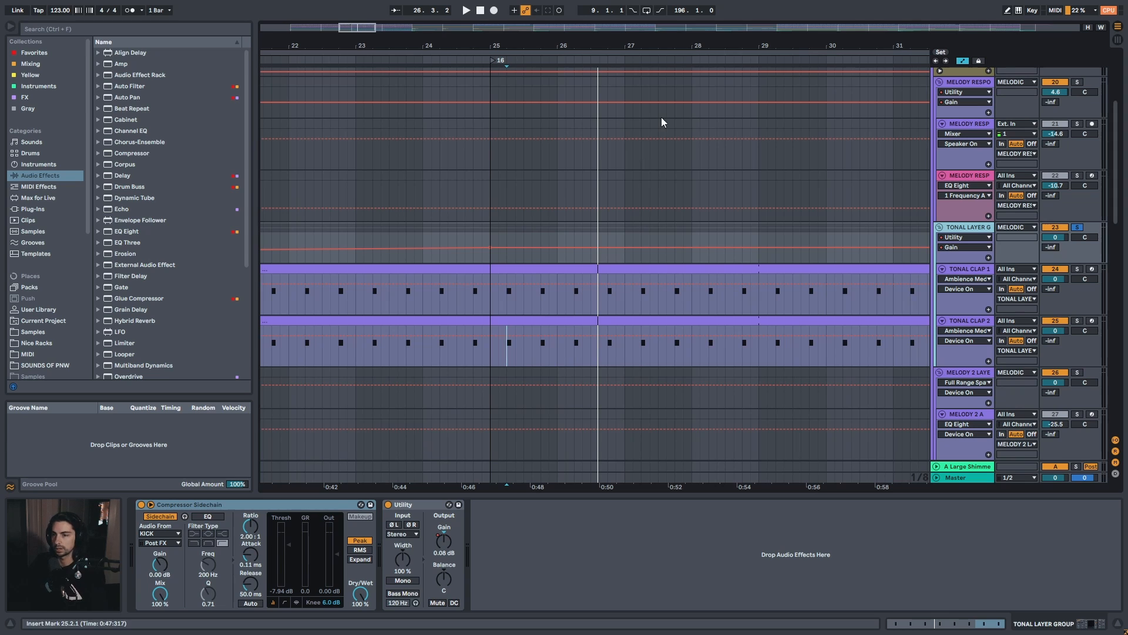
pyautogui.moveTo(624, 42); pyautogui.dragTo(624, 68)
pyautogui.press('space')
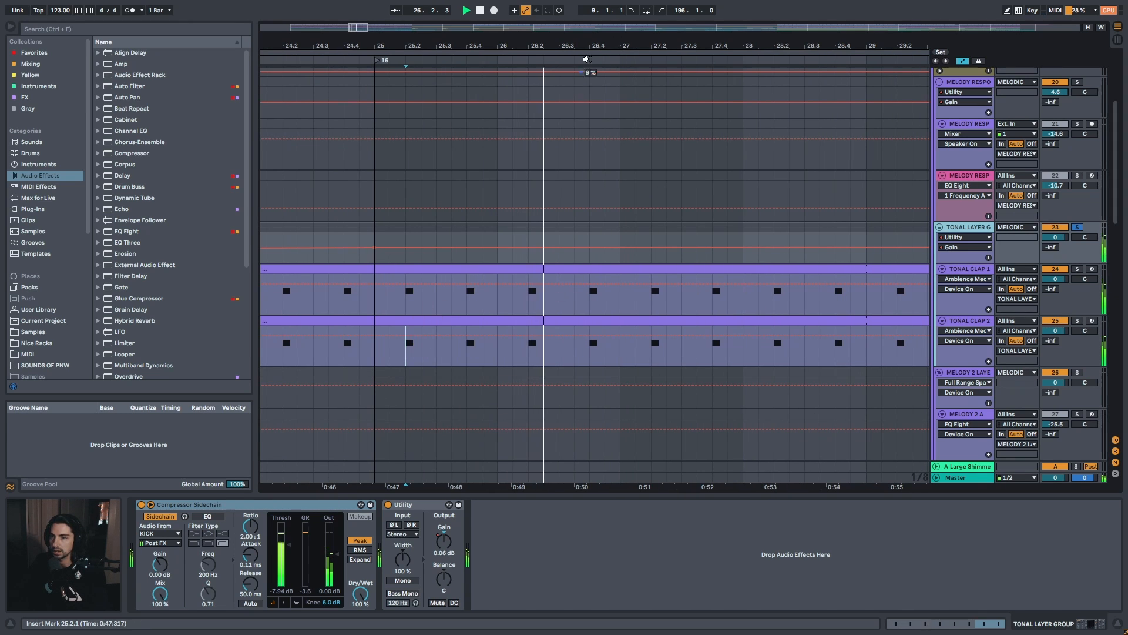
# Go to the MELODY 2 LAYER group, solo it, and play it from the BREAK at 105.1.1
pyautogui.moveTo(602, 45); pyautogui.dragTo(581, 32)
pyautogui.scroll(-1, 1064, 305)
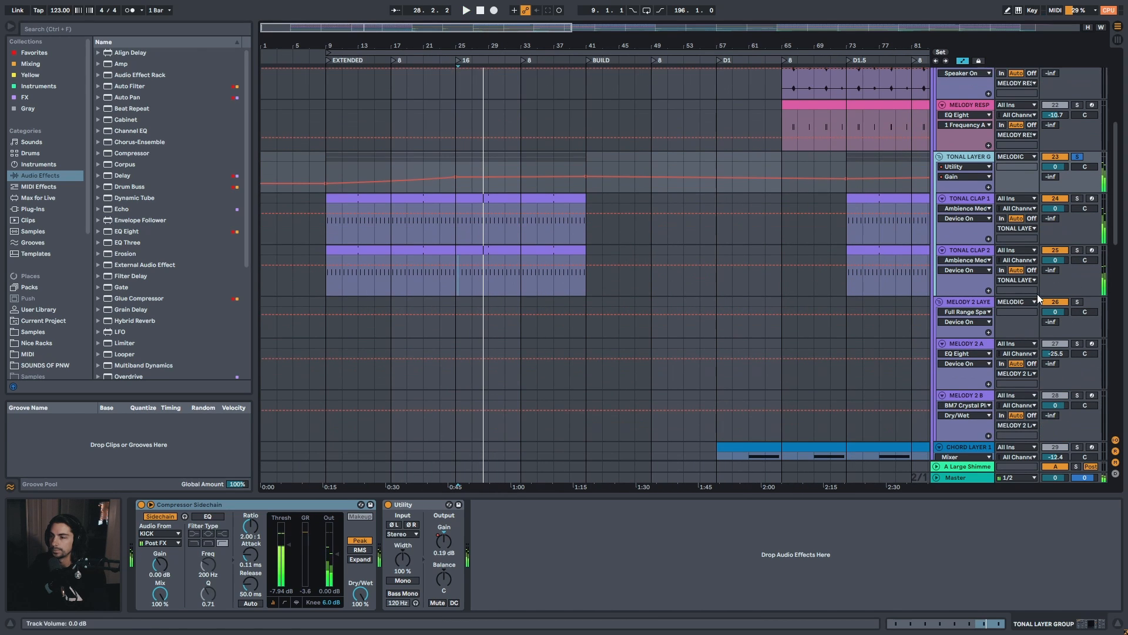
pyautogui.moveTo(832, 47); pyautogui.dragTo(832, 25)
pyautogui.moveTo(537, 43); pyautogui.dragTo(536, 59)
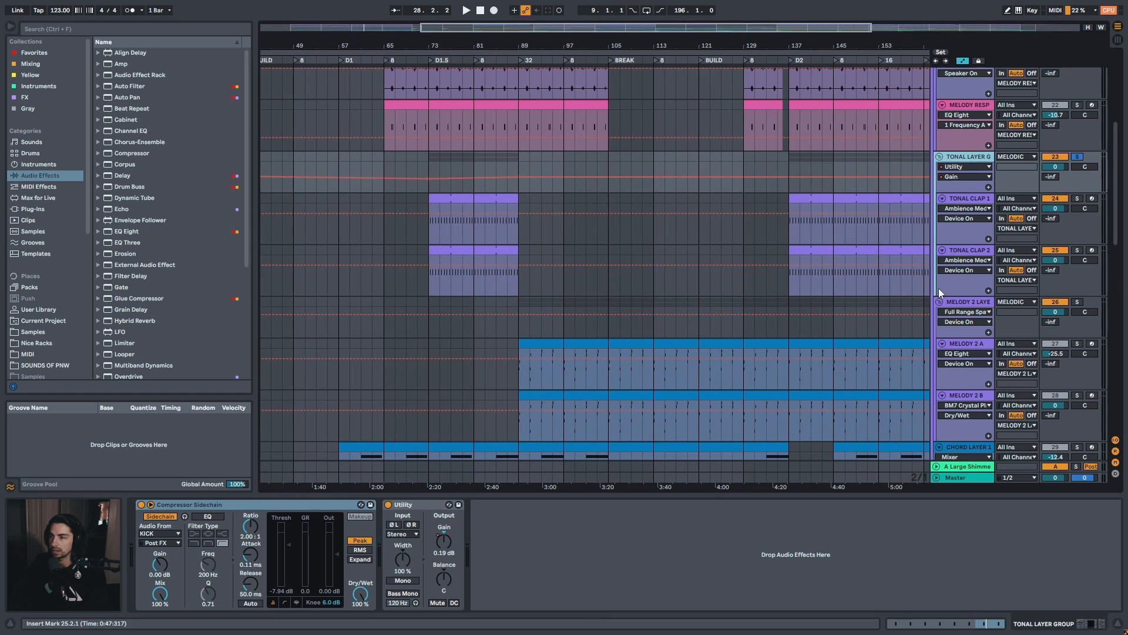
pyautogui.click(966, 302)
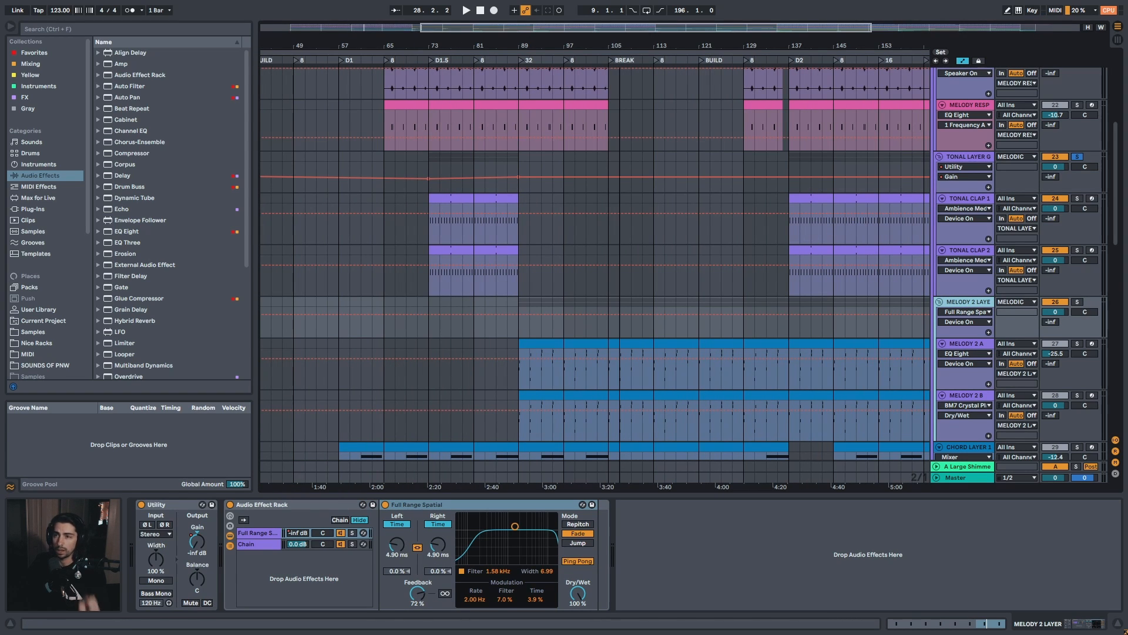
pyautogui.moveTo(680, 46); pyautogui.dragTo(672, 55)
pyautogui.click(561, 326)
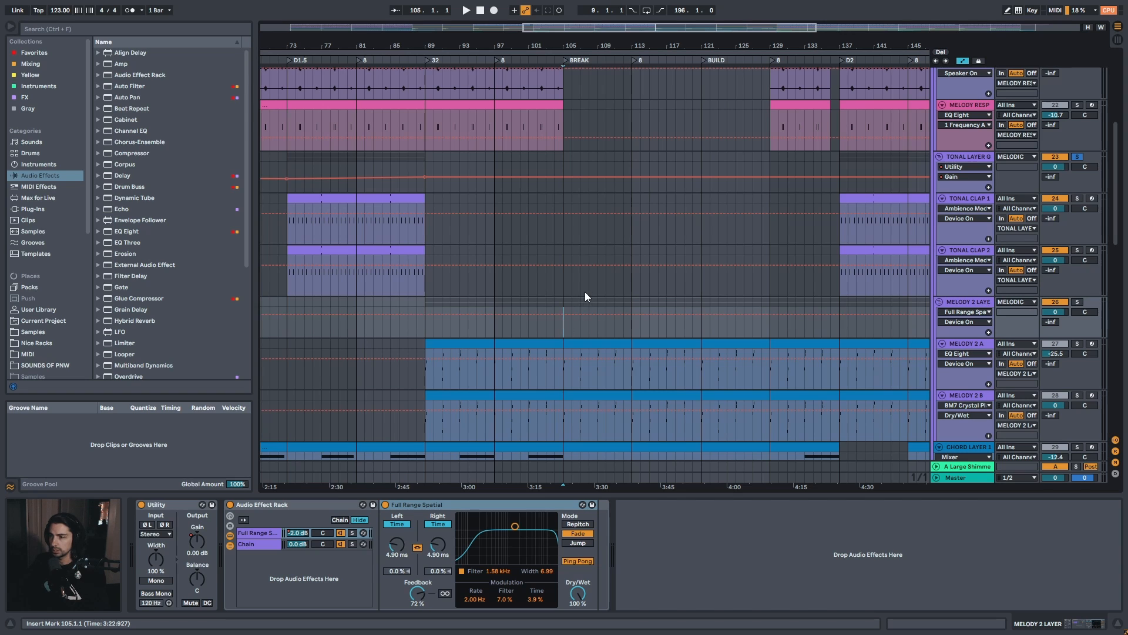
pyautogui.press('space')
pyautogui.moveTo(593, 46); pyautogui.dragTo(555, 61)
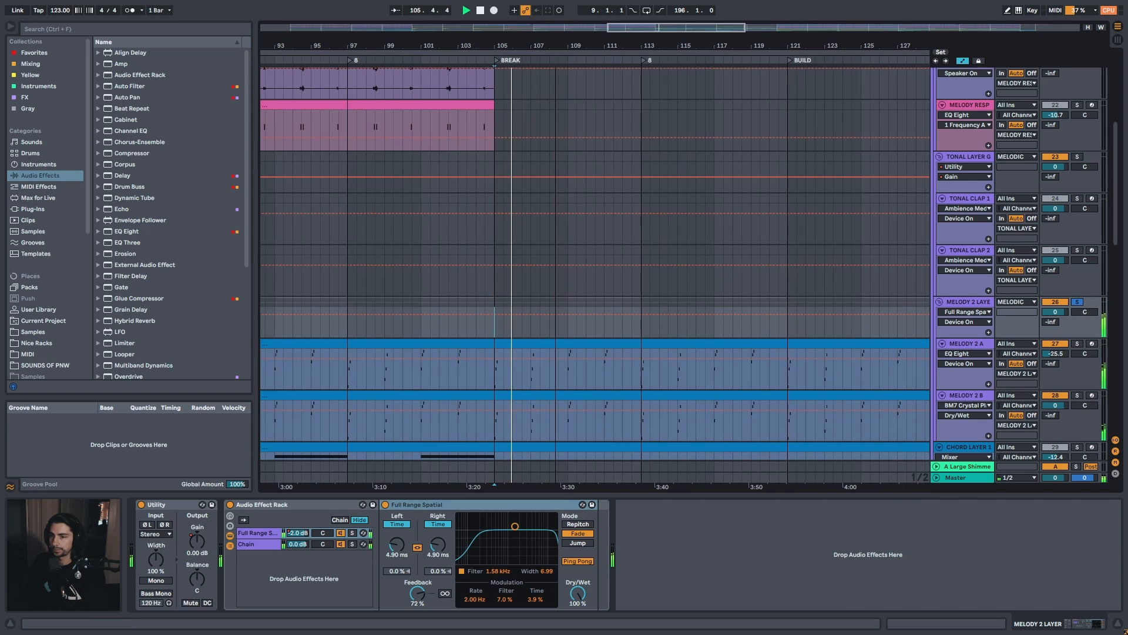
# Play the soloed MELODY 2 LAYER group from the D2 marker at 137.1.1
pyautogui.moveTo(1117, 219); pyautogui.dragTo(1117, 244)
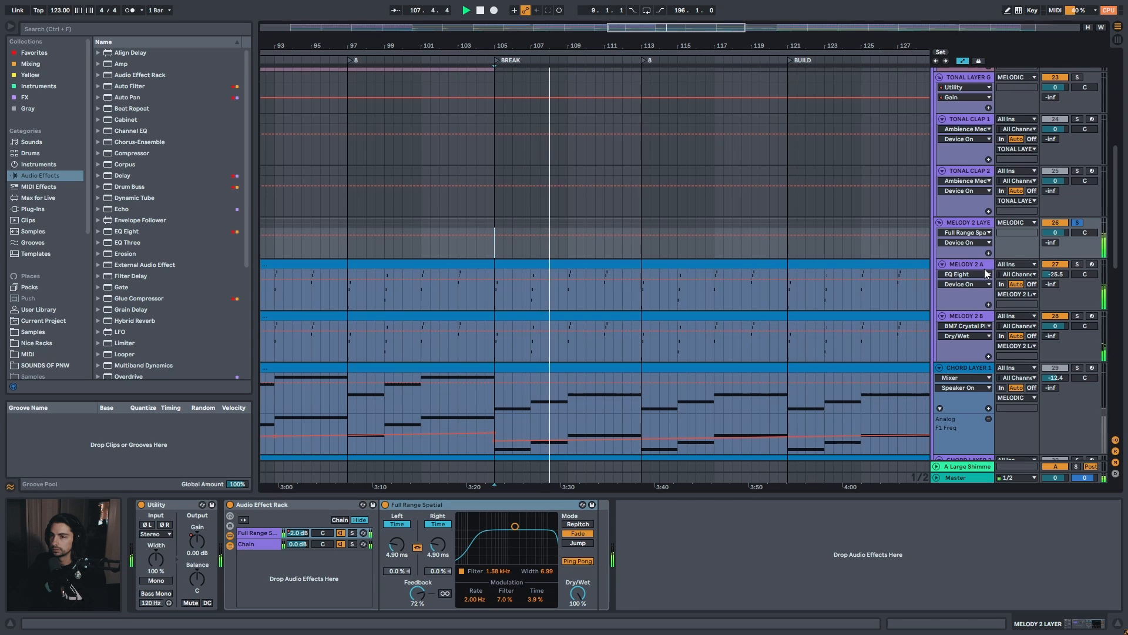
pyautogui.moveTo(568, 48); pyautogui.dragTo(488, 17)
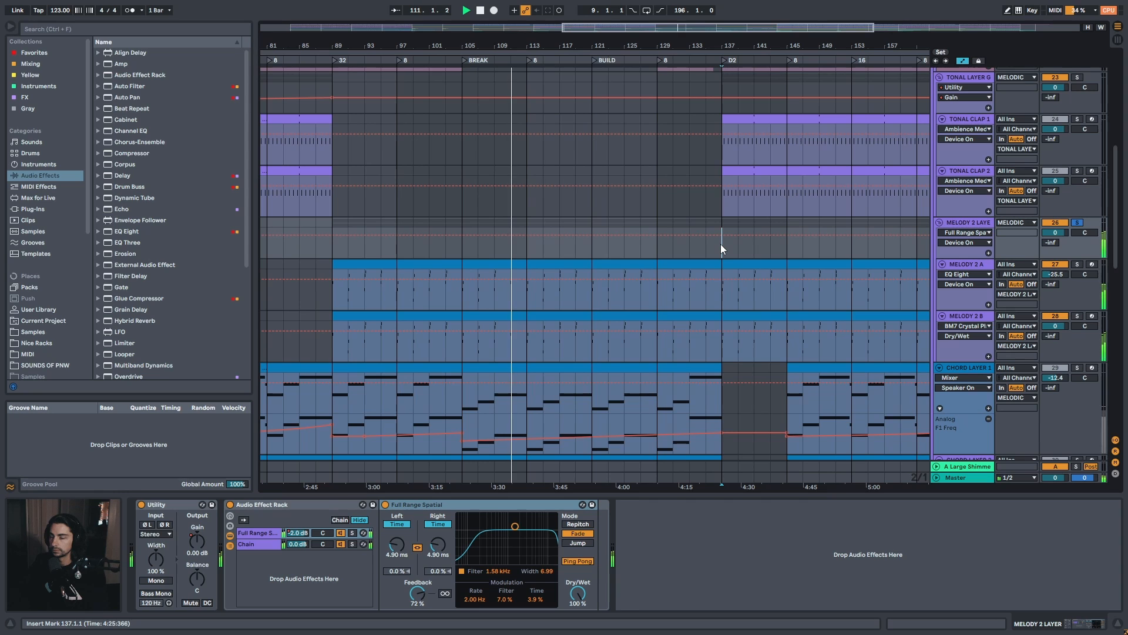
pyautogui.moveTo(733, 43); pyautogui.dragTo(694, 47)
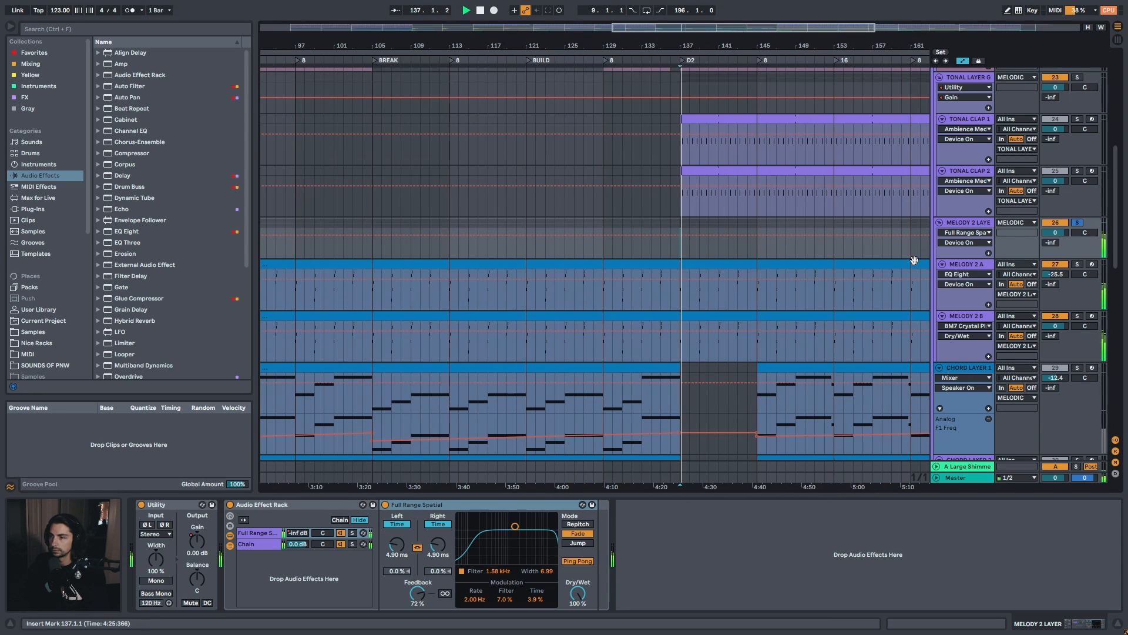
# Solo MELODY 2 A, play it from 137.1.1, and select the Git Proc Loop sampler at the start of its chain
pyautogui.click(971, 266)
pyautogui.moveTo(1084, 623); pyautogui.dragTo(1021, 624)
pyautogui.press('space')
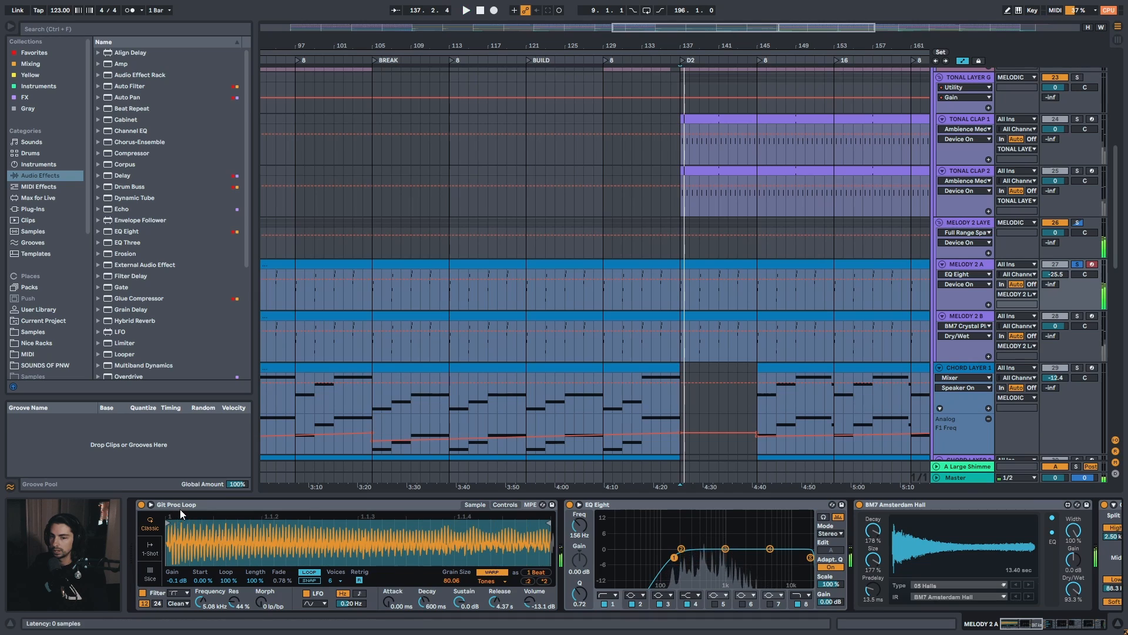
pyautogui.click(188, 506)
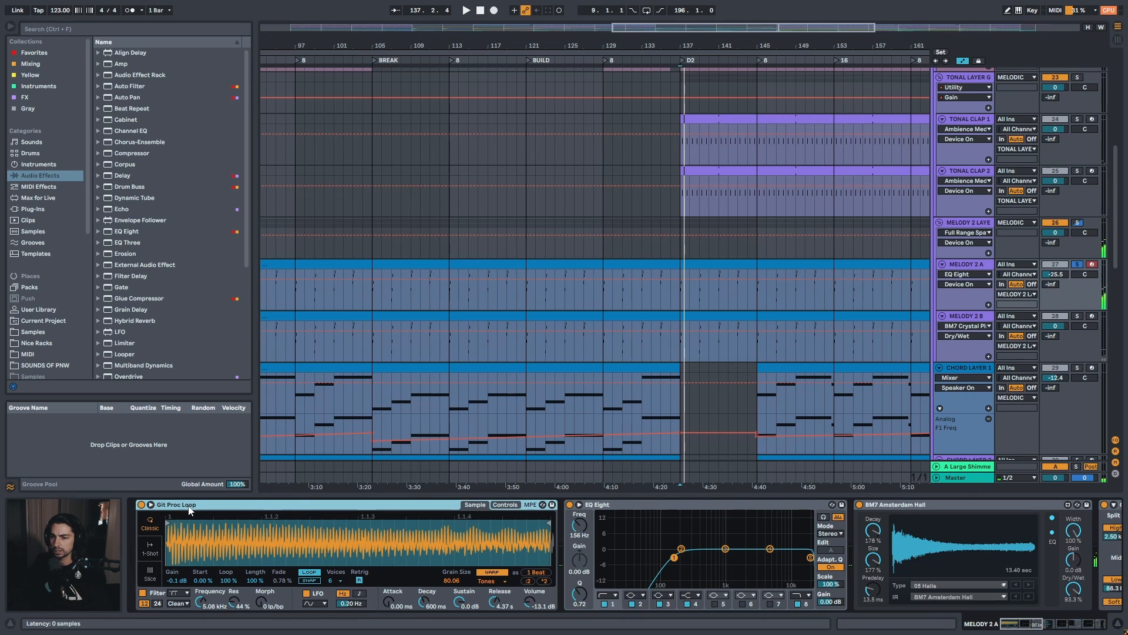
# Search the browser for GIT PROC and locate the preset among the Simpler instruments under Synth Rhythmic
pyautogui.hotkey('ctrl', 'f')
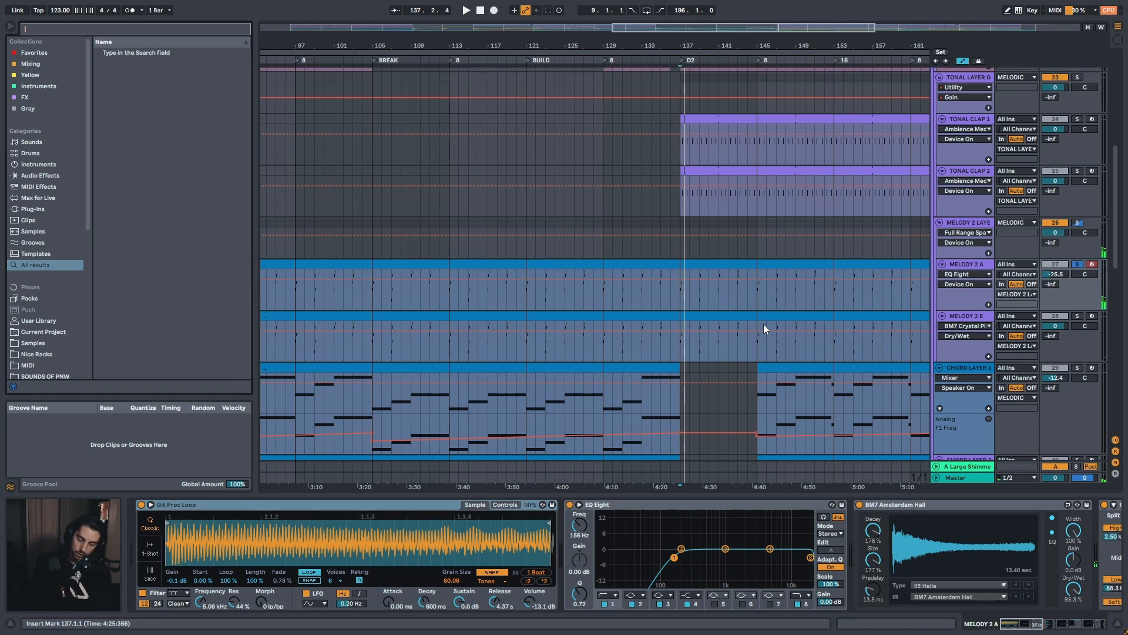
pyautogui.write('GIT PROC')
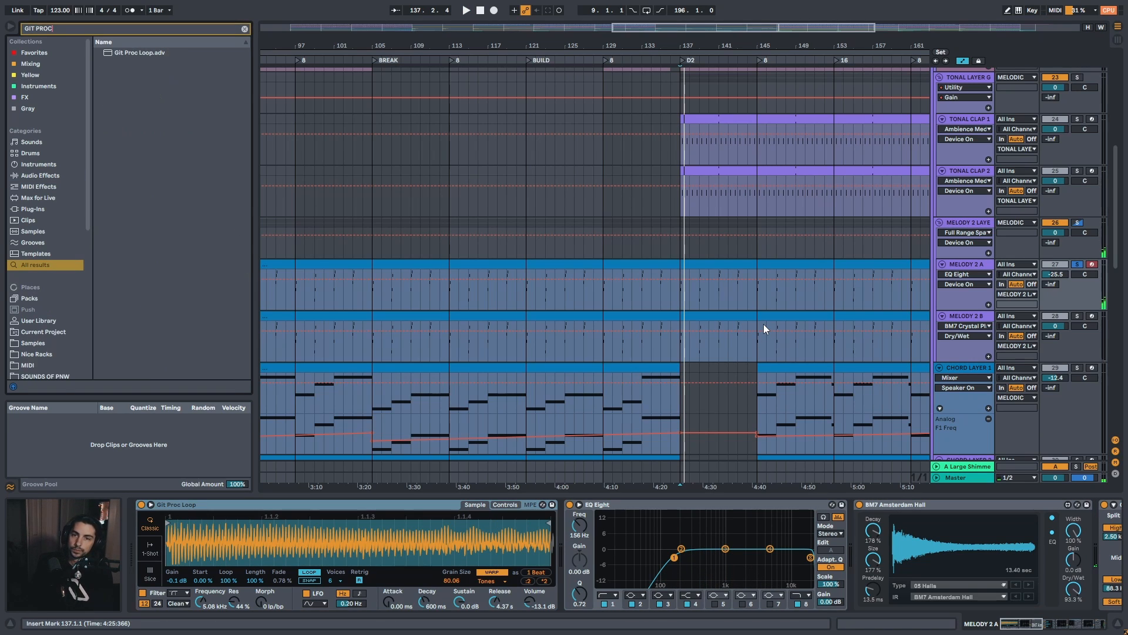
pyautogui.click(39, 165)
pyautogui.click(105, 65)
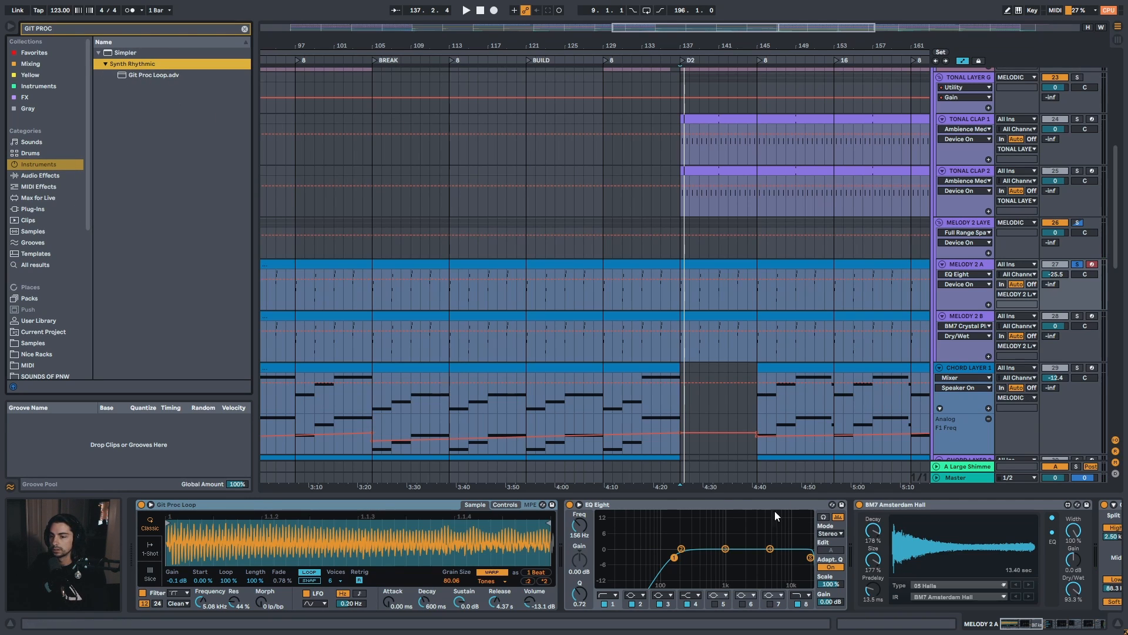
# Bypass all of MELODY 2 A's effects through Compressor Sidechain and play the dry sound from 137.1.1
pyautogui.moveTo(1012, 622); pyautogui.dragTo(1096, 624)
pyautogui.click(513, 506)
pyautogui.keyDown('shift'); pyautogui.click(884, 505); pyautogui.keyUp('shift')
pyautogui.click(823, 504)
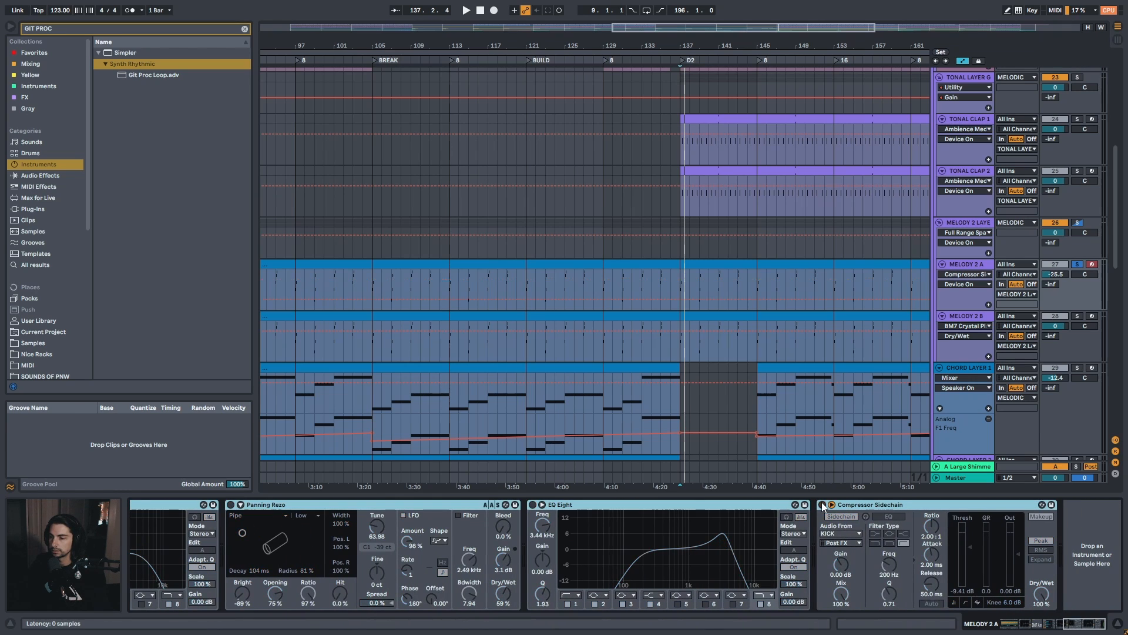
pyautogui.press('space')
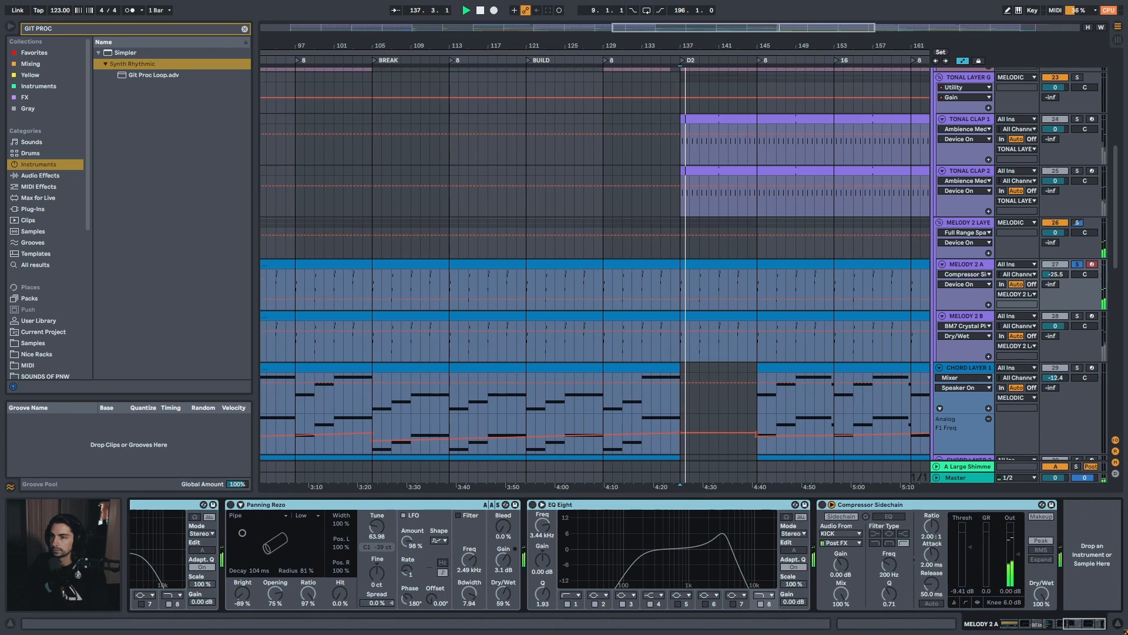
pyautogui.moveTo(716, 46); pyautogui.dragTo(708, 135)
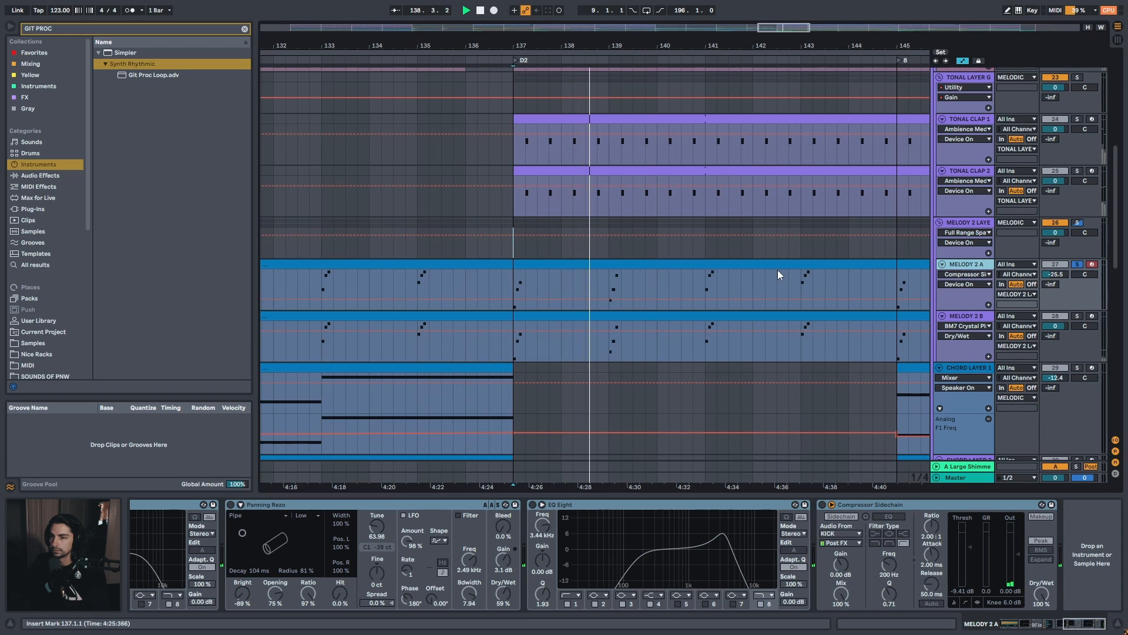
# Re-enable MELODY 2 A's effects, play from 137.1.1, and select the BM7 Amsterdam Hall reverb
pyautogui.click(1033, 625)
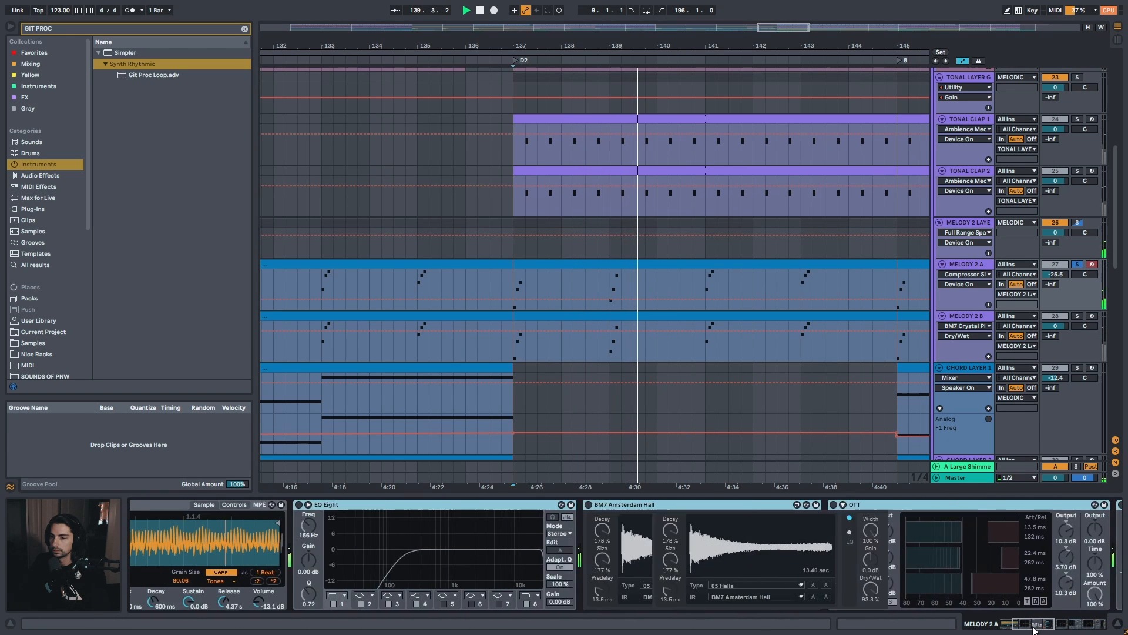
pyautogui.click(577, 505)
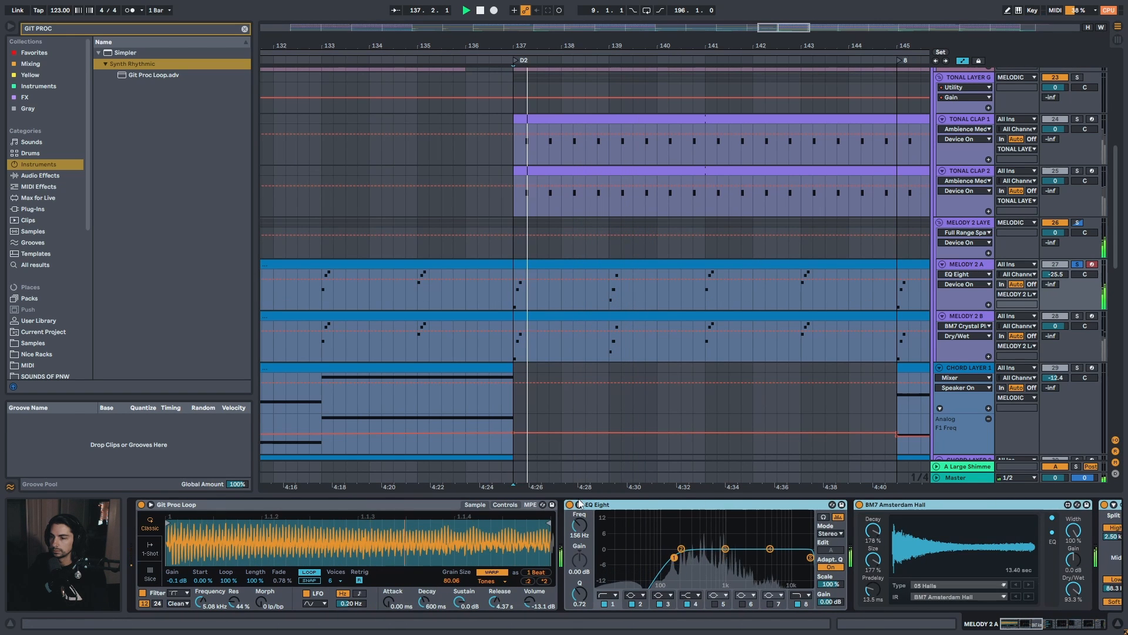
pyautogui.hscroll(5, 612, 508)
pyautogui.press('space')
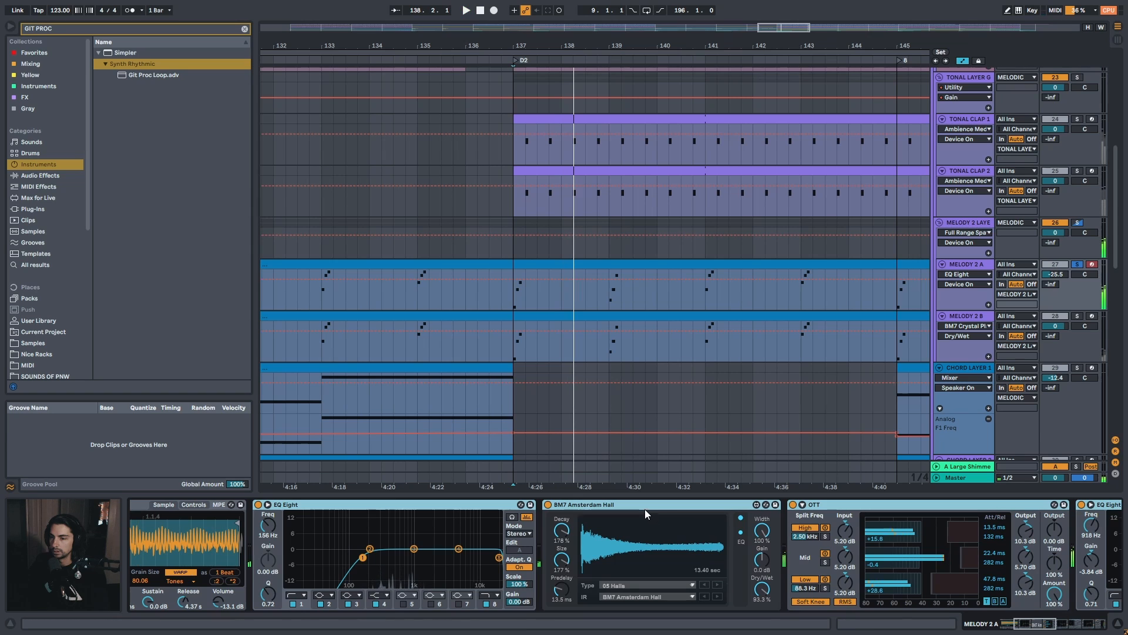
pyautogui.click(644, 509)
# Bypass the BM7 Amsterdam Hall reverb on MELODY 2 A and play the track from 137.1.1
pyautogui.moveTo(596, 36); pyautogui.dragTo(522, 47)
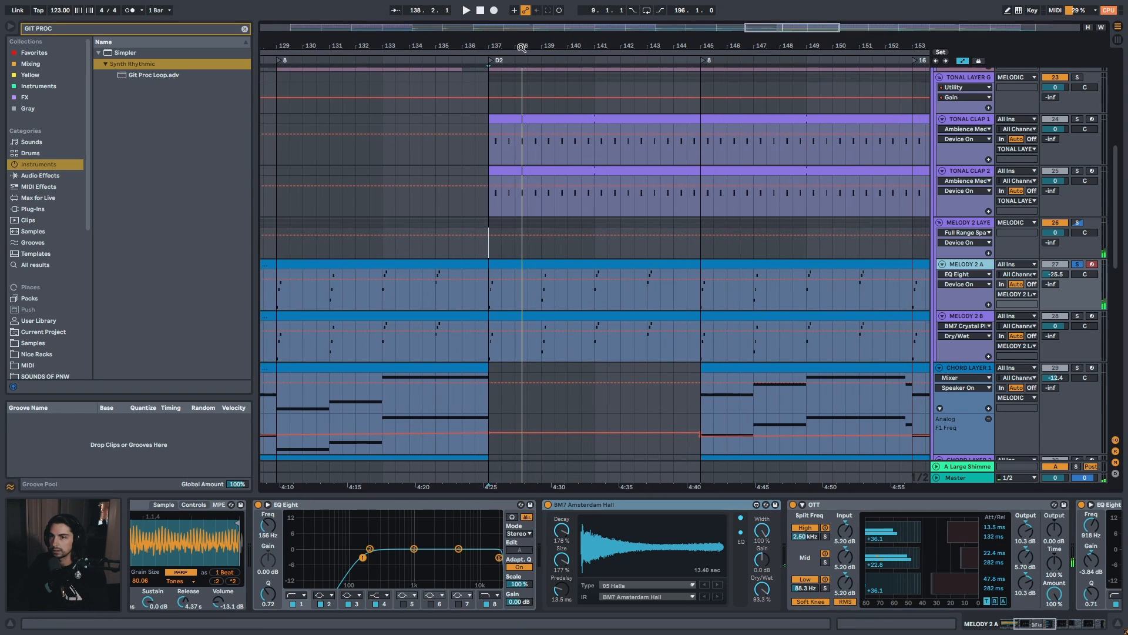
pyautogui.click(976, 318)
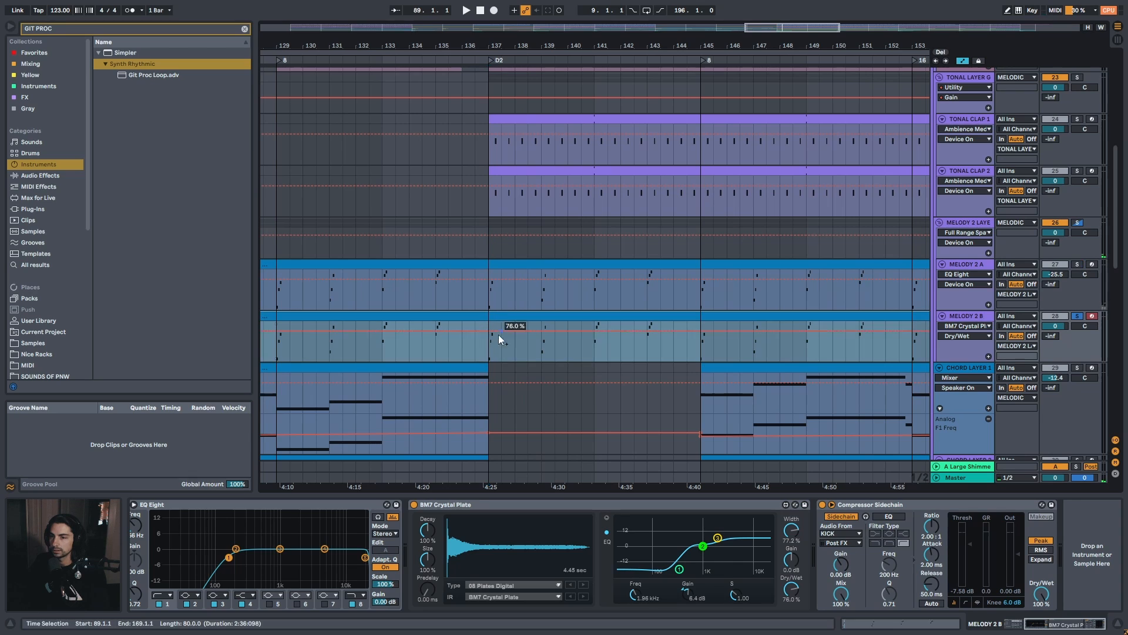
pyautogui.click(488, 349)
pyautogui.press('space')
pyautogui.click(499, 277)
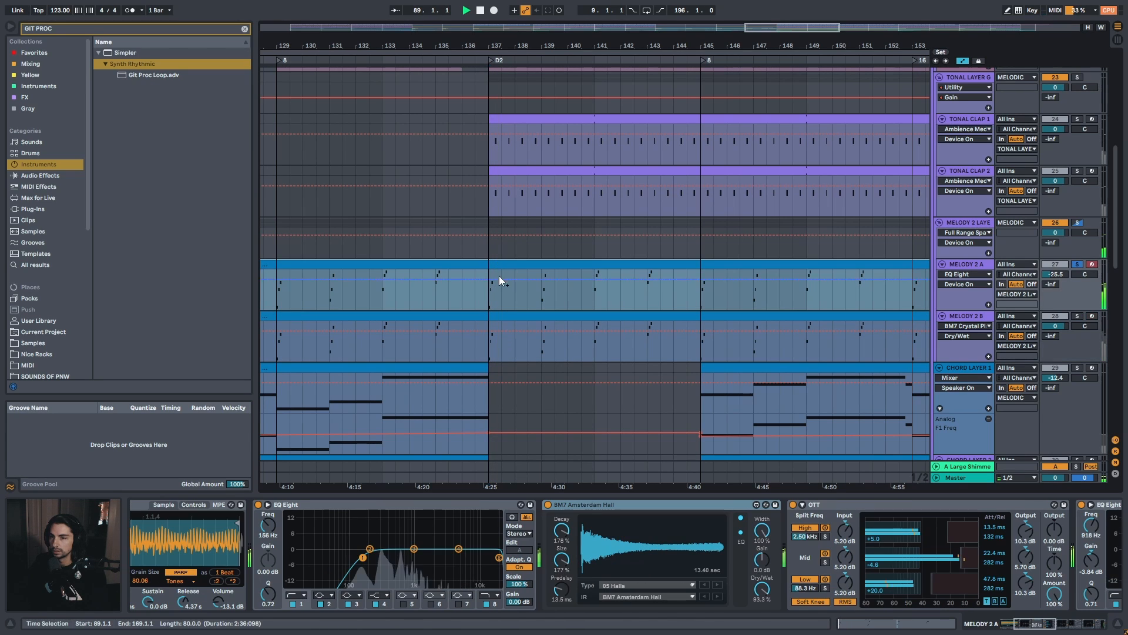
pyautogui.click(586, 506)
pyautogui.click(547, 504)
pyautogui.press('space')
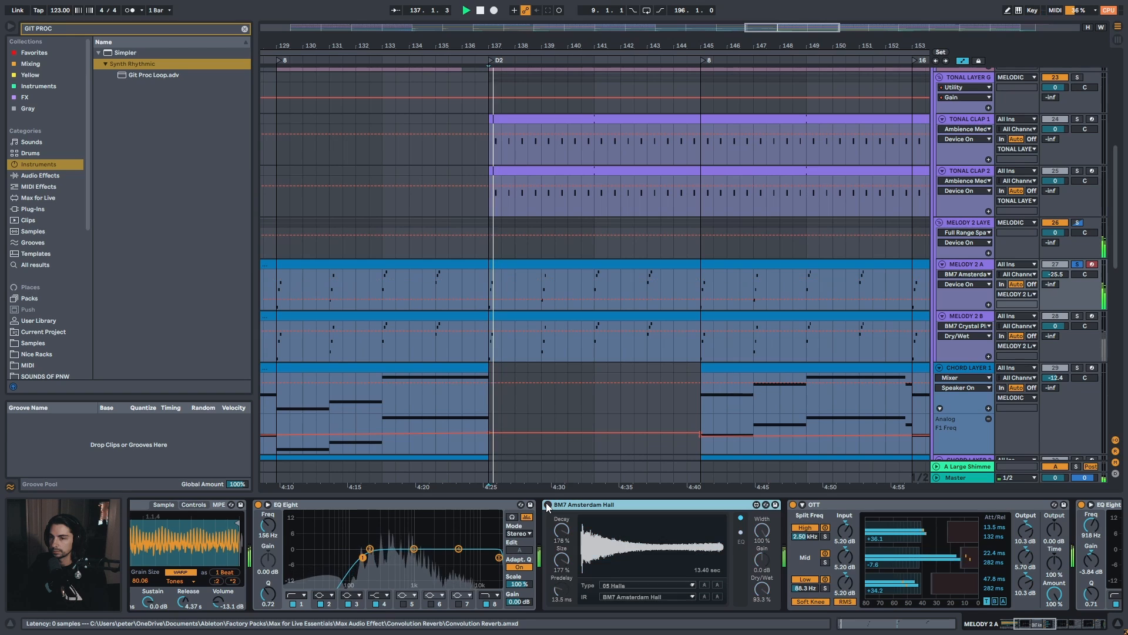
# Re-enable the BM7 Amsterdam Hall reverb on MELODY 2 A and select the OTT device that follows it
pyautogui.click(546, 502)
pyautogui.click(837, 503)
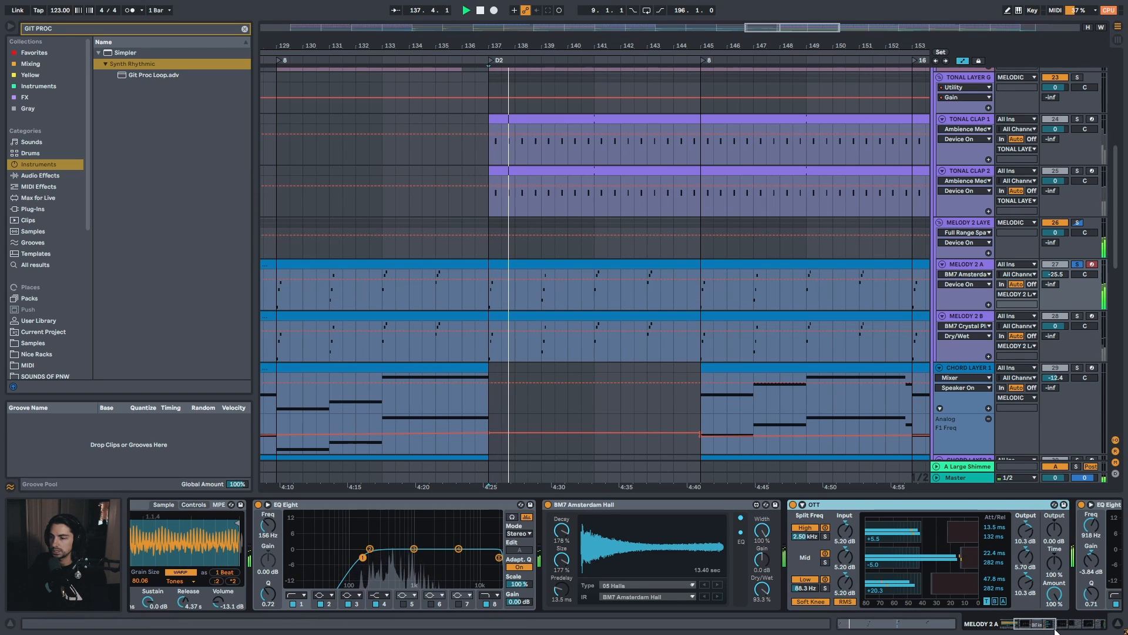
pyautogui.click(1056, 630)
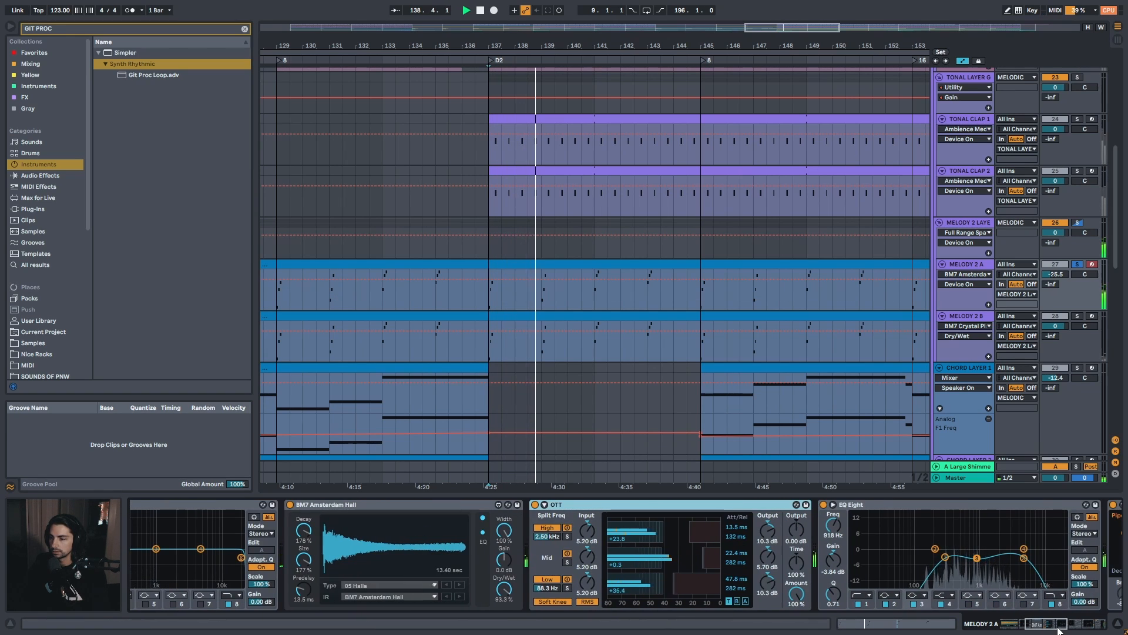
# Compare MELODY 2 A with OTT bypassed and re-enabled while playing from 137.1.1
pyautogui.press('space')
pyautogui.press('space')
pyautogui.click(307, 504)
pyautogui.press('space')
pyautogui.press('space')
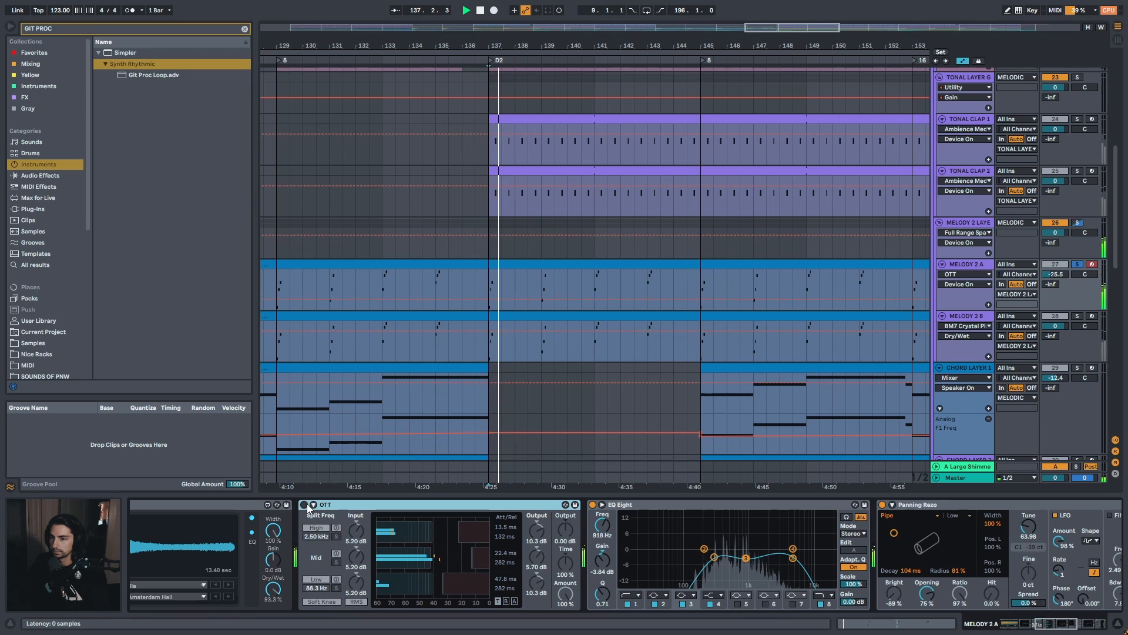
pyautogui.click(305, 505)
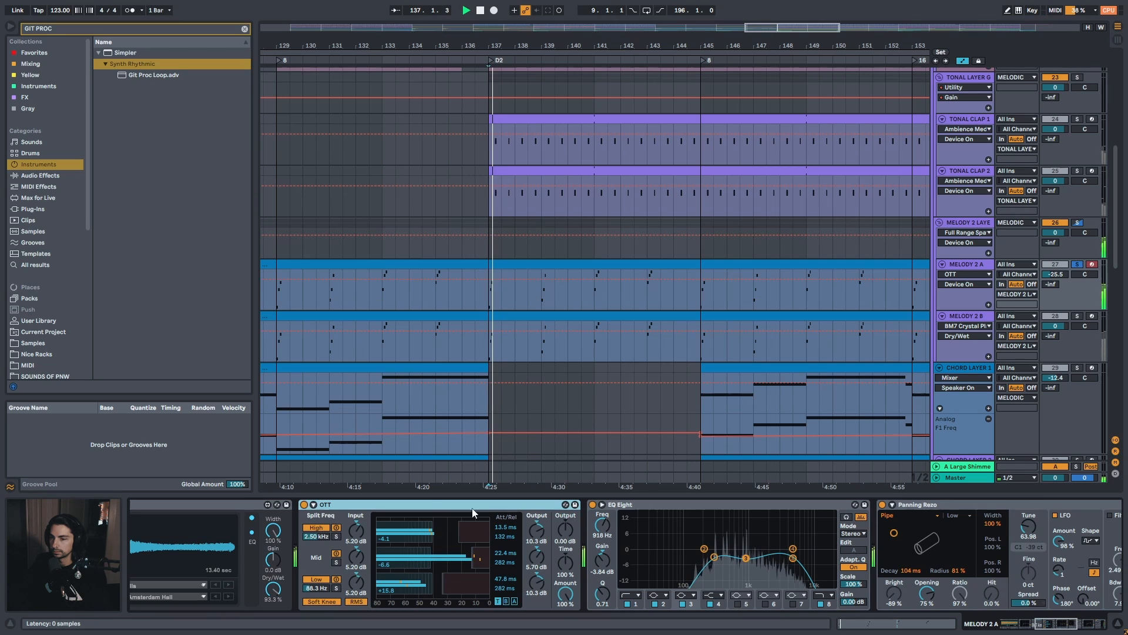
# Compare MELODY 2 A with the EQ Eight after OTT bypassed and re-enabled while playing from 137.1.1
pyautogui.click(672, 503)
pyautogui.click(592, 504)
pyautogui.press('space')
pyautogui.press('space')
pyautogui.click(592, 504)
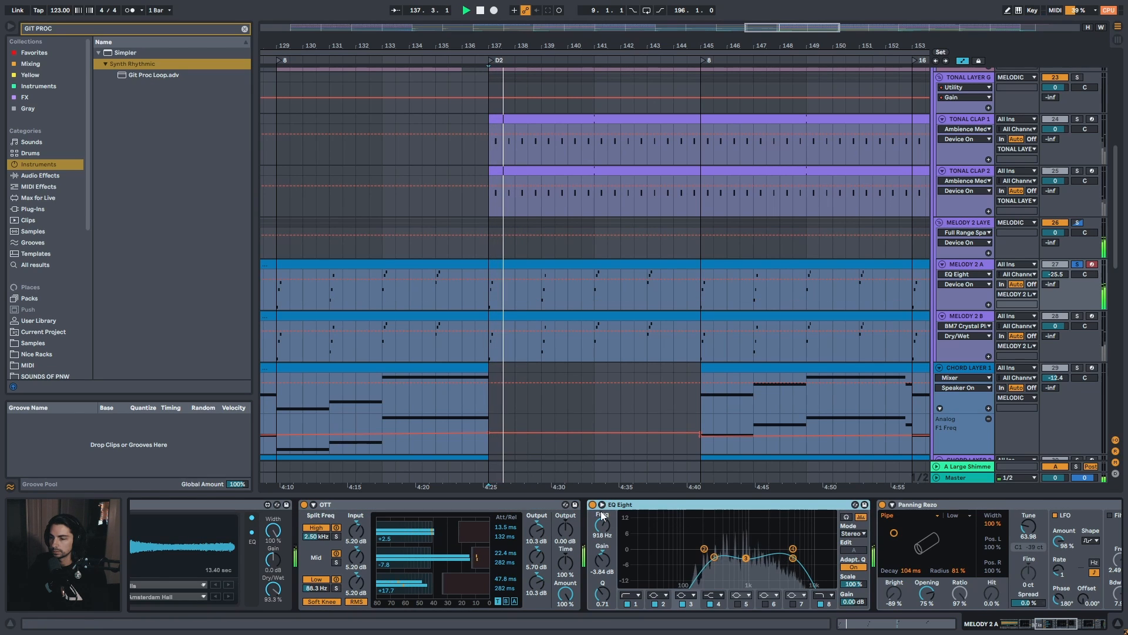
# Select the Panning Rezo device on MELODY 2 A and audition the track from 137.1.1
pyautogui.scroll(-5, 635, 518)
pyautogui.click(640, 505)
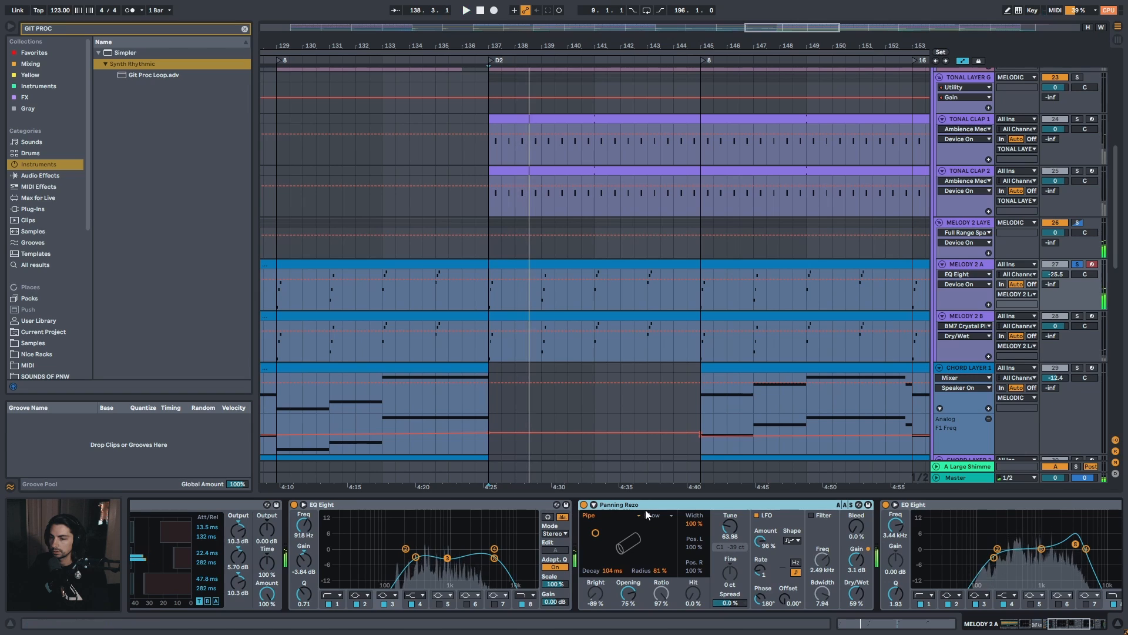
pyautogui.press('space')
pyautogui.press('space')
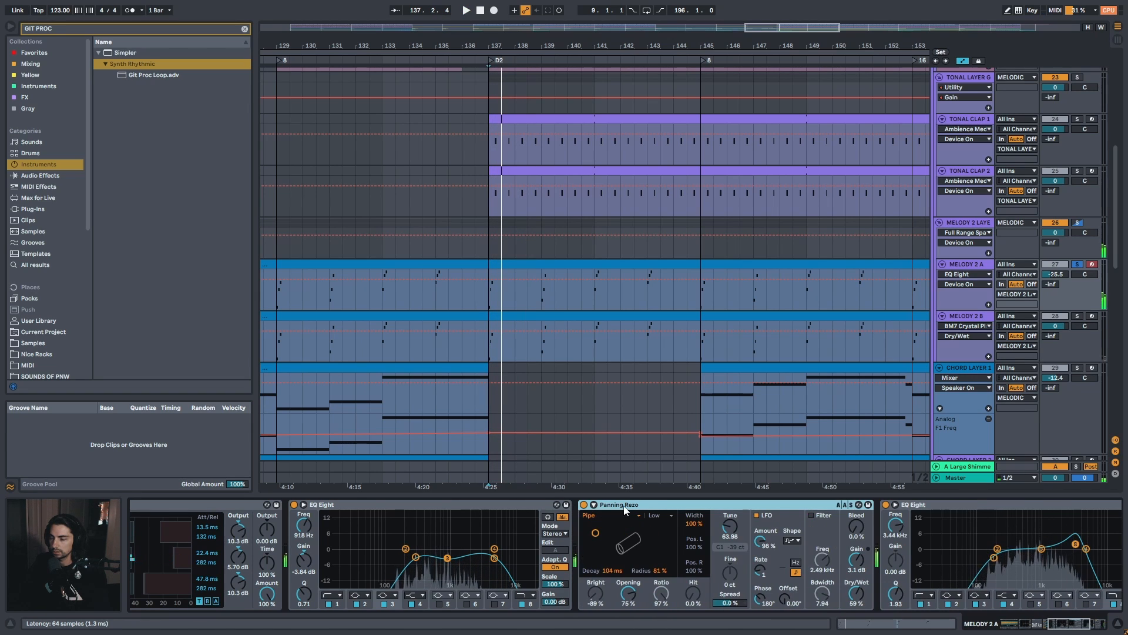
# Search the browser for PANNING and narrow the results to Audio Effects
pyautogui.hotkey('ctrl', 'f')
pyautogui.write('PANNI')
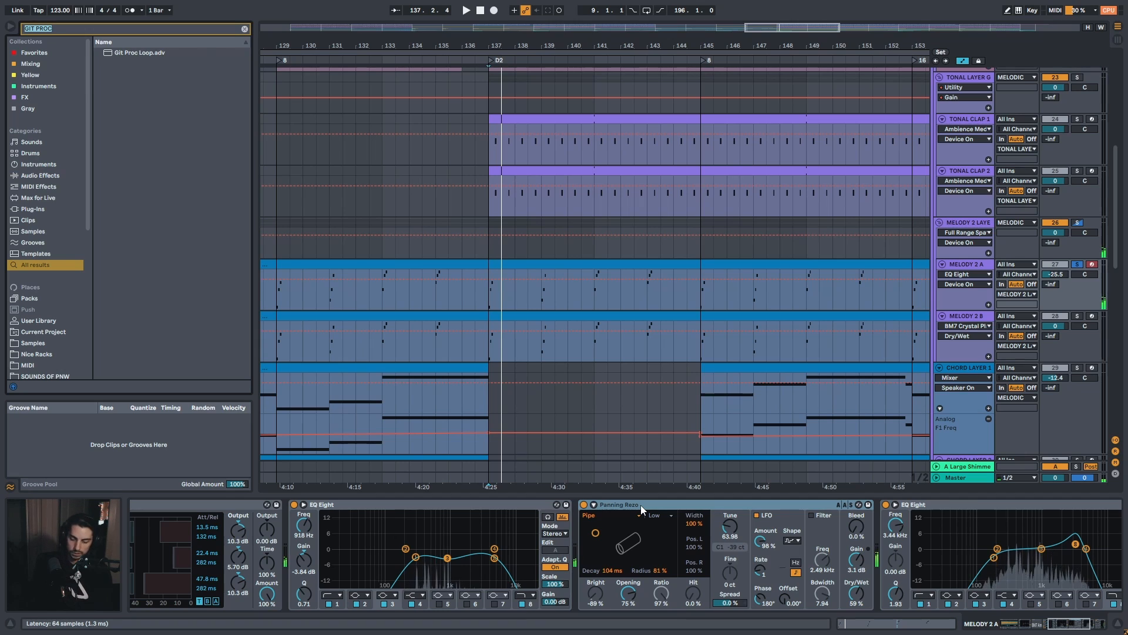
pyautogui.write('NG')
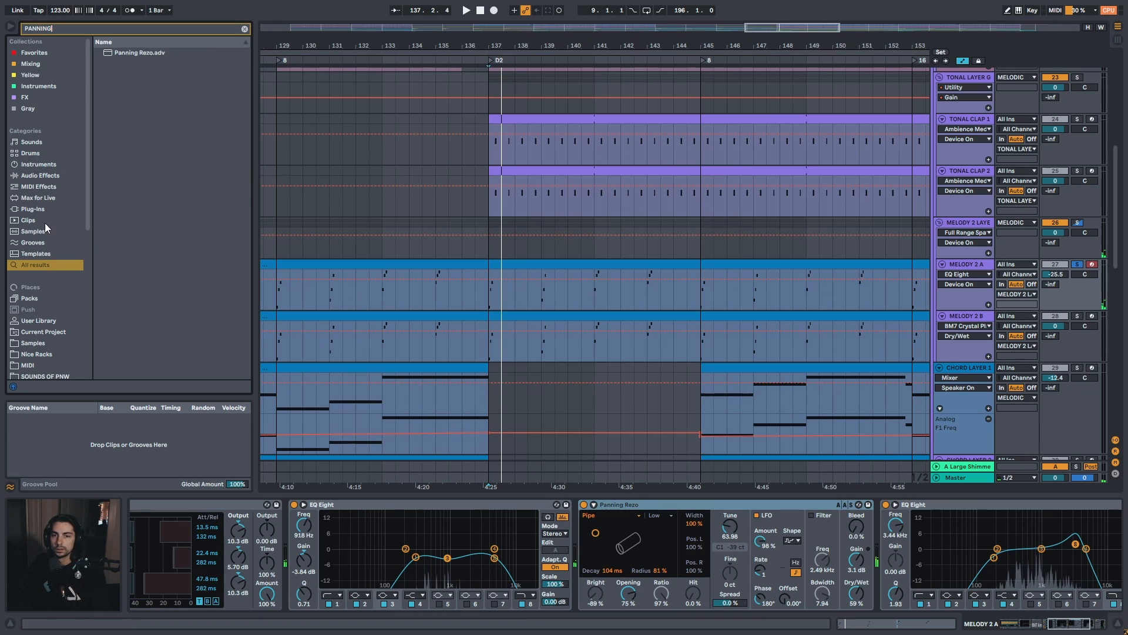
pyautogui.click(43, 178)
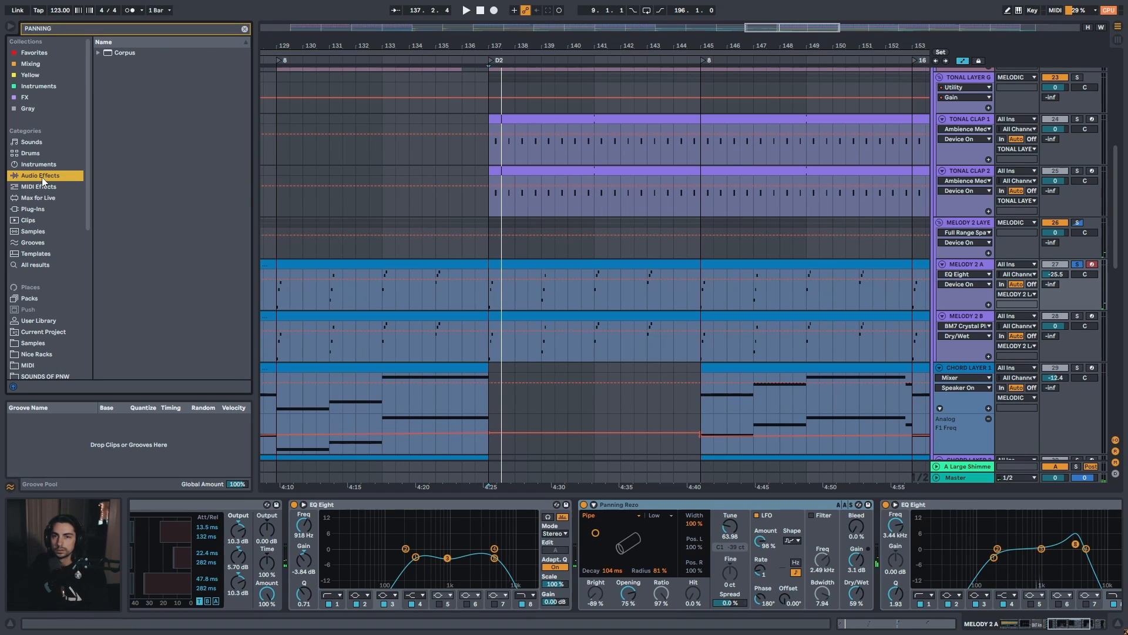
# Compare MELODY 2 A with Panning Rezo bypassed and re-enabled during playback from 137.1.1
pyautogui.click(630, 502)
pyautogui.click(583, 504)
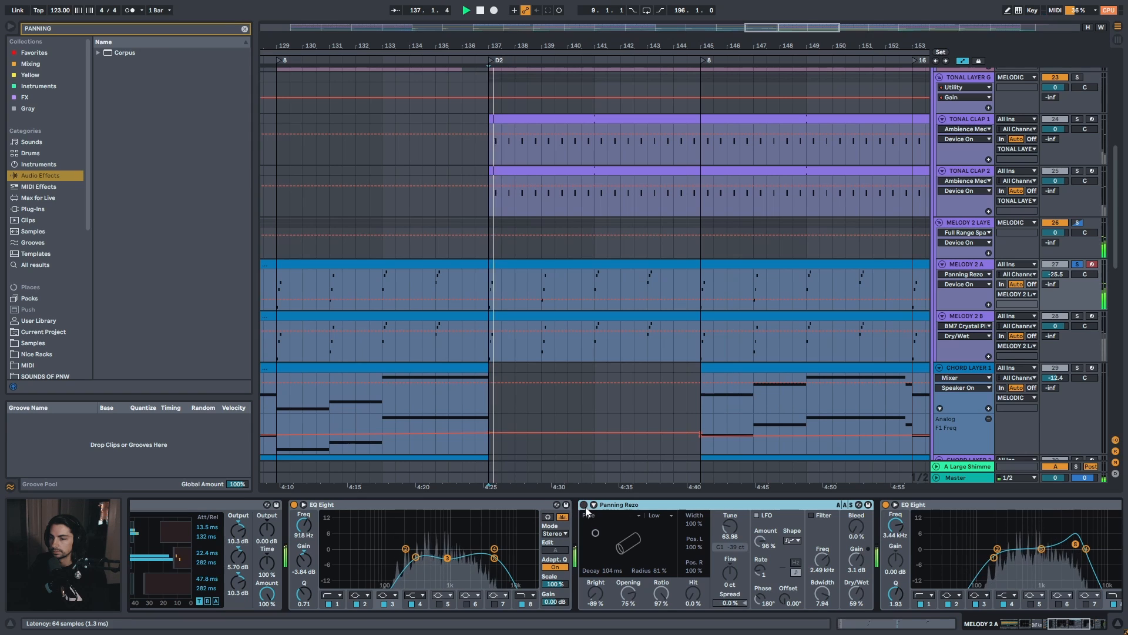
pyautogui.click(584, 505)
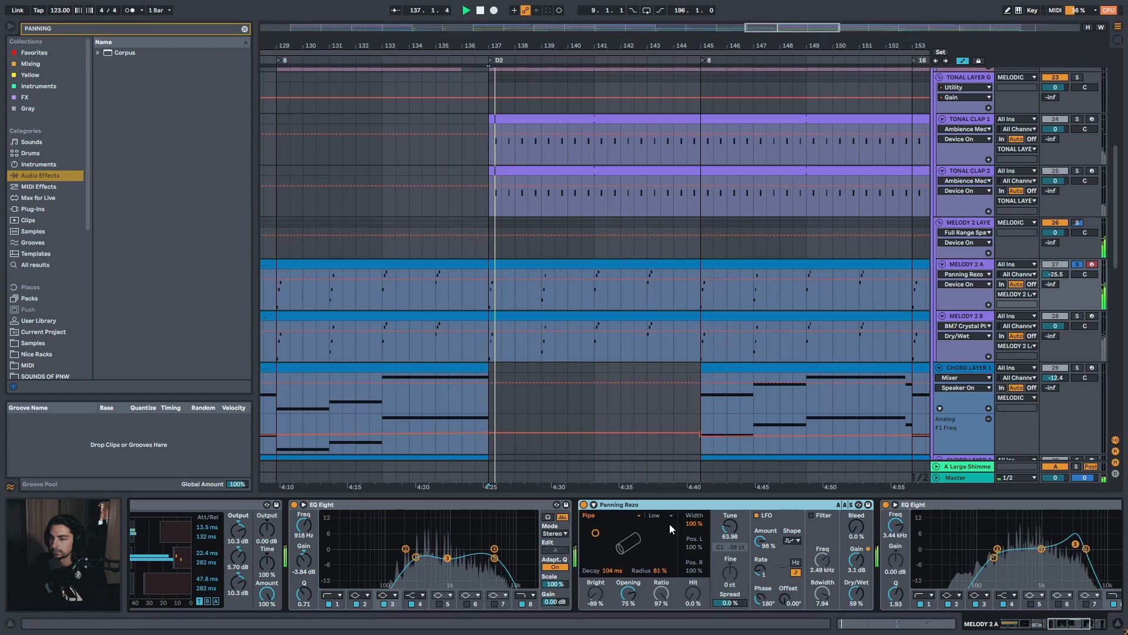
# Compare MELODY 2 A with the EQ Eight before Compressor Sidechain bypassed and re-enabled, replaying from 137.1.1
pyautogui.hscroll(5, 564, 512)
pyautogui.click(533, 505)
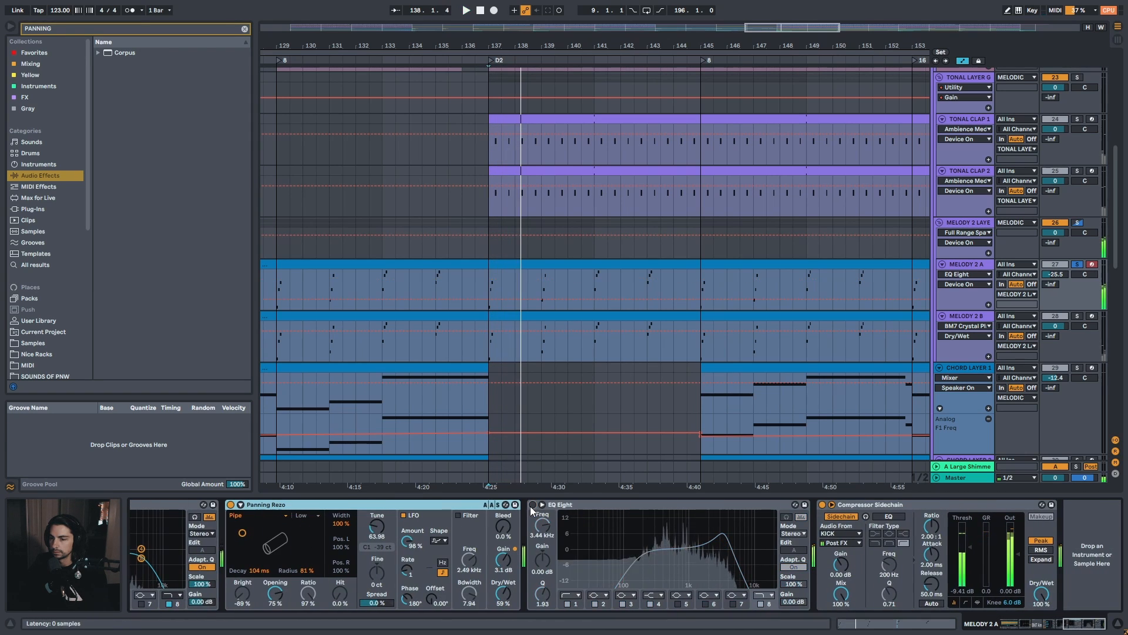
pyautogui.click(533, 505)
pyautogui.press('space')
pyautogui.press('space')
pyautogui.press('space')
pyautogui.press('space')
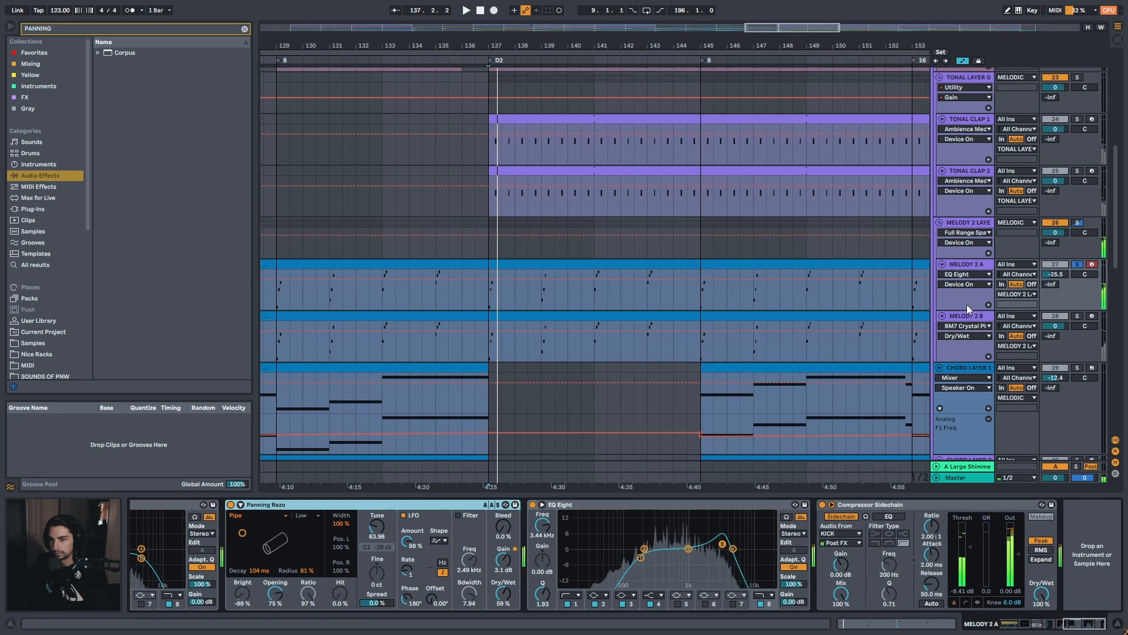
# Switch the solo from MELODY 2 A to MELODY 2 B and play it from 137.1.1
pyautogui.click(975, 320)
pyautogui.click(967, 265)
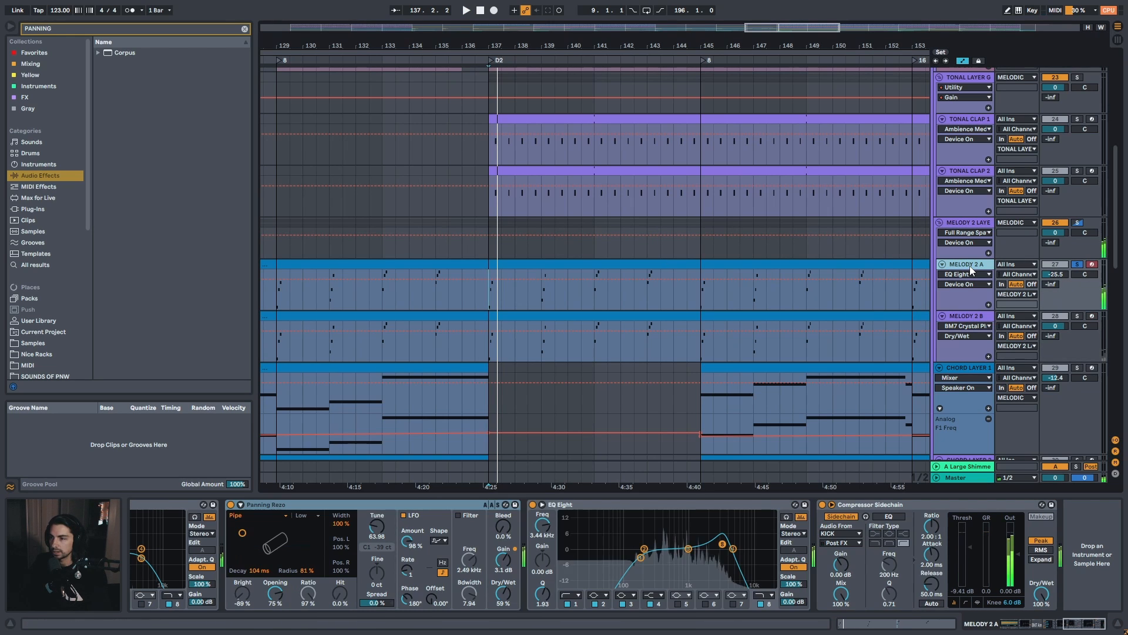
pyautogui.click(967, 321)
pyautogui.press('space')
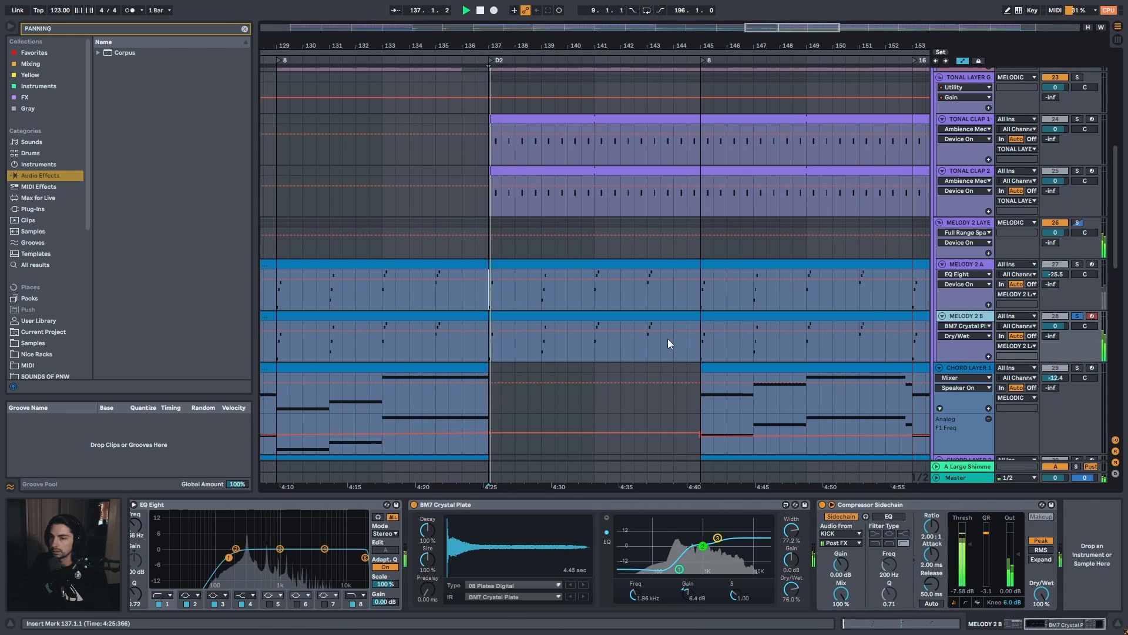
# Expand the Mouse Arp rack on MELODY 2 B to inspect its Drift synth, and collapse it again
pyautogui.click(190, 506)
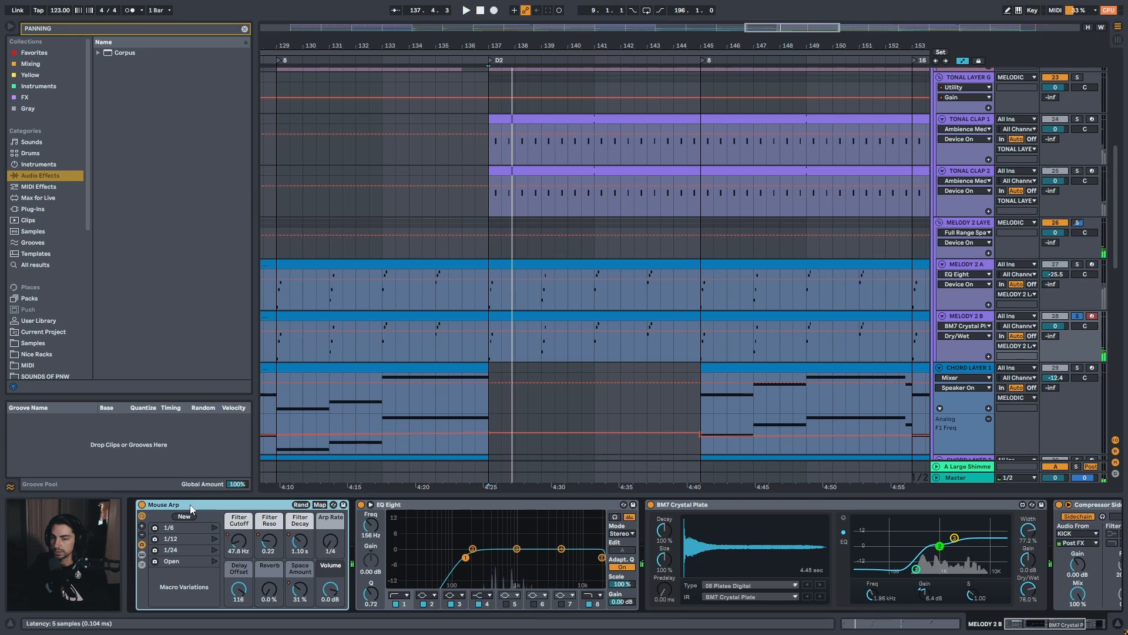
pyautogui.click(140, 555)
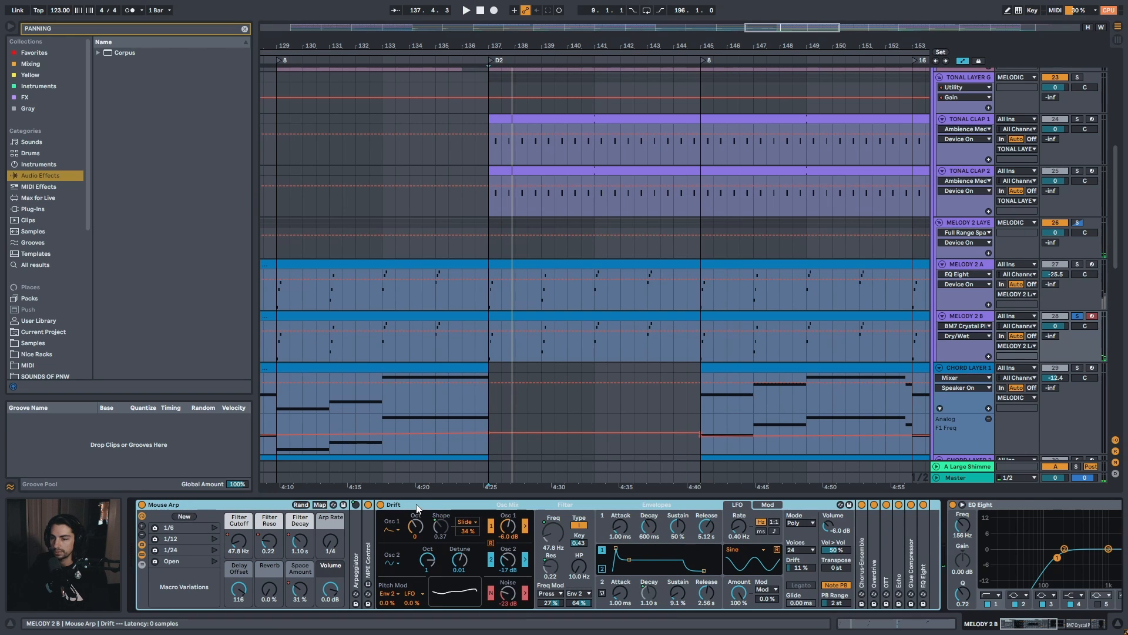
pyautogui.click(142, 555)
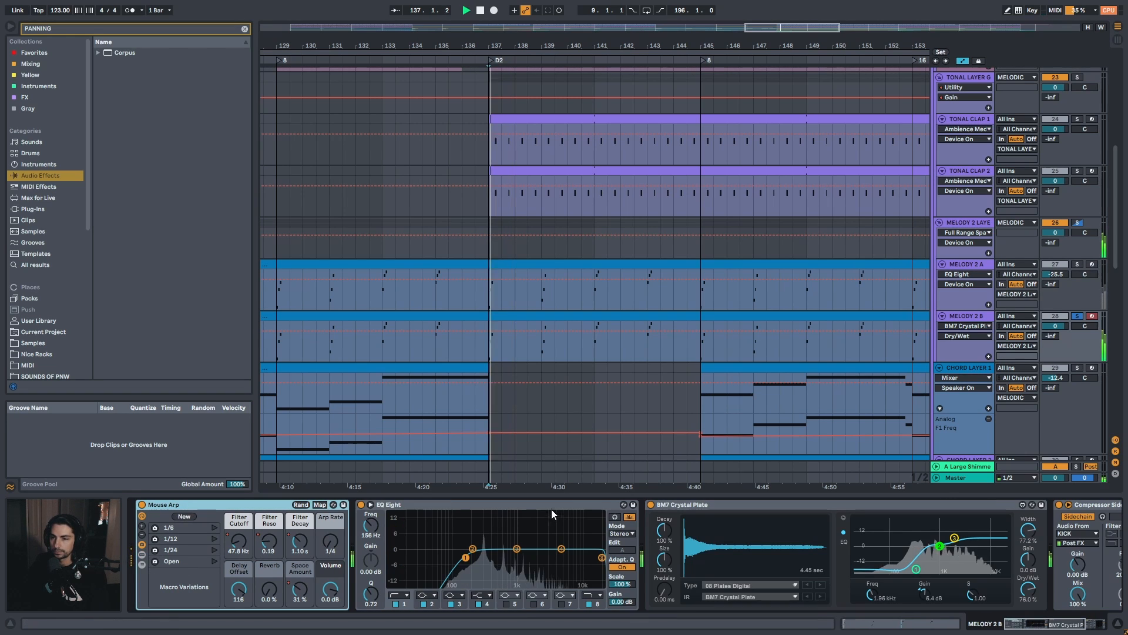
# Stop playback and review the effects after Drift inside the Mouse Arp rack, including Chorus-Ensemble, Overdrive and Echo
pyautogui.moveTo(1037, 624); pyautogui.dragTo(1045, 624)
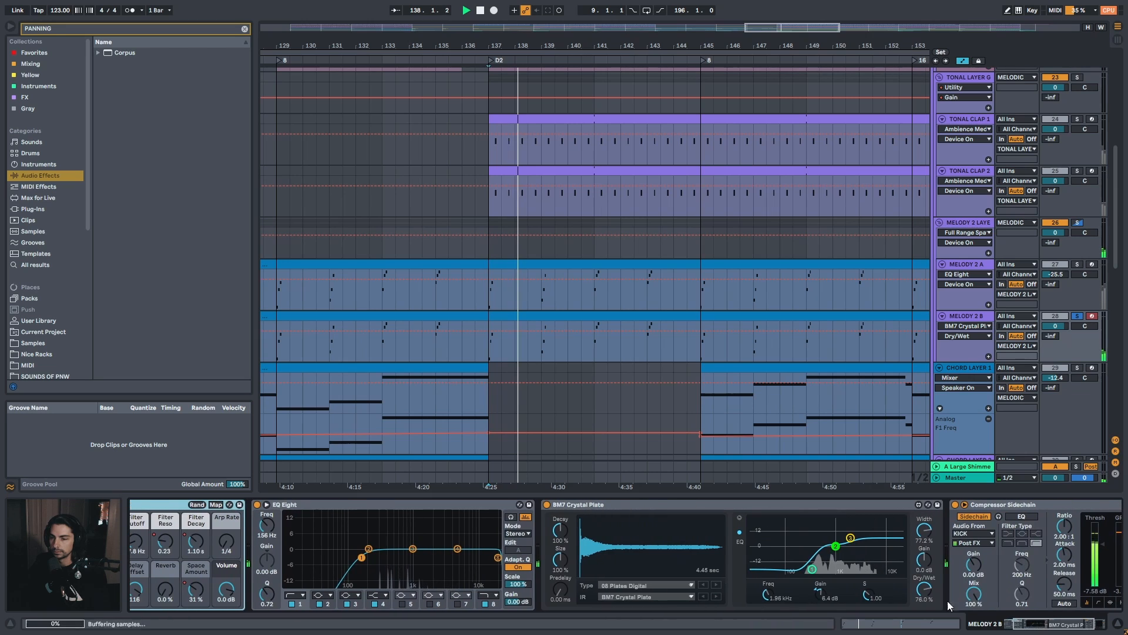
pyautogui.press('space')
pyautogui.hscroll(-5, 495, 524)
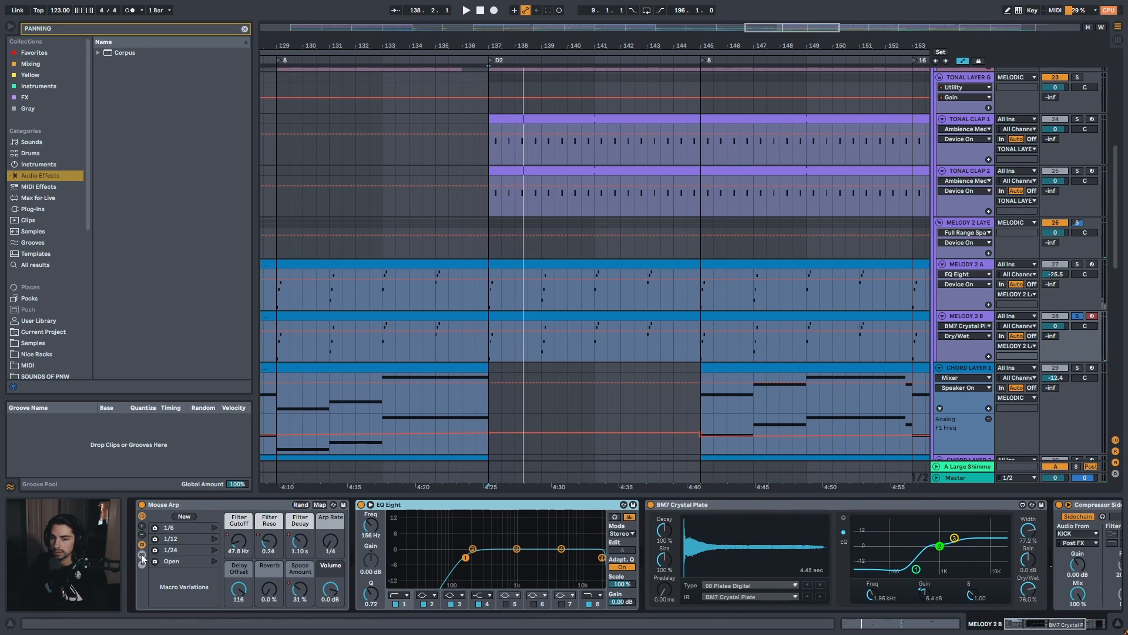
pyautogui.click(143, 556)
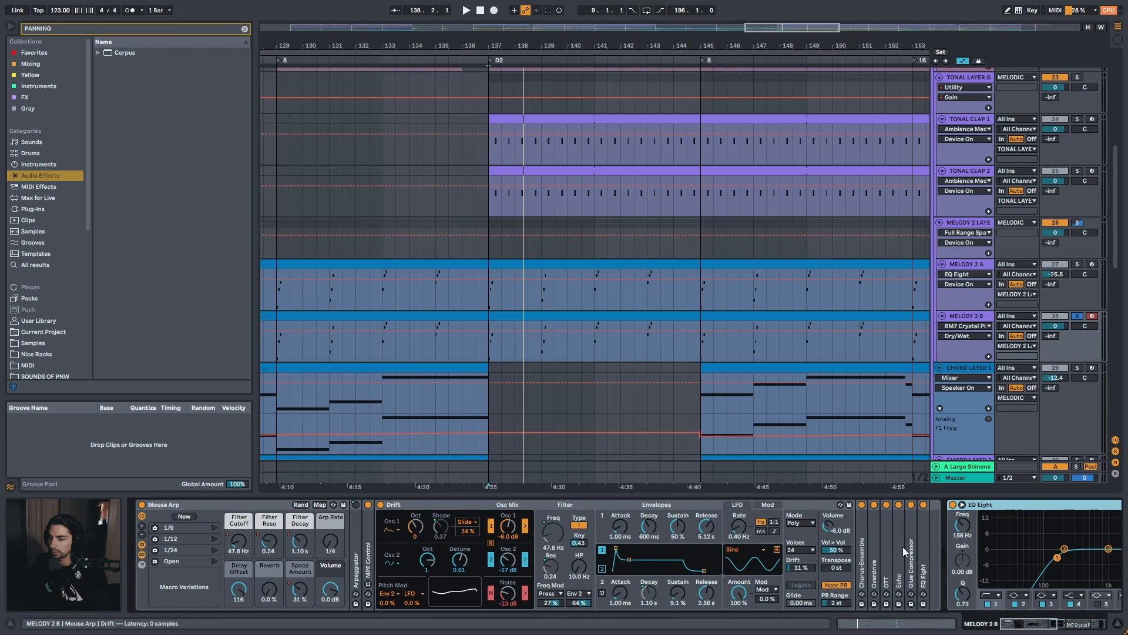
pyautogui.click(147, 555)
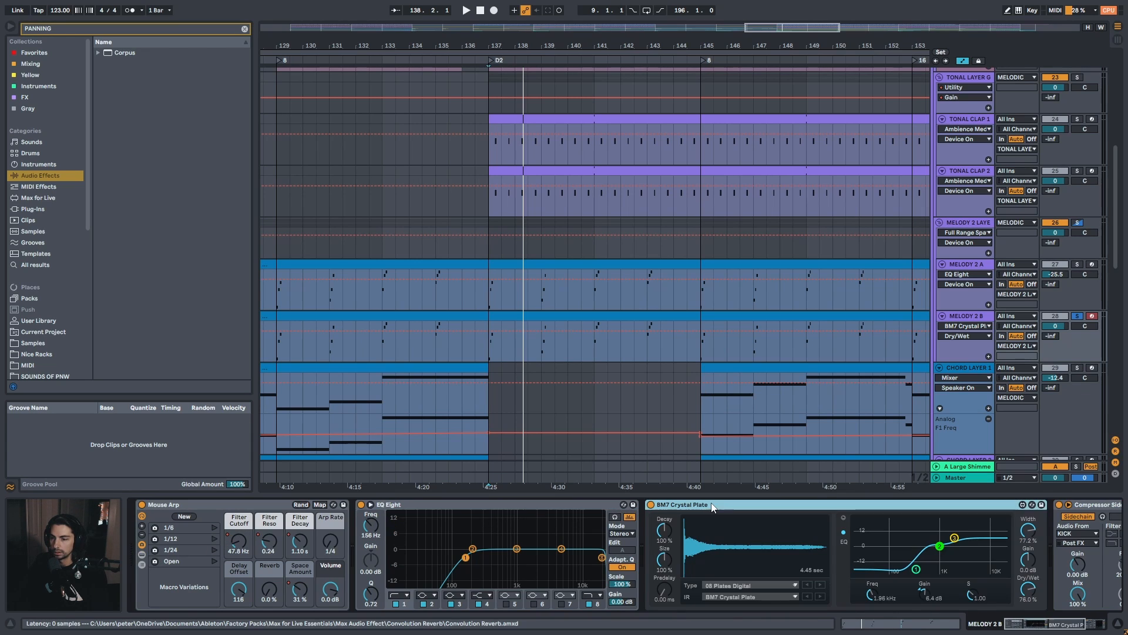
# Compare MELODY 2 B with BM7 Crystal Plate bypassed and re-enabled during playback, and examine its Compressor Sidechain
pyautogui.press('space')
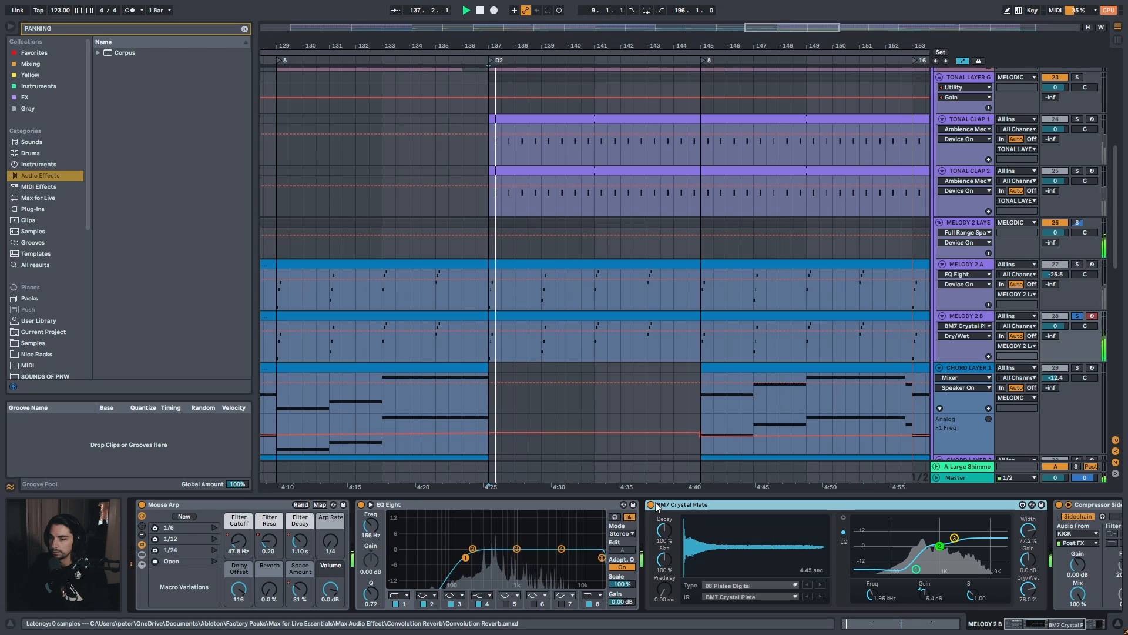
pyautogui.click(650, 504)
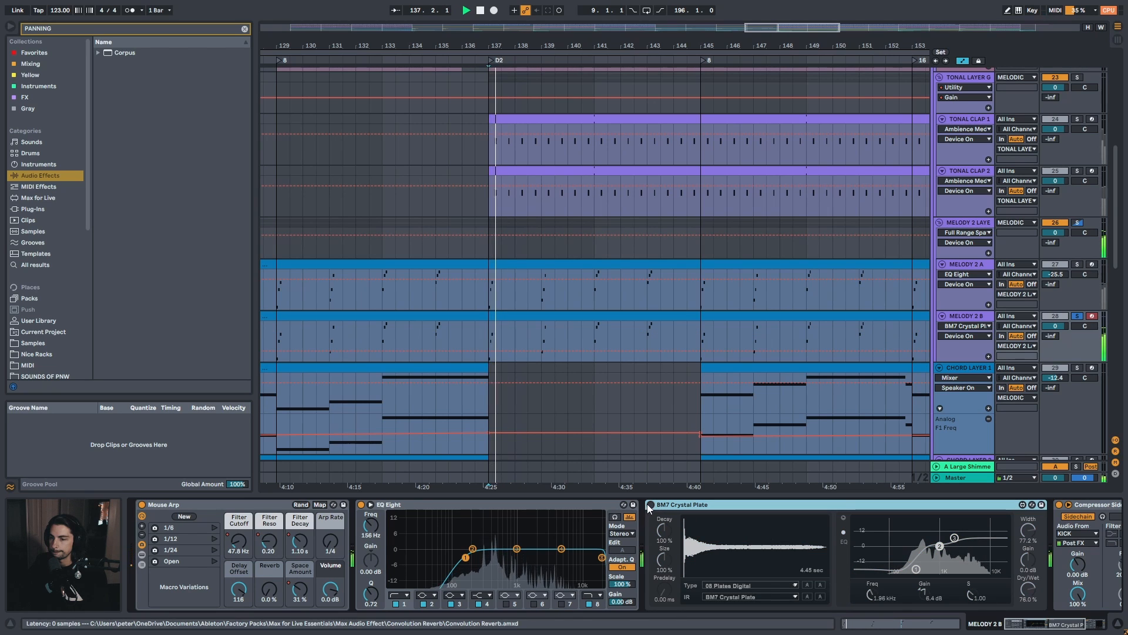
pyautogui.click(650, 505)
pyautogui.click(1069, 627)
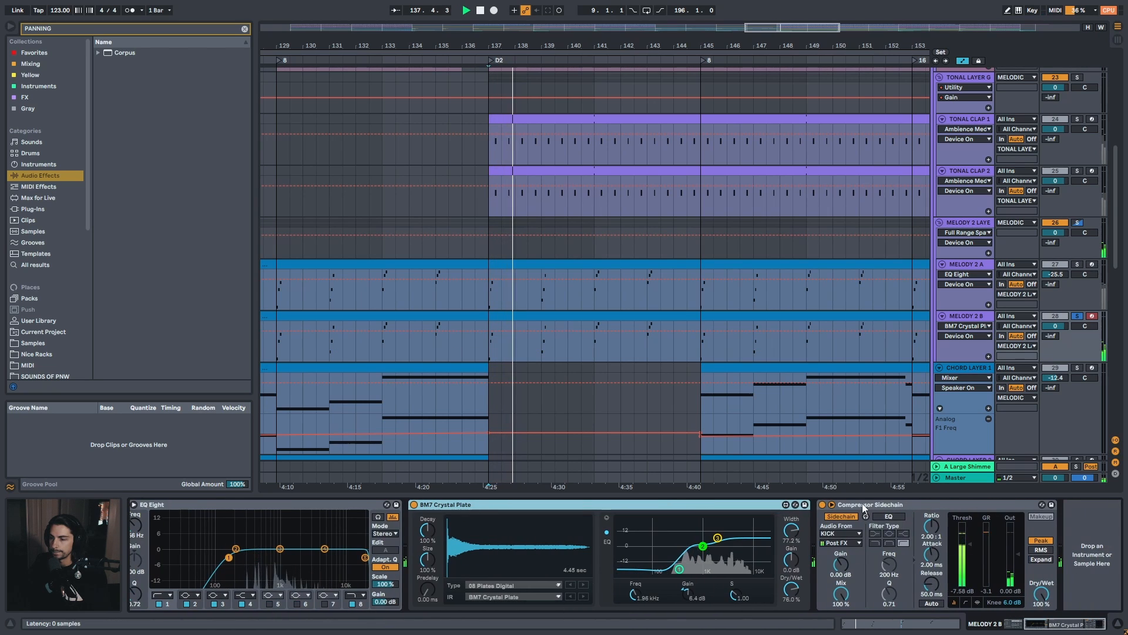
pyautogui.click(967, 548)
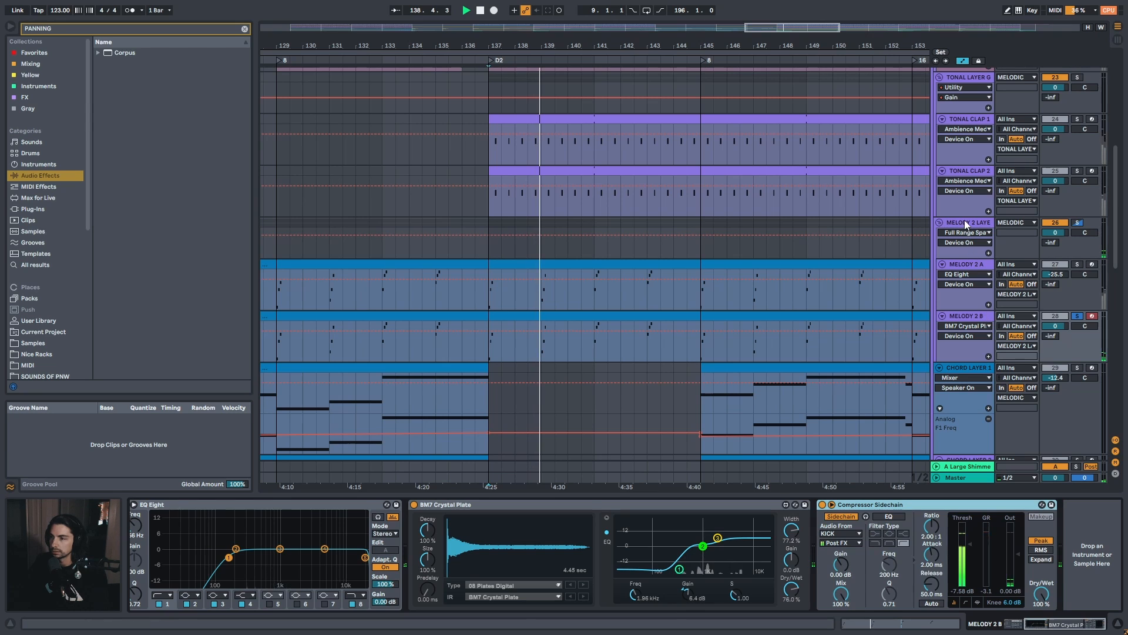
# Play the soloed MELODY 2 LAYER group from 137.1.1 and select the Full Range Spatial chain in its Audio Effect Rack
pyautogui.click(934, 246)
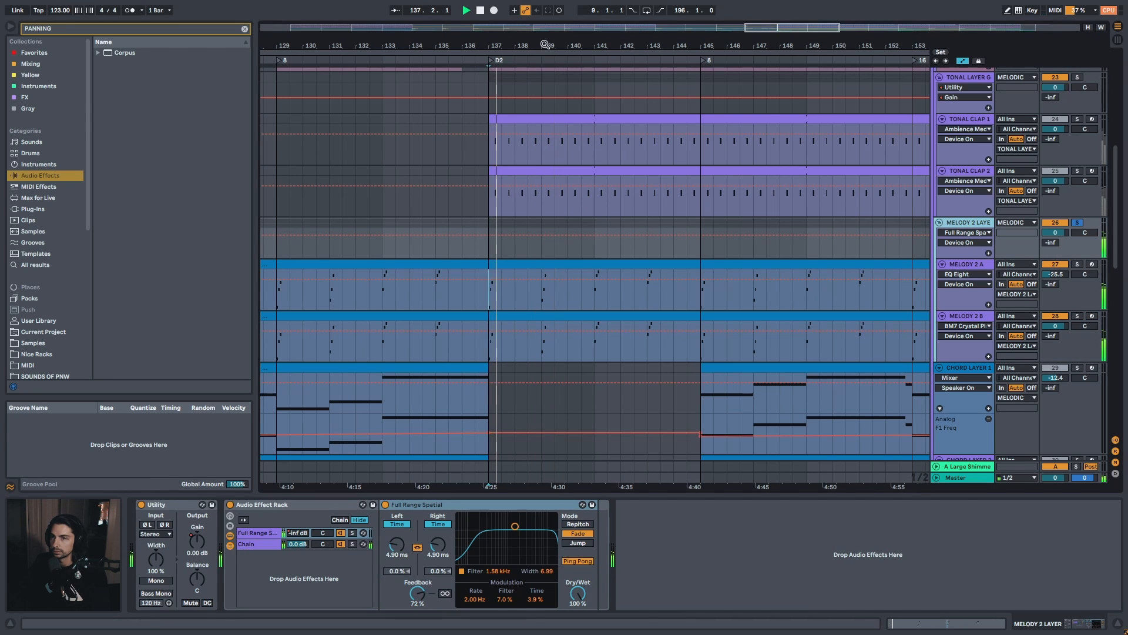
pyautogui.click(262, 505)
pyautogui.click(258, 533)
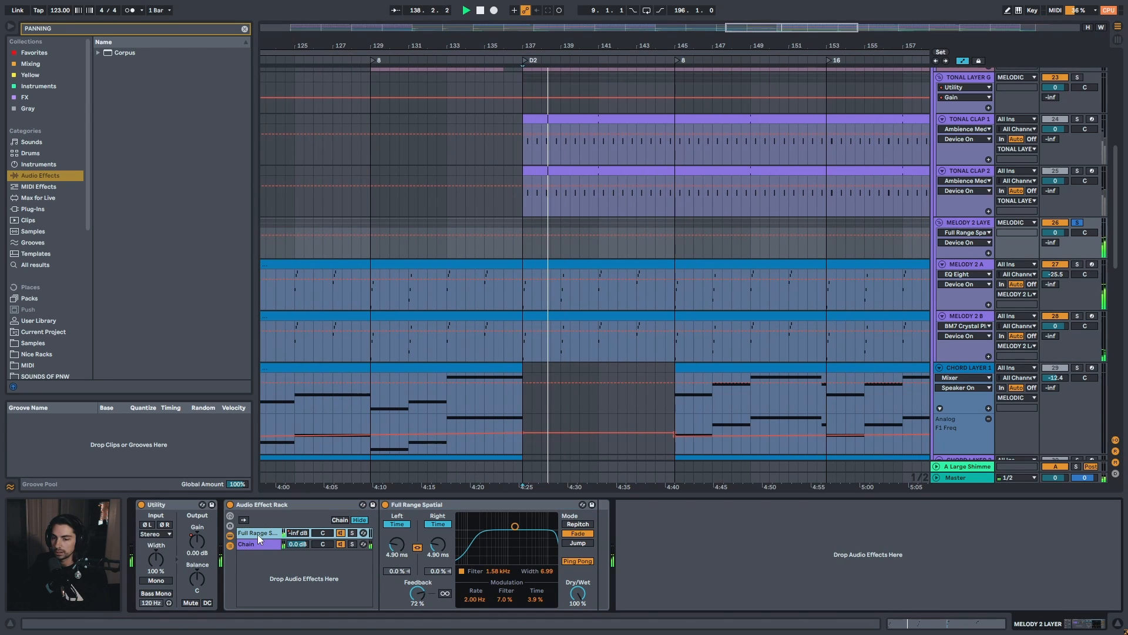
# Zoom out the arrangement and show the Full Range Spatial chain's Mixer Chain Volume automation on MELODY 2 LAYER
pyautogui.moveTo(569, 44); pyautogui.dragTo(608, 12)
pyautogui.click(967, 233)
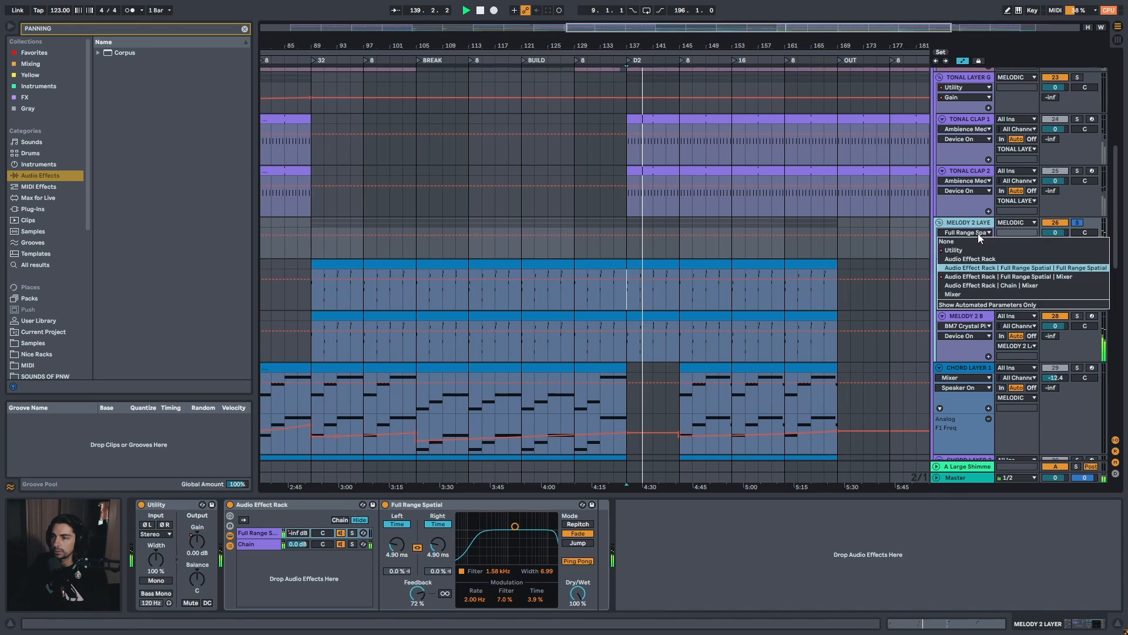
pyautogui.click(971, 277)
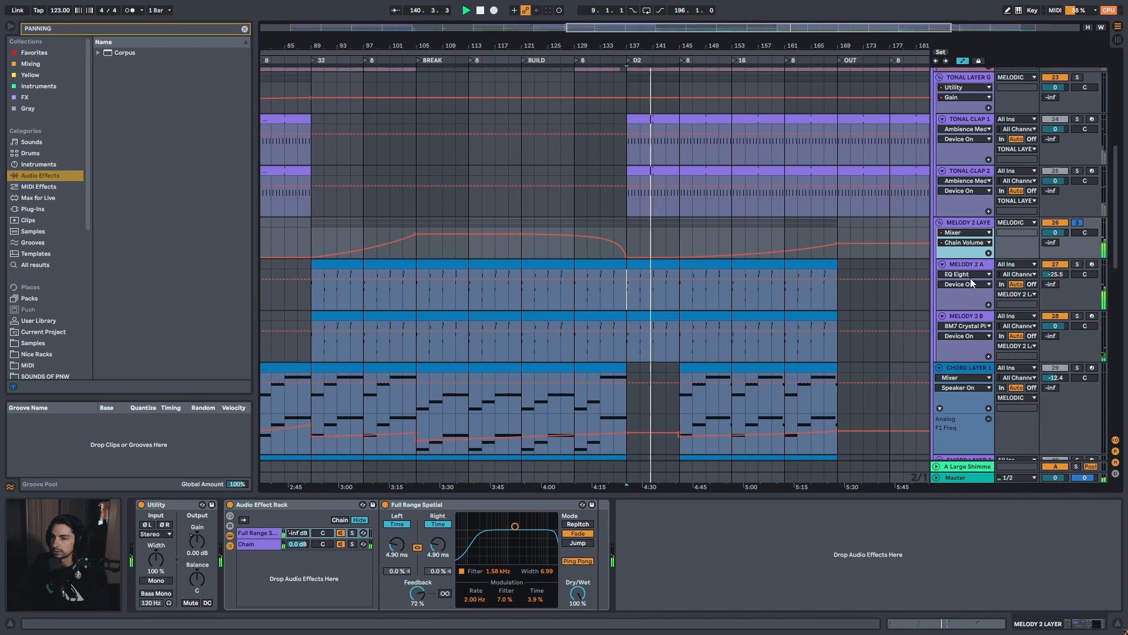
# Play the break from 105.1.1 with the MELODY 2 LAYER group unsoloed
pyautogui.click(422, 251)
pyautogui.press('space')
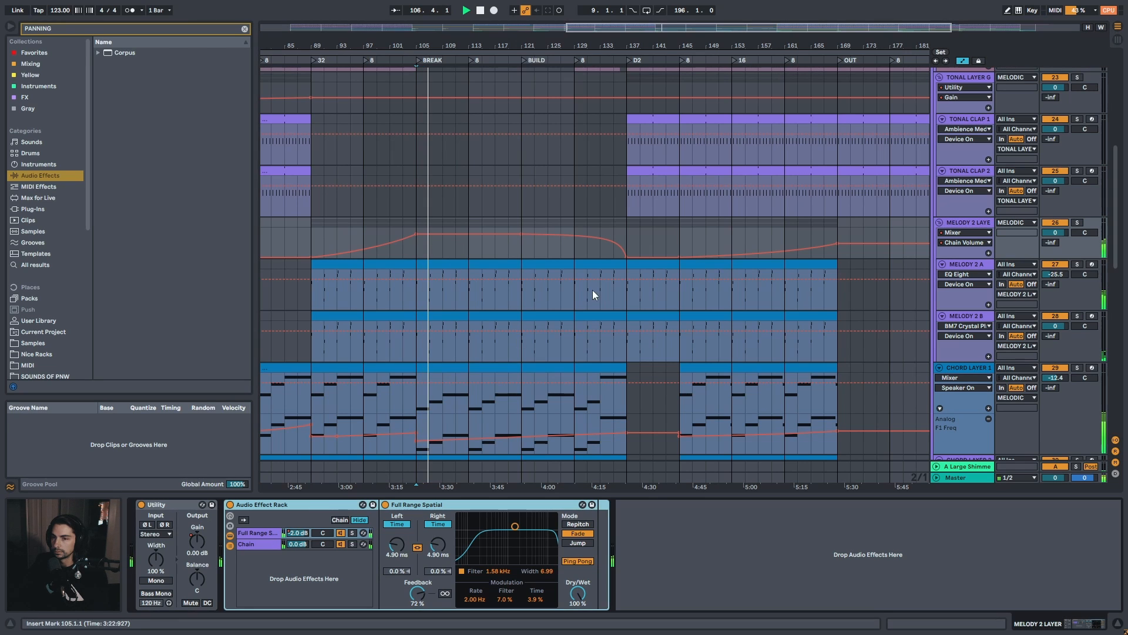
pyautogui.keyDown('ctrl'); pyautogui.scroll(-2, 591, 294); pyautogui.keyUp('ctrl')
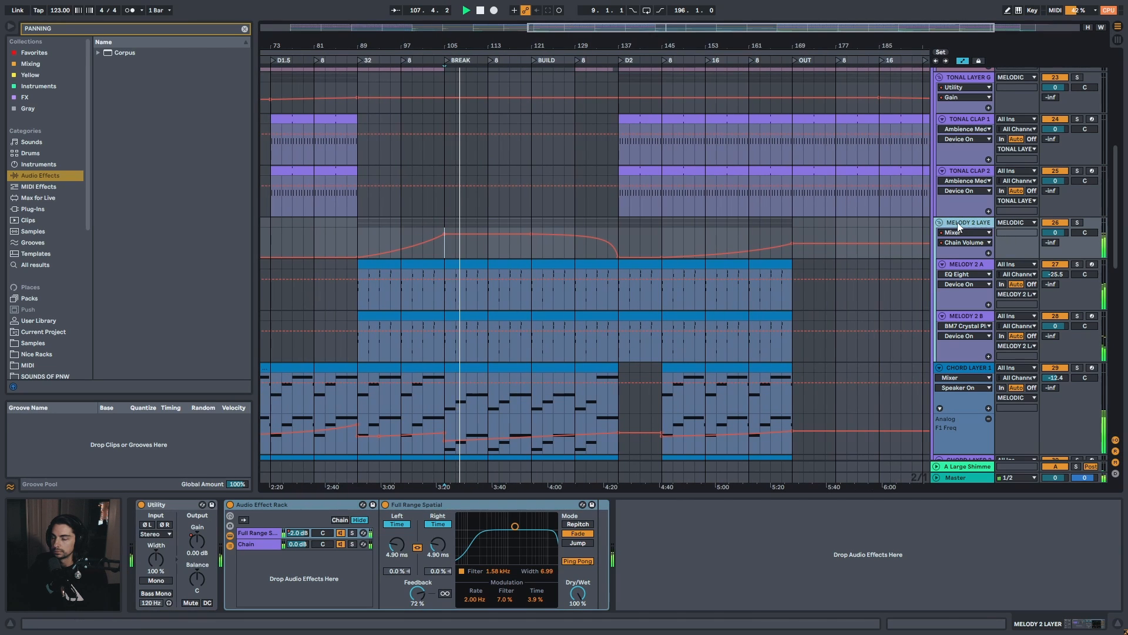
# Solo the MELODY 2 LAYER group again and play it from the second drop at 137.1.1
pyautogui.click(623, 238)
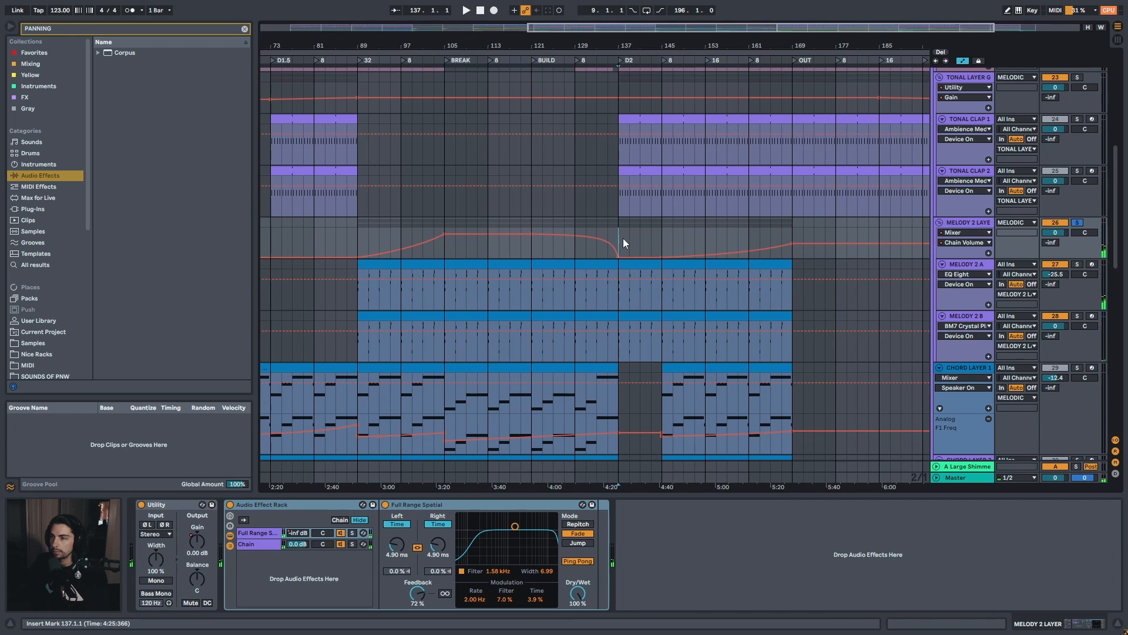
pyautogui.press('space')
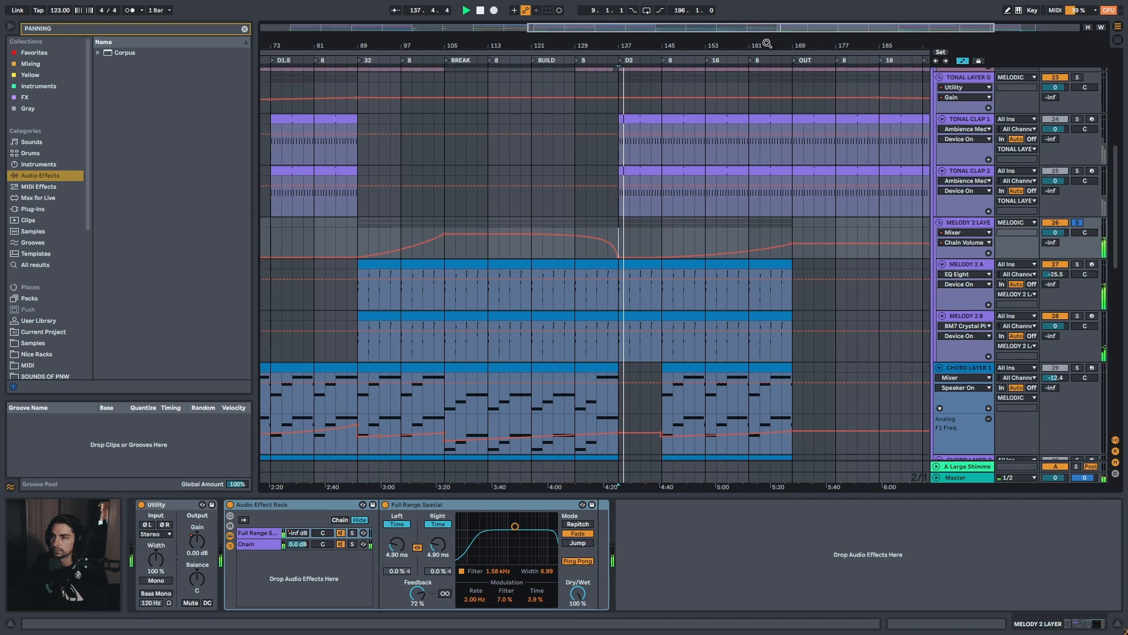
# Solo the CHORD LAYER 1 track and play it from the start of the first drop at 57.1.1
pyautogui.moveTo(768, 43)
pyautogui.mouseDown()
pyautogui.moveTo(739, 27)
pyautogui.moveTo(758, 18)
pyautogui.moveTo(769, 47)
pyautogui.mouseUp()
pyautogui.scroll(-3, 867, 340)
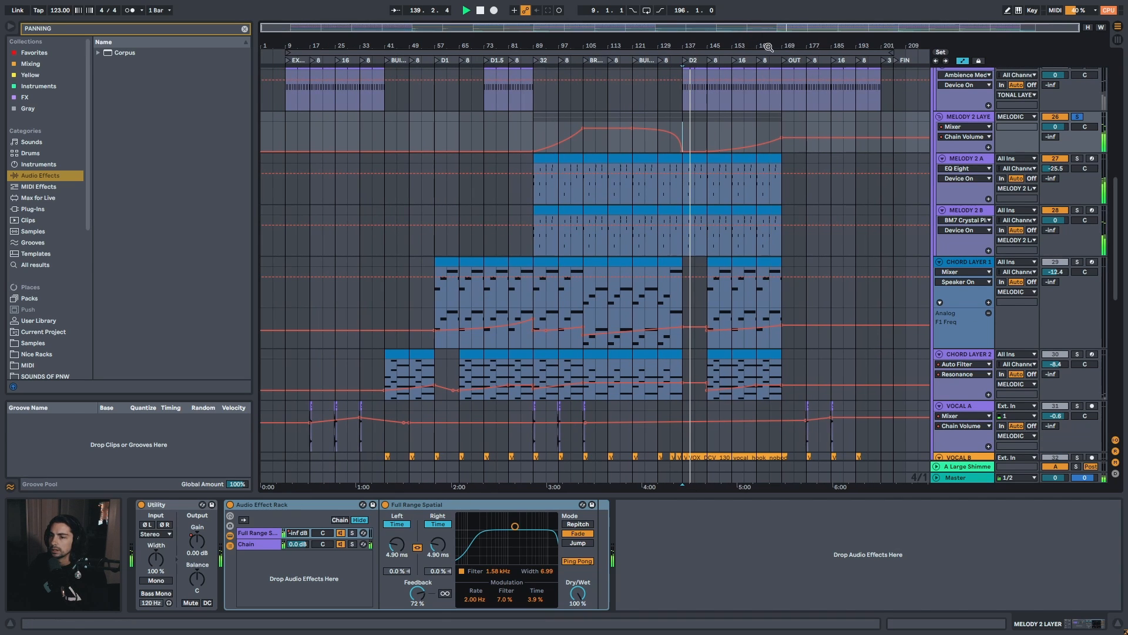
pyautogui.click(976, 265)
pyautogui.press('s')
pyautogui.click(451, 261)
pyautogui.press('space')
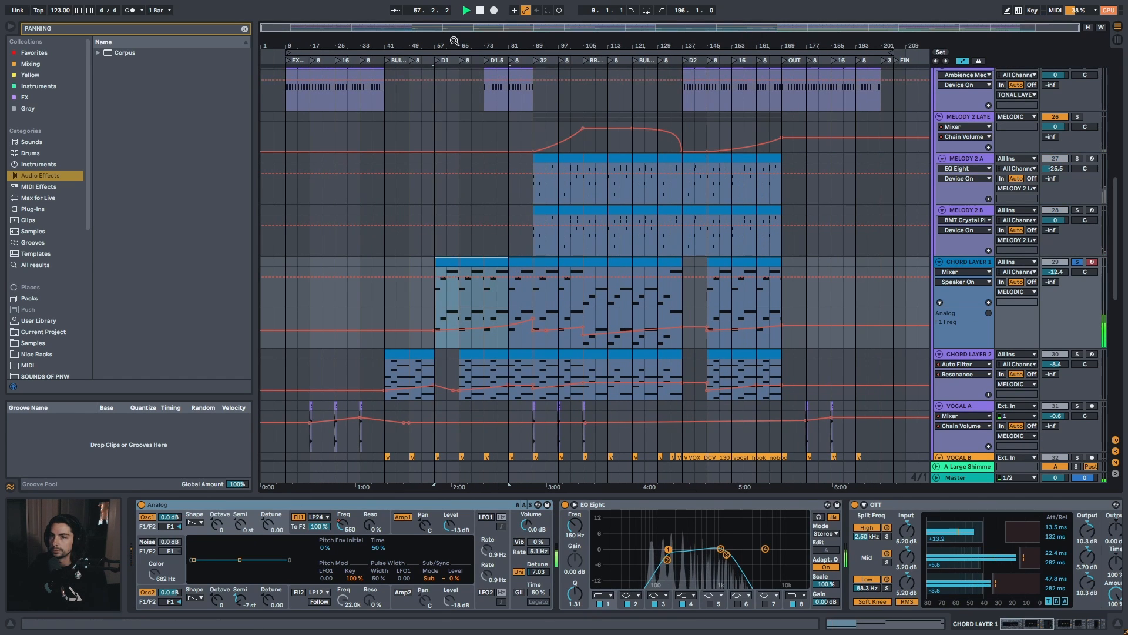
# Play the soloed CHORD LAYER 1 track from 81.1.1
pyautogui.moveTo(454, 41); pyautogui.dragTo(455, 96)
pyautogui.click(574, 296)
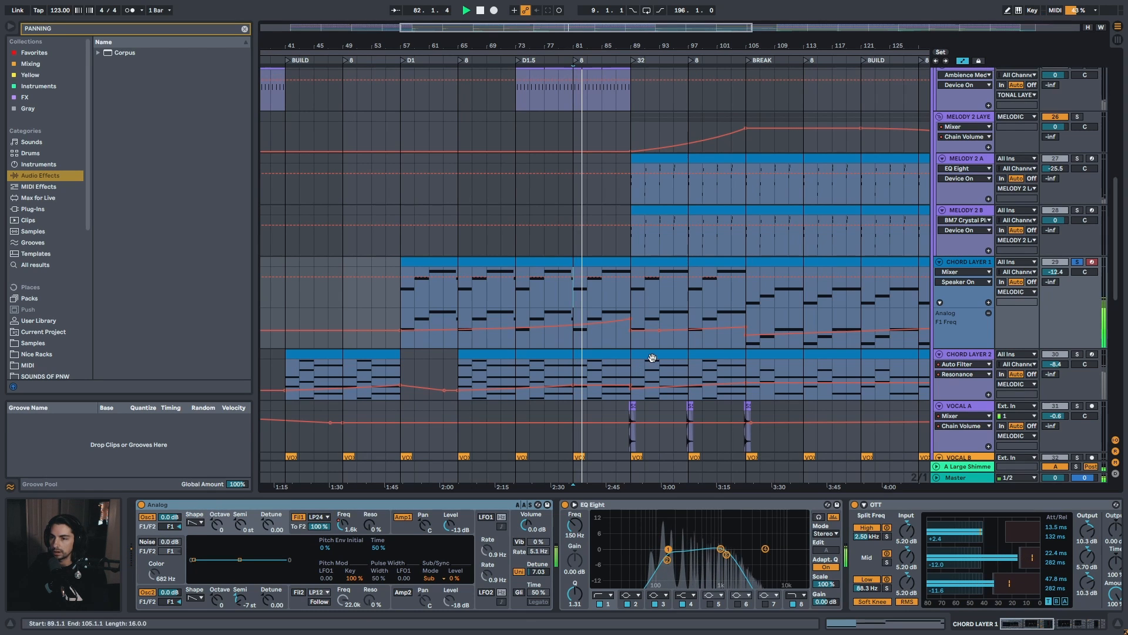
pyautogui.moveTo(586, 42); pyautogui.dragTo(586, 94)
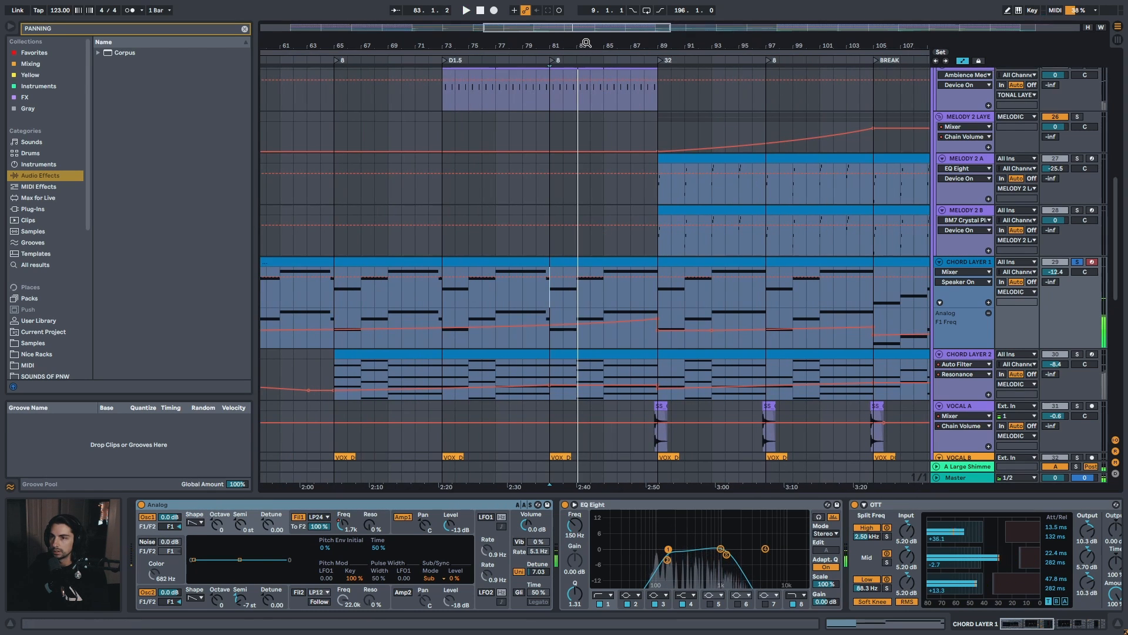
pyautogui.moveTo(587, 43); pyautogui.dragTo(512, 110)
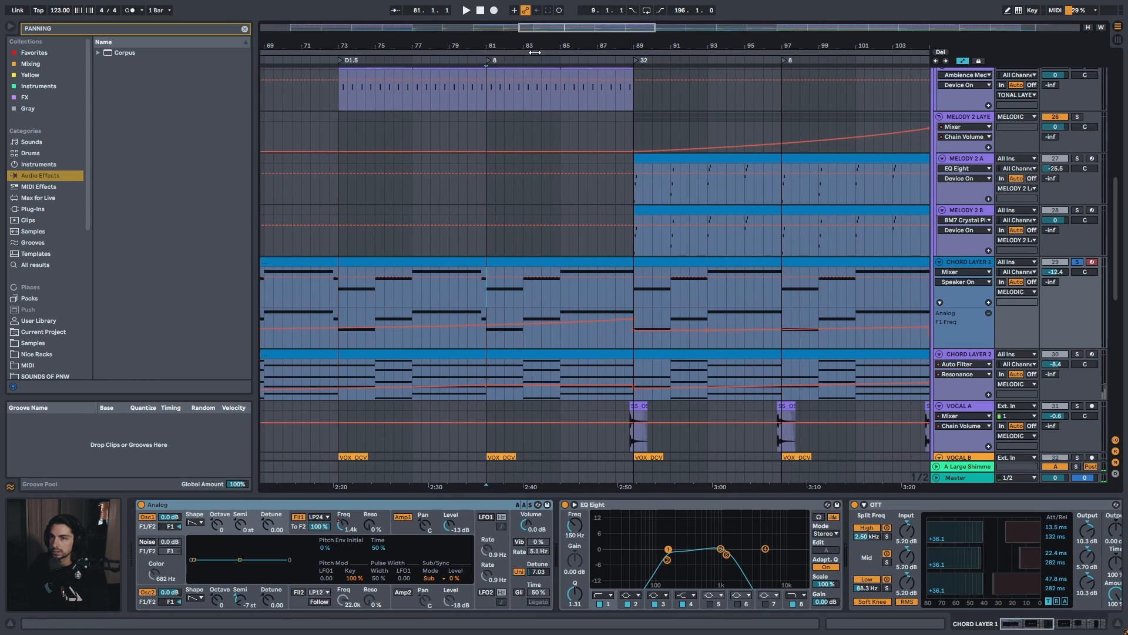
pyautogui.moveTo(534, 52)
pyautogui.mouseDown()
pyautogui.moveTo(506, 53)
pyautogui.moveTo(522, 43)
pyautogui.mouseUp()
pyautogui.press('space')
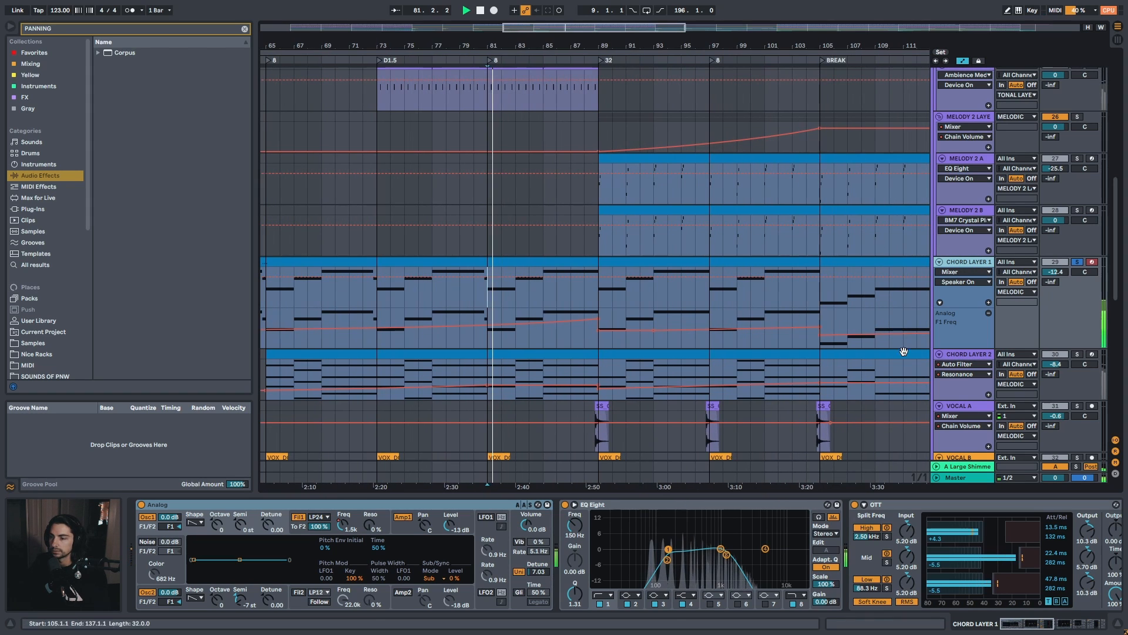
# Examine the rest of CHORD LAYER 1's device chain, from the second EQ Eight through Utility, during playback, and stop
pyautogui.moveTo(1033, 625); pyautogui.dragTo(1083, 630)
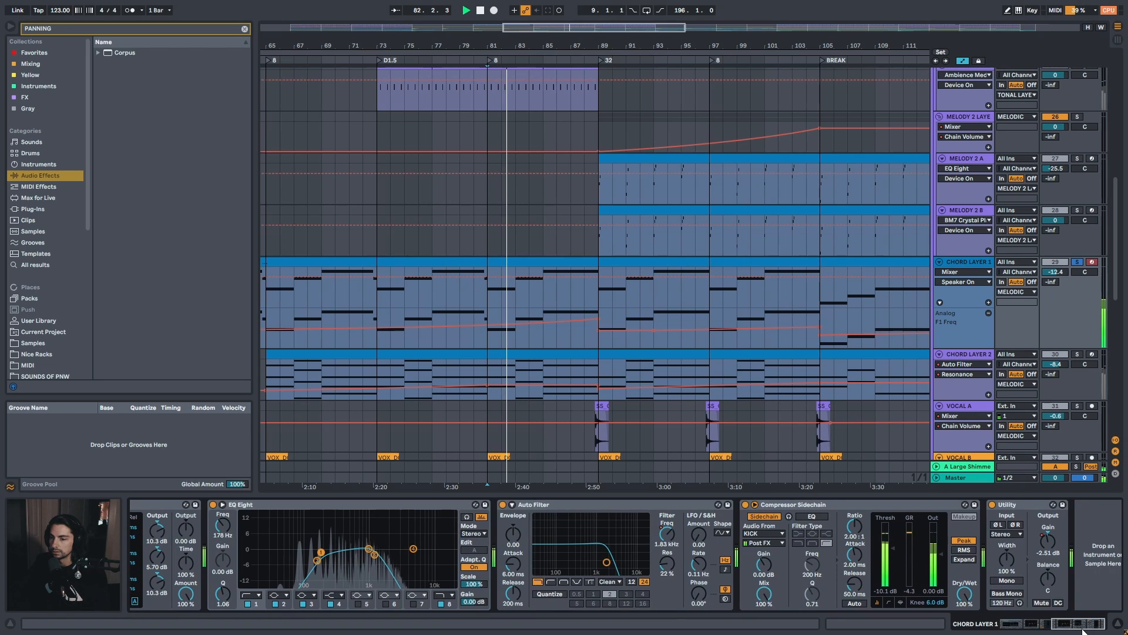
pyautogui.moveTo(567, 47); pyautogui.dragTo(582, 34)
pyautogui.press('space')
# Compare CHORD LAYER 1 from 81.1.1 with its effects from the first EQ Eight through Utility bypassed and then reactivated
pyautogui.moveTo(1079, 624)
pyautogui.mouseDown()
pyautogui.moveTo(1013, 633)
pyautogui.moveTo(1098, 623)
pyautogui.mouseUp()
pyautogui.click(709, 508)
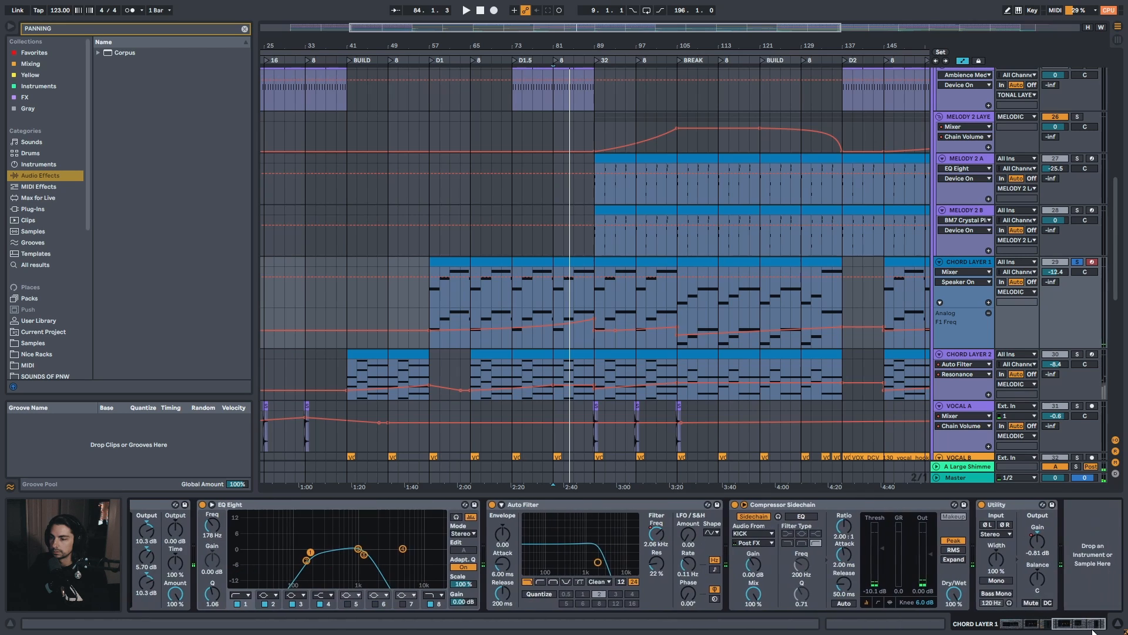
pyautogui.keyDown('shift'); pyautogui.click(996, 506); pyautogui.keyUp('shift')
pyautogui.click(980, 505)
pyautogui.press('space')
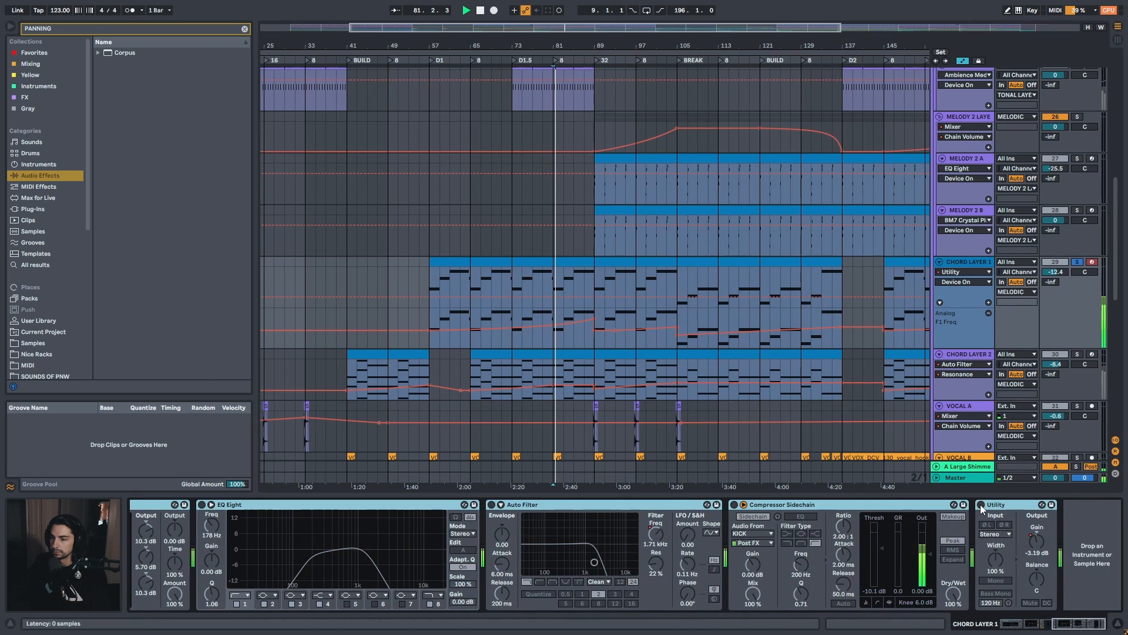
pyautogui.moveTo(1064, 624); pyautogui.dragTo(1025, 627)
pyautogui.click(950, 506)
pyautogui.press('space')
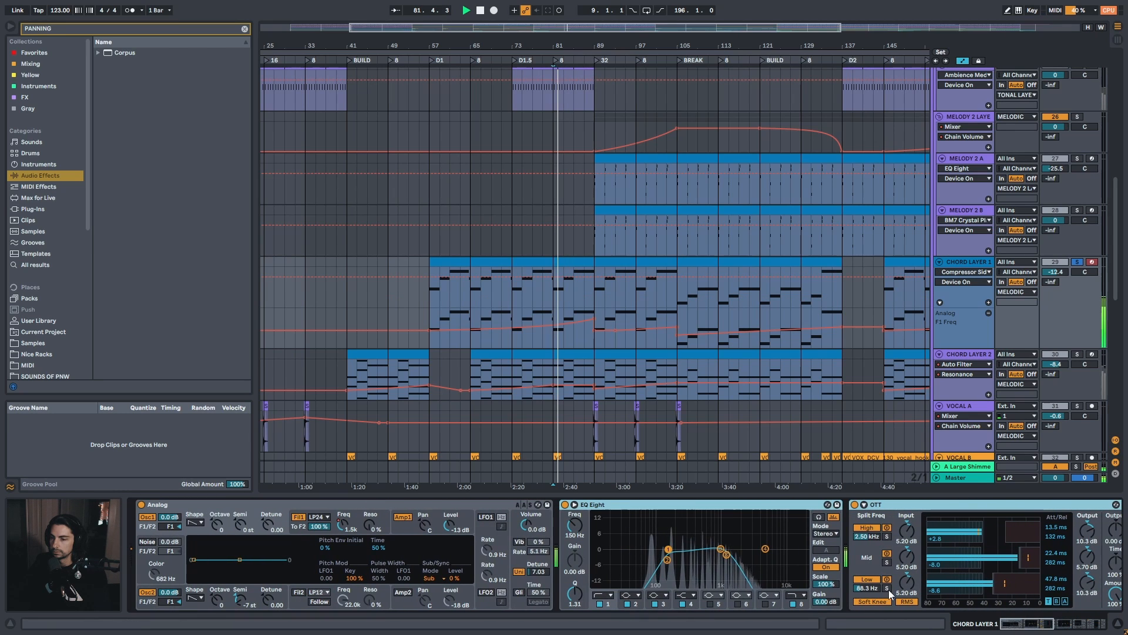
# Examine CHORD LAYER 1's EQ Eight, OTT and following devices while the track plays
pyautogui.hscroll(5, 675, 512)
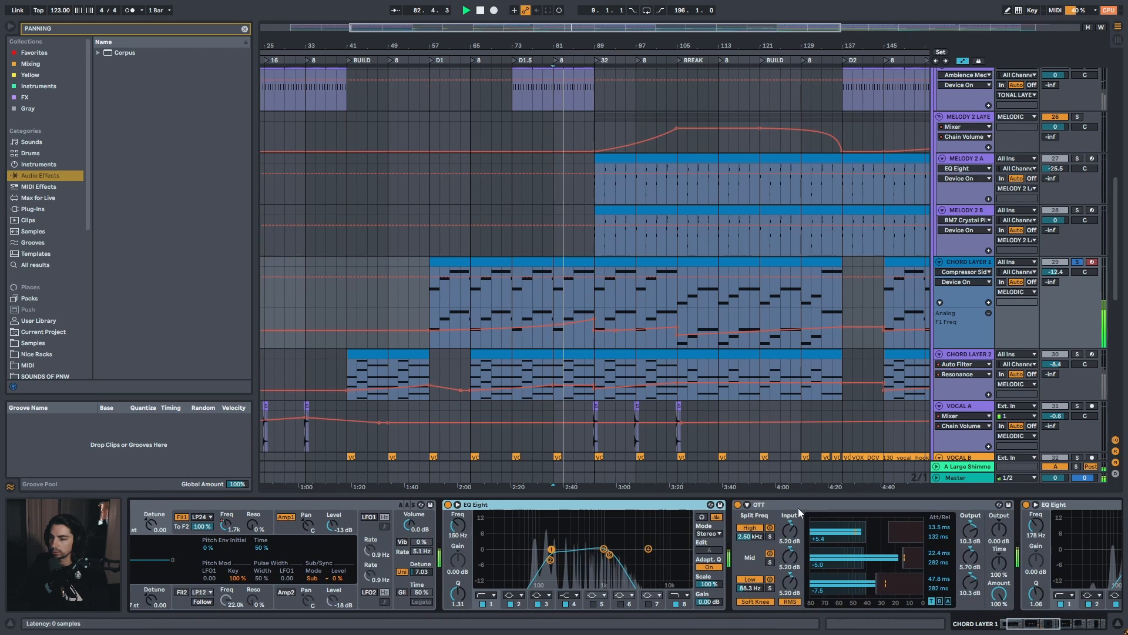
pyautogui.click(809, 508)
pyautogui.click(1038, 627)
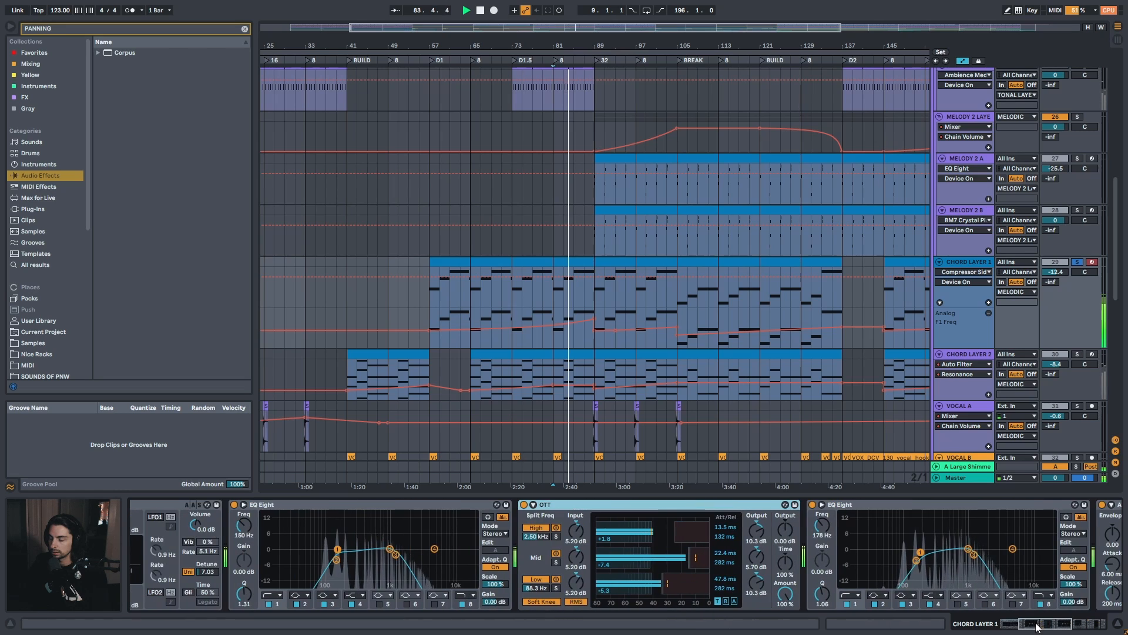
pyautogui.moveTo(1037, 627); pyautogui.dragTo(1080, 626)
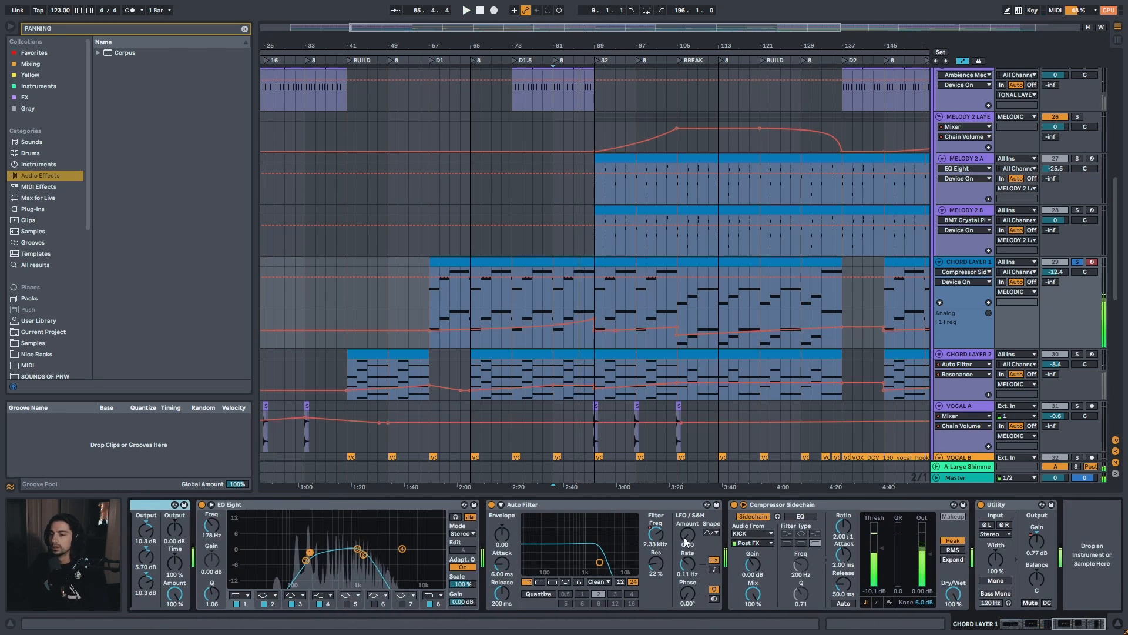
# Show the Auto Filter Frequency automation and the Utility Gain automation on CHORD LAYER 1
pyautogui.click(655, 536)
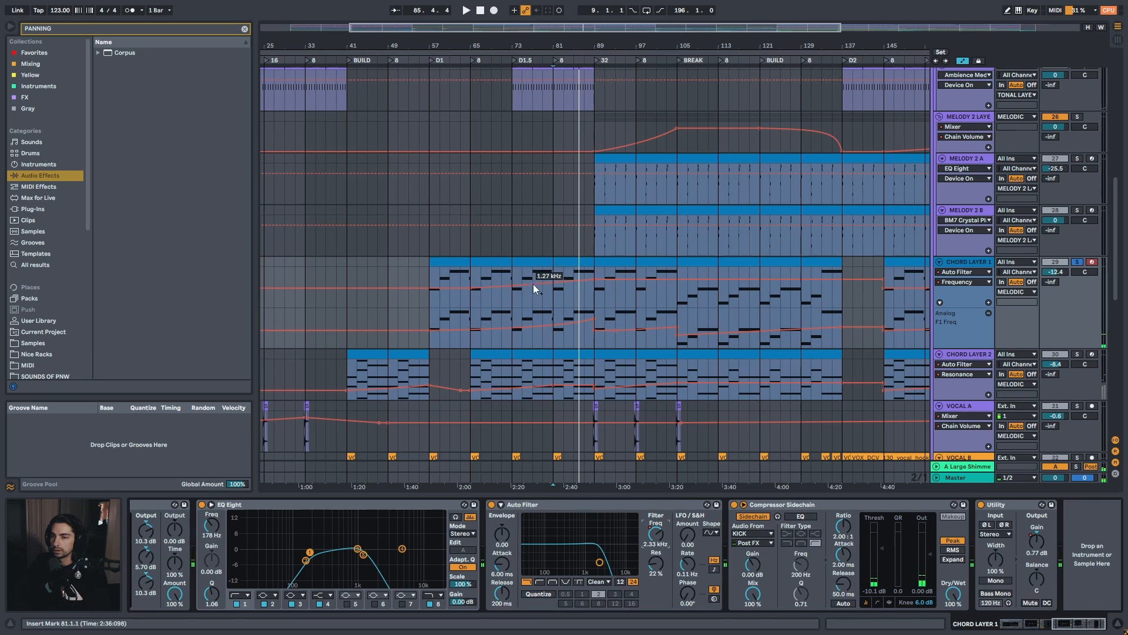
pyautogui.moveTo(596, 46); pyautogui.dragTo(549, 29)
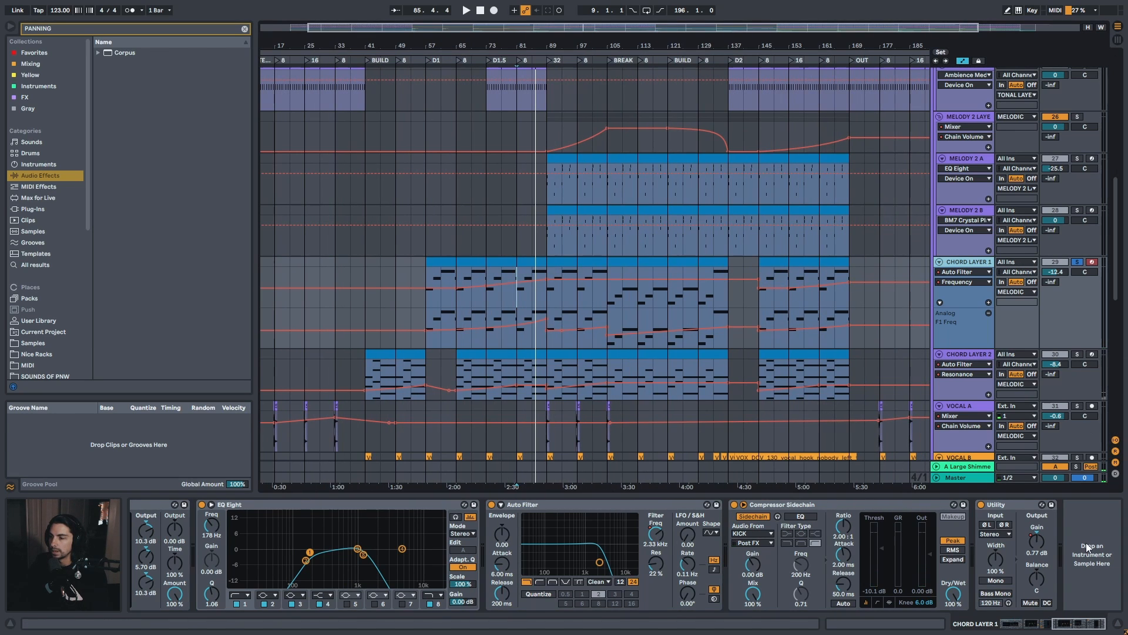
pyautogui.click(1046, 543)
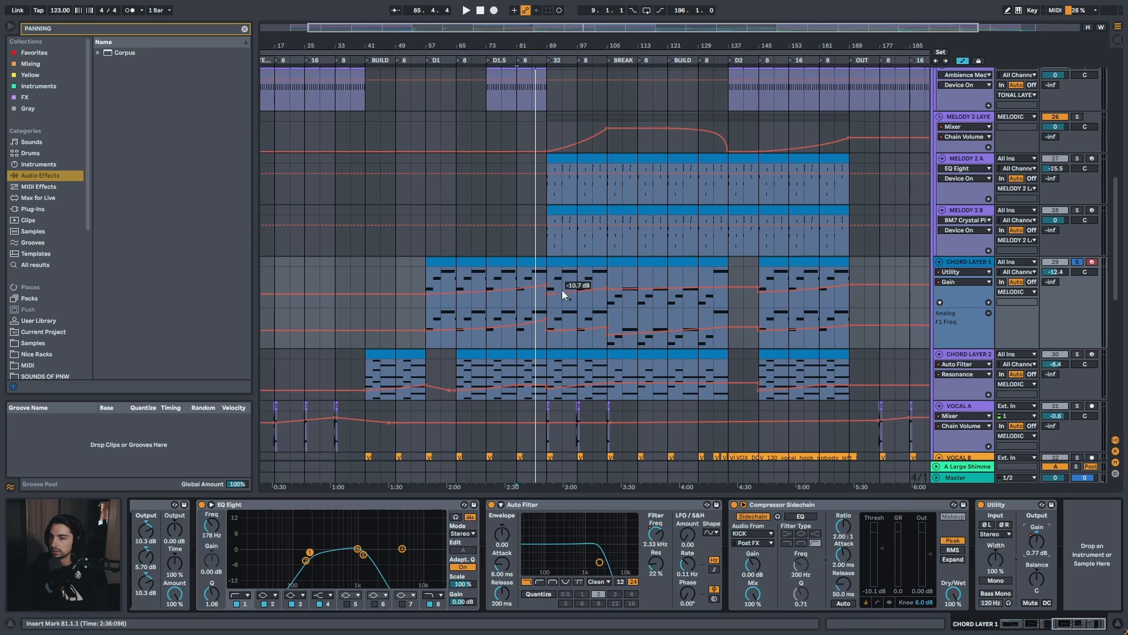
# Solo the CHORD LAYER 2 track and play its clip from 65.1.1
pyautogui.scroll(-3, 1117, 279)
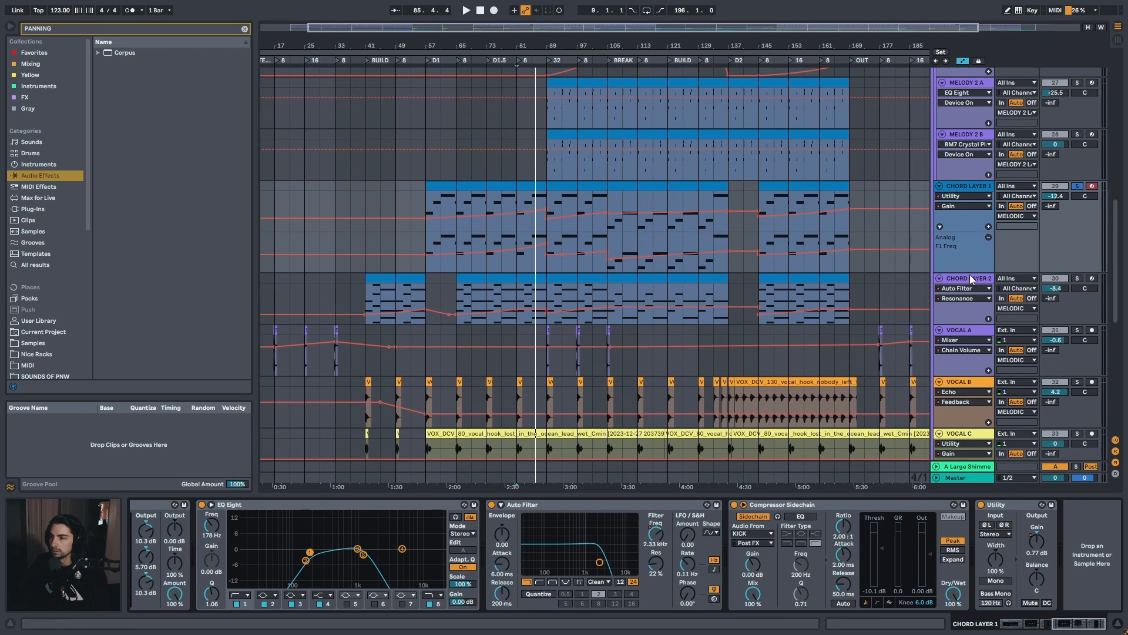
pyautogui.click(974, 285)
pyautogui.click(474, 280)
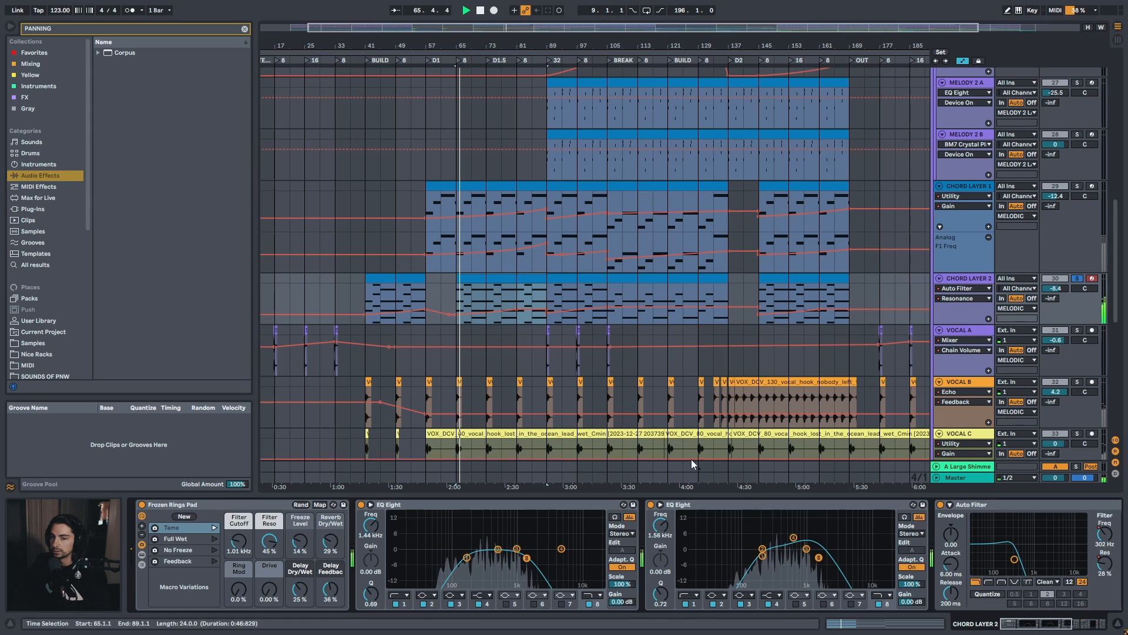
pyautogui.moveTo(462, 41); pyautogui.dragTo(475, 38)
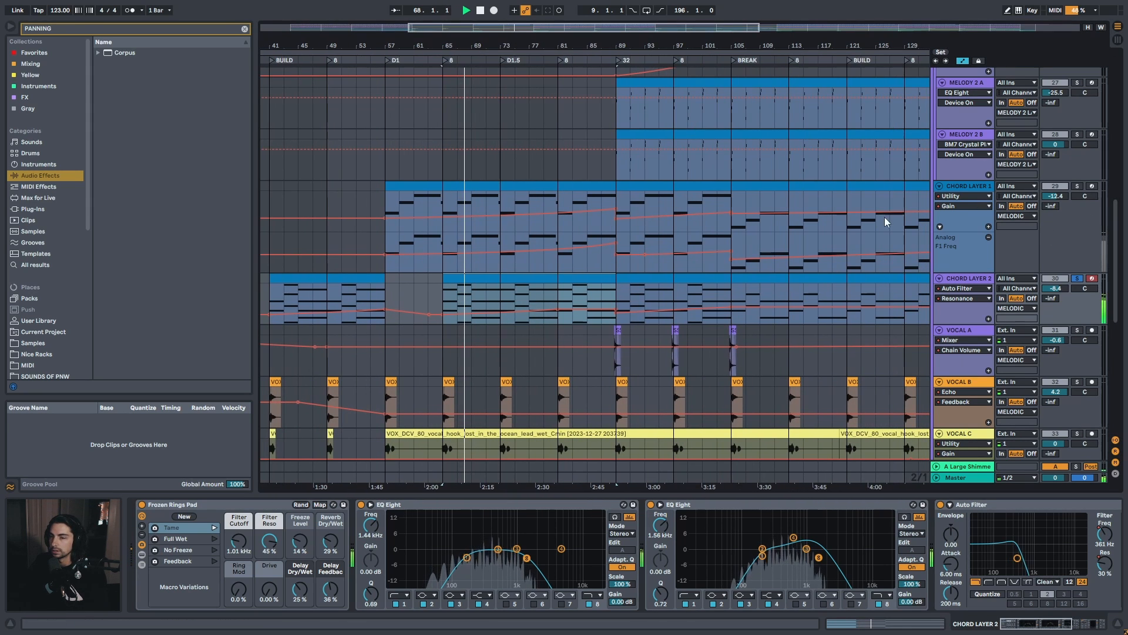
# Add CHORD LAYER 1 to the solo alongside CHORD LAYER 2 and display its devices during playback
pyautogui.click(1078, 186)
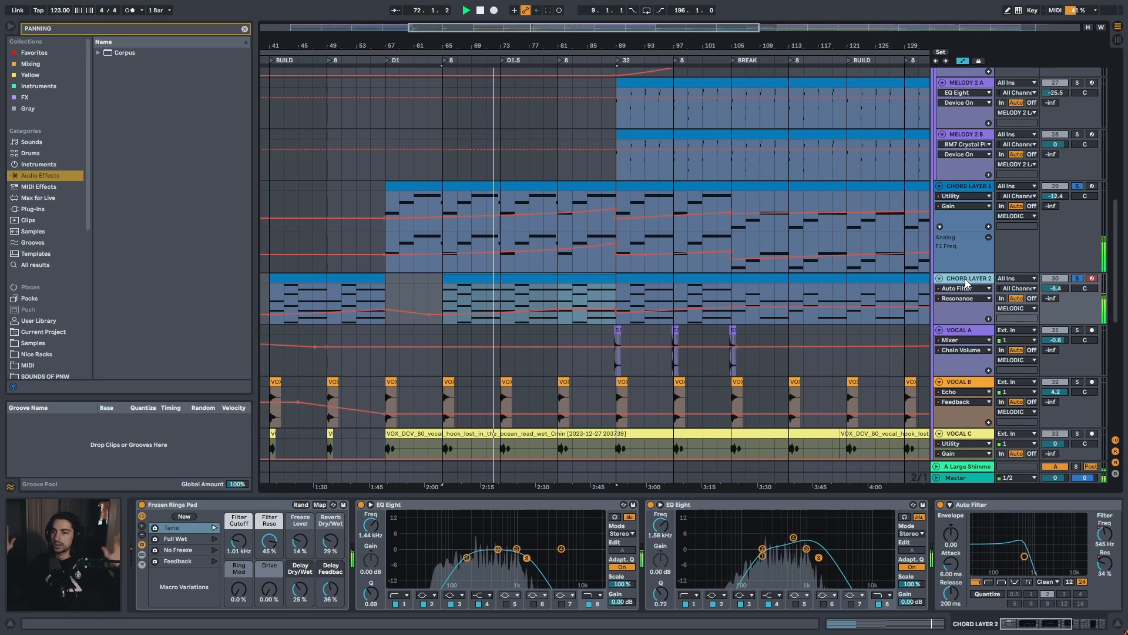
pyautogui.click(970, 188)
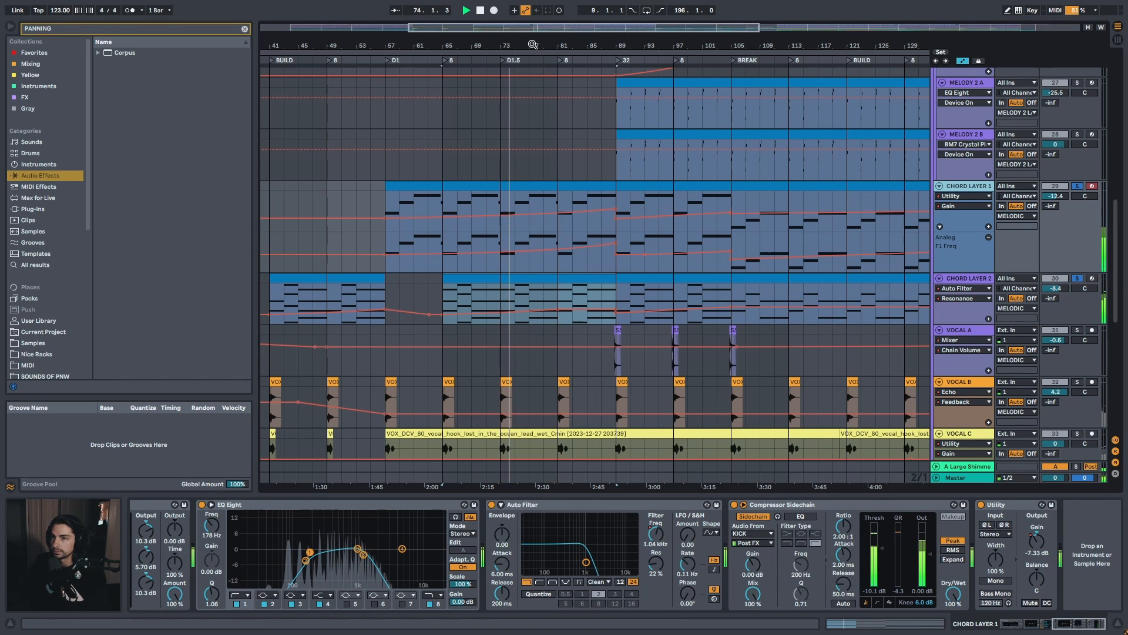
pyautogui.moveTo(532, 43); pyautogui.dragTo(528, 31)
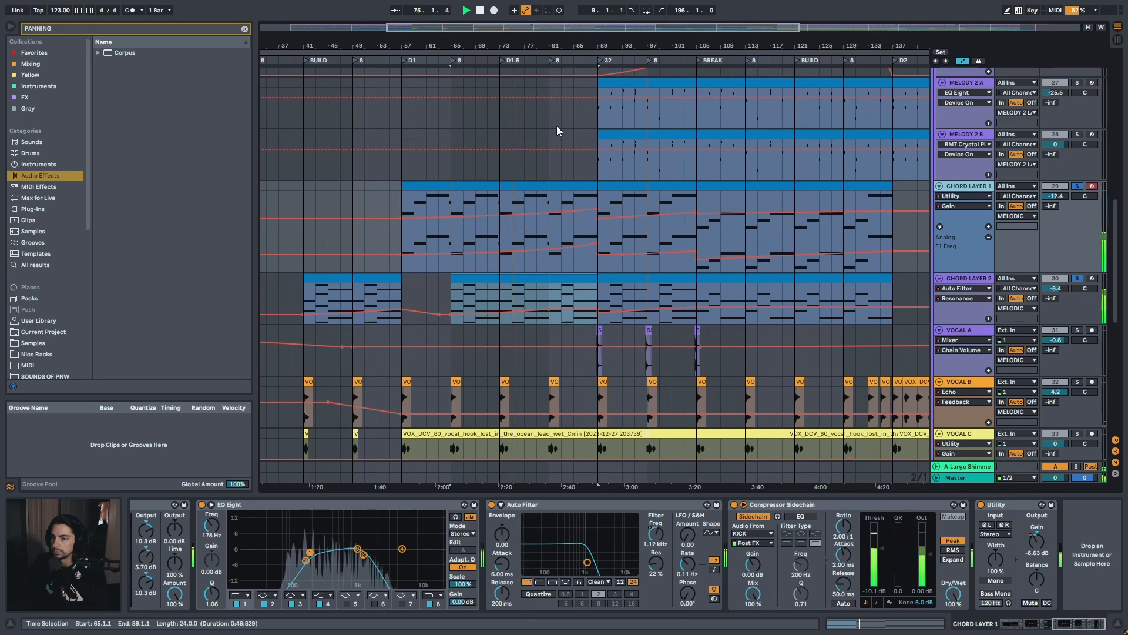
# Examine CHORD LAYER 2's device chain through the Auto Filter, Compressor Sidechain and Utility, and stop playback
pyautogui.click(987, 283)
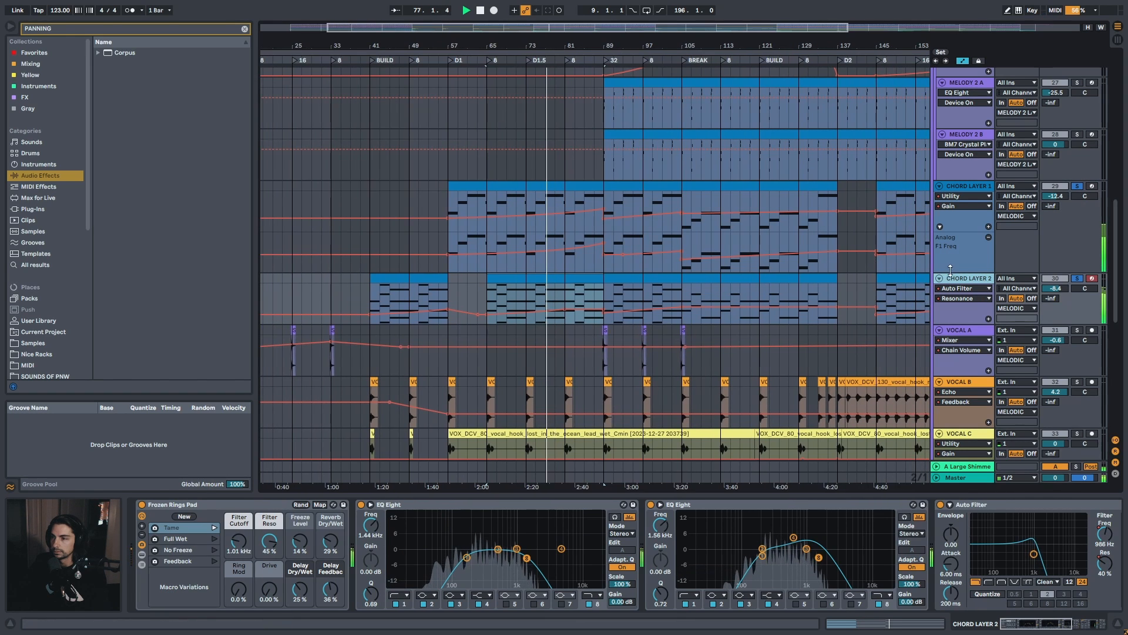
pyautogui.moveTo(1023, 621); pyautogui.dragTo(1055, 621)
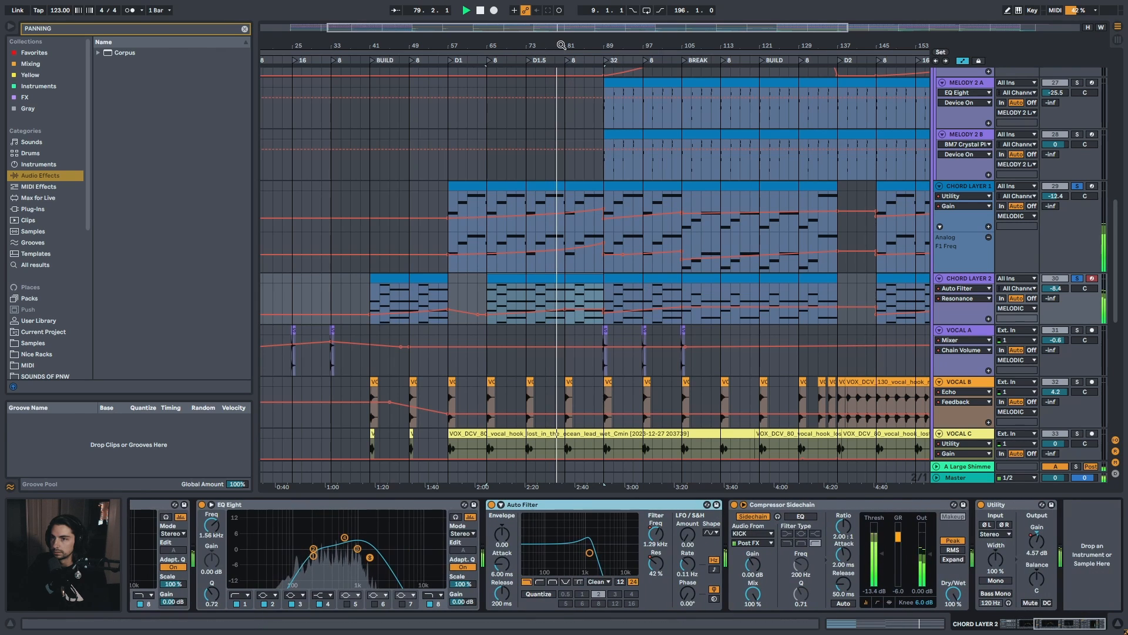
pyautogui.scroll(3, 557, 213)
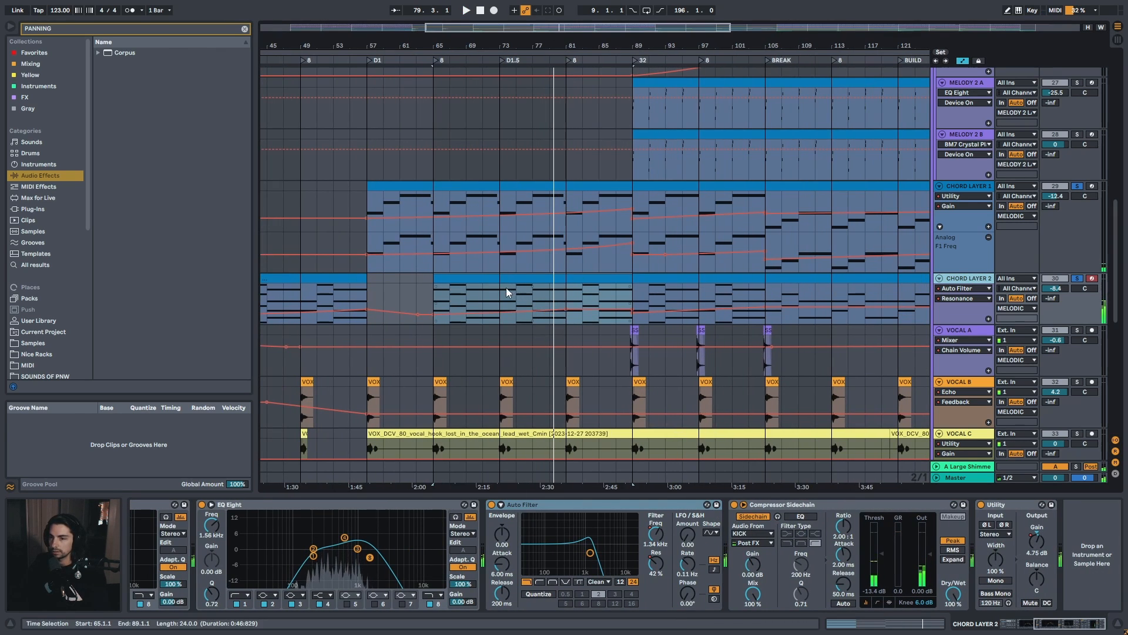
# Select CHORD LAYER 2's build clip at 41.1.1 and bring up its Auto Filter Resonance automation
pyautogui.click(505, 304)
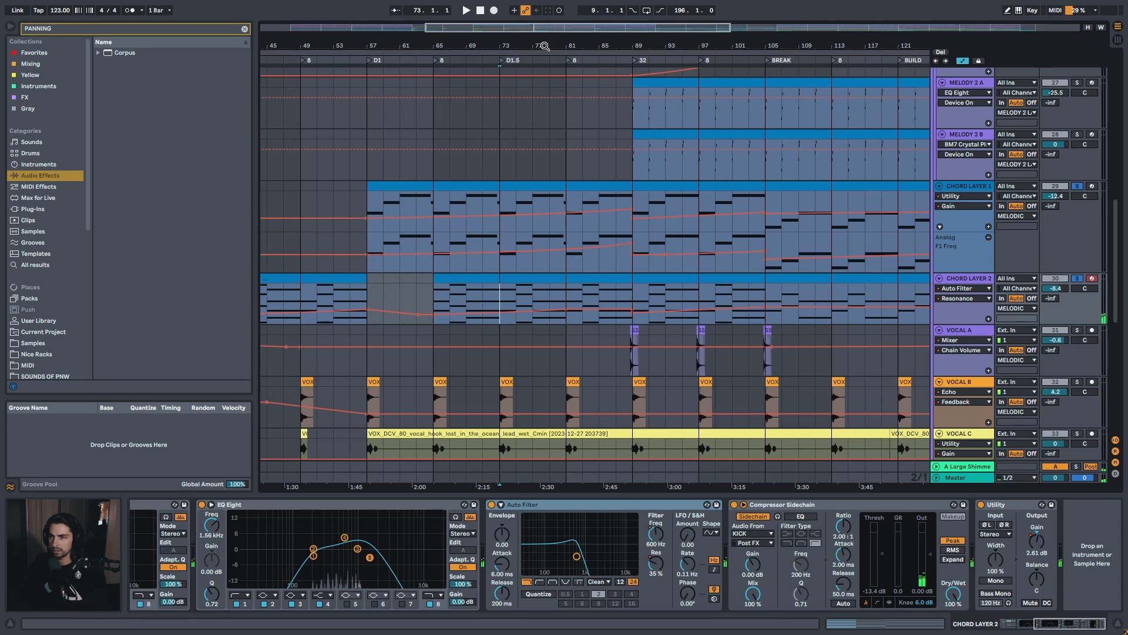
pyautogui.moveTo(545, 46); pyautogui.dragTo(544, 27)
pyautogui.click(432, 292)
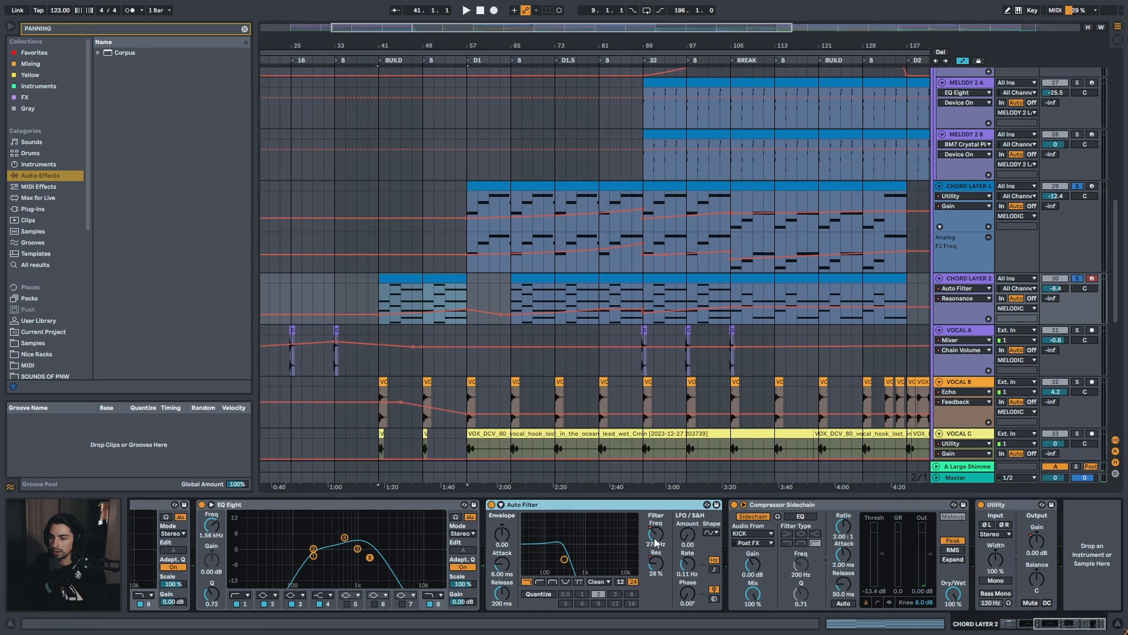
pyautogui.click(657, 569)
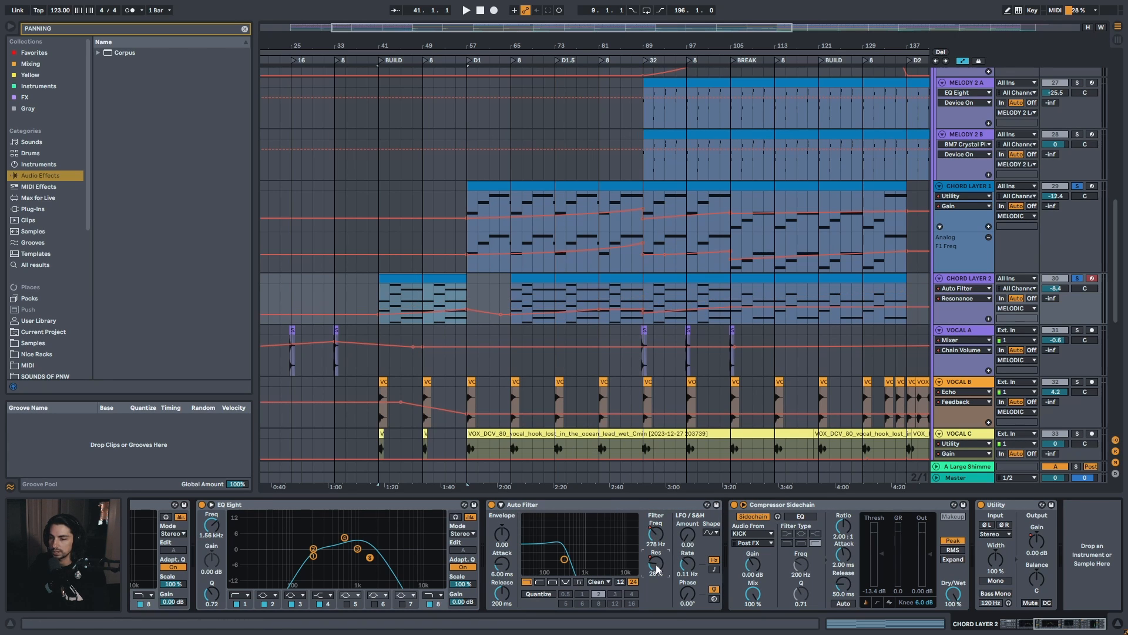
# Override CHORD LAYER 2's Auto Filter resonance with 0% and play the build from 49.1.1
pyautogui.moveTo(435, 57); pyautogui.dragTo(431, 290)
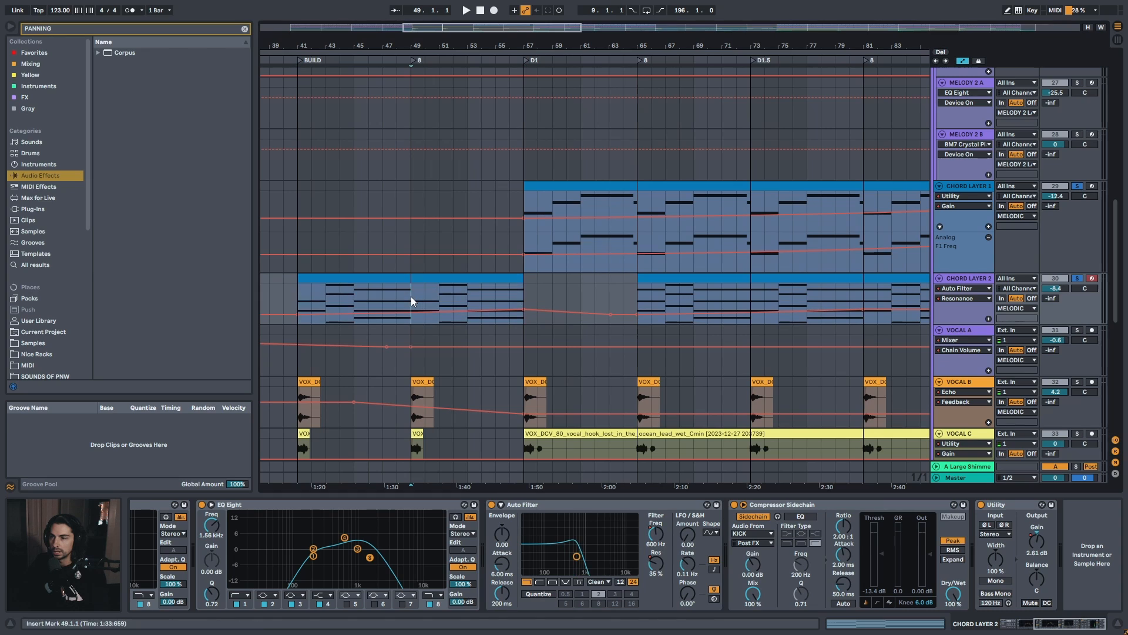
pyautogui.doubleClick(658, 566)
pyautogui.press('space')
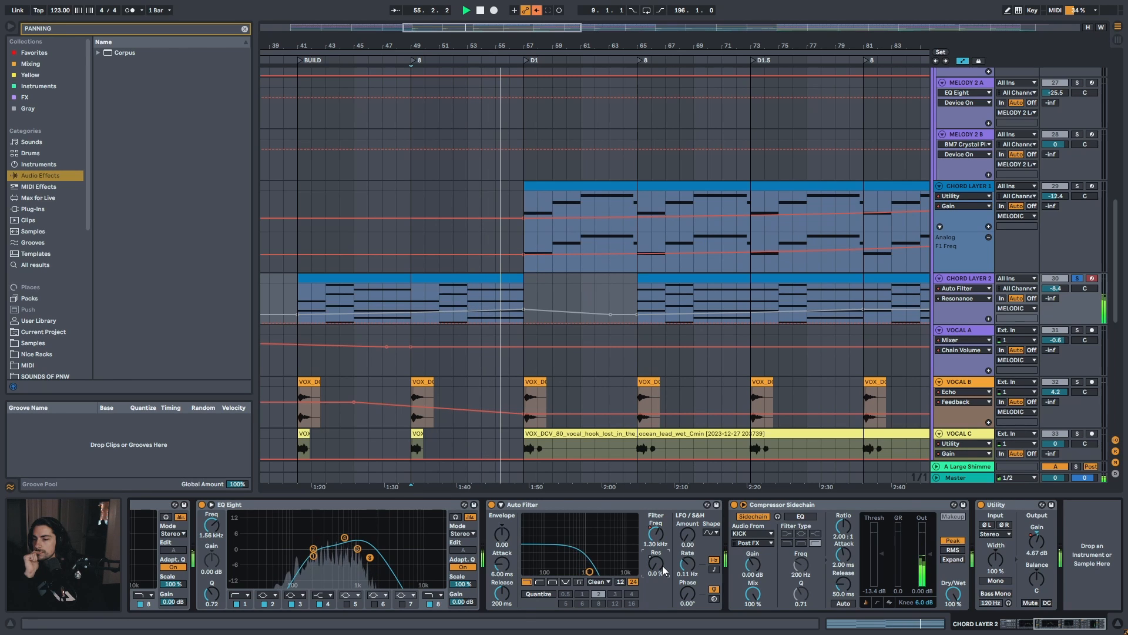
pyautogui.press('space')
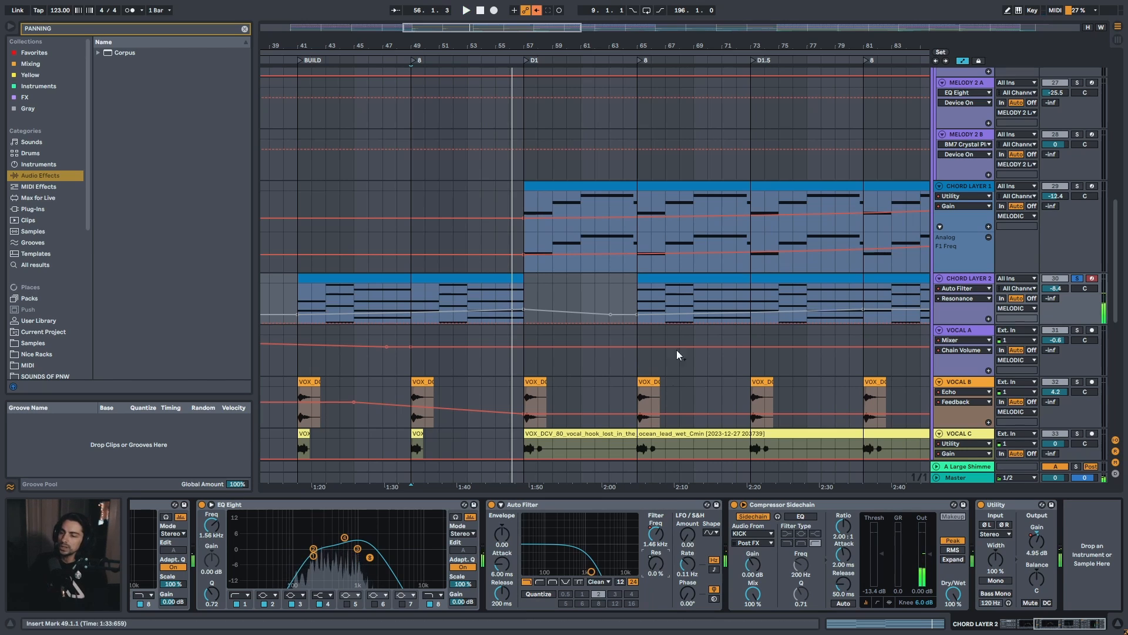
# Re-enable the overridden automation and play the build from 49.1.1 with the Auto Filter resonance automated
pyautogui.click(538, 10)
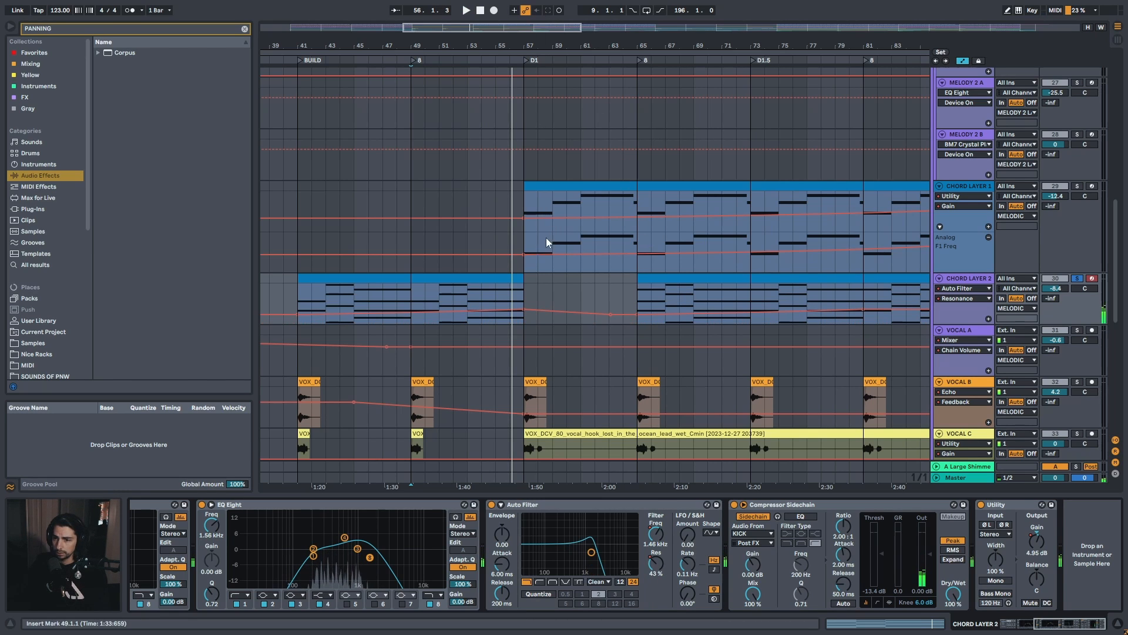
pyautogui.click(412, 301)
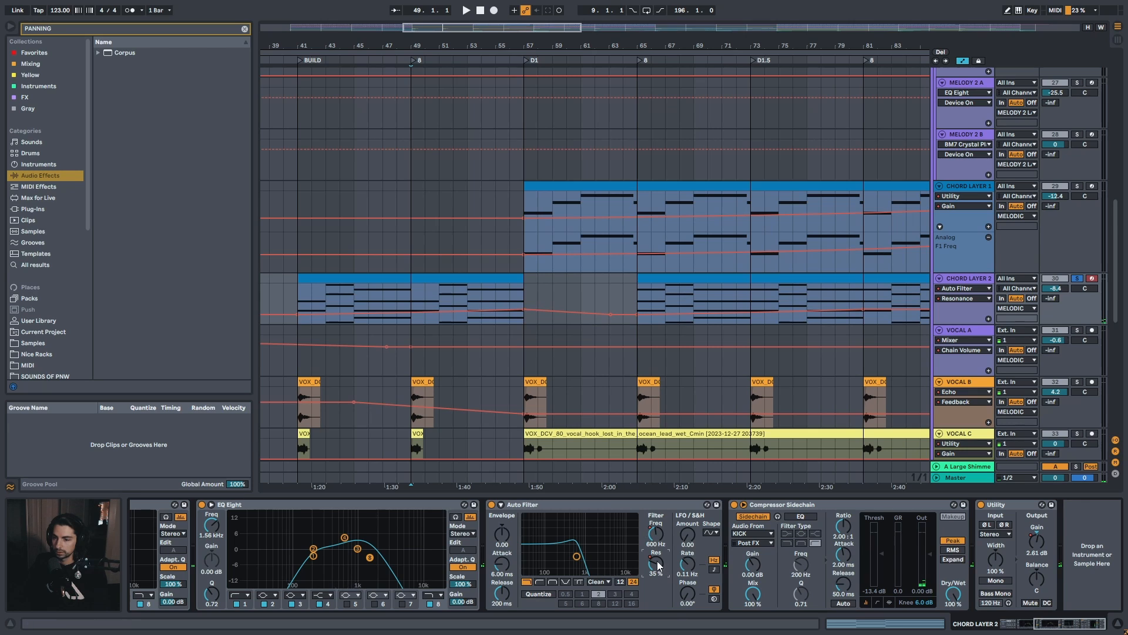
pyautogui.press('space')
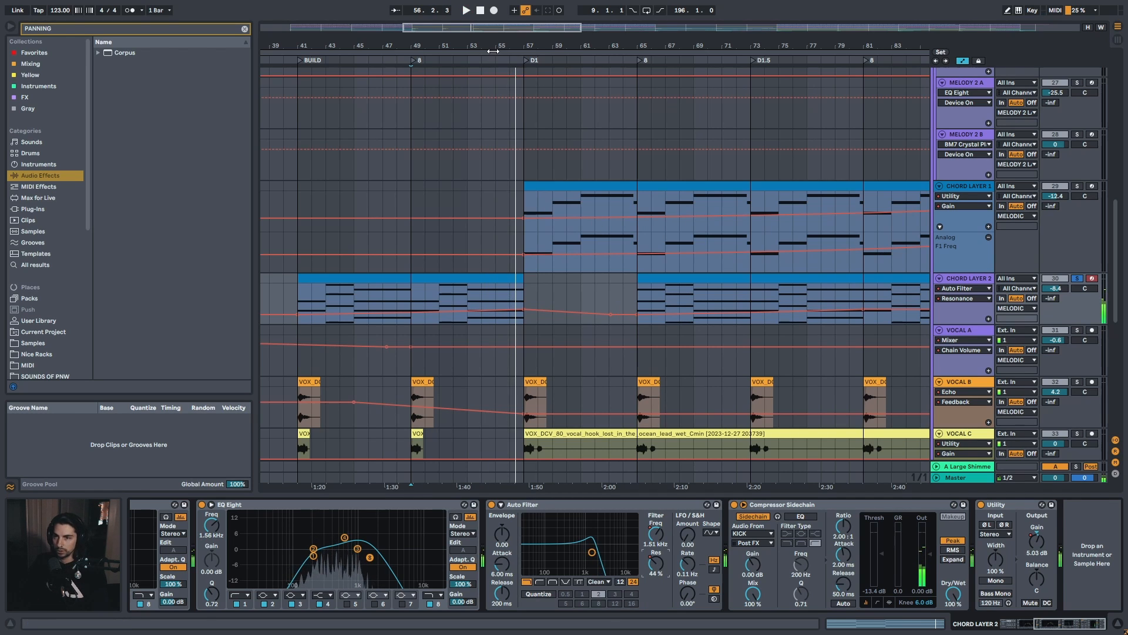
pyautogui.moveTo(495, 47); pyautogui.dragTo(517, 40)
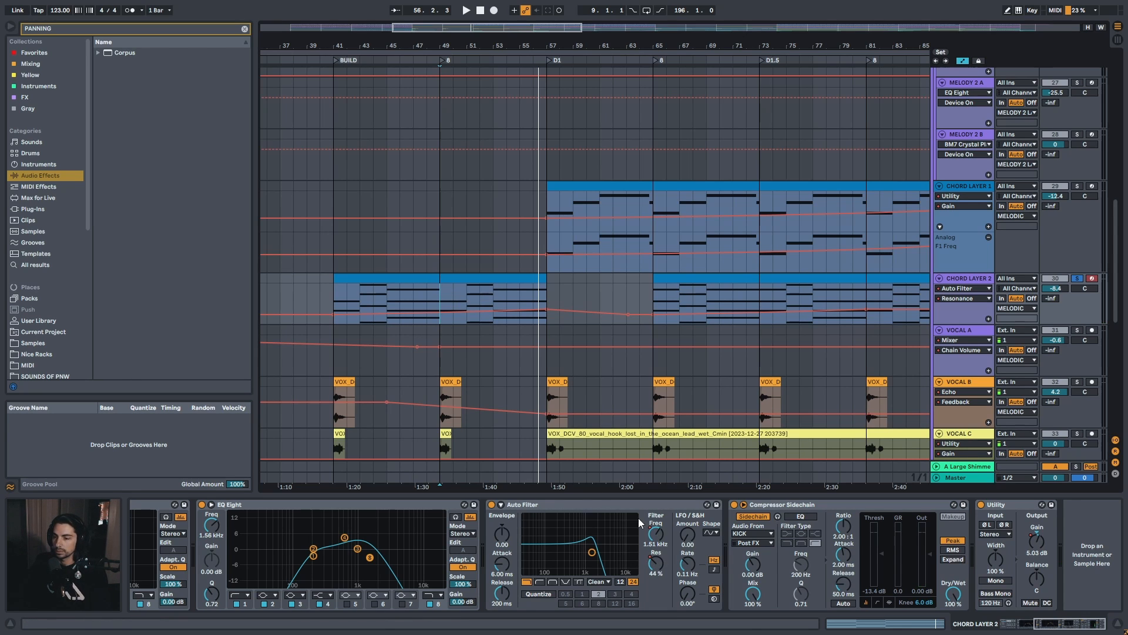
# Set the insert mark at 49.1.1 on CHORD LAYER 2 and examine the devices inside its Frozen Rings Pad rack
pyautogui.moveTo(1070, 627); pyautogui.dragTo(1023, 627)
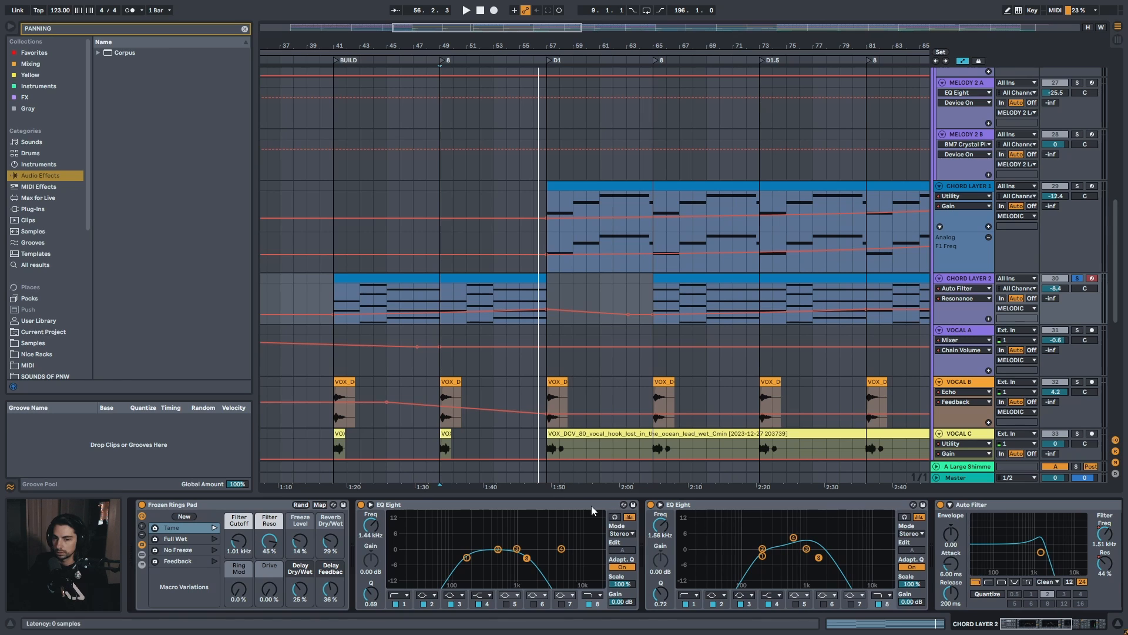
pyautogui.click(445, 295)
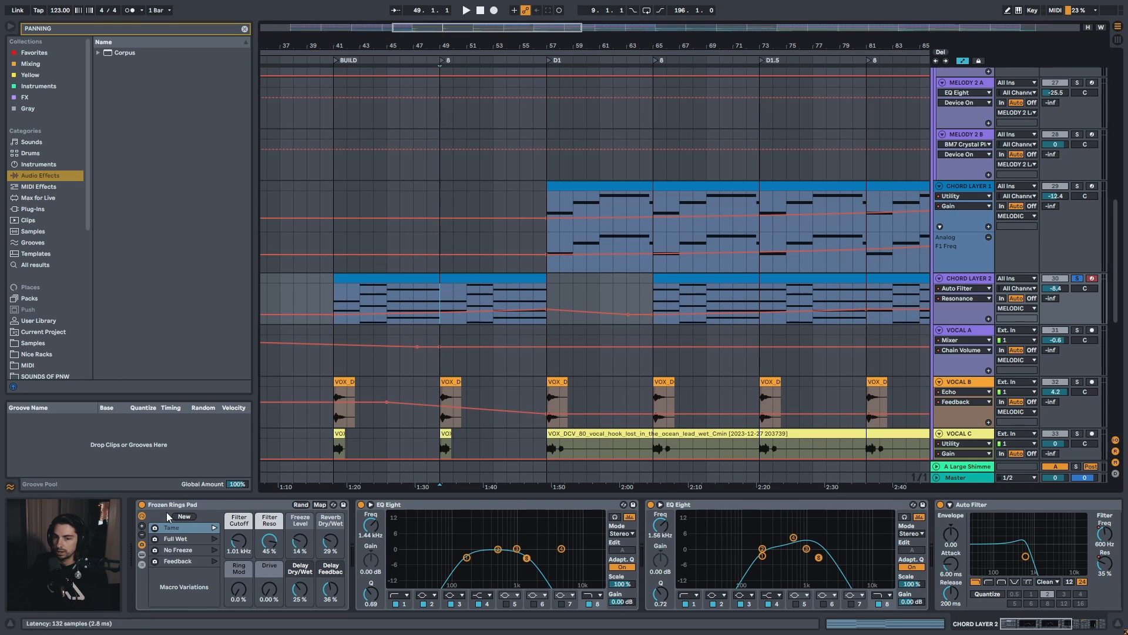
pyautogui.click(142, 556)
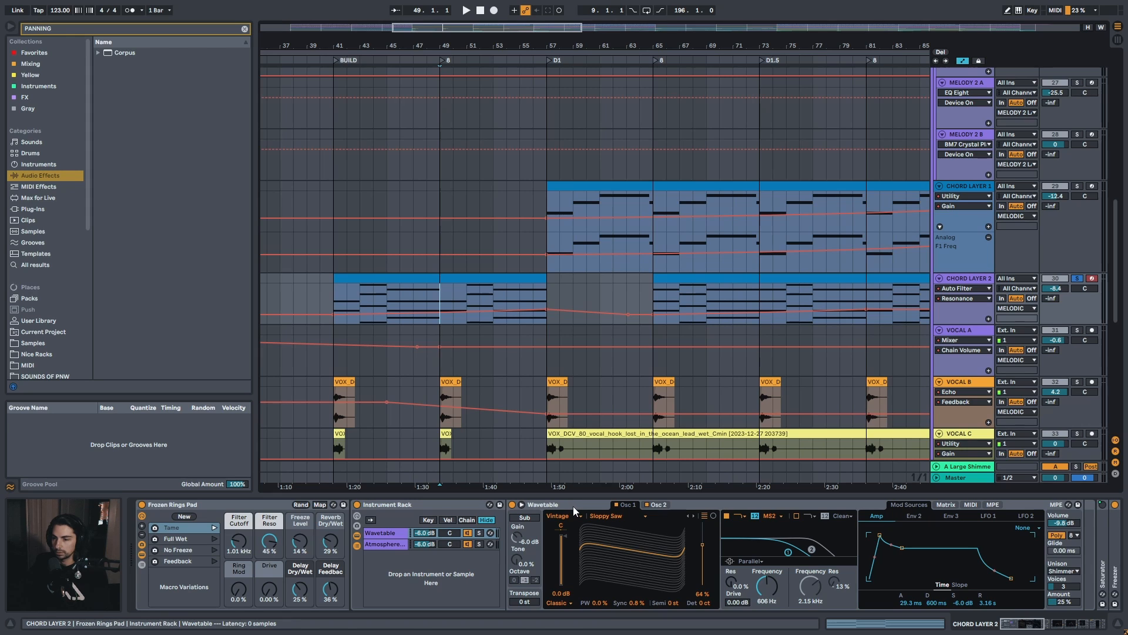
pyautogui.click(142, 556)
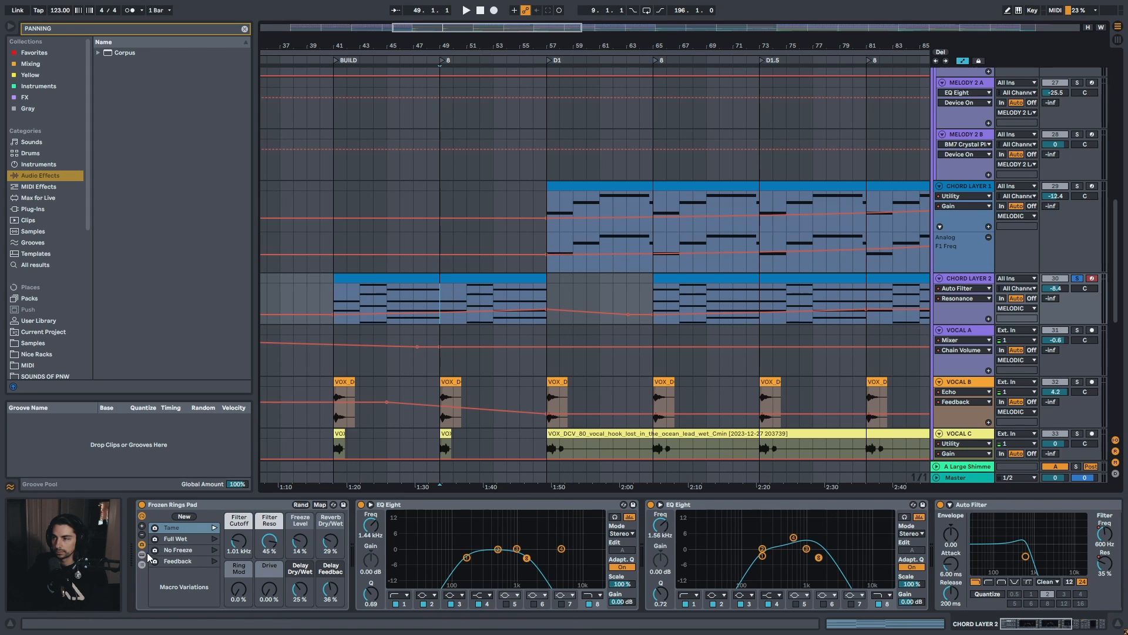
pyautogui.moveTo(1025, 625); pyautogui.dragTo(640, 619)
pyautogui.click(141, 556)
pyautogui.click(142, 555)
# Play CHORD LAYER 2 from 49.1.1, stop, and view its device chain through to the Utility
pyautogui.press('space')
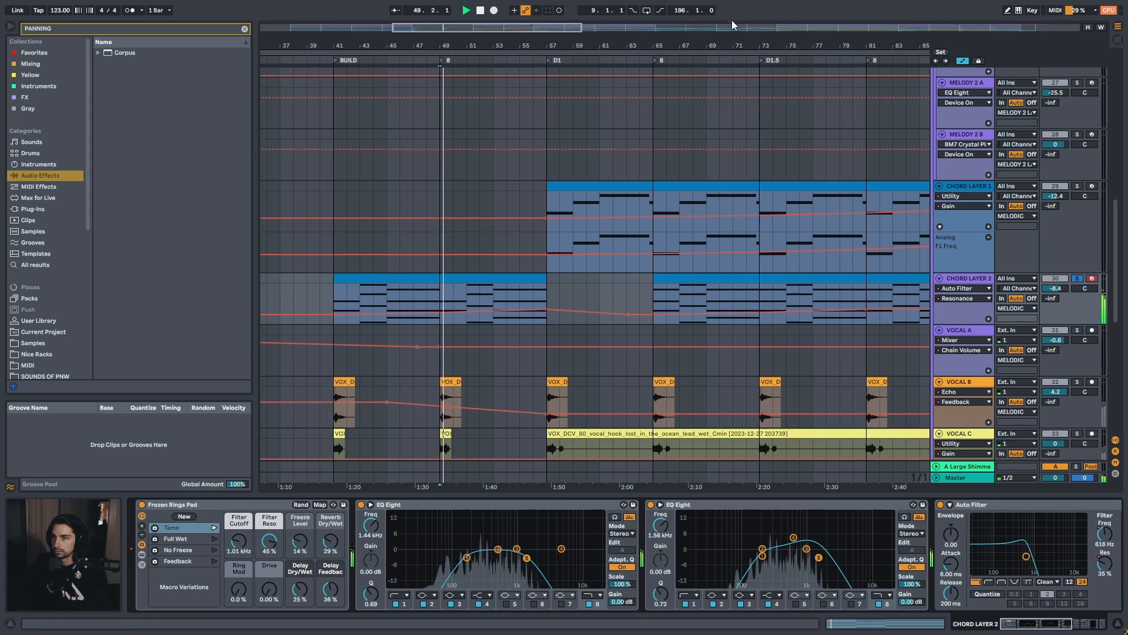
pyautogui.moveTo(730, 46); pyautogui.dragTo(529, 7)
pyautogui.press('space')
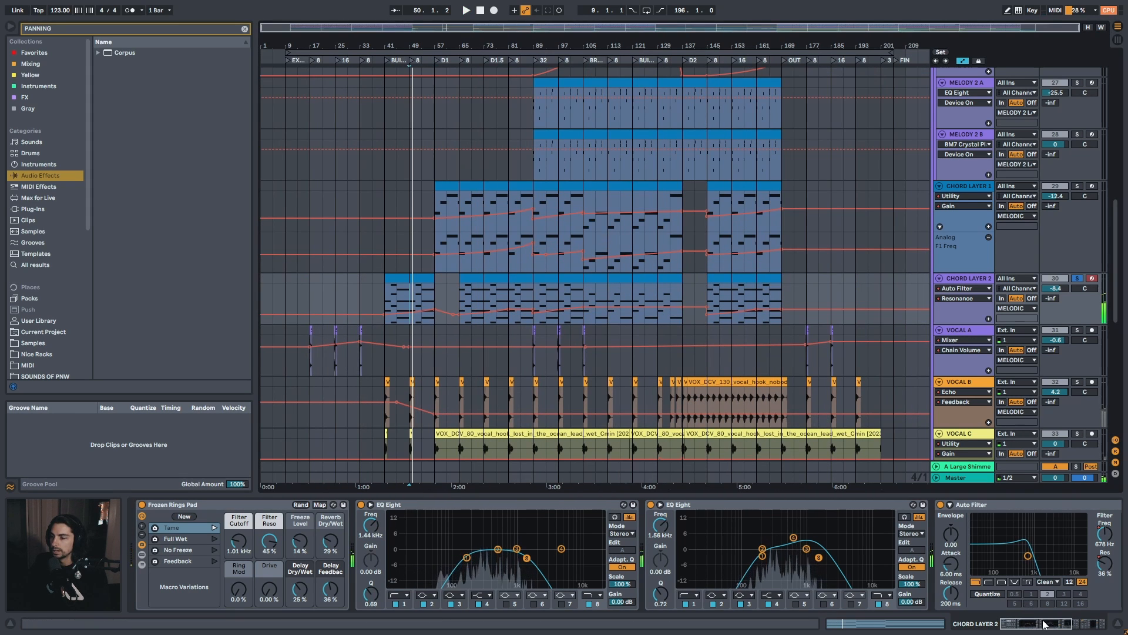
pyautogui.moveTo(1045, 623); pyautogui.dragTo(1105, 623)
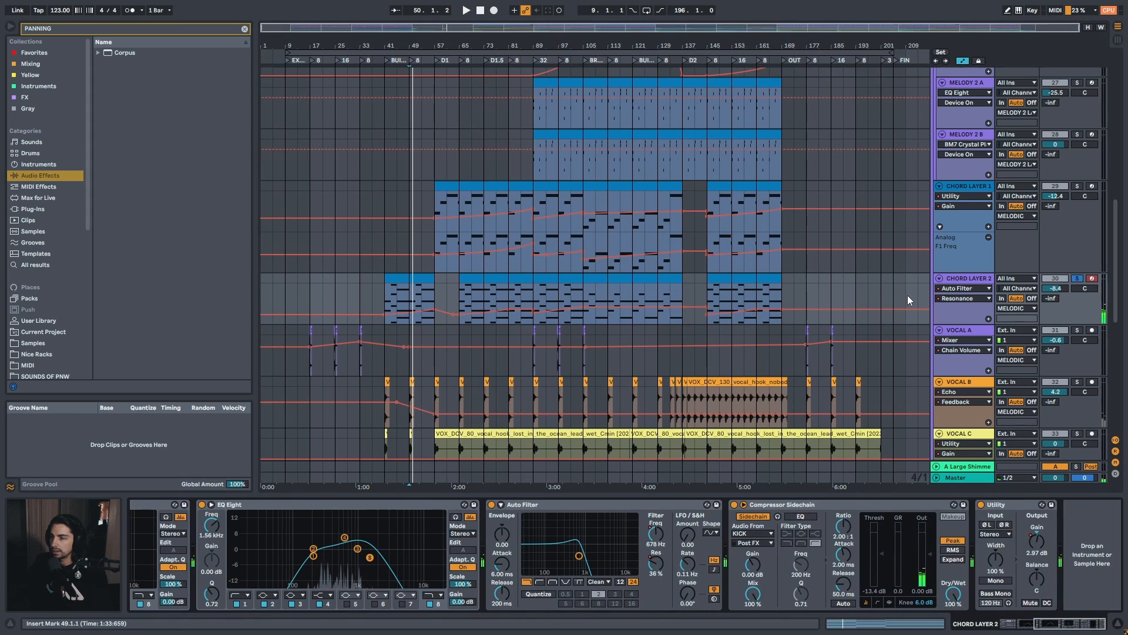
# Select the VOCAL A track, solo it and audition its first vocal chop clip near bar 17
pyautogui.click(941, 336)
pyautogui.scroll(-2, 870, 326)
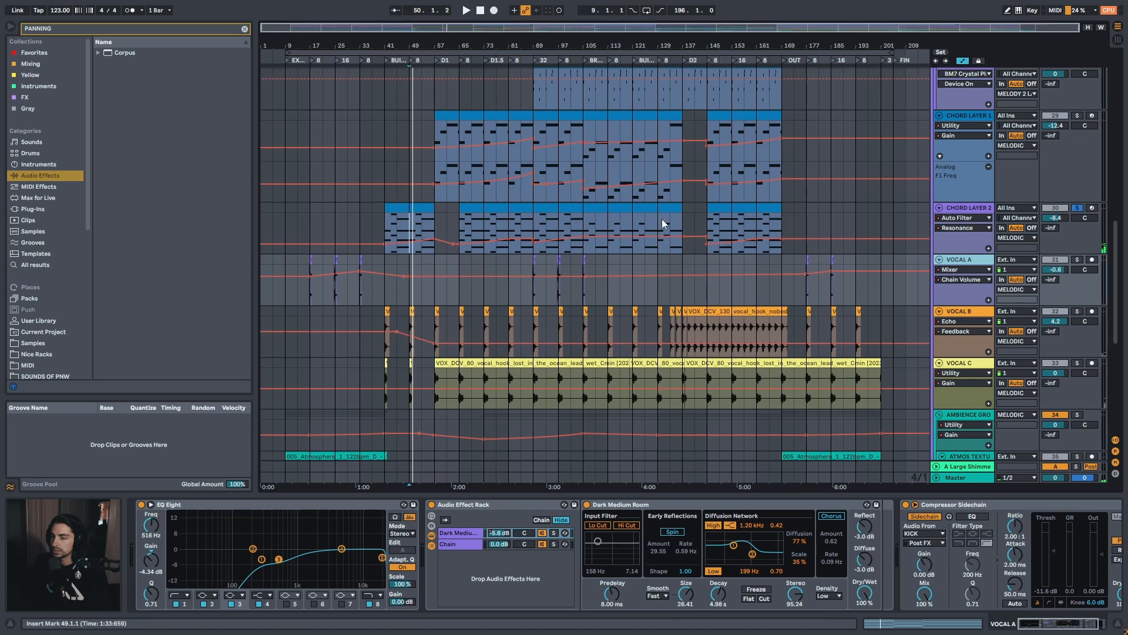
pyautogui.moveTo(347, 46); pyautogui.dragTo(591, 45)
pyautogui.click(325, 259)
pyautogui.press('s')
pyautogui.press('space')
pyautogui.press('space')
# Extend VOCAL A's first clip back to 11.3.1, audition the uncovered sample from 12.4.1, and undo the extension
pyautogui.moveTo(579, 288); pyautogui.dragTo(395, 288)
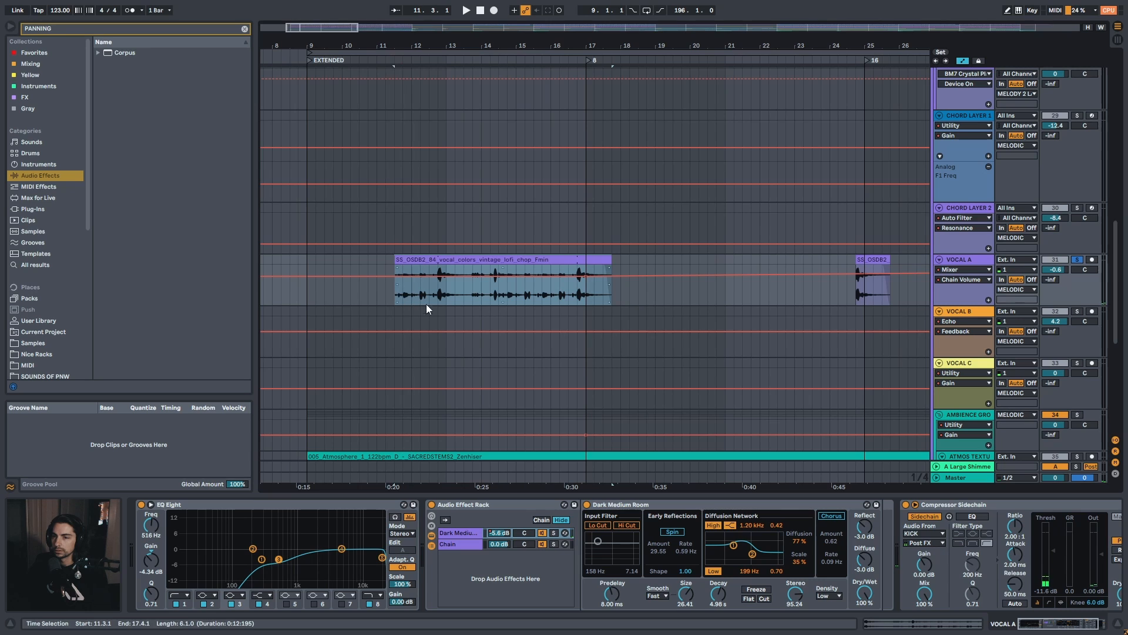
pyautogui.click(439, 301)
pyautogui.press('space')
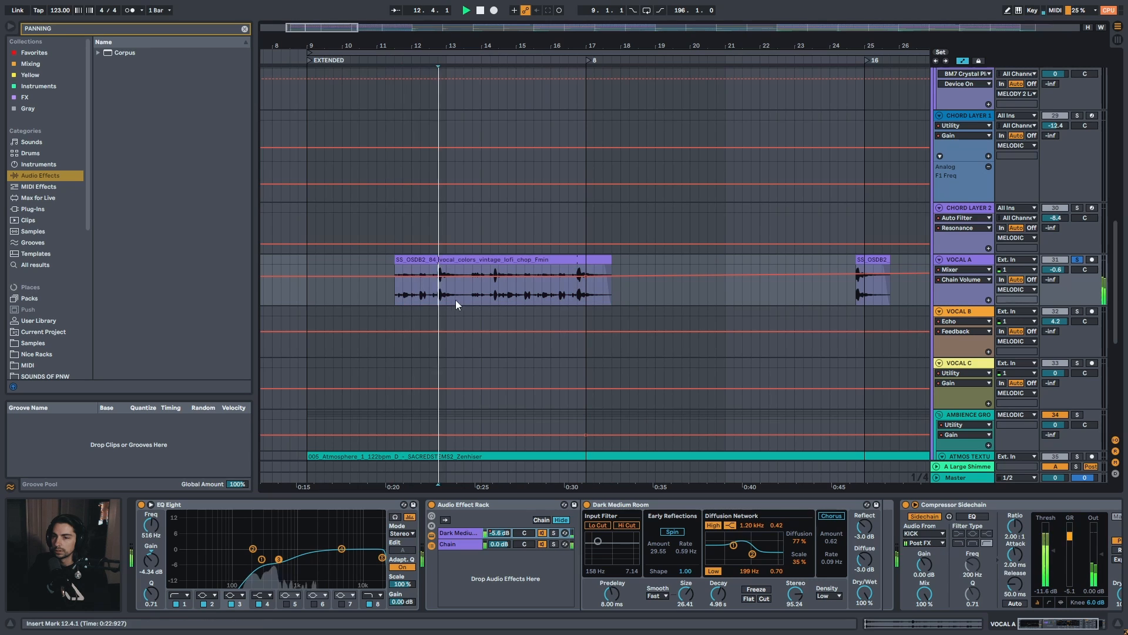
pyautogui.click(498, 293)
pyautogui.press('space')
pyautogui.hotkey('ctrl', 'z')
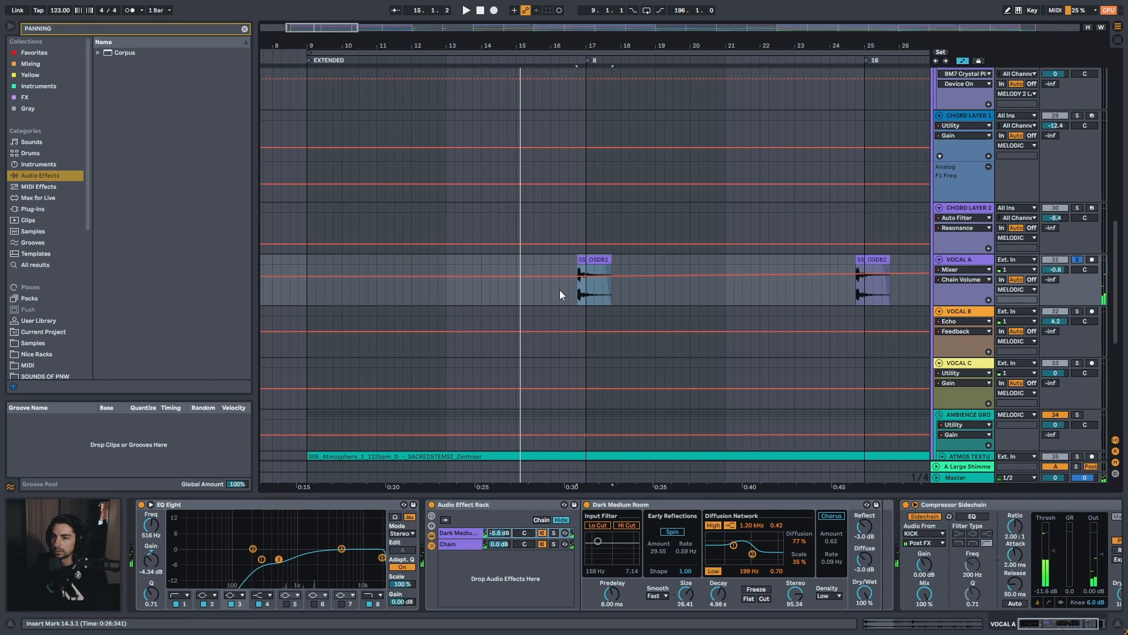
# Play VOCAL A's first clip and compare it with the Audio Effect Rack bypassed and re-enabled
pyautogui.moveTo(617, 41); pyautogui.dragTo(381, 44)
pyautogui.press('space')
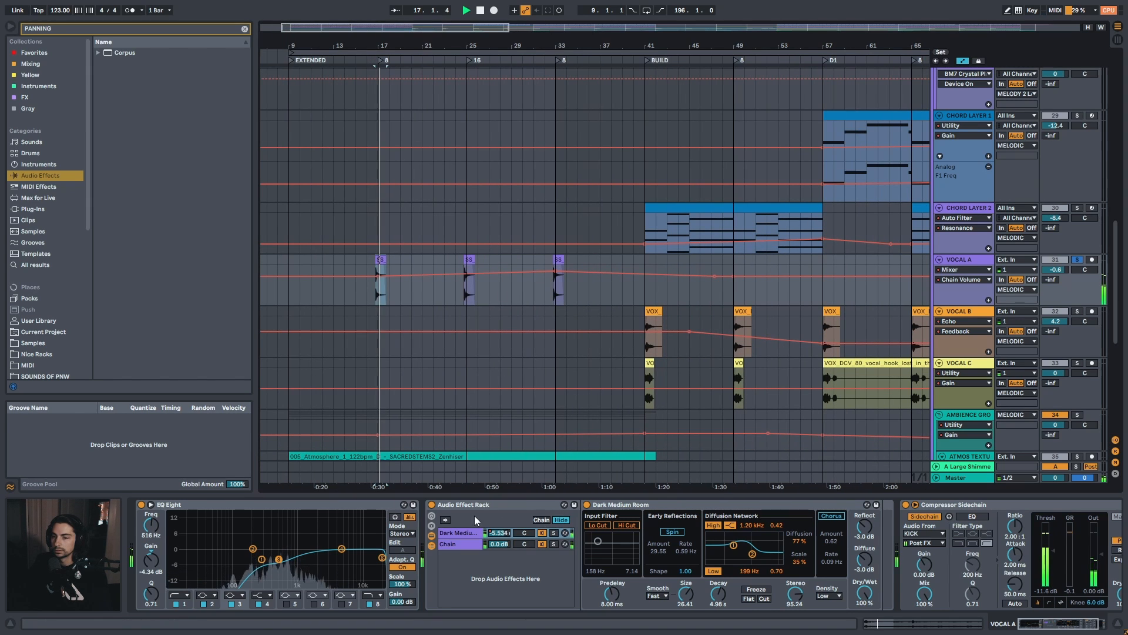
pyautogui.click(427, 508)
pyautogui.click(432, 505)
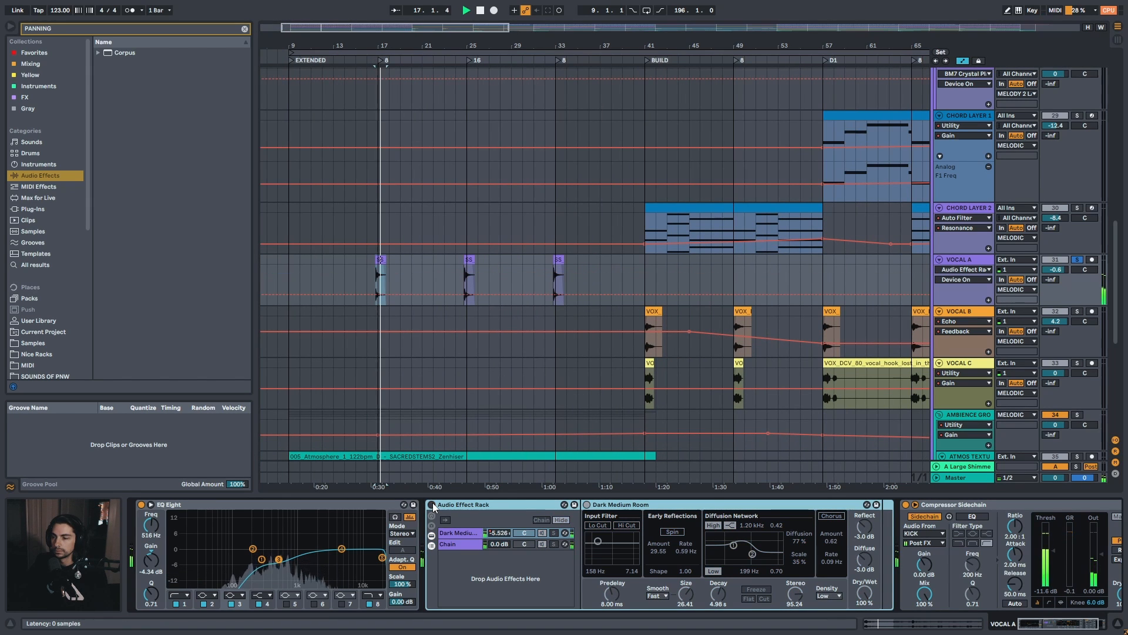
pyautogui.click(432, 505)
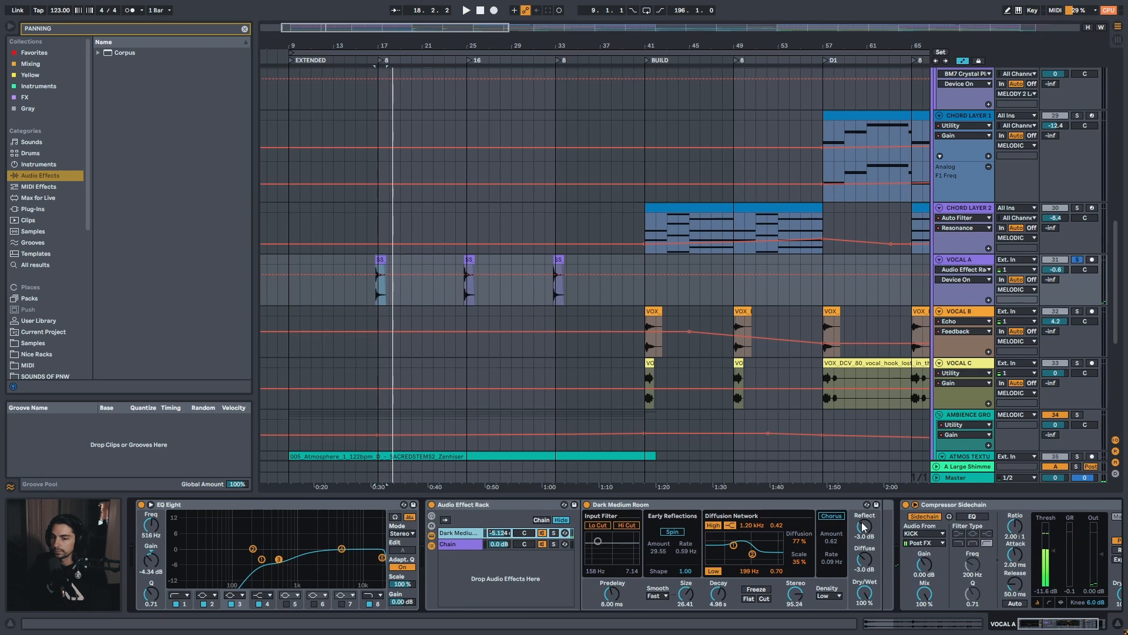
# Compare VOCAL A's first clip with its EQ Eight bypassed and re-enabled during playback
pyautogui.click(141, 505)
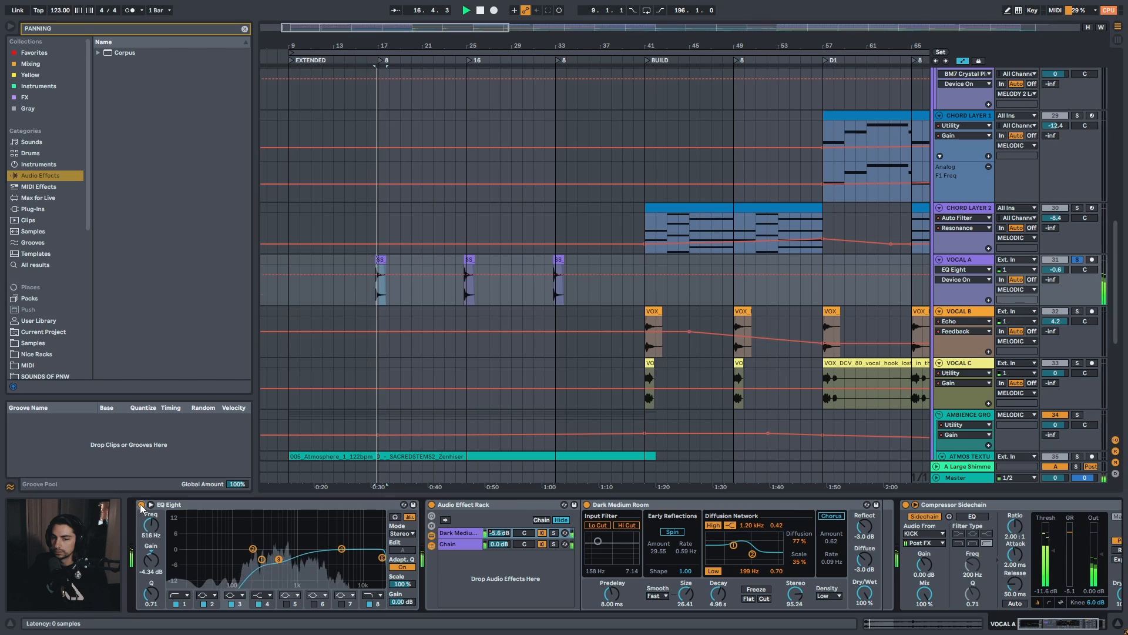
pyautogui.click(141, 505)
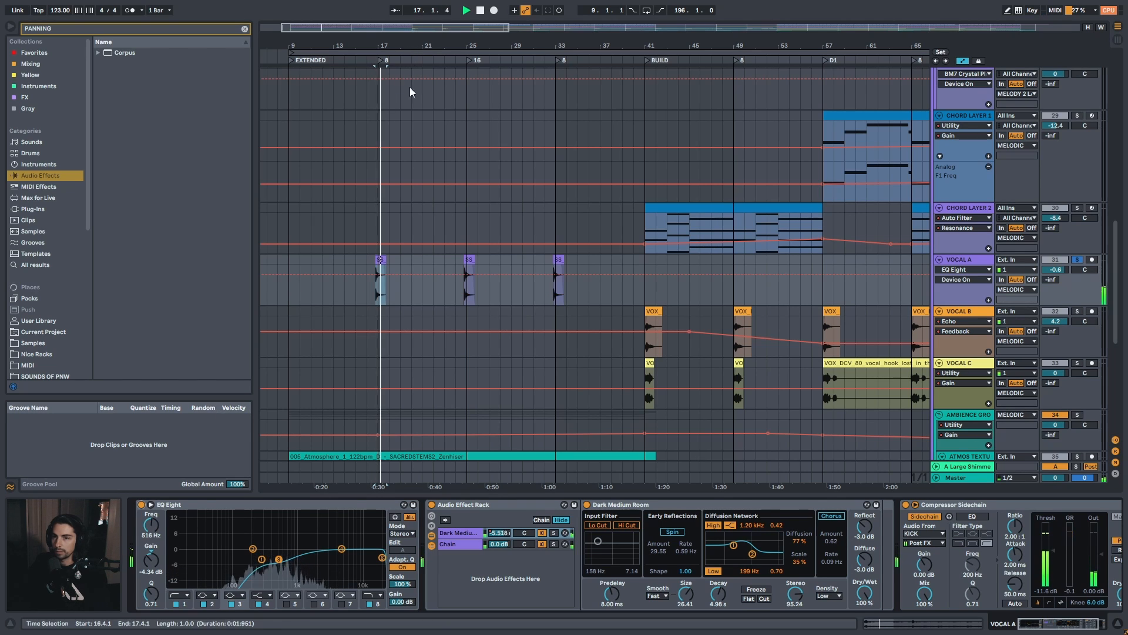
pyautogui.click(141, 505)
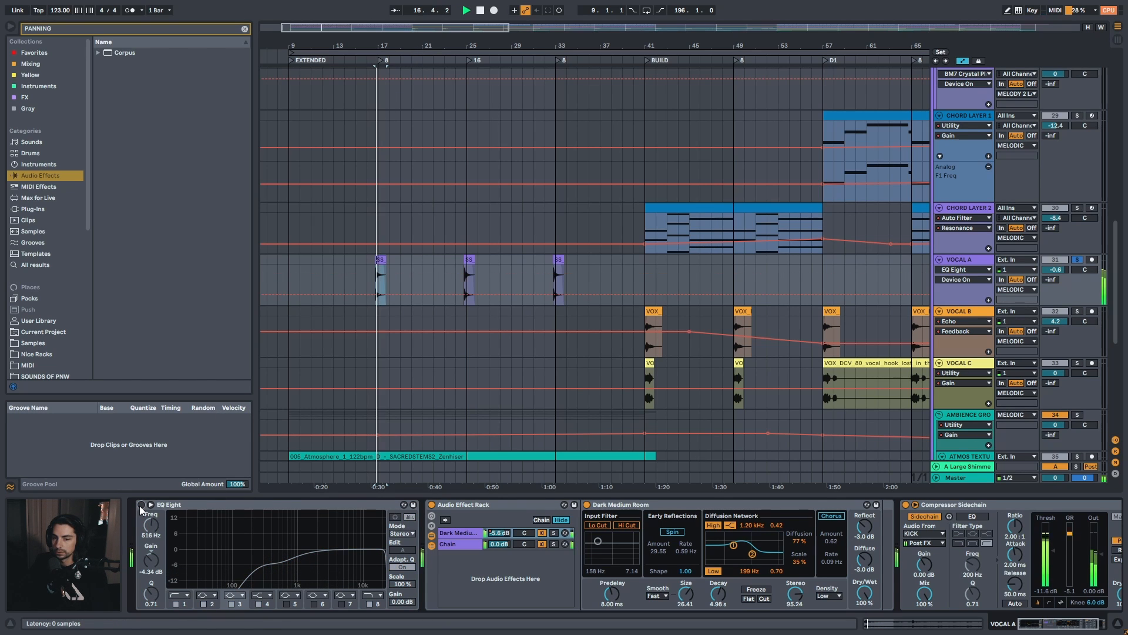
pyautogui.click(141, 504)
# Select VOCAL B's vocal hook clip at 41.1.1, solo the track and play the clip with its device chain in view
pyautogui.press('-')
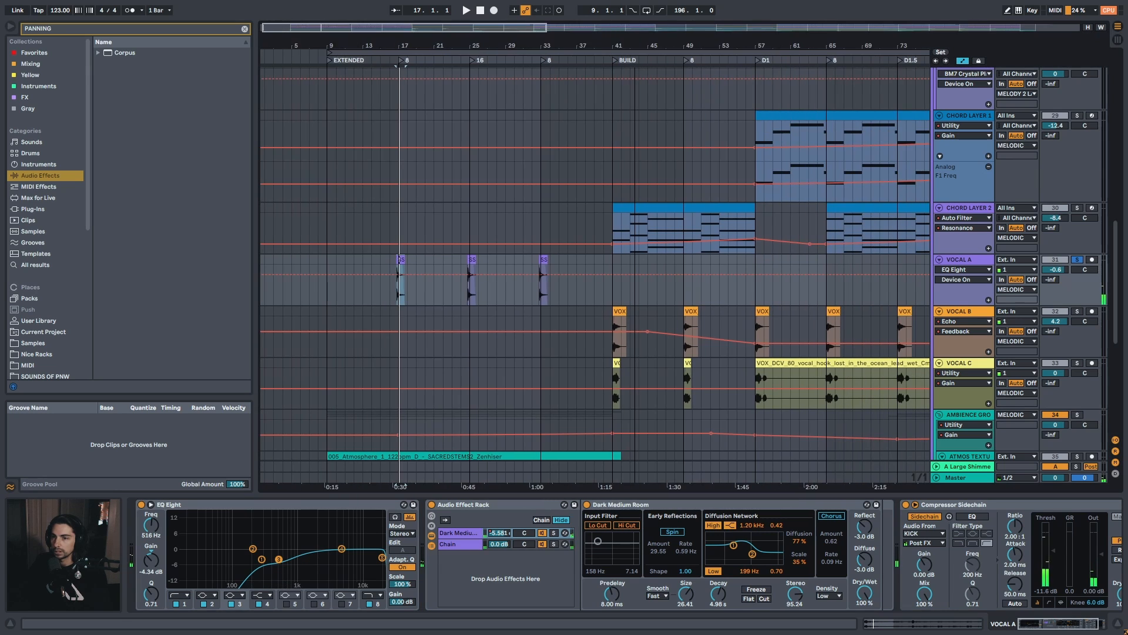
pyautogui.press('-')
pyautogui.press('-')
pyautogui.press('-')
pyautogui.press('-')
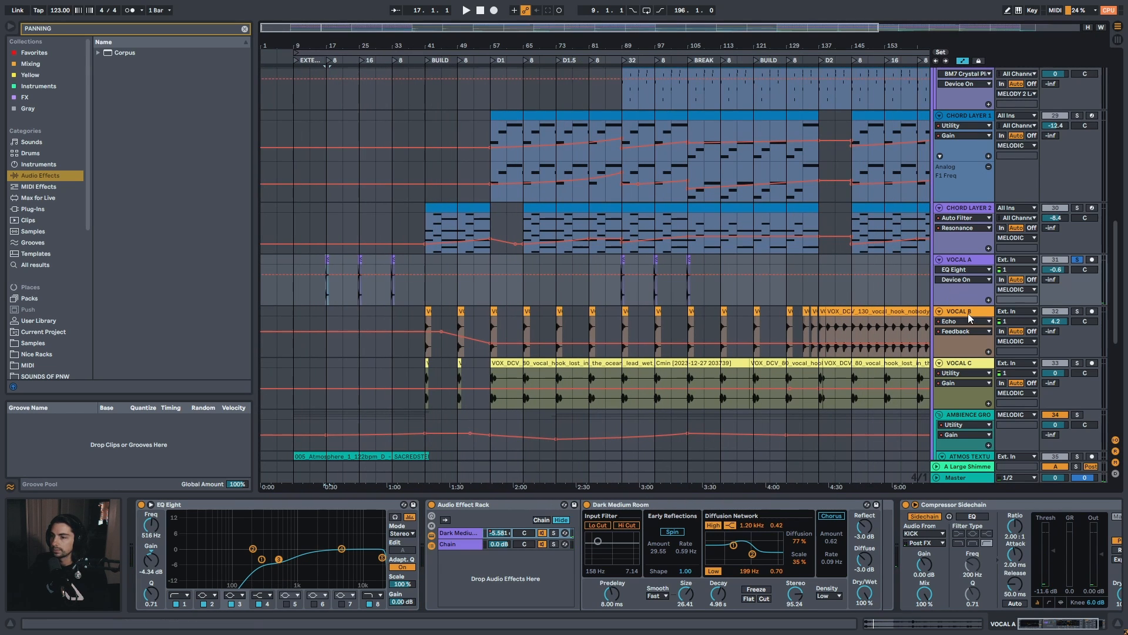
pyautogui.click(427, 312)
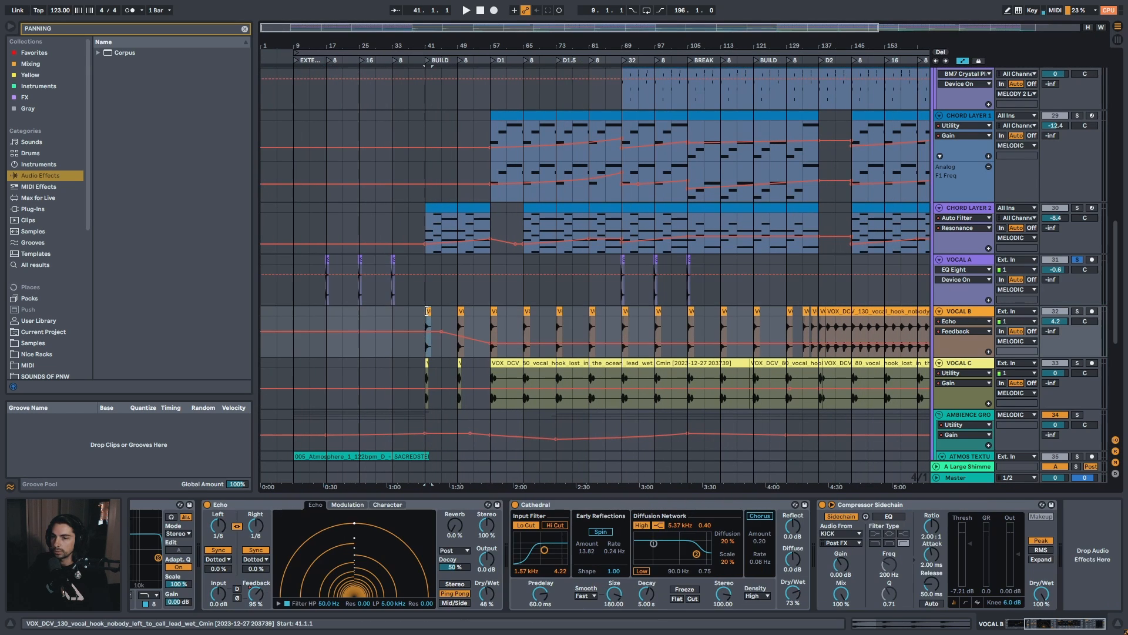
pyautogui.moveTo(1073, 622); pyautogui.dragTo(990, 620)
pyautogui.press('space')
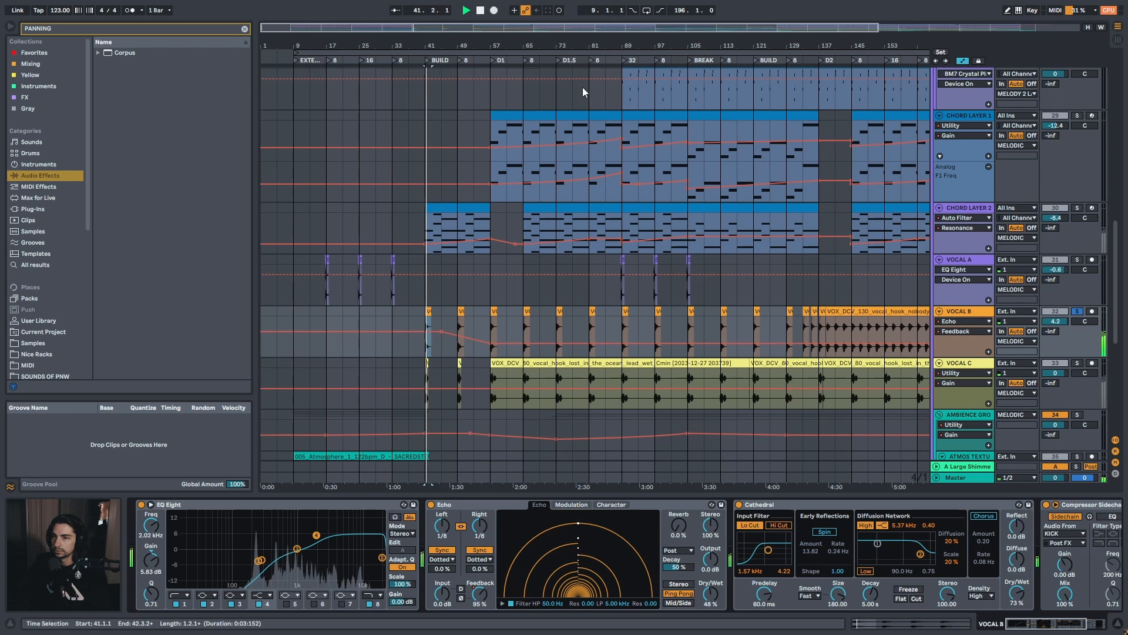
pyautogui.moveTo(424, 44); pyautogui.dragTo(398, 78)
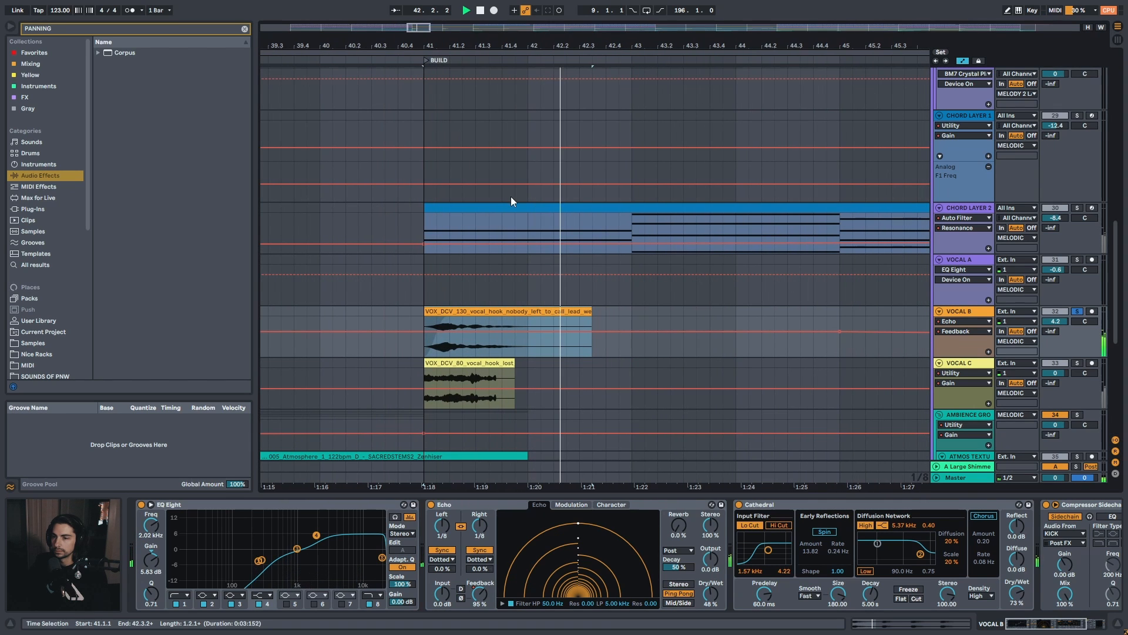
pyautogui.moveTo(507, 78); pyautogui.dragTo(568, 79)
pyautogui.press('space')
# Extend the start of VOCAL B's clip at 41.1.1 back to 38.4.1 to reveal the earlier phrase, and undo it
pyautogui.moveTo(506, 312); pyautogui.dragTo(336, 309)
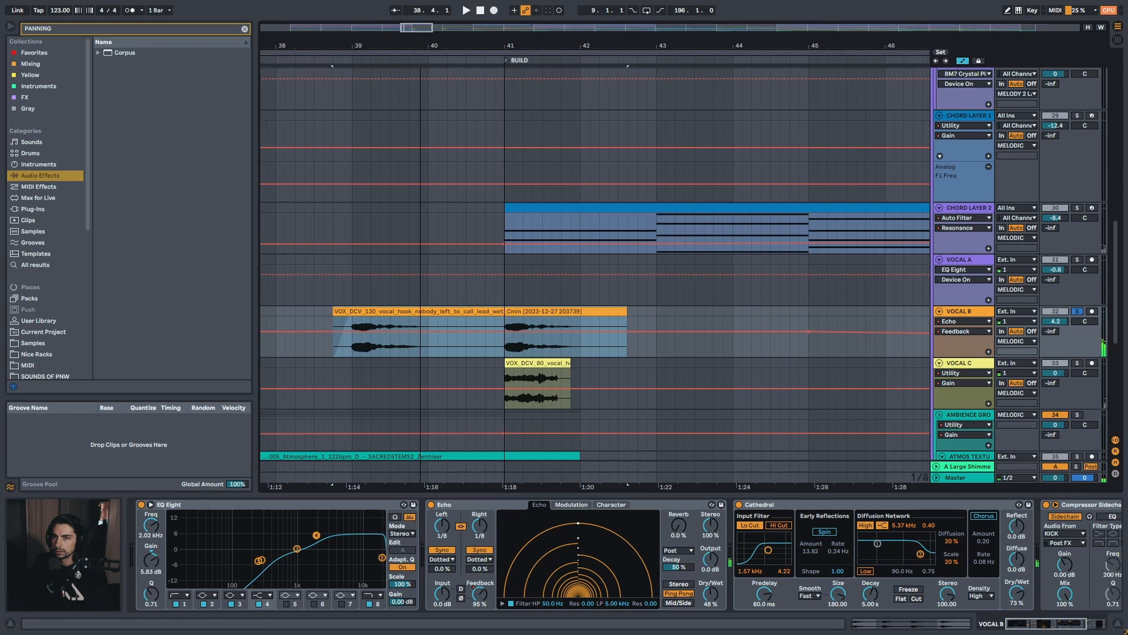
pyautogui.press('z')
pyautogui.hotkey('ctrl', 'z')
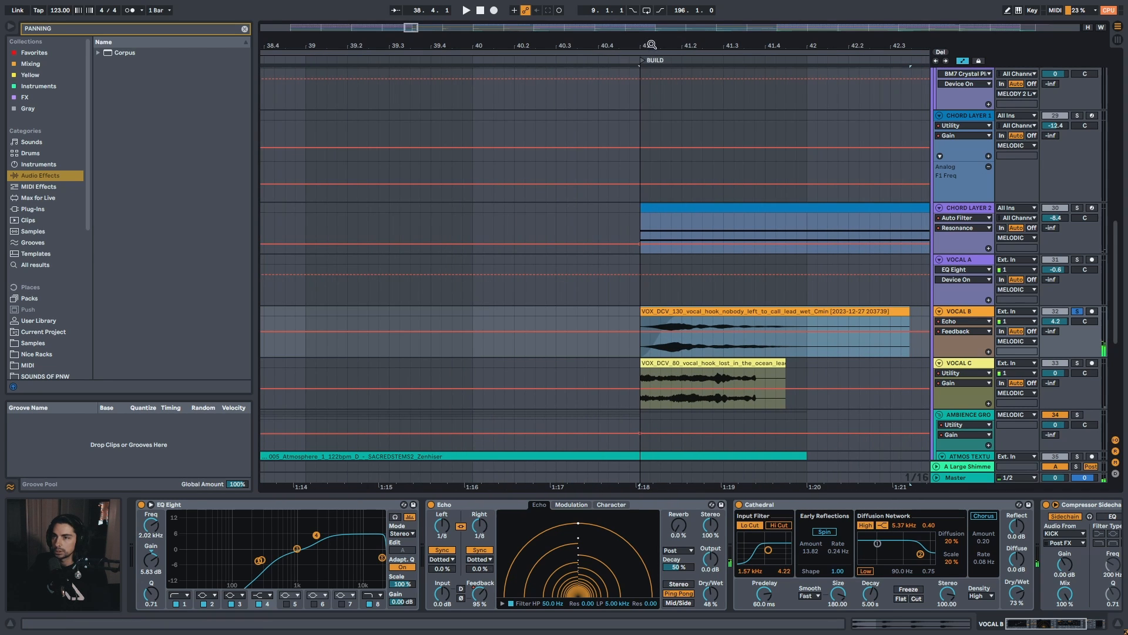
# Compare VOCAL B's clip from 41.1.1 with Echo and the Cathedral reverb bypassed together and re-enabled
pyautogui.press('x')
pyautogui.press('space')
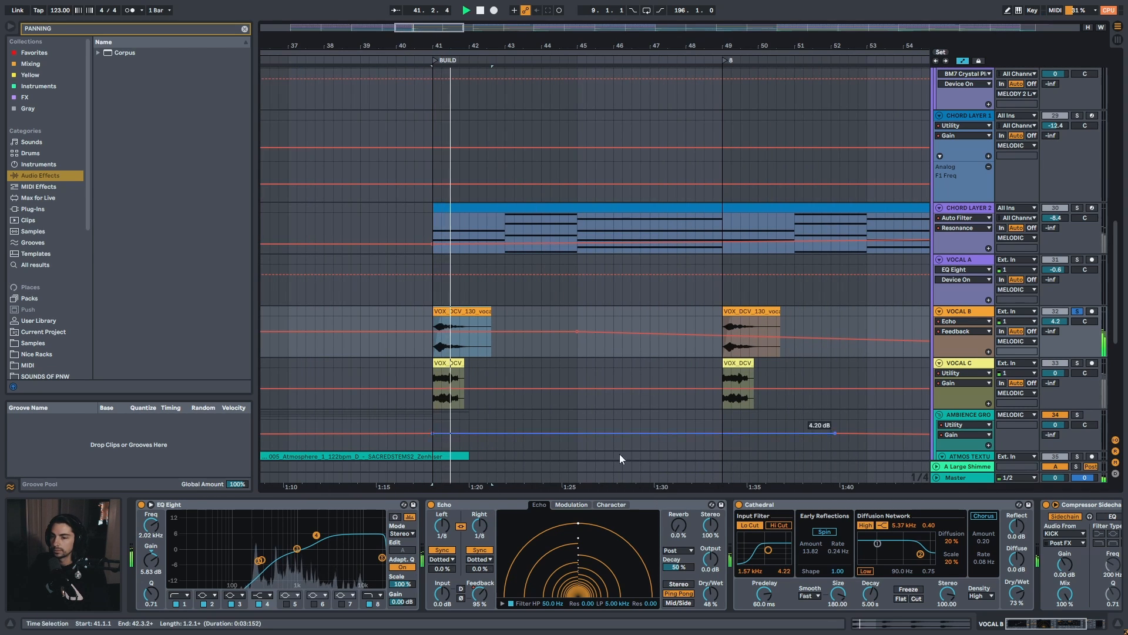
pyautogui.click(460, 506)
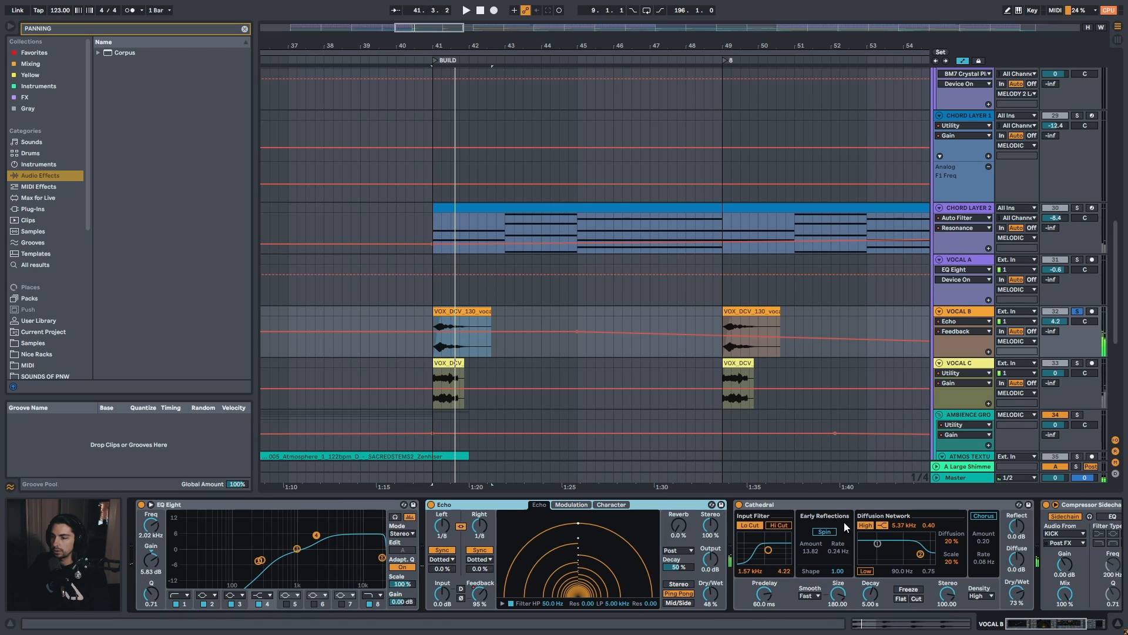
pyautogui.keyDown('shift'); pyautogui.click(796, 509); pyautogui.keyUp('shift')
pyautogui.click(739, 505)
pyautogui.press('space')
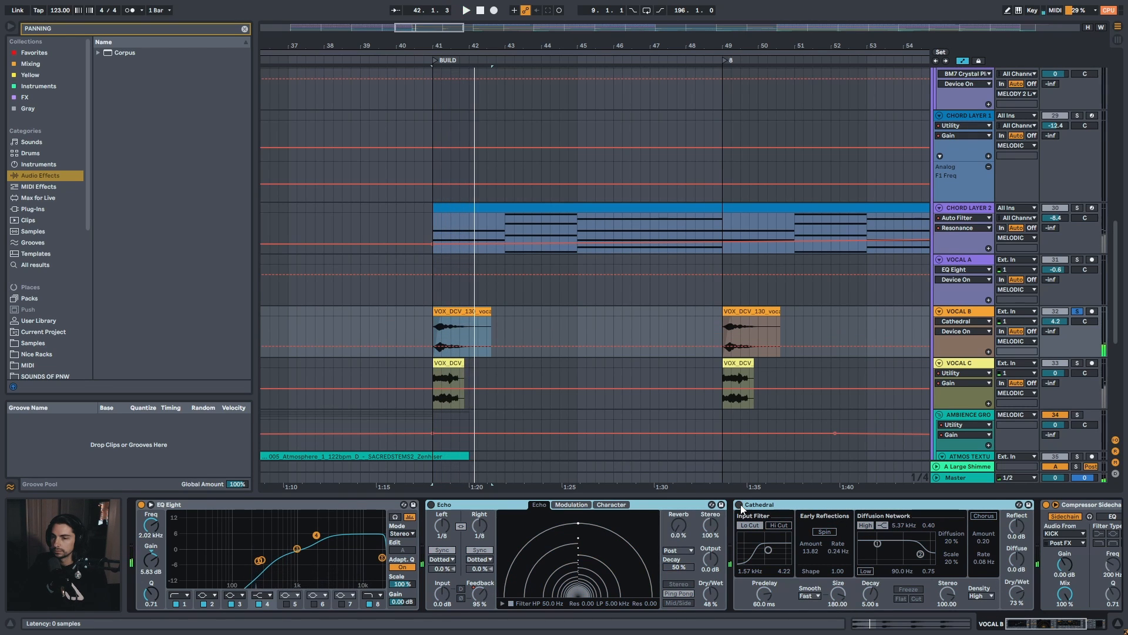
pyautogui.press('space')
pyautogui.press('space')
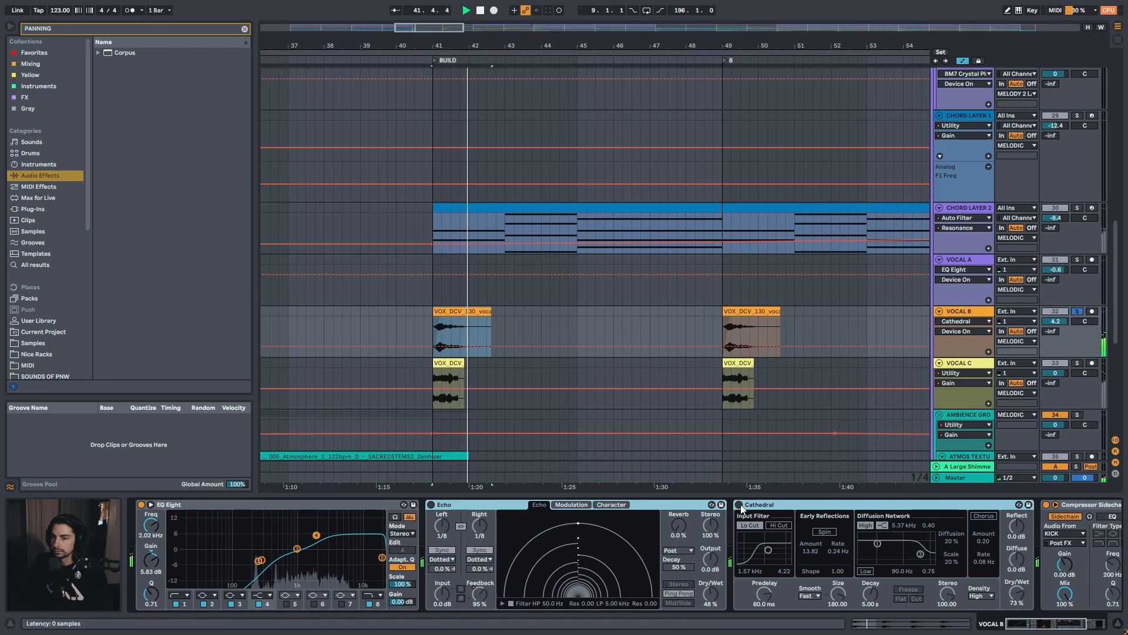
pyautogui.click(740, 505)
pyautogui.press('space')
pyautogui.press('space')
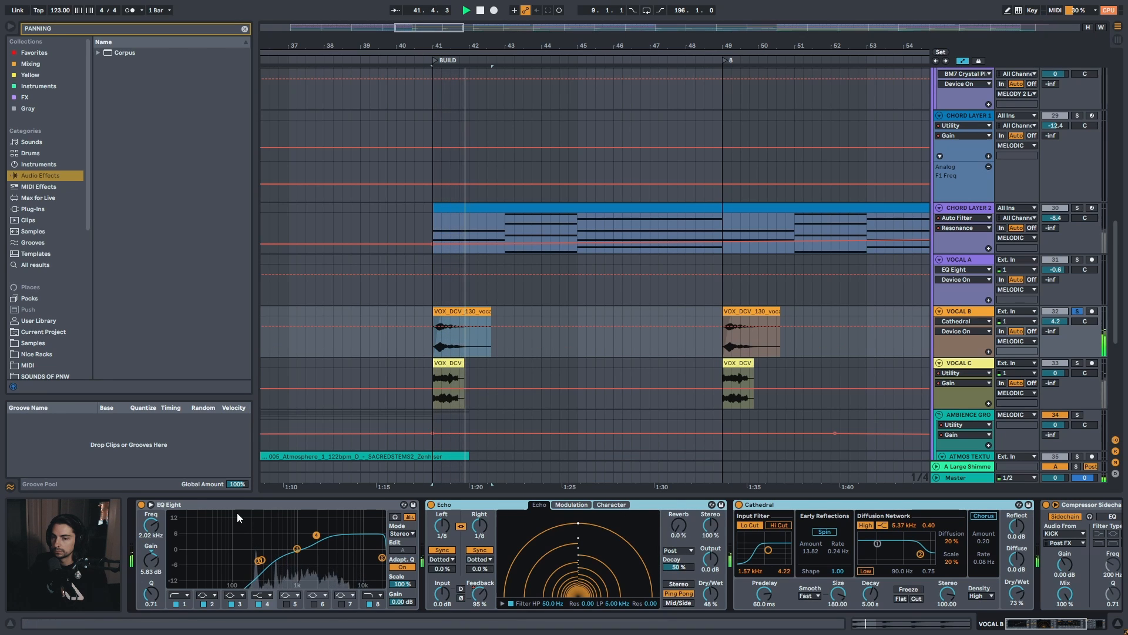
# Compare VOCAL B's clip from 41.1.1 with its EQ Eight bypassed and re-enabled
pyautogui.click(141, 505)
pyautogui.press('space')
pyautogui.press('space')
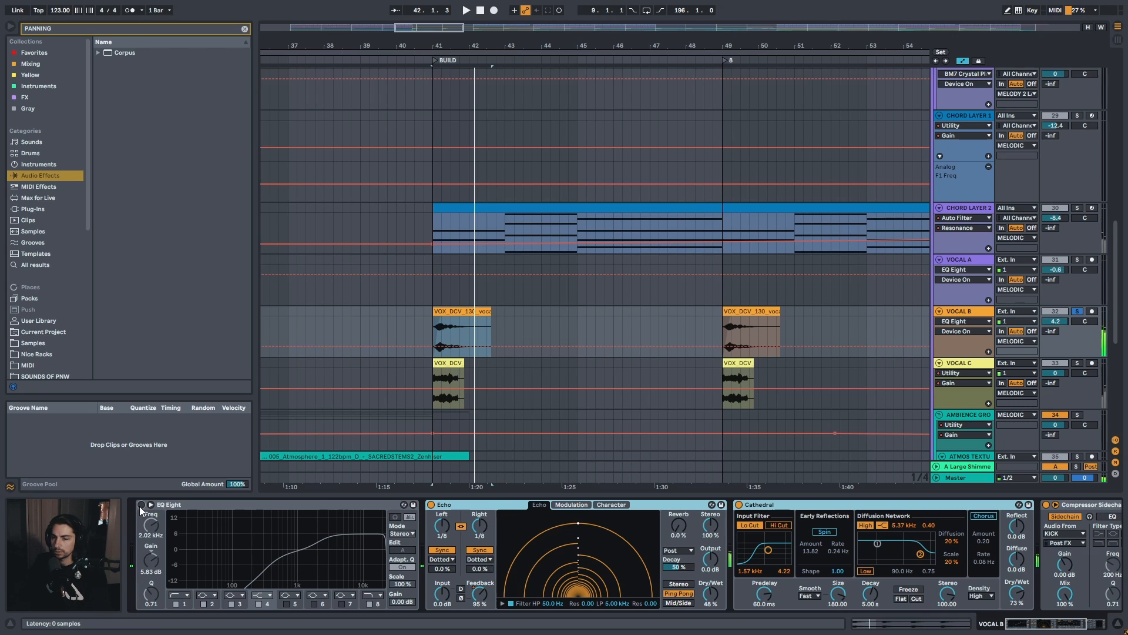
pyautogui.click(141, 505)
pyautogui.press('space')
pyautogui.press('space')
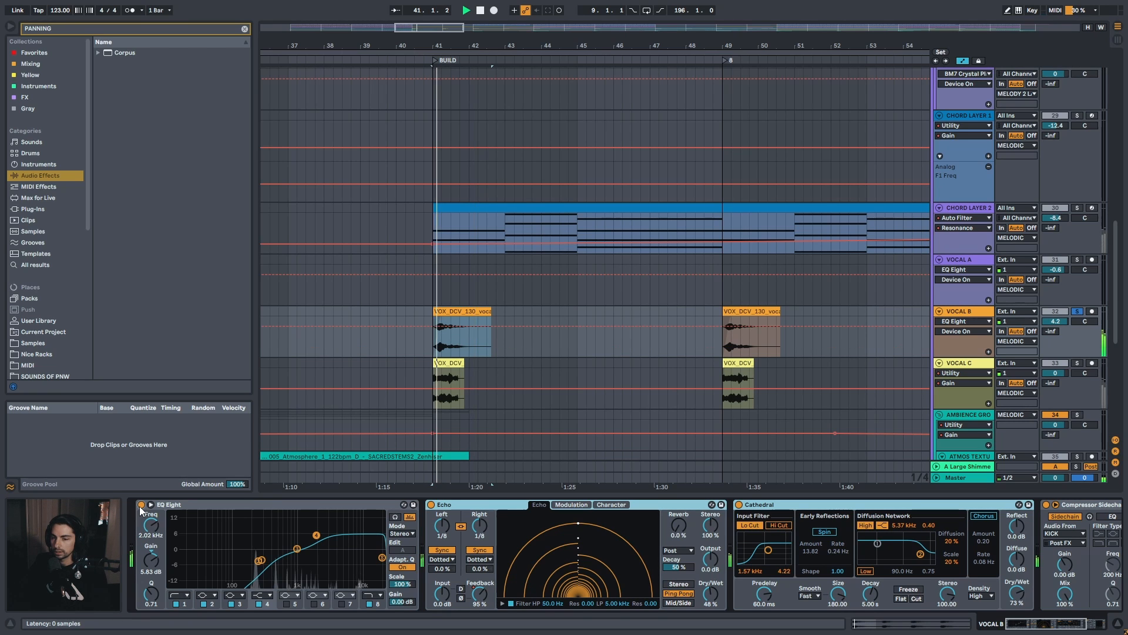
# View the end of VOCAL B's device chain with the Compressor Sidechain, and stop playback
pyautogui.click(1092, 626)
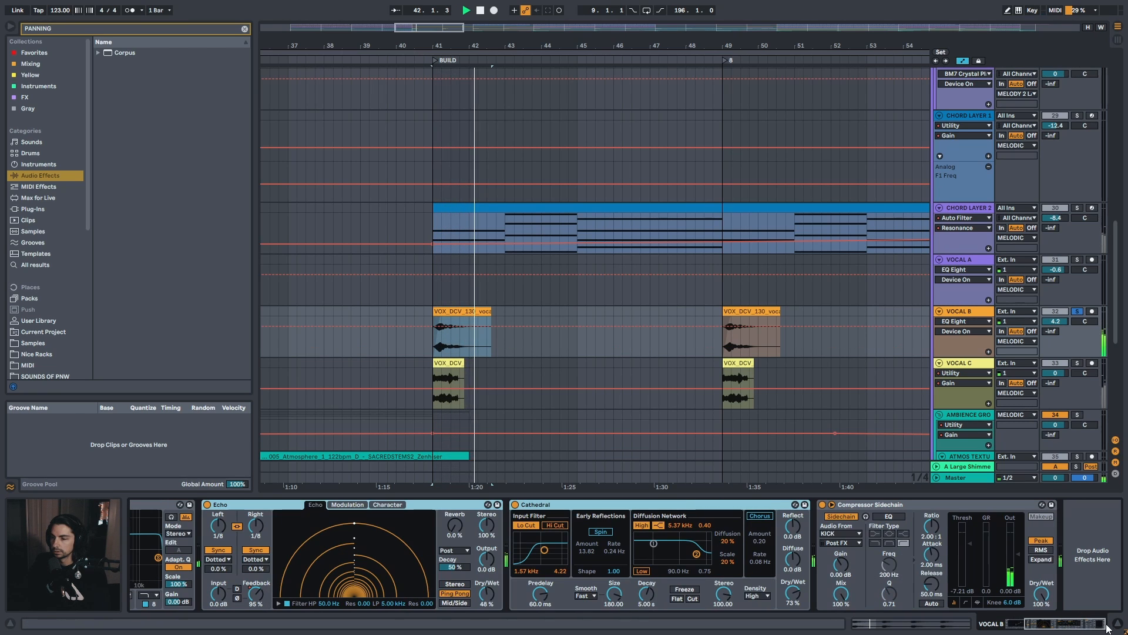
pyautogui.moveTo(627, 46); pyautogui.dragTo(470, 16)
pyautogui.press('space')
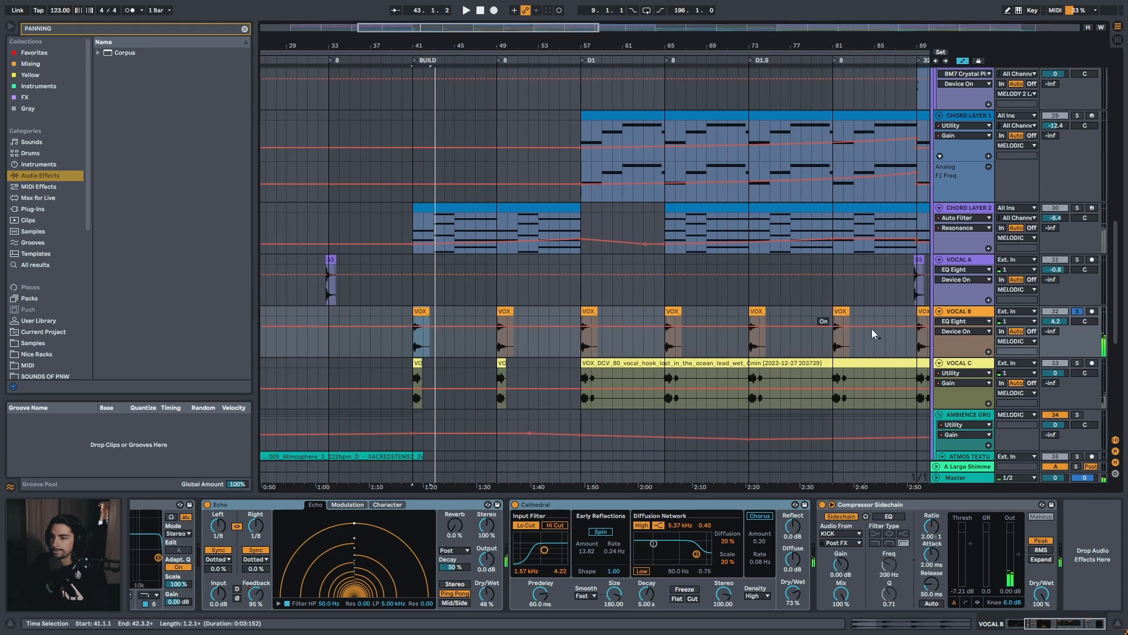
# Select VOCAL C's vocal hook clip at 41.1.1, solo the track and play the clip
pyautogui.click(415, 363)
pyautogui.moveTo(421, 43); pyautogui.dragTo(470, 154)
pyautogui.press('s')
pyautogui.press('space')
pyautogui.press('space')
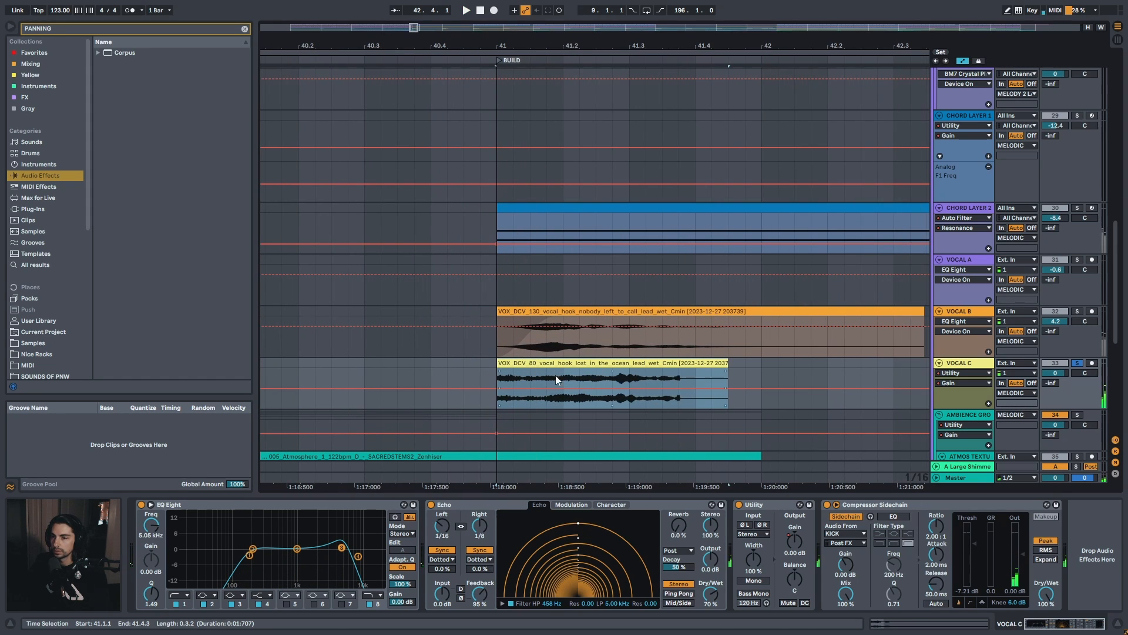
# Adjust the start edge of VOCAL C's vocal hook clip at 41.1.1
pyautogui.moveTo(498, 363)
pyautogui.mouseDown()
pyautogui.moveTo(342, 362)
pyautogui.moveTo(500, 363)
pyautogui.mouseUp()
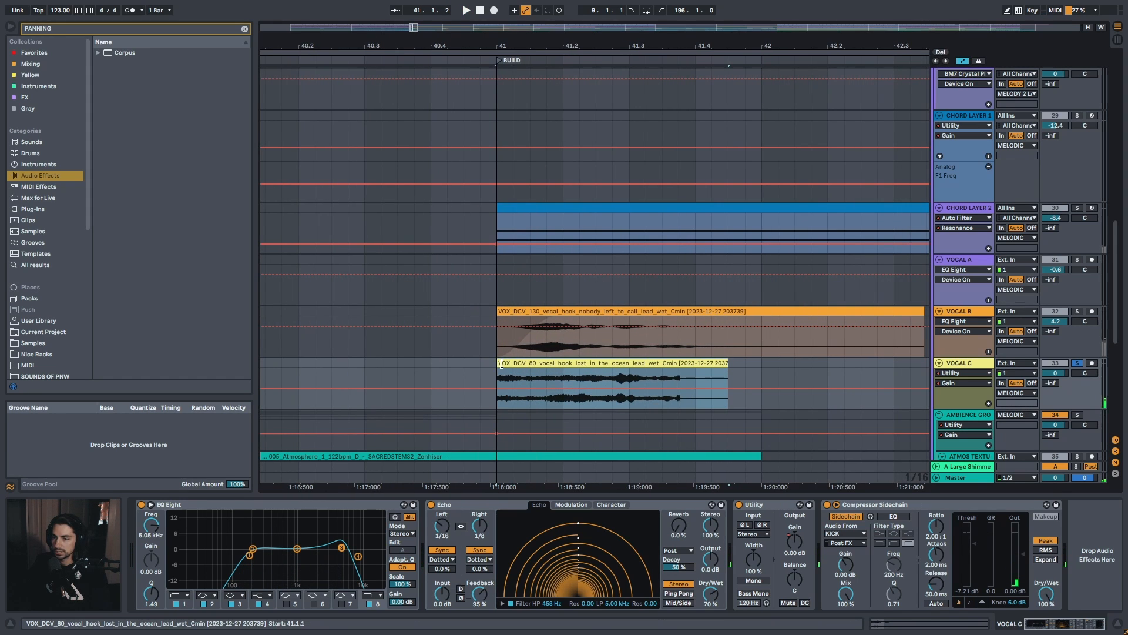
# Play the VOCAL C clip from bar 41 while bypassing and re-enabling its Echo, and view Echo's Character settings
pyautogui.moveTo(676, 47); pyautogui.dragTo(438, 13)
pyautogui.moveTo(495, 47); pyautogui.dragTo(491, 42)
pyautogui.click(487, 506)
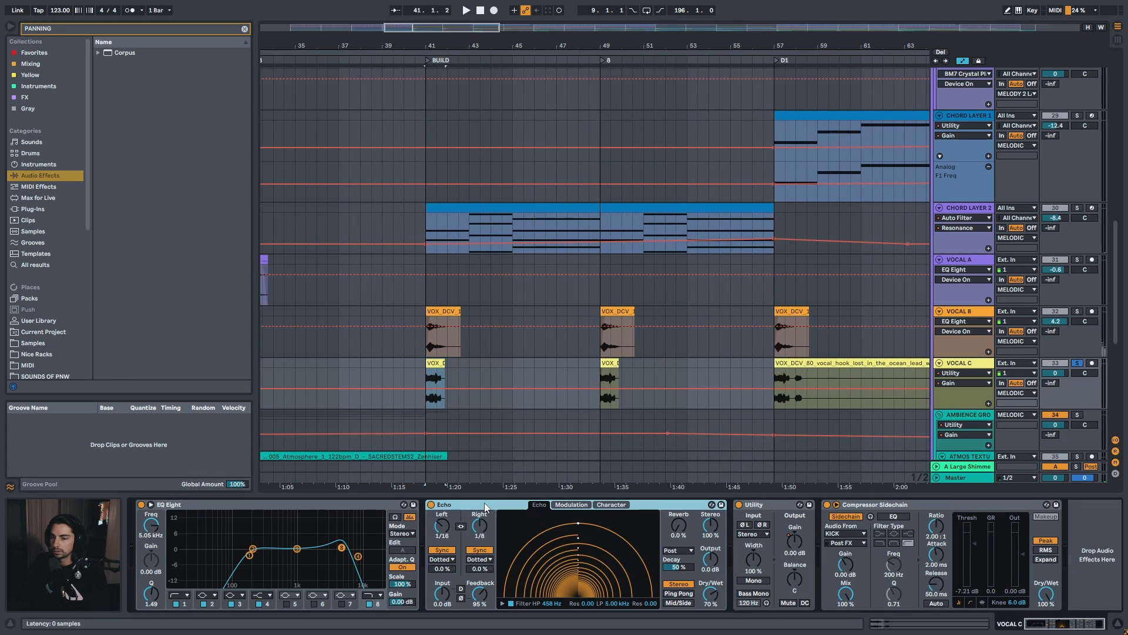
pyautogui.click(432, 506)
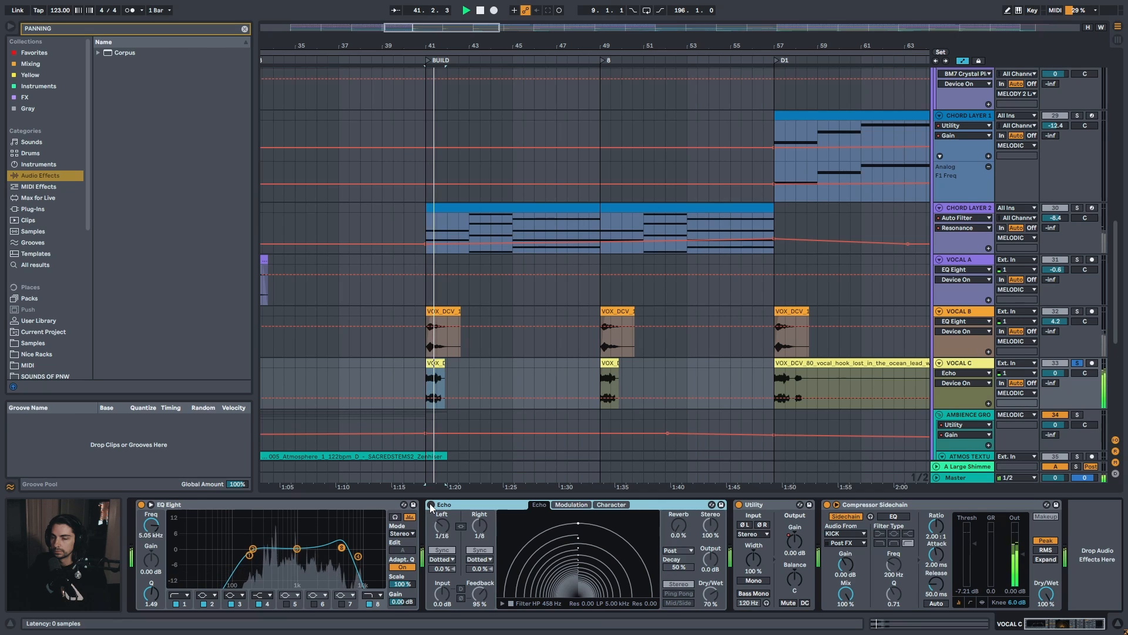
pyautogui.click(431, 505)
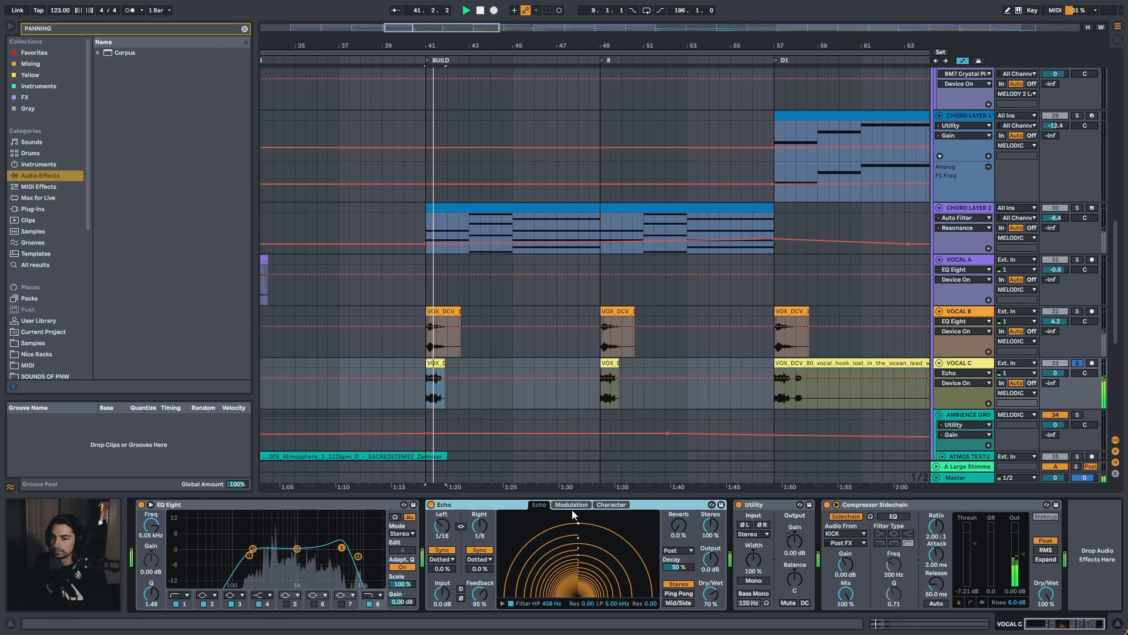
pyautogui.click(602, 505)
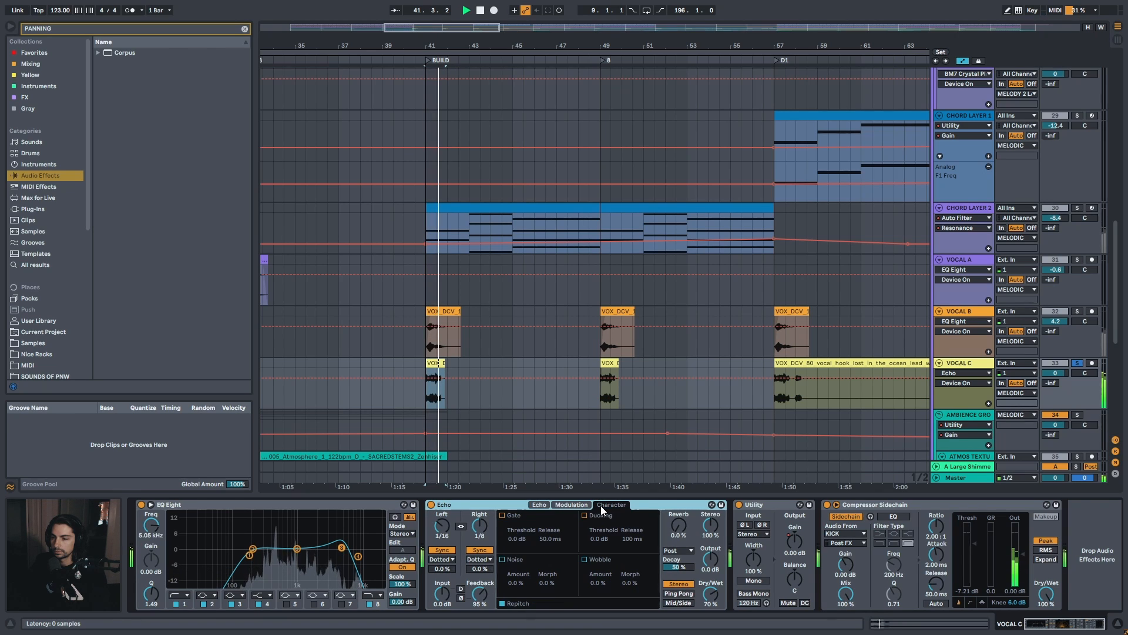
pyautogui.click(540, 505)
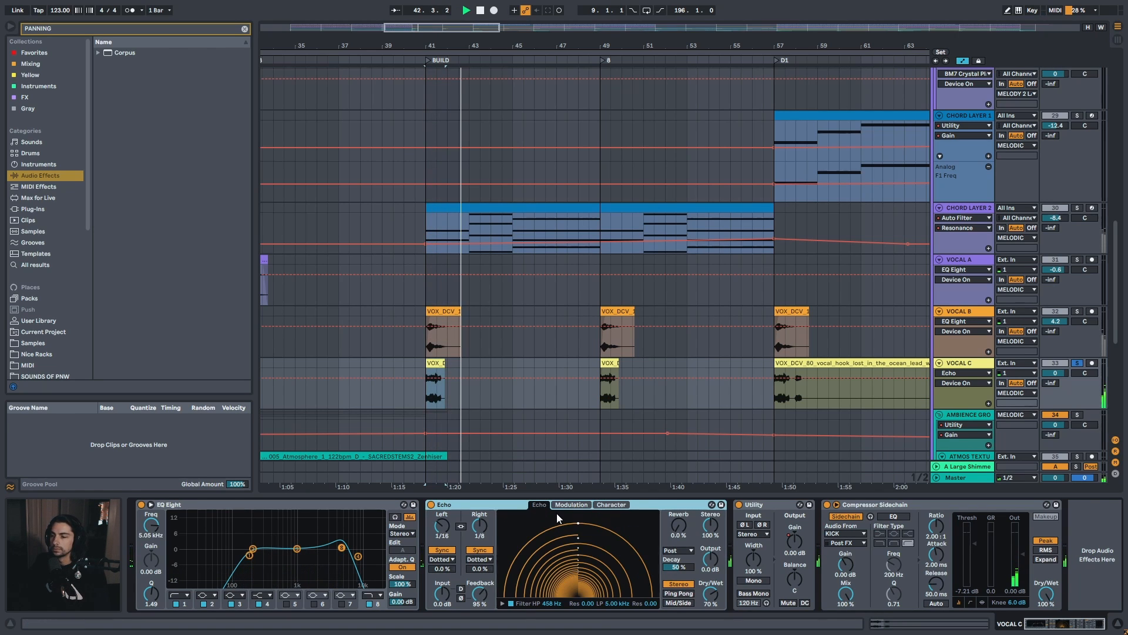
# Play the long VOCAL C clip from bar 57, where section D1 starts, and stop playback
pyautogui.click(1057, 625)
pyautogui.moveTo(821, 41); pyautogui.dragTo(585, 30)
pyautogui.click(616, 363)
pyautogui.press('space')
pyautogui.press('space')
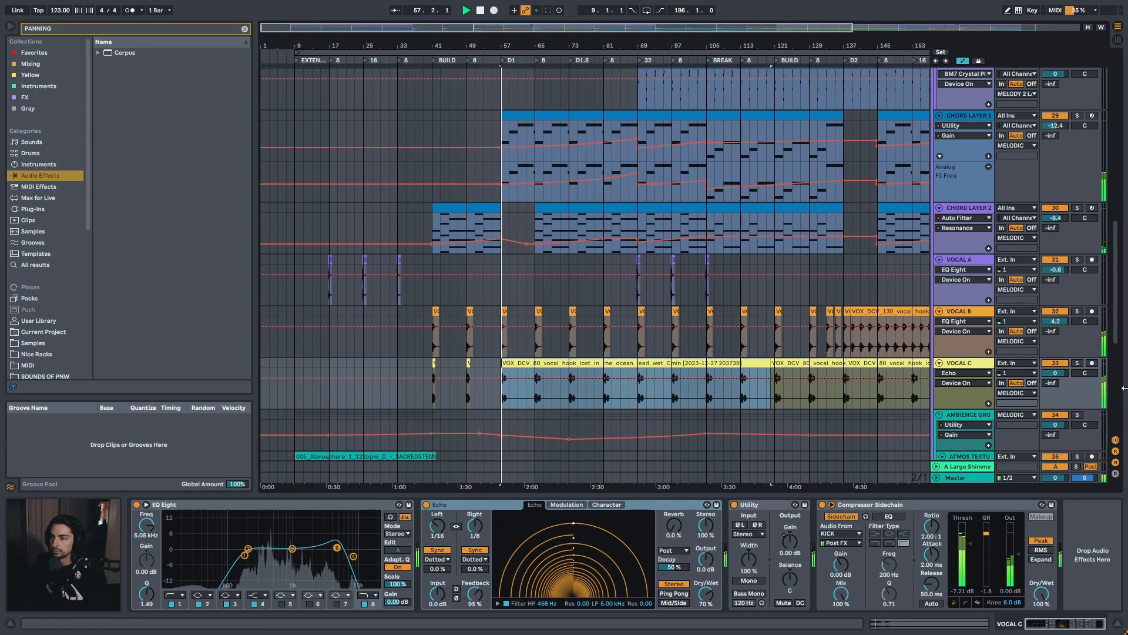
pyautogui.press('space')
pyautogui.scroll(-3, 1118, 346)
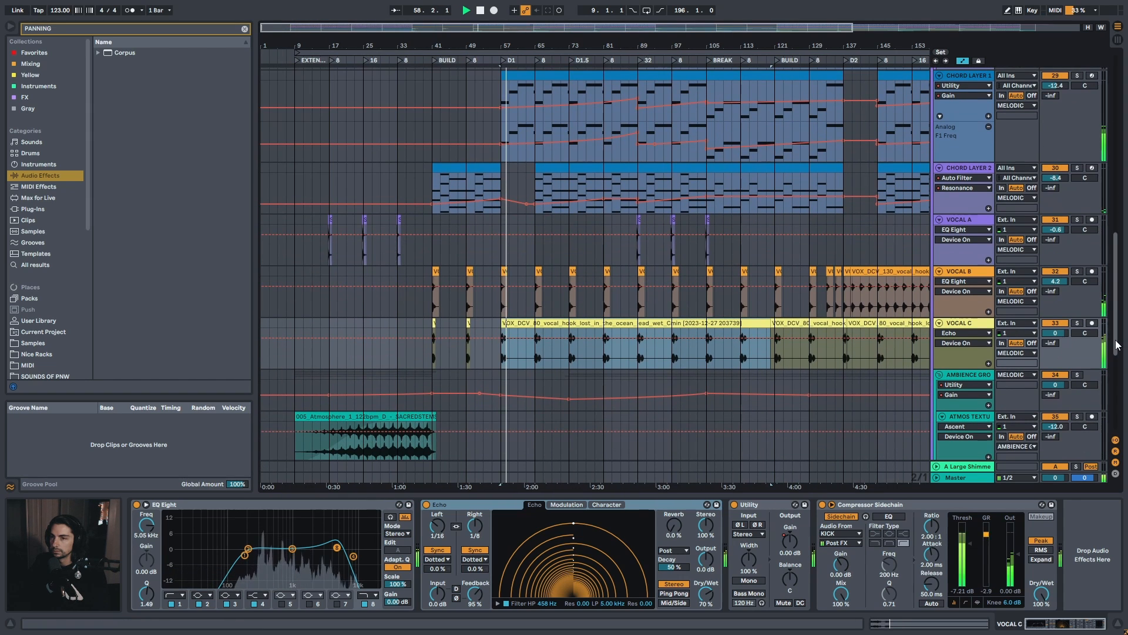
pyautogui.moveTo(1117, 345); pyautogui.dragTo(1114, 383)
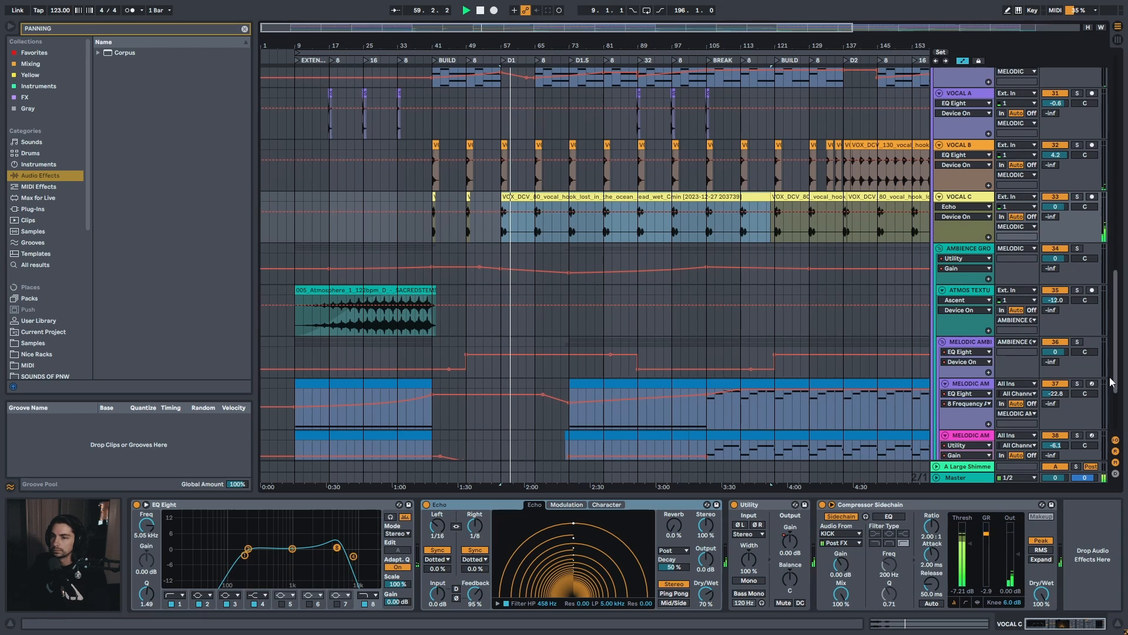
pyautogui.moveTo(535, 47); pyautogui.dragTo(549, 61)
pyautogui.press('space')
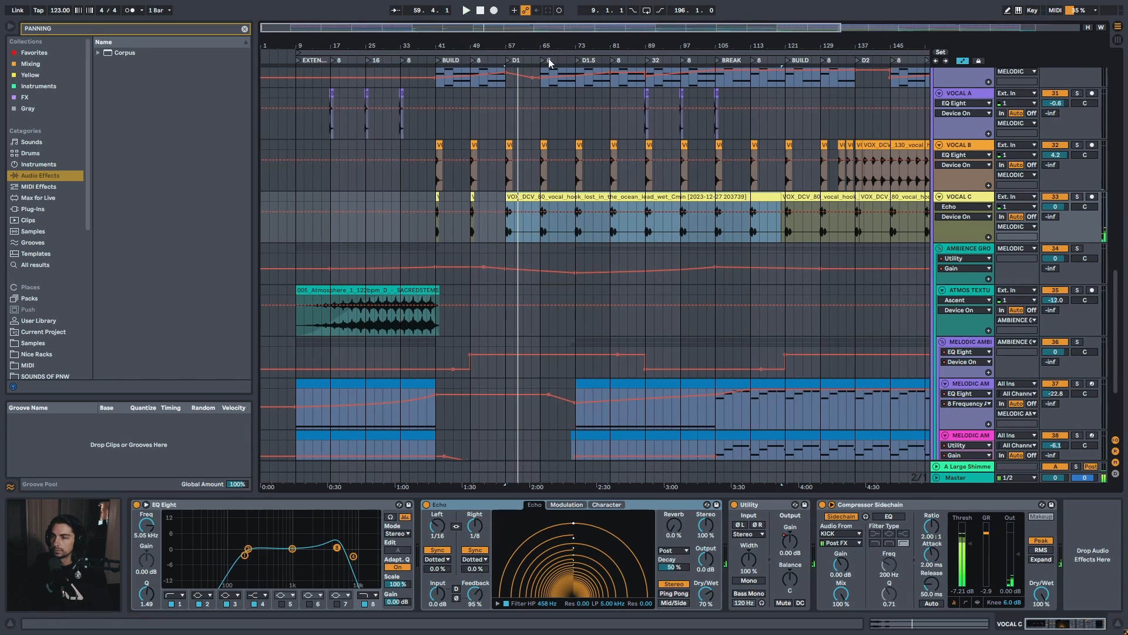
# Show the AMBIENCE GROUP track's effect chain and the full length of its clips in the arrangement
pyautogui.click(978, 248)
pyautogui.moveTo(1115, 294)
pyautogui.mouseDown()
pyautogui.moveTo(1124, 335)
pyautogui.moveTo(1118, 306)
pyautogui.mouseUp()
pyautogui.moveTo(525, 40); pyautogui.dragTo(532, 23)
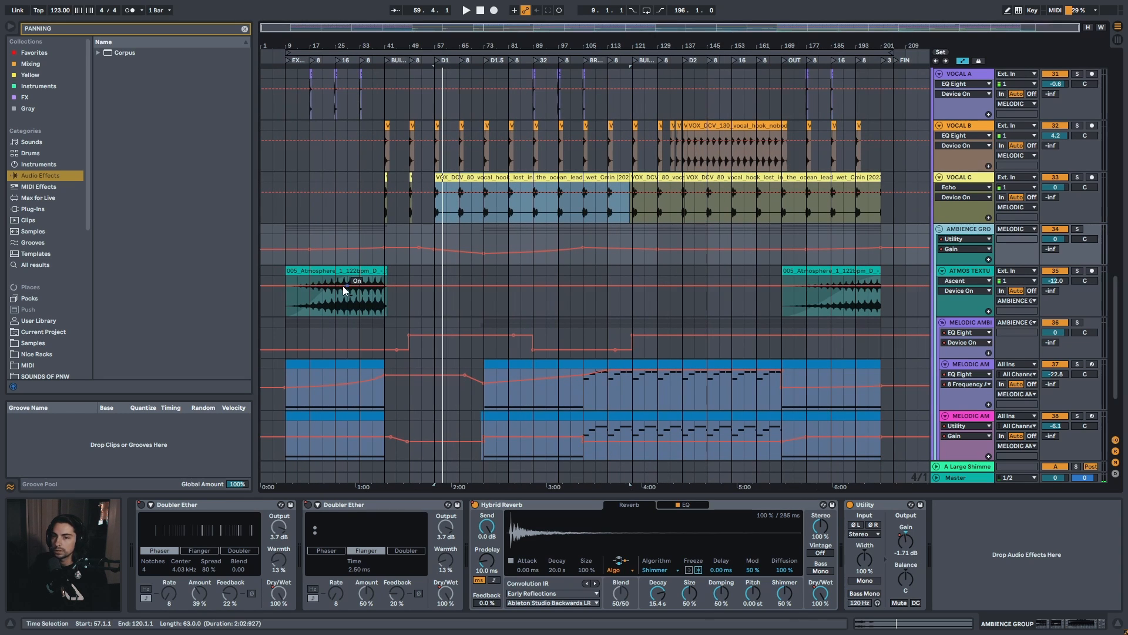
# Solo the ATMOS TEXTURE track and play its atmosphere clip from bar 25
pyautogui.click(341, 312)
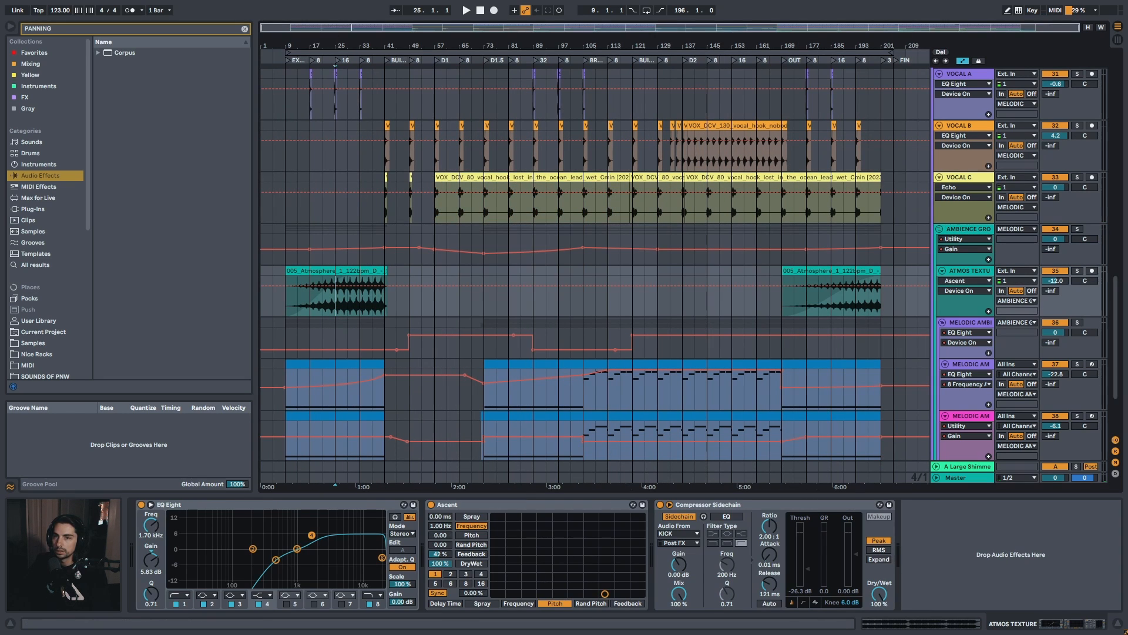
pyautogui.moveTo(339, 47); pyautogui.dragTo(493, 37)
pyautogui.press('space')
pyautogui.moveTo(1117, 300)
pyautogui.mouseDown()
pyautogui.moveTo(1117, 255)
pyautogui.moveTo(1116, 315)
pyautogui.mouseUp()
pyautogui.moveTo(421, 41); pyautogui.dragTo(443, 69)
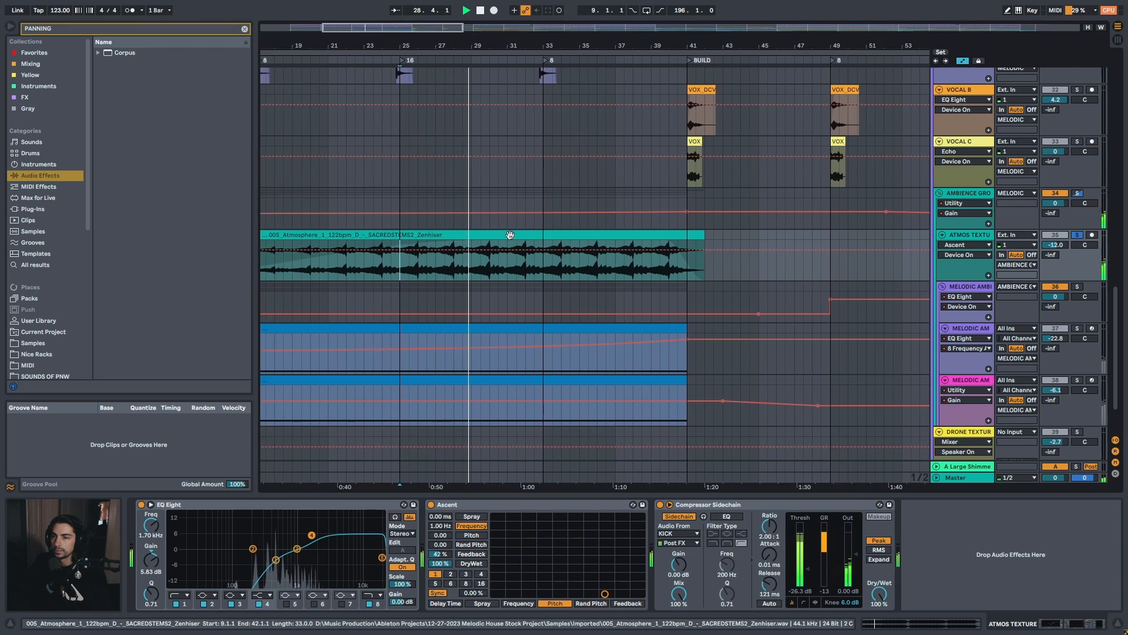
# Stop playback and inspect the sample waveform and warp settings of the first atmosphere clip on ATMOS TEXTURE
pyautogui.click(509, 235)
pyautogui.doubleClick(507, 238)
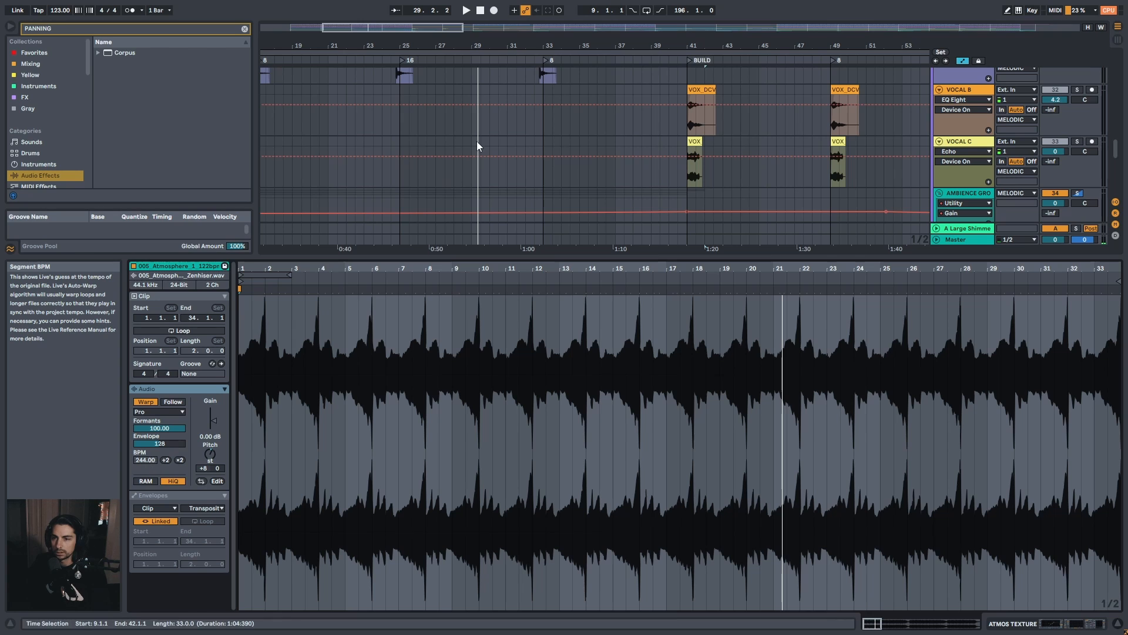
pyautogui.hotkey('shift', 'Tab')
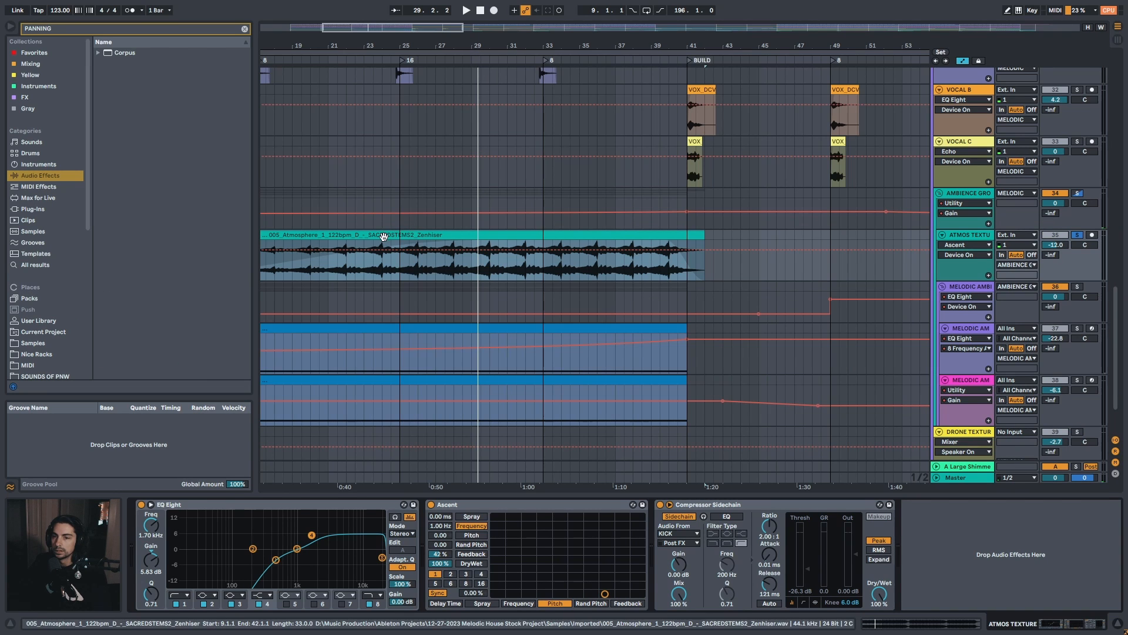
pyautogui.scroll(3, 479, 237)
pyautogui.doubleClick(478, 237)
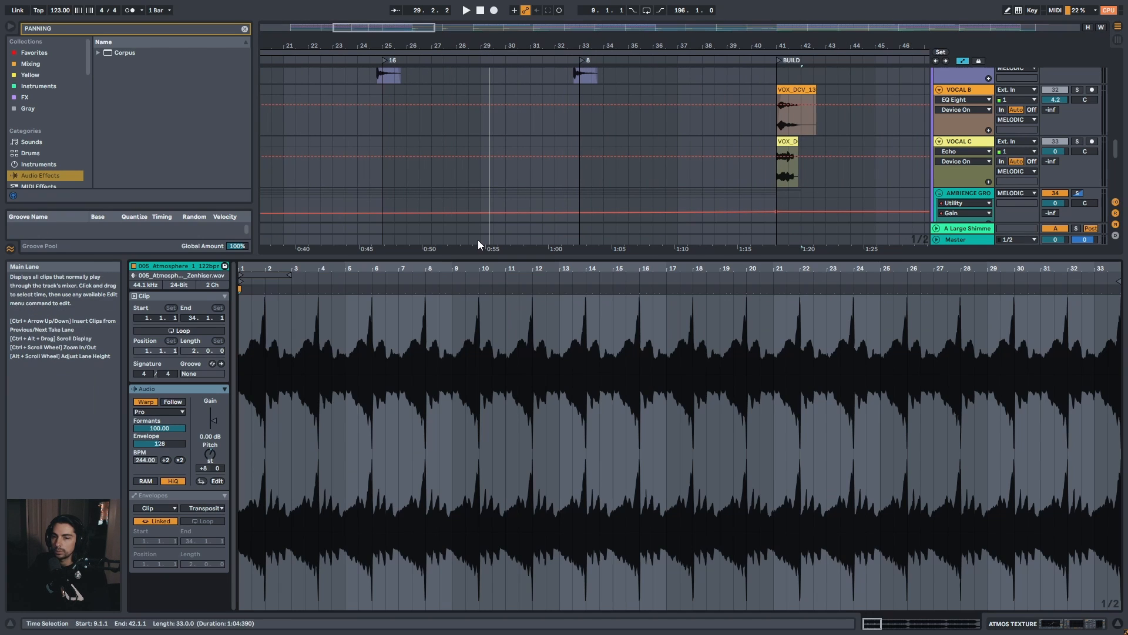
pyautogui.hotkey('shift', 'Tab')
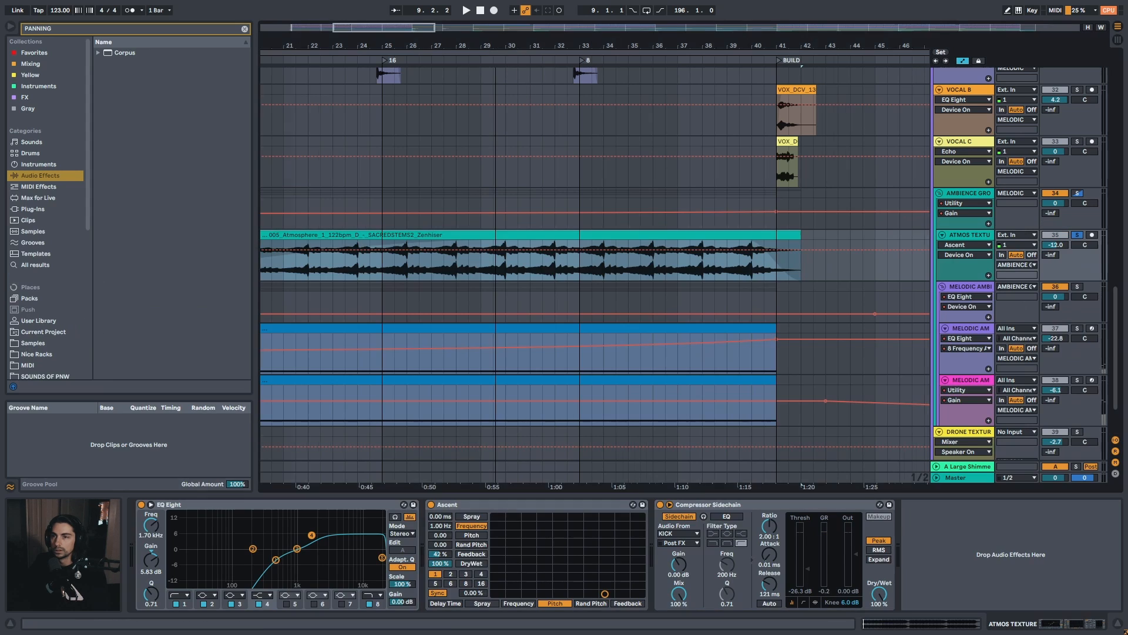
# Reset the pitch transposition of the first atmosphere clip on ATMOS TEXTURE to 0 semitones
pyautogui.scroll(-5, 481, 255)
pyautogui.hotkey('shift', 'Tab')
pyautogui.click(210, 456)
pyautogui.press('Delete')
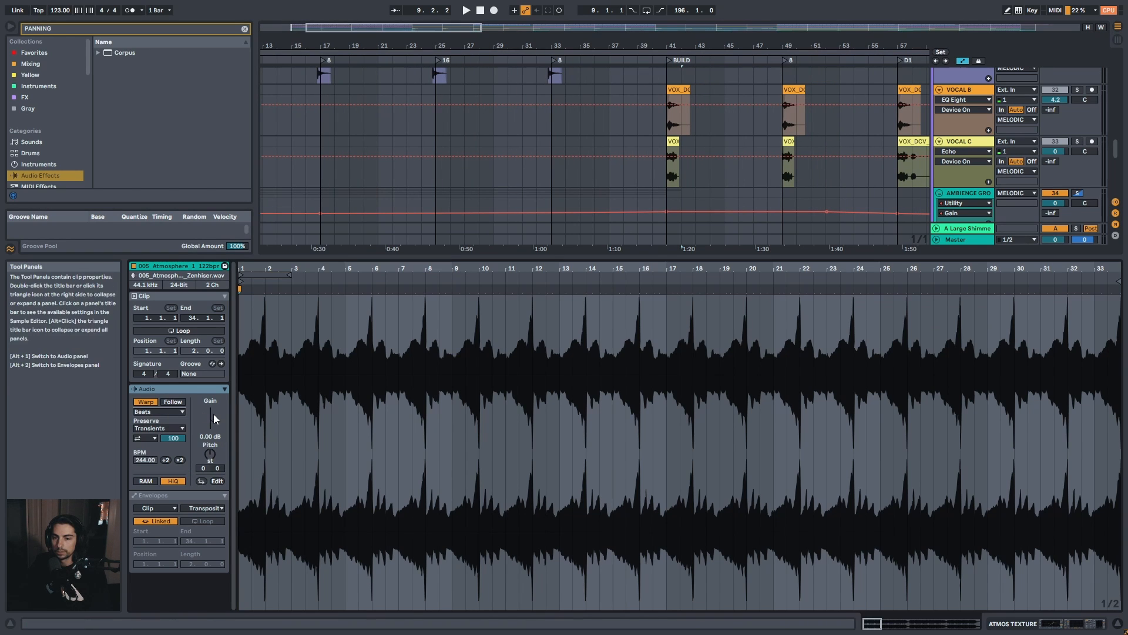
# Try halving the original tempo of the first atmosphere clip on ATMOS TEXTURE
pyautogui.hotkey('shift', 'Tab')
pyautogui.doubleClick(514, 235)
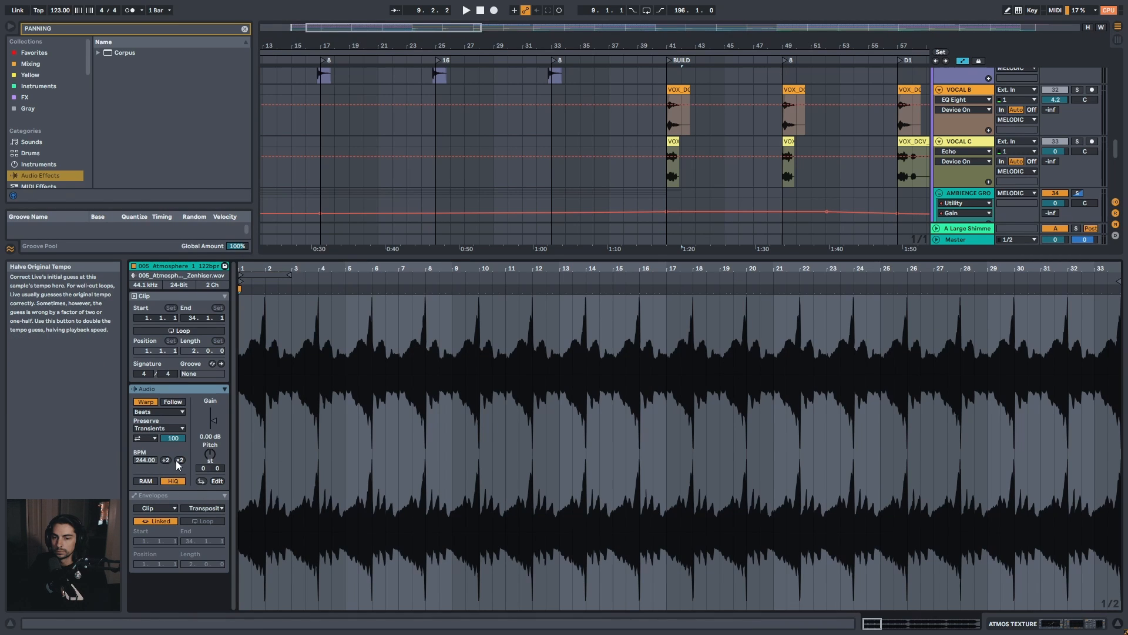
pyautogui.hotkey('shift', 'Tab')
# Play ATMOS TEXTURE from bar 21 and bypass its Ascent and EQ Eight devices
pyautogui.click(374, 281)
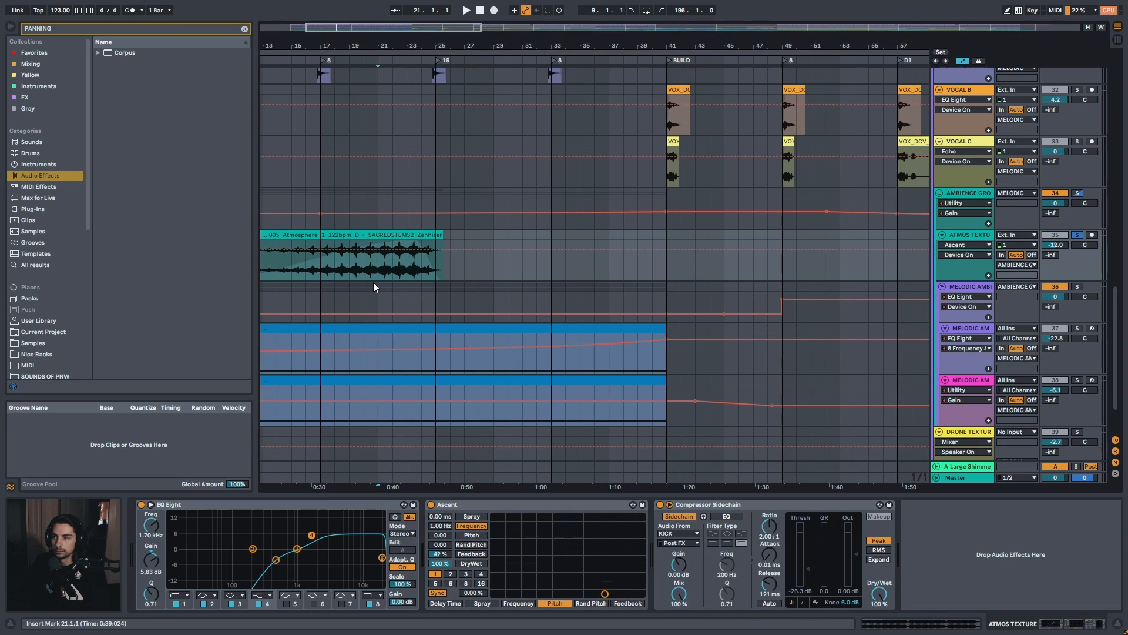
pyautogui.press('space')
pyautogui.click(459, 506)
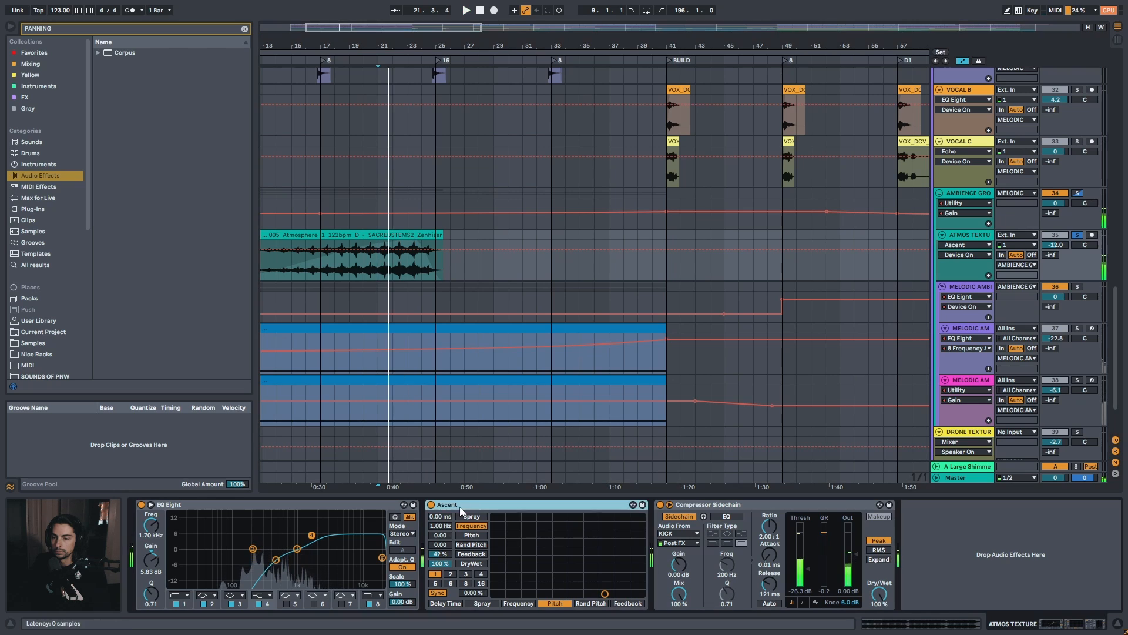
pyautogui.click(431, 505)
pyautogui.click(141, 505)
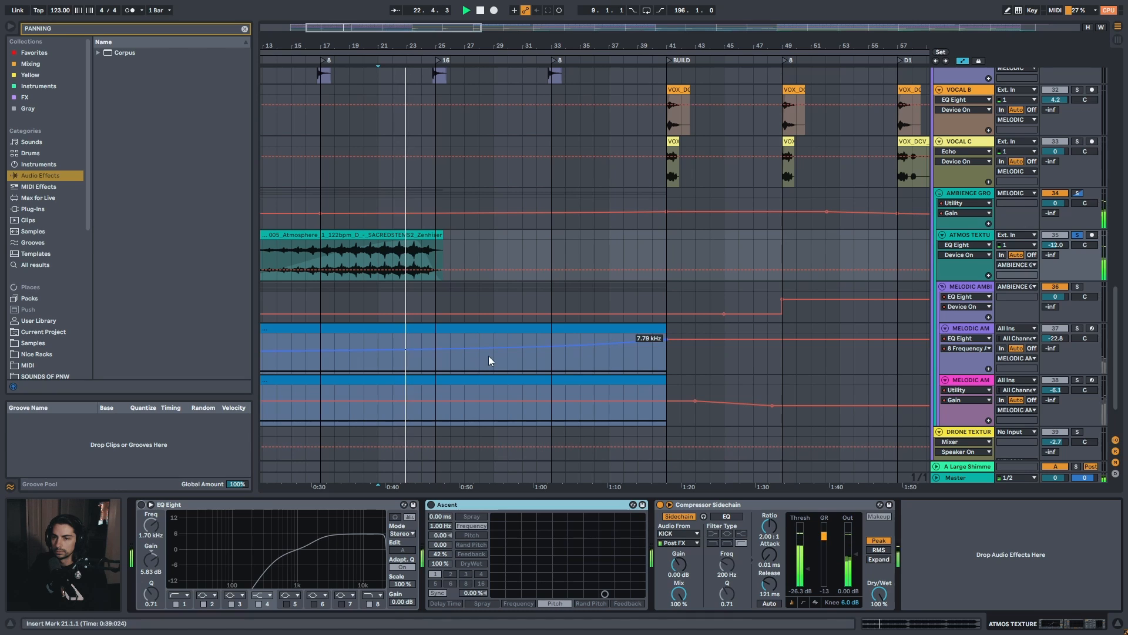
pyautogui.press('space')
# Undo the Ascent and EQ Eight bypasses and the atmosphere clip's tempo change
pyautogui.hotkey('ctrl', 'z')
pyautogui.hotkey('ctrl', 'z')
pyautogui.hotkey('ctrl', 'z')
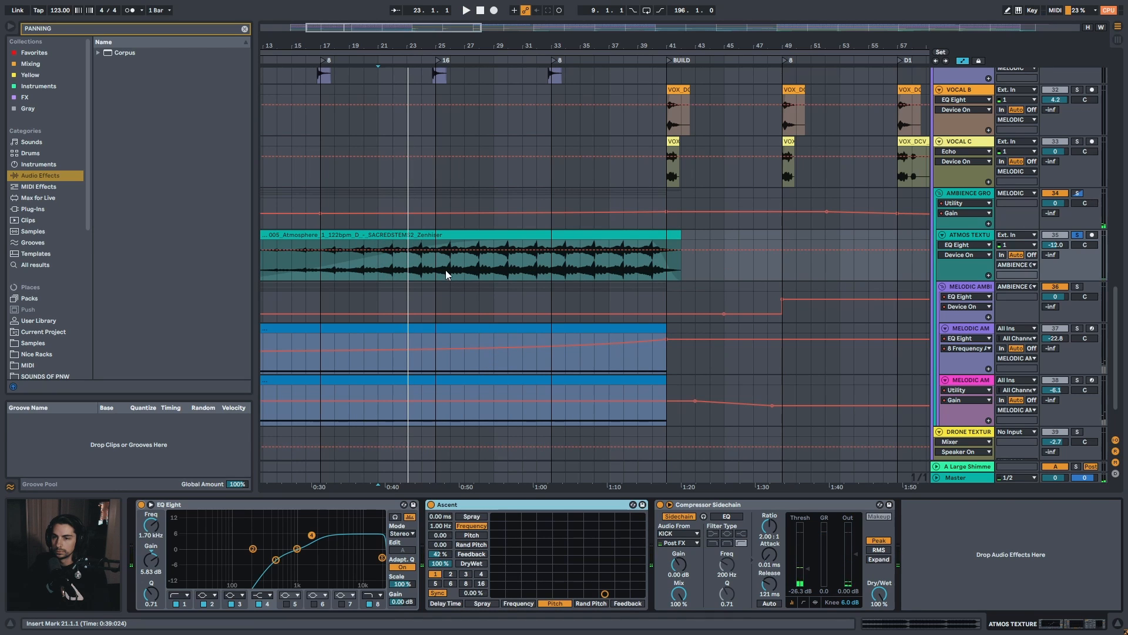
# Play the atmosphere clip from bars 25 and 28 with its effects active, and view its waveform up close
pyautogui.click(463, 265)
pyautogui.press('space')
pyautogui.click(435, 274)
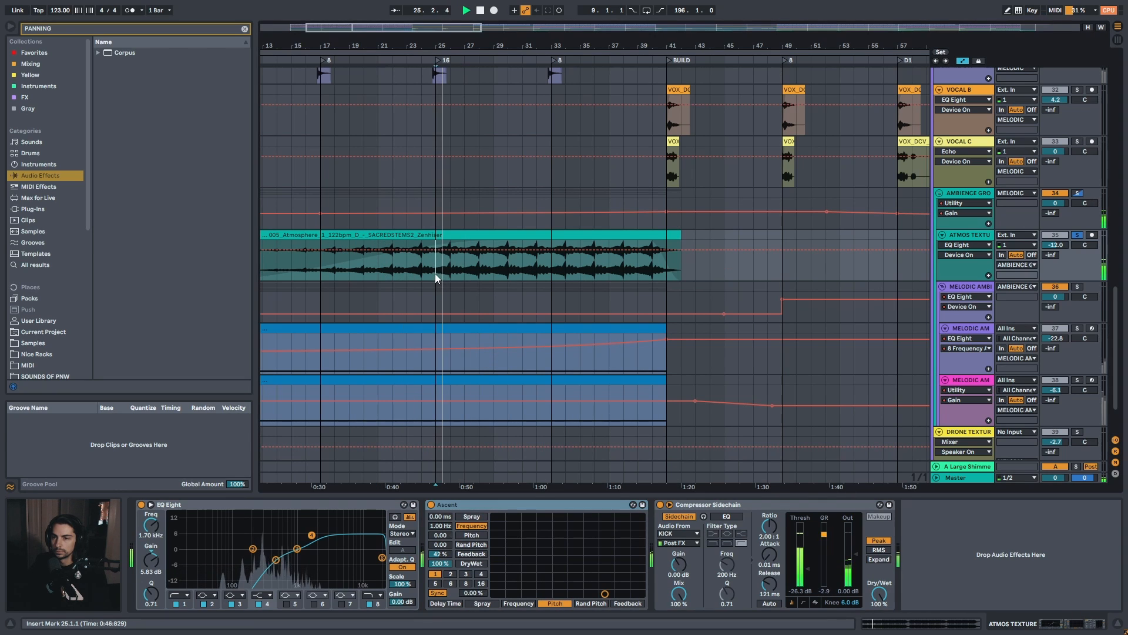
pyautogui.click(479, 269)
pyautogui.doubleClick(479, 269)
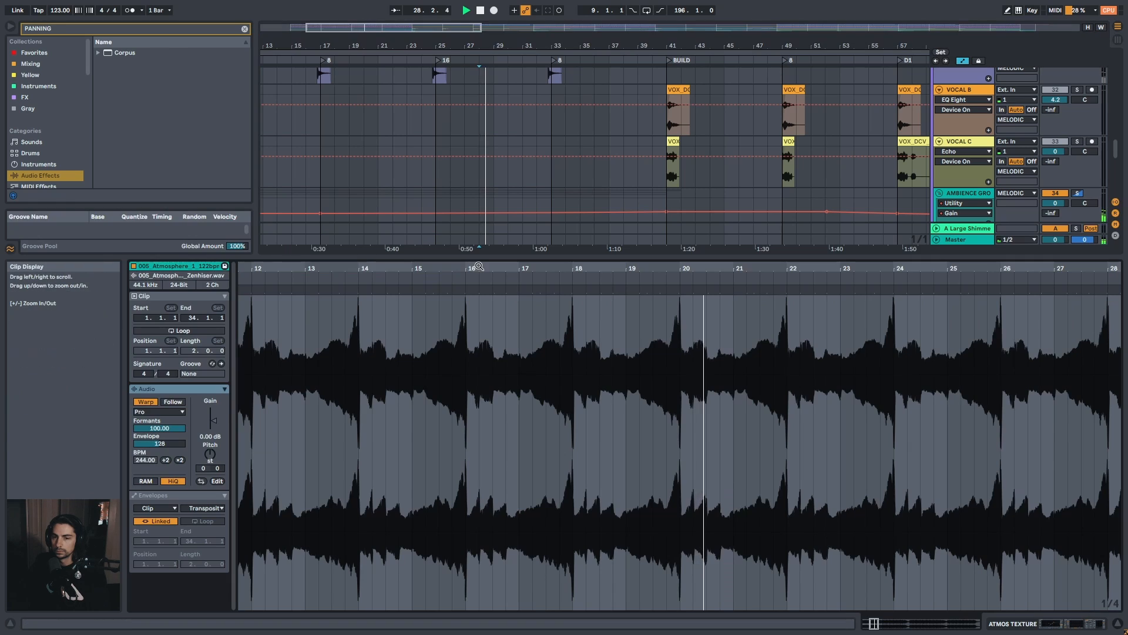
pyautogui.hotkey('shift', 'Tab')
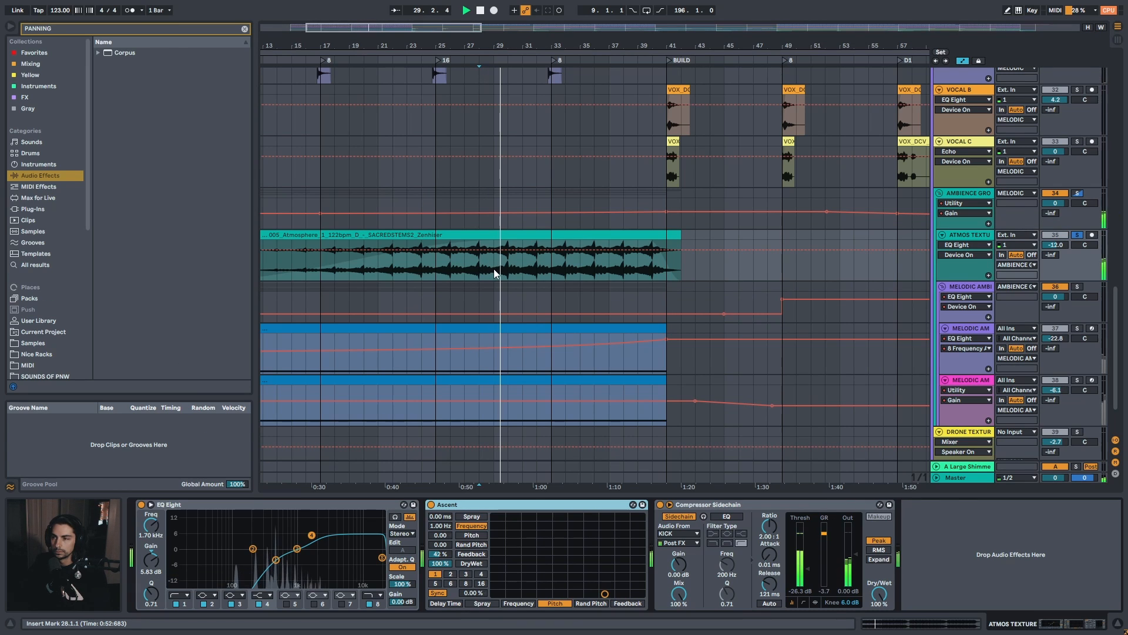
pyautogui.moveTo(602, 50); pyautogui.dragTo(597, 46)
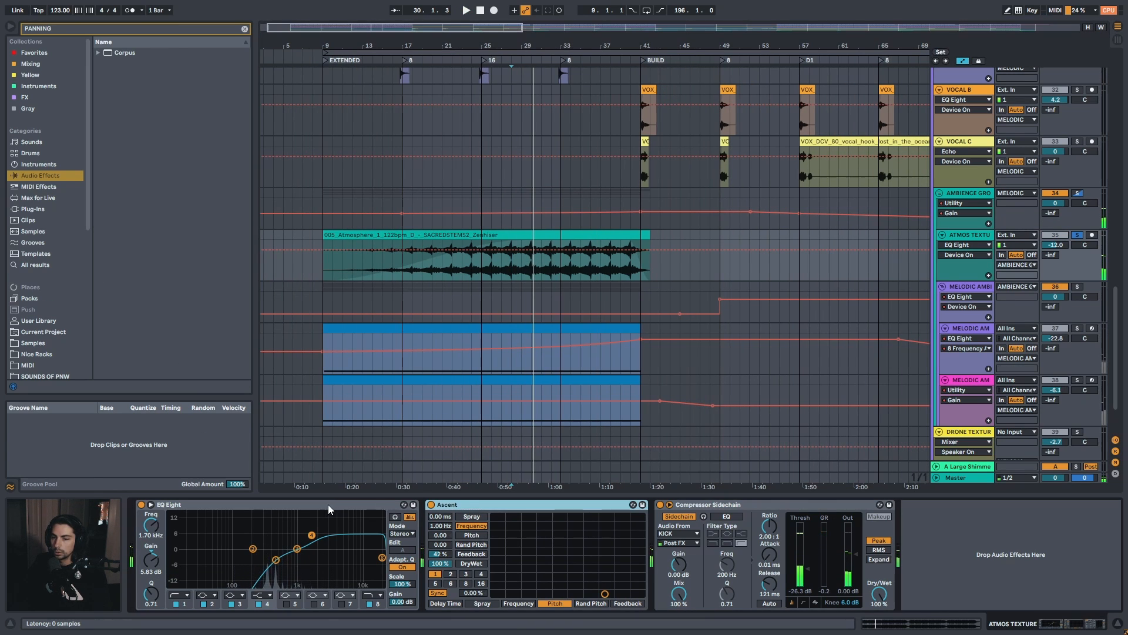
# Play the atmosphere clip from bar 29 while bypassing and re-enabling the Ascent device
pyautogui.click(139, 510)
pyautogui.click(435, 507)
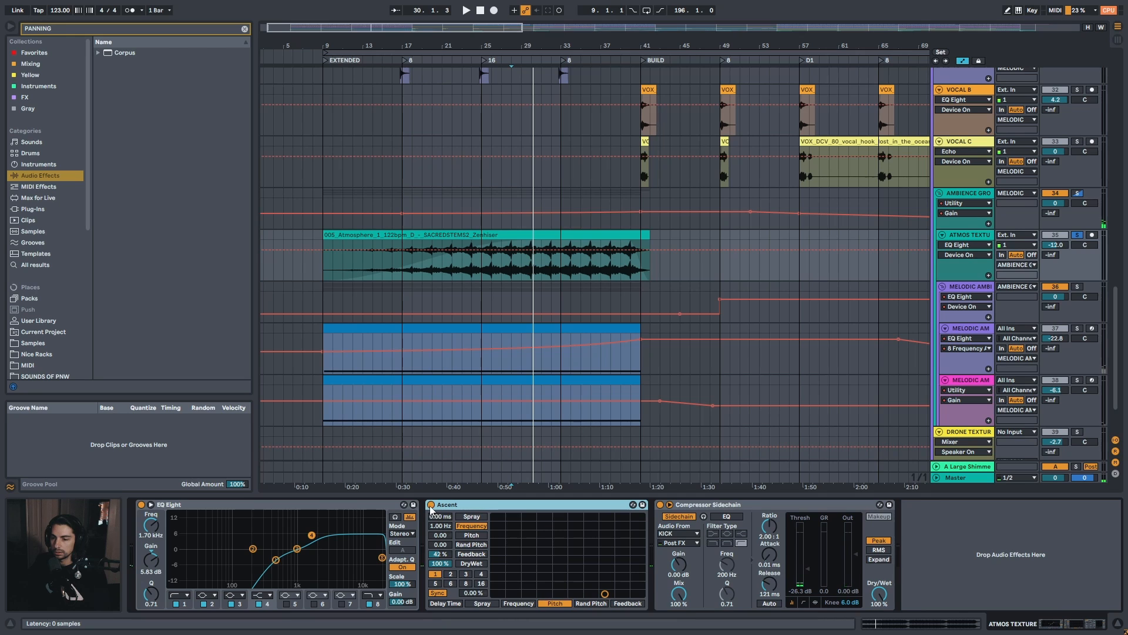
pyautogui.moveTo(528, 55); pyautogui.dragTo(481, 489)
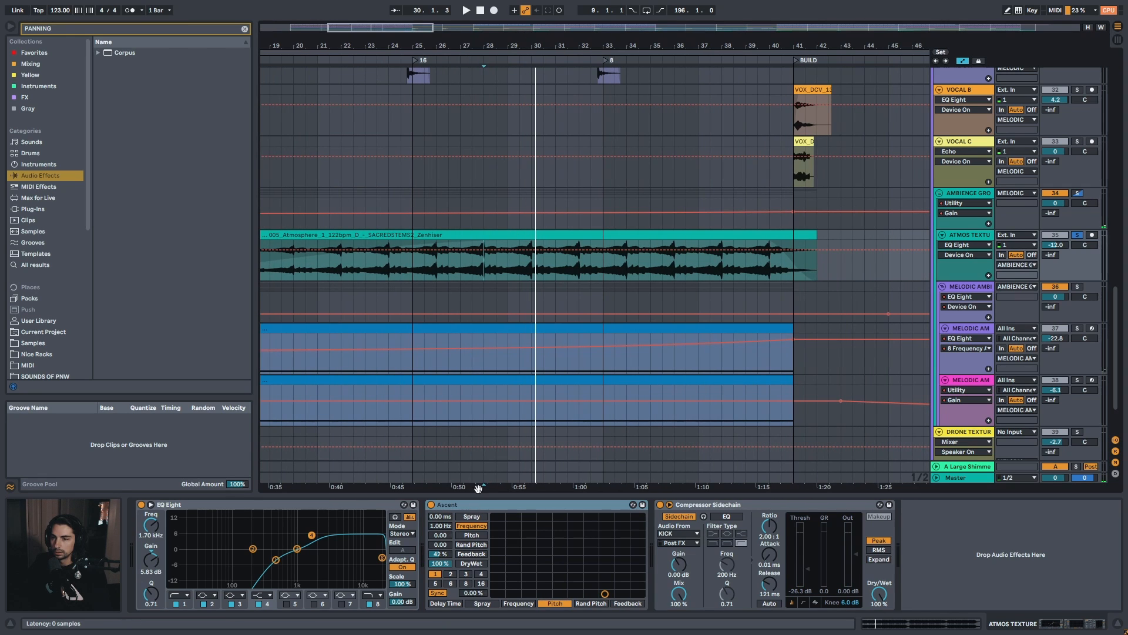
pyautogui.press('space')
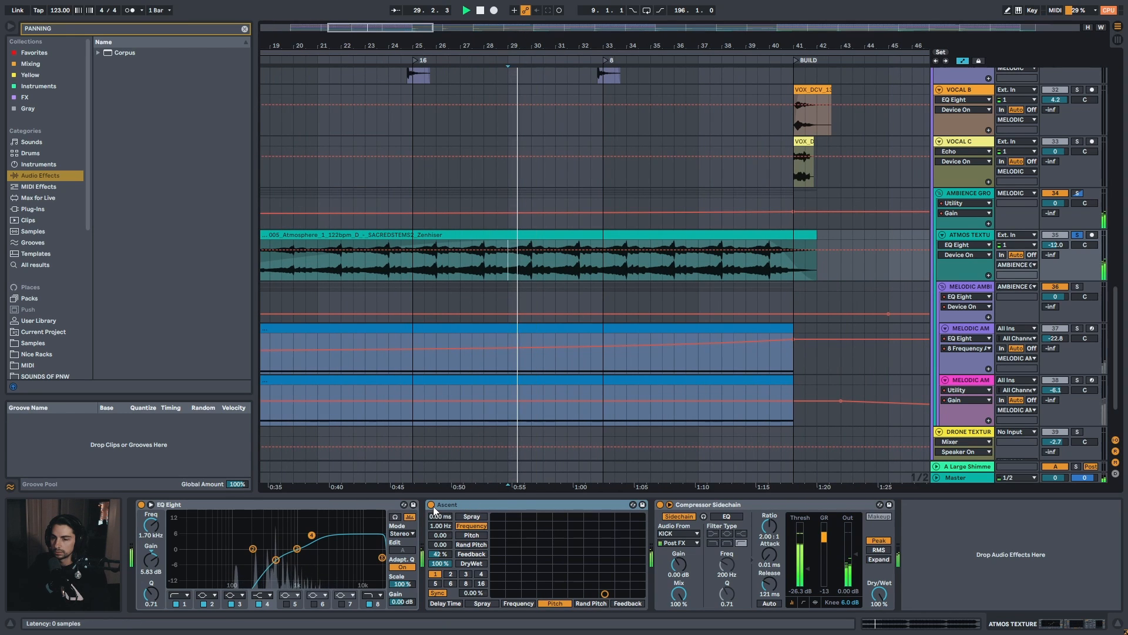
pyautogui.click(431, 505)
pyautogui.click(431, 505)
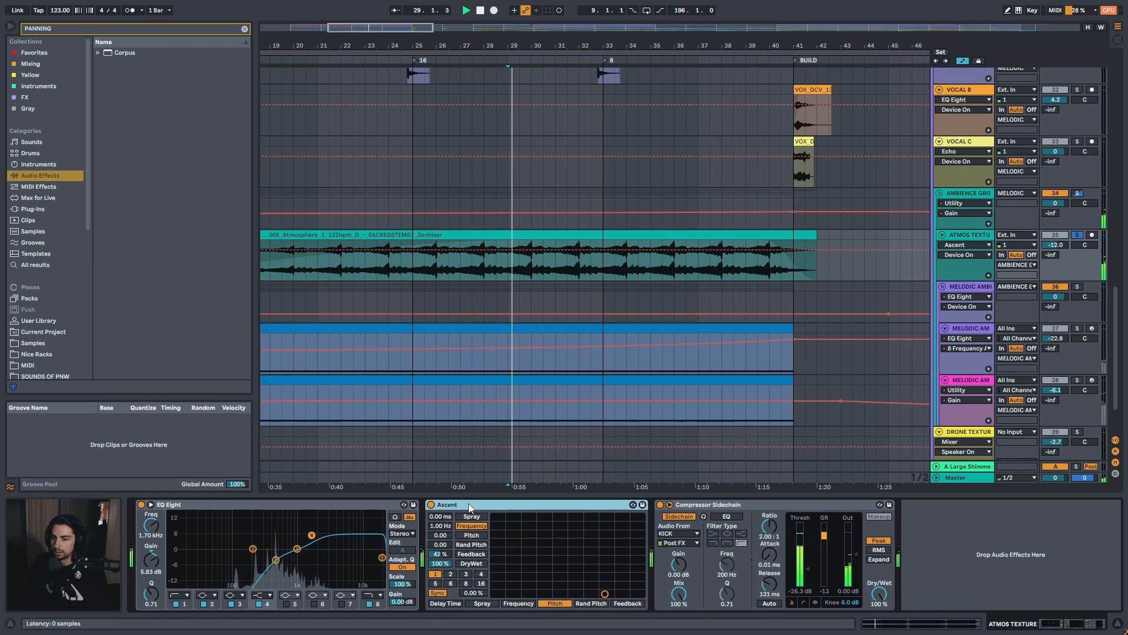
# Search the audio effects for ASCENT, expand the Grain Delay presets, and select the track's Ascent device
pyautogui.hotkey('ctrl', 'f')
pyautogui.write('ASCENT')
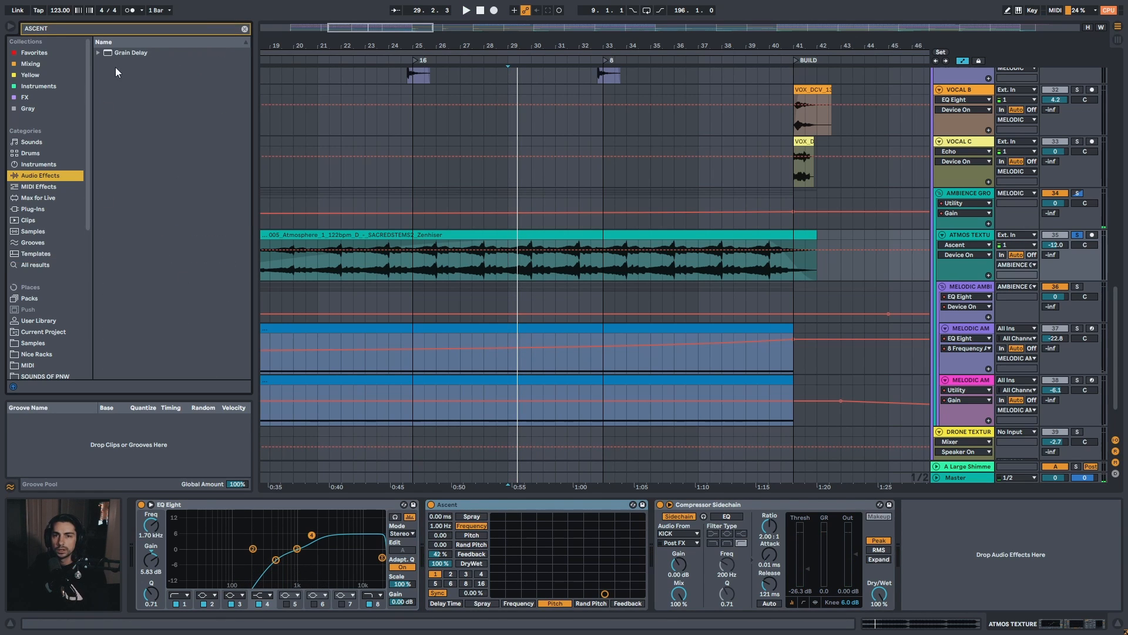
pyautogui.click(98, 52)
pyautogui.click(472, 505)
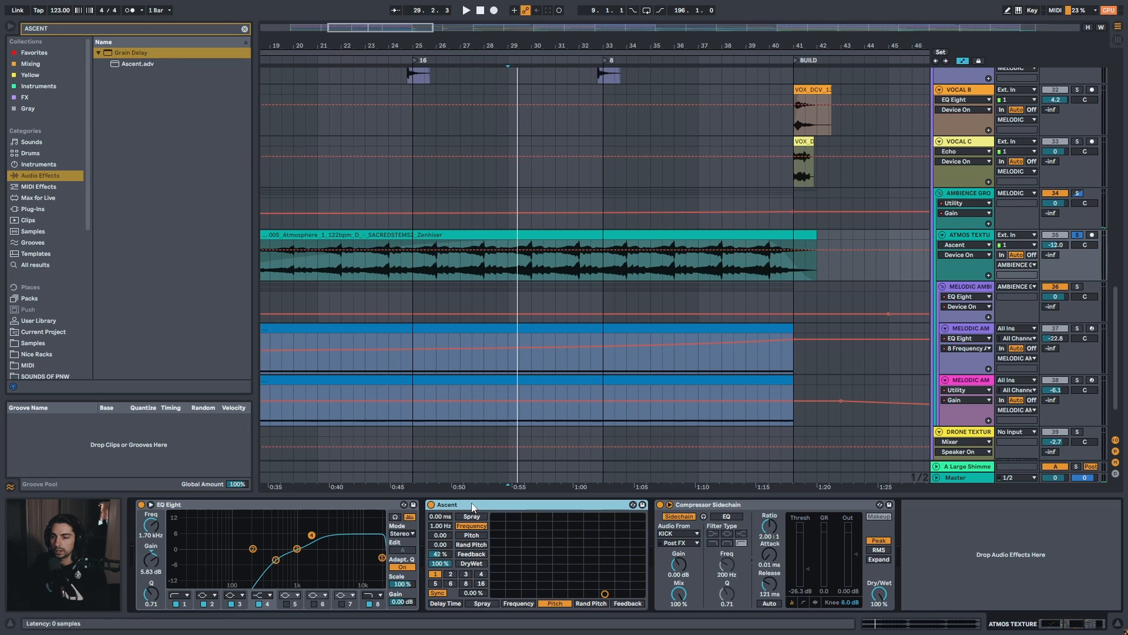
# Replay ATMOS TEXTURE from bar 29 to compare it with Ascent off and on, and show the whole arrangement
pyautogui.press('space')
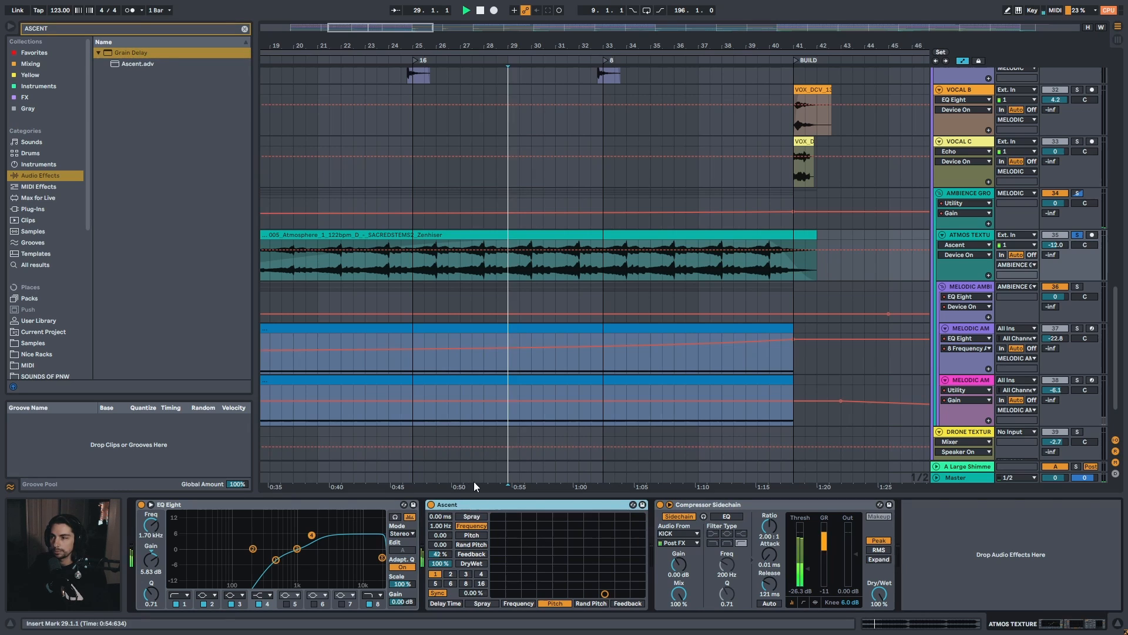
pyautogui.click(431, 504)
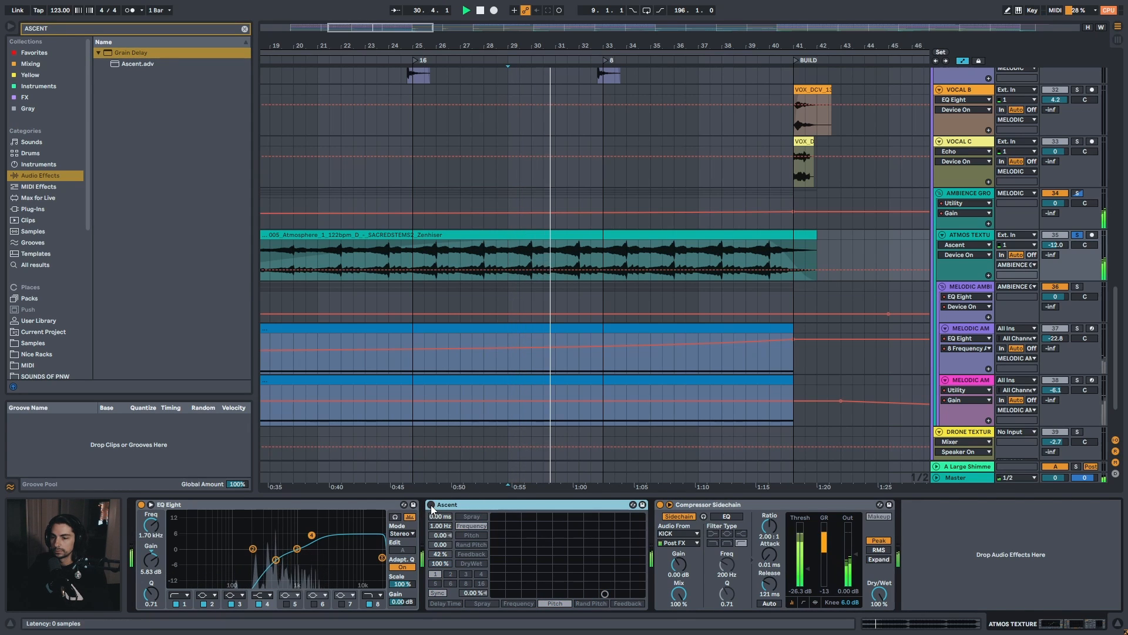
pyautogui.click(431, 506)
pyautogui.moveTo(772, 44); pyautogui.dragTo(385, 42)
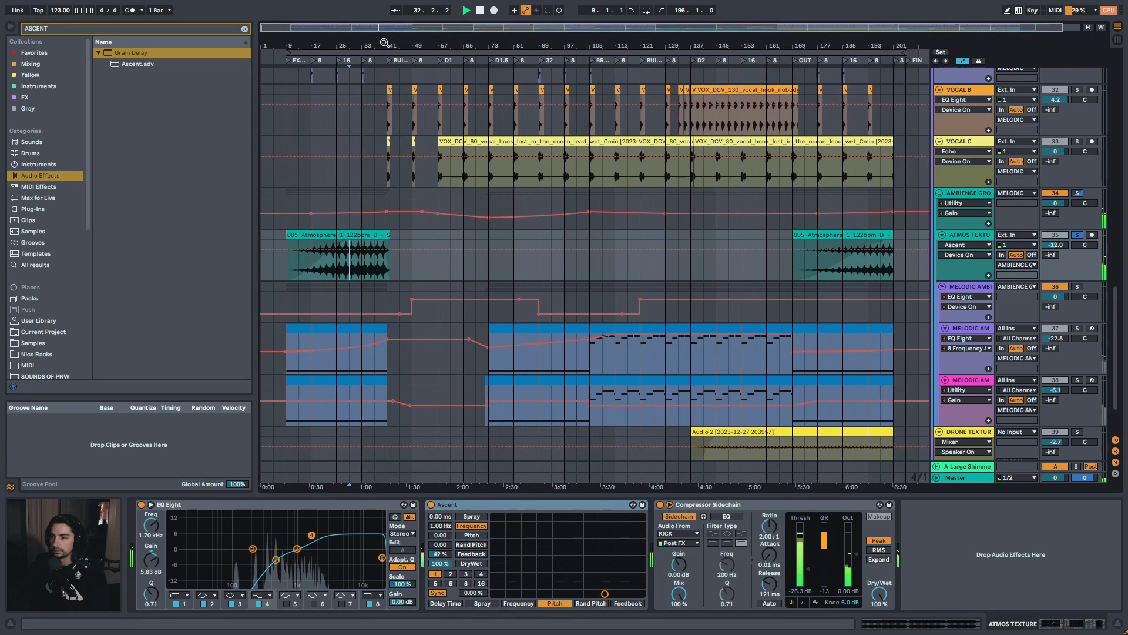
# Show the AMBIENCE GROUP's effects and audition the opening MELODIC AMB 1 clip soloed from bar 9
pyautogui.click(966, 194)
pyautogui.moveTo(576, 46); pyautogui.dragTo(576, 42)
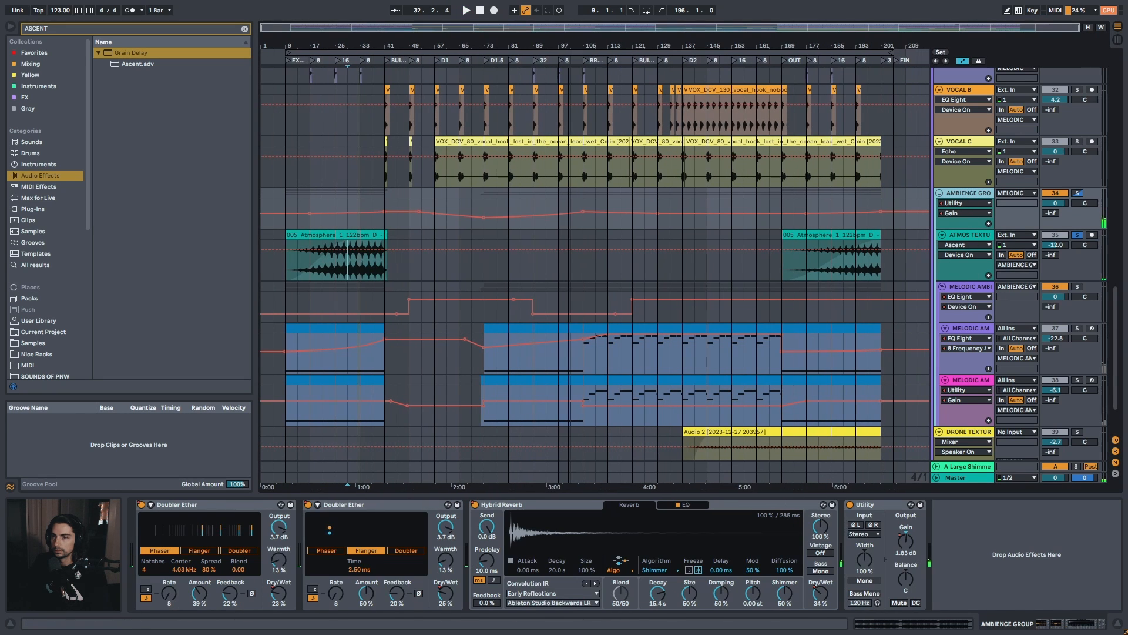
pyautogui.click(972, 288)
pyautogui.scroll(-2, 676, 282)
pyautogui.click(364, 270)
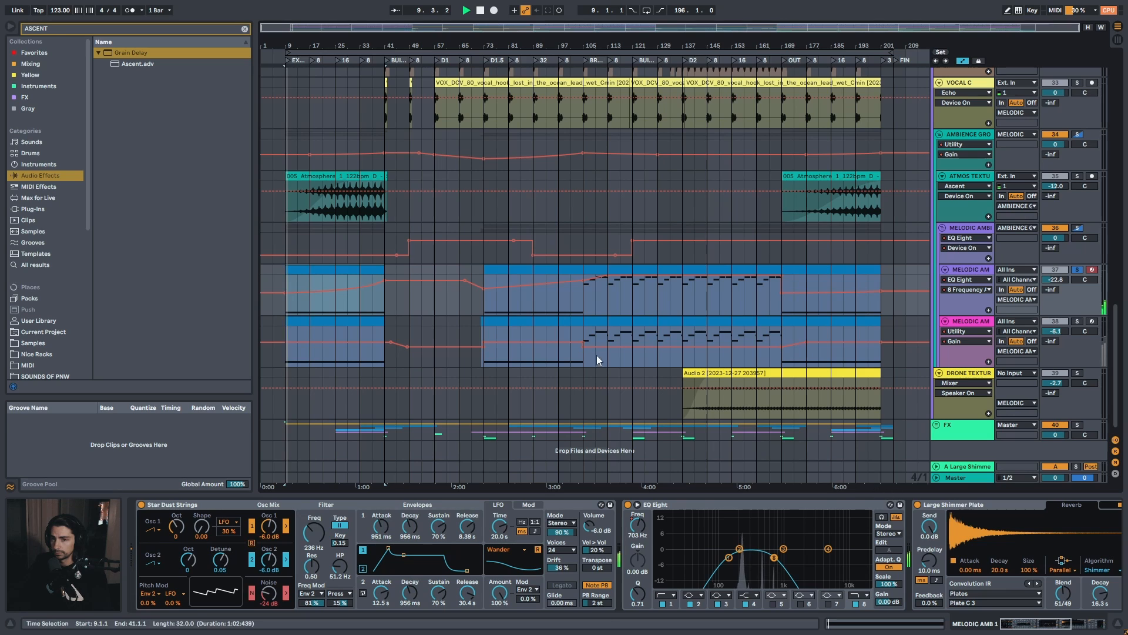
# Play MELODIC AMB 1 from bar 73 and from bar 25
pyautogui.click(508, 277)
pyautogui.click(340, 306)
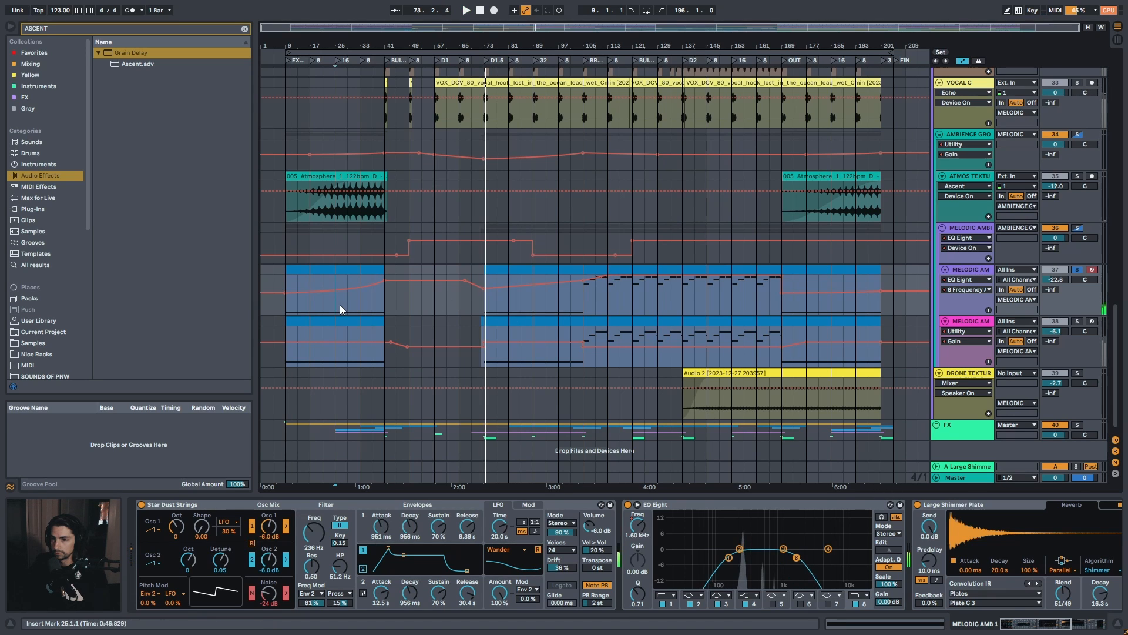
pyautogui.press('space')
# Examine the EQ Eight and Large Shimmer Plate devices on MELODIC AMB 1 during playback, and stop the transport
pyautogui.moveTo(1023, 626); pyautogui.dragTo(1079, 630)
pyautogui.click(494, 511)
pyautogui.click(353, 509)
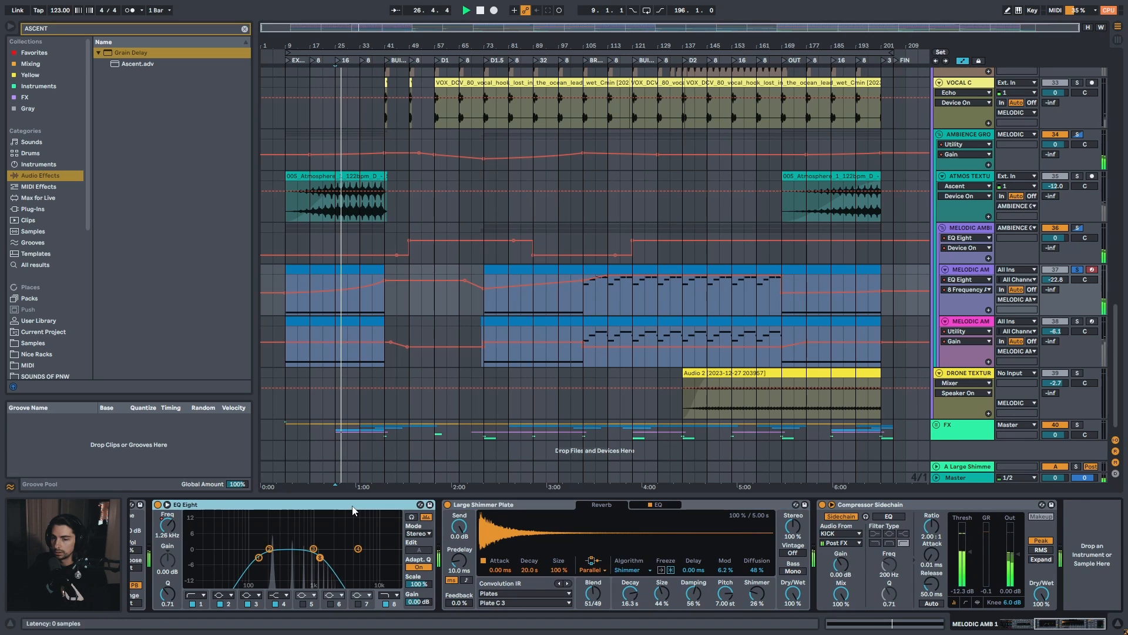
pyautogui.click(509, 504)
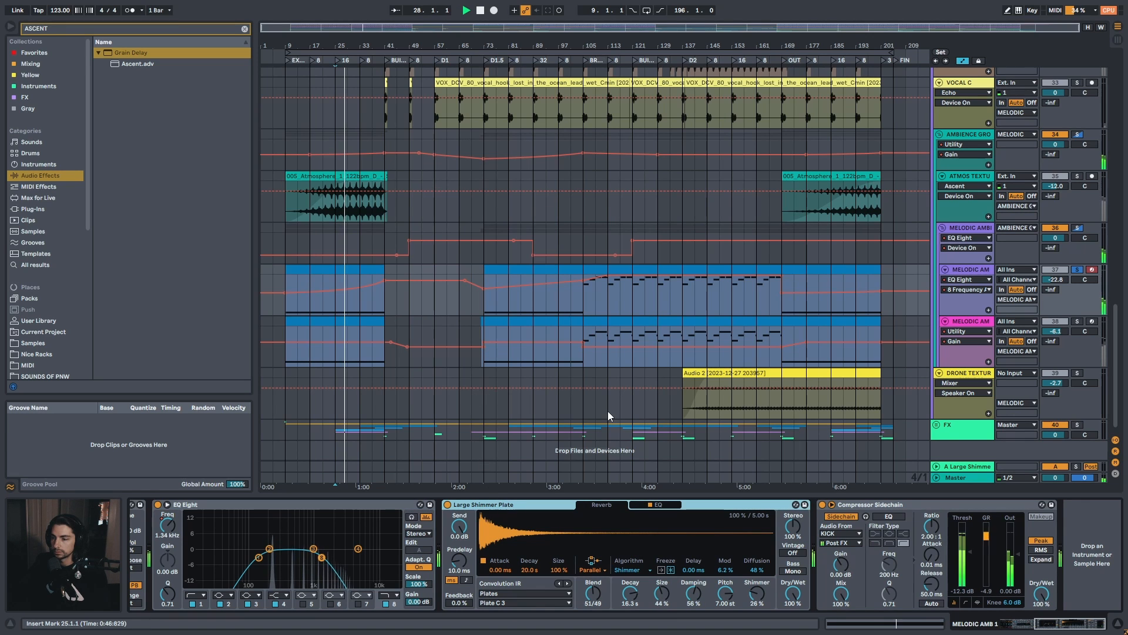
pyautogui.moveTo(395, 38); pyautogui.dragTo(348, 29)
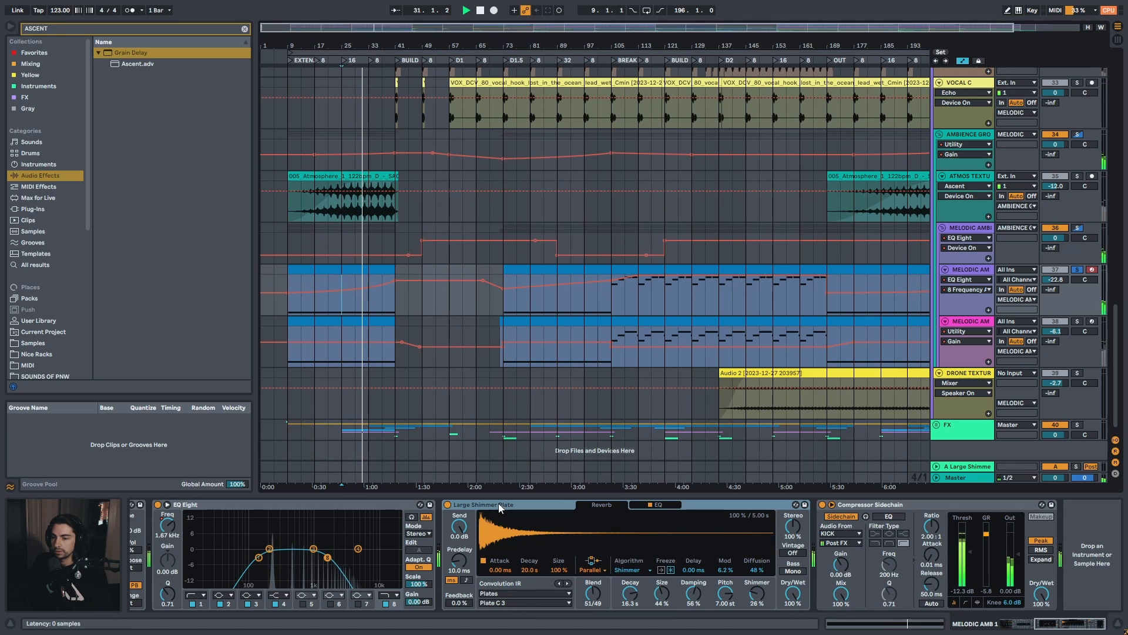
pyautogui.moveTo(354, 45); pyautogui.dragTo(355, 58)
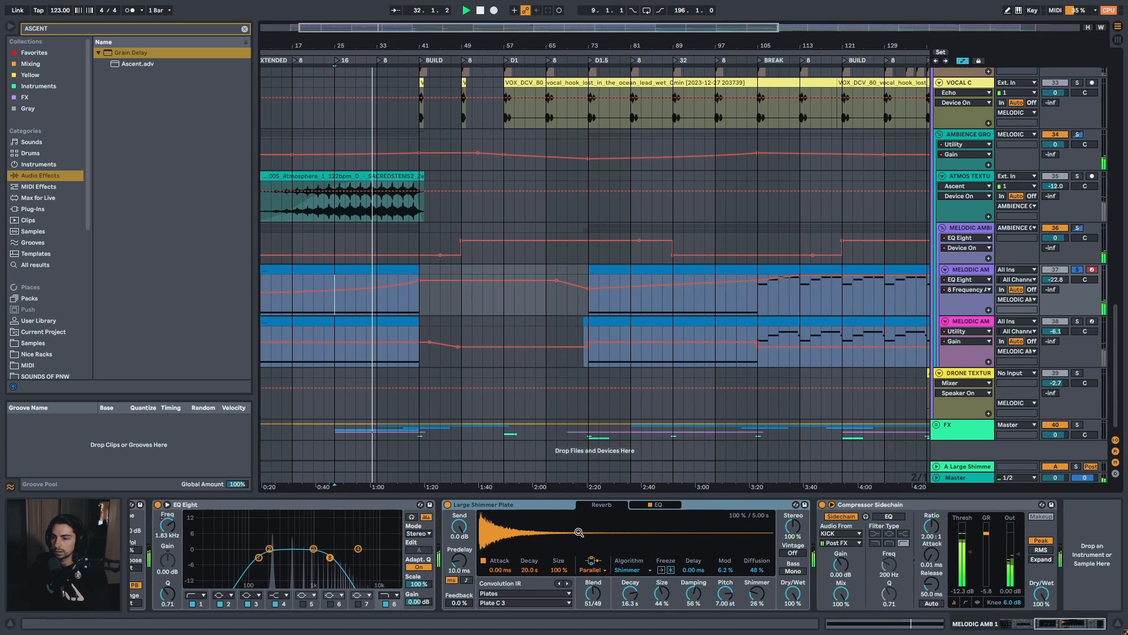
pyautogui.press('space')
pyautogui.click(538, 506)
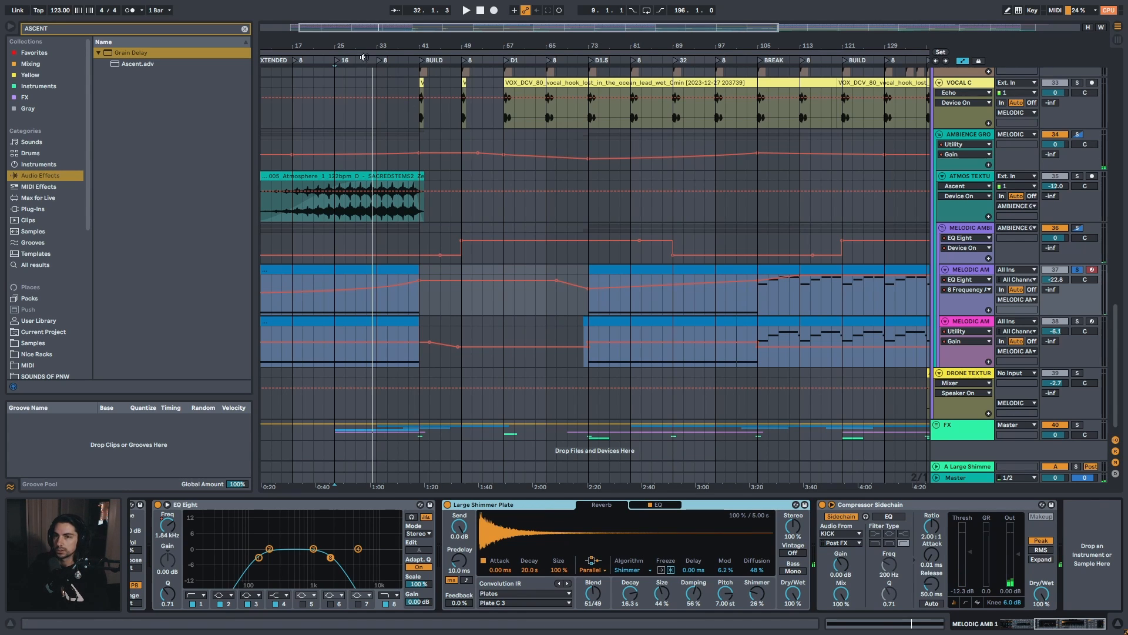
# Play MELODIC AMB 1 from bar 33 while bypassing and re-enabling Large Shimmer Plate
pyautogui.moveTo(363, 57); pyautogui.dragTo(395, 59)
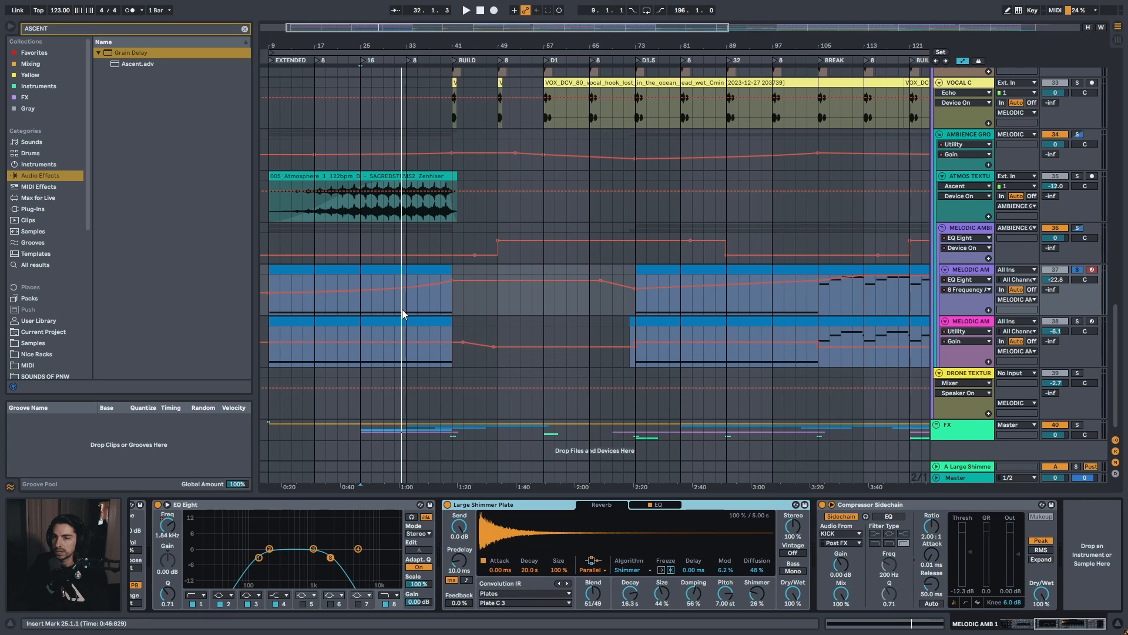
pyautogui.press('space')
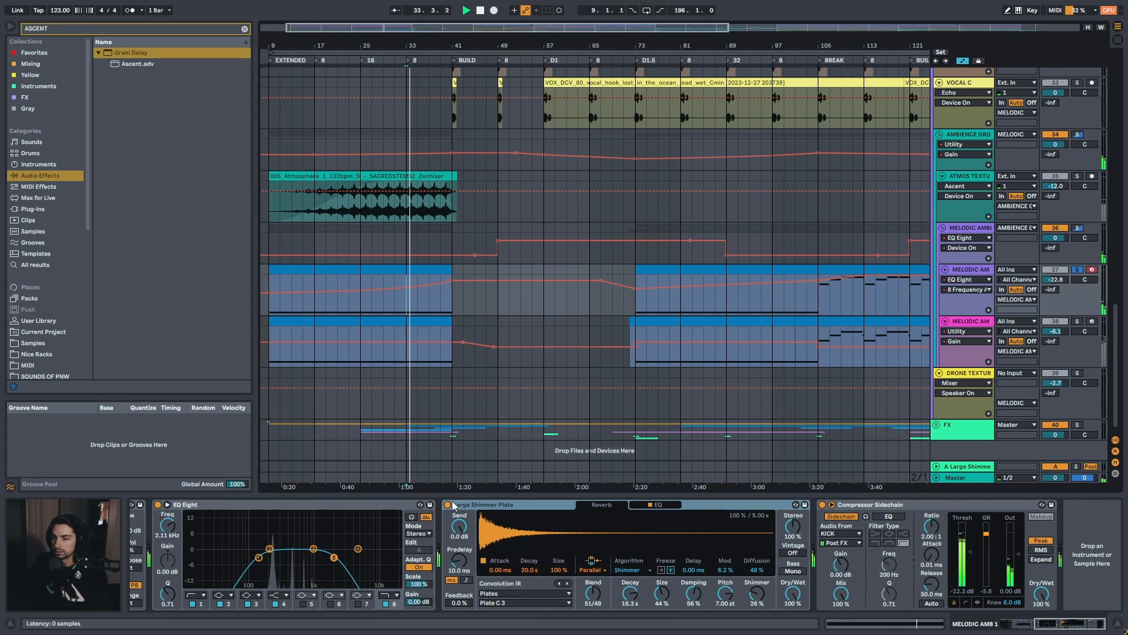
pyautogui.click(475, 504)
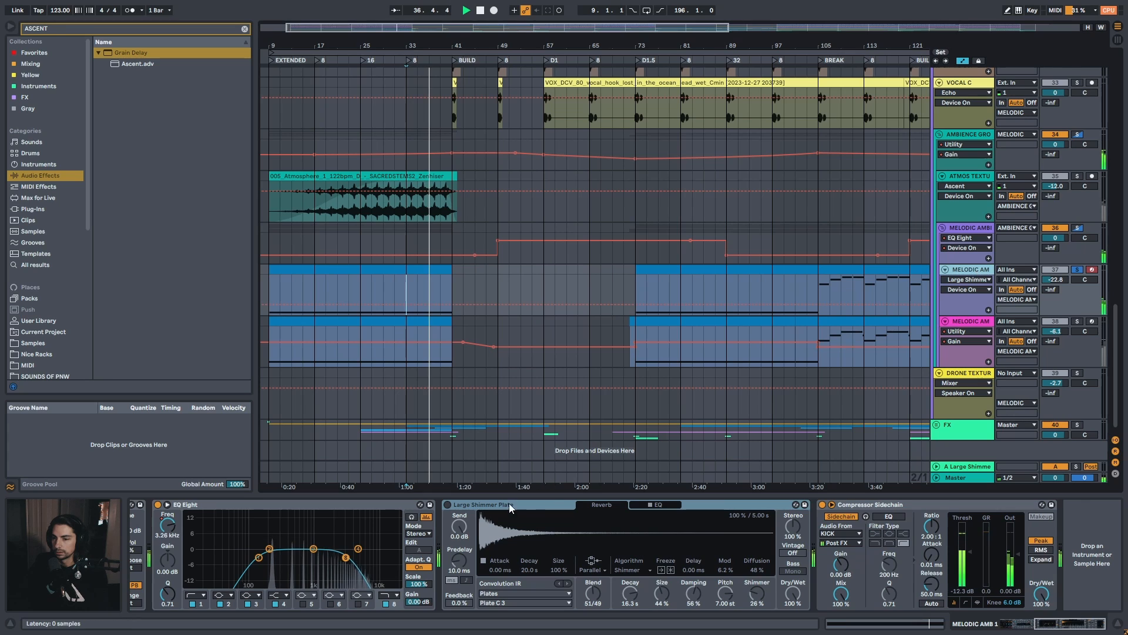
pyautogui.click(447, 504)
# Replay MELODIC AMB 1 from bar 33, switch the solo to MELODIC AMB 2 during playback, and stop
pyautogui.click(413, 307)
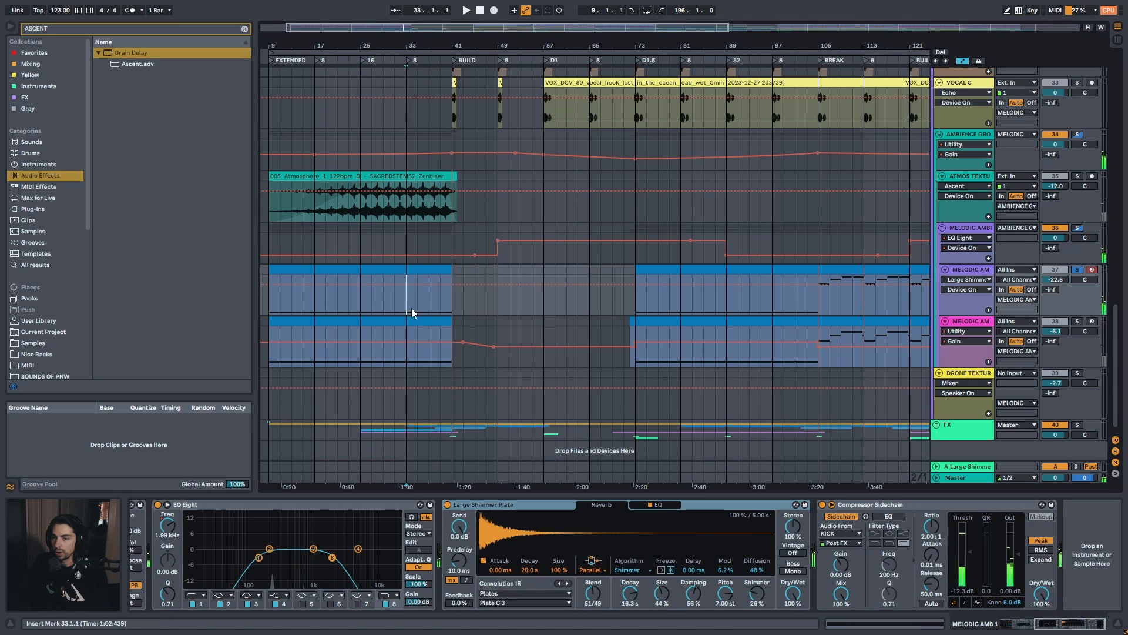
pyautogui.press('space')
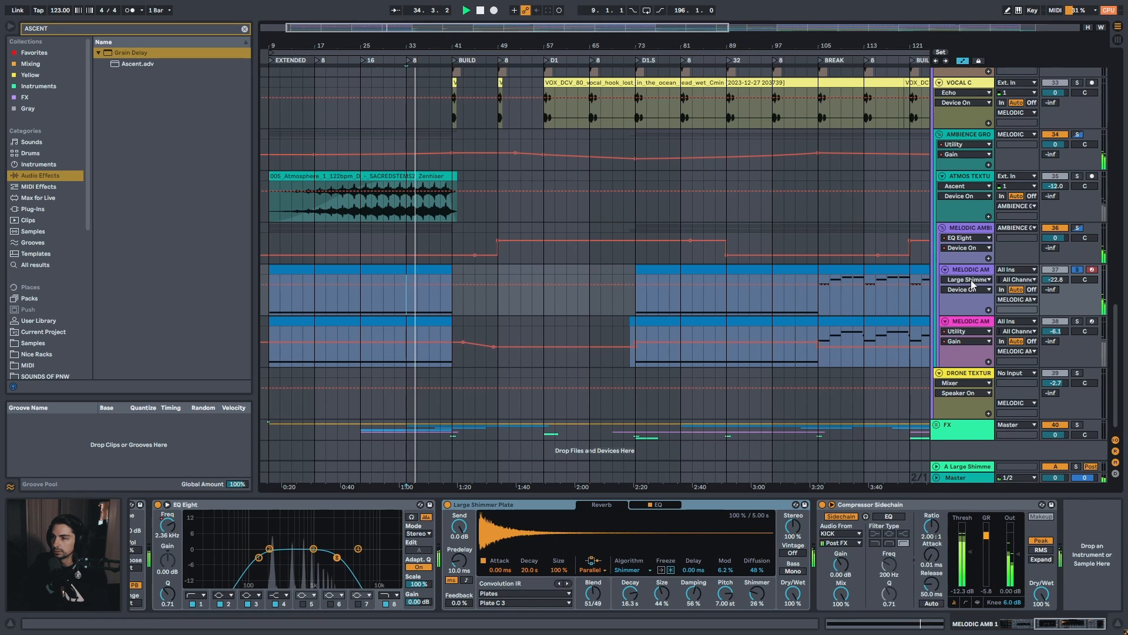
pyautogui.click(980, 322)
pyautogui.press('s')
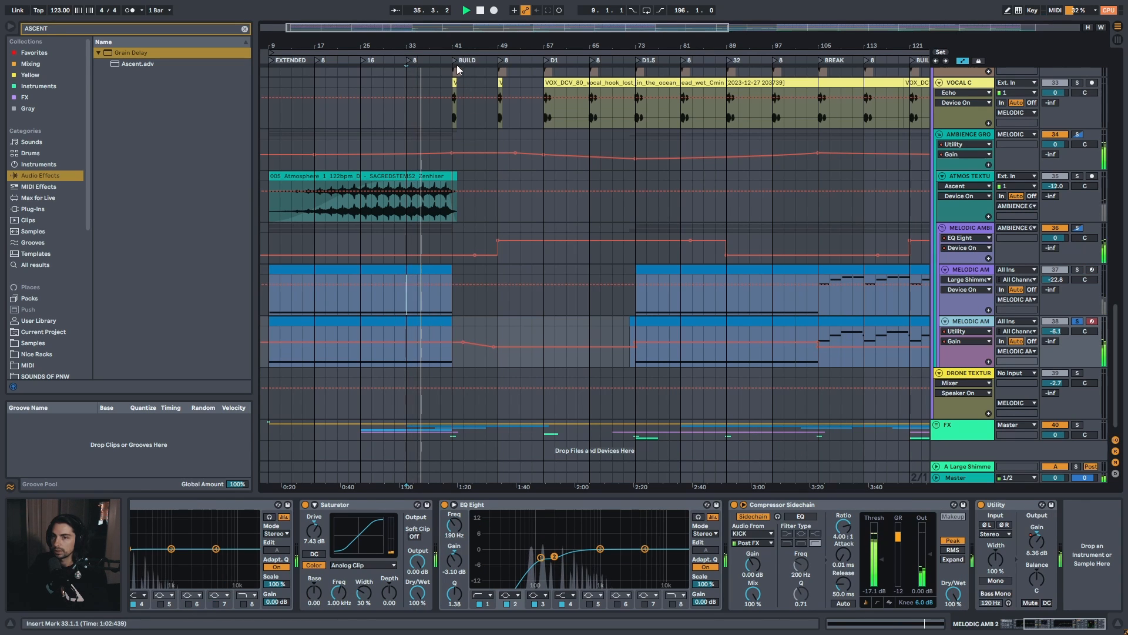
pyautogui.moveTo(458, 47); pyautogui.dragTo(473, 36)
pyautogui.press('space')
# Examine the MELODIC AMB 2 device chain, expanding and collapsing the Celestial Pad rack's devices and selecting the Saturator
pyautogui.moveTo(1076, 624); pyautogui.dragTo(1025, 624)
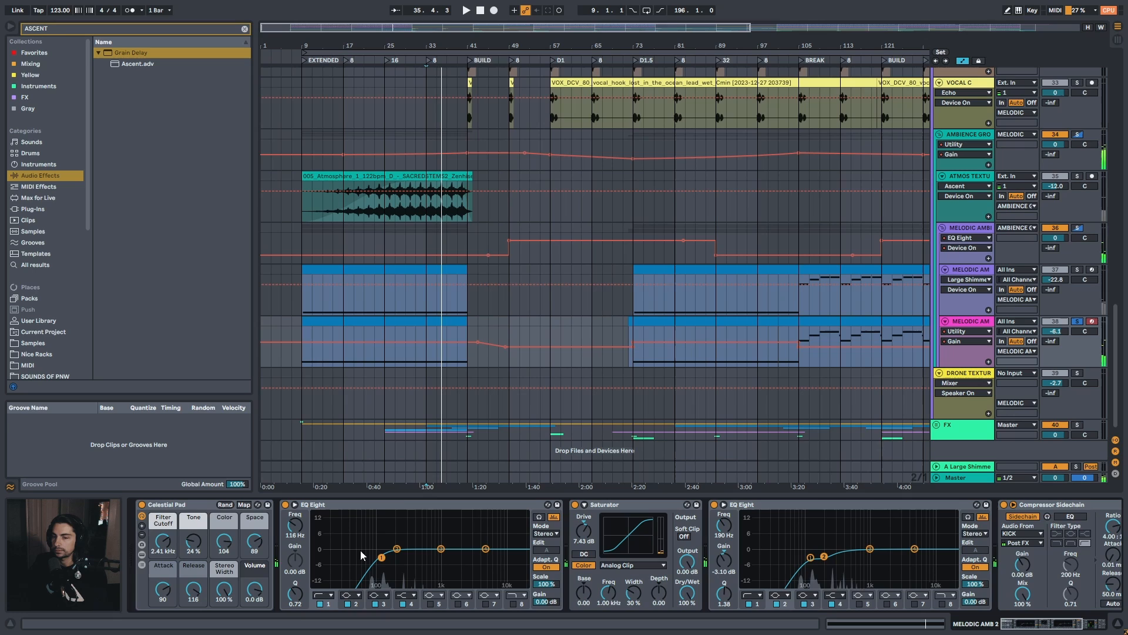
pyautogui.click(183, 508)
pyautogui.click(142, 555)
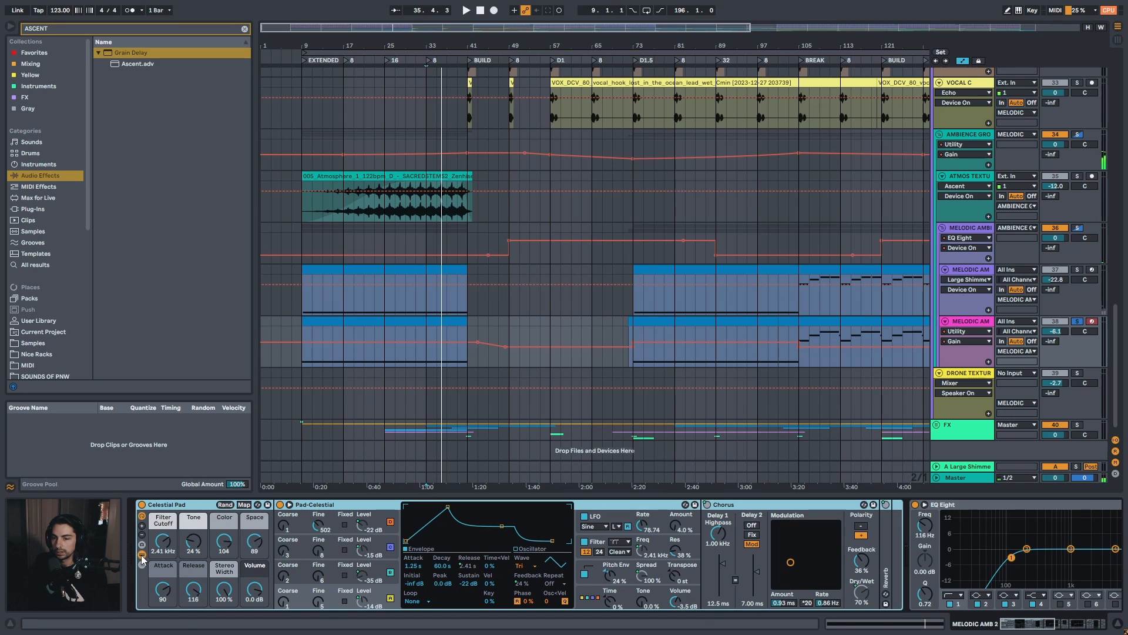
pyautogui.click(141, 553)
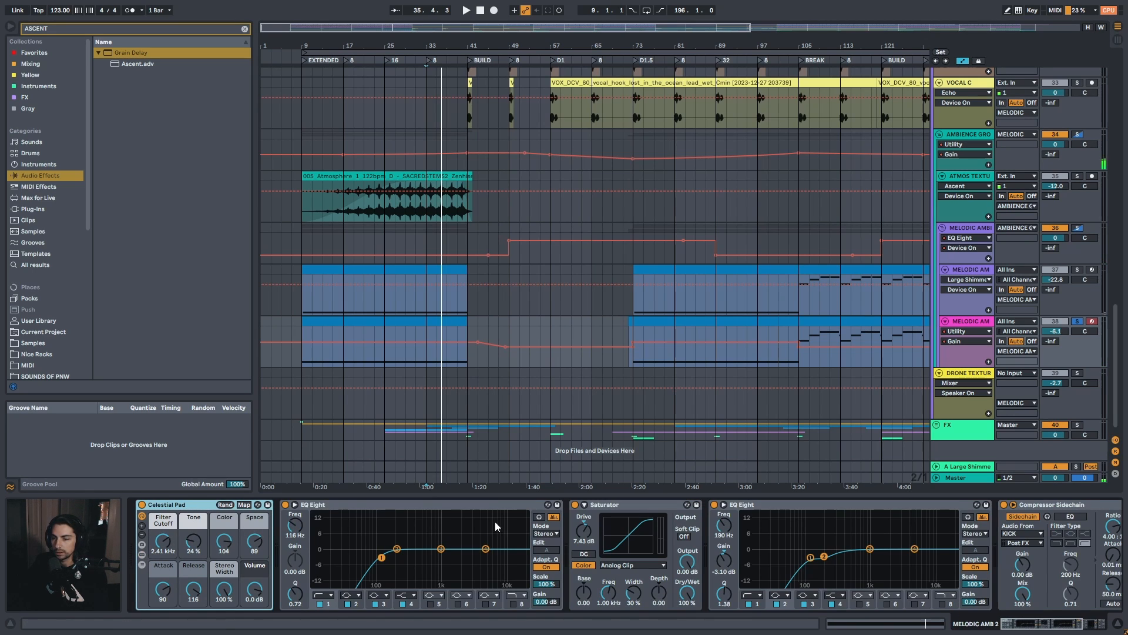
pyautogui.click(607, 507)
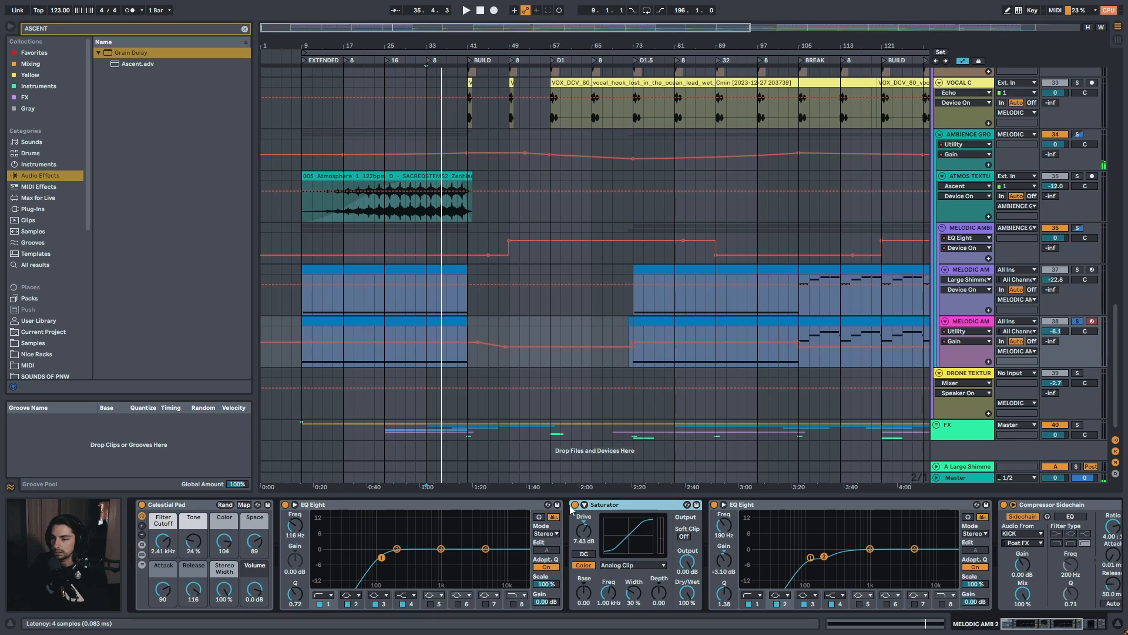
pyautogui.click(1073, 626)
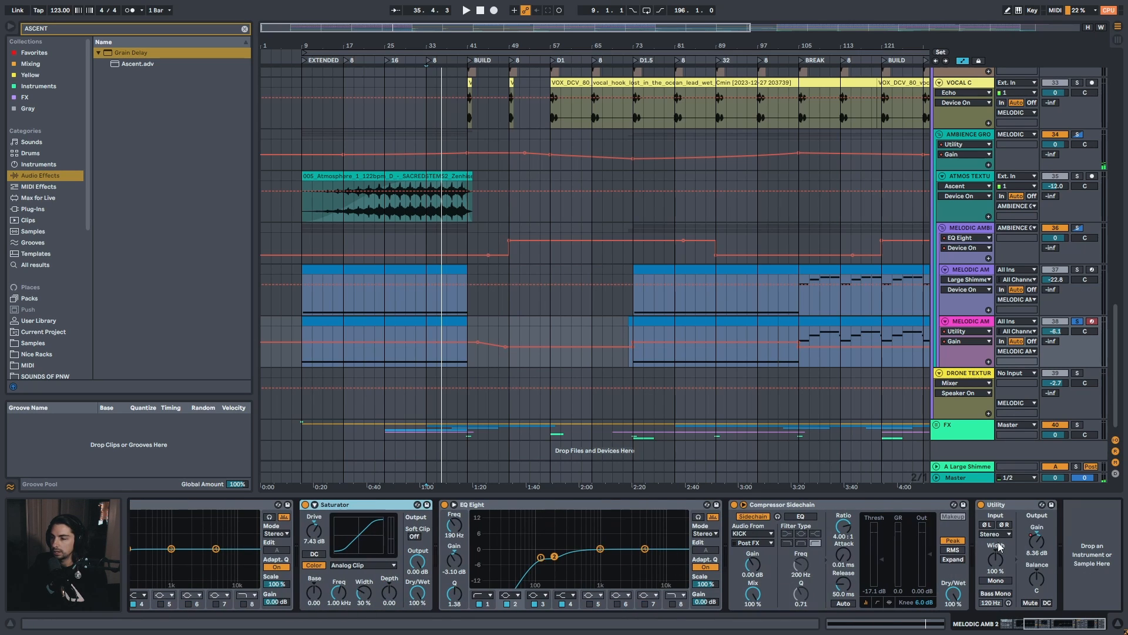
# Play MELODIC AMB 2 from bar 33 while toggling its Saturator
pyautogui.press('space')
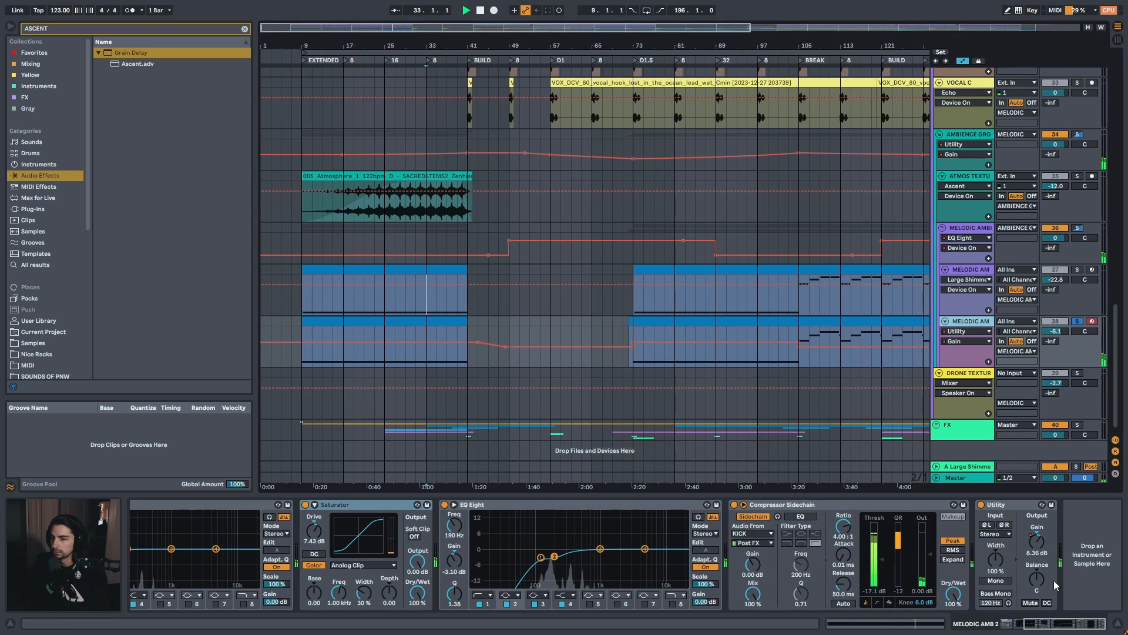
pyautogui.moveTo(1051, 624); pyautogui.dragTo(1033, 629)
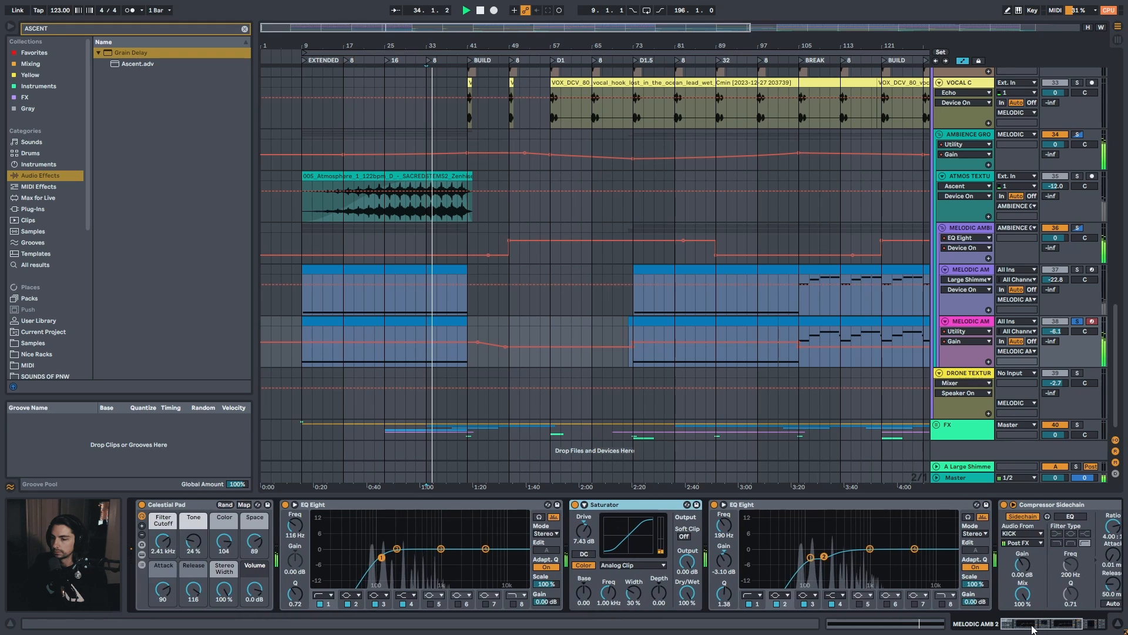
pyautogui.click(579, 506)
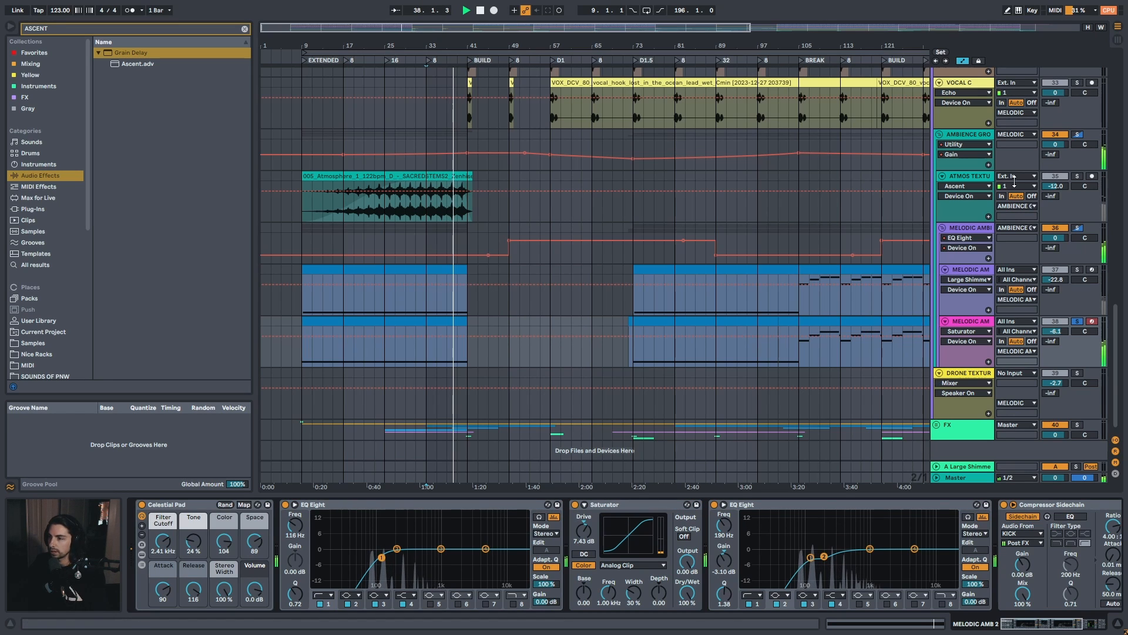
# Solo the MELODIC AMBIENCE group and play it from bar 33 with its OTT device selected
pyautogui.click(978, 230)
pyautogui.click(428, 241)
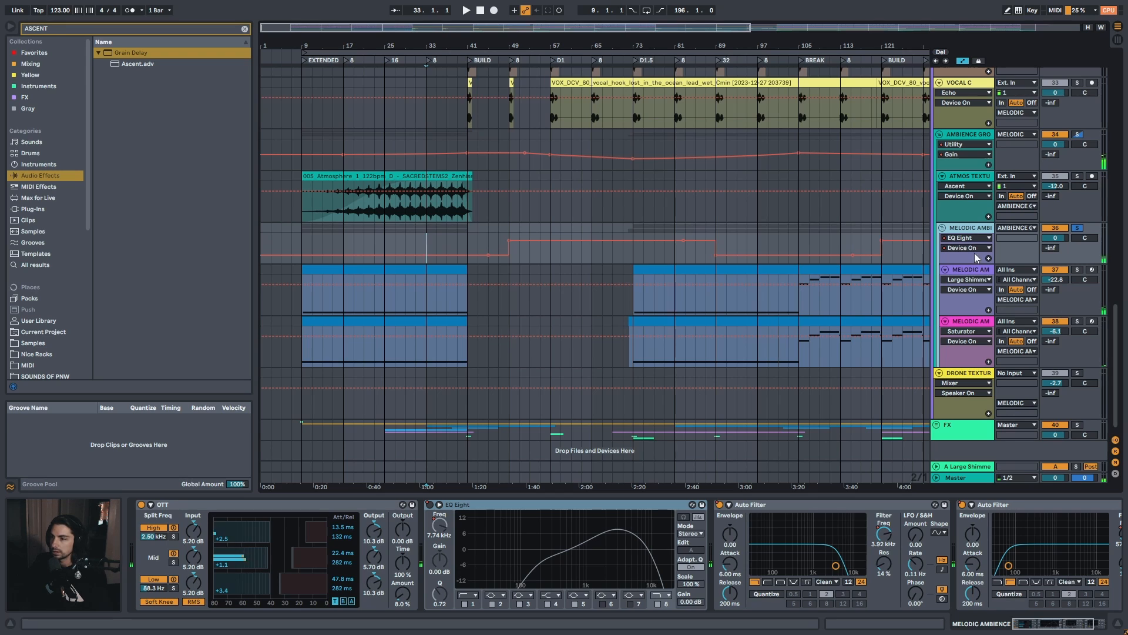
pyautogui.press('space')
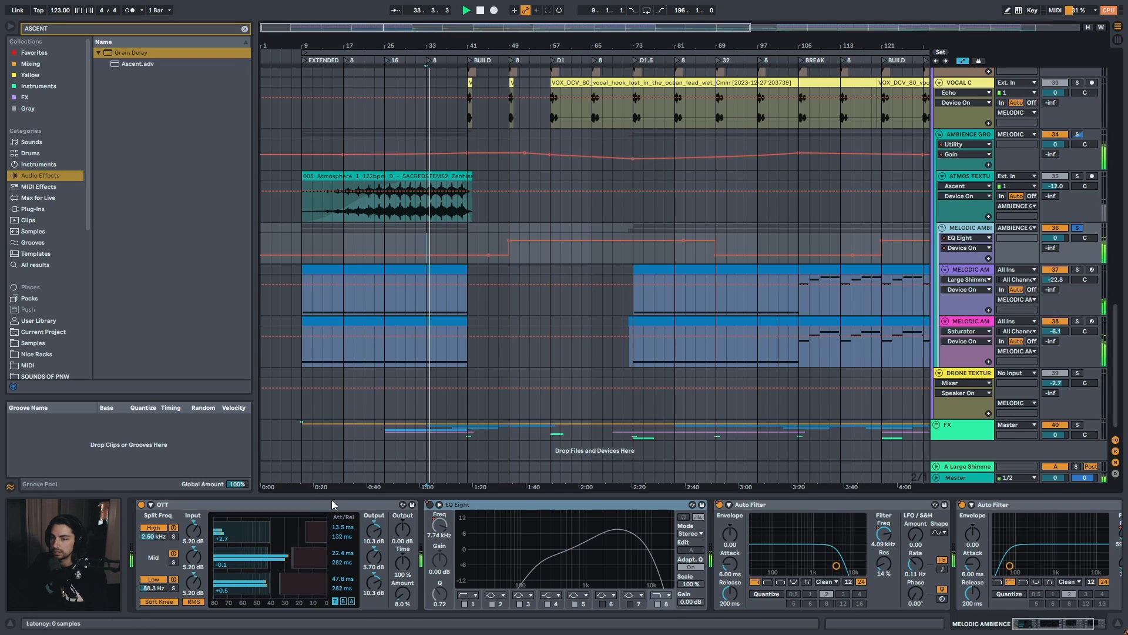
pyautogui.click(390, 592)
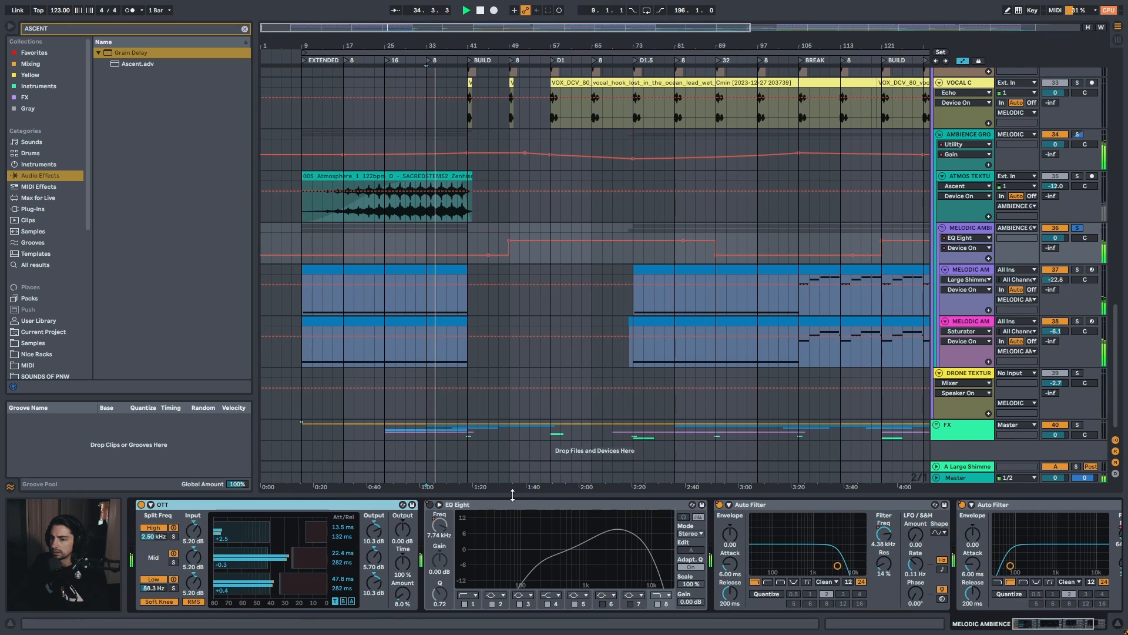
# Show the rest of the MELODIC AMBIENCE effect chain and select its EQ Eight
pyautogui.click(1068, 627)
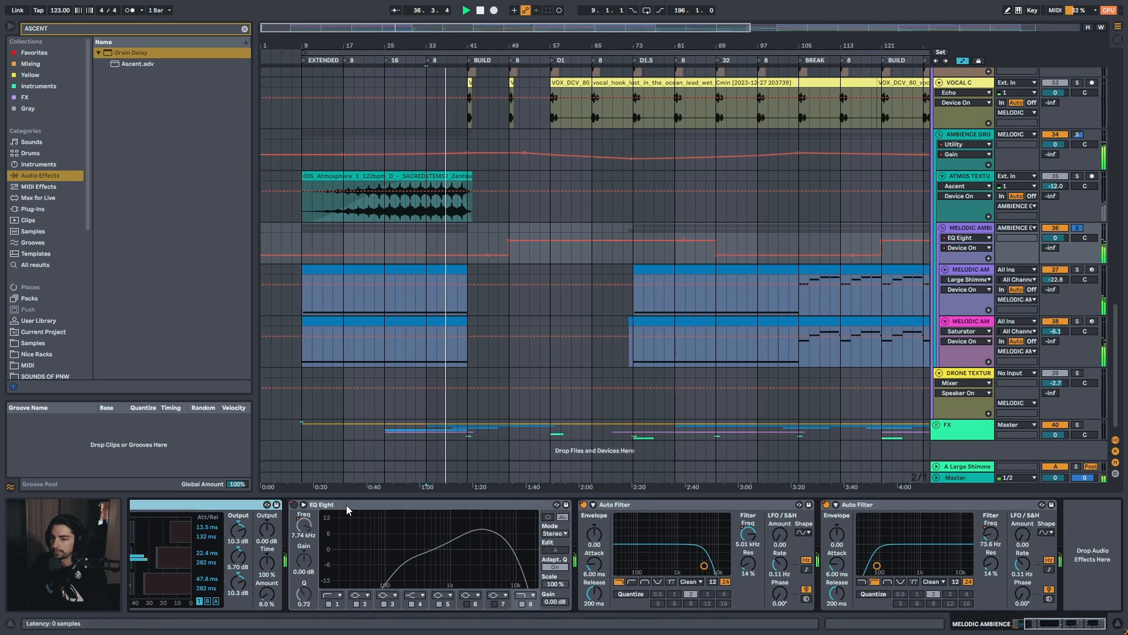
pyautogui.rightClick(295, 505)
pyautogui.click(294, 505)
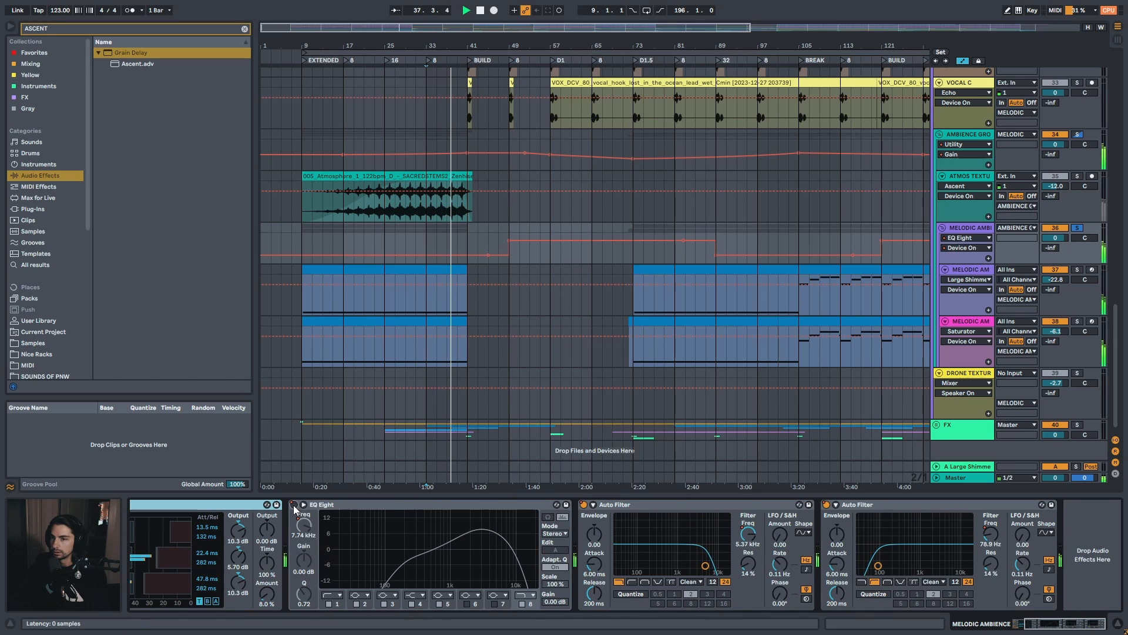
pyautogui.click(393, 507)
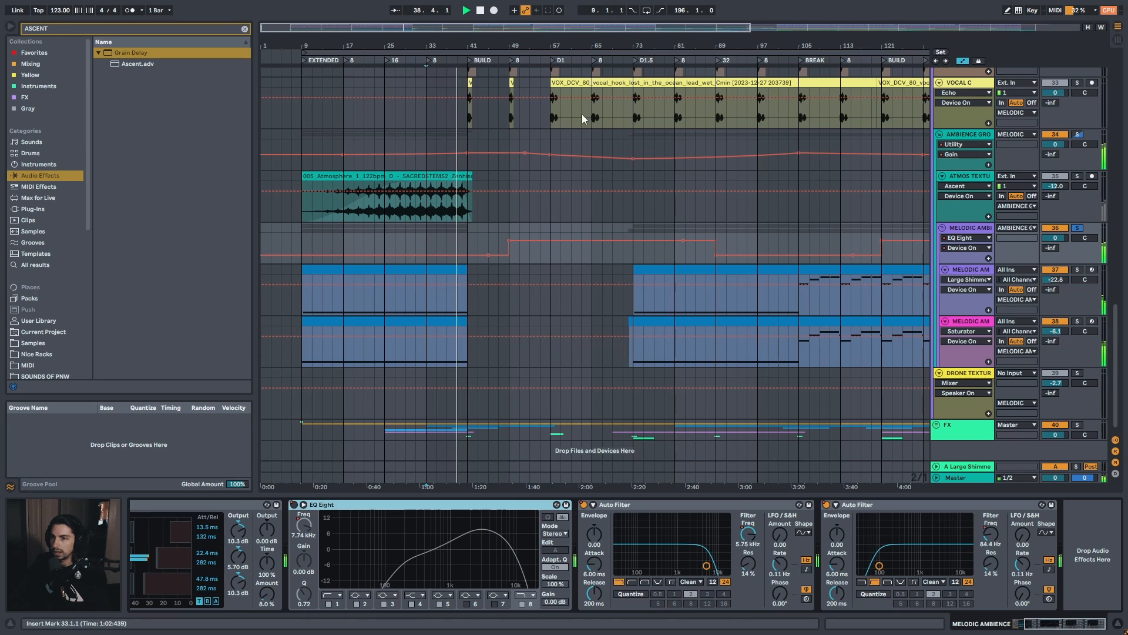
# Play the MELODIC AMBIENCE group from the extended intro at bars 23 and 25 to hear its filters
pyautogui.moveTo(489, 48); pyautogui.dragTo(462, 50)
pyautogui.click(364, 243)
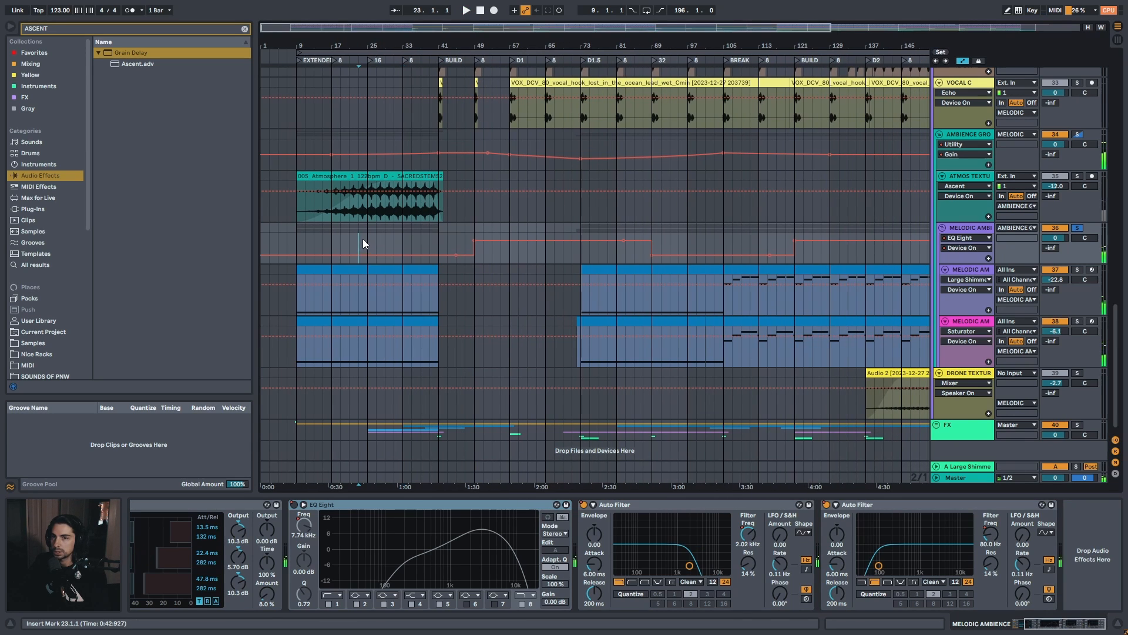
pyautogui.press('space')
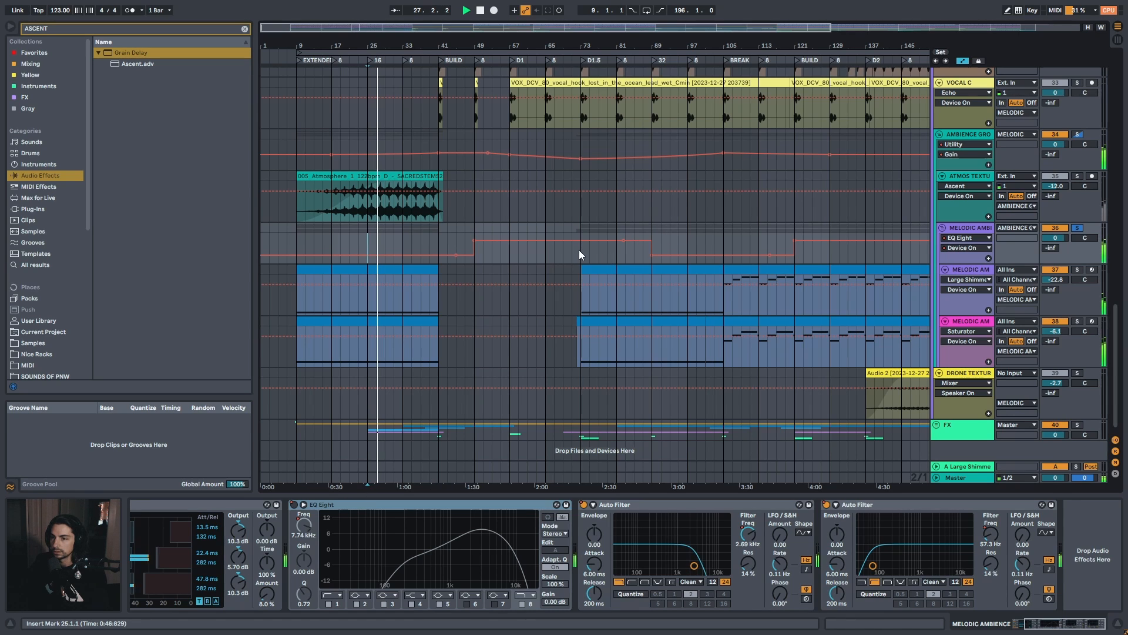
# Play the MELODIC AMBIENCE group from bars 73, 105 and 129 to compare its EQ and filter automation
pyautogui.moveTo(590, 49); pyautogui.dragTo(562, 257)
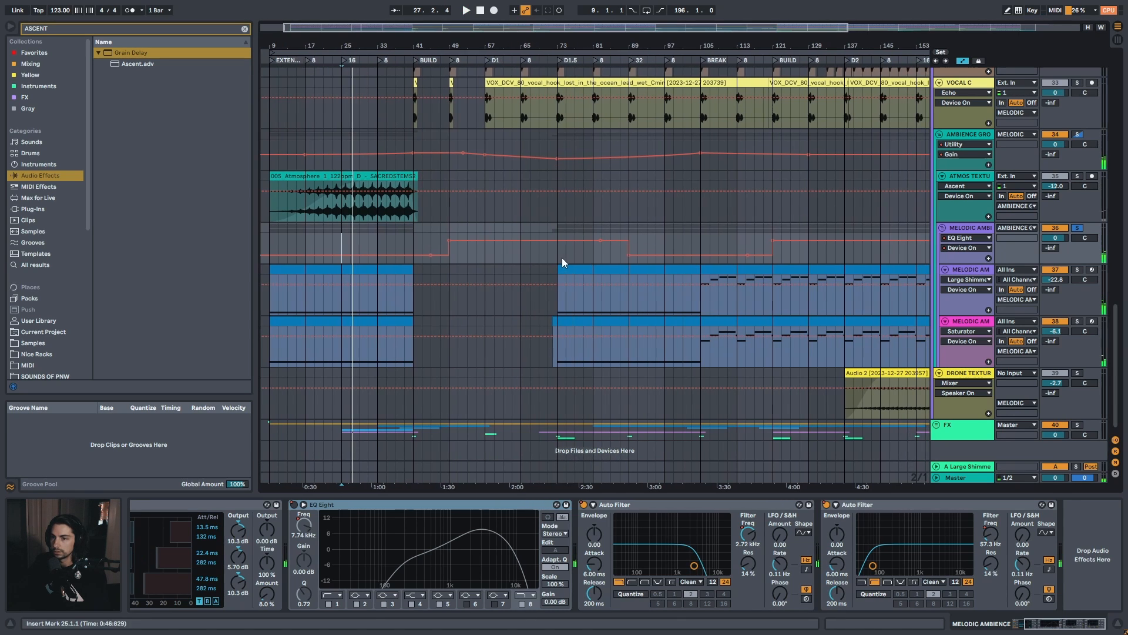
pyautogui.click(562, 254)
pyautogui.press('space')
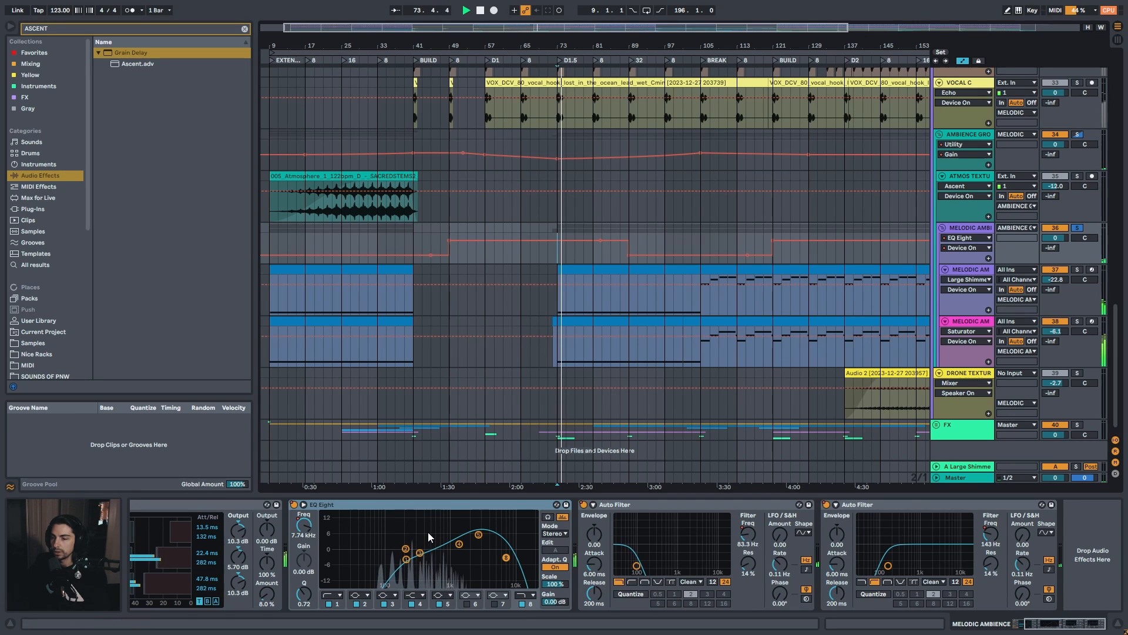
pyautogui.click(702, 245)
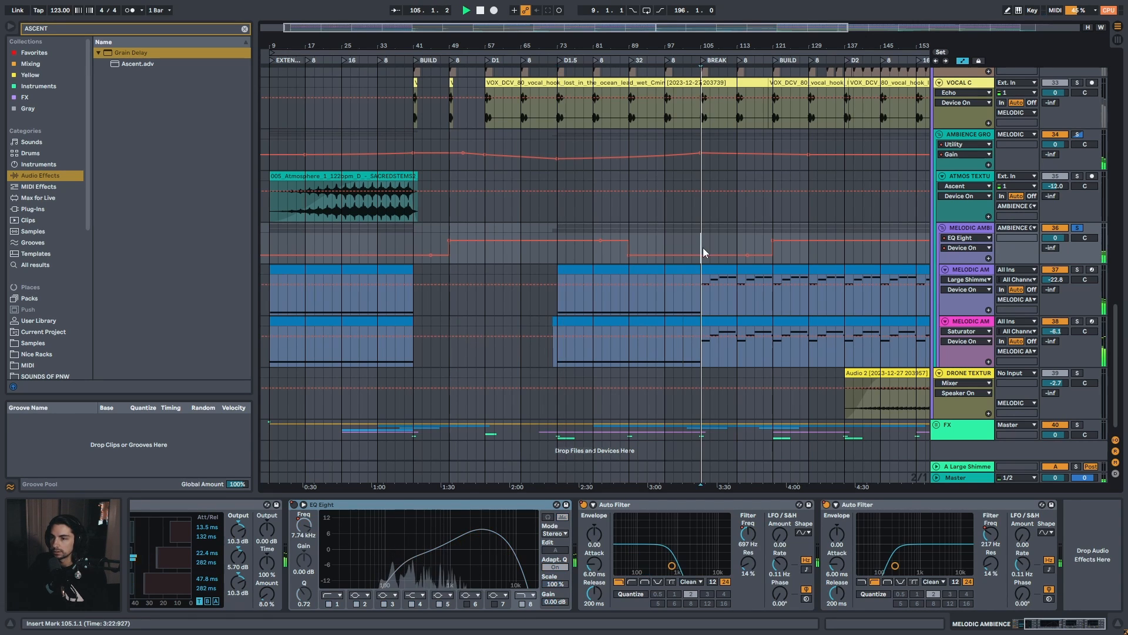
pyautogui.click(806, 255)
pyautogui.moveTo(808, 47); pyautogui.dragTo(659, 30)
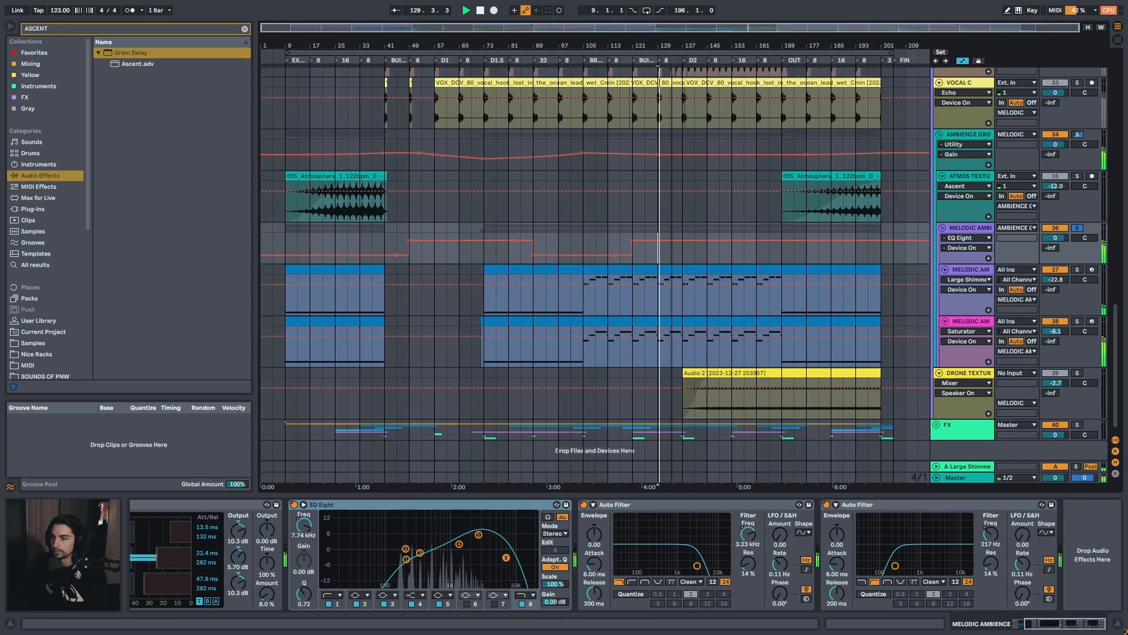
# Place the playback position at bar 145 on the DRONE TEXTURE clip and stop playback
pyautogui.moveTo(727, 48); pyautogui.dragTo(606, 71)
pyautogui.click(558, 405)
pyautogui.press('space')
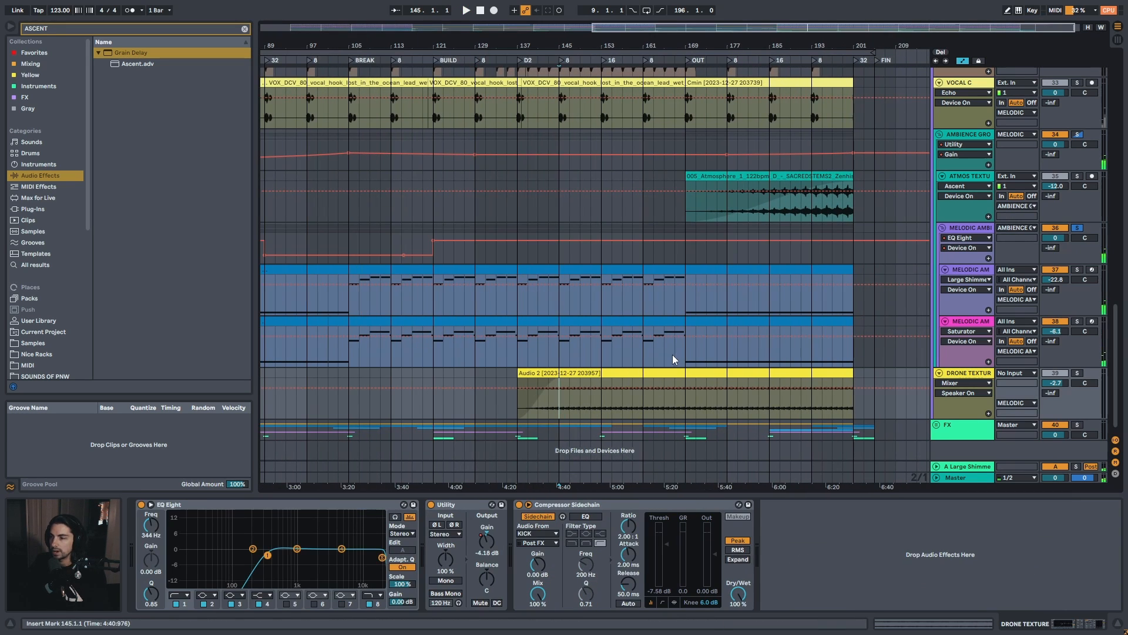
# Play the soloed DRONE TEXTURE track from bar 145 to hear its sustained layer
pyautogui.press('space')
pyautogui.moveTo(597, 46); pyautogui.dragTo(539, 54)
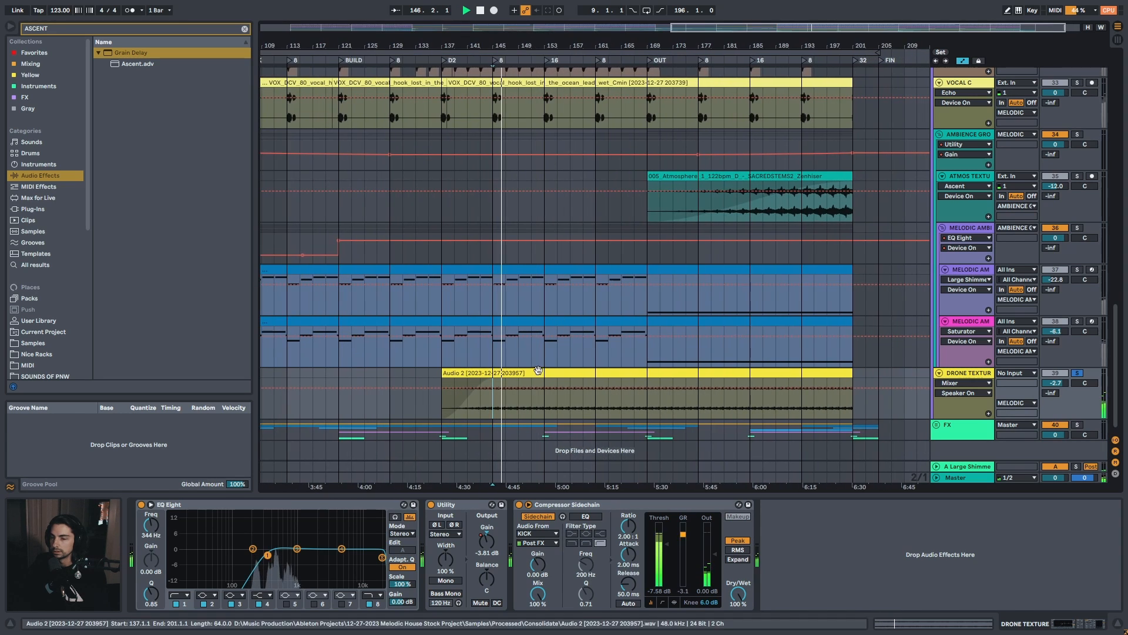
pyautogui.click(545, 401)
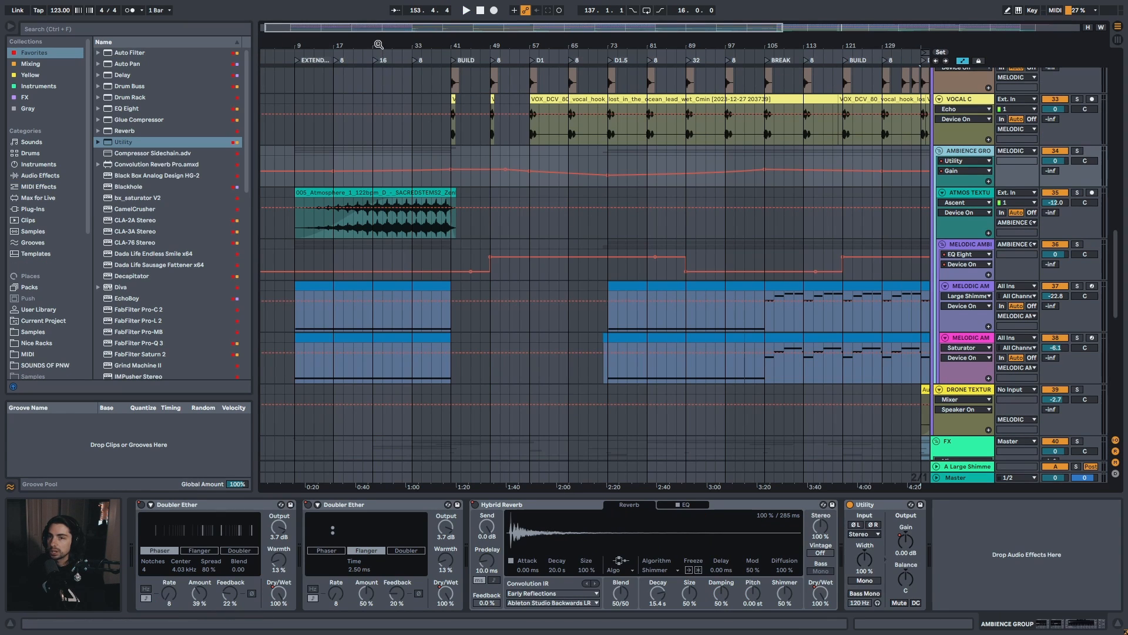
# Solo the AMBIENCE GROUP and play it from bar 17 in the extended intro
pyautogui.moveTo(379, 47); pyautogui.dragTo(447, 71)
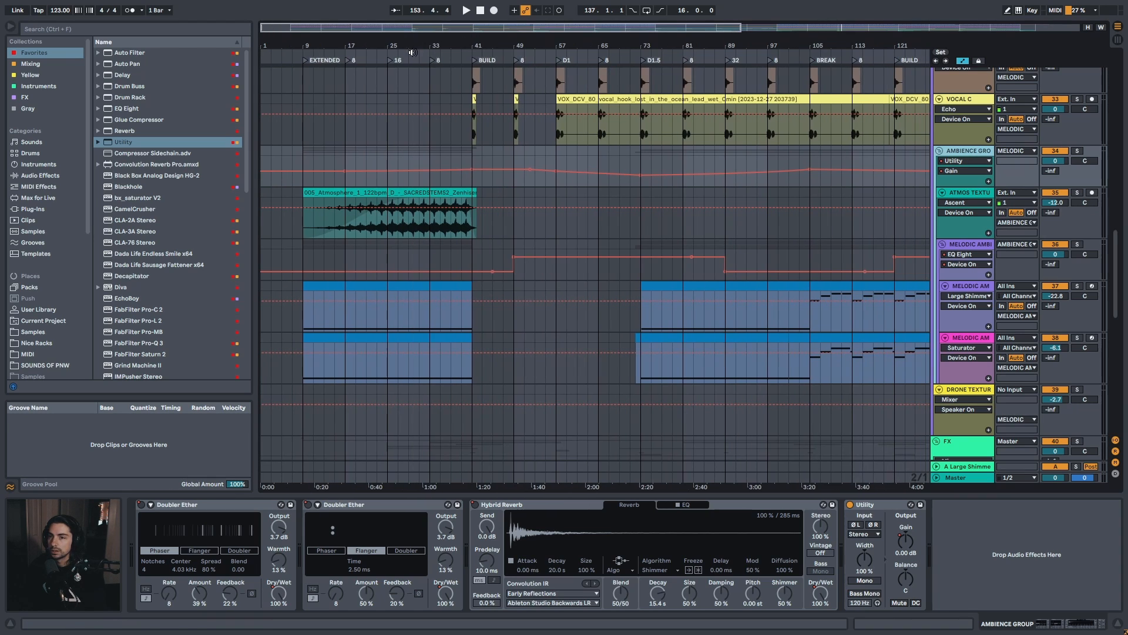
pyautogui.click(346, 157)
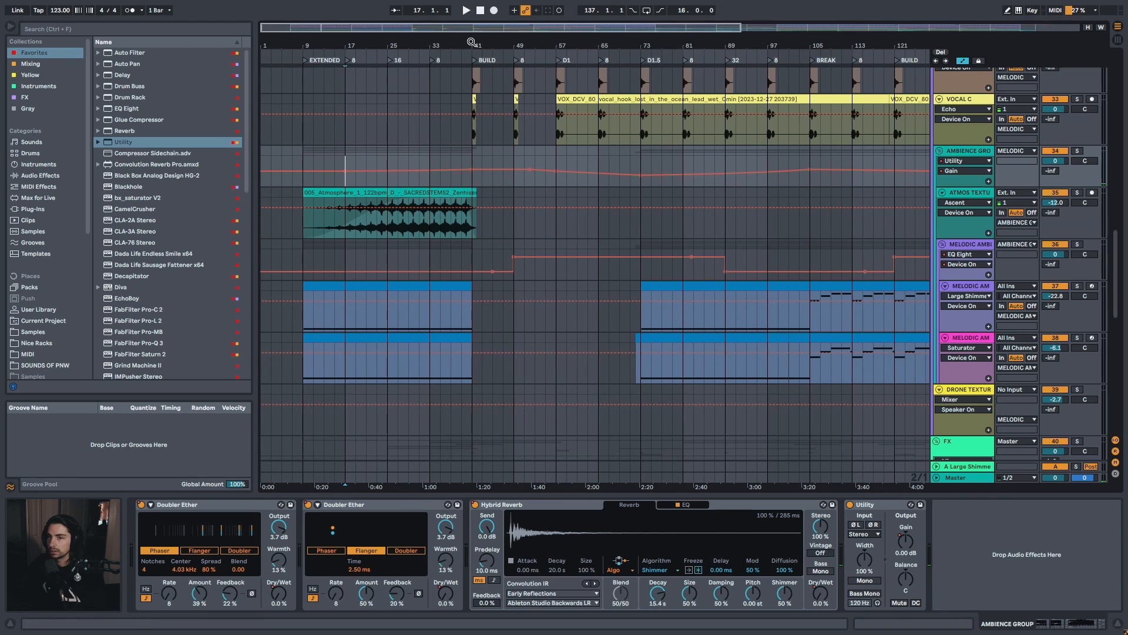
pyautogui.click(973, 152)
pyautogui.press('s')
pyautogui.press('space')
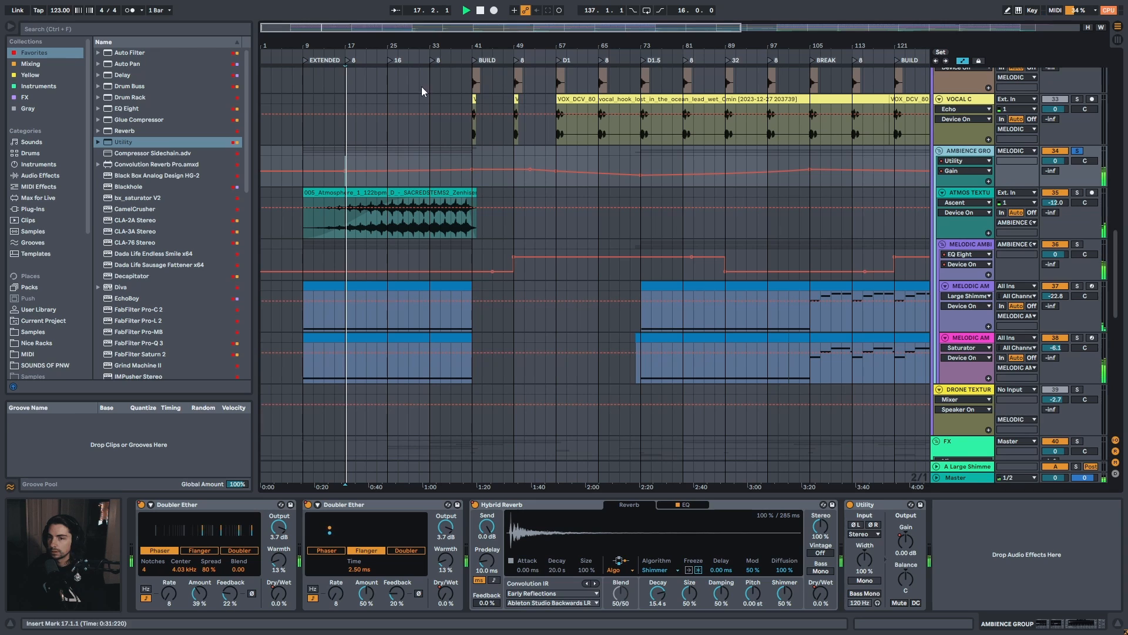
# Select the first Doubler Ether on the AMBIENCE GROUP and display its Dry/Wet automation across the arrangement
pyautogui.moveTo(388, 48); pyautogui.dragTo(385, 43)
pyautogui.click(206, 501)
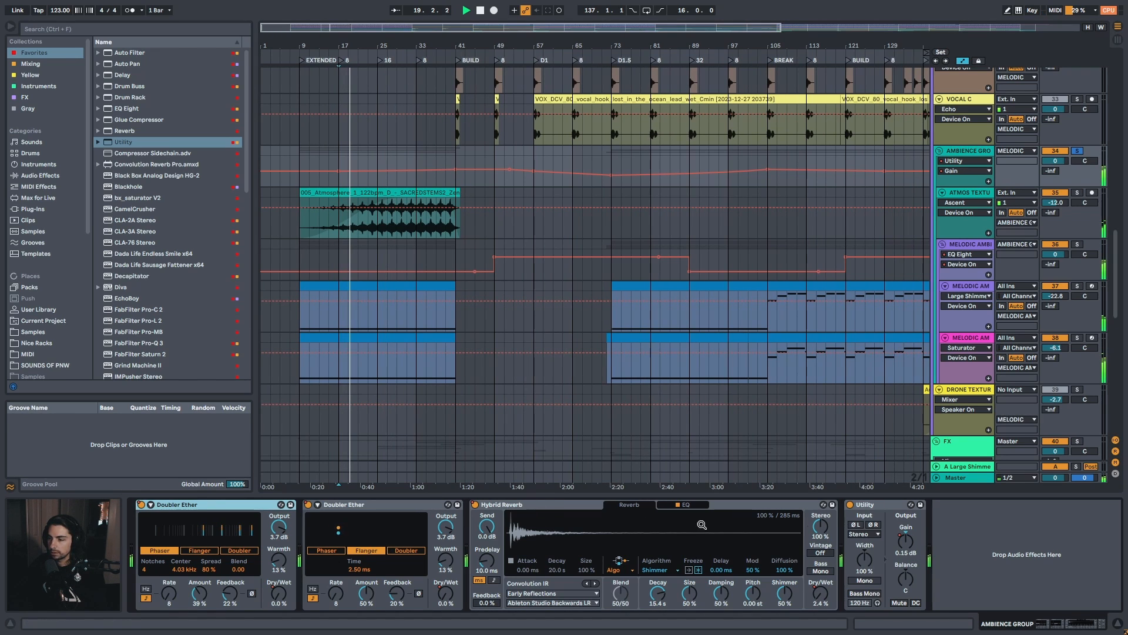
pyautogui.moveTo(459, 46); pyautogui.dragTo(459, 36)
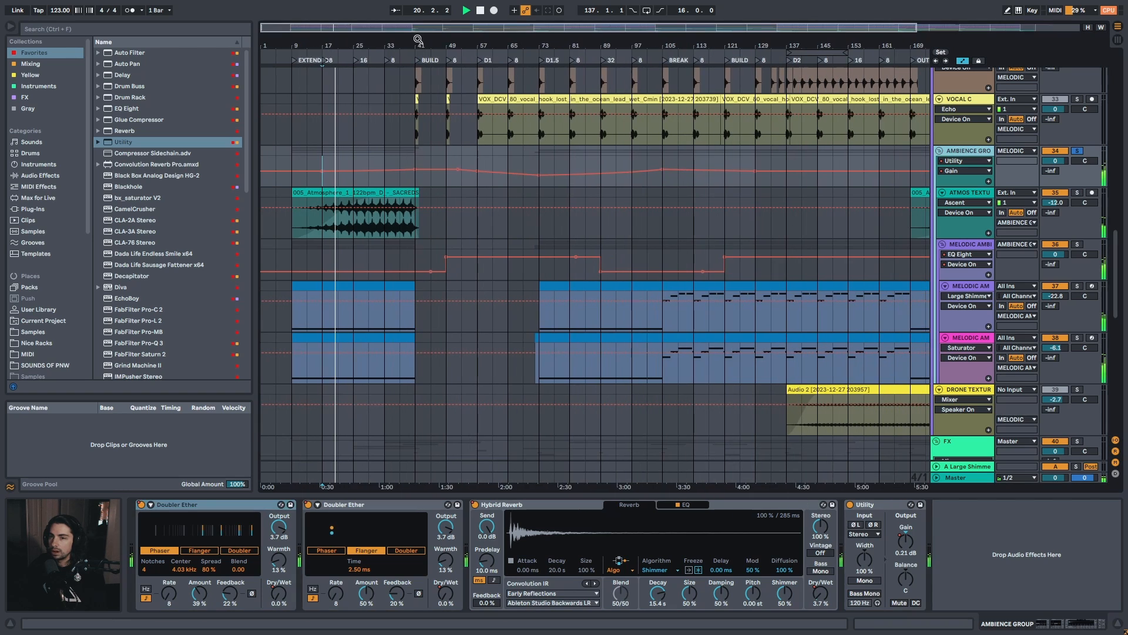
pyautogui.click(963, 160)
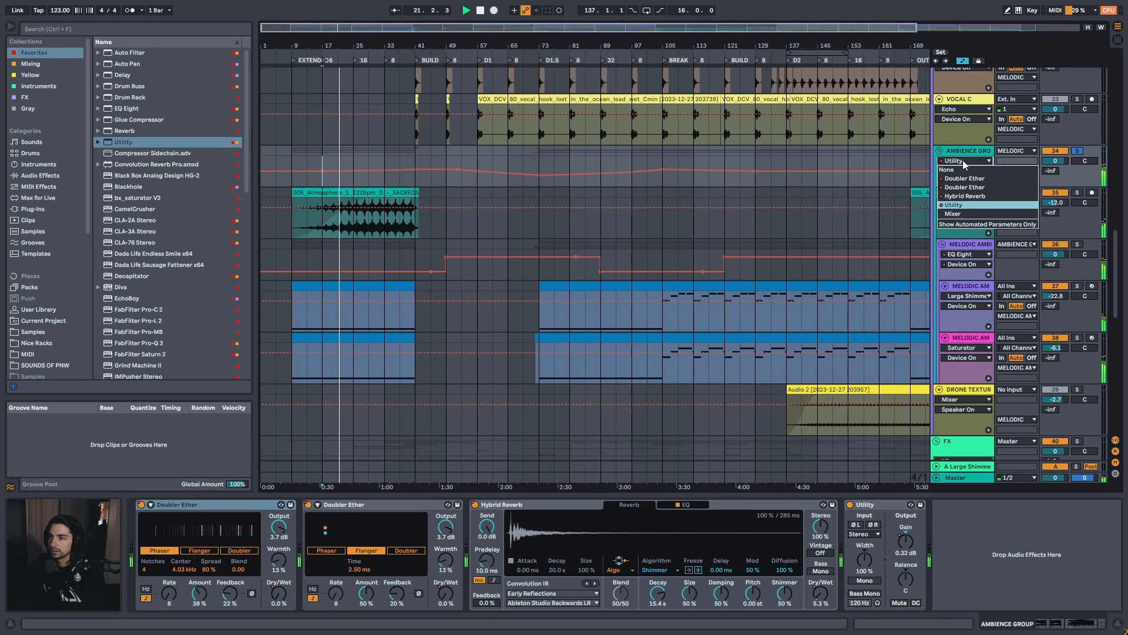
pyautogui.click(964, 206)
pyautogui.moveTo(417, 46); pyautogui.dragTo(416, 38)
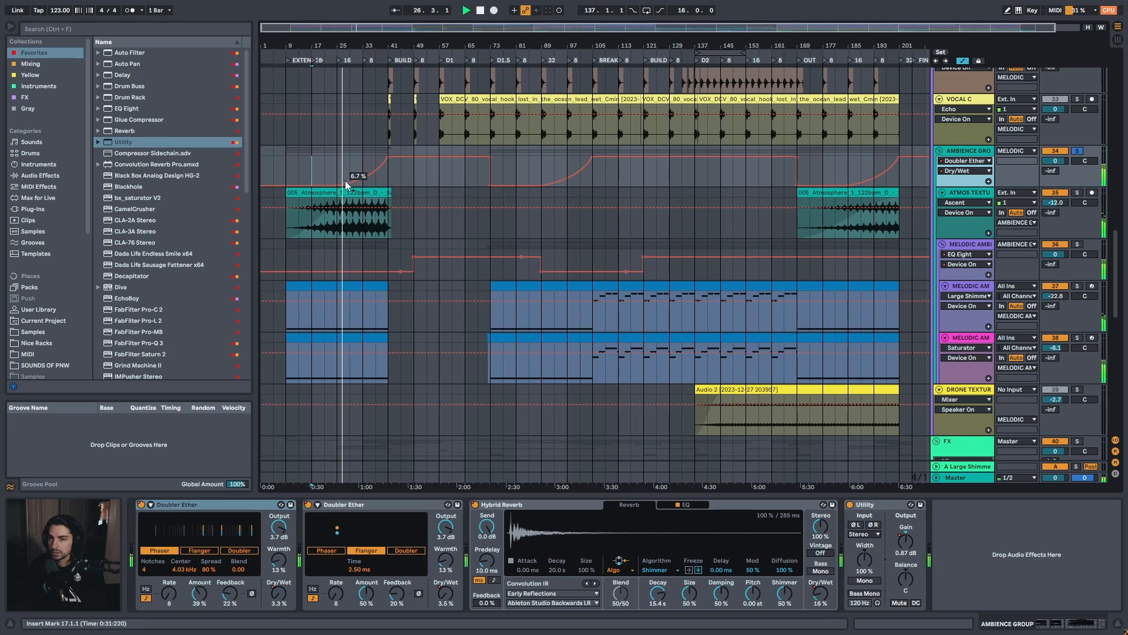
# Give the first Doubler Ether's Dry/Wet automation its own lane and show the second Doubler Ether's Dry/Wet in the main lane
pyautogui.click(989, 182)
pyautogui.click(973, 161)
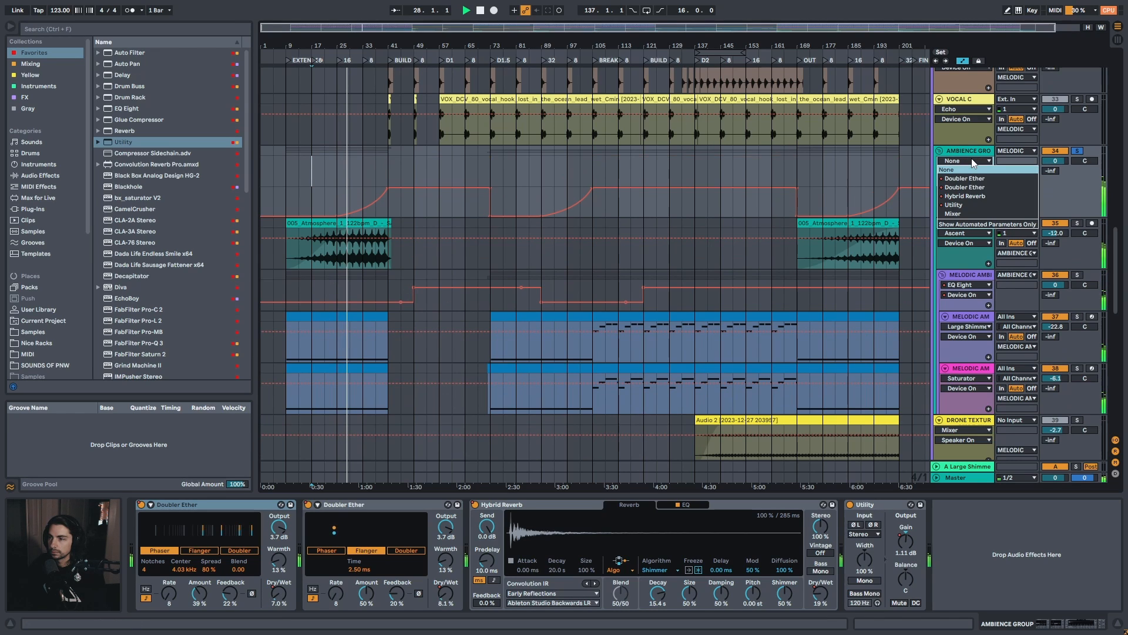
pyautogui.click(980, 187)
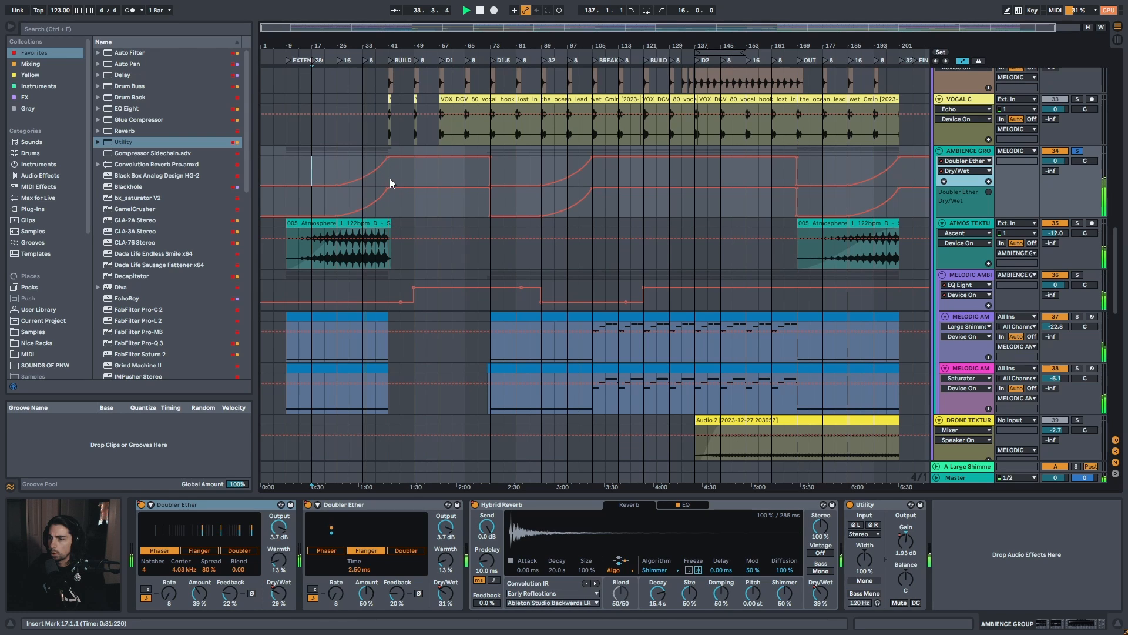
# Compare the AMBIENCE GROUP's Hybrid Reverb Dry/Wet, Utility Gain and second Doubler Ether Dry/Wet automation during playback
pyautogui.click(824, 600)
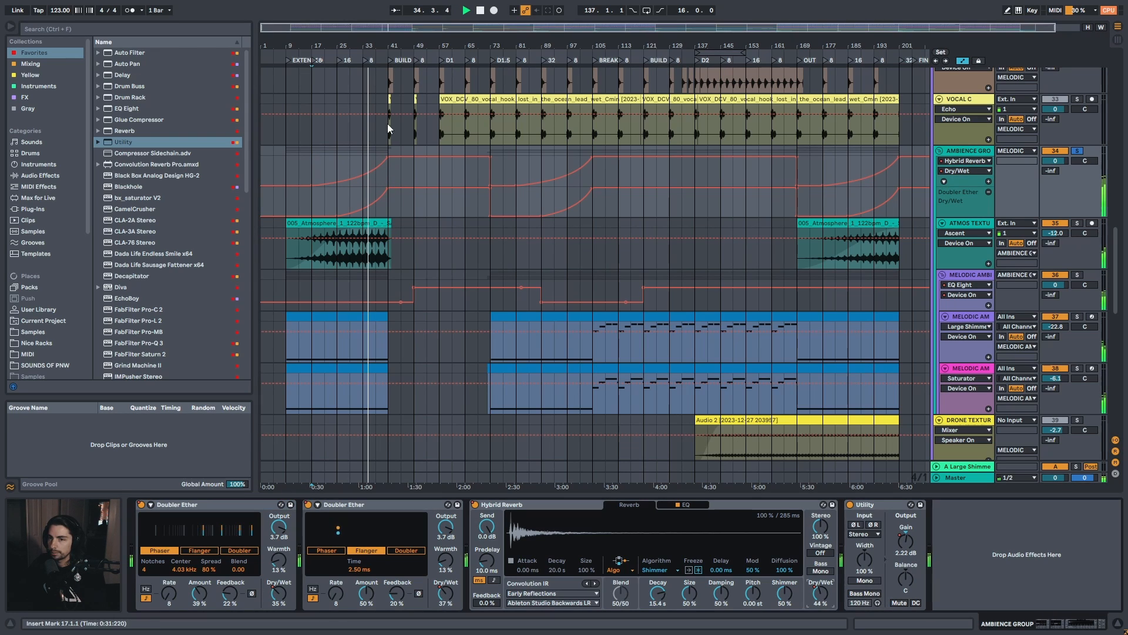
pyautogui.click(907, 541)
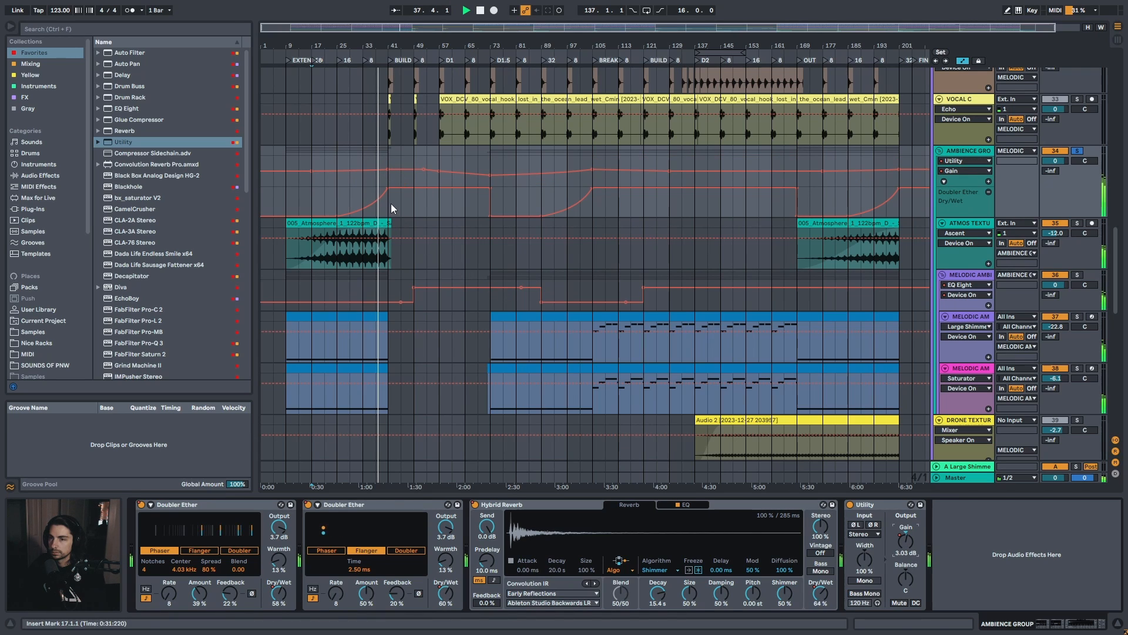
pyautogui.click(447, 595)
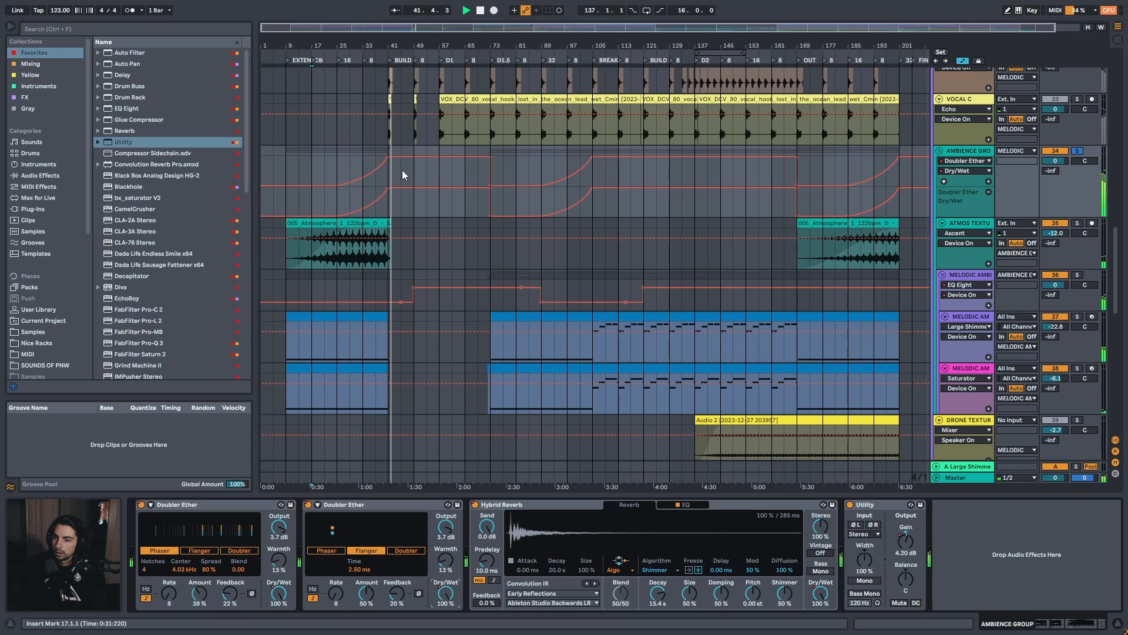
# Examine the two Doubler Ether devices in turn while the AMBIENCE GROUP plays into the build at bar 41
pyautogui.scroll(3, 400, 294)
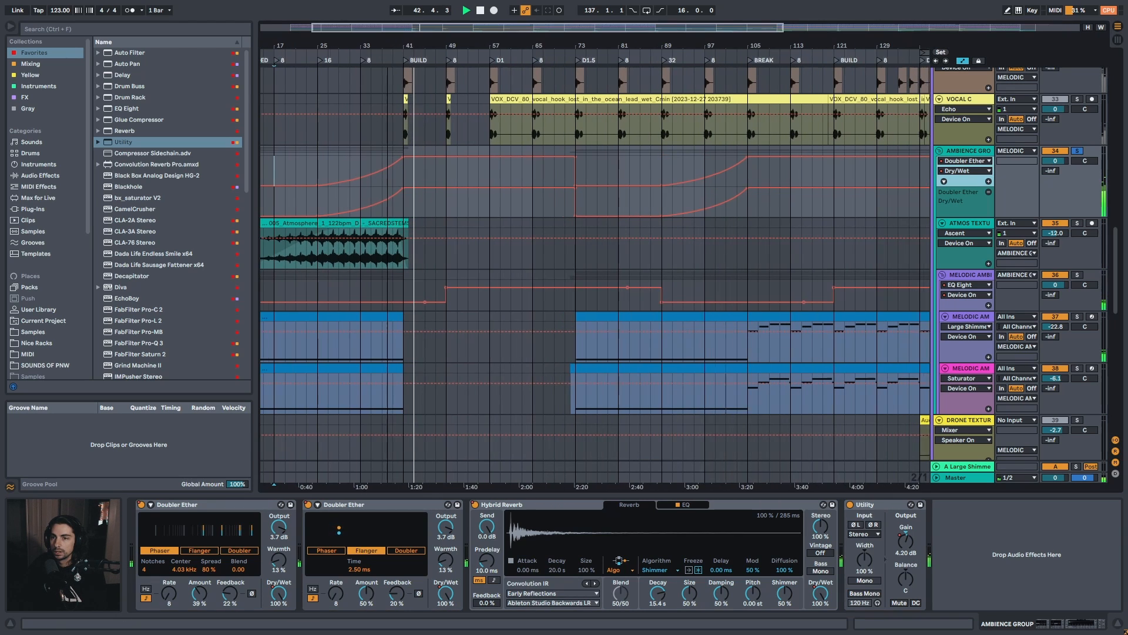
pyautogui.click(214, 506)
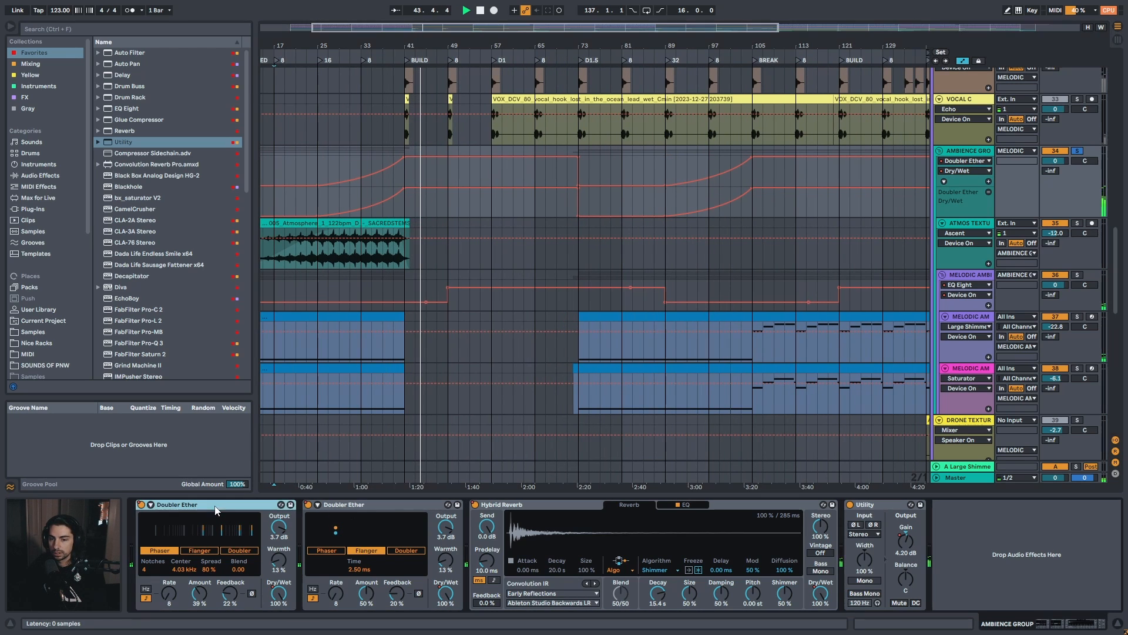
pyautogui.click(351, 505)
pyautogui.click(227, 505)
pyautogui.click(341, 508)
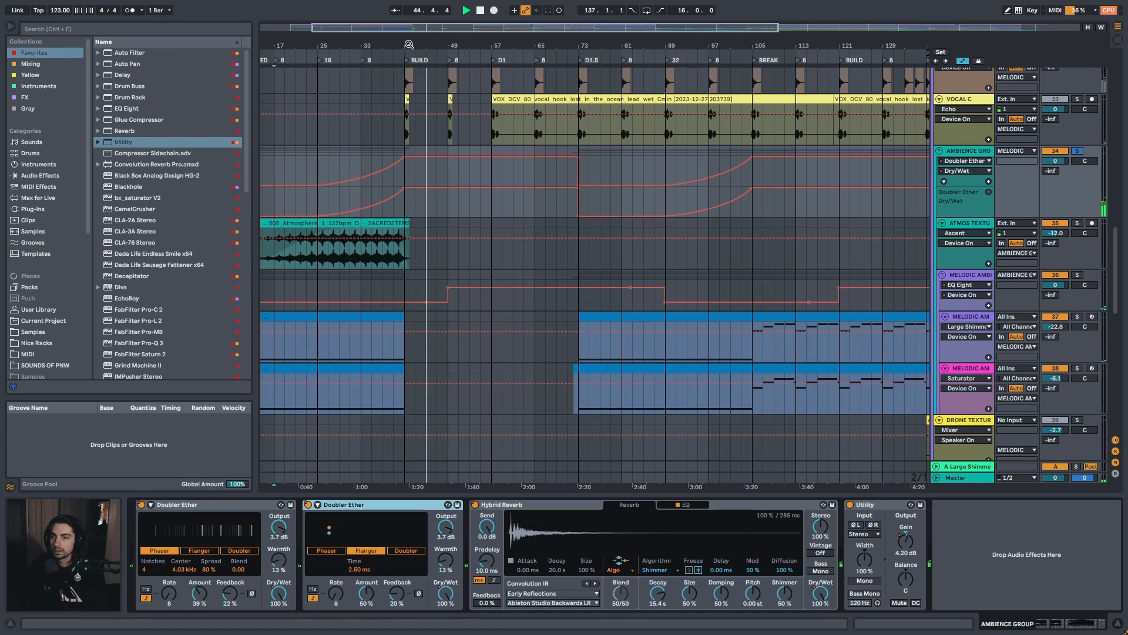
pyautogui.scroll(-3, 379, 54)
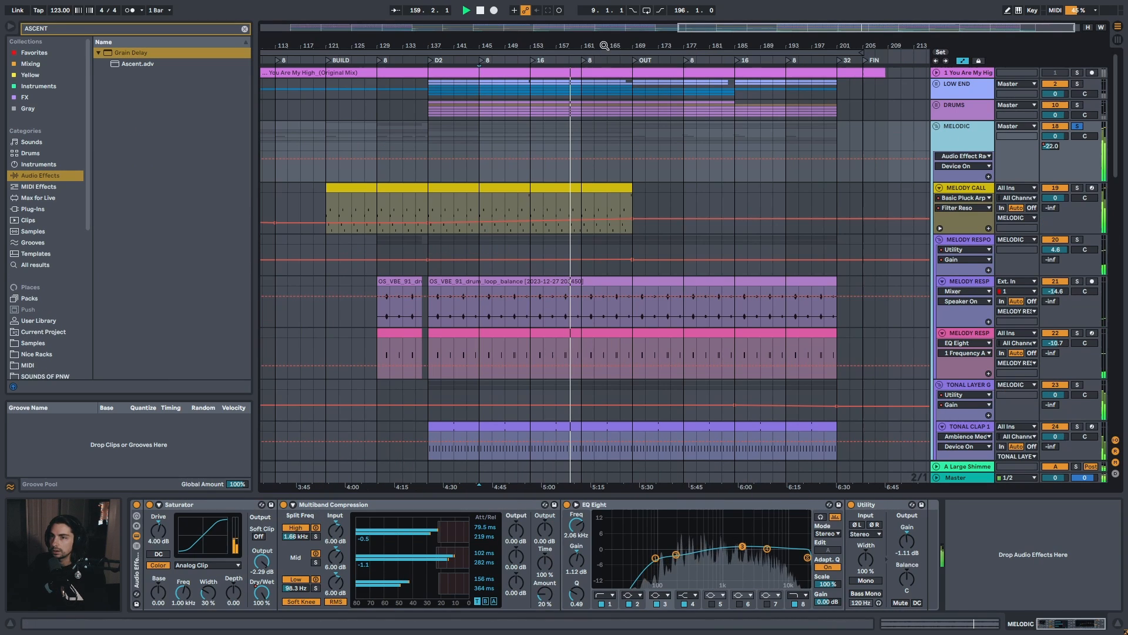
# Go through the Saturator, Multiband Compression, EQ Eight and Utility in the MELODIC group's effect rack
pyautogui.moveTo(605, 45); pyautogui.dragTo(760, 18)
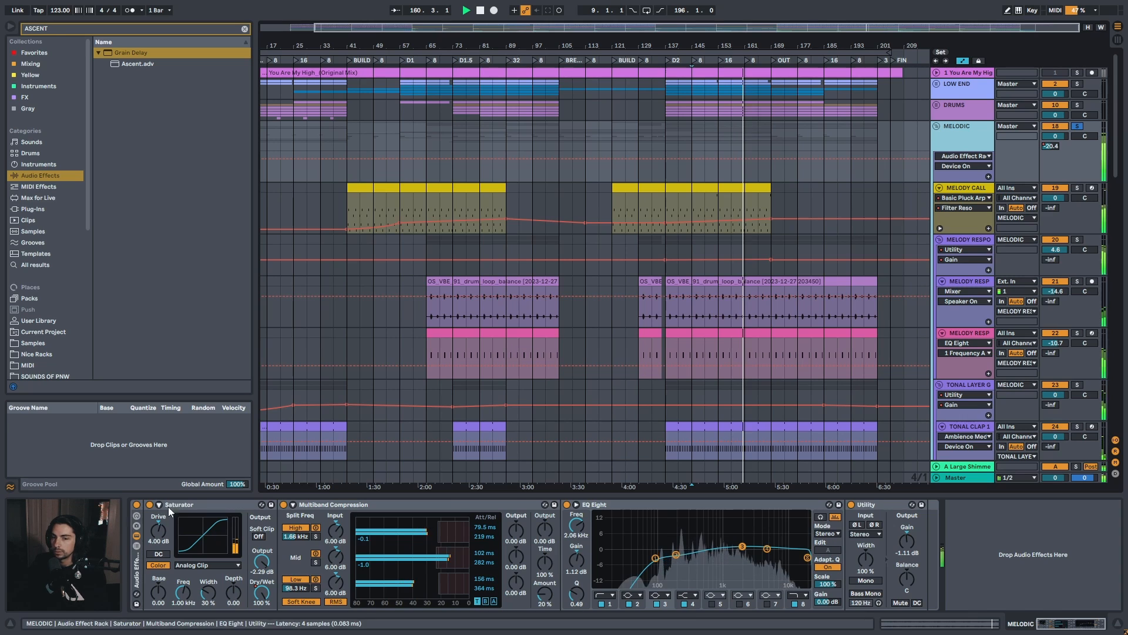
pyautogui.click(191, 517)
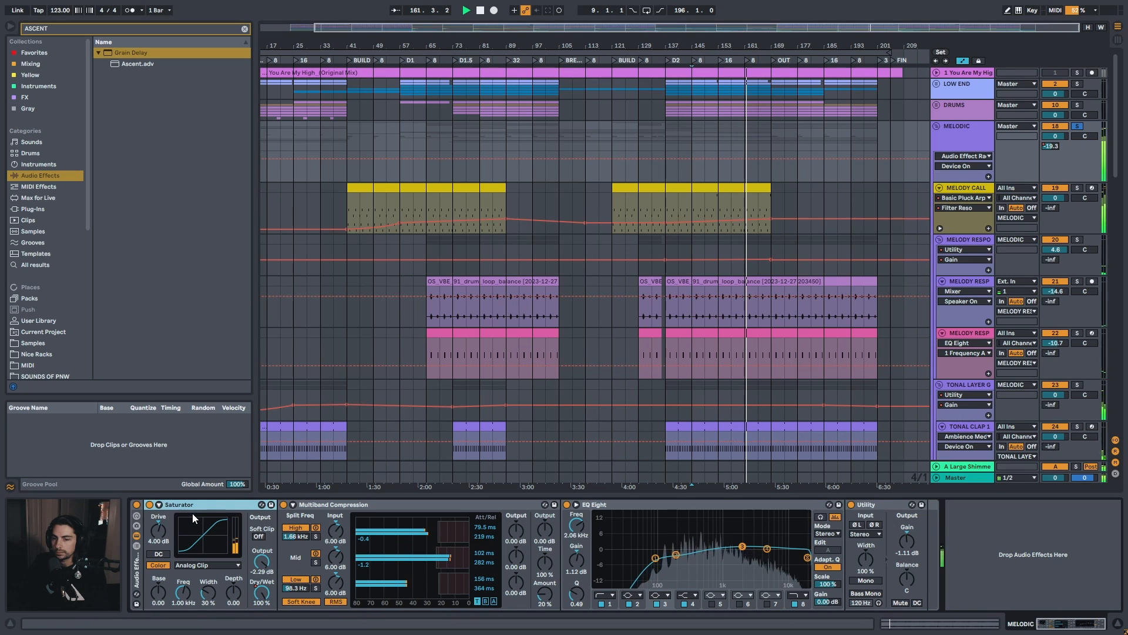
pyautogui.click(361, 506)
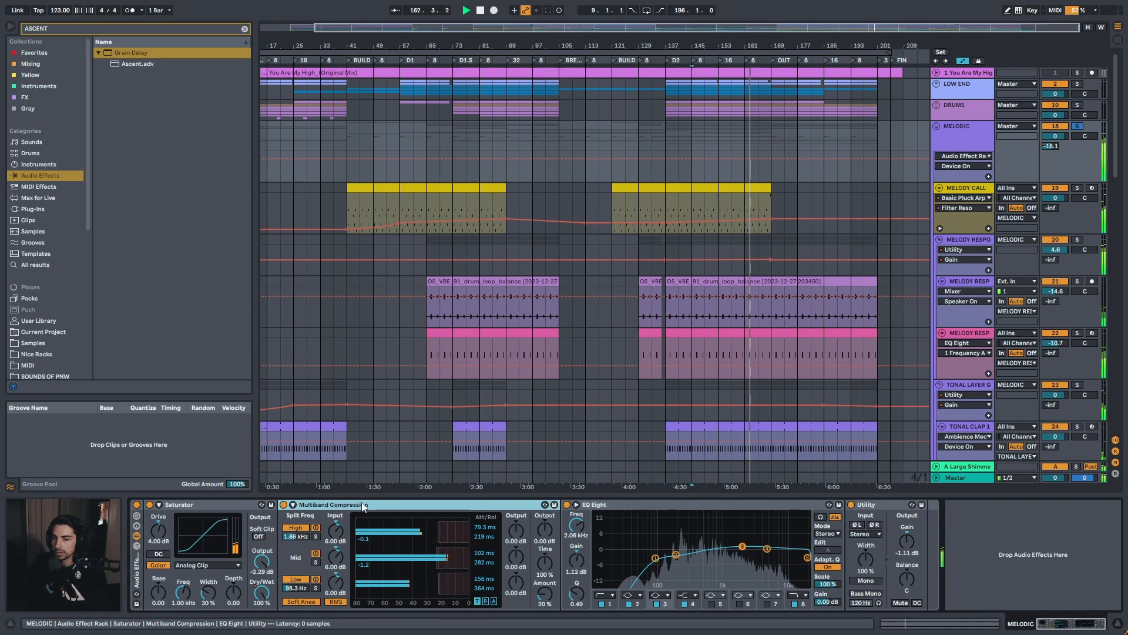
pyautogui.click(696, 510)
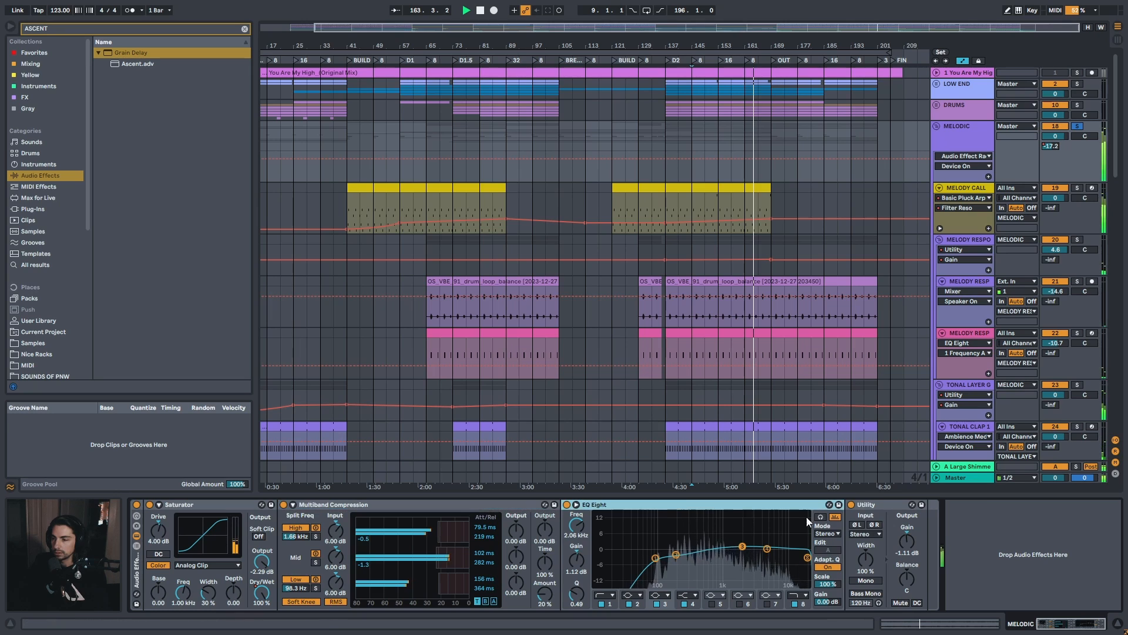
pyautogui.click(879, 505)
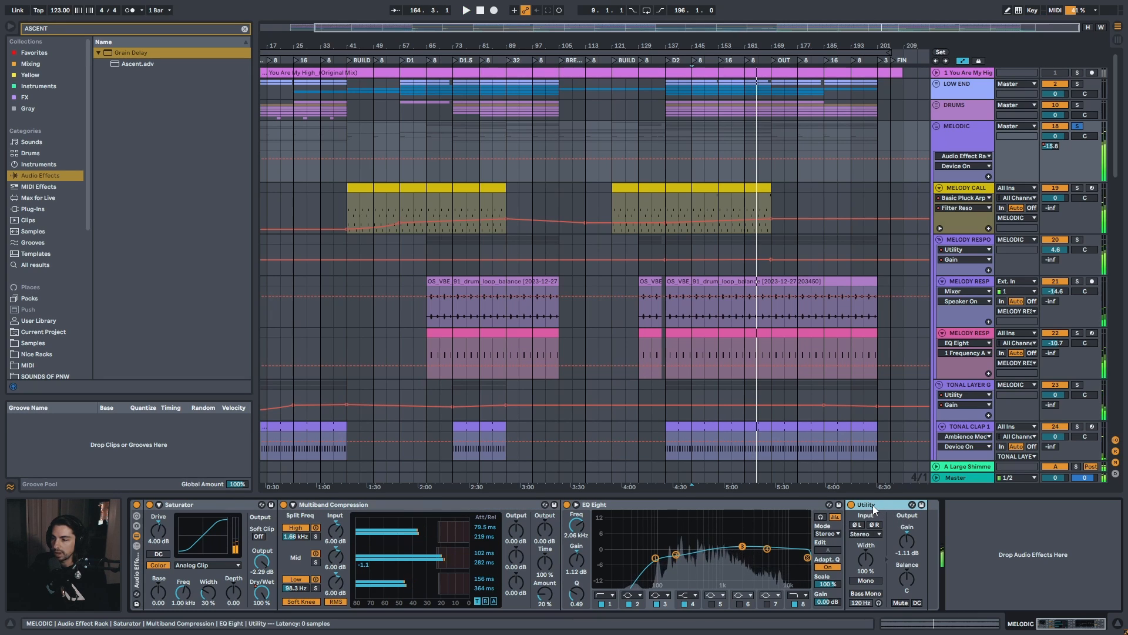
# Bypass and re-enable the MELODIC group's Audio Effect Rack during playback to compare the sound
pyautogui.click(138, 505)
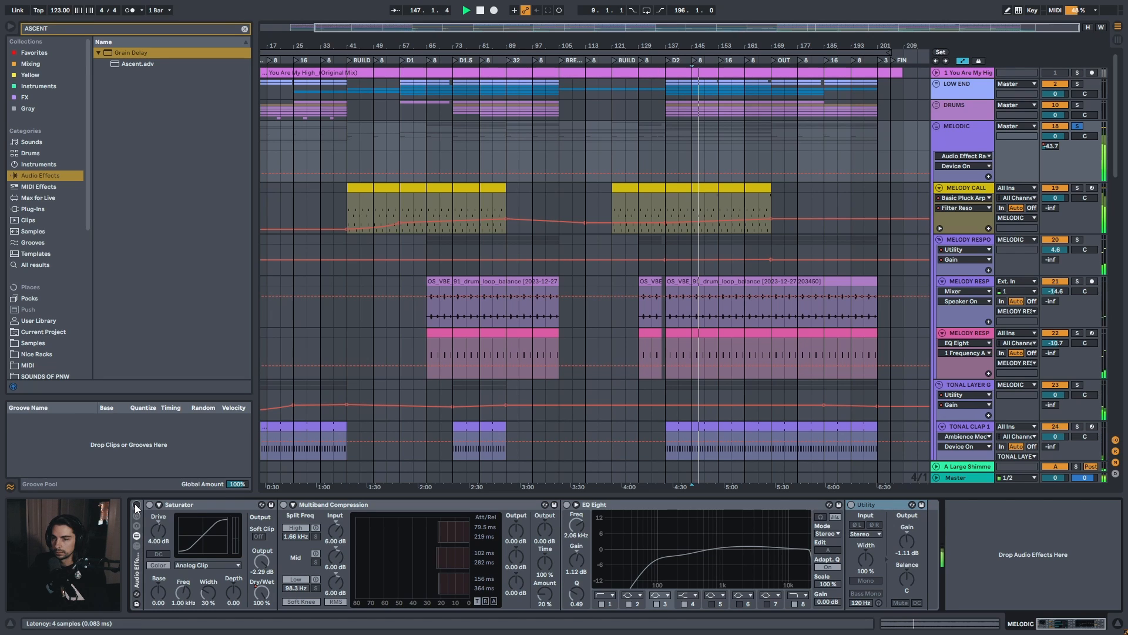
pyautogui.click(143, 506)
pyautogui.click(137, 505)
# Turn off the Multiband Compression, EQ Eight and Utility together so only the MELODIC rack's Saturator stays active
pyautogui.click(179, 506)
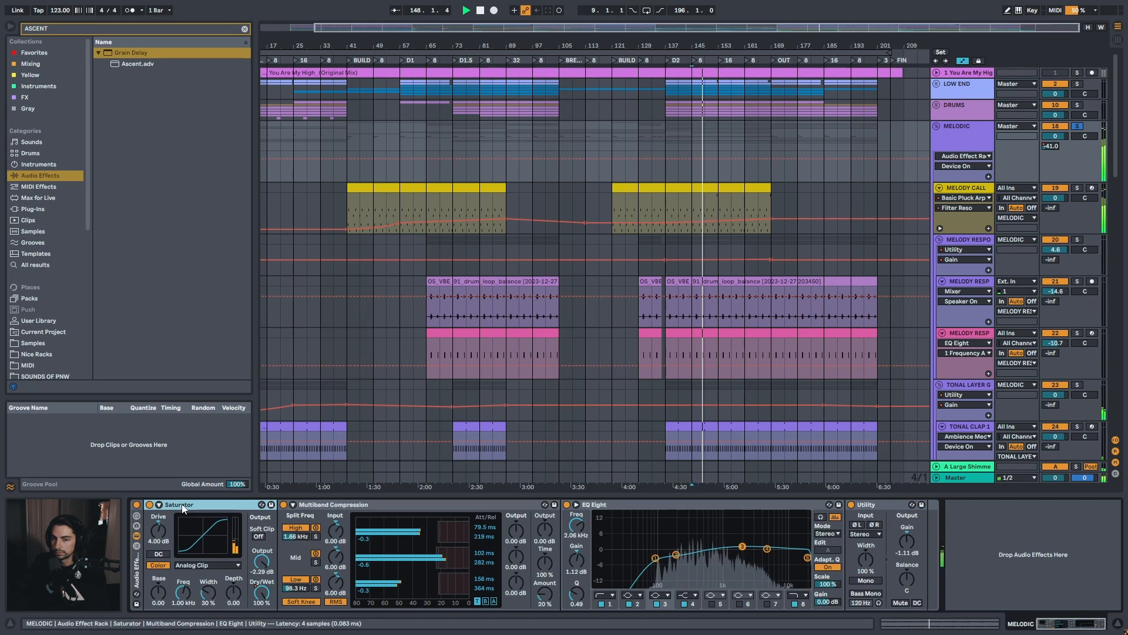
pyautogui.click(864, 505)
pyautogui.keyDown('shift'); pyautogui.click(347, 506); pyautogui.keyUp('shift')
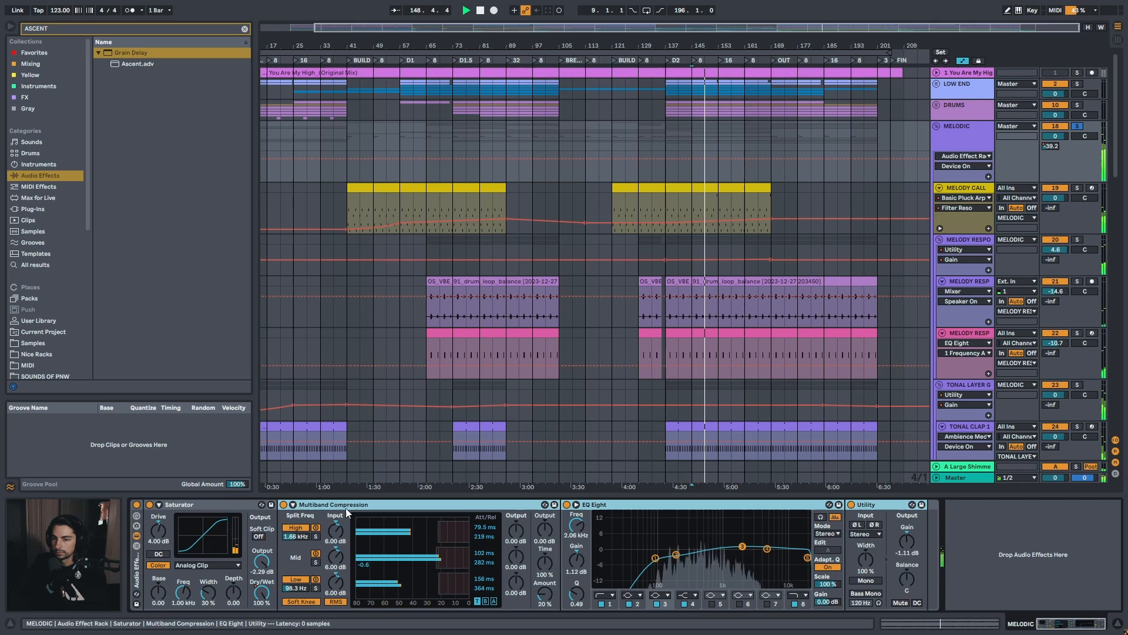
pyautogui.click(284, 504)
# Switch the MELODIC rack's Saturator off and on again to hear its effect alone
pyautogui.click(164, 506)
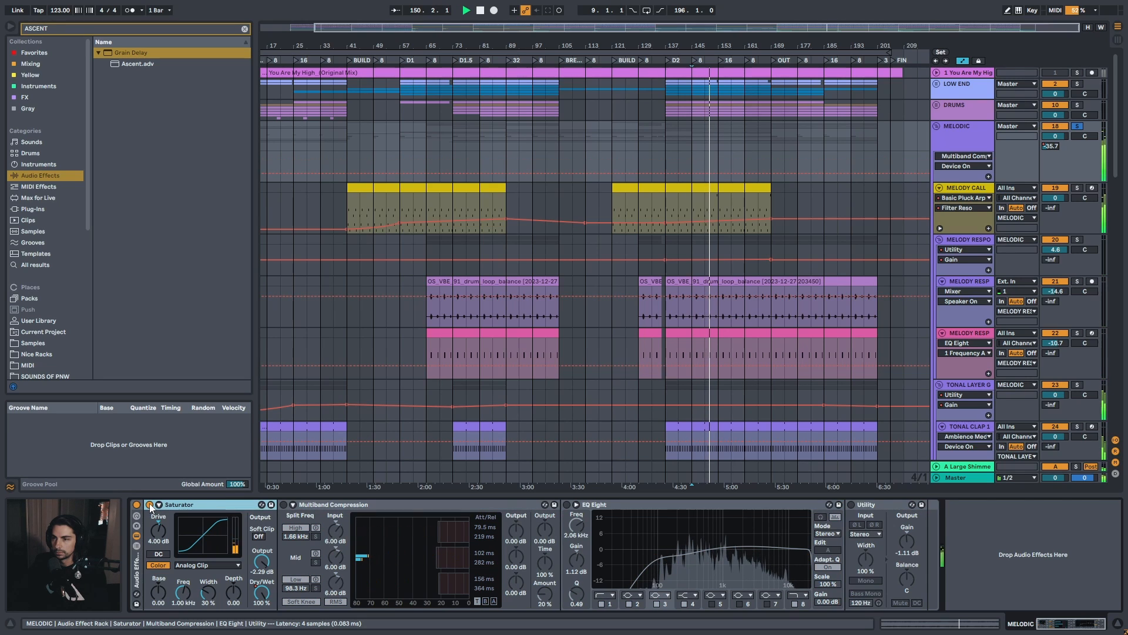
pyautogui.click(149, 504)
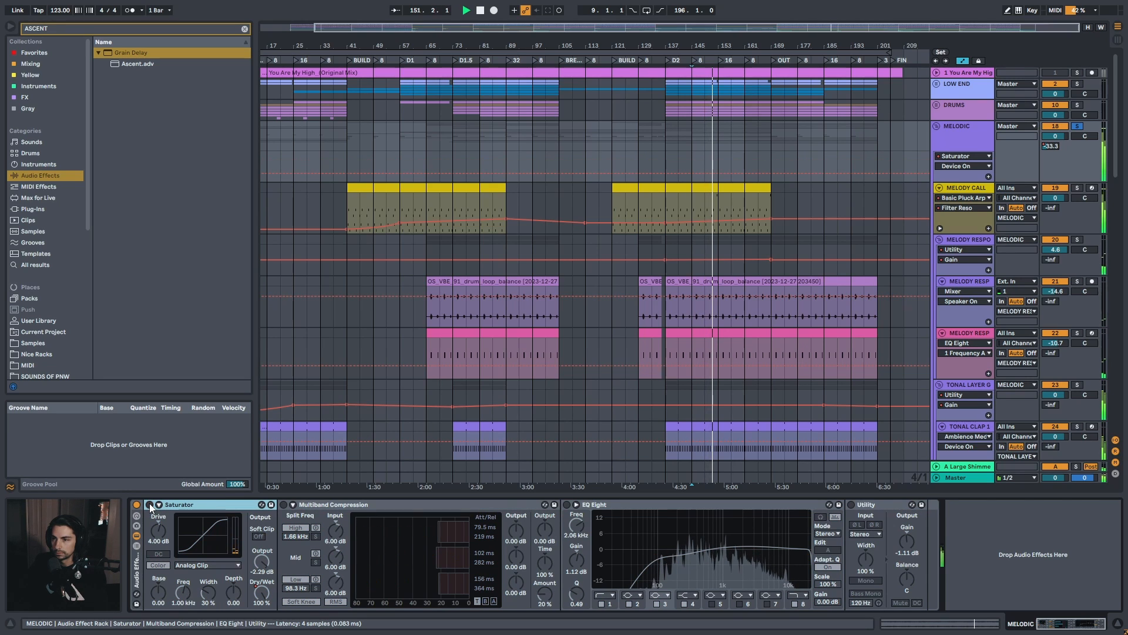
pyautogui.click(149, 503)
# Turn the Multiband Compression, EQ Eight and Utility back on one after another in the MELODIC rack
pyautogui.click(322, 505)
pyautogui.click(285, 504)
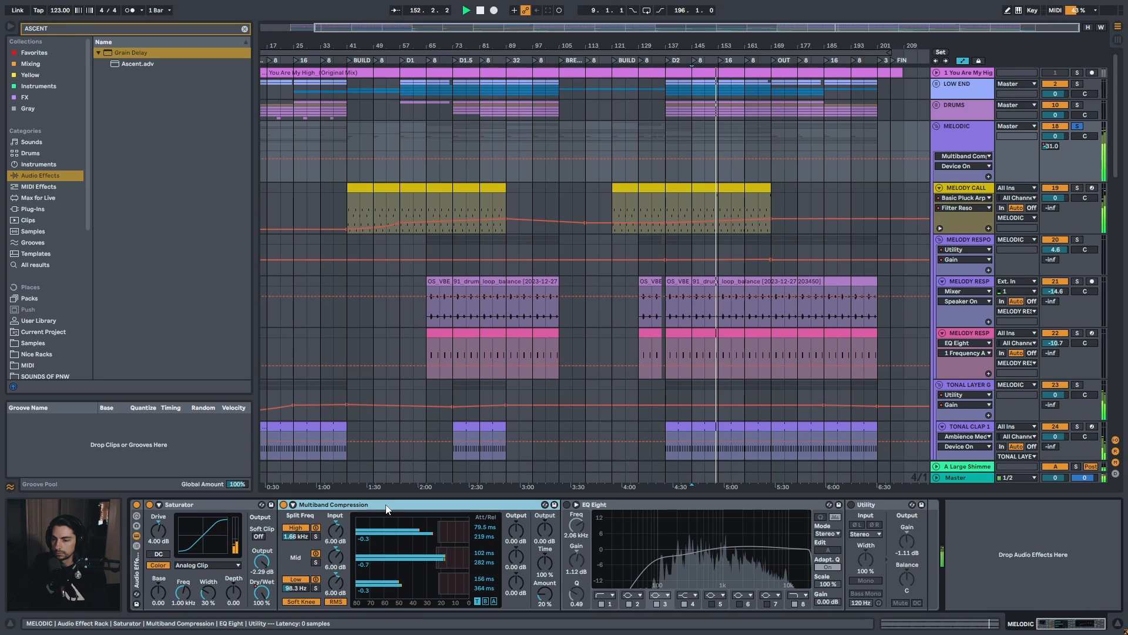
pyautogui.click(577, 505)
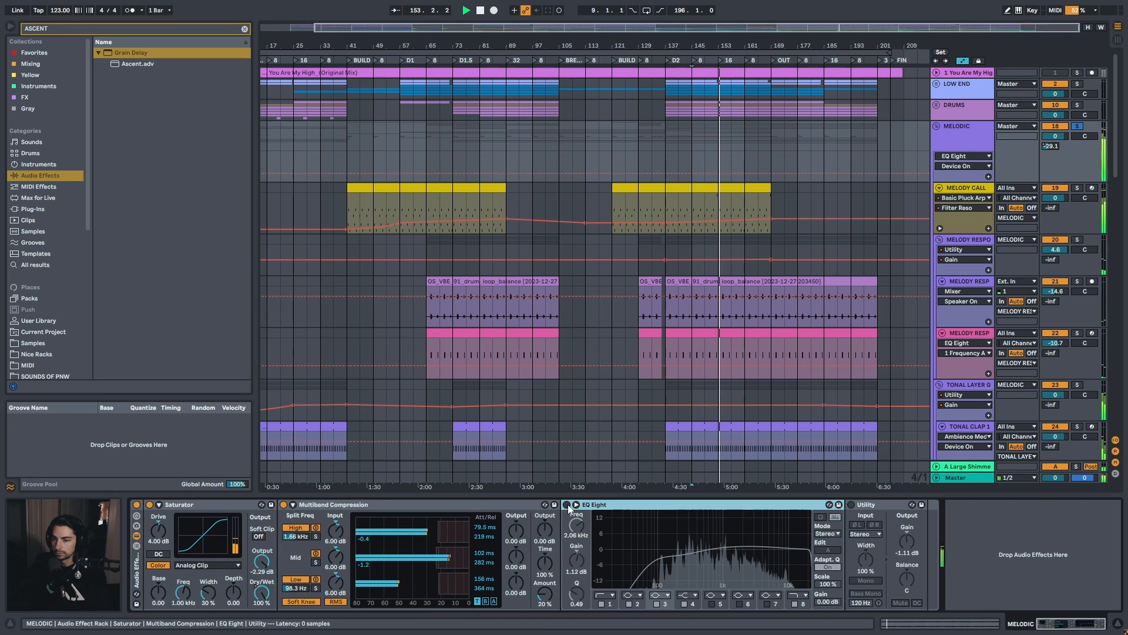
pyautogui.click(568, 504)
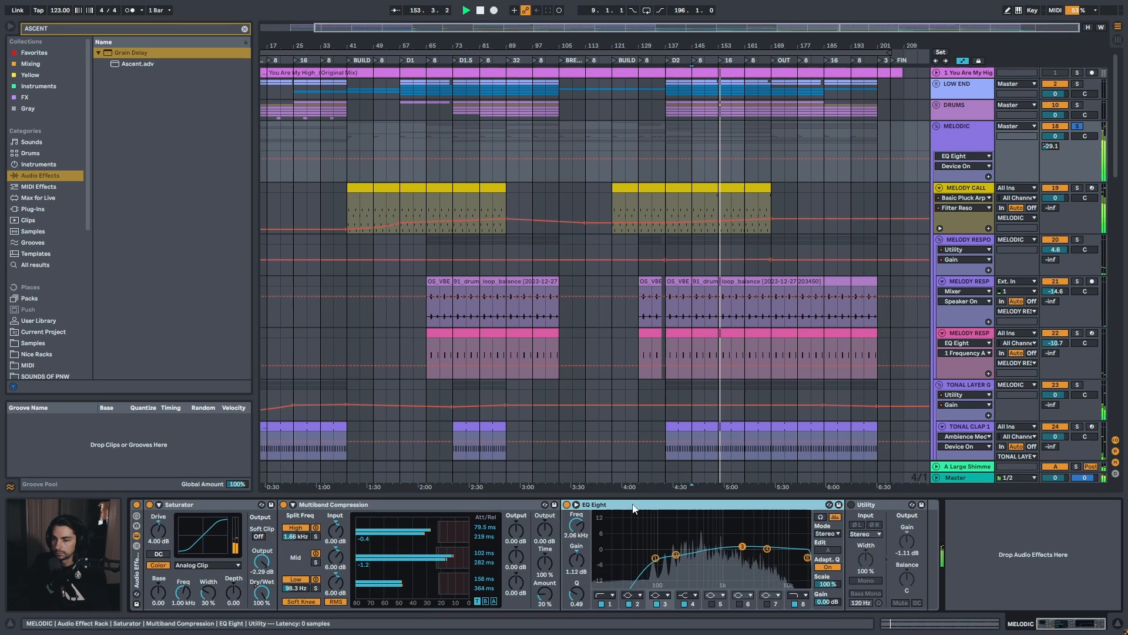
pyautogui.click(851, 505)
# Display the Saturator's Dry/Wet automation on the MELODIC group and place the playback position at bar 47
pyautogui.click(264, 591)
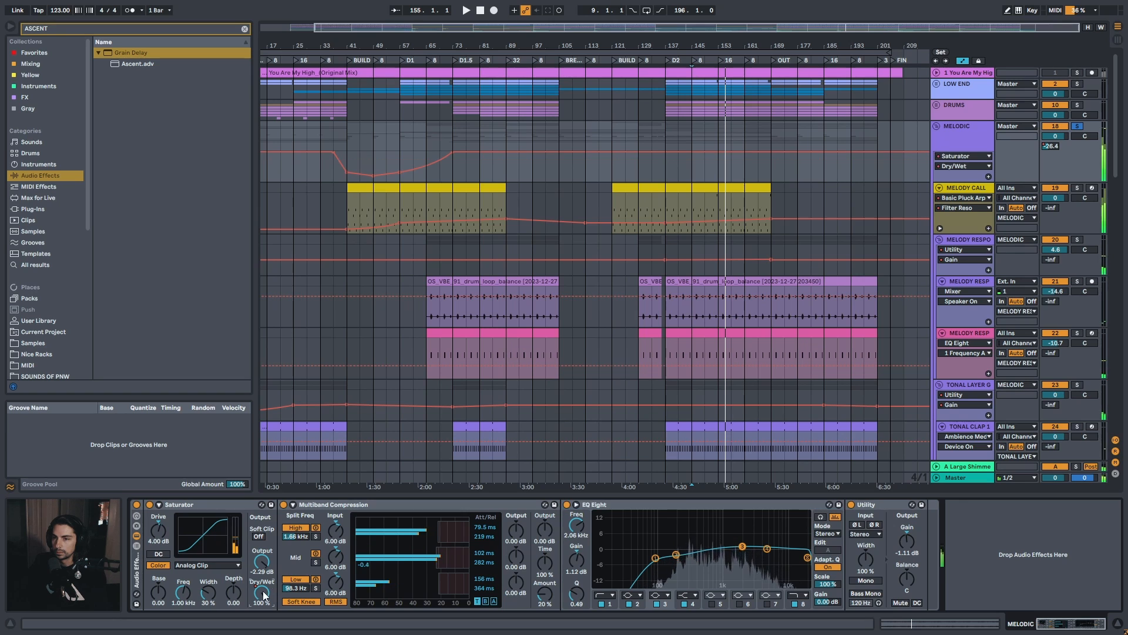
pyautogui.moveTo(379, 44); pyautogui.dragTo(446, 43)
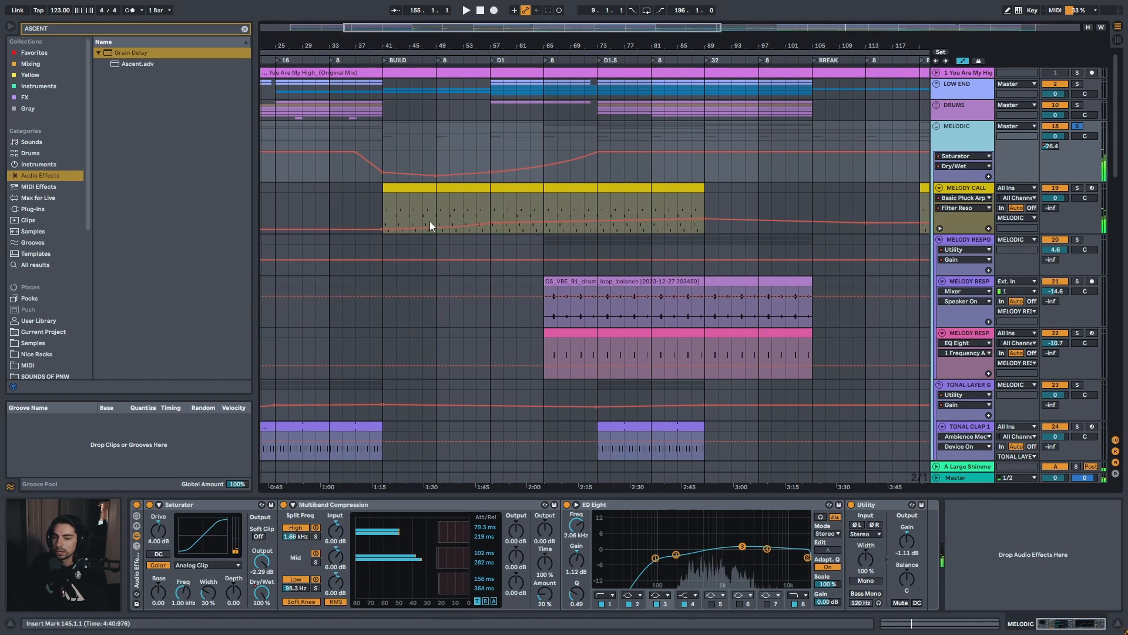
pyautogui.click(420, 161)
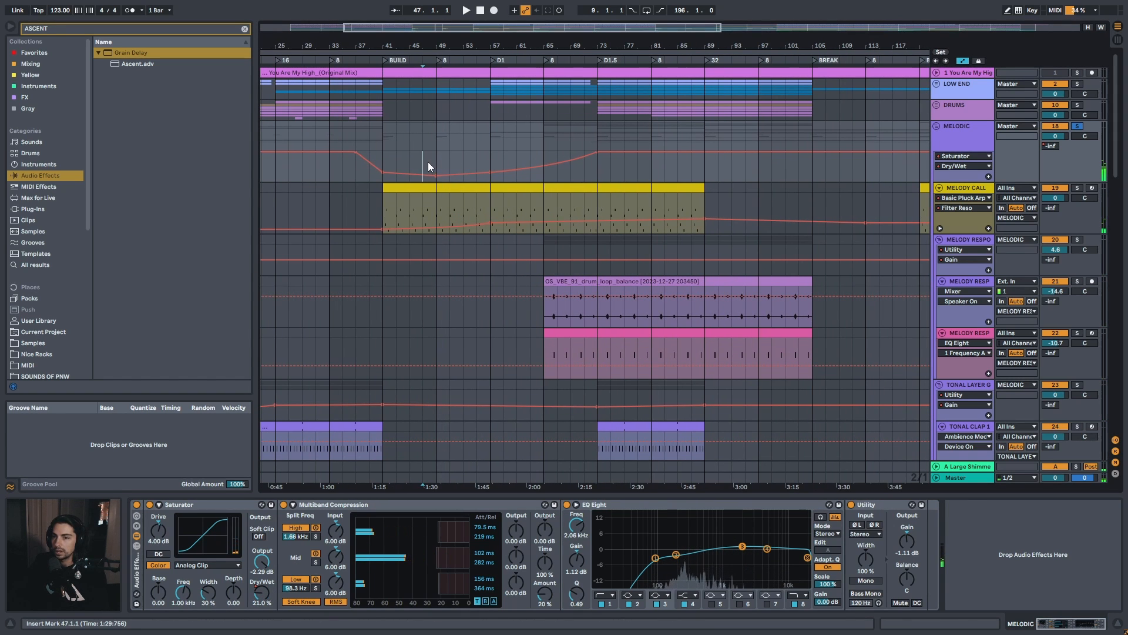
# Solo MELODY CALL within the MELODIC group and play from bar 49 to hear the low part of the Saturator Dry/Wet curve
pyautogui.click(982, 191)
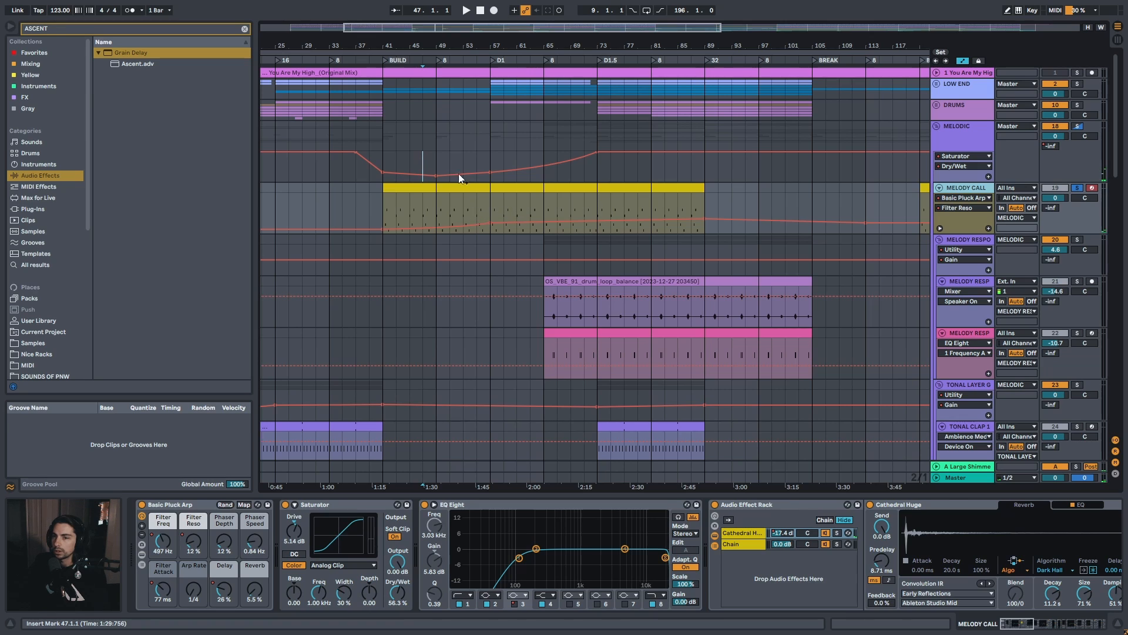
pyautogui.click(438, 156)
pyautogui.press('space')
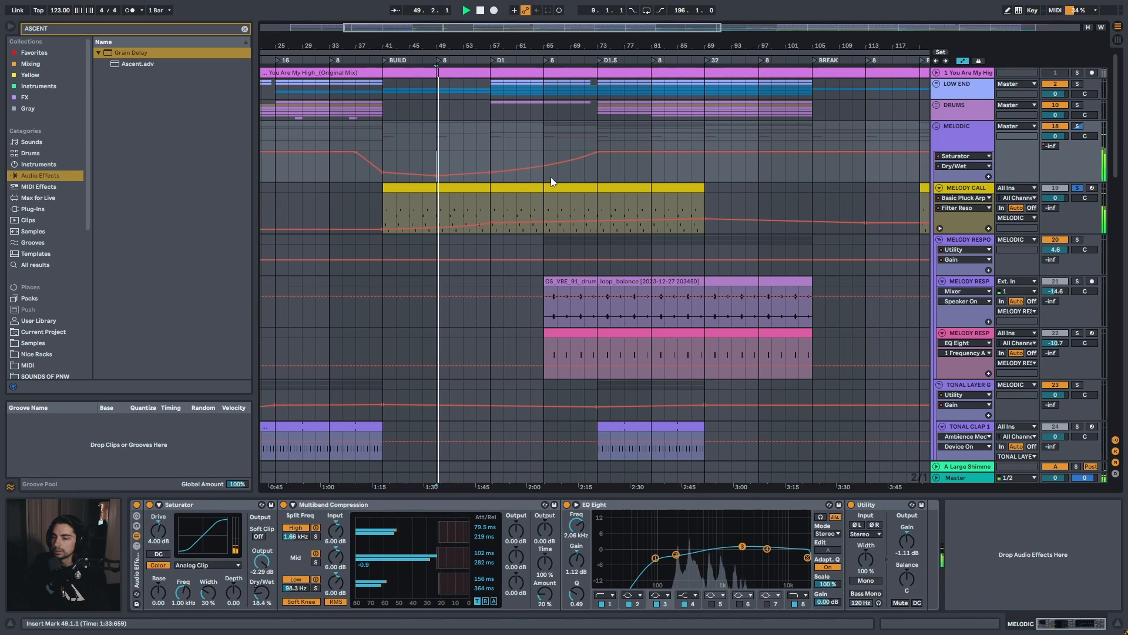
pyautogui.click(968, 135)
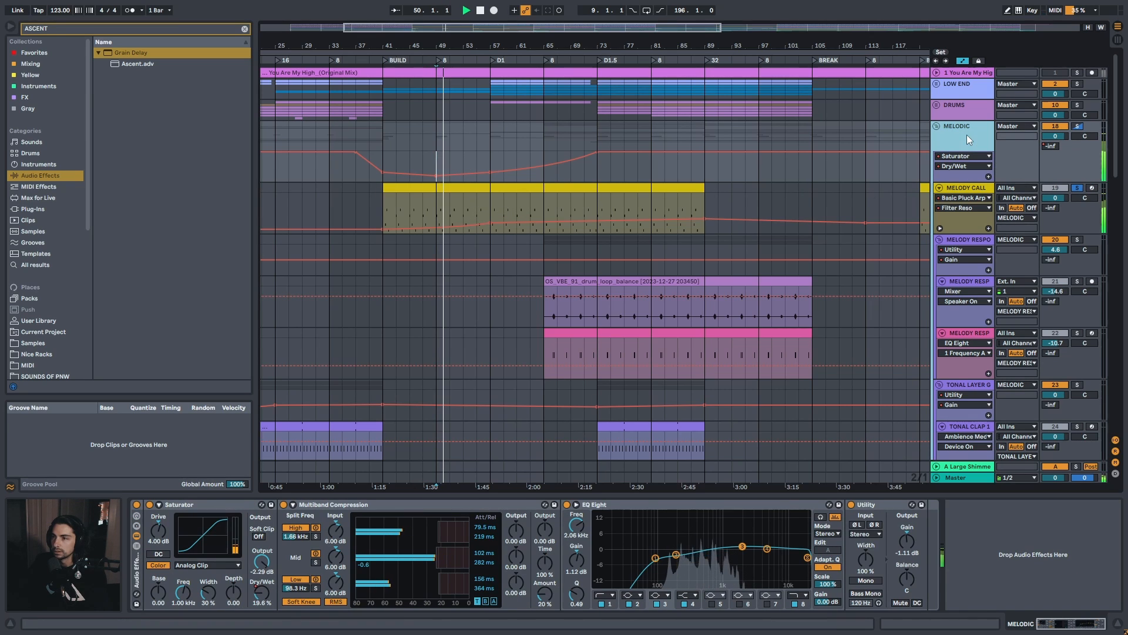
# Try raising the Saturator Dry/Wet automation to 100% from bar 49 onward, audition it from bar 55, and undo the change
pyautogui.moveTo(455, 170); pyautogui.dragTo(455, 150)
pyautogui.press('space')
pyautogui.press('space')
pyautogui.click(472, 176)
pyautogui.press('space')
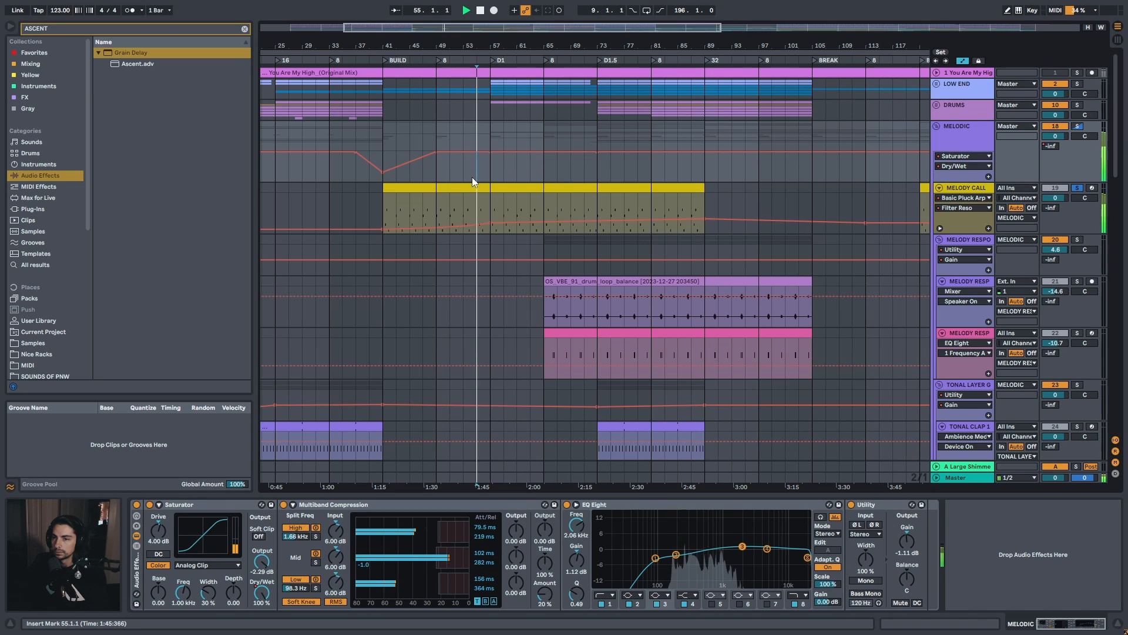
pyautogui.hotkey('ctrl', 'z')
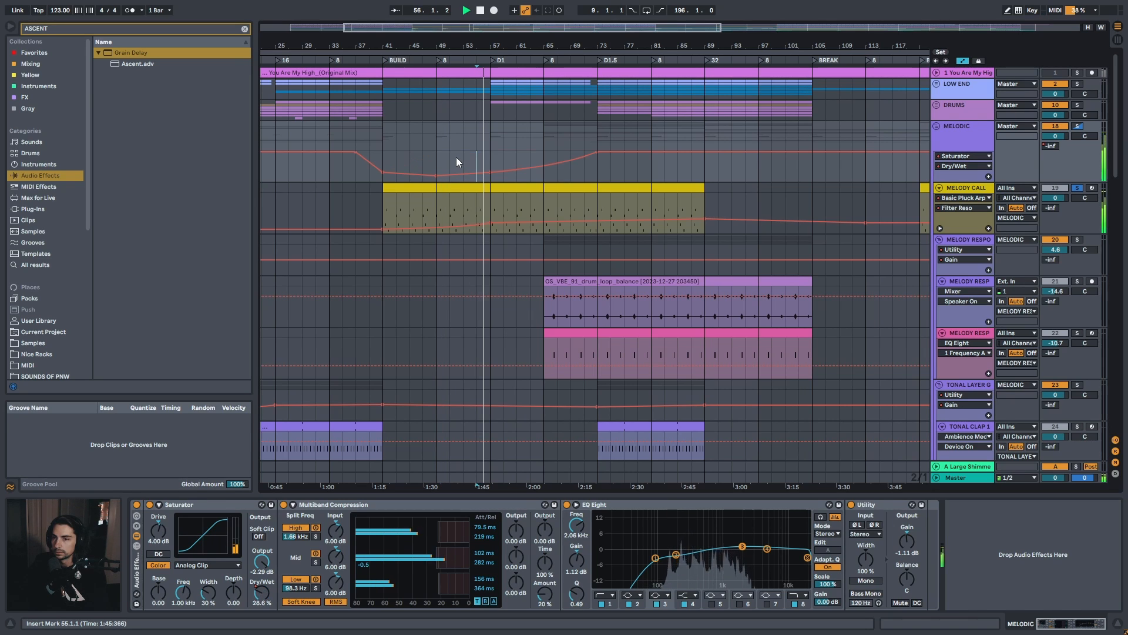
# Replay the soloed melody from bar 49 with the curved Saturator Dry/Wet automation, and select the MELODIC group
pyautogui.press('space')
pyautogui.click(446, 157)
pyautogui.click(436, 164)
pyautogui.press('space')
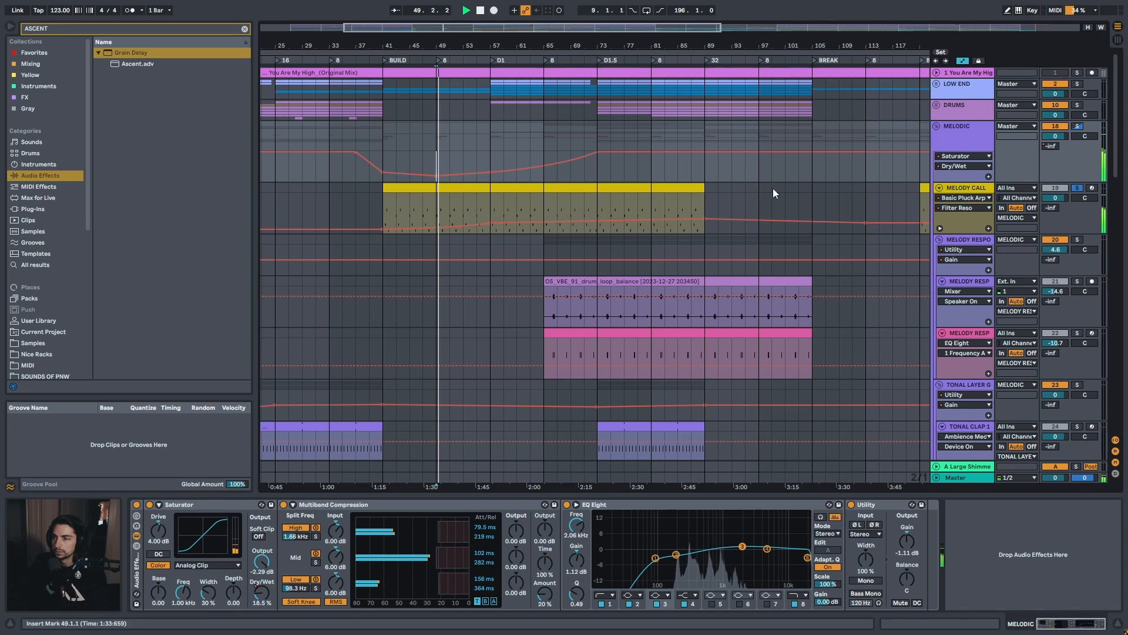
pyautogui.moveTo(554, 45); pyautogui.dragTo(553, 15)
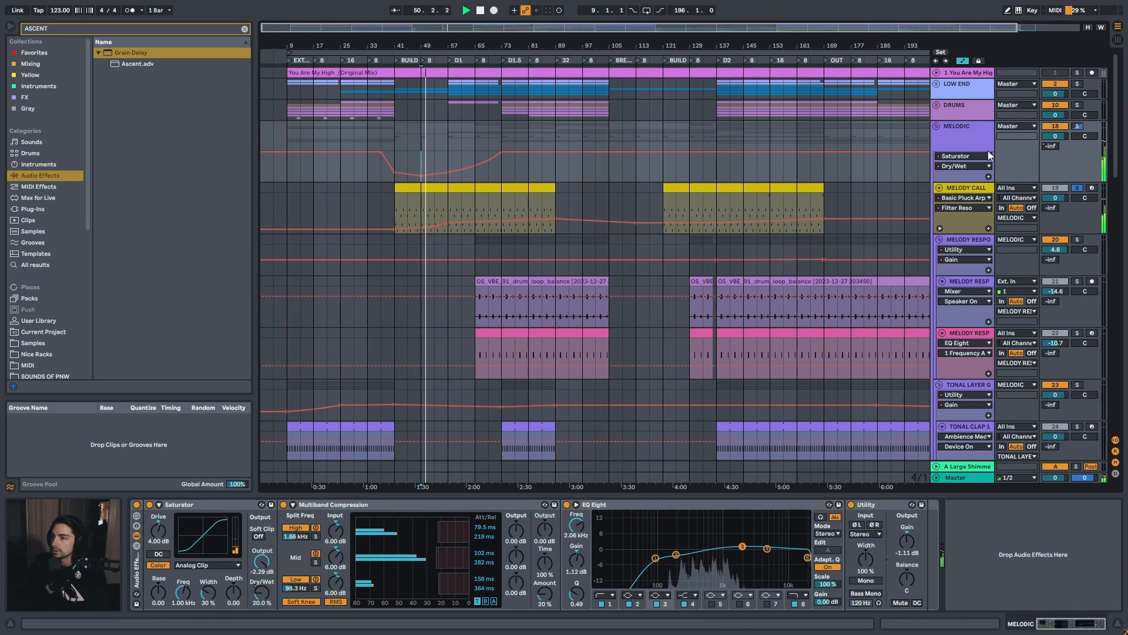
pyautogui.click(968, 137)
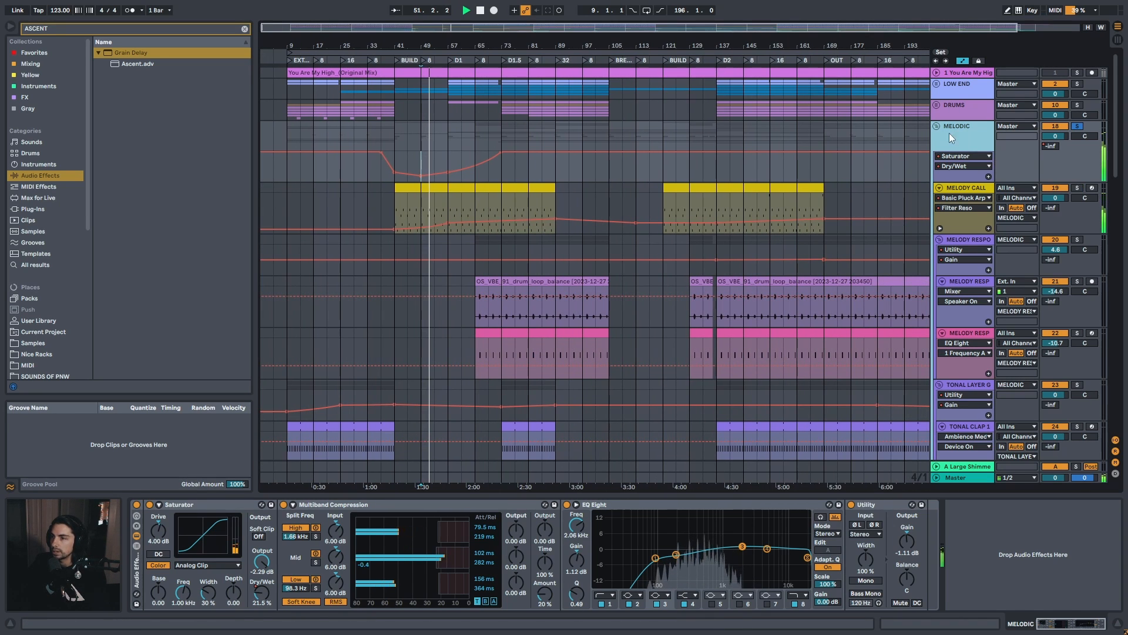
pyautogui.moveTo(486, 44); pyautogui.dragTo(478, 30)
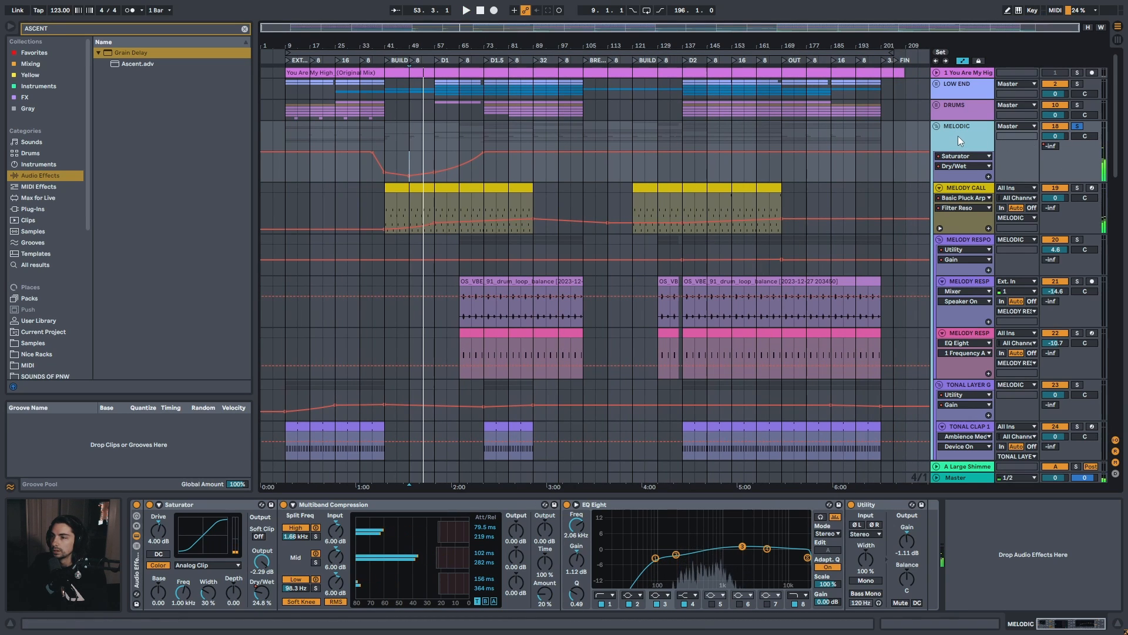
# Select the MELODY CALL track and its clip spanning bars 41 to 65
pyautogui.press('+')
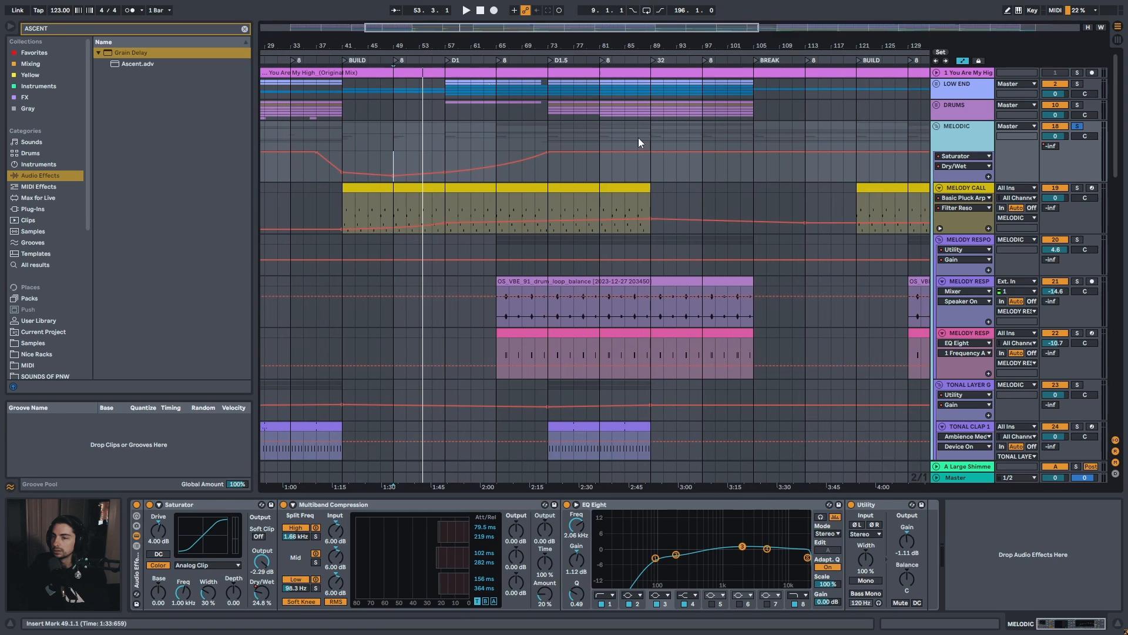
pyautogui.click(970, 188)
pyautogui.moveTo(505, 51); pyautogui.dragTo(452, 45)
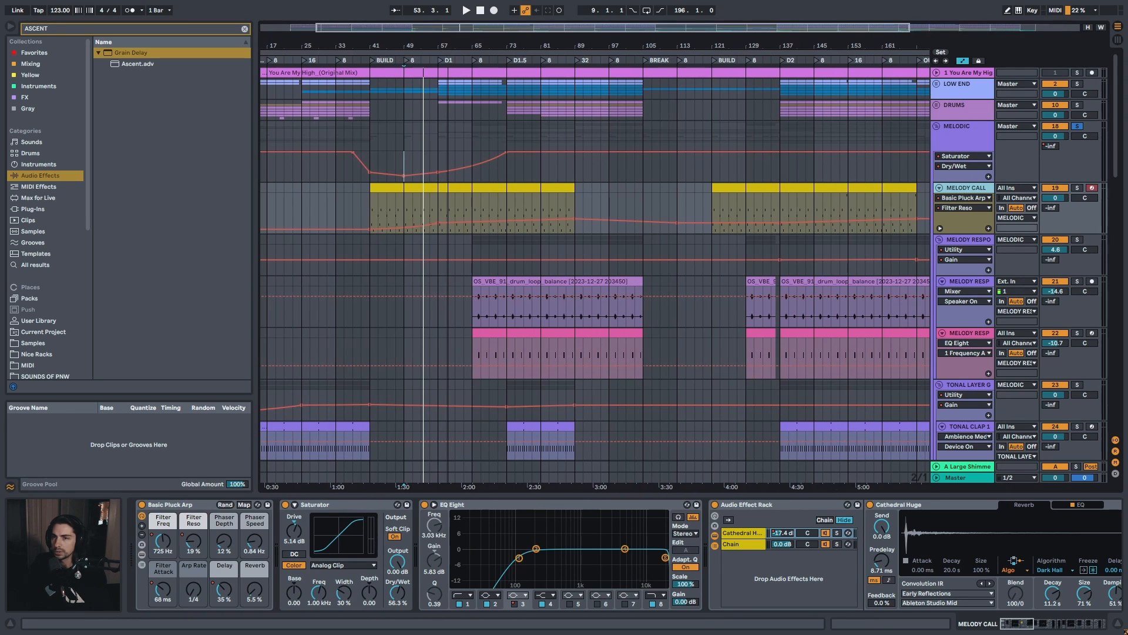
pyautogui.click(448, 203)
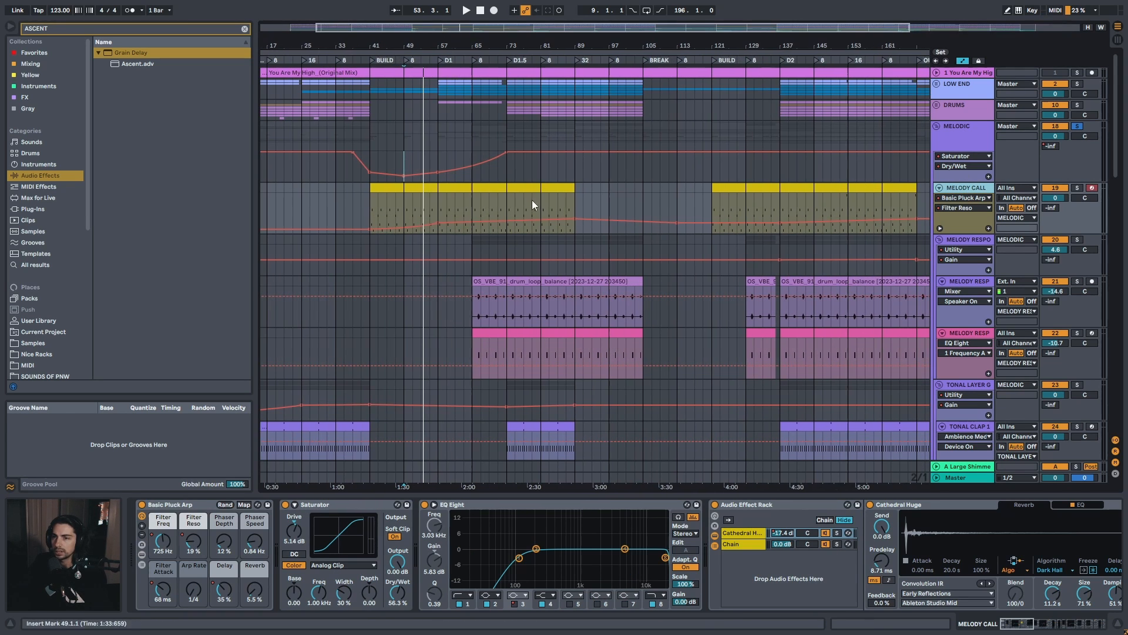
pyautogui.click(439, 207)
pyautogui.moveTo(461, 46); pyautogui.dragTo(466, 77)
pyautogui.click(453, 188)
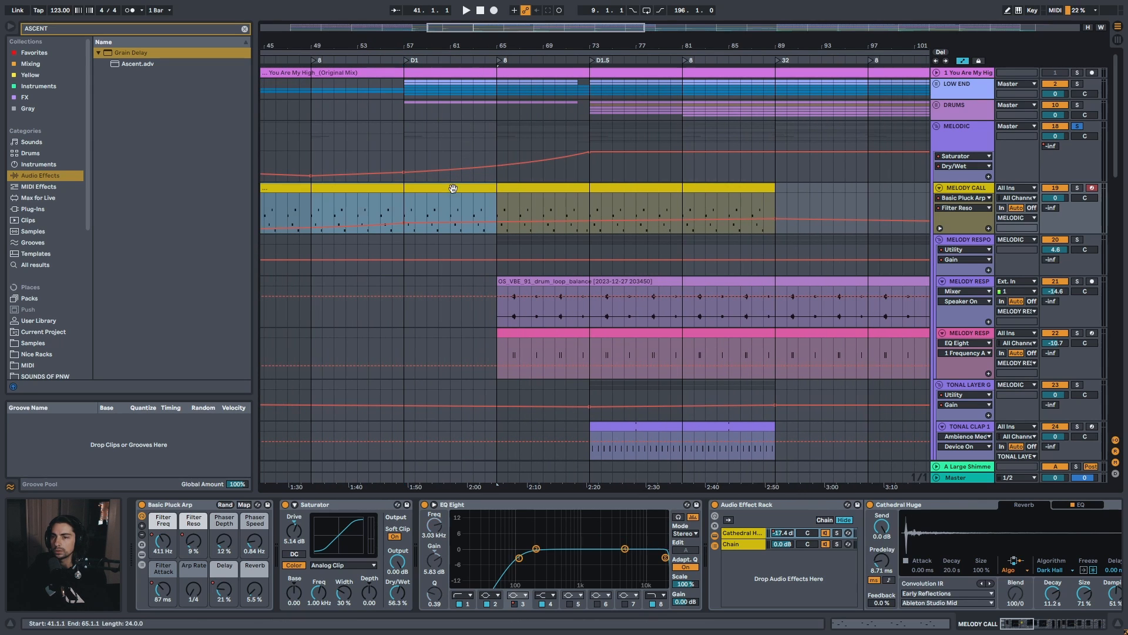
# Select the MELODY CALL clip at bars 65 to 73 and play it soloed
pyautogui.click(403, 204)
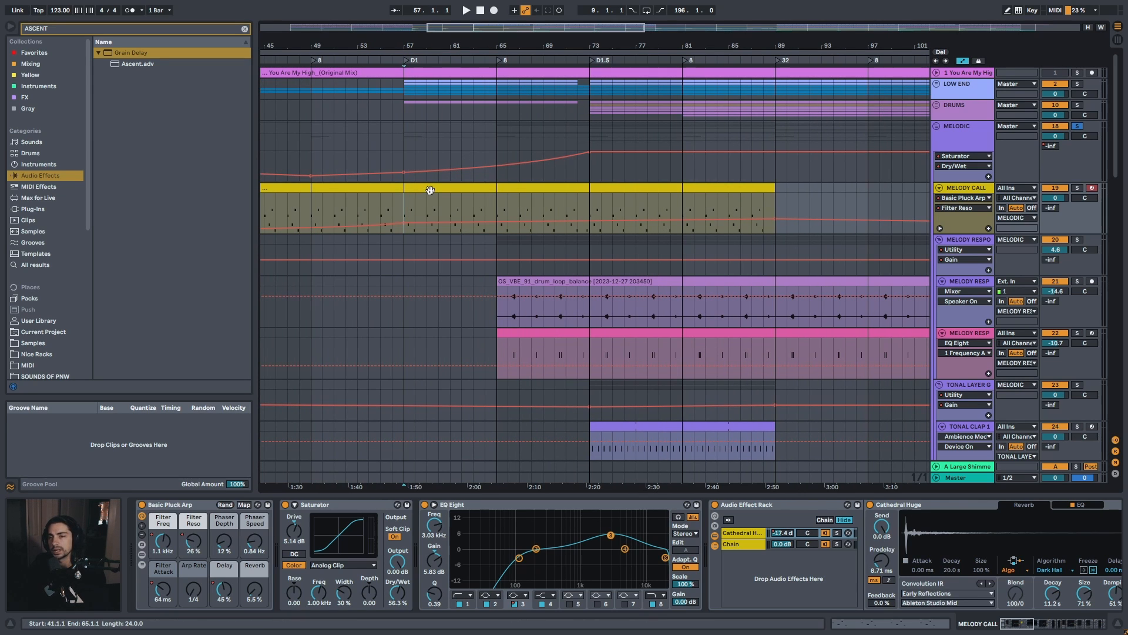
pyautogui.click(431, 189)
pyautogui.click(509, 188)
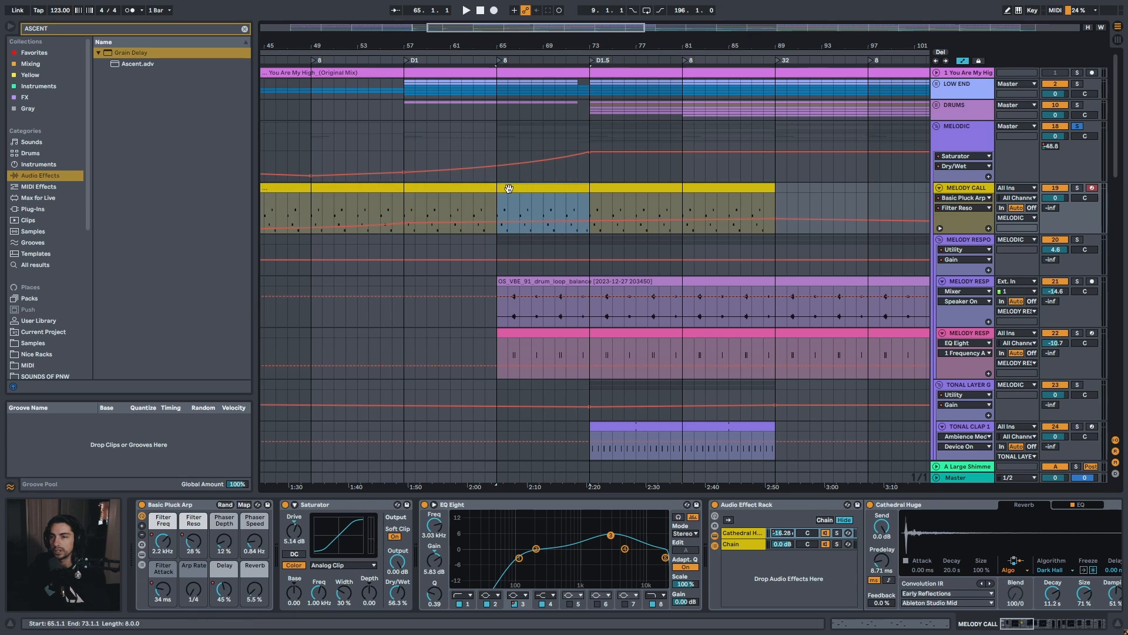
pyautogui.press('space')
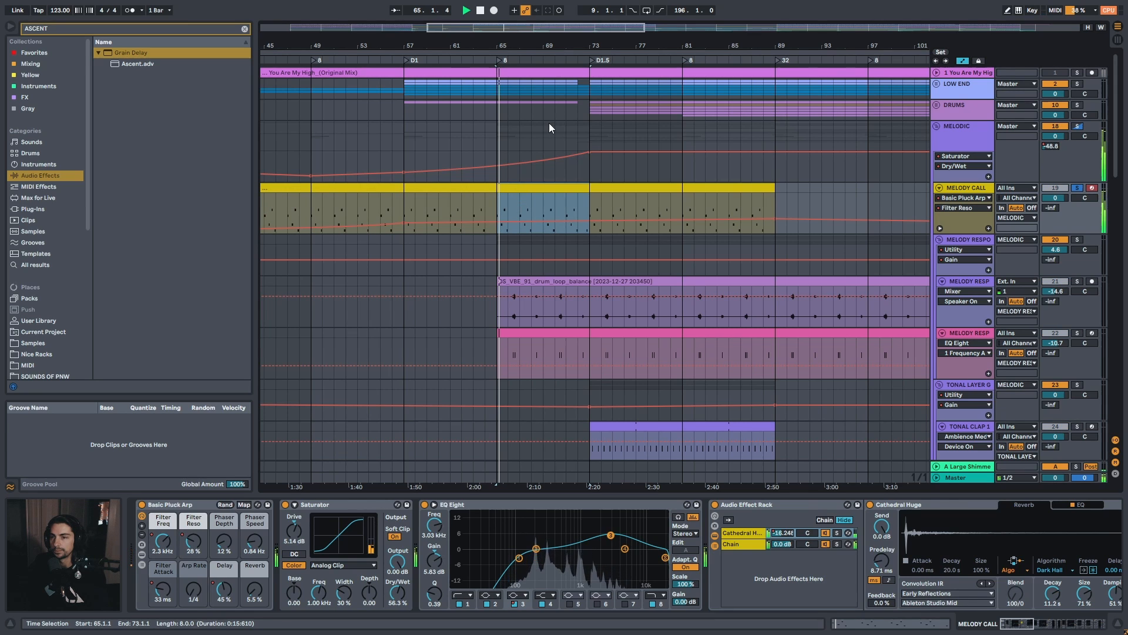
# Examine the MIDI notes of the MELODY CALL clip at bar 65 and return to the track's devices
pyautogui.doubleClick(540, 194)
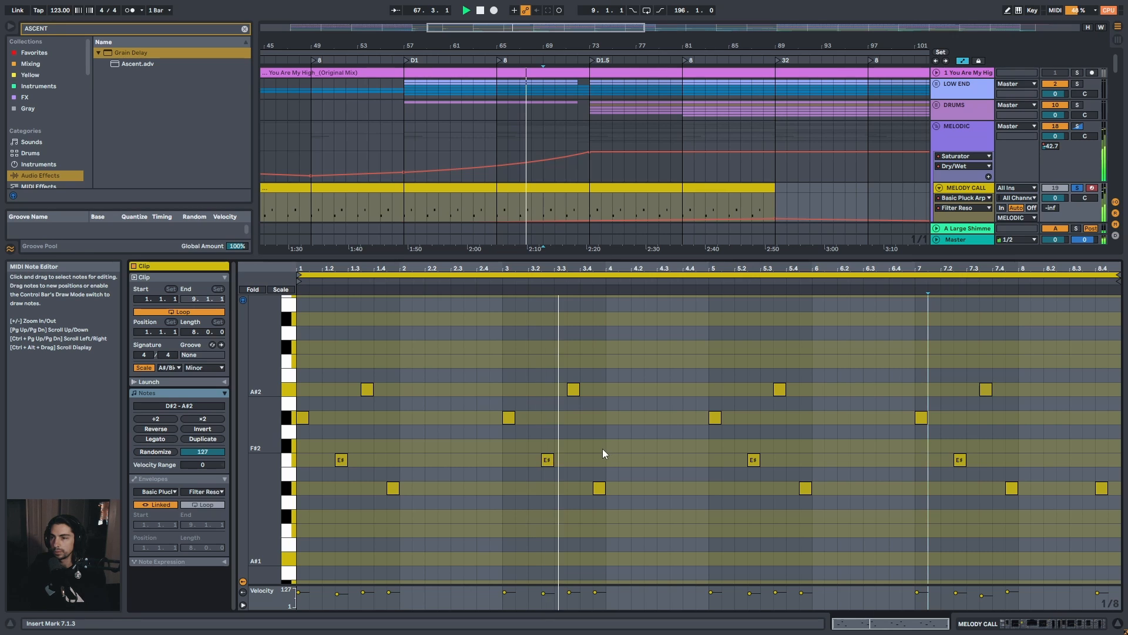
pyautogui.hotkey('shift', 'Tab')
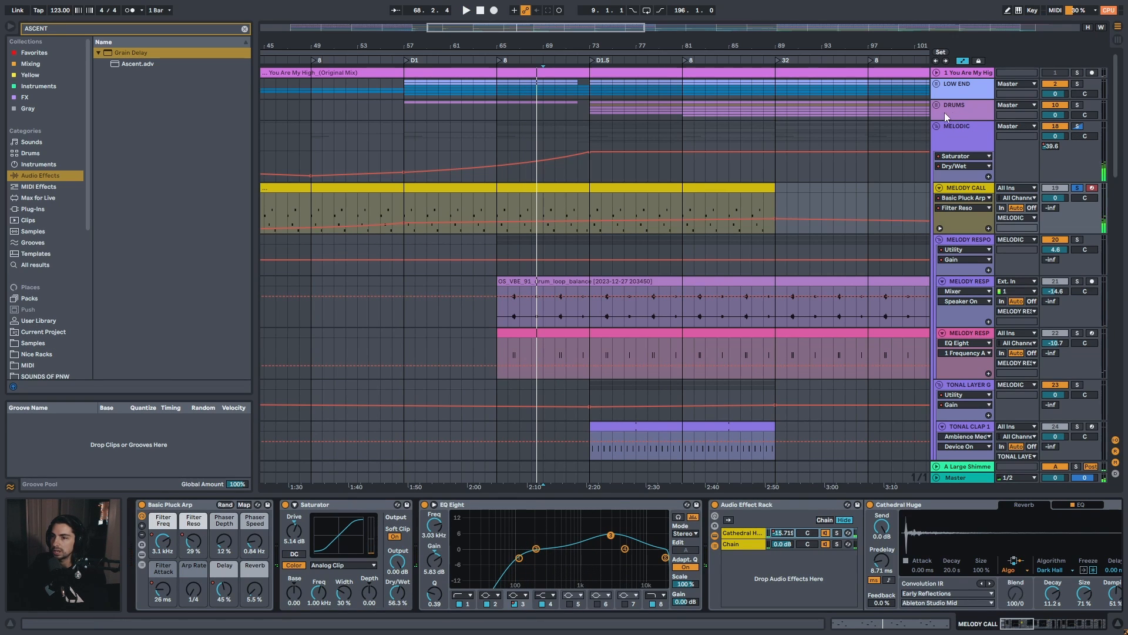
pyautogui.click(539, 191)
pyautogui.doubleClick(525, 186)
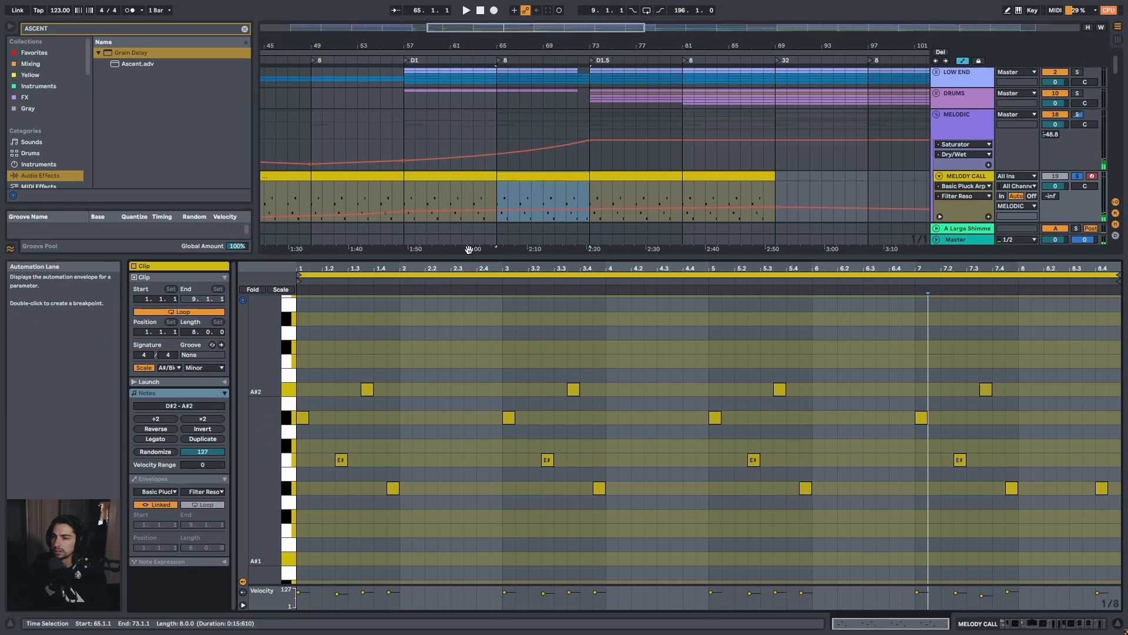
pyautogui.hotkey('shift', 'Tab')
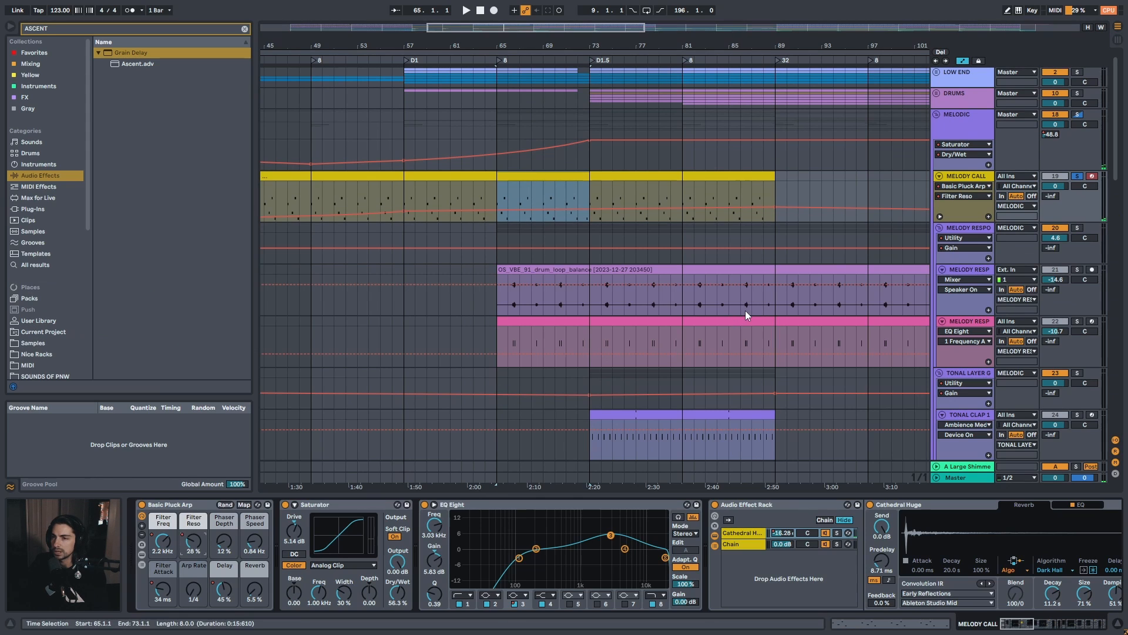
# Unfold the LOW END group to show the bass tracks' clips above the melody around bar 65
pyautogui.moveTo(1116, 166); pyautogui.dragTo(1115, 199)
pyautogui.click(936, 84)
pyautogui.press('space')
pyautogui.scroll(3, 577, 216)
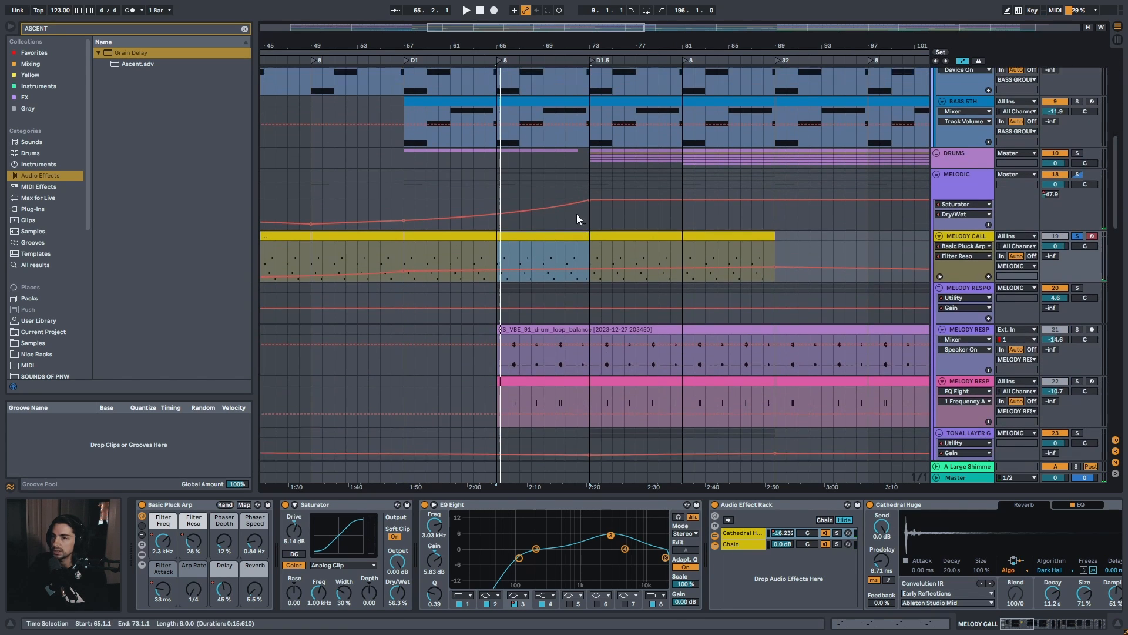
pyautogui.scroll(3, 536, 160)
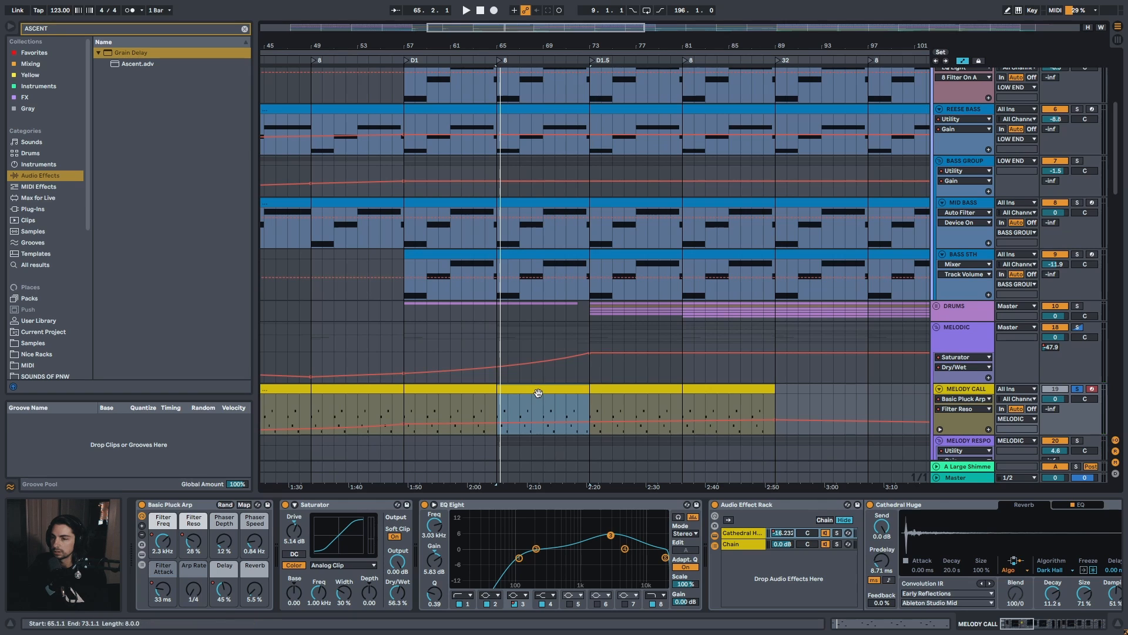
# Recheck the notes of the MELODY CALL clip at bar 65 and play from there with the bass clips in view
pyautogui.doubleClick(538, 393)
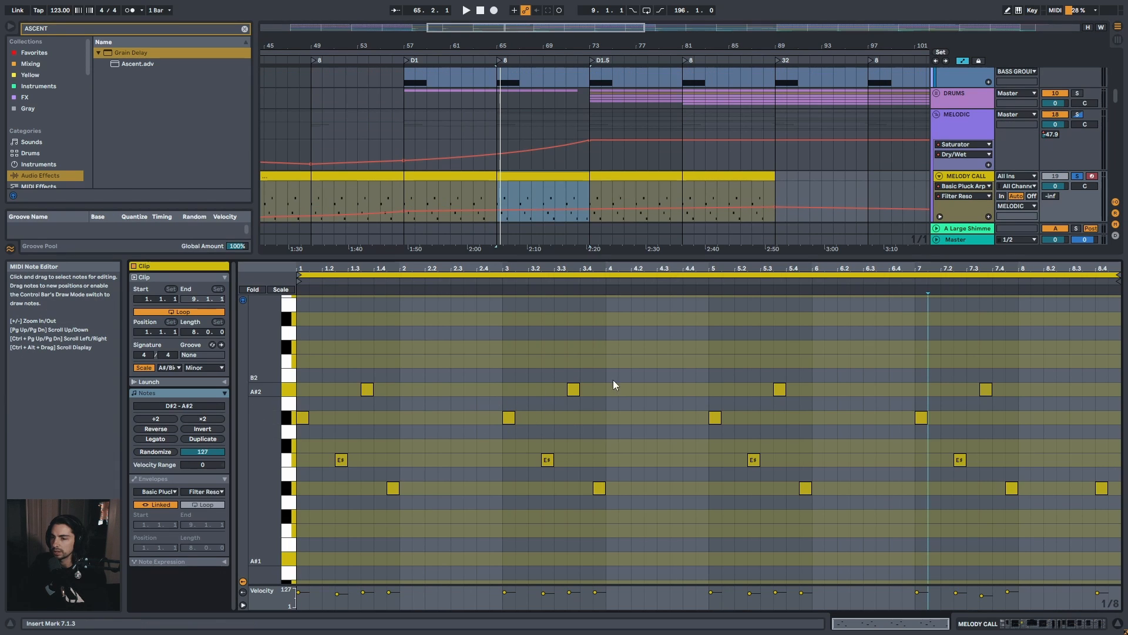
pyautogui.hotkey('shift', 'Tab')
pyautogui.press('space')
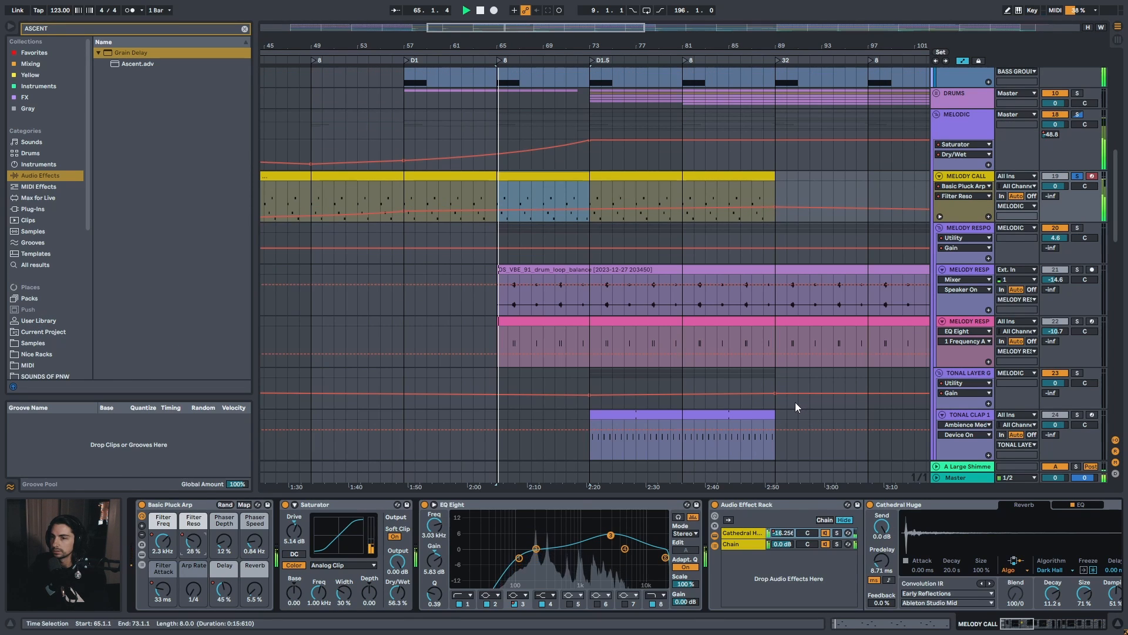
pyautogui.moveTo(1116, 229); pyautogui.dragTo(1123, 208)
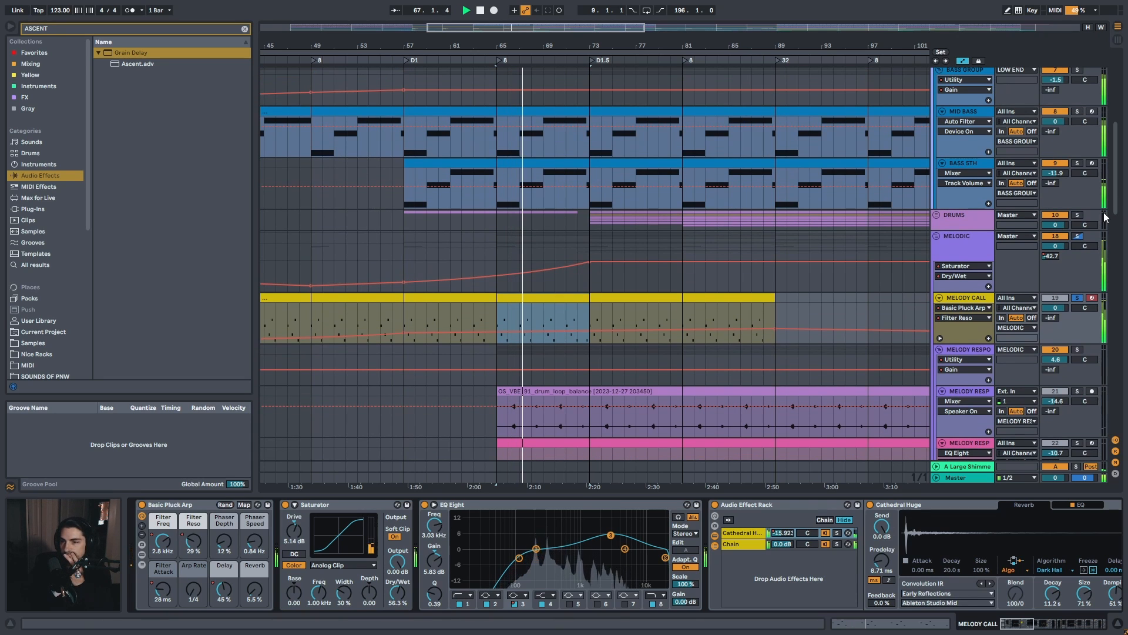
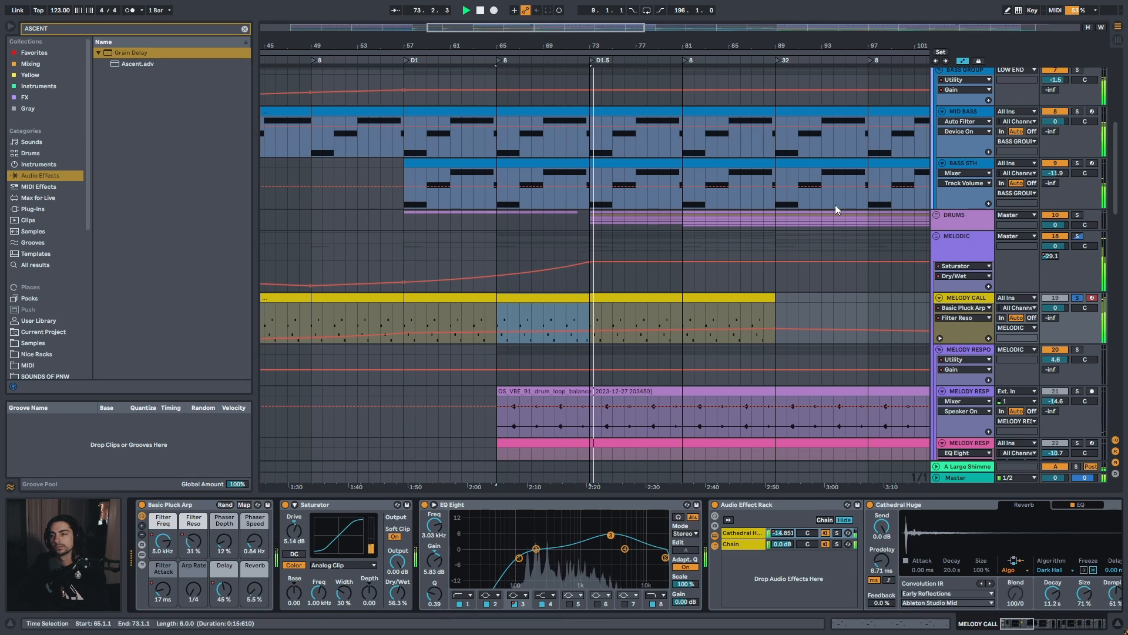
# Unsolo MELODY CALL and examine the MIDI notes of its clip at bars 73 to 81
pyautogui.click(1082, 298)
pyautogui.moveTo(613, 41); pyautogui.dragTo(577, 39)
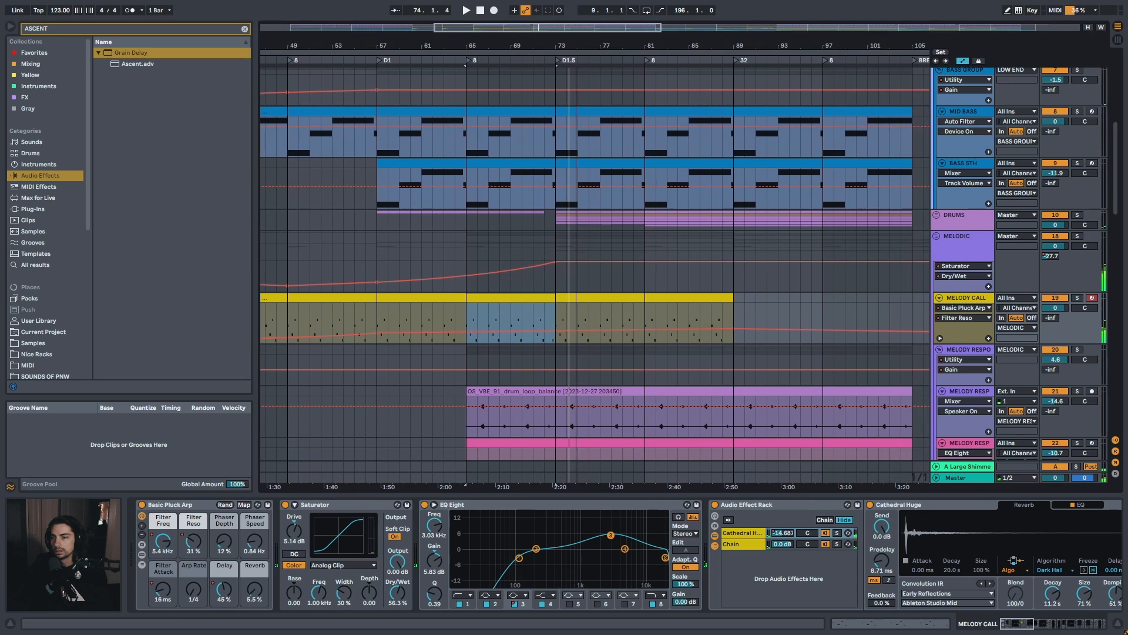
pyautogui.doubleClick(572, 295)
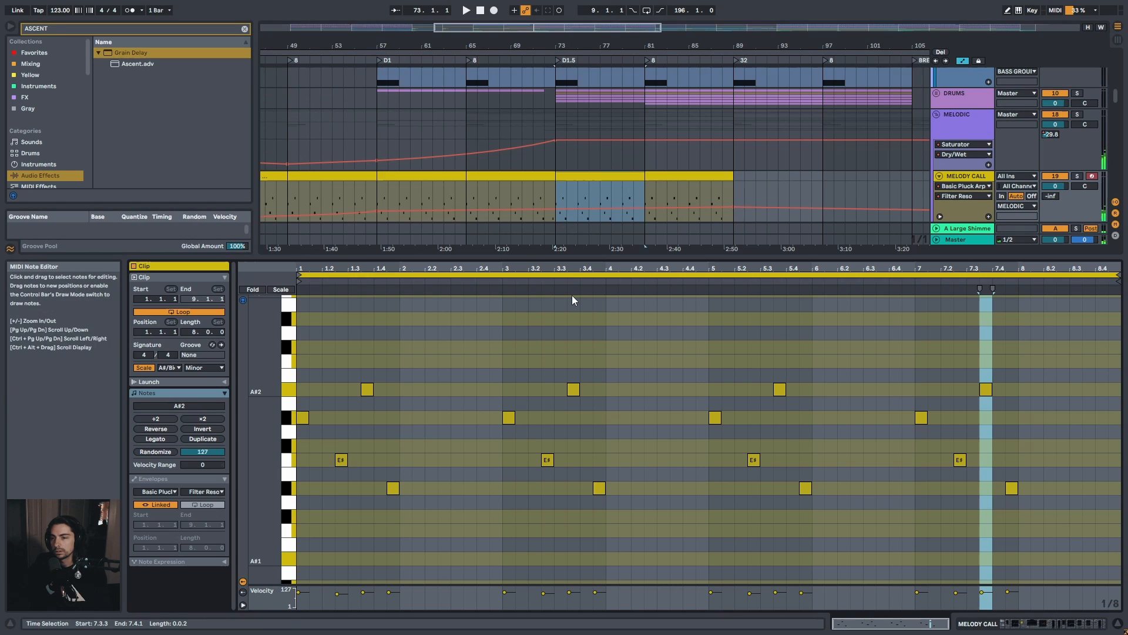
pyautogui.click(529, 372)
pyautogui.scroll(3, 354, 379)
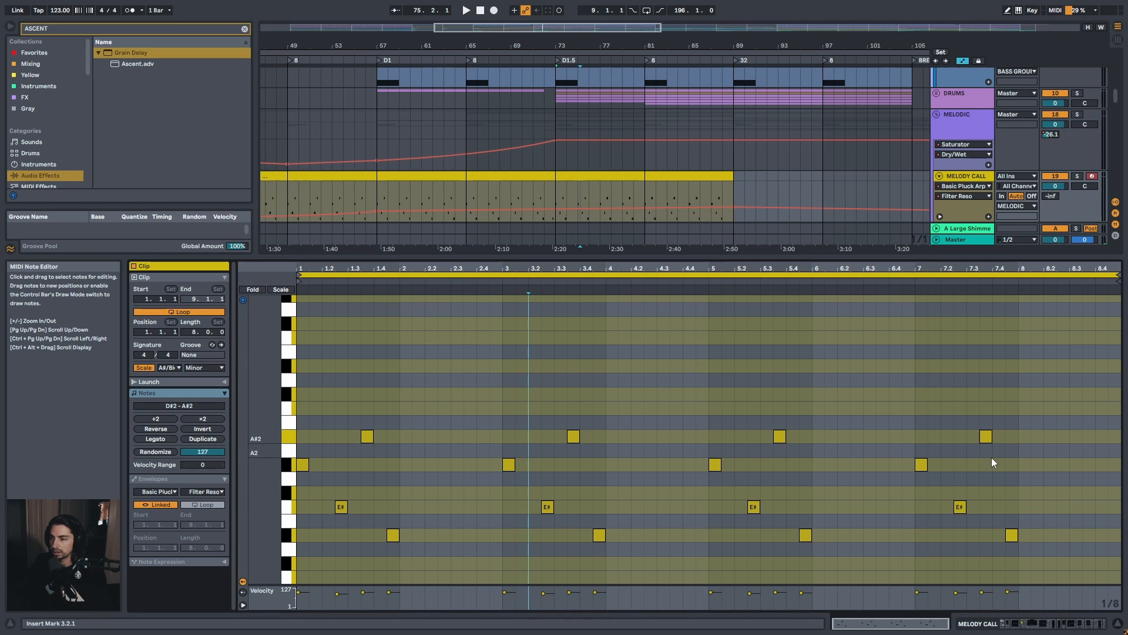
pyautogui.click(593, 175)
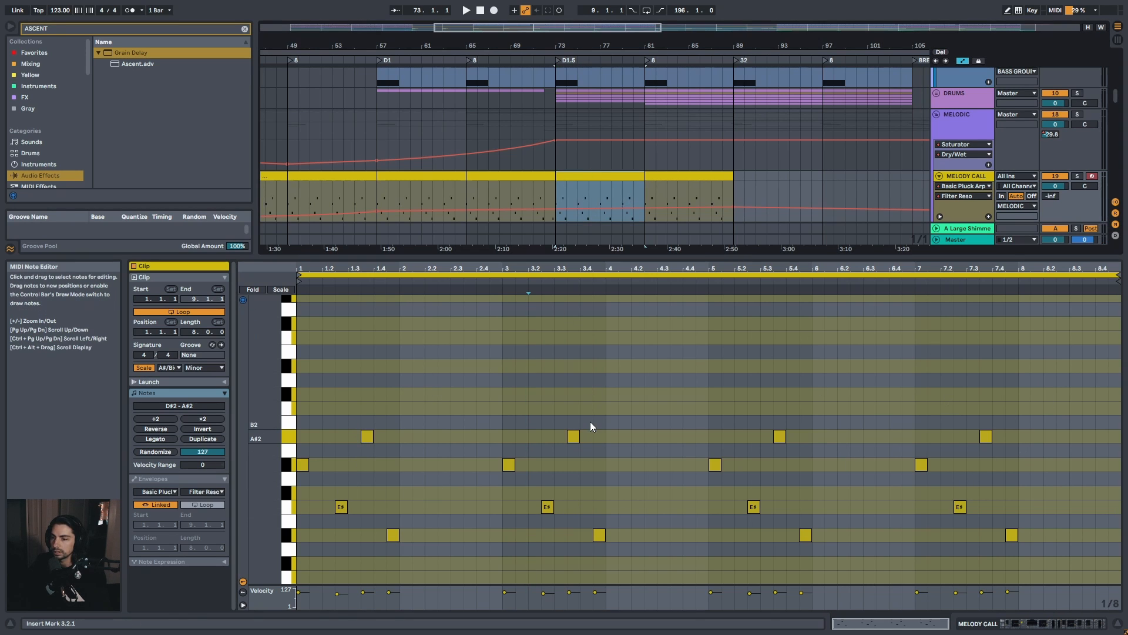
pyautogui.hotkey('shift', 'Tab')
# Bring the FX group's tracks into view and select the MERGANSER track's audio clip just before bar 9
pyautogui.moveTo(629, 51); pyautogui.dragTo(602, 42)
pyautogui.doubleClick(569, 174)
pyautogui.hotkey('shift', 'Tab')
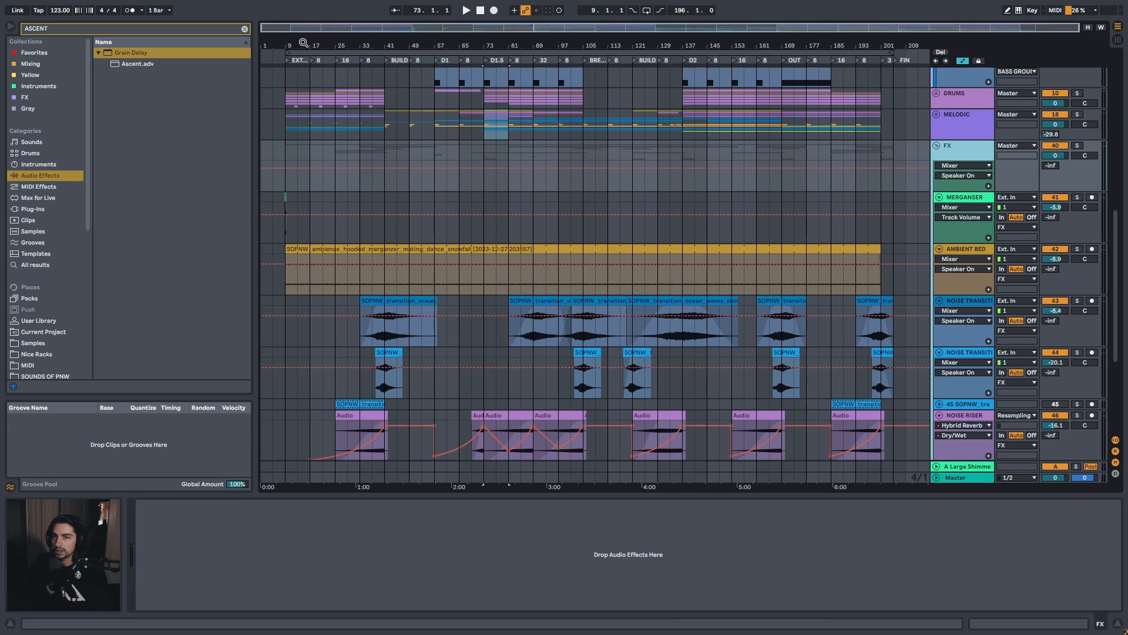
pyautogui.moveTo(304, 43); pyautogui.dragTo(327, 197)
pyautogui.click(327, 200)
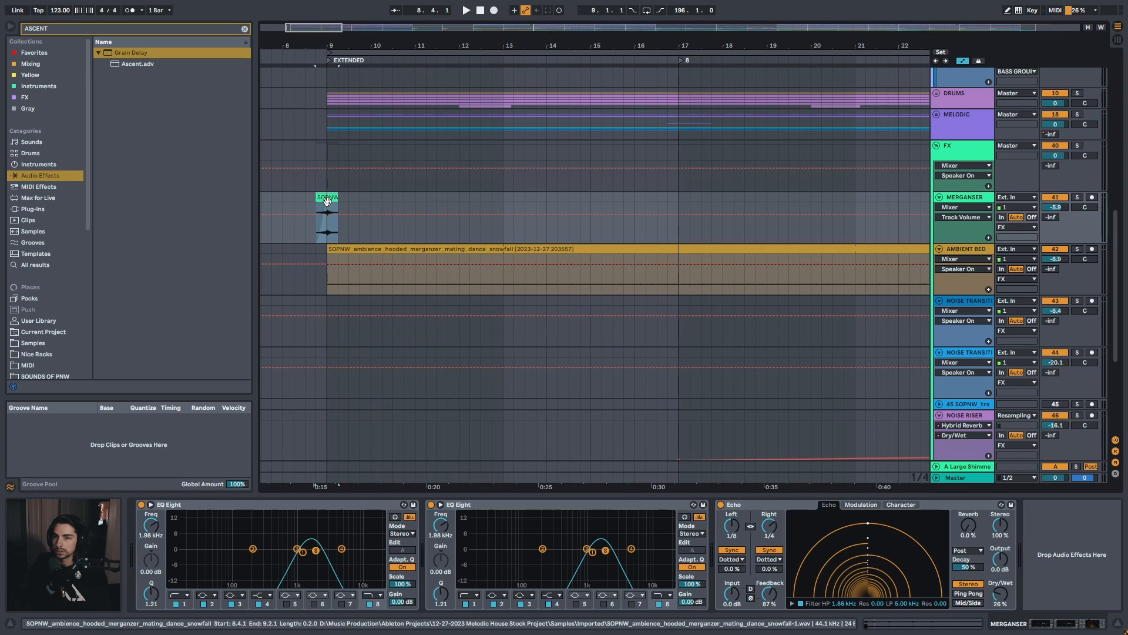
# Audition the merganser clip soloed with its echo, and unsolo the track to hear it in the full arrangement
pyautogui.press('z')
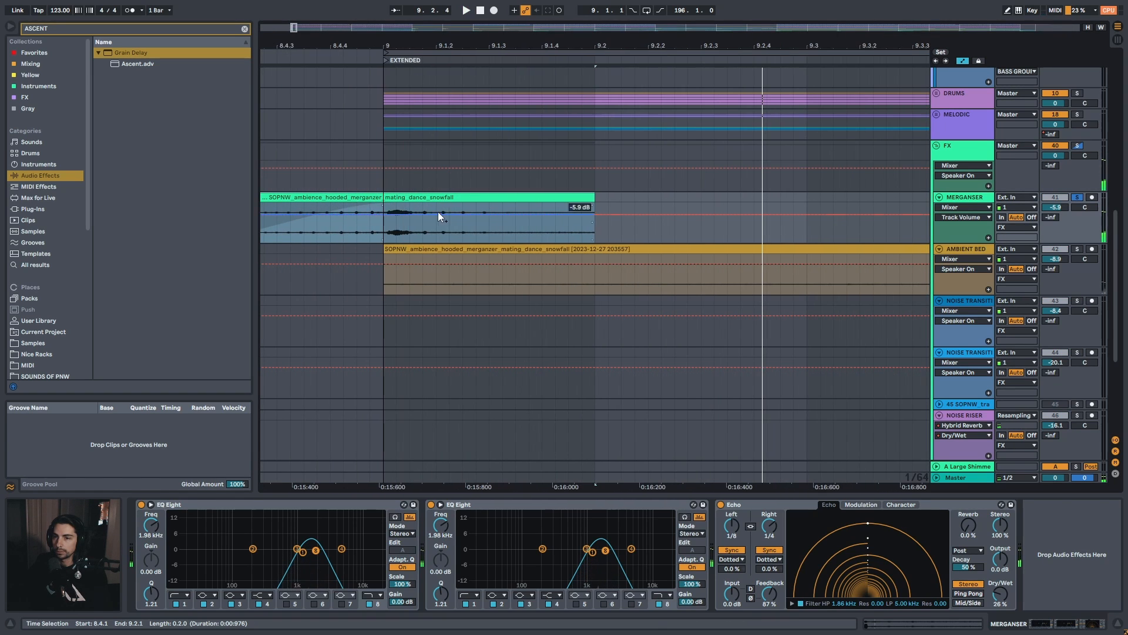
pyautogui.press('space')
pyautogui.press('-')
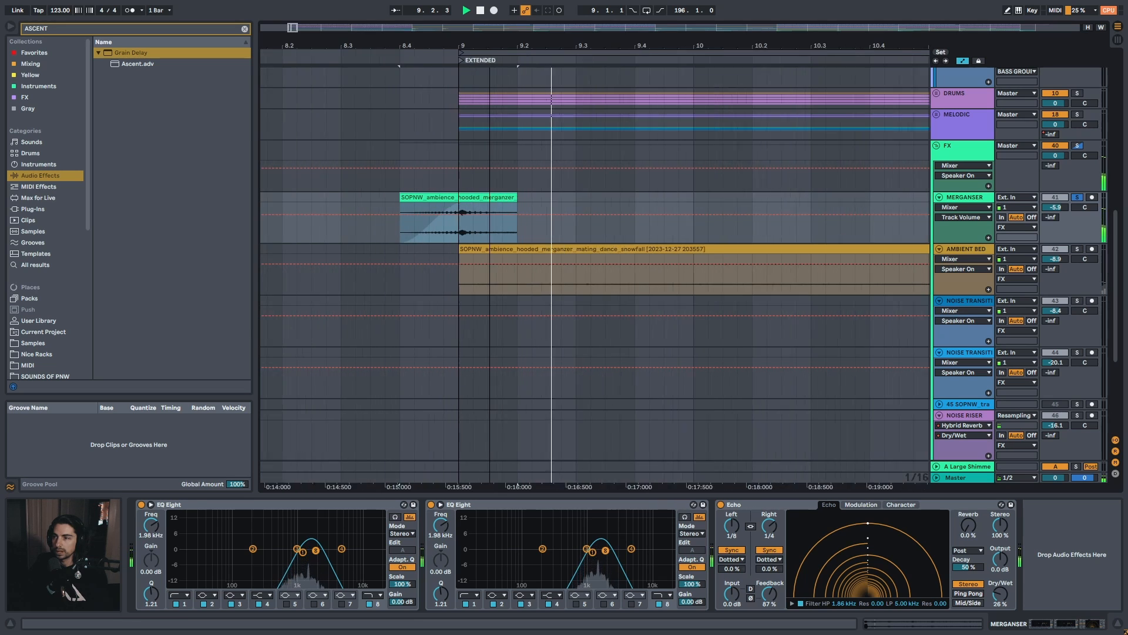
pyautogui.moveTo(490, 44); pyautogui.dragTo(417, 44)
pyautogui.press('space')
pyautogui.press('space')
pyautogui.press('s')
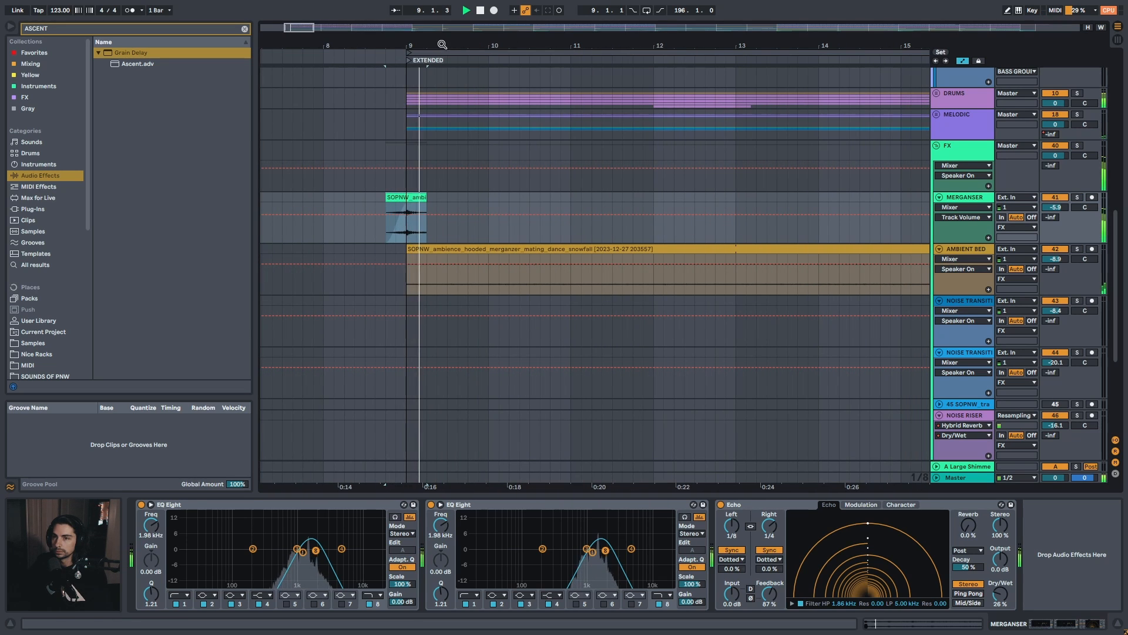
# Solo the AMBIENT BED track and audition its ambience clip from bar 9, with the whole arrangement in view
pyautogui.press('-')
pyautogui.click(973, 249)
pyautogui.press('space')
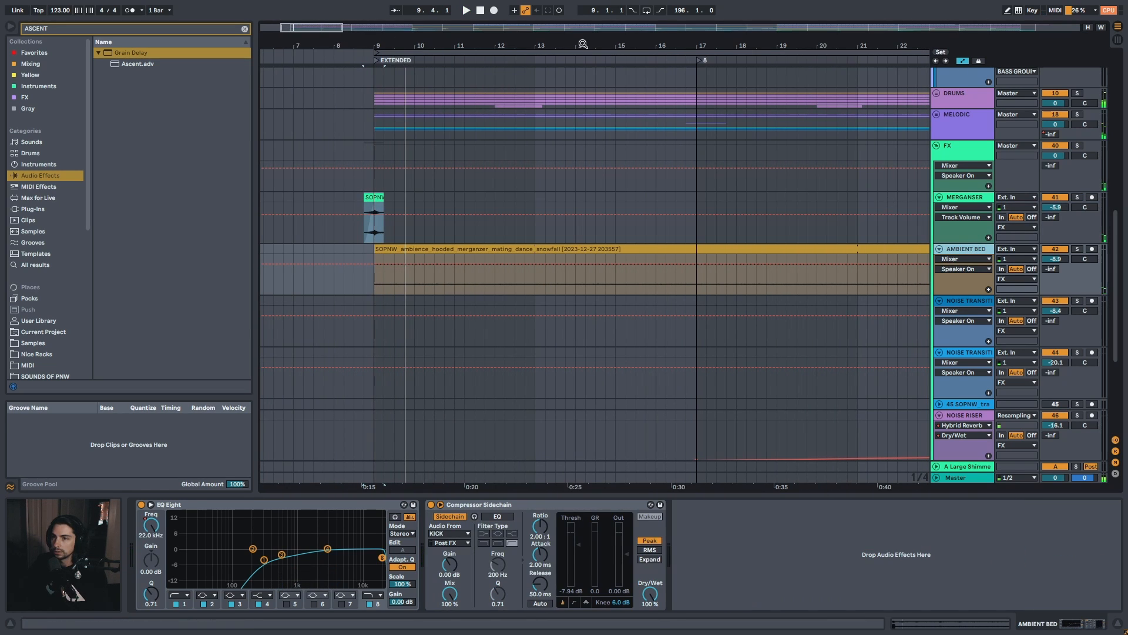
pyautogui.moveTo(583, 44); pyautogui.dragTo(412, 44)
pyautogui.click(504, 250)
pyautogui.press('s')
pyautogui.press('space')
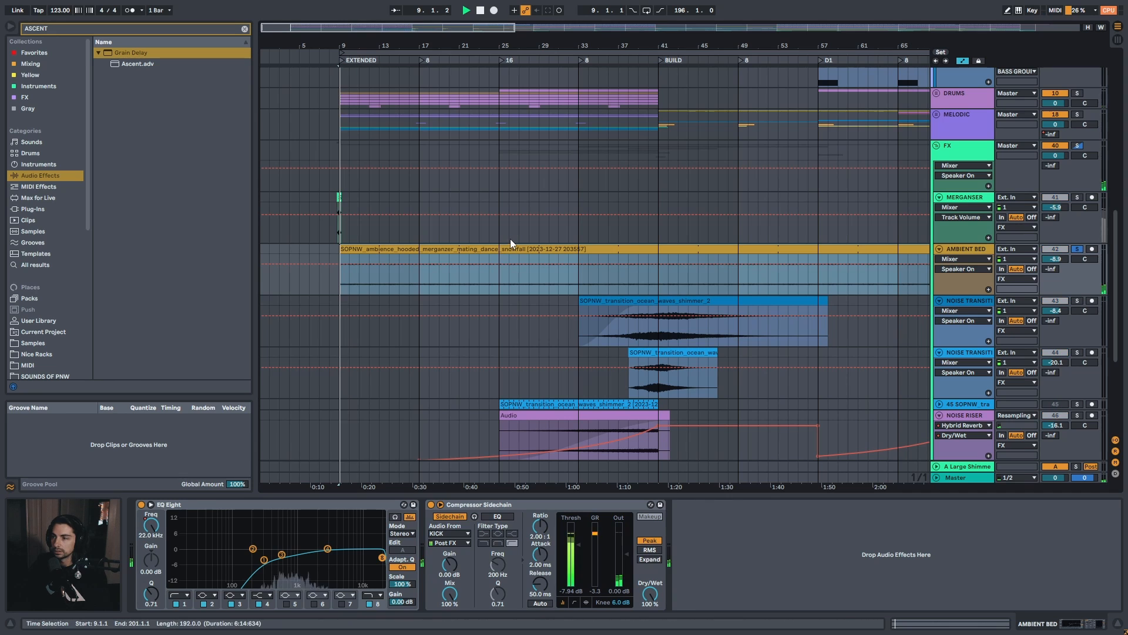
pyautogui.press('+')
pyautogui.press('+')
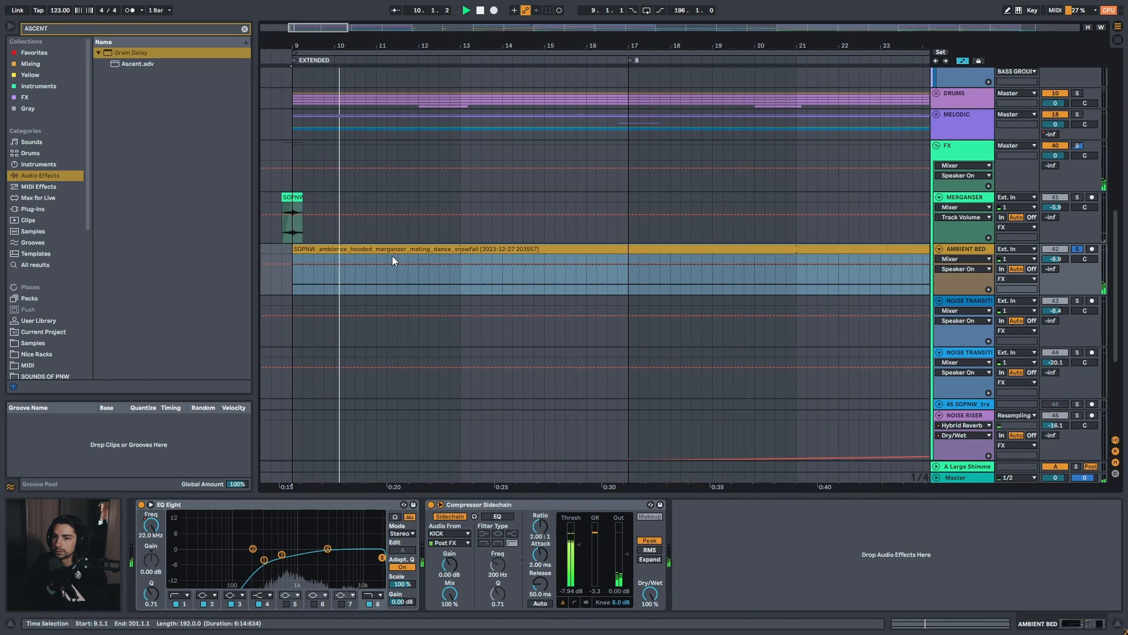
pyautogui.press('w')
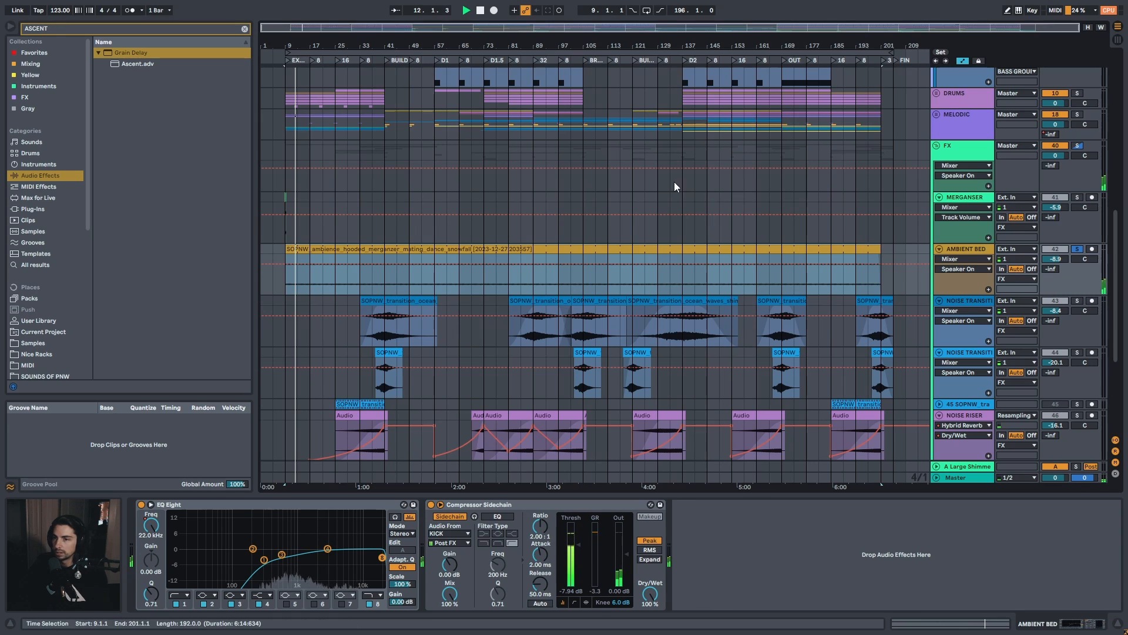
# Unsolo AMBIENT BED and compare the full arrangement with the track switched off and on, ending playback
pyautogui.click(1078, 249)
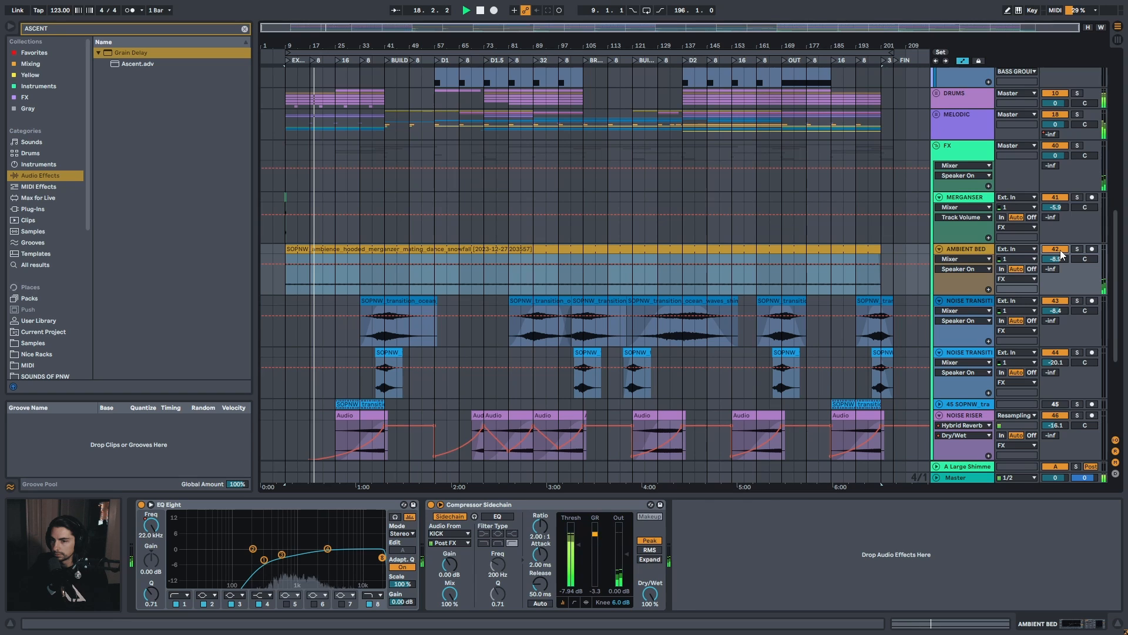
pyautogui.click(1061, 252)
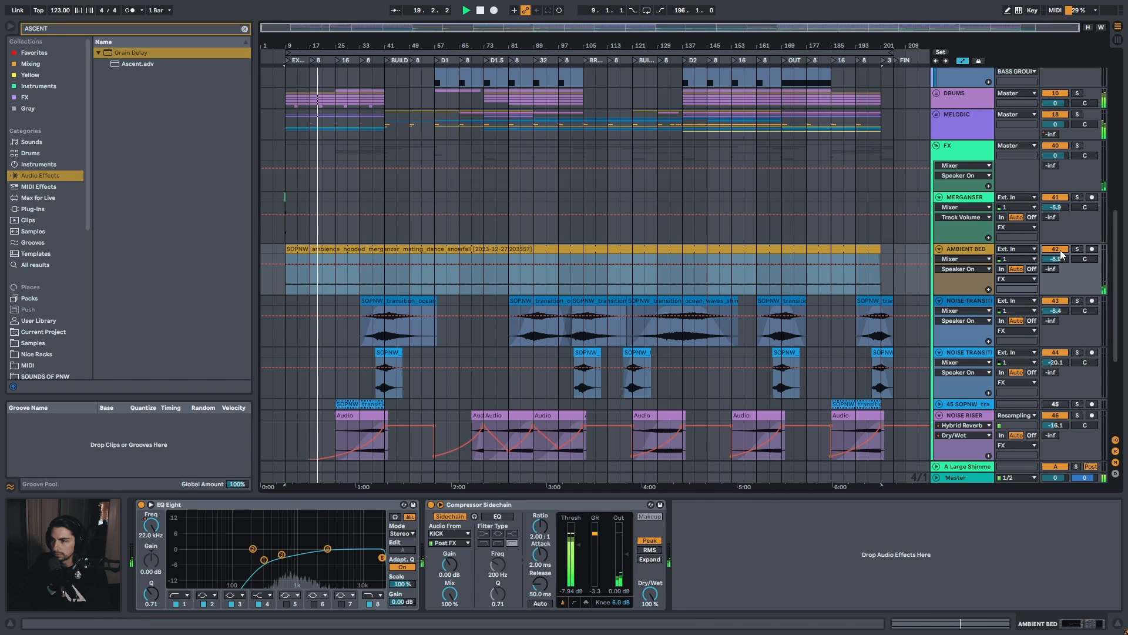
pyautogui.press('space')
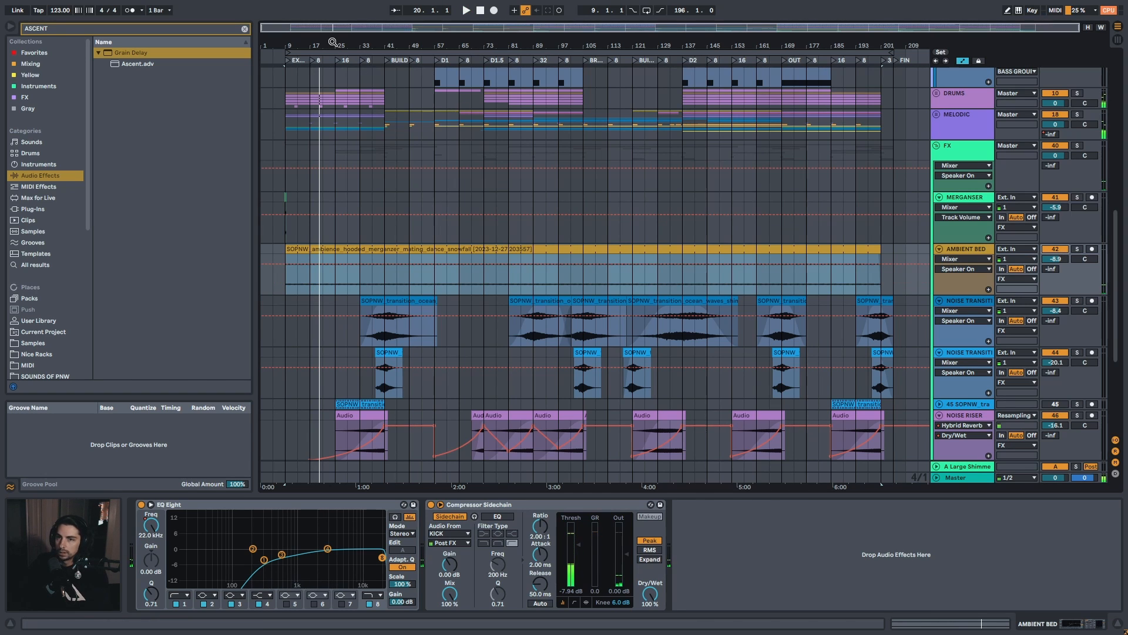
# Examine the AMBIENT BED clip along the arrangement and the track's EQ Eight and Compressor Sidechain
pyautogui.moveTo(323, 44); pyautogui.dragTo(396, 67)
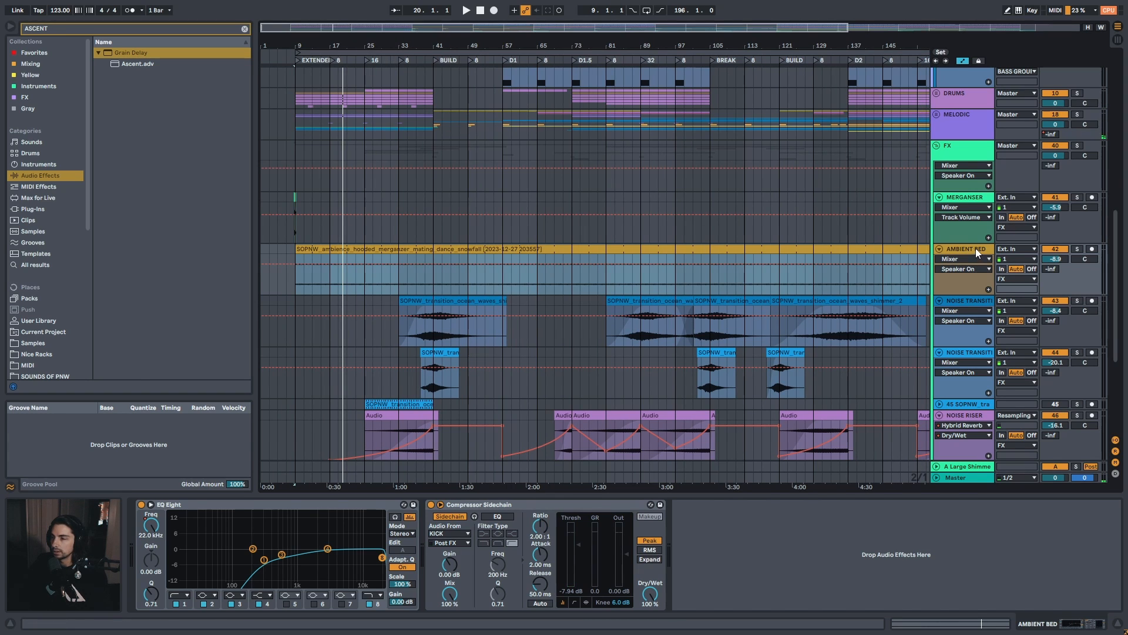
pyautogui.moveTo(345, 45); pyautogui.dragTo(350, 42)
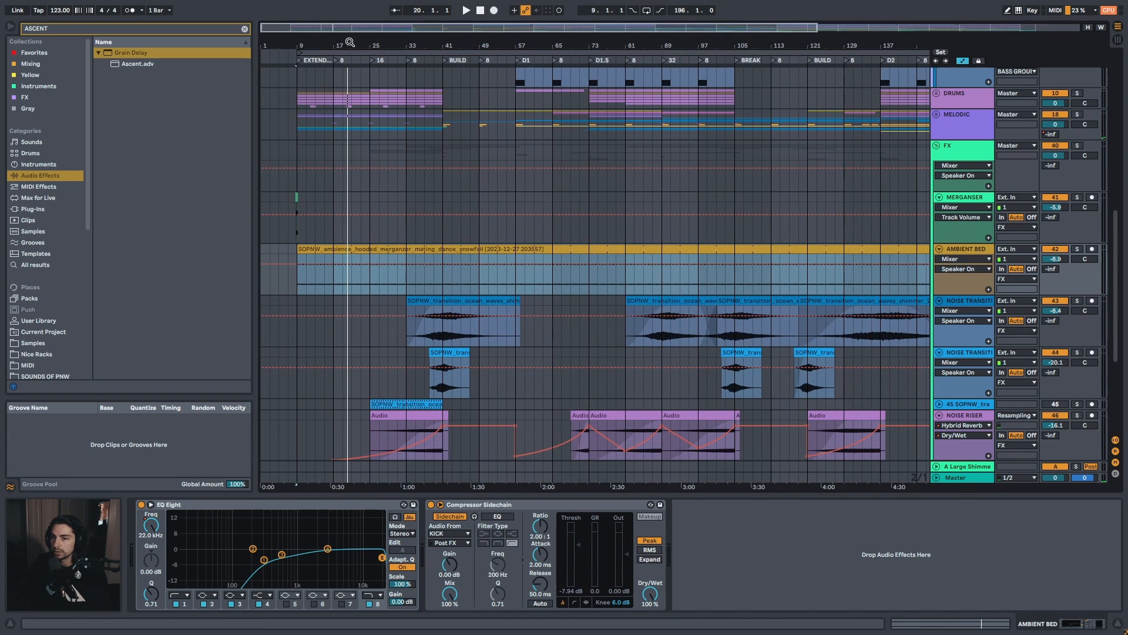
pyautogui.moveTo(453, 42); pyautogui.dragTo(390, 47)
pyautogui.click(368, 249)
pyautogui.click(989, 252)
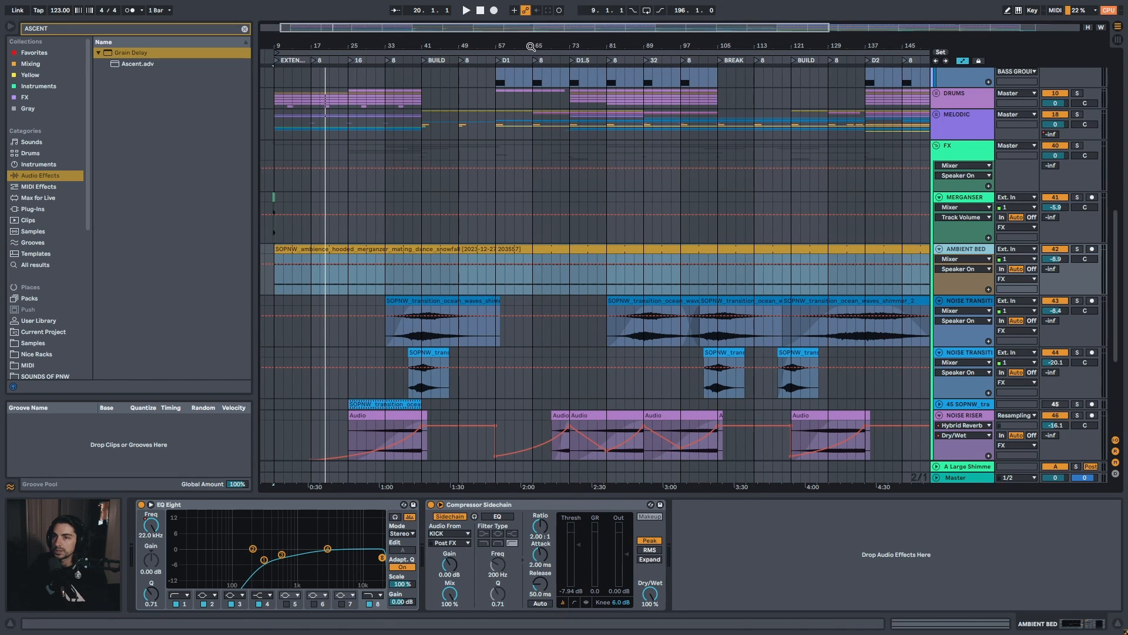
# Solo the first NOISE TRANSITION track and audition its ocean waves shimmer clip from bar 37 into the BUILD section
pyautogui.moveTo(531, 46); pyautogui.dragTo(531, 33)
pyautogui.scroll(-2, 918, 288)
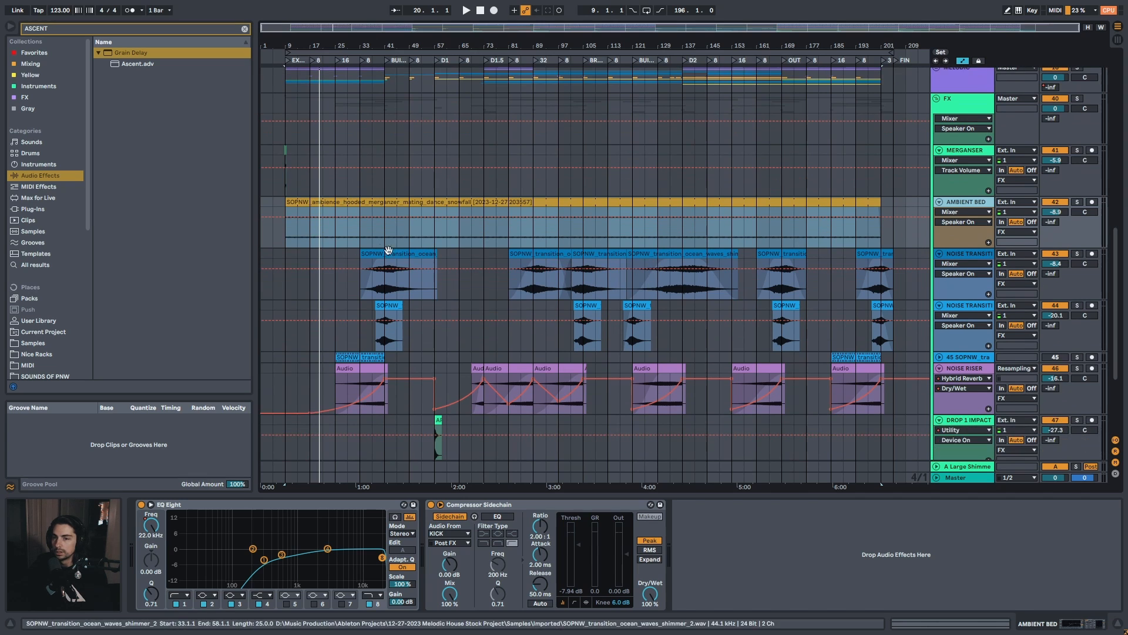
pyautogui.moveTo(389, 46); pyautogui.dragTo(420, 29)
pyautogui.click(360, 252)
pyautogui.click(390, 291)
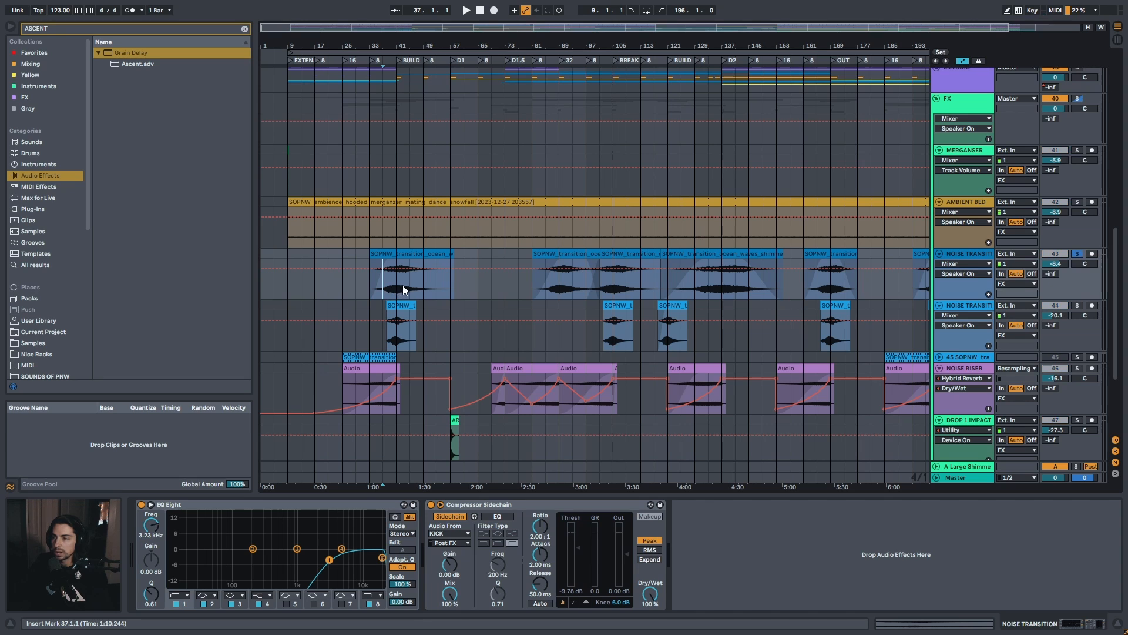
pyautogui.moveTo(392, 39); pyautogui.dragTo(397, 37)
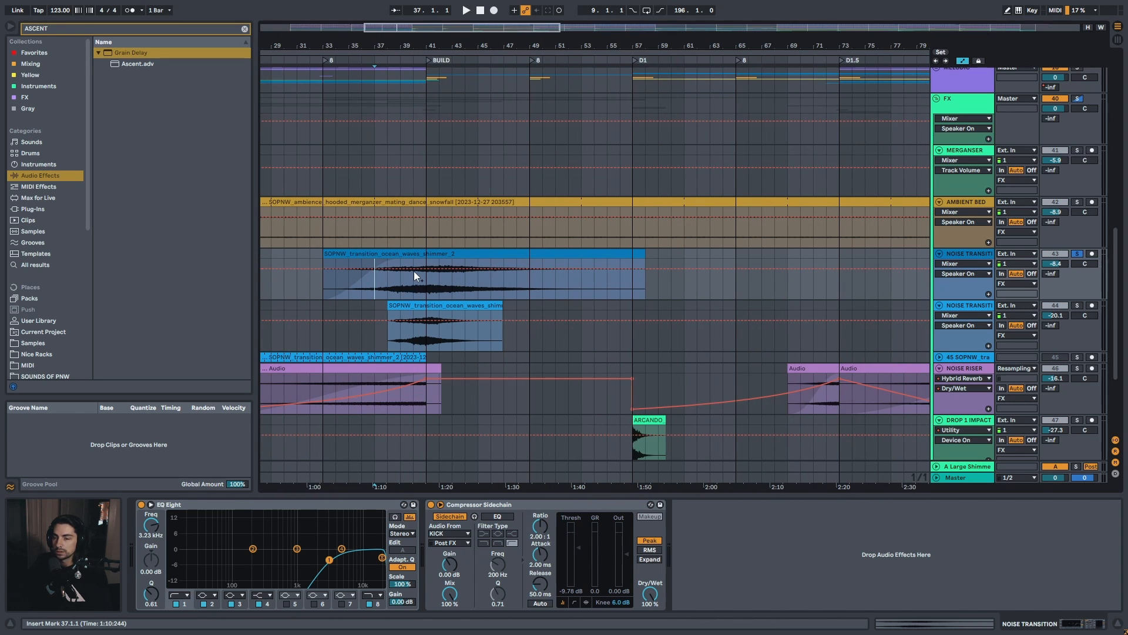
pyautogui.press('space')
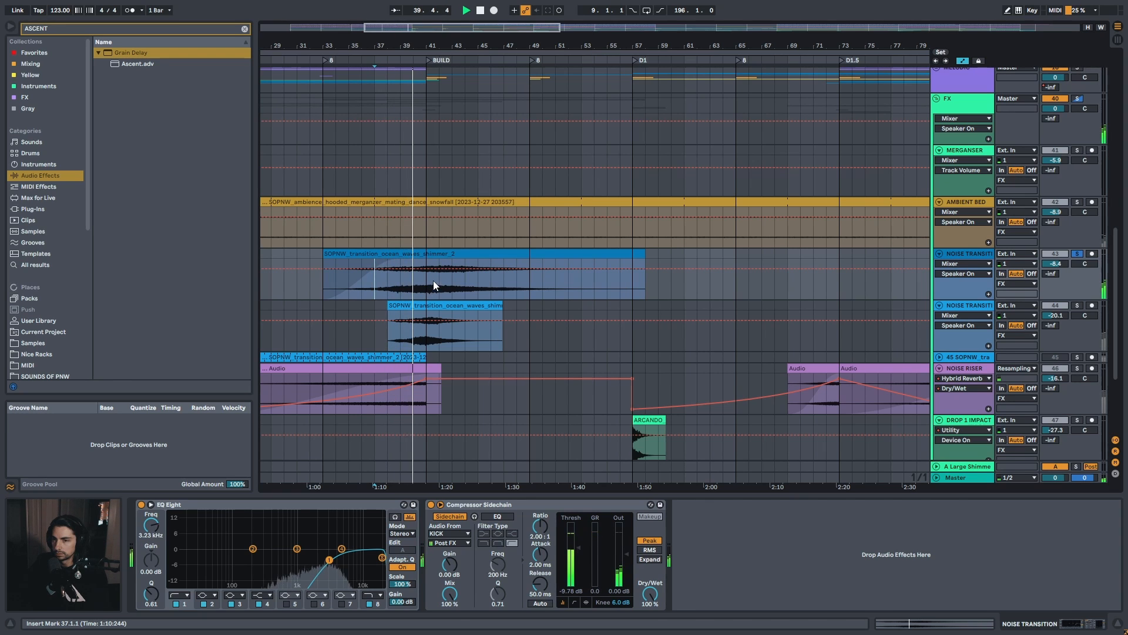
pyautogui.moveTo(458, 45); pyautogui.dragTo(457, 23)
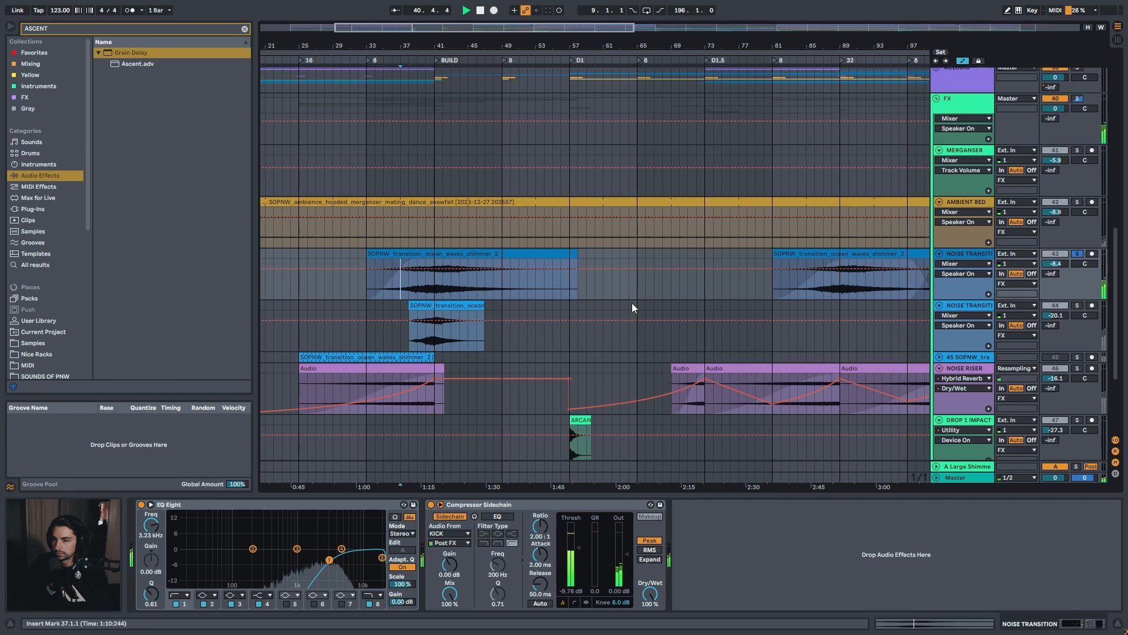
# Move the solo to NOISE TRANSITION 2 and audition its first clip from bar 38, ending playback after the build starts
pyautogui.click(450, 305)
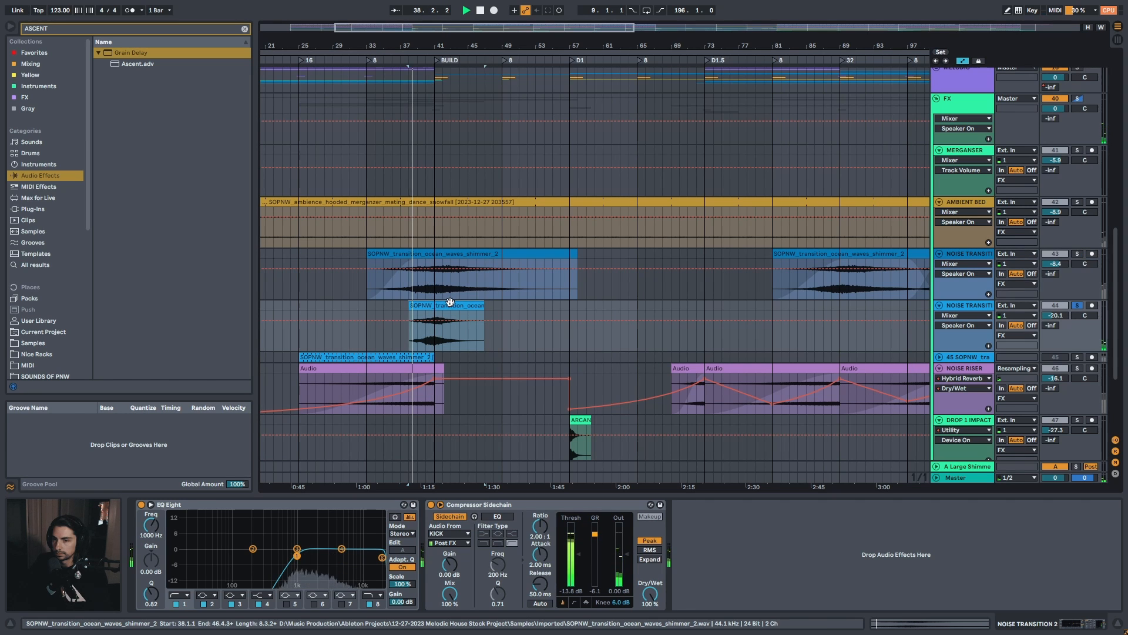
pyautogui.moveTo(449, 45); pyautogui.dragTo(424, 45)
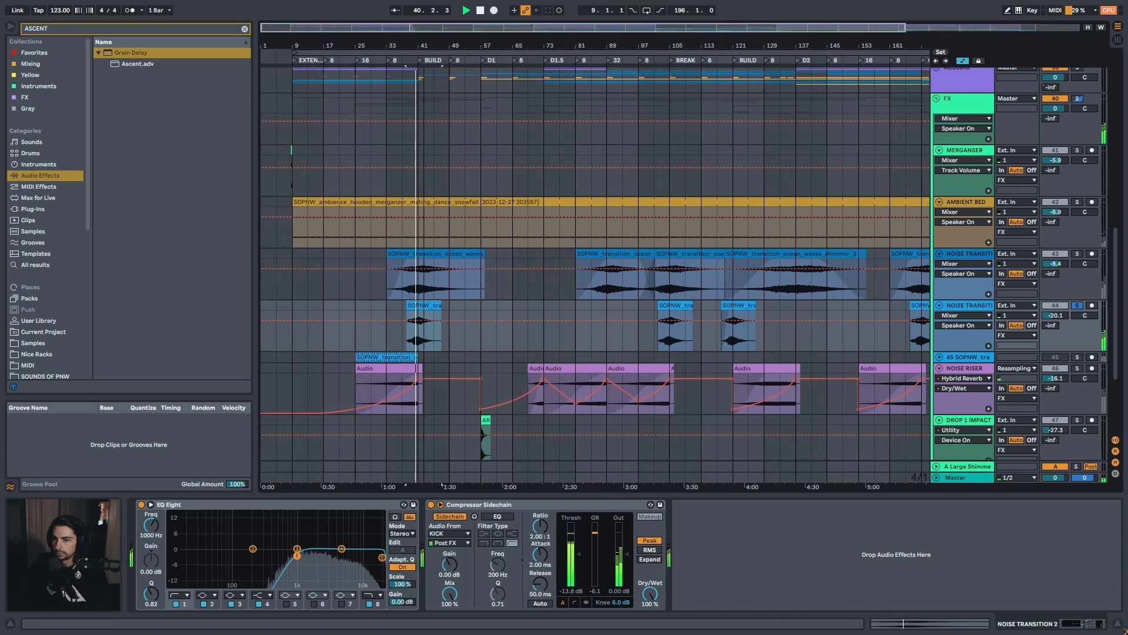
pyautogui.moveTo(505, 46); pyautogui.dragTo(502, 50)
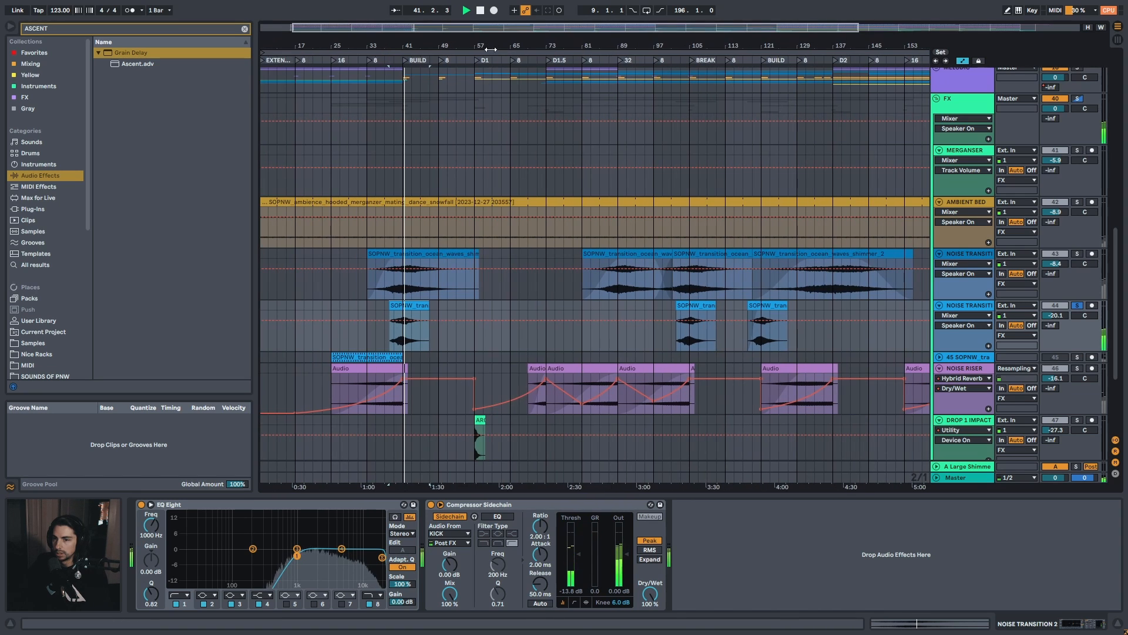
pyautogui.press('space')
# Play the full arrangement from bar 38 and compare the build with both NOISE TRANSITION tracks switched off and on
pyautogui.moveTo(424, 45); pyautogui.dragTo(412, 49)
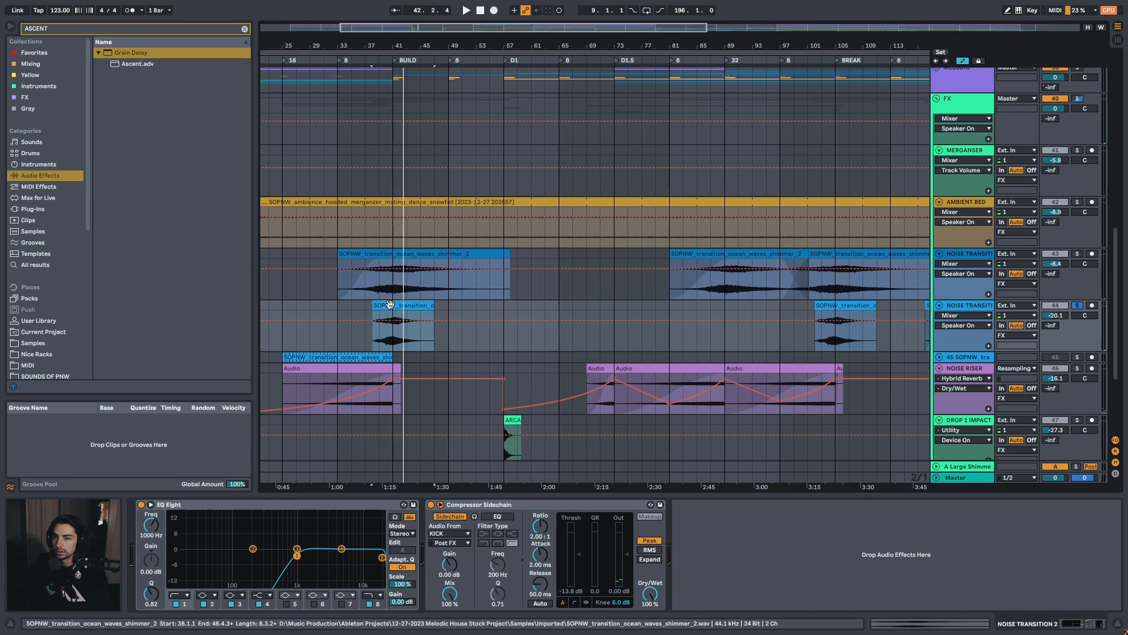
pyautogui.press('space')
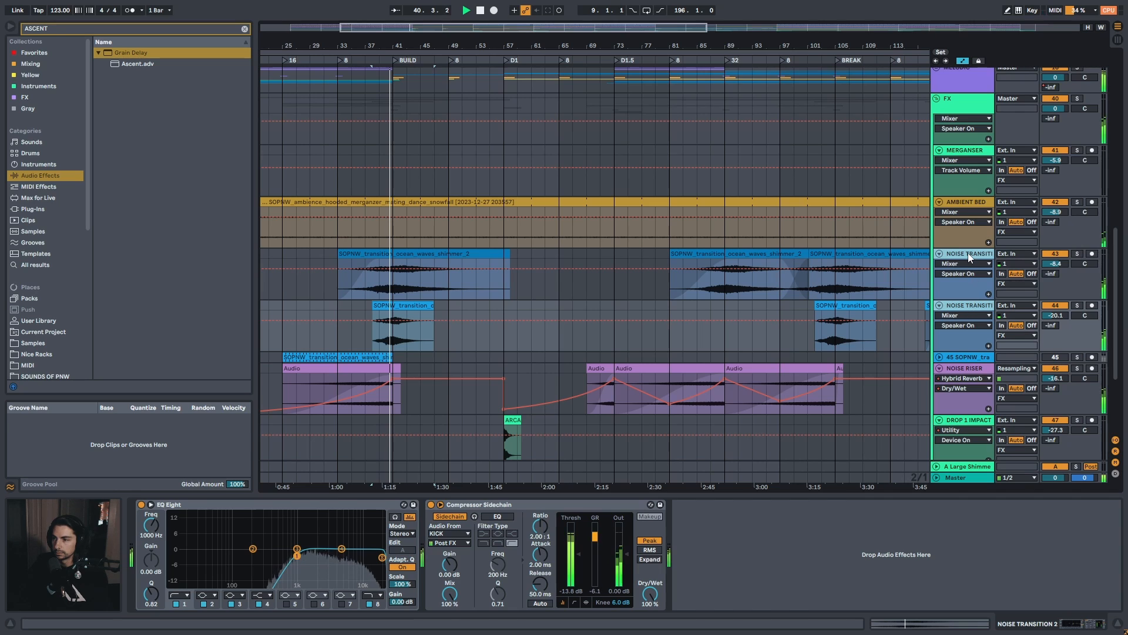
pyautogui.click(1052, 252)
pyautogui.press('space')
pyautogui.press('space')
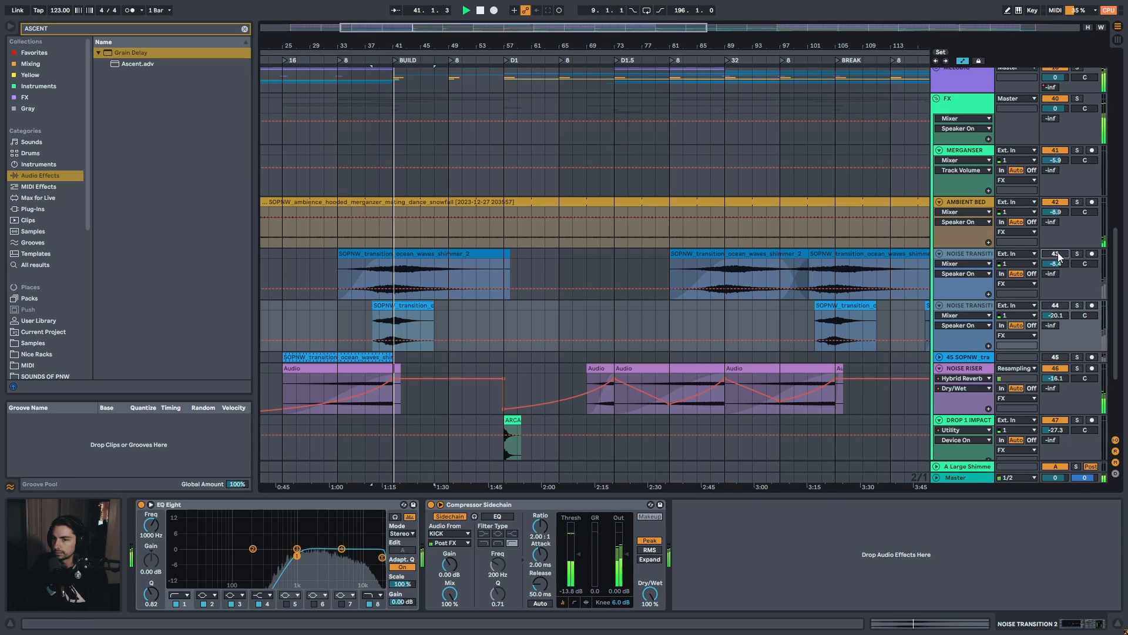
pyautogui.press('space')
pyautogui.press('space')
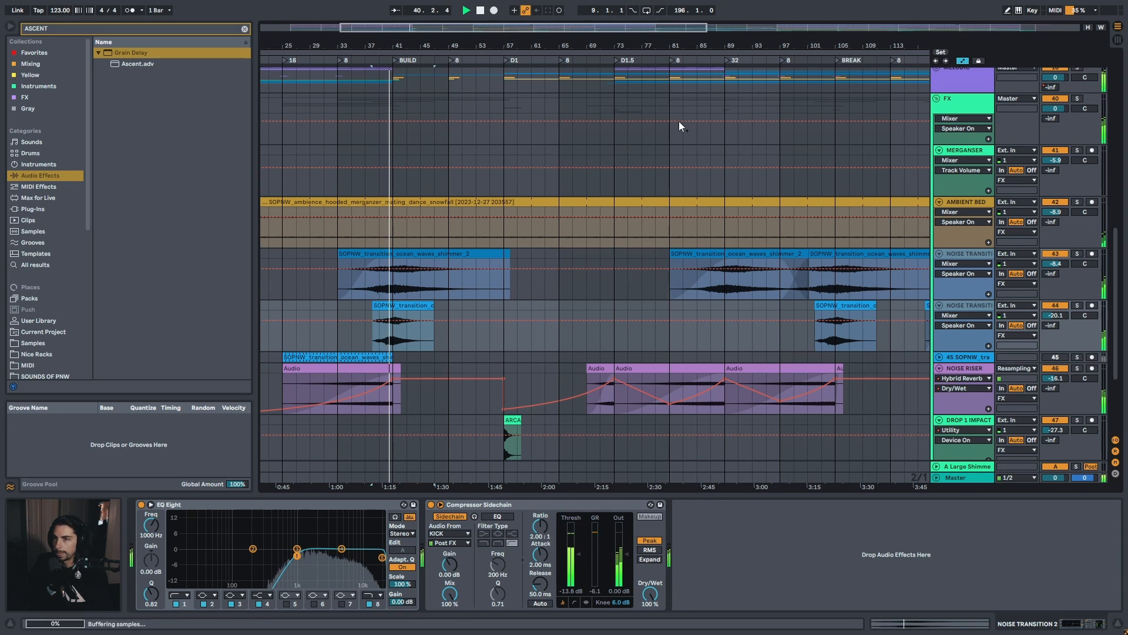
pyautogui.press('w')
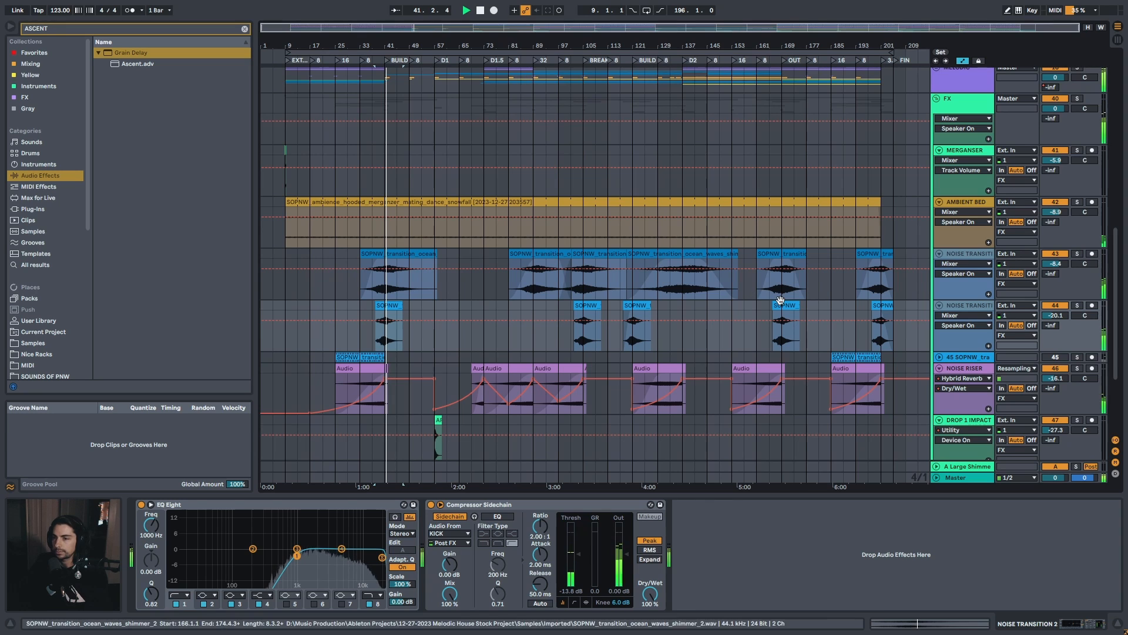
pyautogui.press('space')
# Solo the NOISE RISER track and audition its first Audio clip from bar 38
pyautogui.scroll(-2, 727, 306)
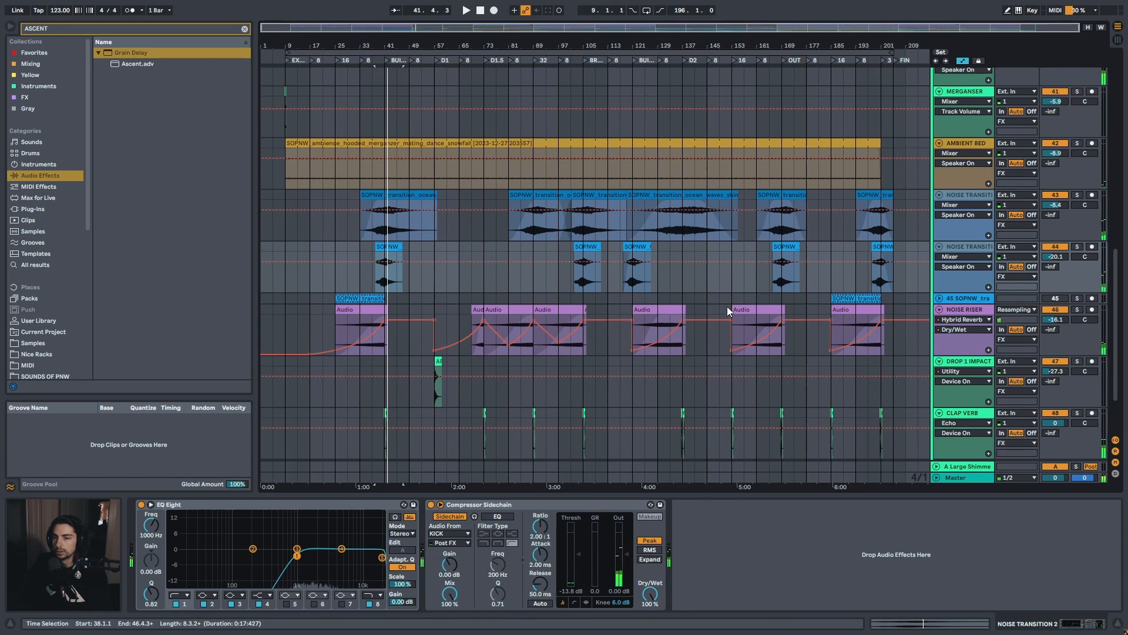
pyautogui.click(958, 313)
pyautogui.moveTo(386, 46); pyautogui.dragTo(522, 141)
pyautogui.click(468, 349)
pyautogui.press('space')
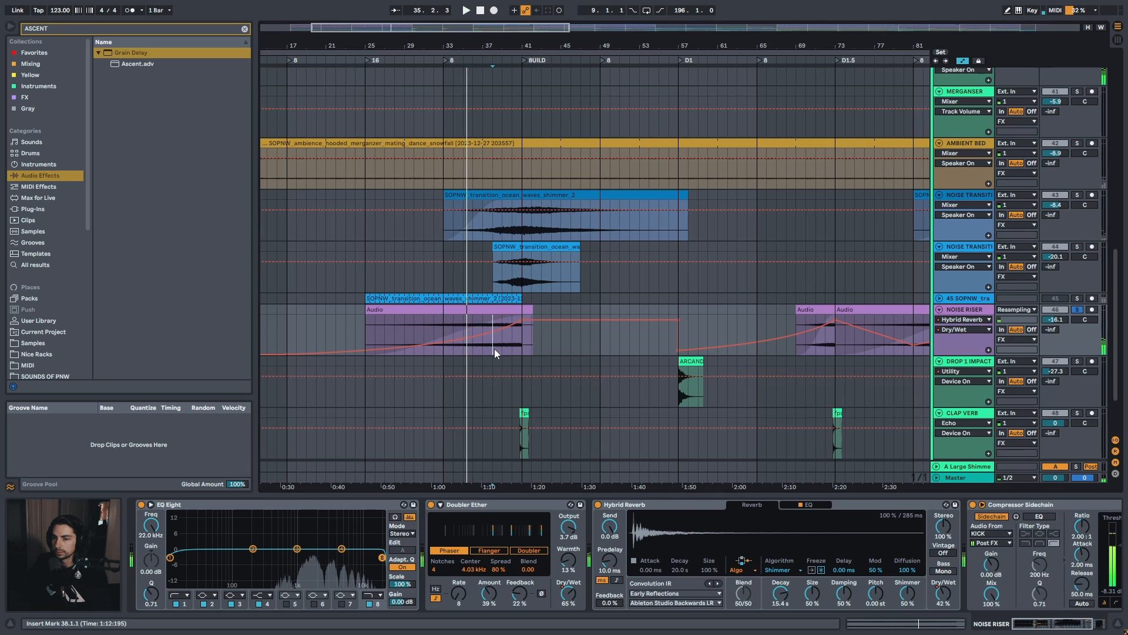
pyautogui.click(495, 348)
# Unfold track 45 above NOISE RISER, solo it, and audition its deactivated ocean waves source clip from bar 38
pyautogui.click(948, 299)
pyautogui.click(940, 298)
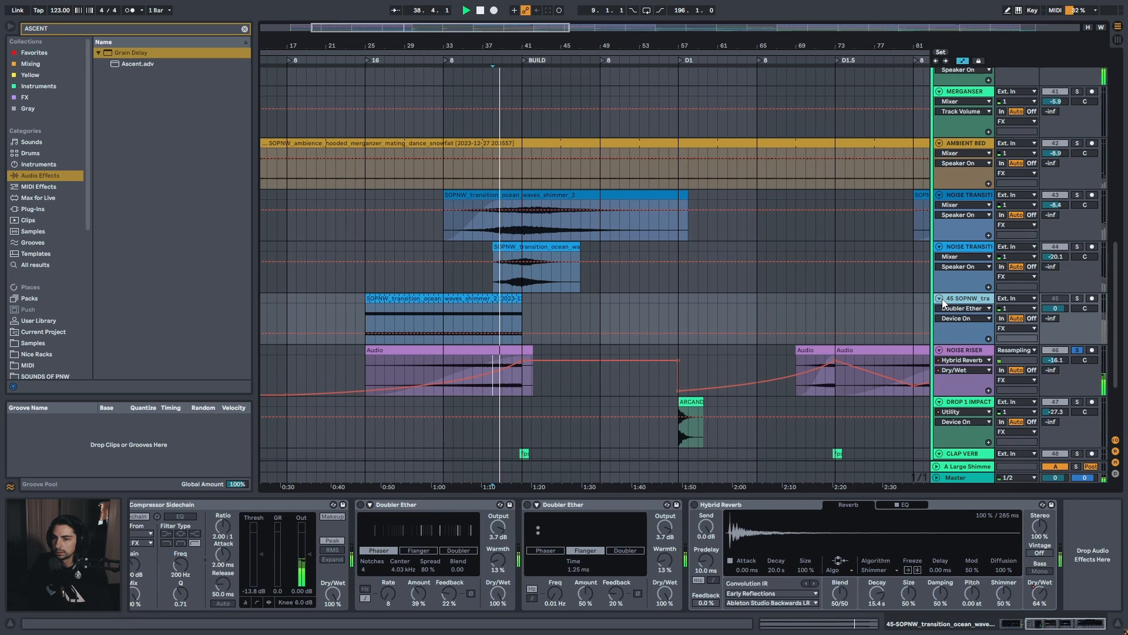
pyautogui.click(474, 299)
pyautogui.press('space')
pyautogui.moveTo(500, 45); pyautogui.dragTo(592, 284)
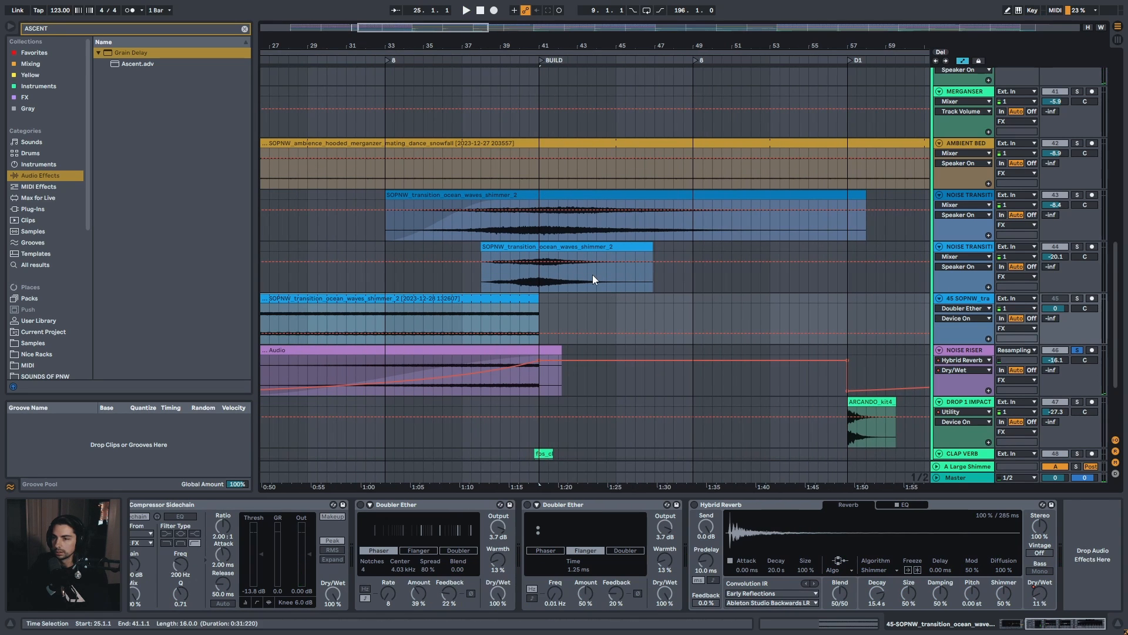
pyautogui.click(604, 247)
pyautogui.click(485, 300)
pyautogui.click(482, 317)
pyautogui.press('space')
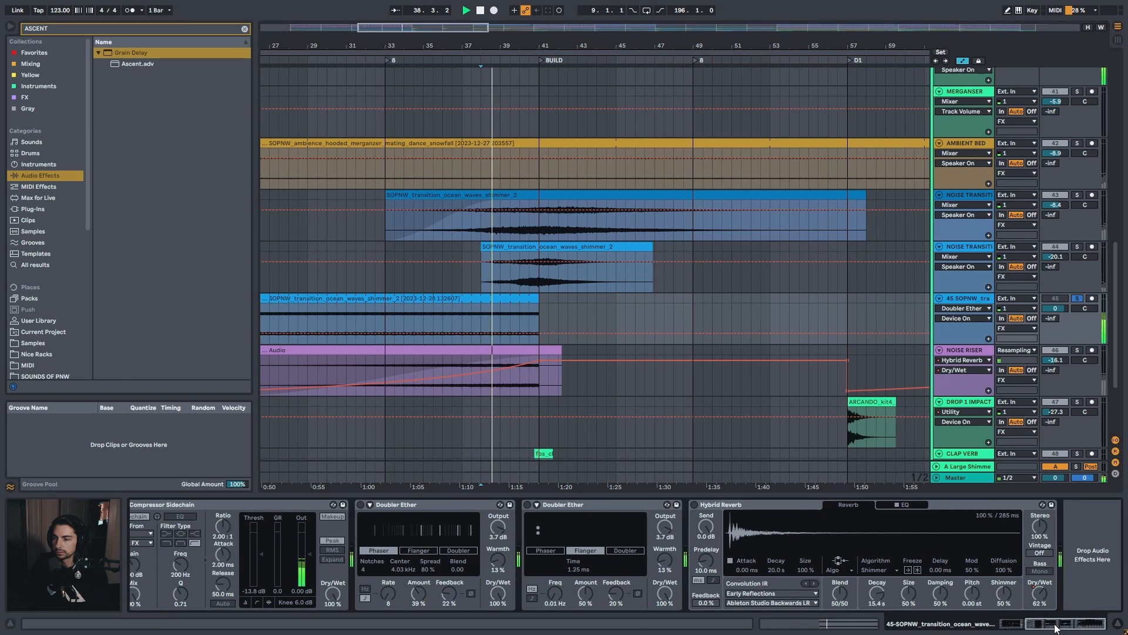
# Switch on track 45's second Doubler Ether, the Flanger one, and audition the source clip with it, replaying from bar 25
pyautogui.click(1017, 627)
pyautogui.moveTo(1017, 628); pyautogui.dragTo(1079, 628)
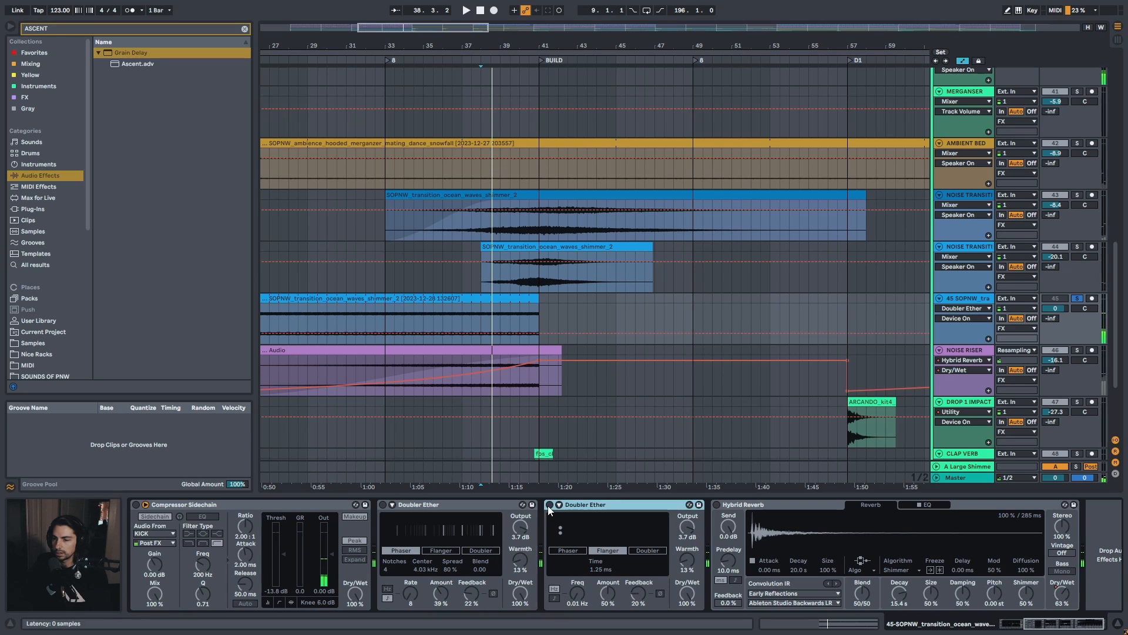
pyautogui.click(548, 505)
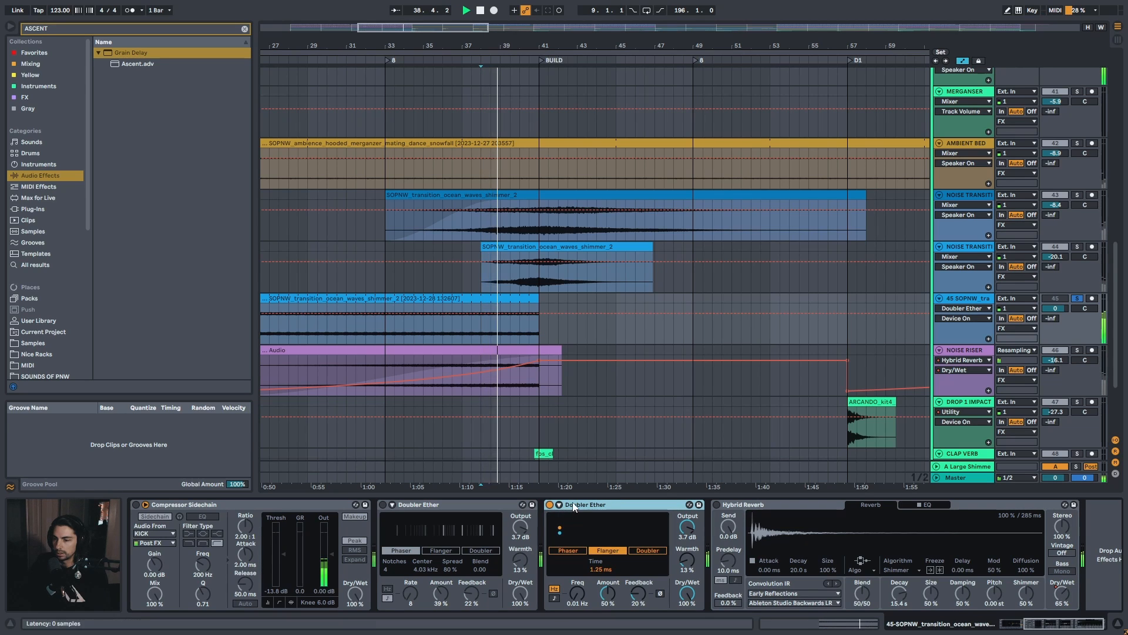
pyautogui.press('space')
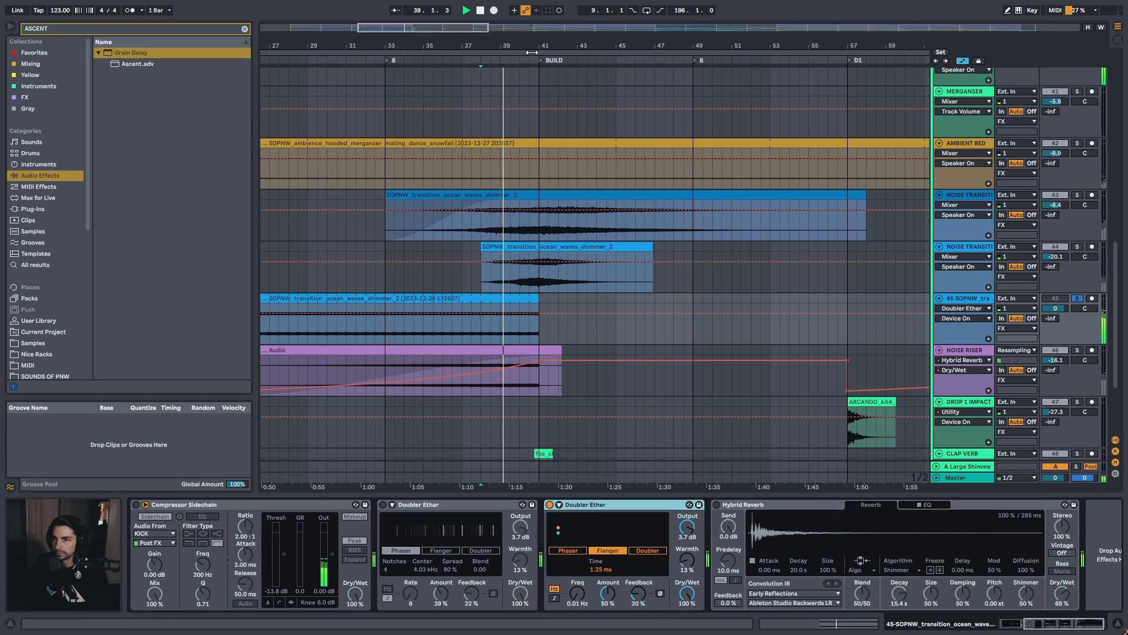
pyautogui.scroll(-3, 502, 211)
pyautogui.click(443, 301)
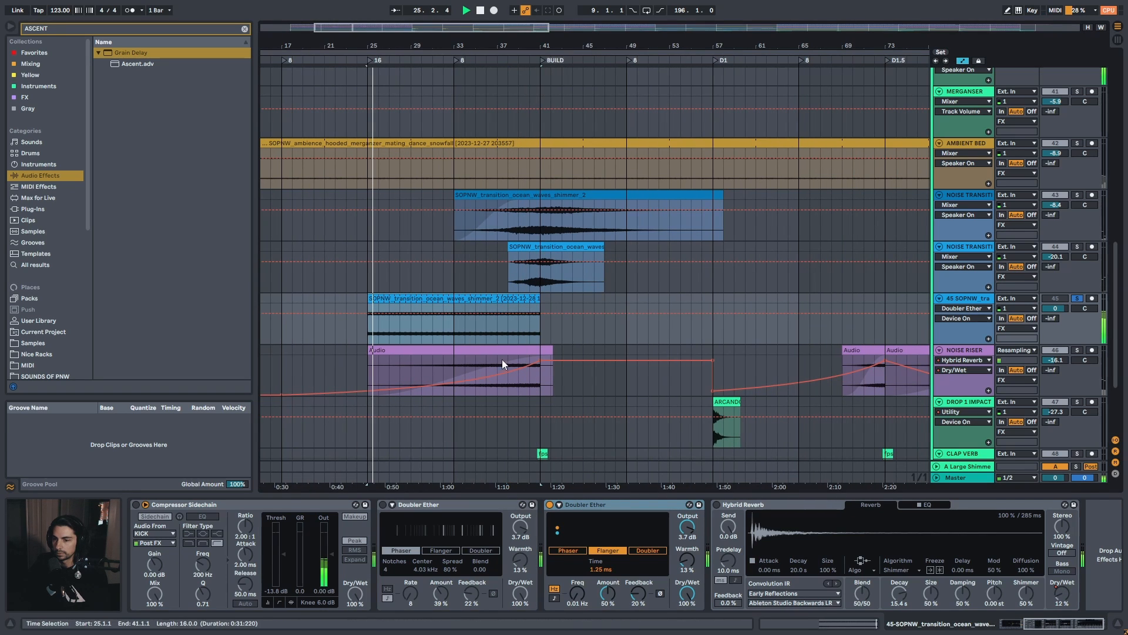
# Move the solo to NOISE RISER and play its first Audio clip from bar 33 through its device chain
pyautogui.click(961, 351)
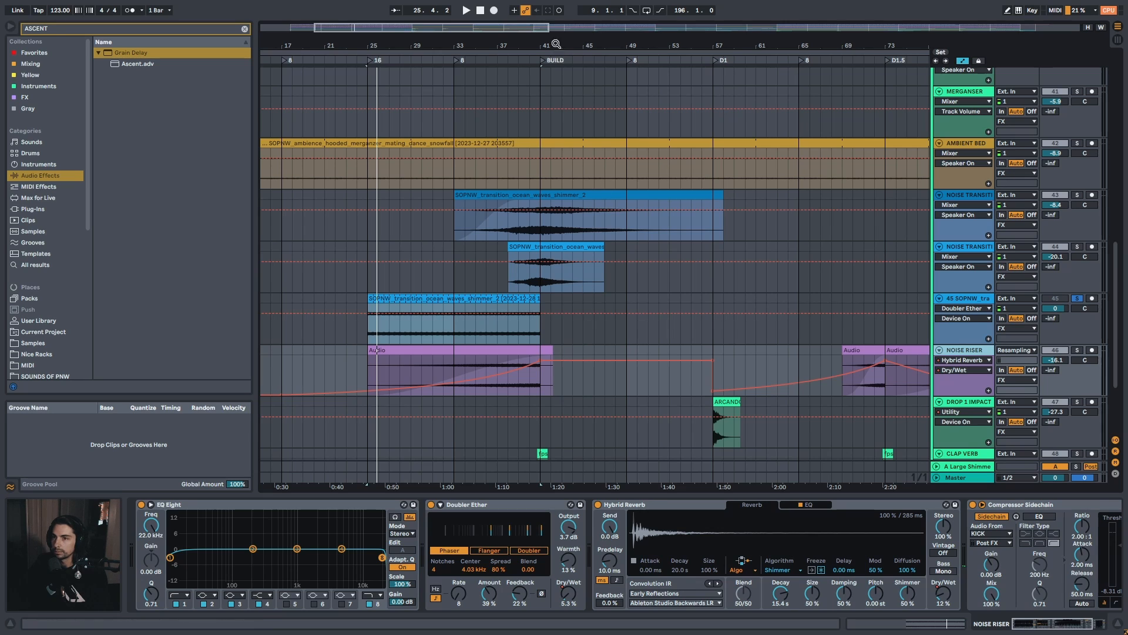
pyautogui.moveTo(556, 44); pyautogui.dragTo(541, 88)
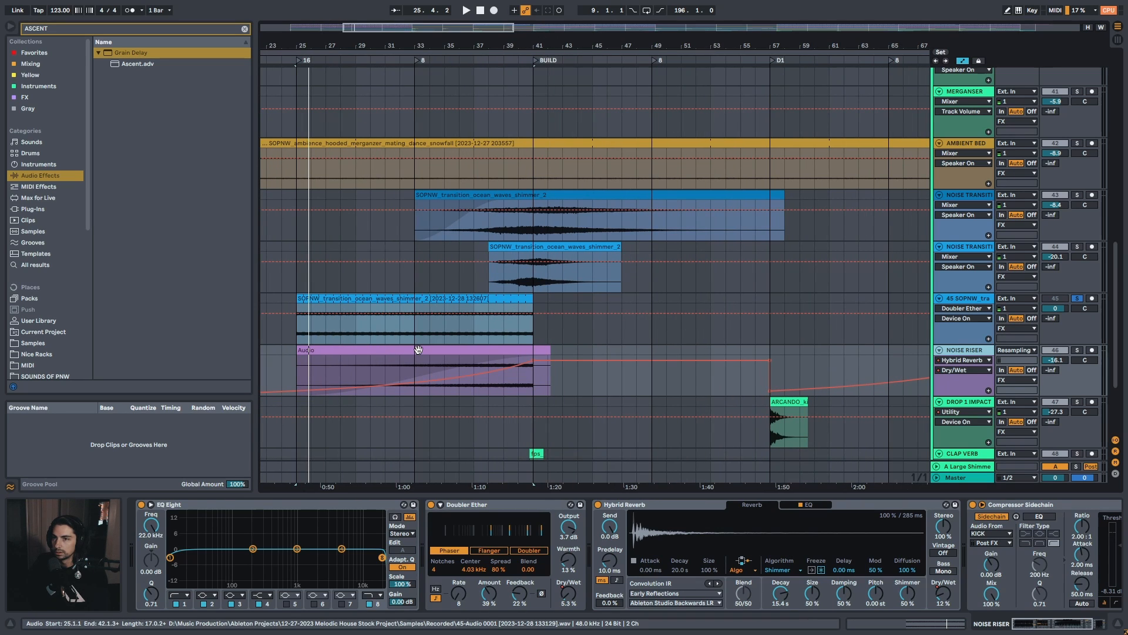
pyautogui.click(414, 394)
pyautogui.press('space')
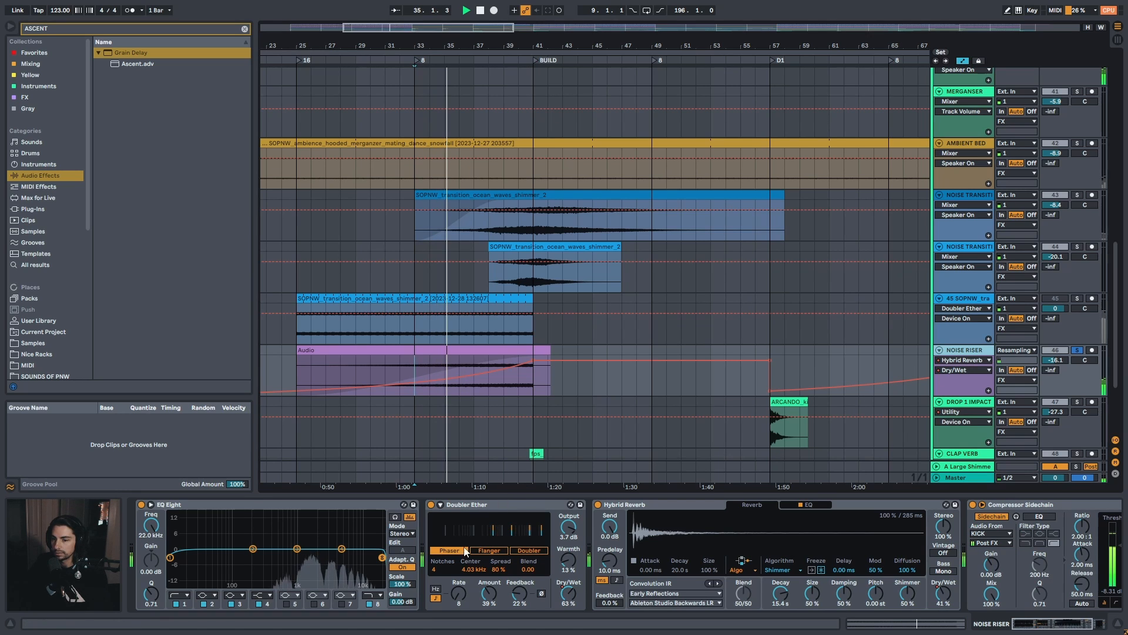
# Listen on through the NOISE RISER's Doubler Ether and Hybrid Reverb past the BUILD at bar 41, ending playback
pyautogui.click(471, 509)
pyautogui.moveTo(1044, 626); pyautogui.dragTo(1056, 625)
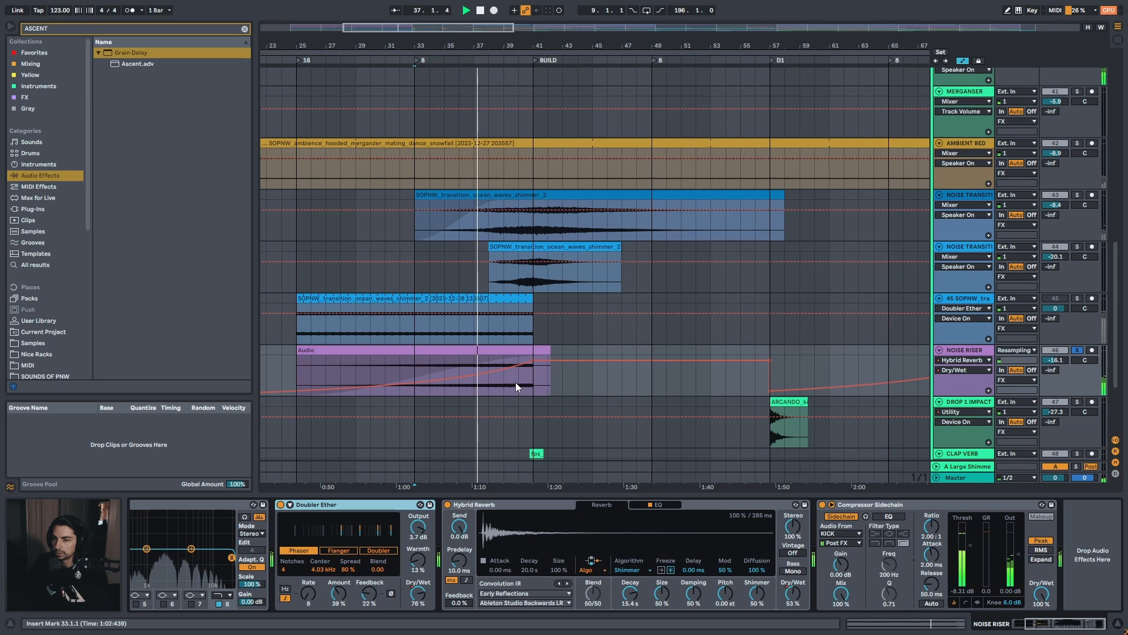
pyautogui.moveTo(533, 46); pyautogui.dragTo(530, 73)
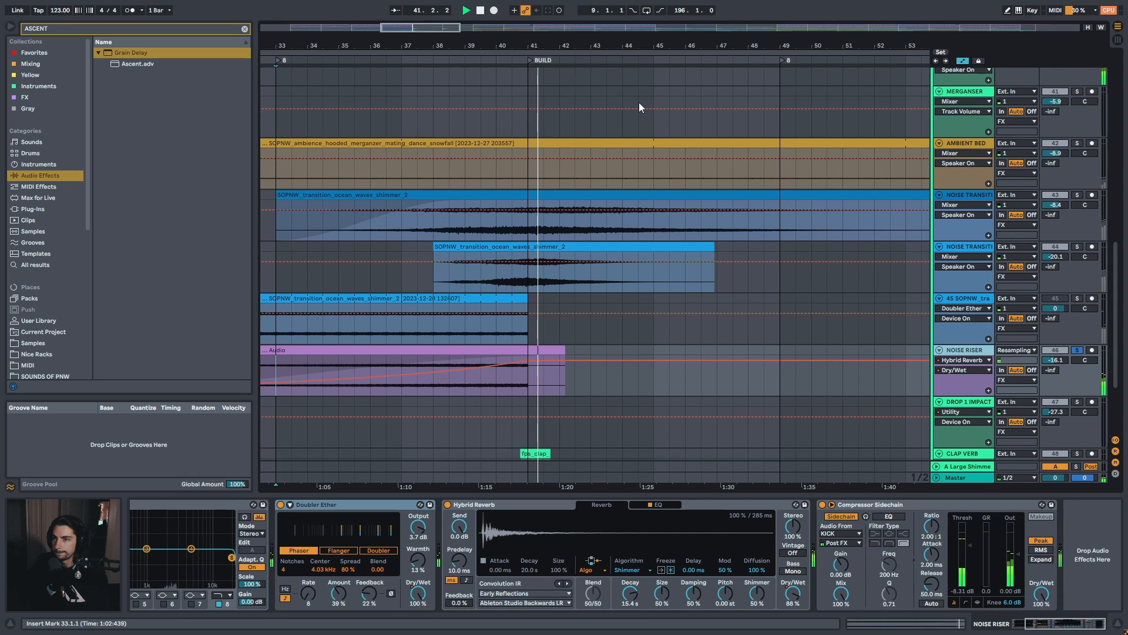
pyautogui.moveTo(649, 47); pyautogui.dragTo(447, 56)
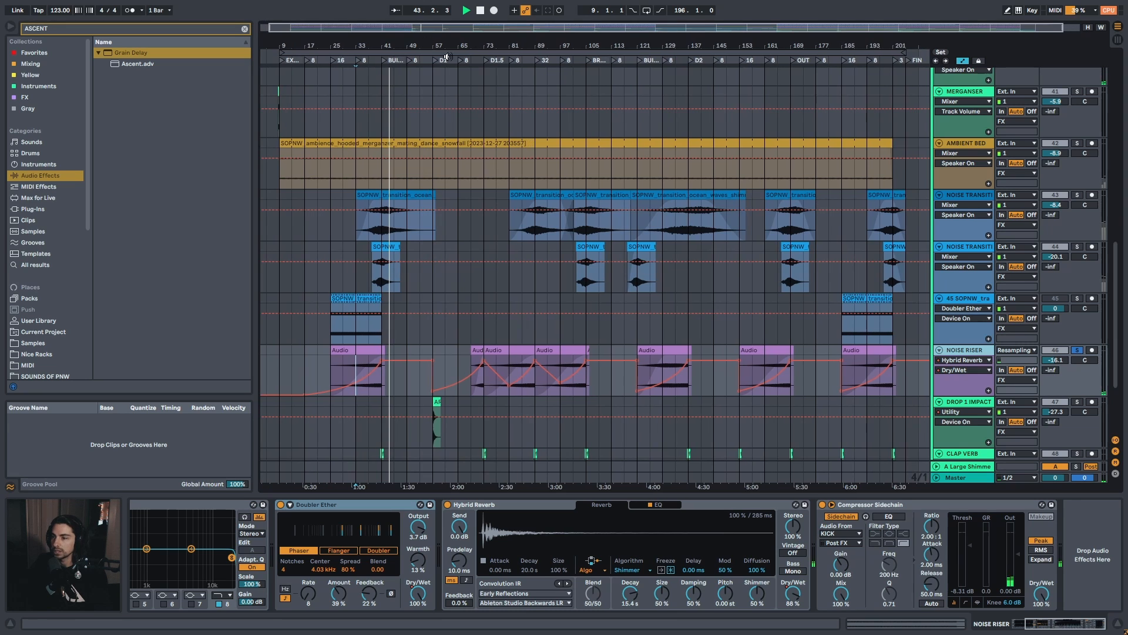
pyautogui.moveTo(1118, 336); pyautogui.dragTo(1118, 390)
pyautogui.press('space')
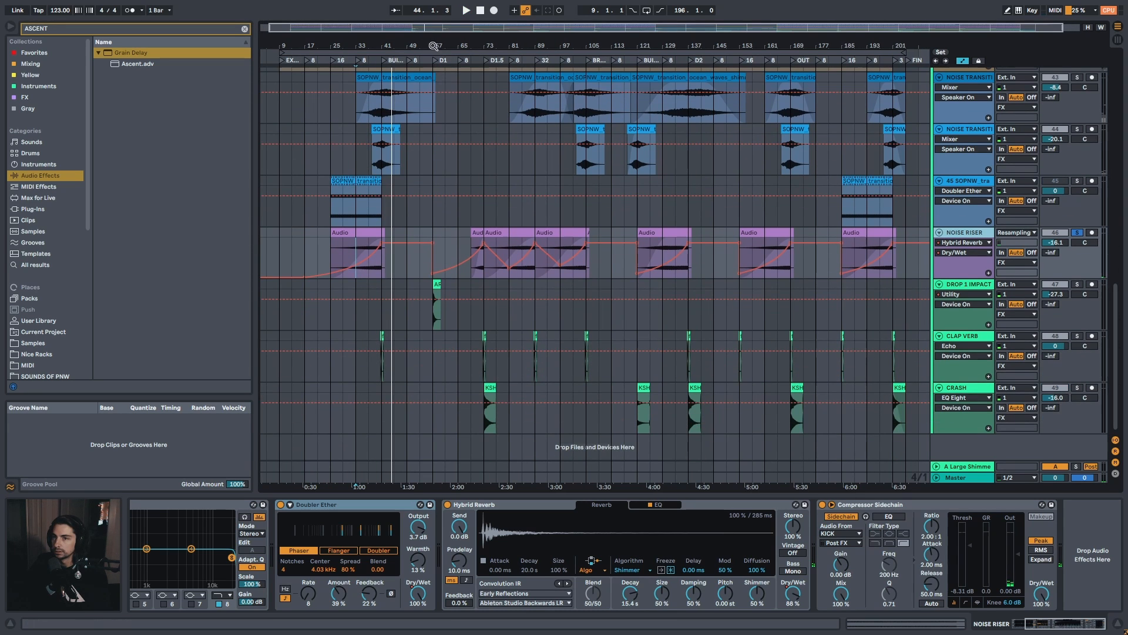
# Solo the DROP 1 IMPACT track and audition its impact clip at bar 57
pyautogui.moveTo(434, 46)
pyautogui.mouseDown()
pyautogui.moveTo(445, 77)
pyautogui.moveTo(449, 15)
pyautogui.moveTo(454, 47)
pyautogui.mouseUp()
pyautogui.click(448, 285)
pyautogui.press('s')
pyautogui.press('space')
pyautogui.press('space')
pyautogui.press('space')
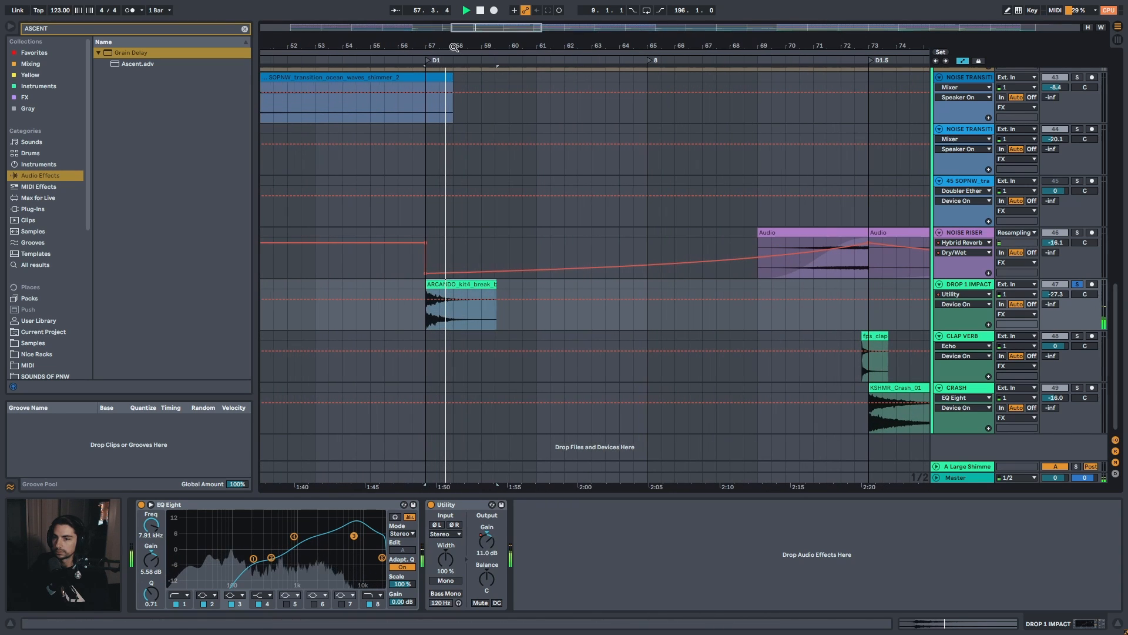
# Unsolo DROP 1 IMPACT and play its clip at bar 57 within the full mix
pyautogui.click(392, 288)
pyautogui.press('s')
pyautogui.press('space')
pyautogui.press('space')
pyautogui.click(452, 287)
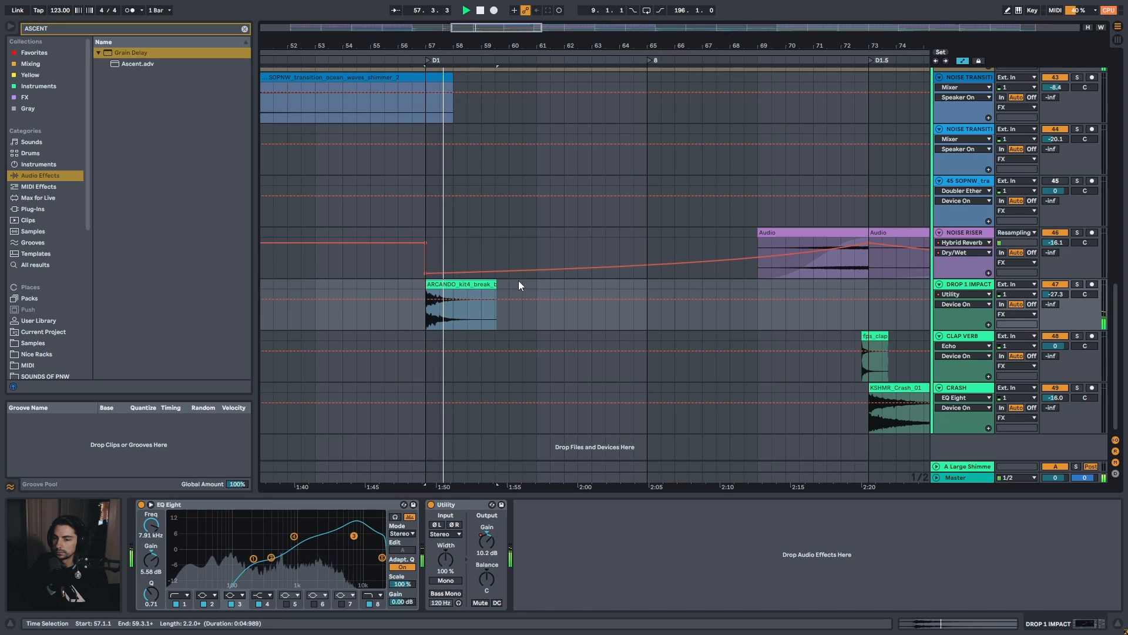
pyautogui.moveTo(555, 46); pyautogui.dragTo(555, 20)
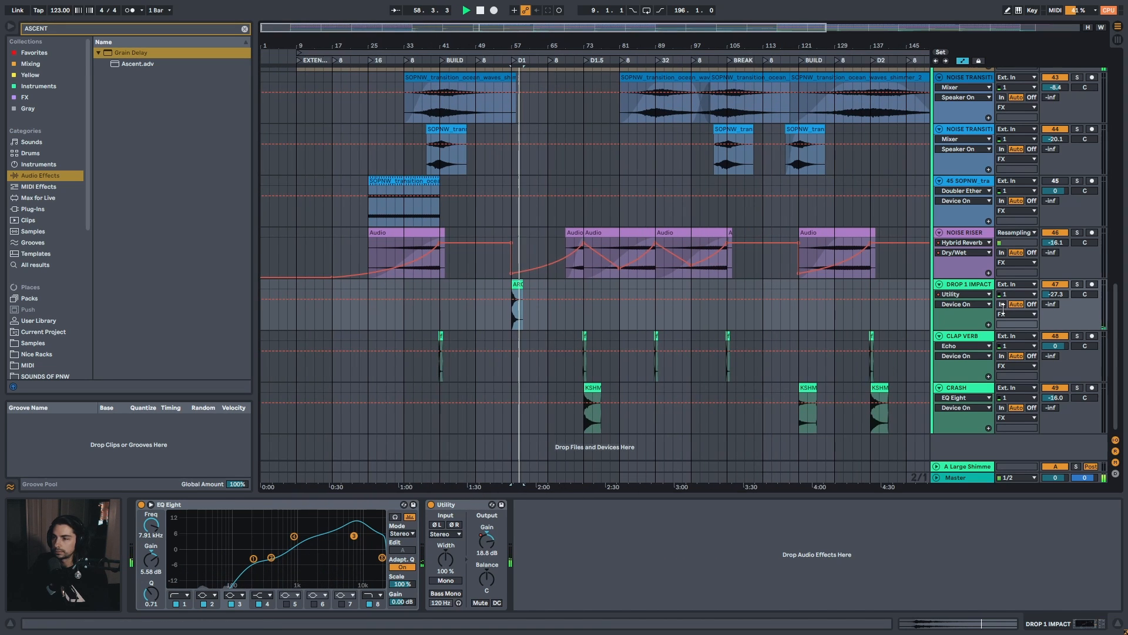
# Solo the CLAP VERB track and audition its first fps_clap_impact clip around bar 41
pyautogui.click(976, 336)
pyautogui.press('space')
pyautogui.moveTo(438, 46); pyautogui.dragTo(440, 89)
pyautogui.click(487, 337)
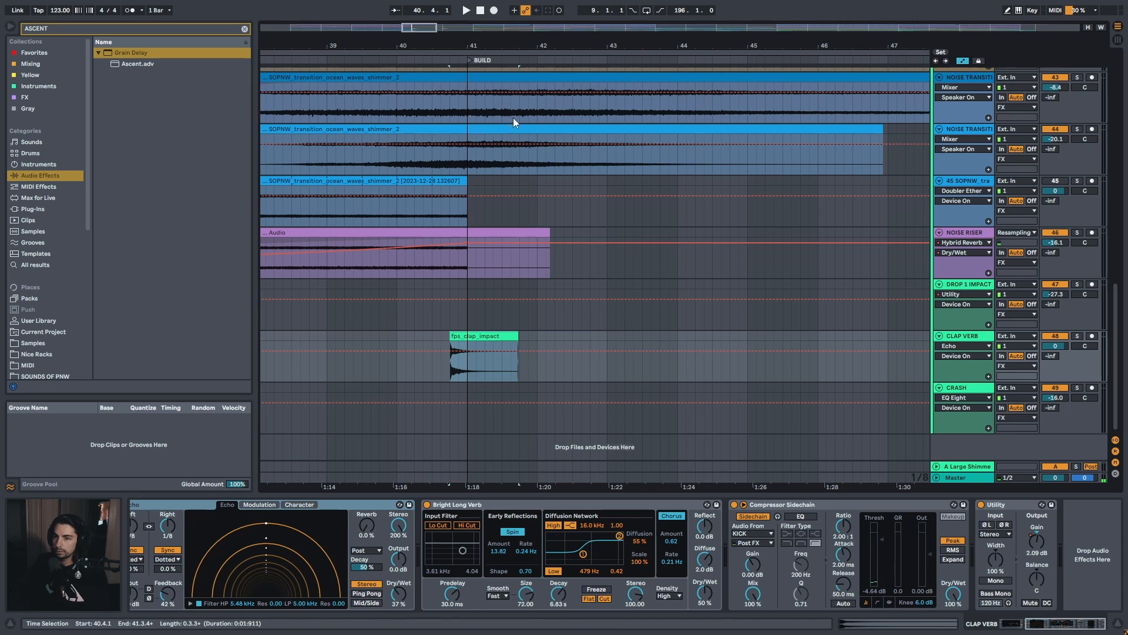
pyautogui.click(1078, 336)
pyautogui.press('space')
pyautogui.press('space')
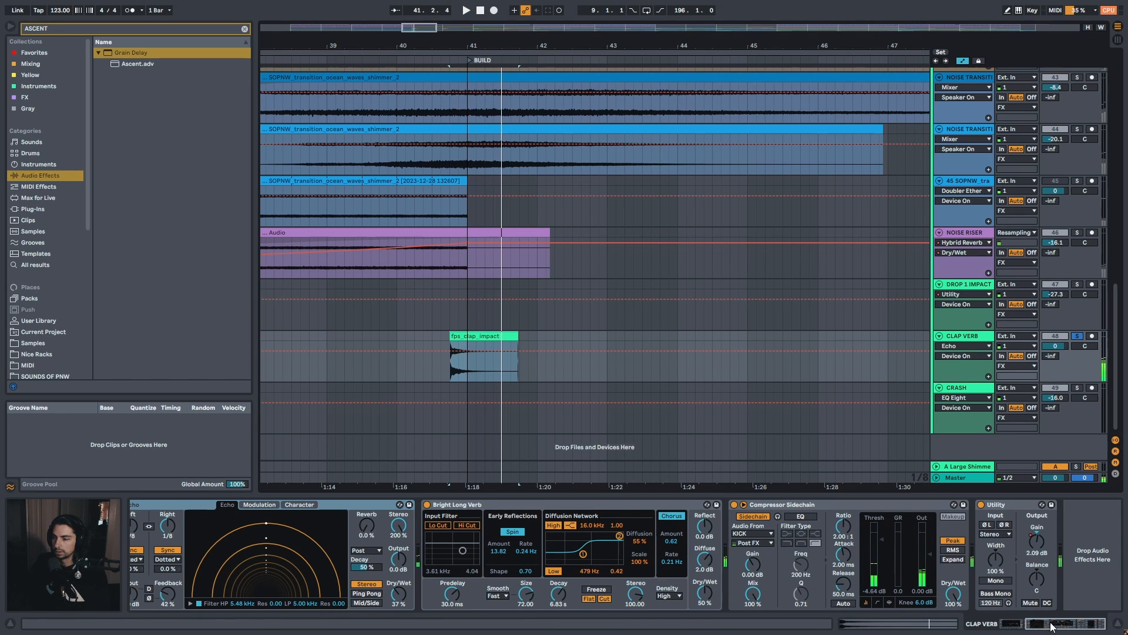
# Compare the clap impact with CLAP VERB's Echo switched off and back on, replaying the clip each time
pyautogui.moveTo(1041, 624)
pyautogui.mouseDown()
pyautogui.moveTo(1012, 625)
pyautogui.moveTo(1047, 623)
pyautogui.moveTo(1031, 623)
pyautogui.mouseUp()
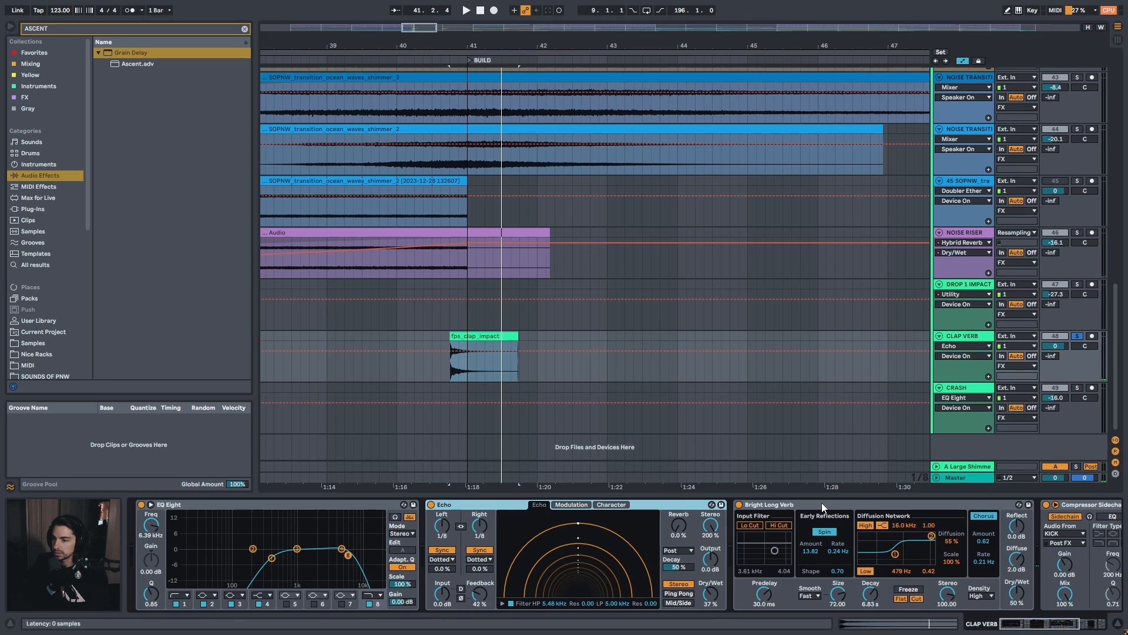
pyautogui.click(431, 505)
pyautogui.press('space')
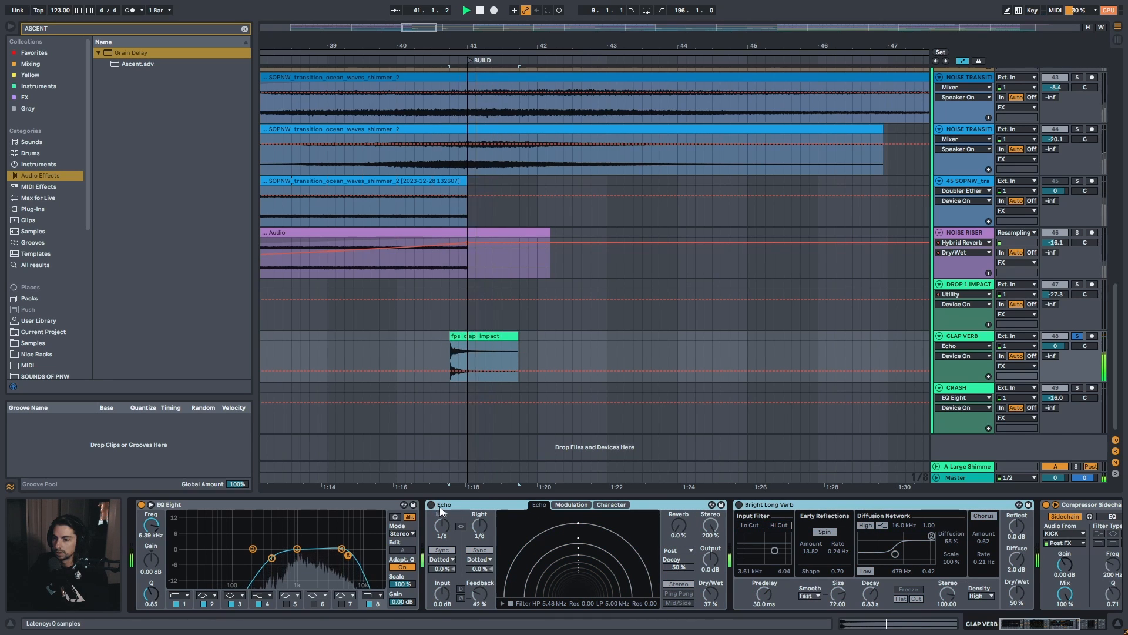
pyautogui.press('space')
pyautogui.press('space')
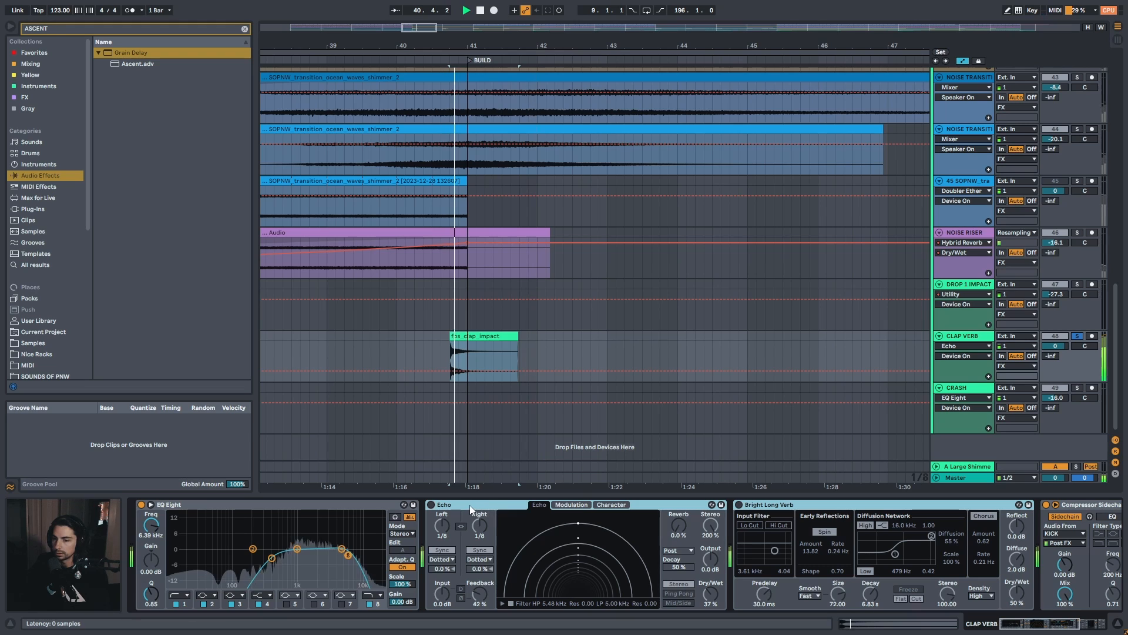
pyautogui.press('space')
pyautogui.click(431, 505)
pyautogui.press('space')
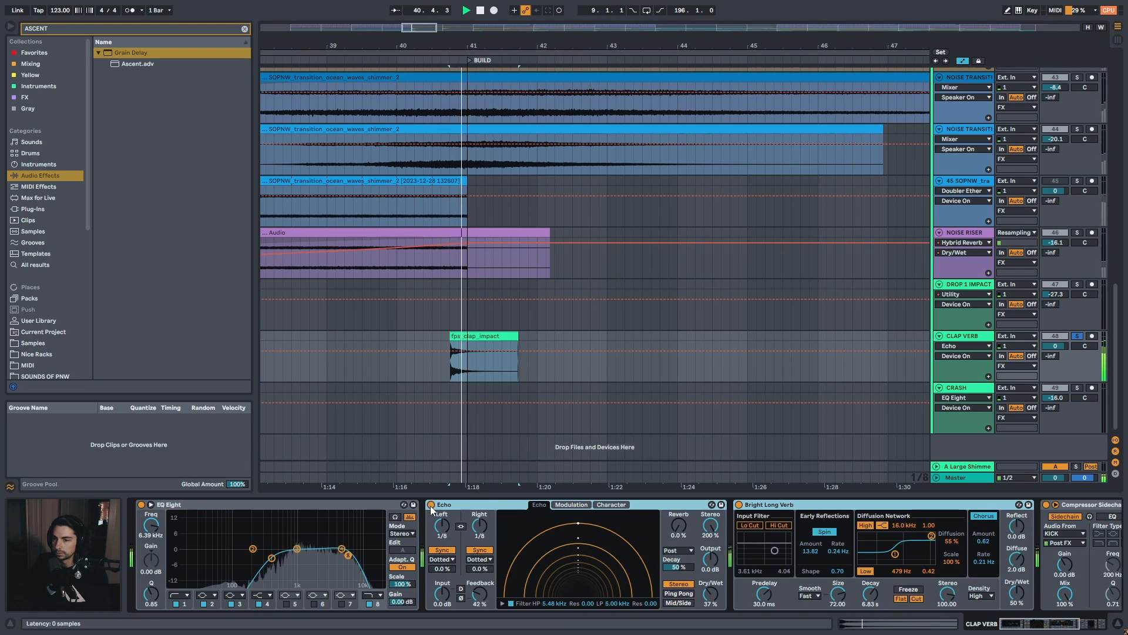
# Replay the clap impact while examining CLAP VERB's Bright Long Verb, sidechain compressor and Utility, ending with playback stopped
pyautogui.click(1071, 628)
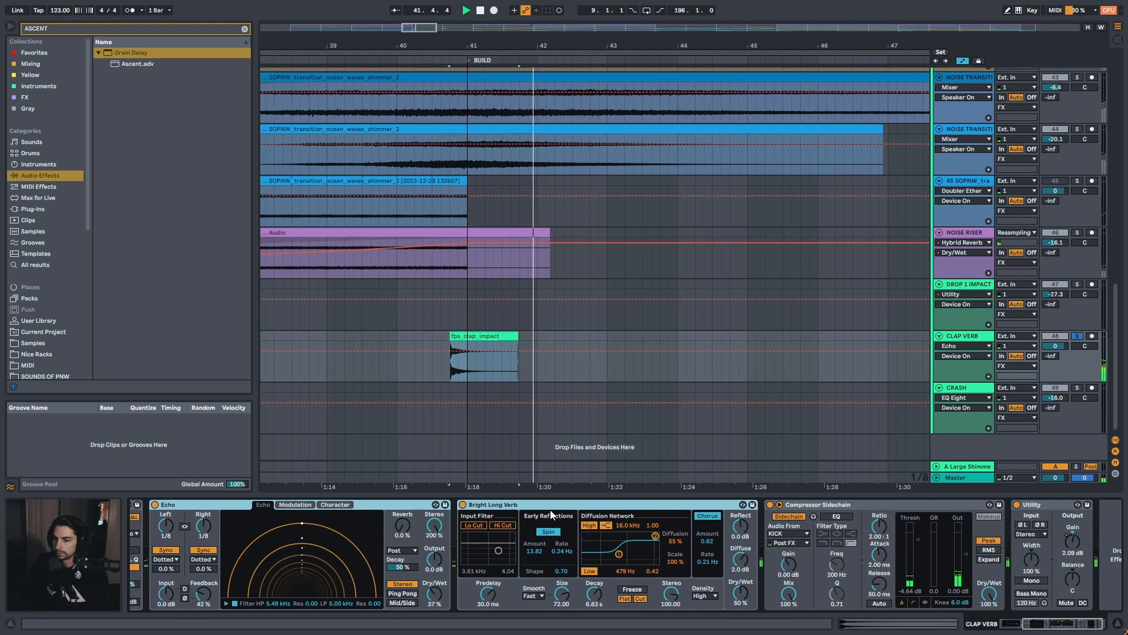
pyautogui.press('space')
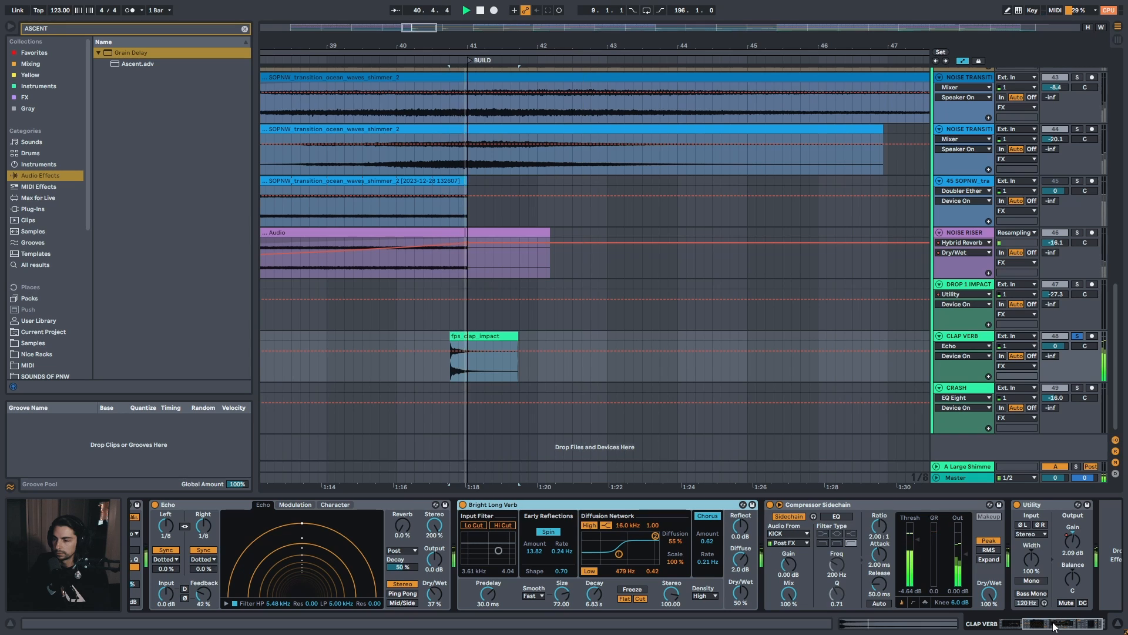
pyautogui.click(1087, 623)
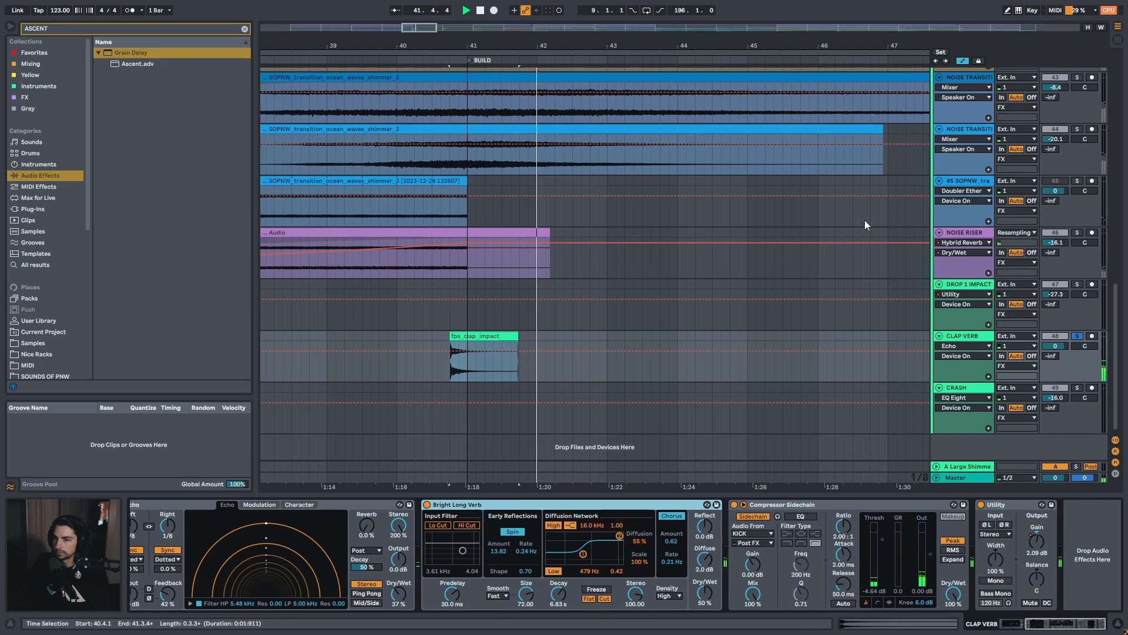
pyautogui.moveTo(608, 46); pyautogui.dragTo(441, 7)
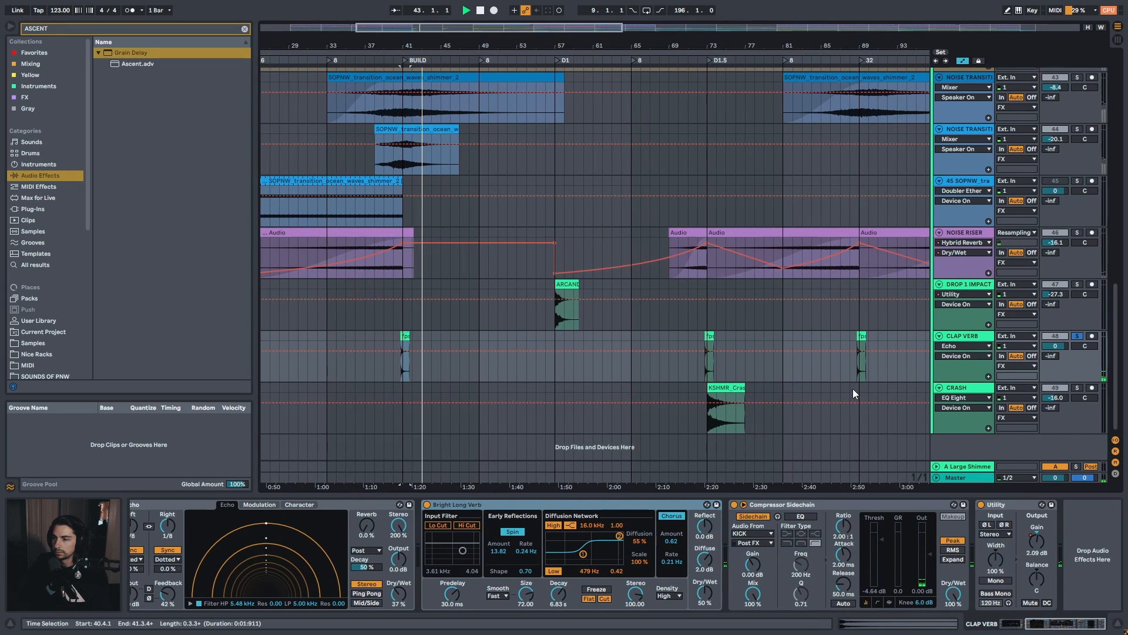
pyautogui.press('space')
# Solo the CRASH track and audition its KSHMR_Crash_01 clips, including the one at bar 137
pyautogui.click(730, 388)
pyautogui.moveTo(719, 48); pyautogui.dragTo(697, 112)
pyautogui.moveTo(490, 63); pyautogui.dragTo(457, 7)
pyautogui.press('space')
pyautogui.press('space')
pyautogui.click(791, 389)
pyautogui.press('space')
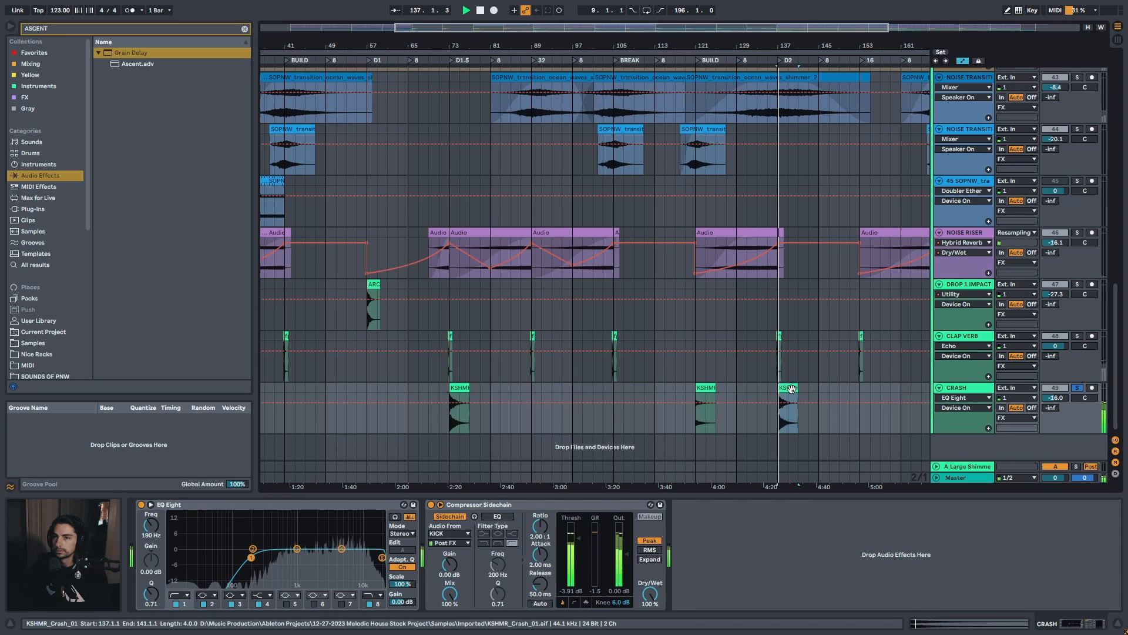
# Unsolo CRASH and play the full mix from bar 72 into the crash at D1.5
pyautogui.moveTo(443, 47); pyautogui.dragTo(442, 98)
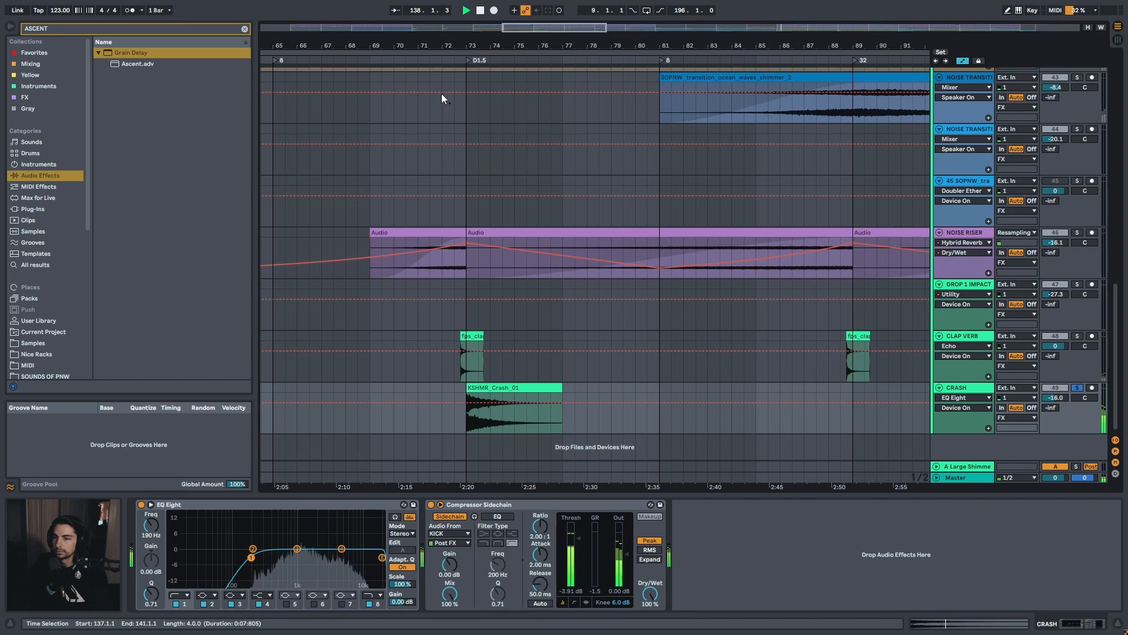
pyautogui.click(439, 390)
pyautogui.press('space')
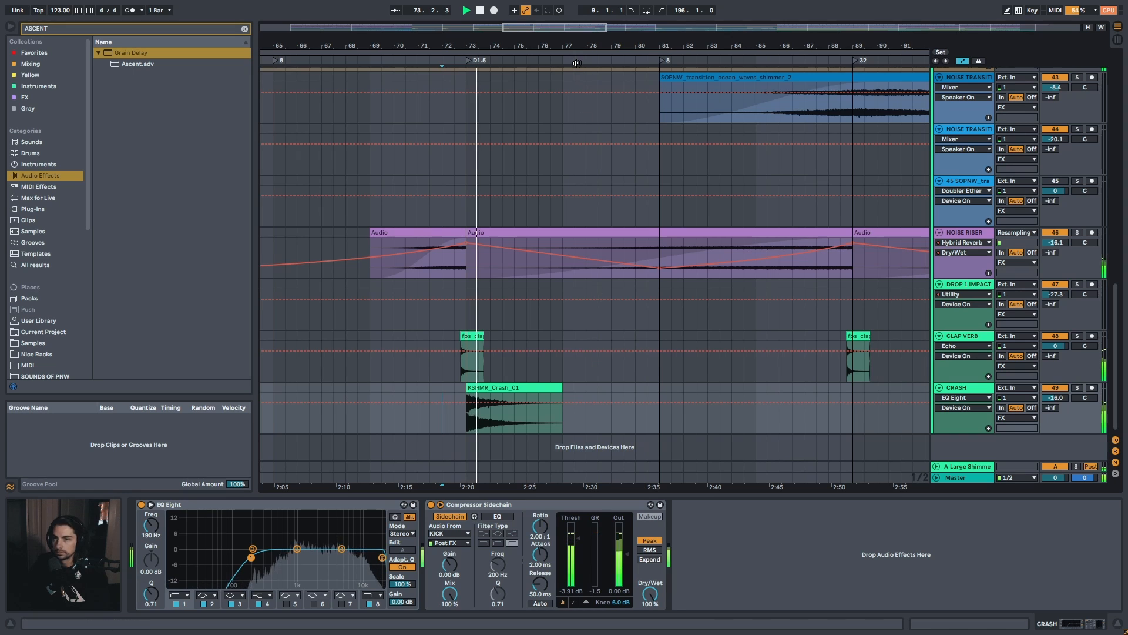
pyautogui.moveTo(579, 47); pyautogui.dragTo(505, 19)
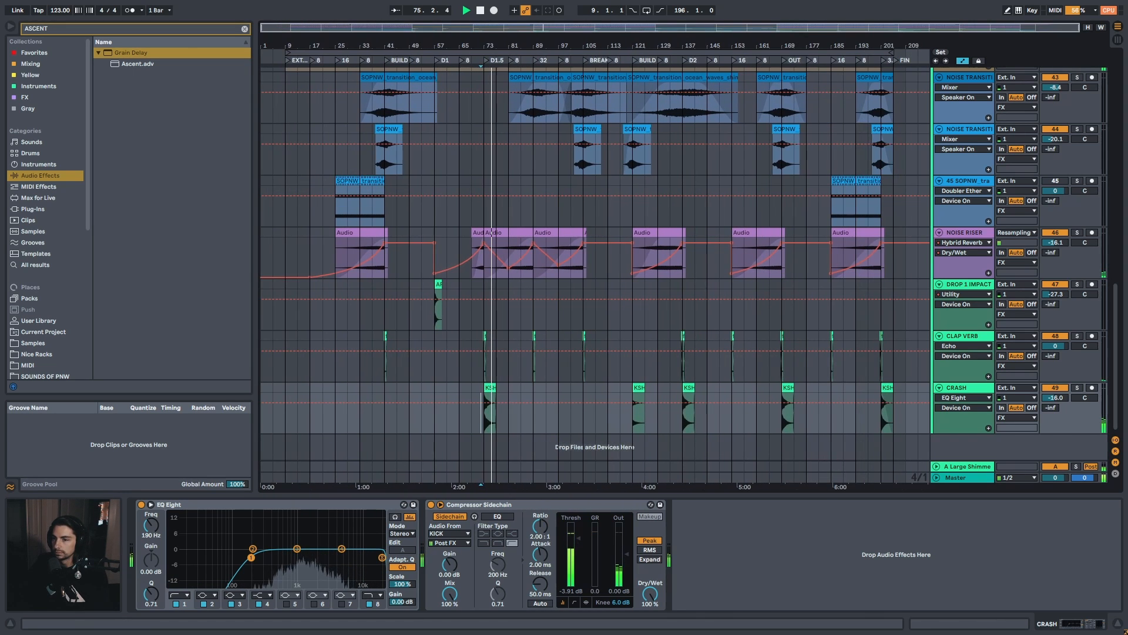
# Solo the FX group to hear all its tracks together, and fold the group
pyautogui.scroll(5, 993, 254)
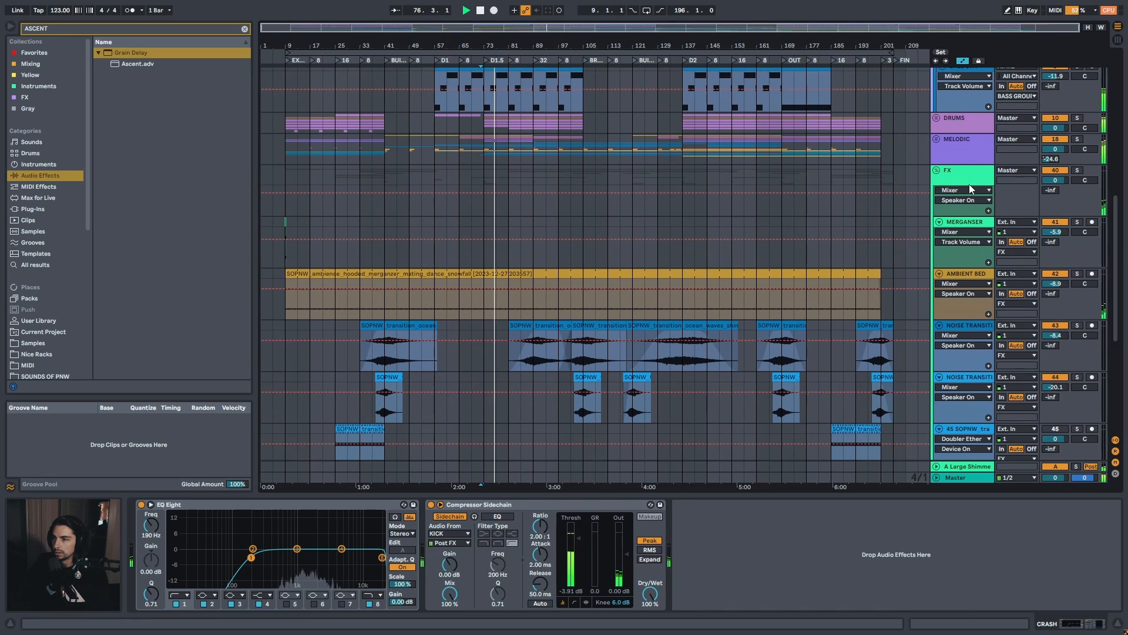
pyautogui.click(970, 185)
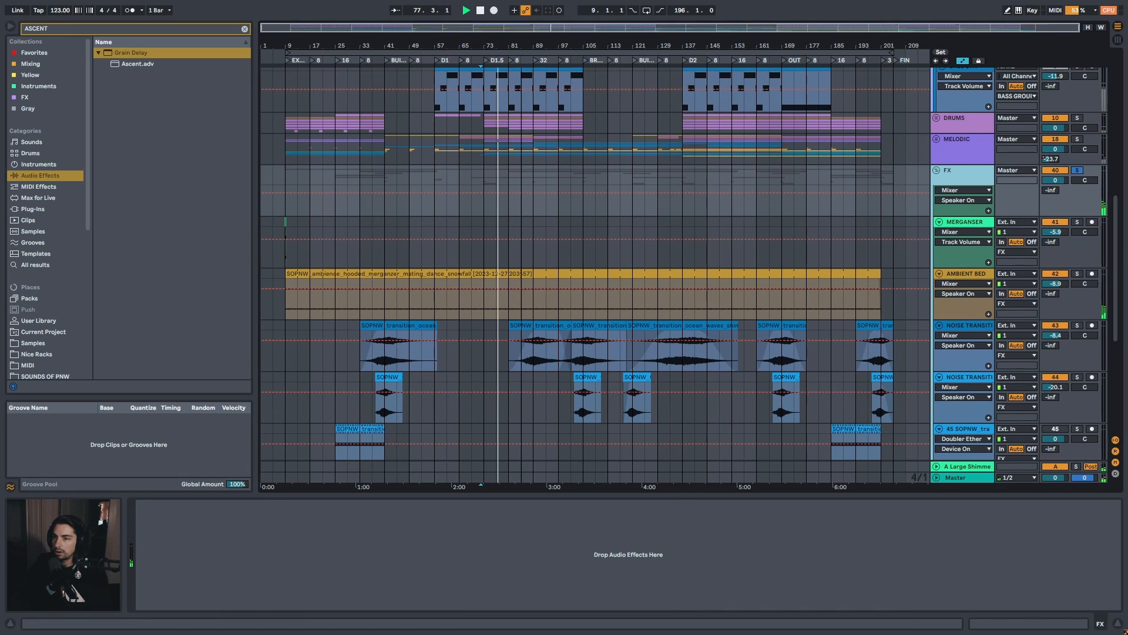
pyautogui.click(936, 171)
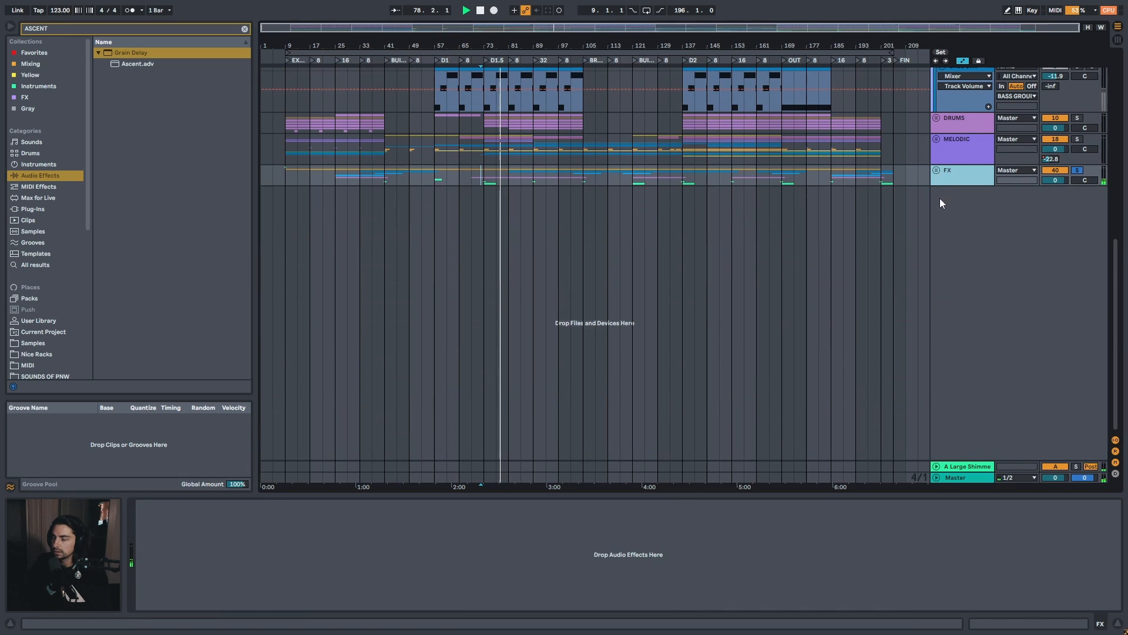
# Stop playback and look over the Large Shimmer Plate return track's device chain, unfolding and refolding the track
pyautogui.click(978, 468)
pyautogui.click(937, 467)
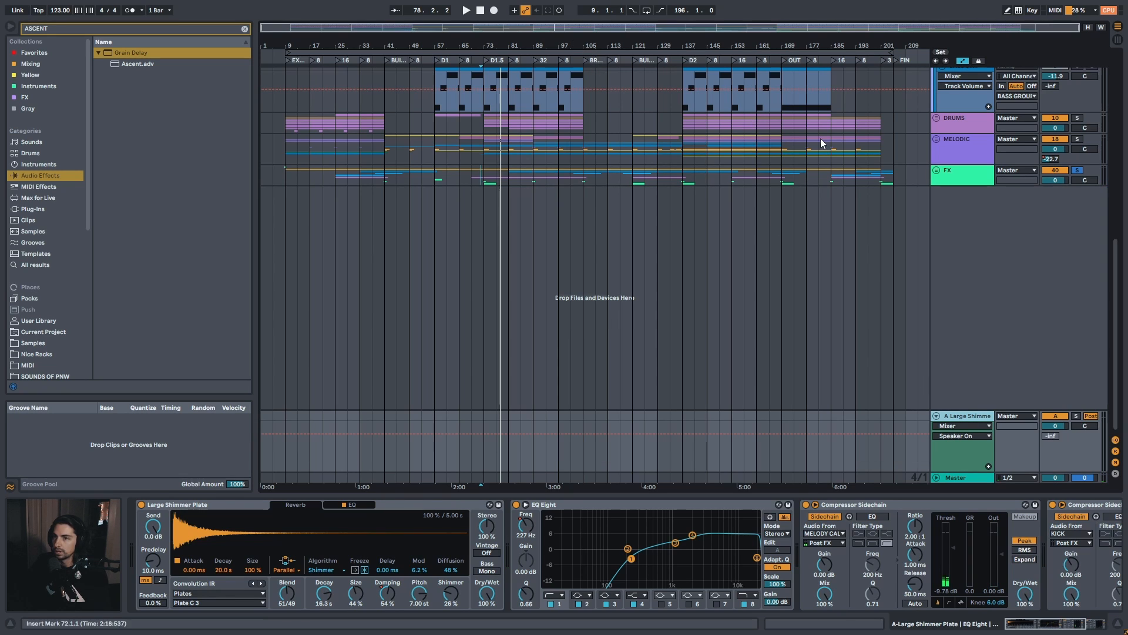
pyautogui.click(937, 416)
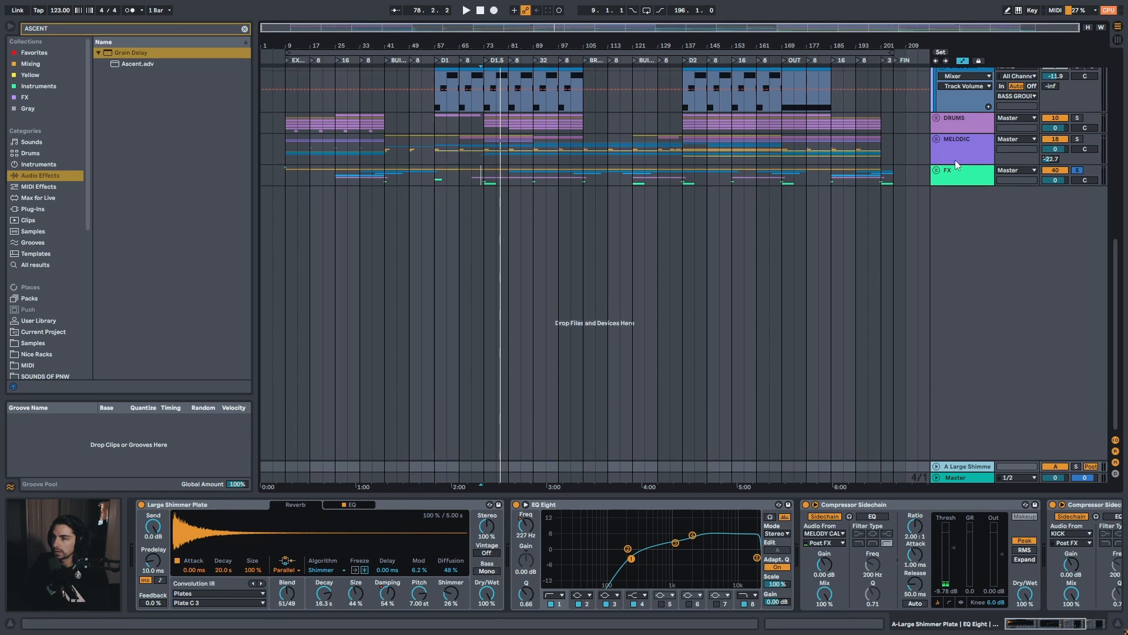
# Fold the LOW END group at the start of the arrangement's track list
pyautogui.moveTo(1118, 242); pyautogui.dragTo(1109, 69)
pyautogui.click(940, 83)
pyautogui.click(937, 84)
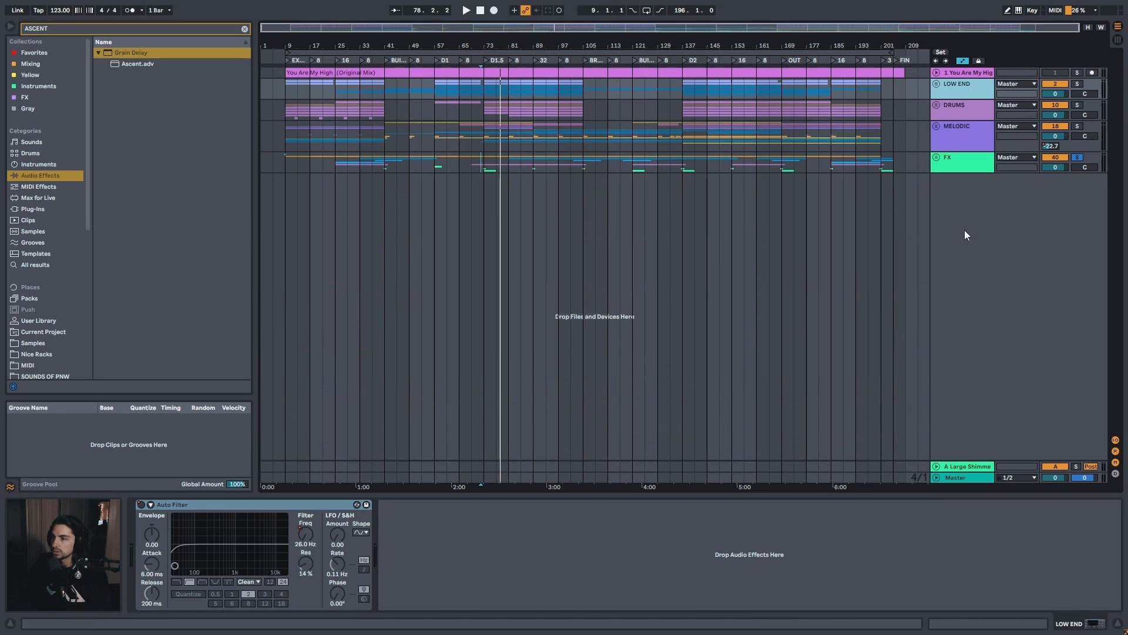
# Examine the Large Shimmer Plate reverb at the head of return track A's device chain
pyautogui.click(970, 467)
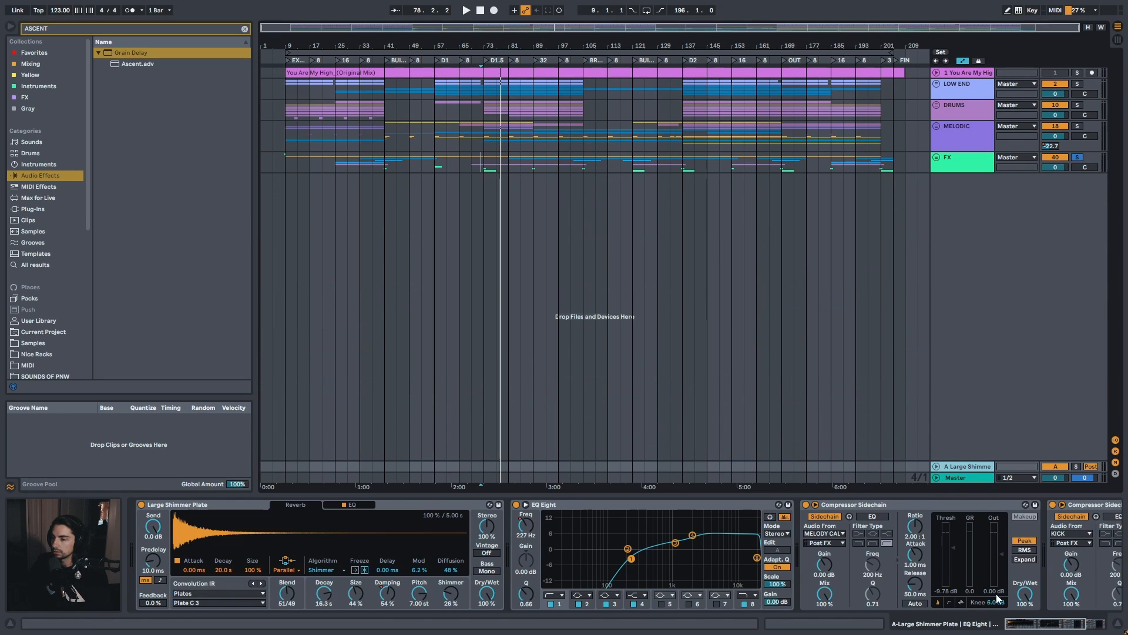
pyautogui.moveTo(1028, 628)
pyautogui.mouseDown()
pyautogui.moveTo(1077, 628)
pyautogui.moveTo(1007, 629)
pyautogui.mouseUp()
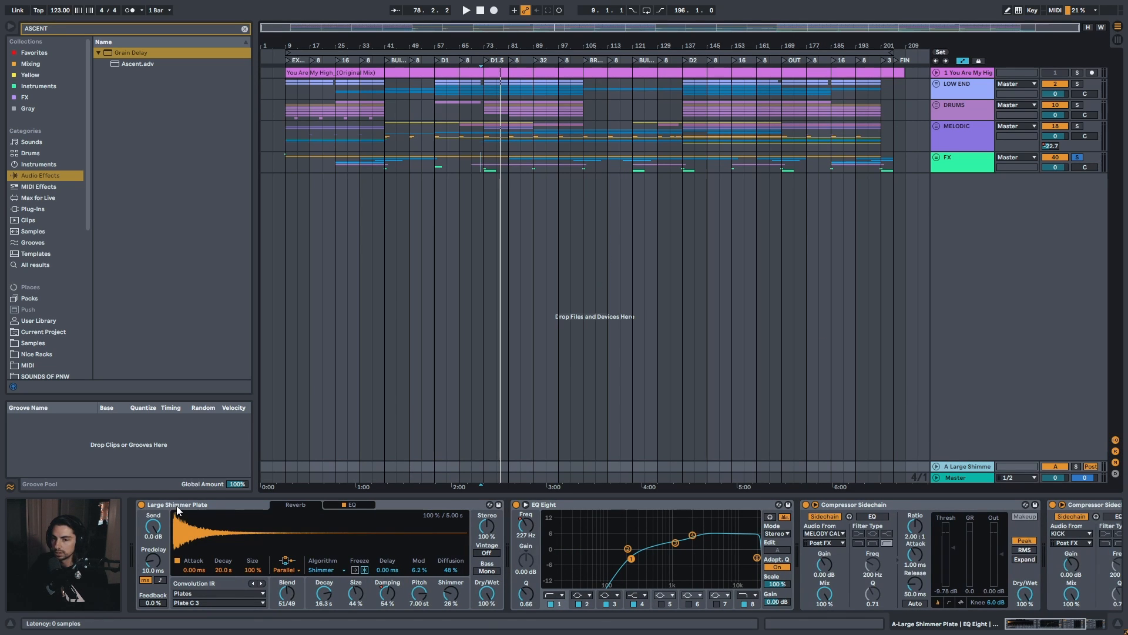
pyautogui.click(200, 507)
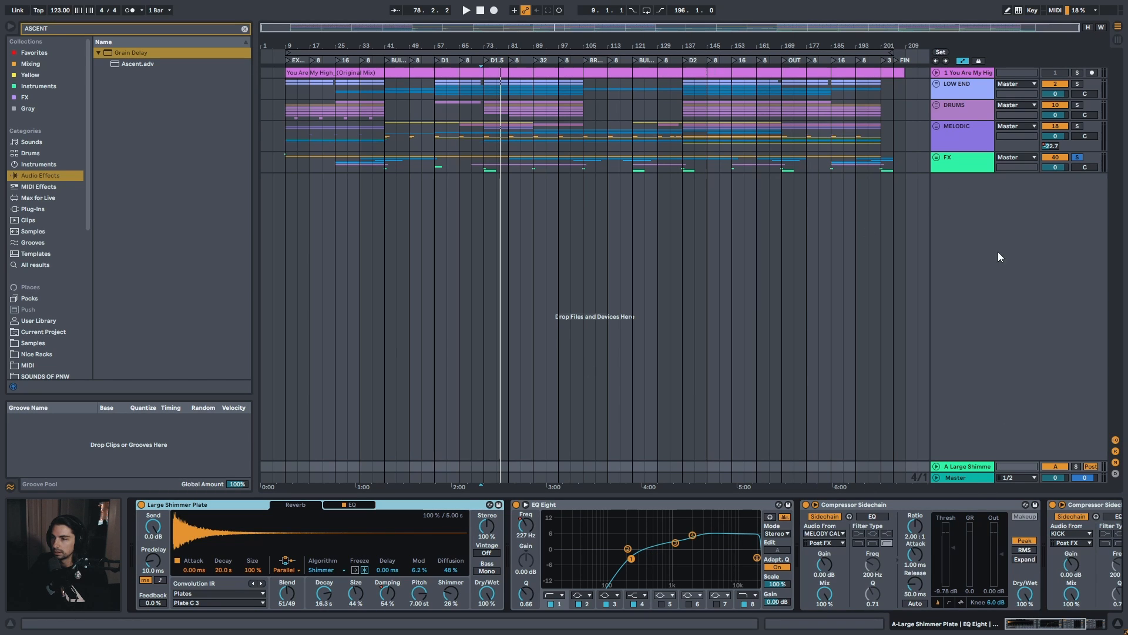
# Unfold the MELODIC group and examine its A-Large Shimmer send automation alongside the return track's devices
pyautogui.click(937, 126)
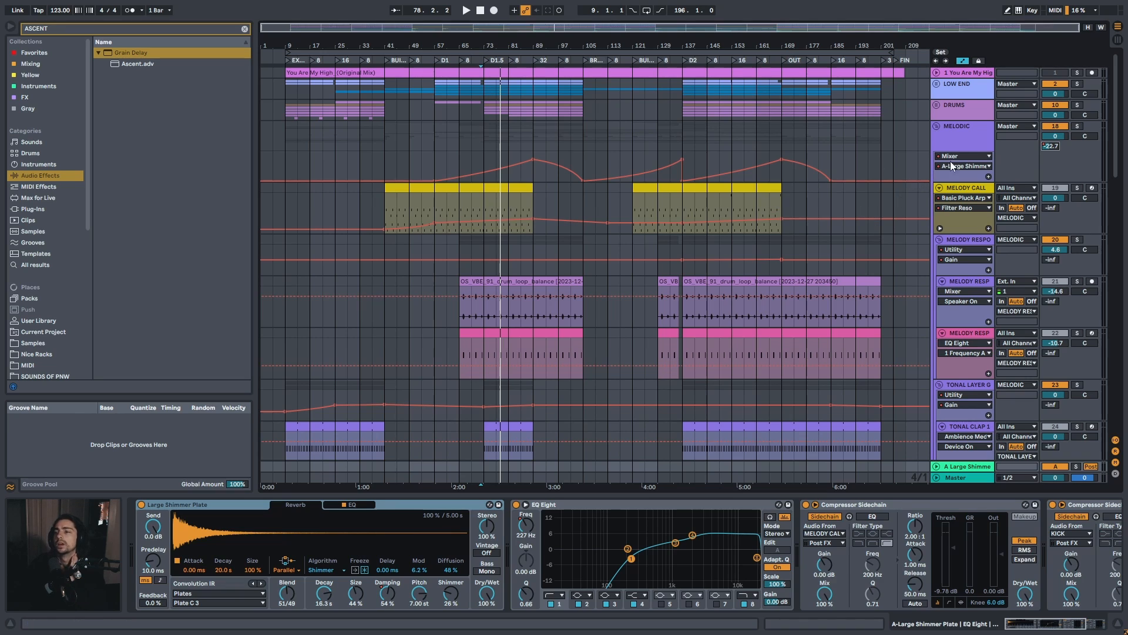
pyautogui.click(781, 151)
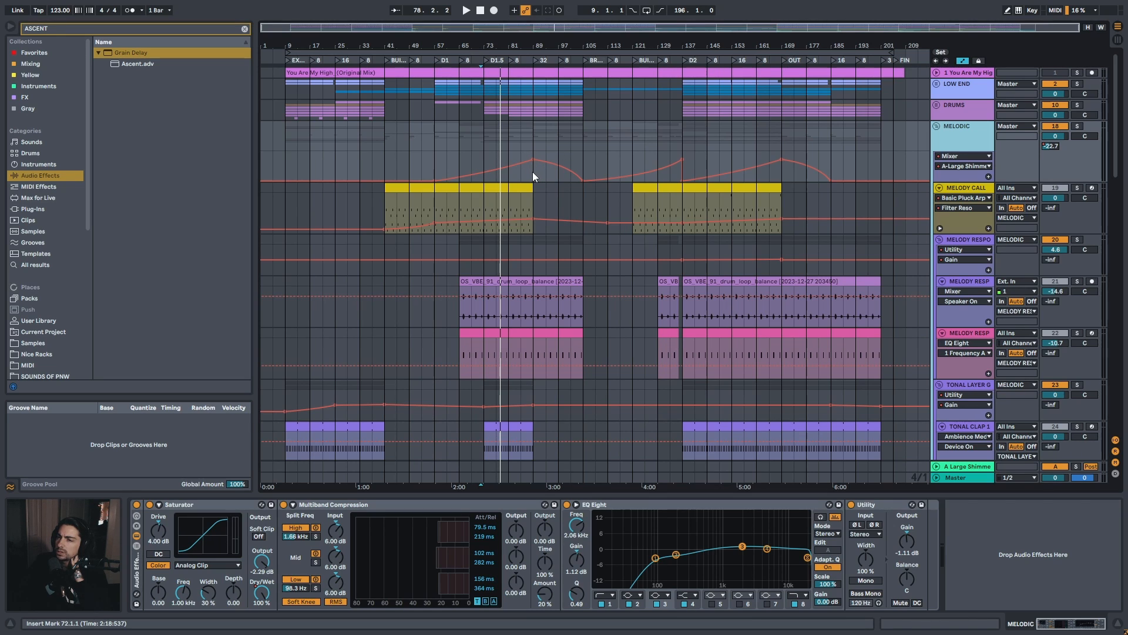
pyautogui.click(963, 467)
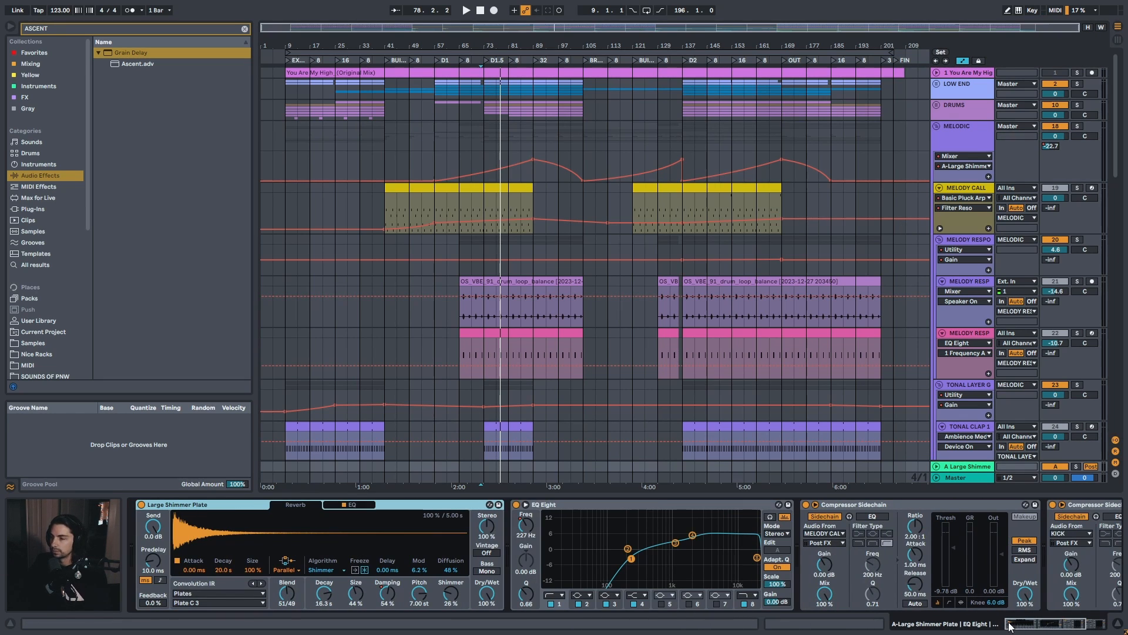
pyautogui.moveTo(506, 43); pyautogui.dragTo(508, 54)
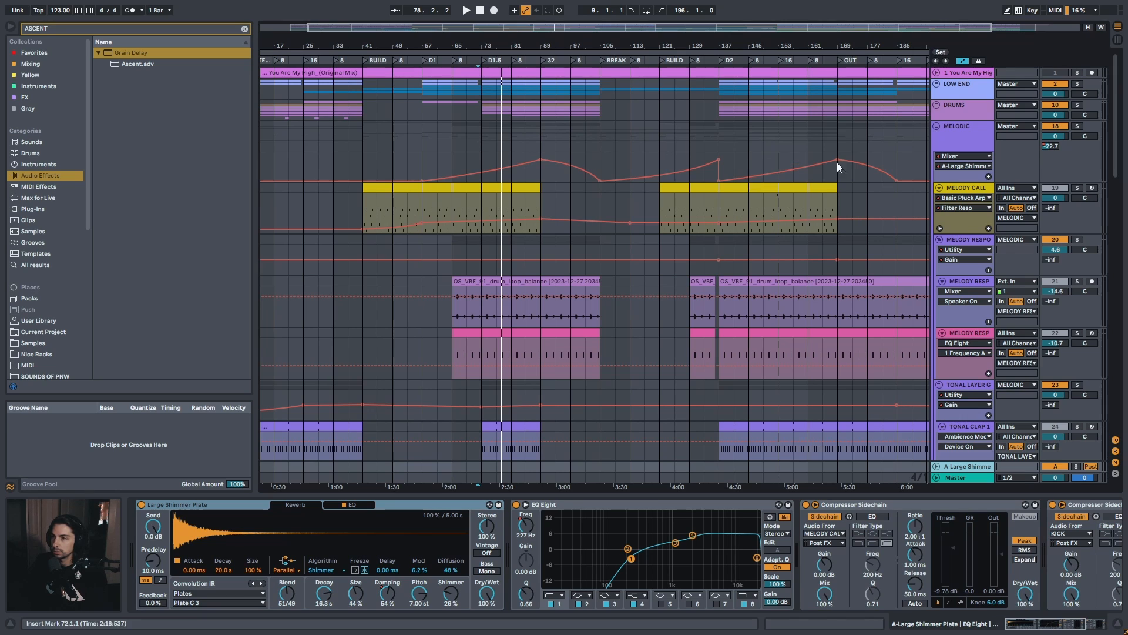
# Solo the MELODIC group and play it from bar 65 through the rising shimmer send automation
pyautogui.click(981, 139)
pyautogui.click(449, 161)
pyautogui.press('space')
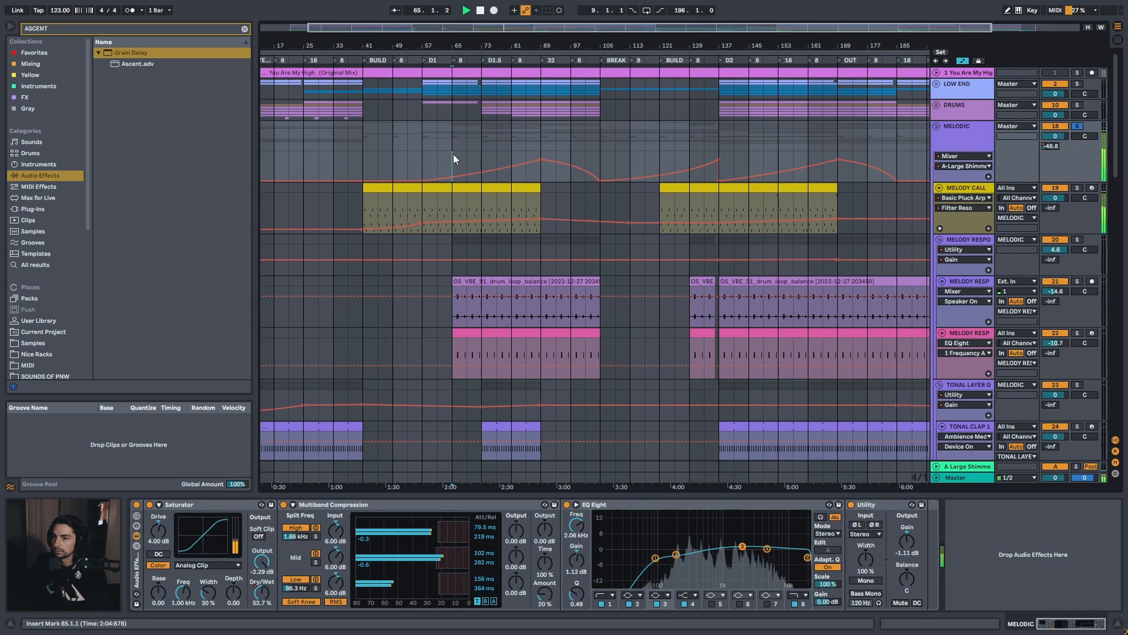
# Unfold and solo the Large Shimmer Plate return, and show its EQ Eight 1 Frequency A automation during playback
pyautogui.click(967, 467)
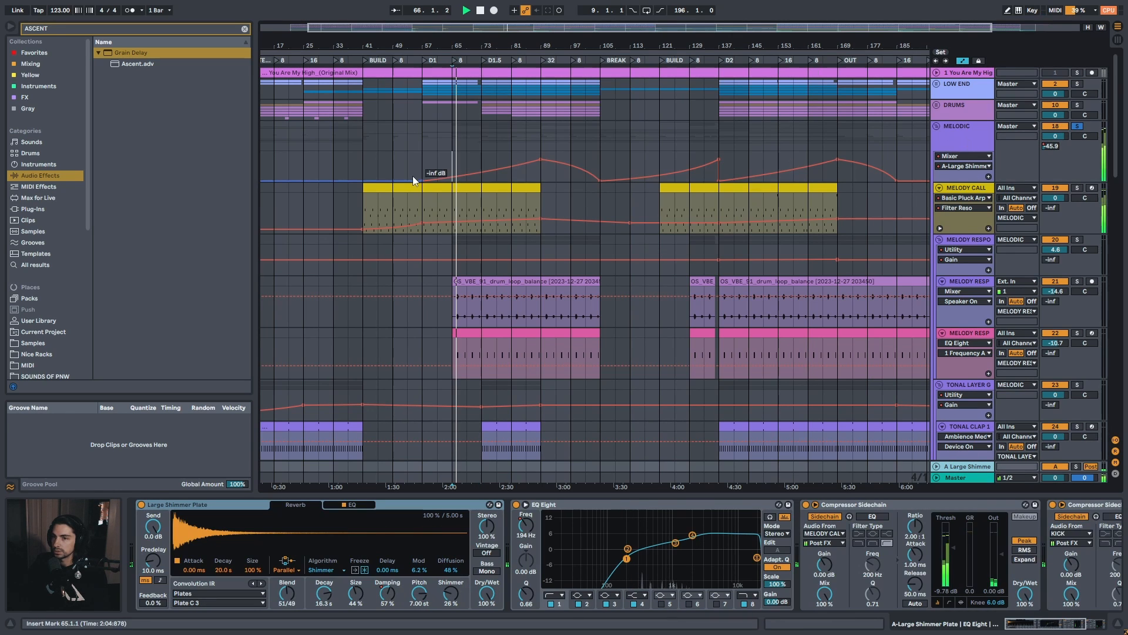
pyautogui.click(937, 466)
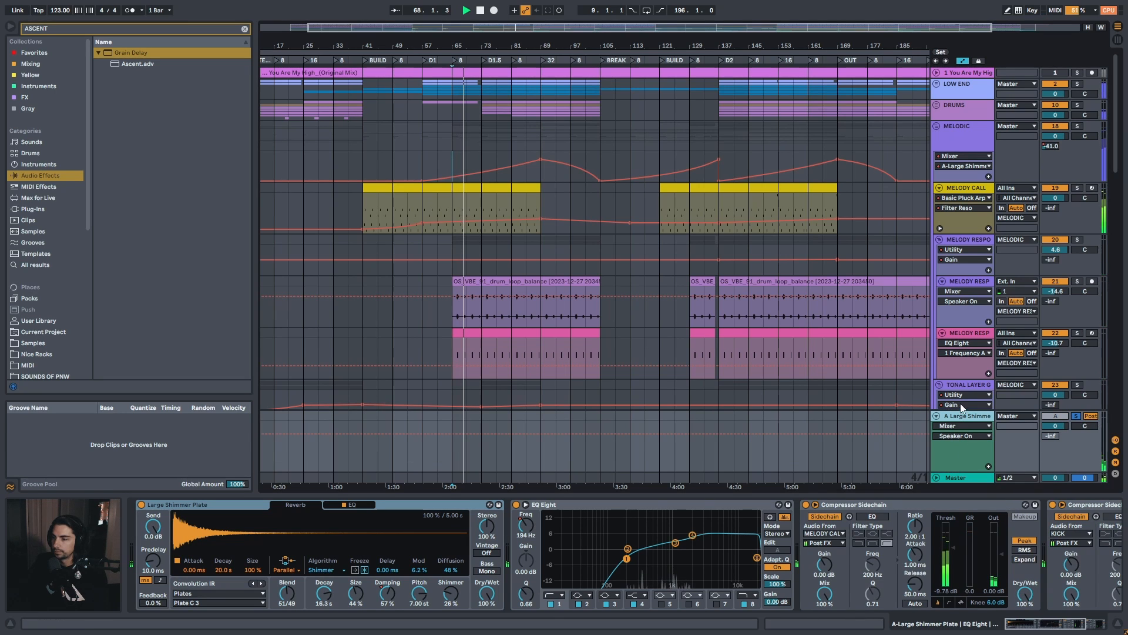
pyautogui.moveTo(1058, 624)
pyautogui.mouseDown()
pyautogui.moveTo(1082, 626)
pyautogui.moveTo(1036, 625)
pyautogui.mouseUp()
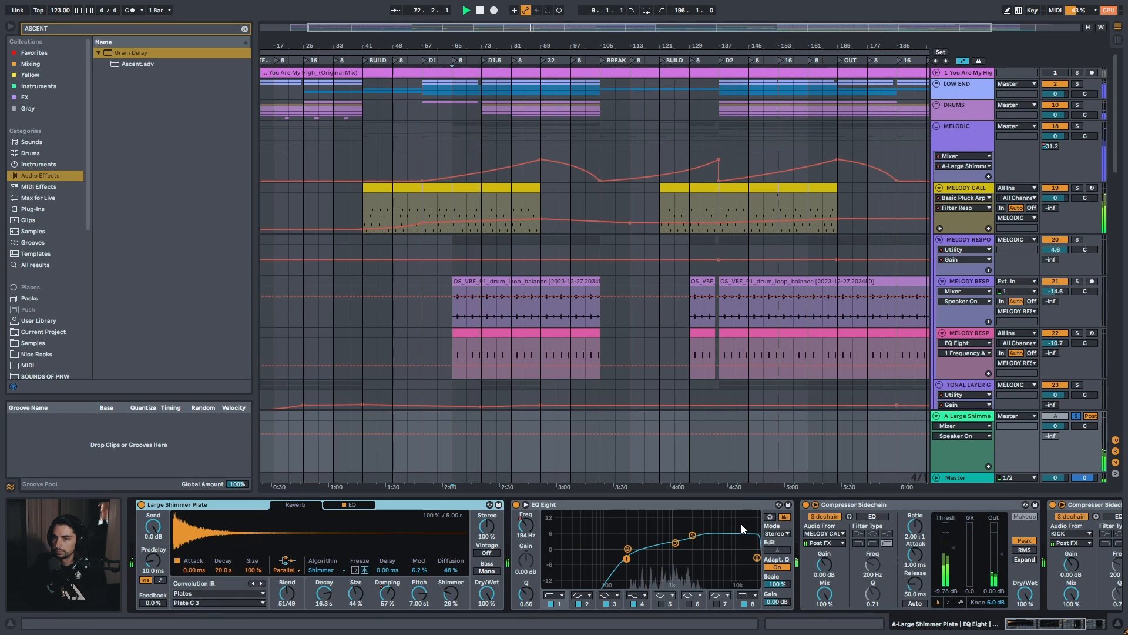
pyautogui.click(526, 526)
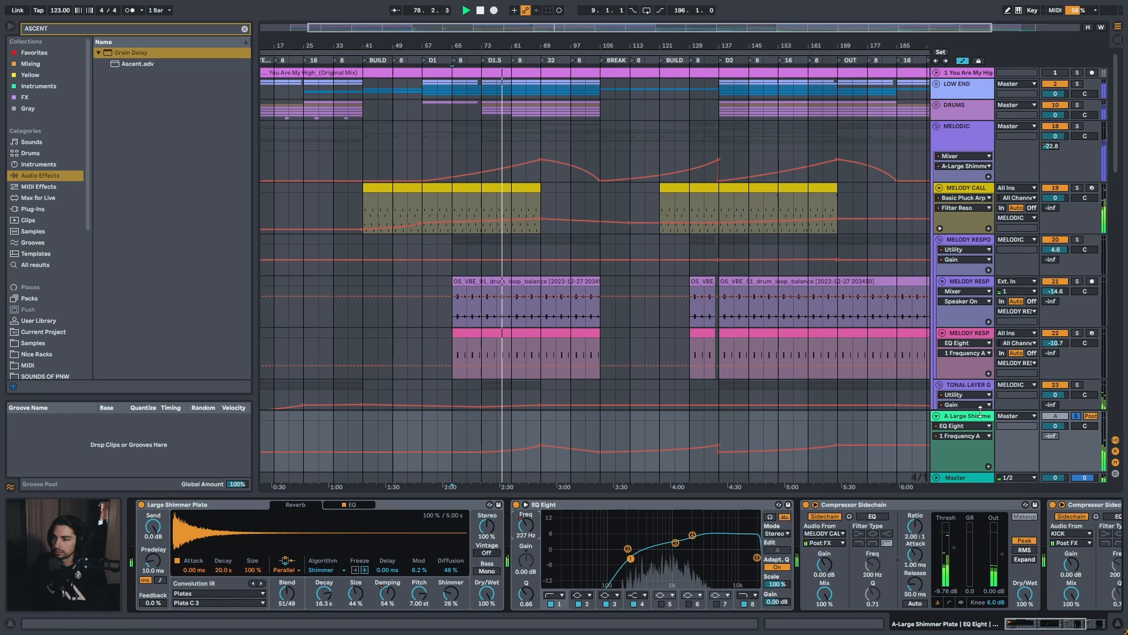
pyautogui.click(977, 132)
pyautogui.click(975, 432)
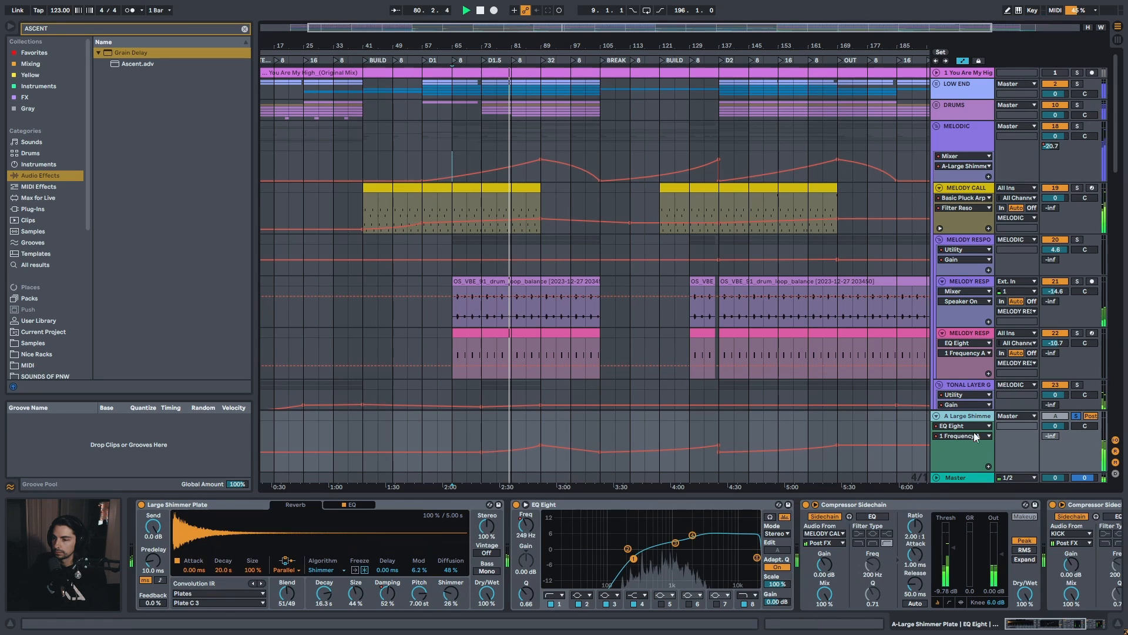
# Solo the MELODIC group, compare it with the Large Shimmer Plate return switched off and on, and replay it from bar 81
pyautogui.moveTo(1053, 627); pyautogui.dragTo(1086, 625)
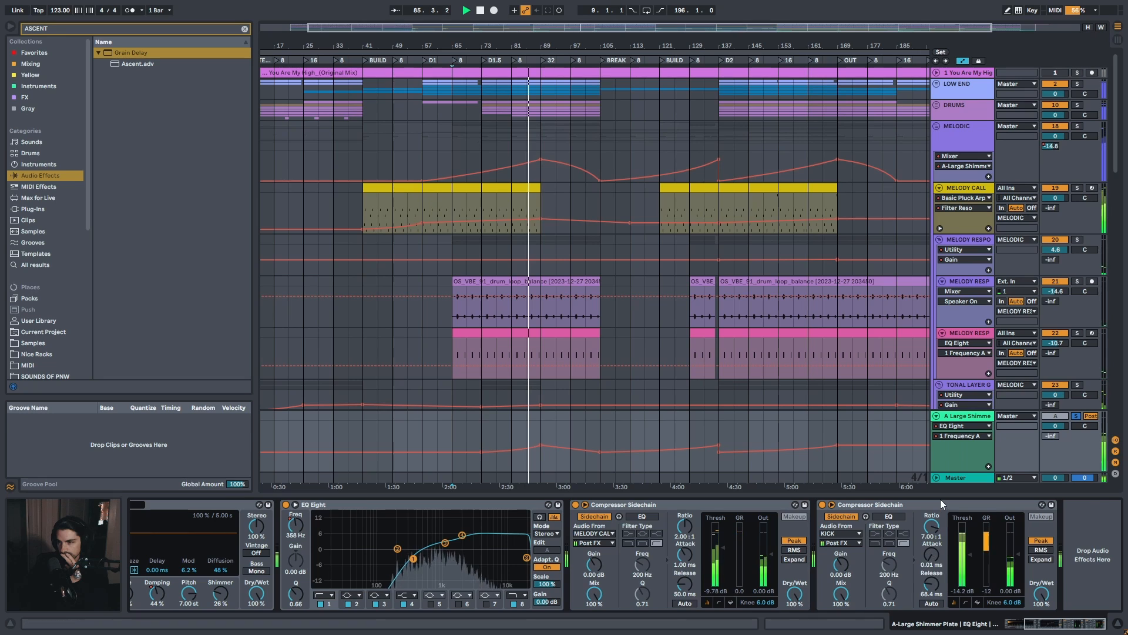
pyautogui.click(1078, 126)
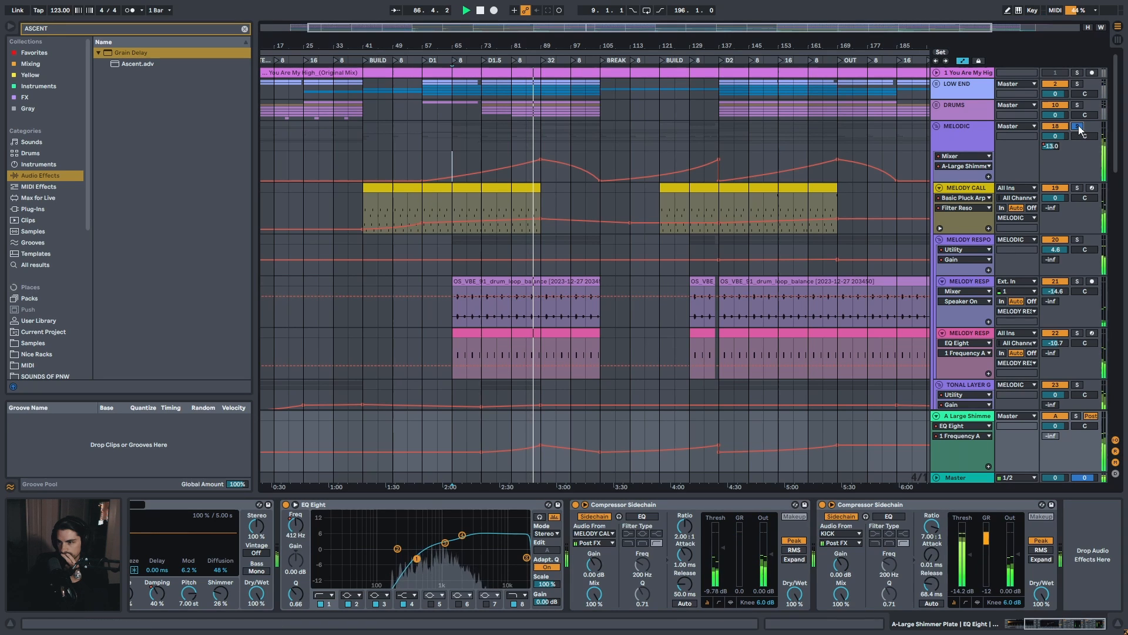
pyautogui.click(1050, 417)
pyautogui.click(1063, 416)
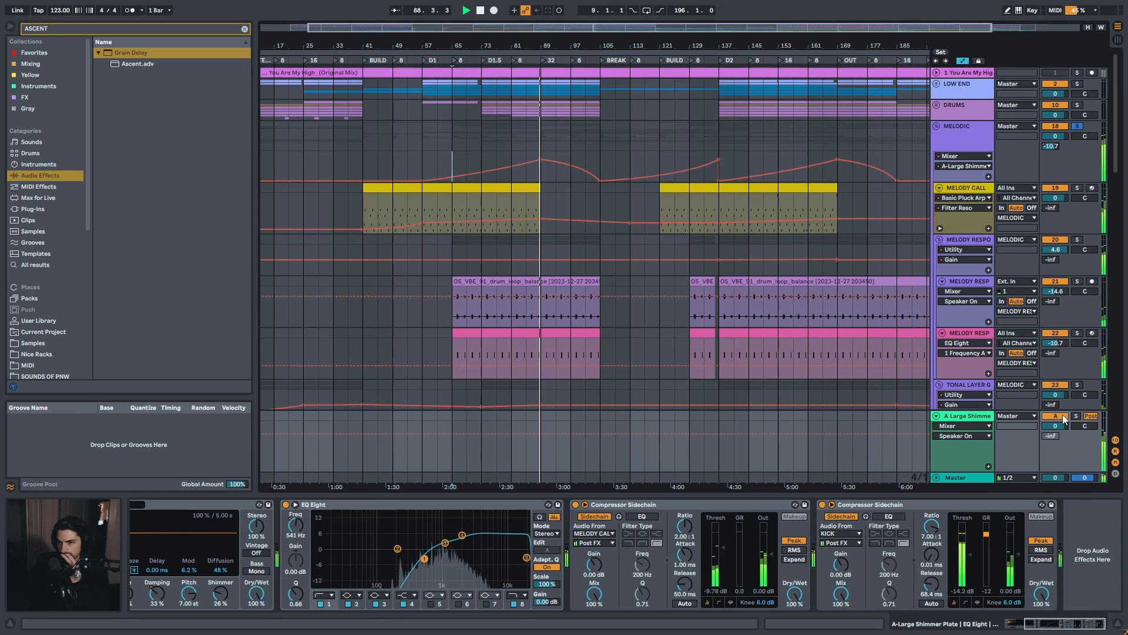
pyautogui.click(1064, 416)
pyautogui.click(1063, 416)
pyautogui.click(1063, 416)
pyautogui.click(1063, 416)
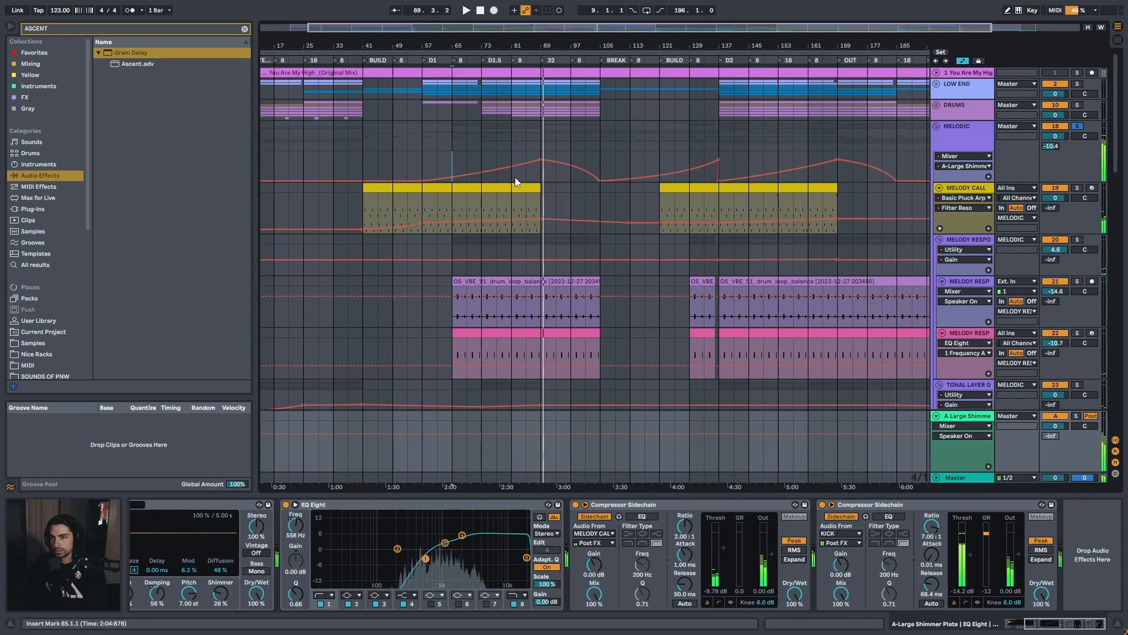
pyautogui.click(511, 175)
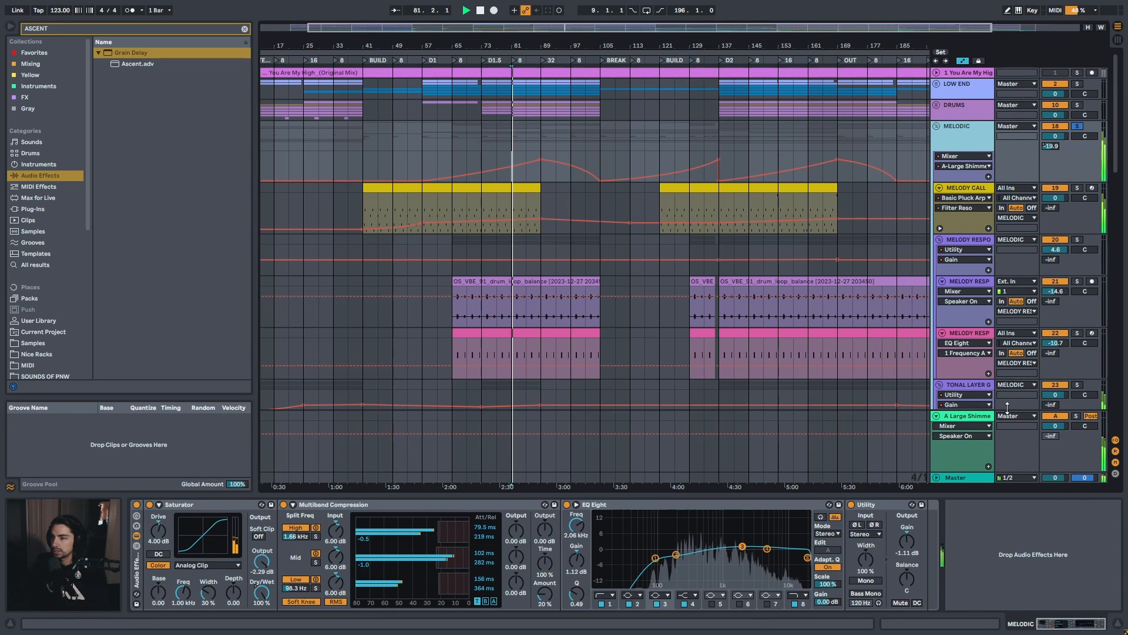
# Examine the return's two sidechain compressors, fed by MELODY CALL and KICK, and the MELODY CALL source track
pyautogui.click(964, 416)
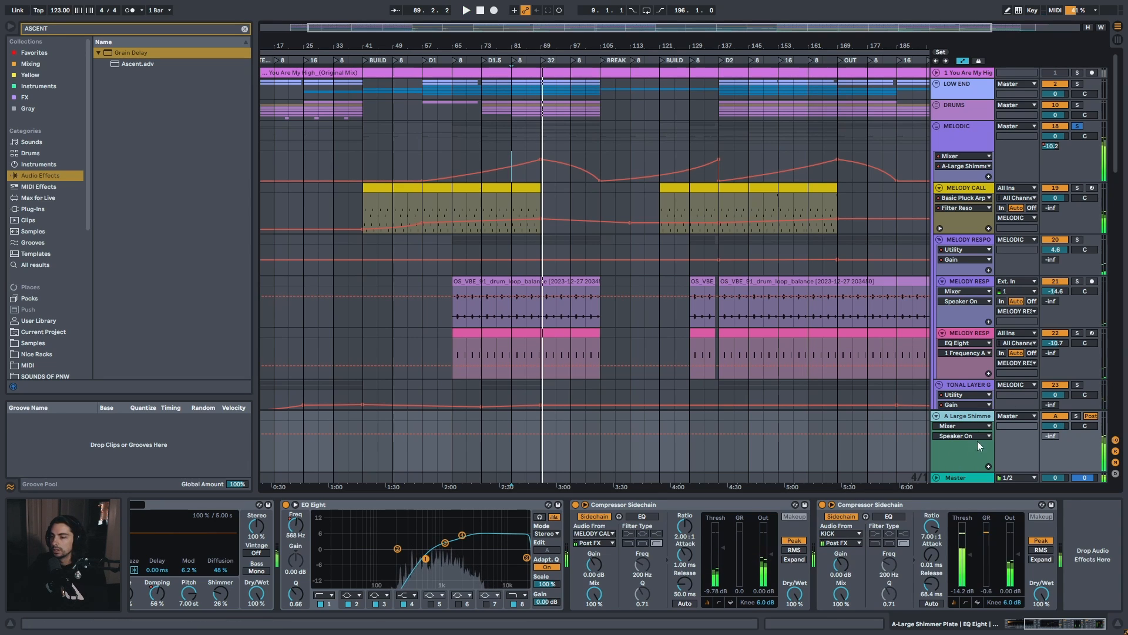
pyautogui.click(619, 506)
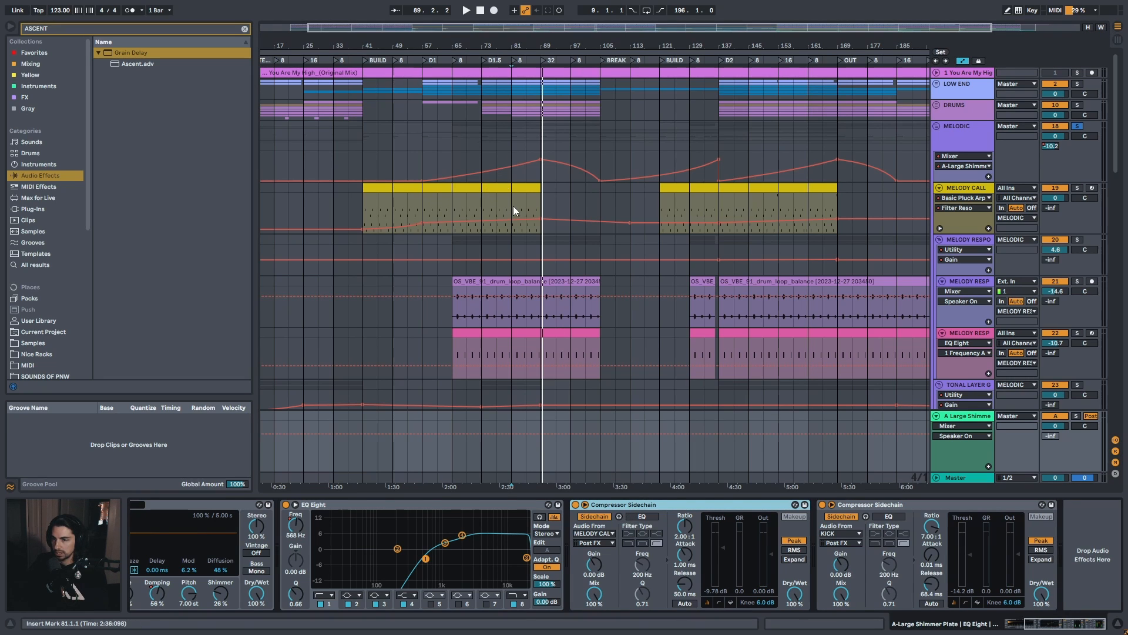
pyautogui.click(978, 191)
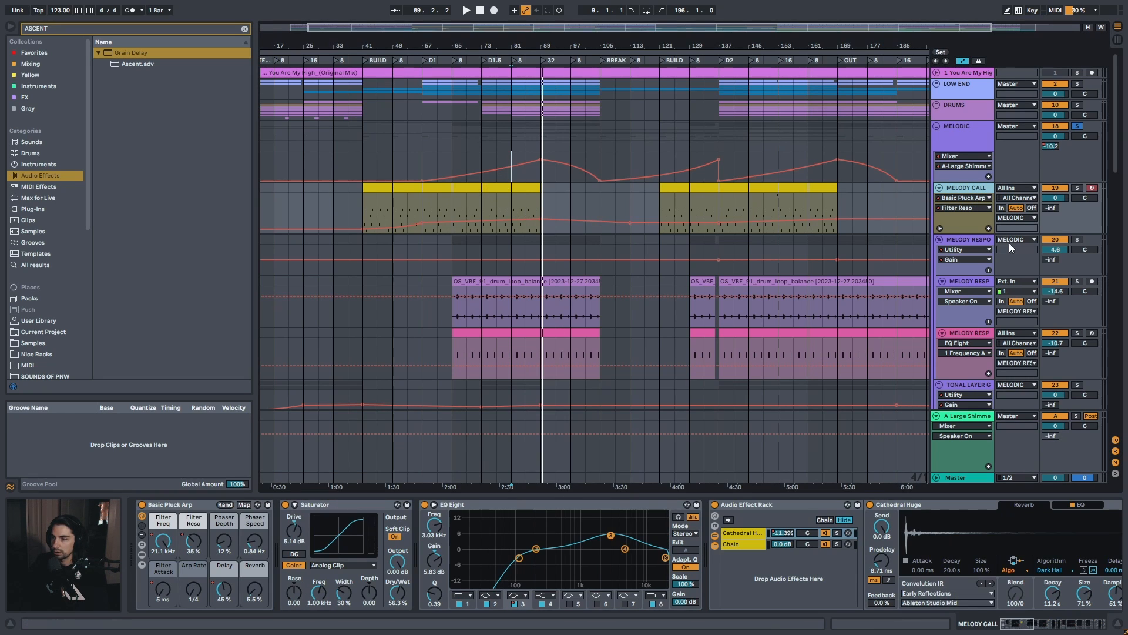
pyautogui.click(974, 417)
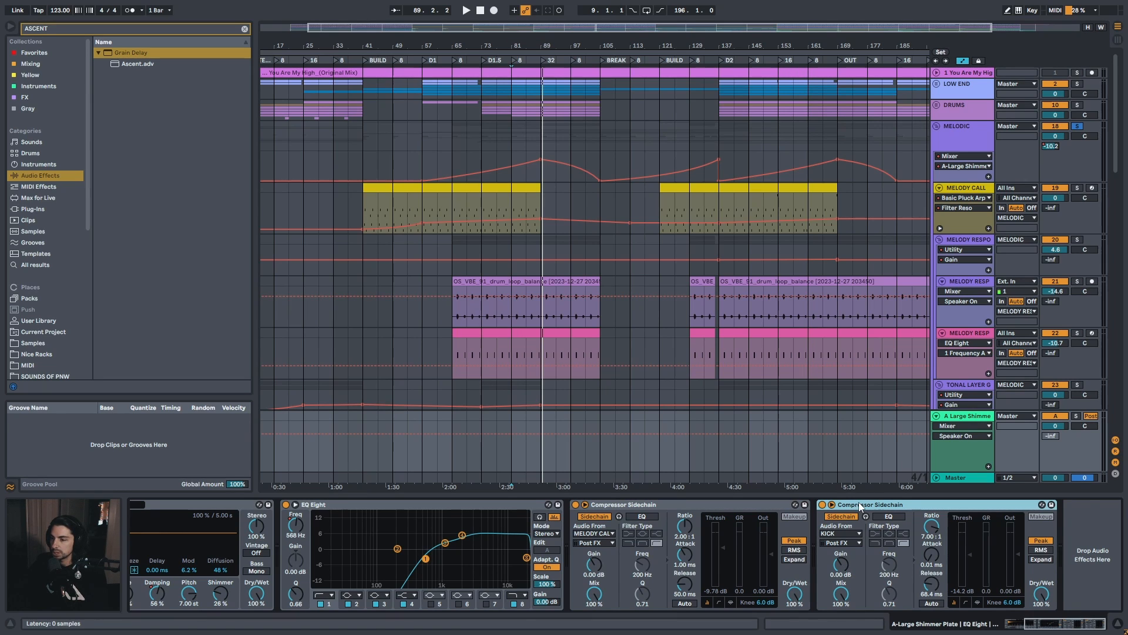
# Play the soloed Large Shimmer Plate return from bar 81, bypassing and re-enabling both sidechain compressors to compare
pyautogui.press('space')
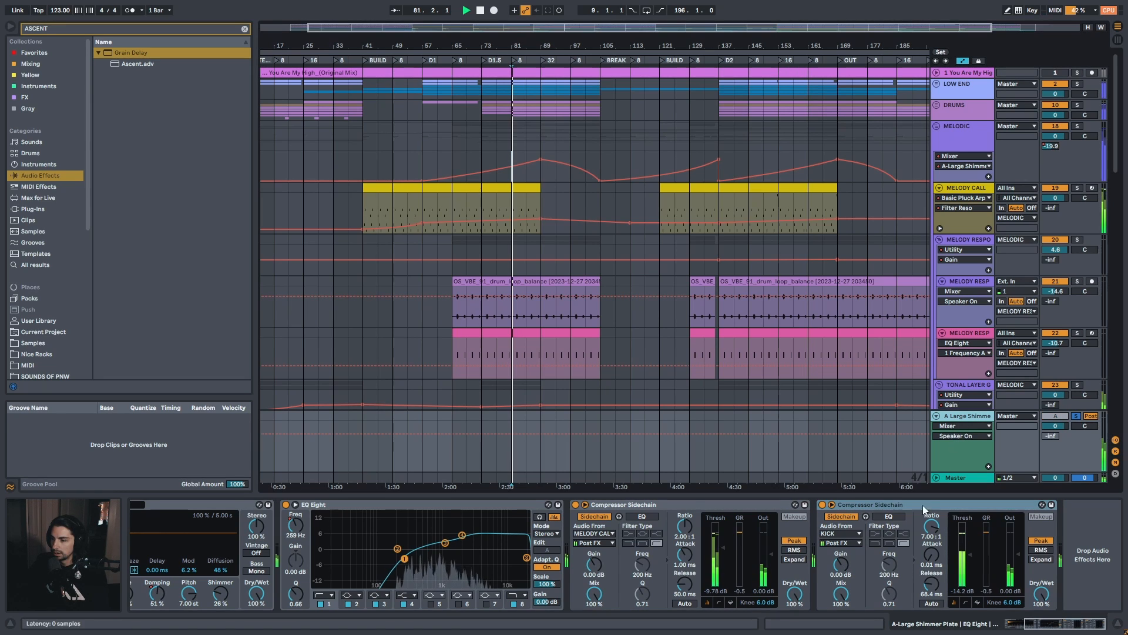
pyautogui.click(822, 504)
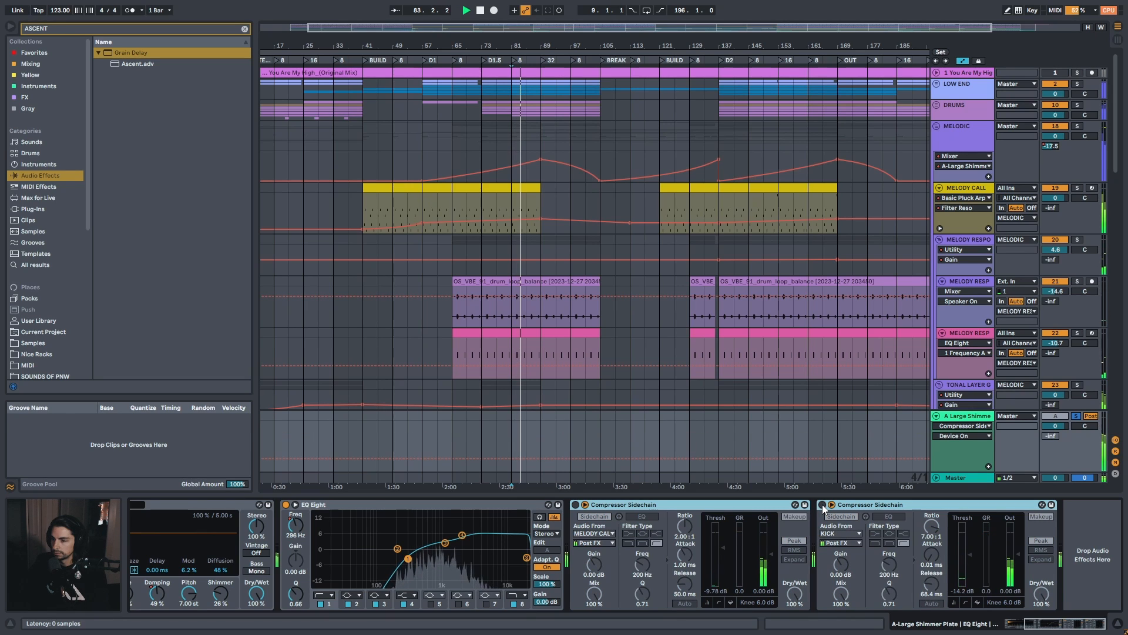
pyautogui.click(823, 504)
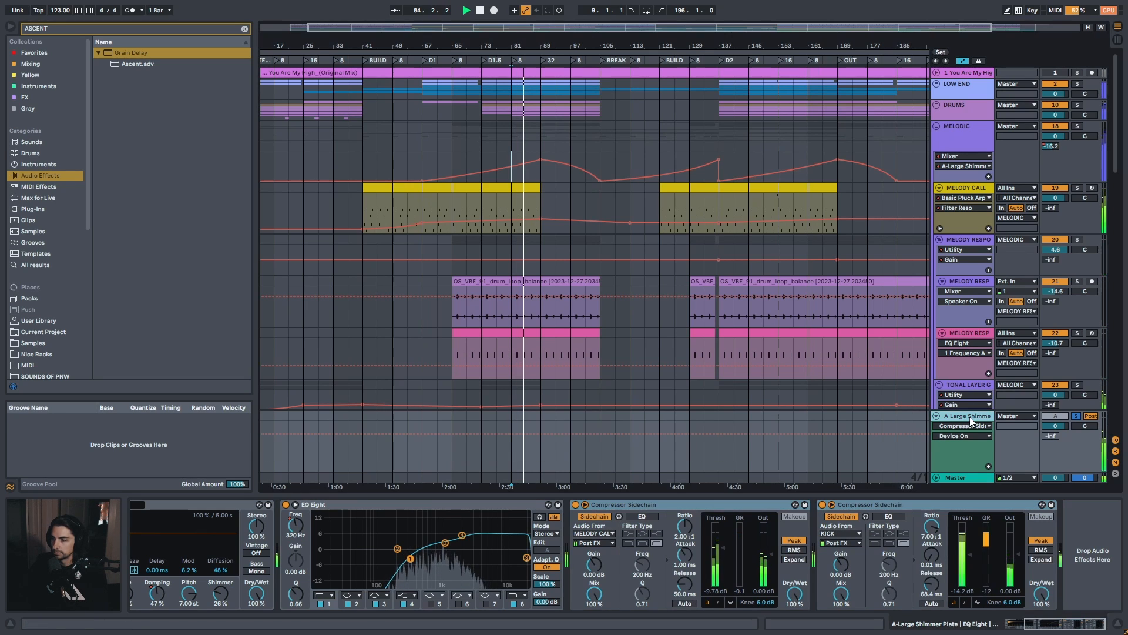
# Fold the Large Shimmer Plate return and the MELODIC group, clearing the solo and fitting the whole arrangement in view
pyautogui.click(938, 417)
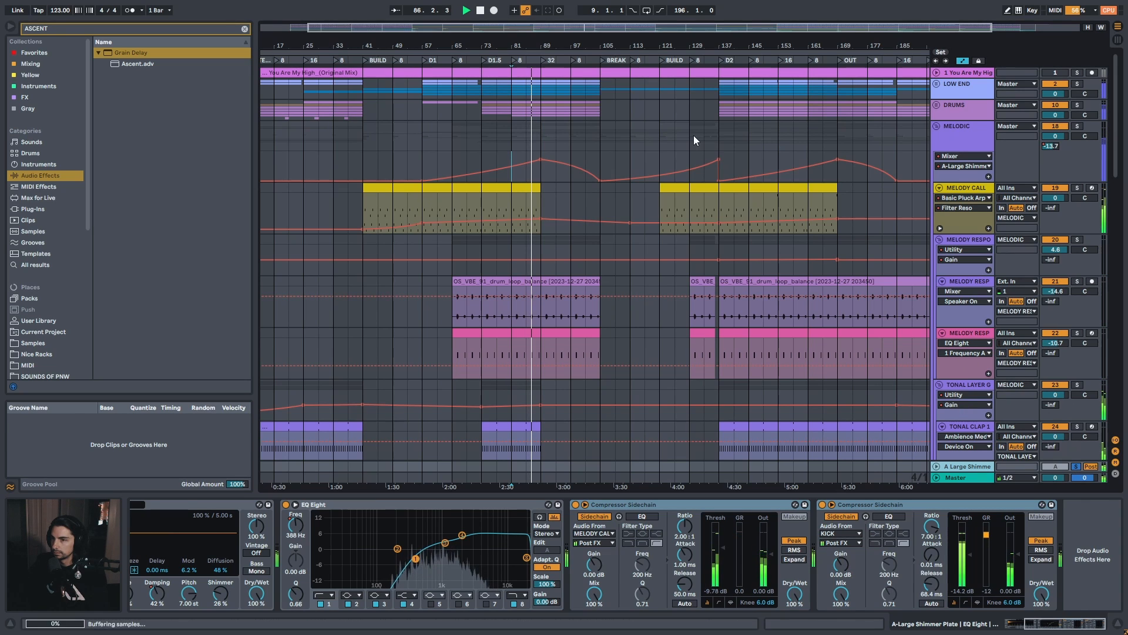
pyautogui.doubleClick(676, 47)
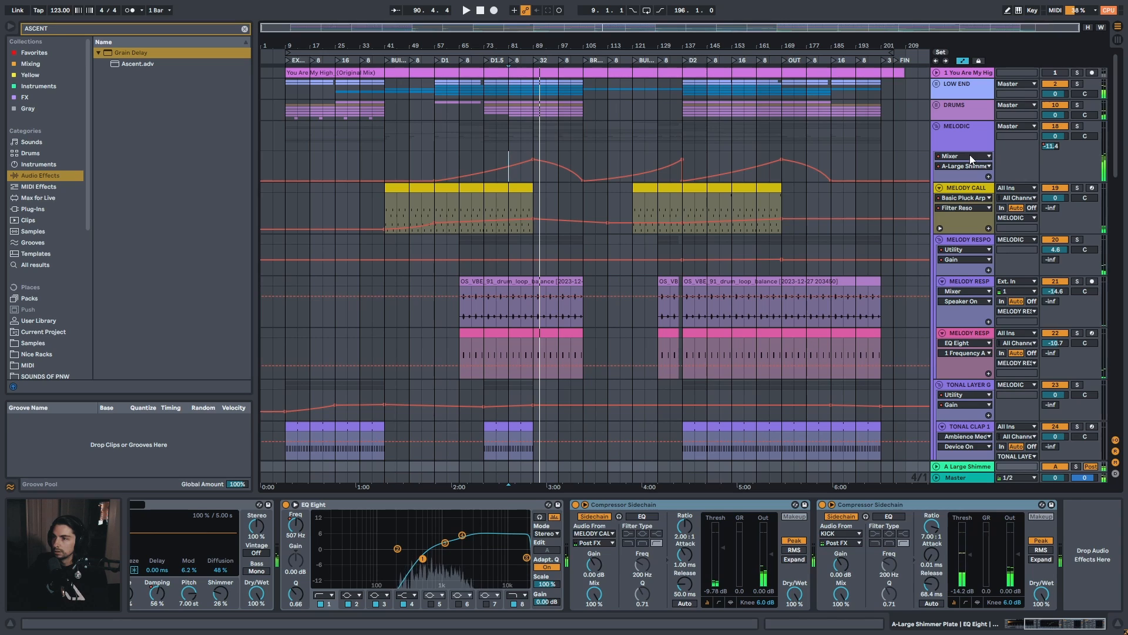
pyautogui.click(957, 138)
pyautogui.click(937, 126)
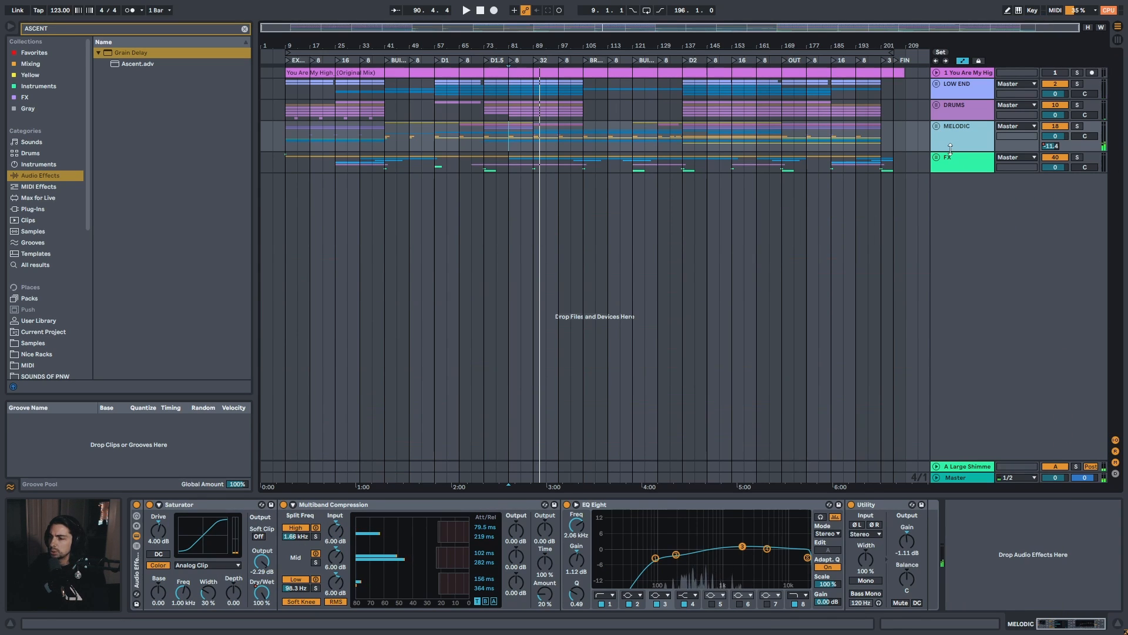
# Examine the Master track's effects chain and the LOW END group's Auto Filter alongside the arrangement overview
pyautogui.click(964, 478)
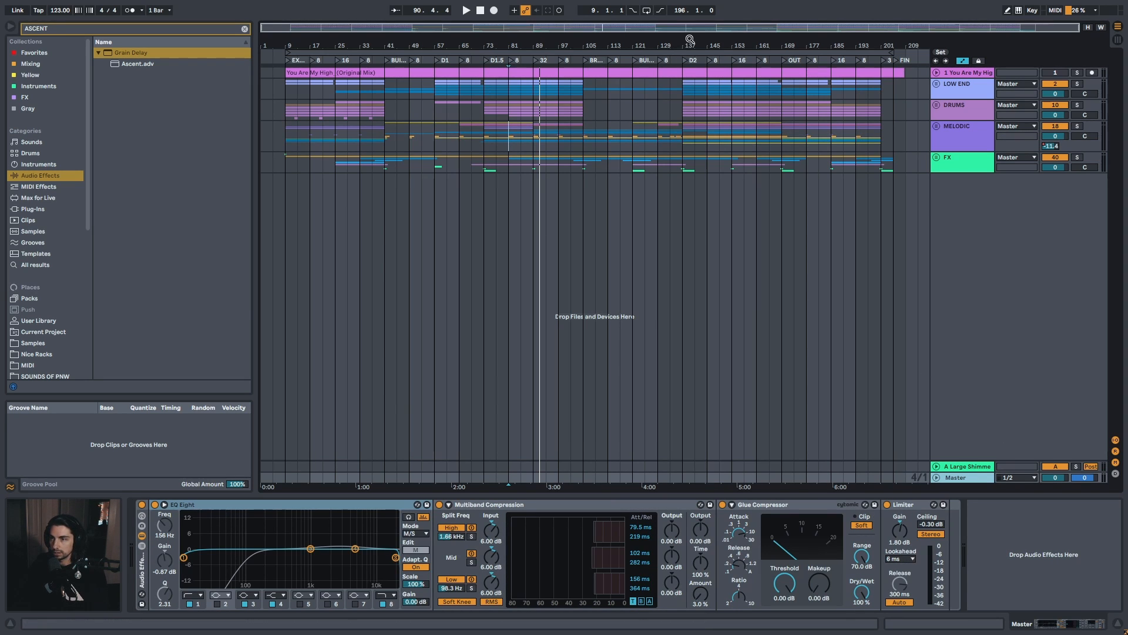
pyautogui.moveTo(692, 41); pyautogui.dragTo(698, 50)
pyautogui.click(952, 86)
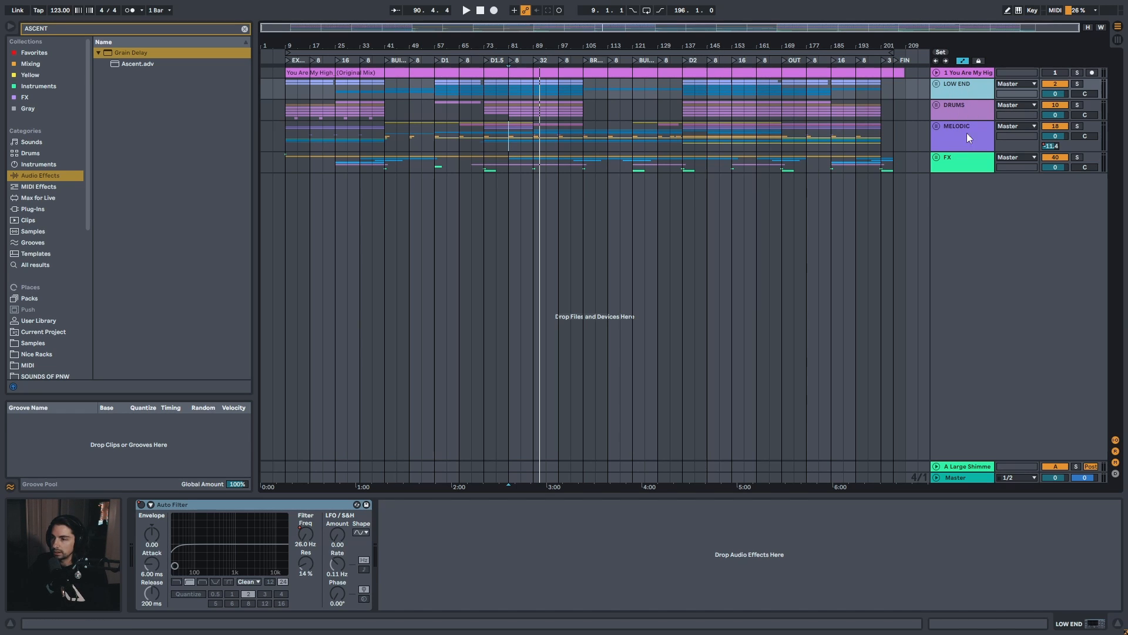
pyautogui.click(969, 482)
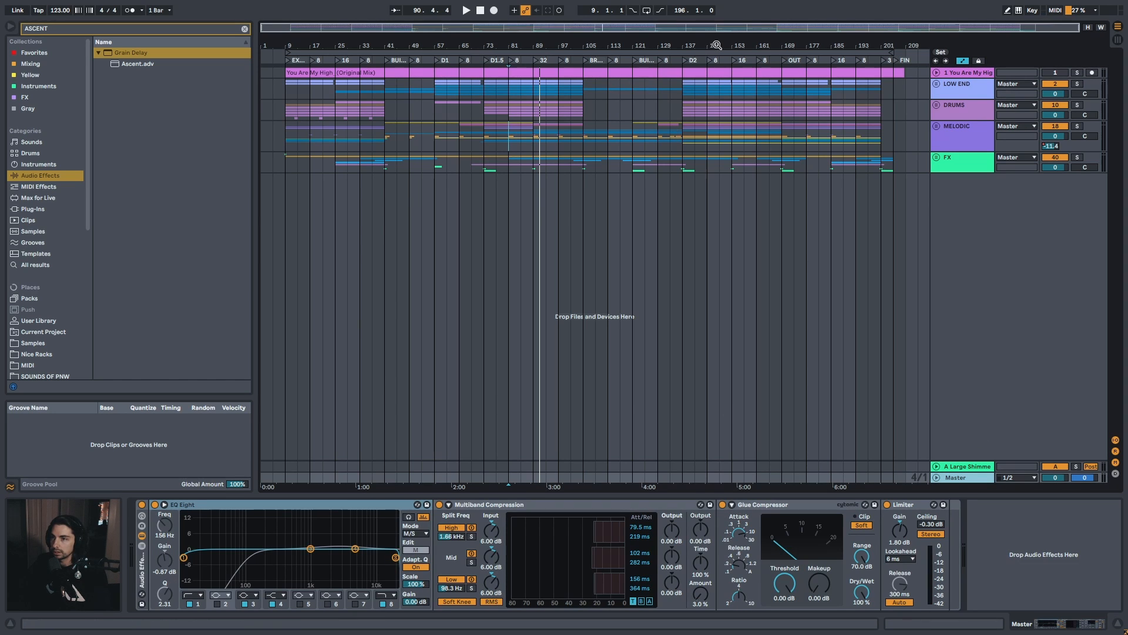
pyautogui.moveTo(717, 46)
pyautogui.mouseDown()
pyautogui.moveTo(694, 59)
pyautogui.moveTo(710, 46)
pyautogui.mouseUp()
pyautogui.moveTo(735, 43)
pyautogui.mouseDown()
pyautogui.moveTo(698, 66)
pyautogui.moveTo(733, 42)
pyautogui.mouseUp()
pyautogui.moveTo(711, 48); pyautogui.dragTo(707, 53)
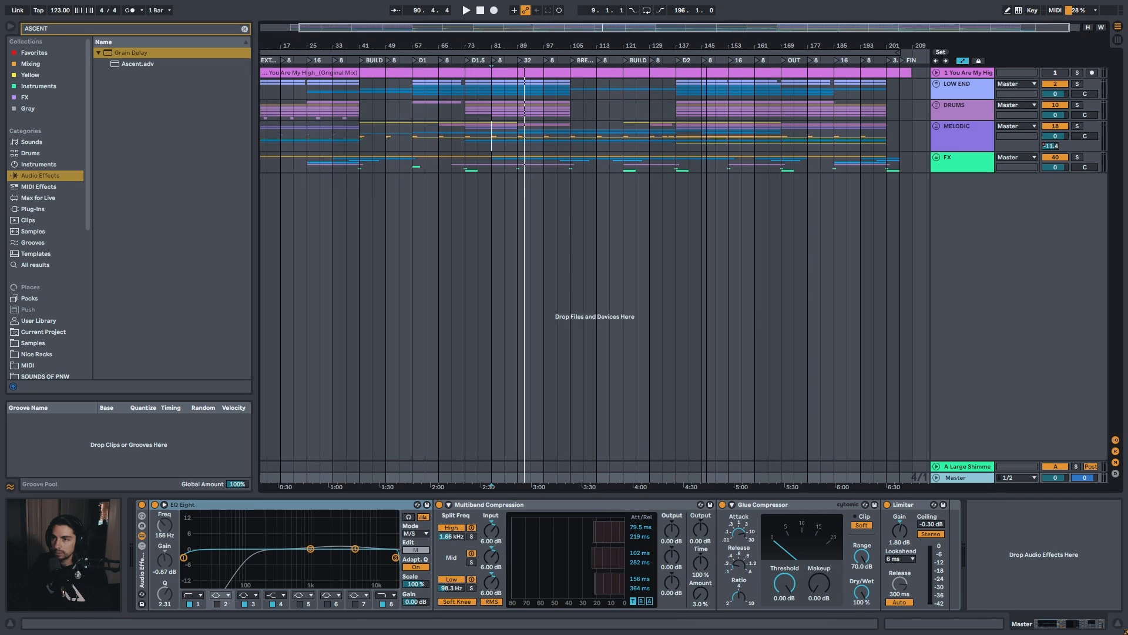
# Examine the Master chain device by device: EQ Eight, Multiband Compression, Glue Compressor and Limiter
pyautogui.click(359, 506)
pyautogui.click(534, 505)
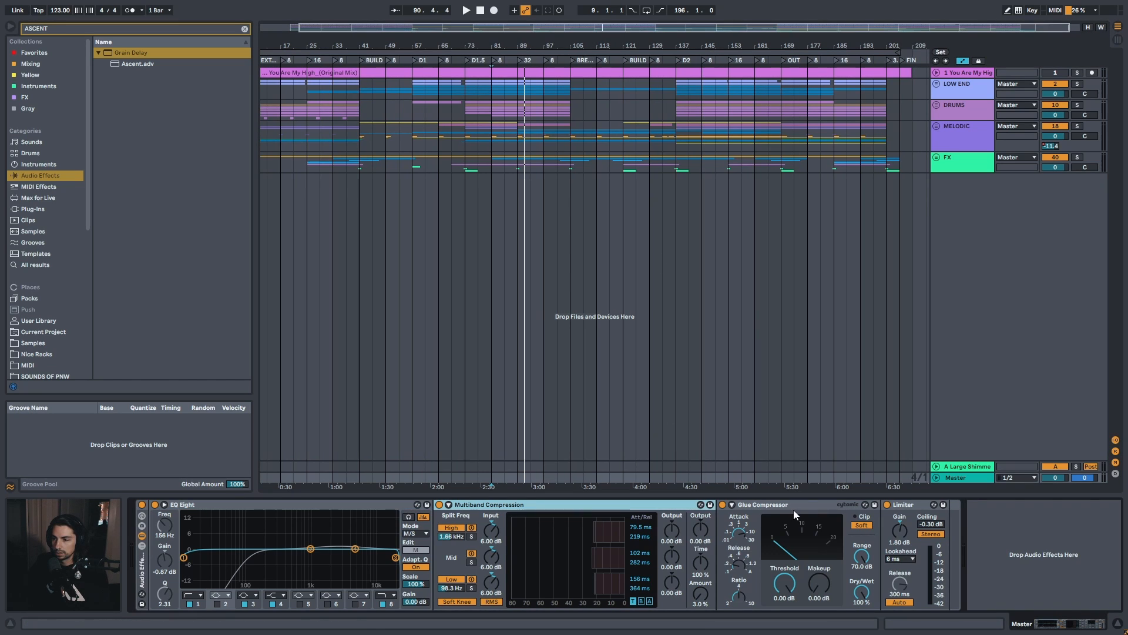
pyautogui.click(905, 505)
pyautogui.click(794, 505)
pyautogui.click(692, 507)
pyautogui.click(330, 509)
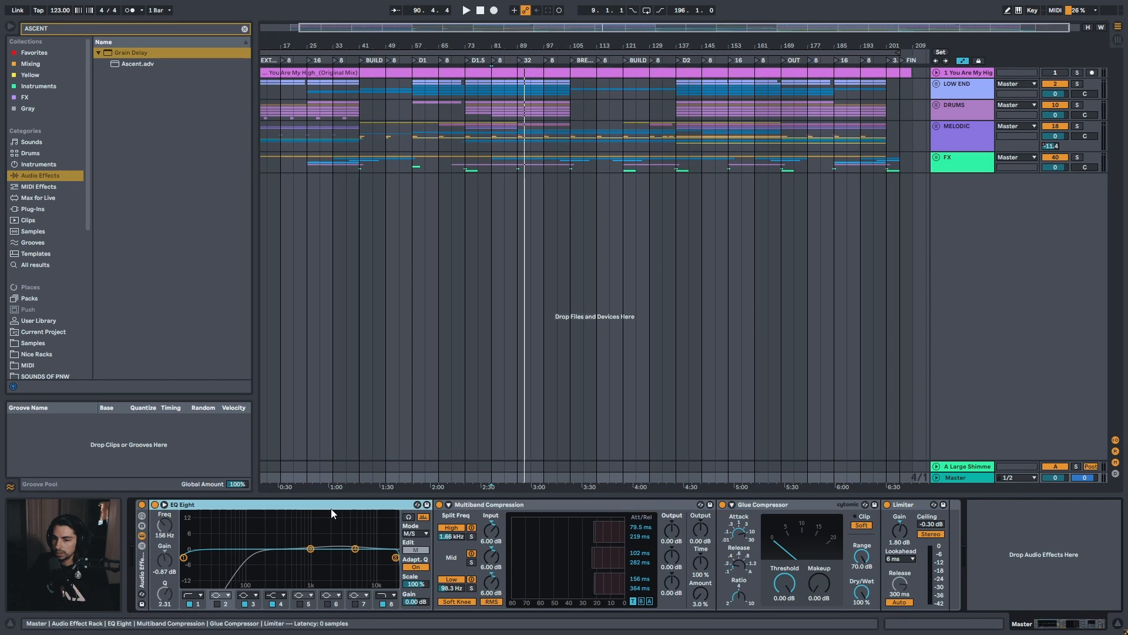
pyautogui.click(676, 504)
pyautogui.click(811, 504)
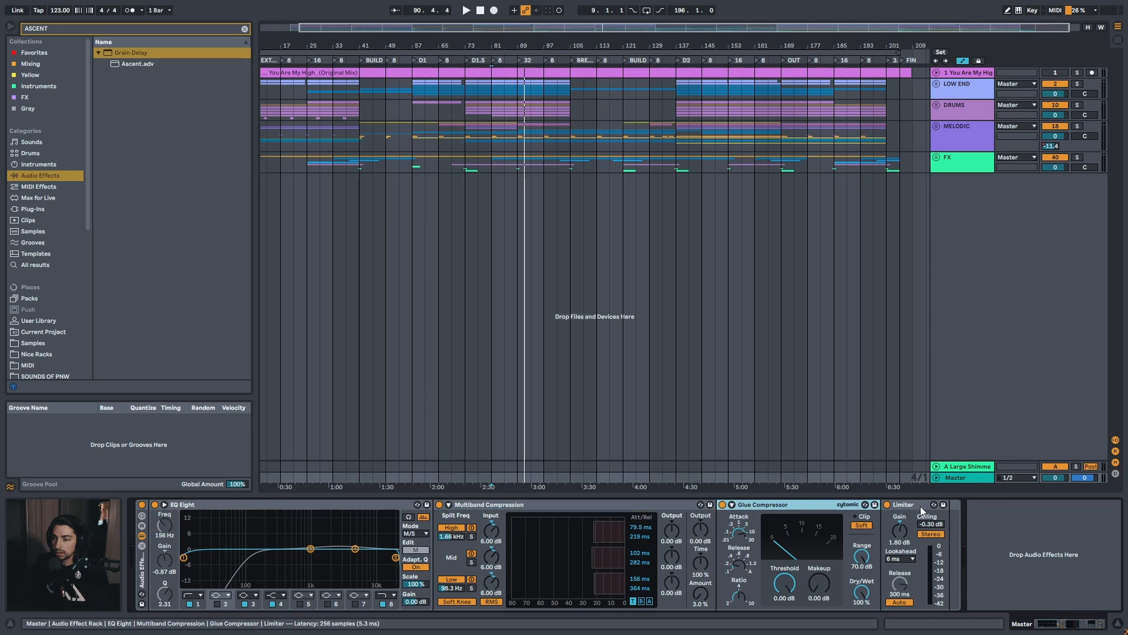
pyautogui.click(494, 508)
pyautogui.click(330, 513)
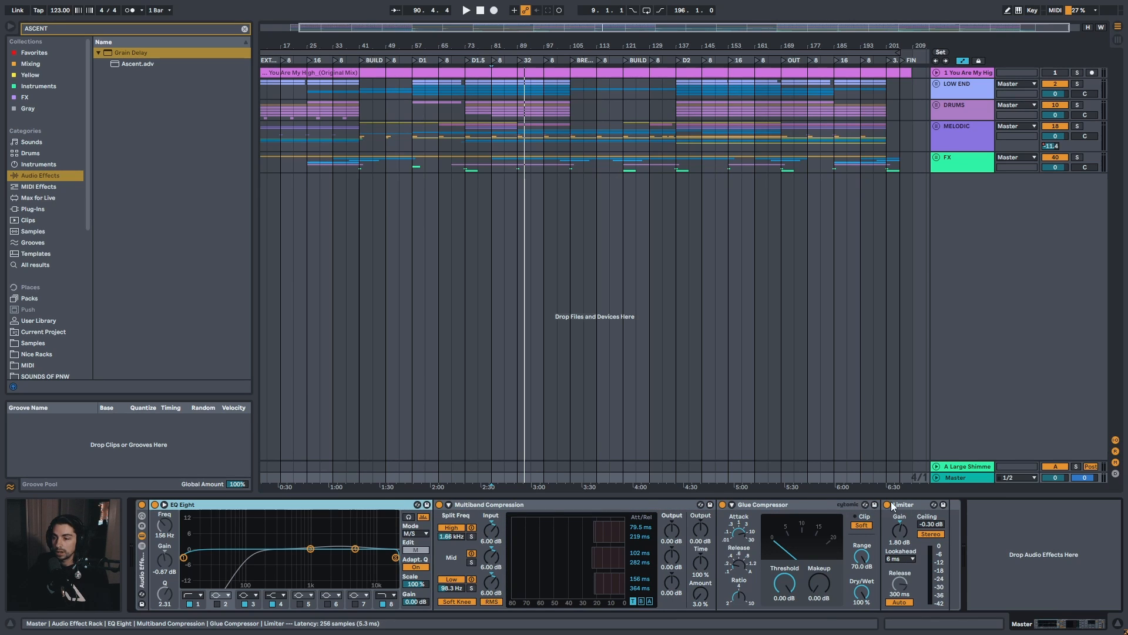
pyautogui.click(483, 509)
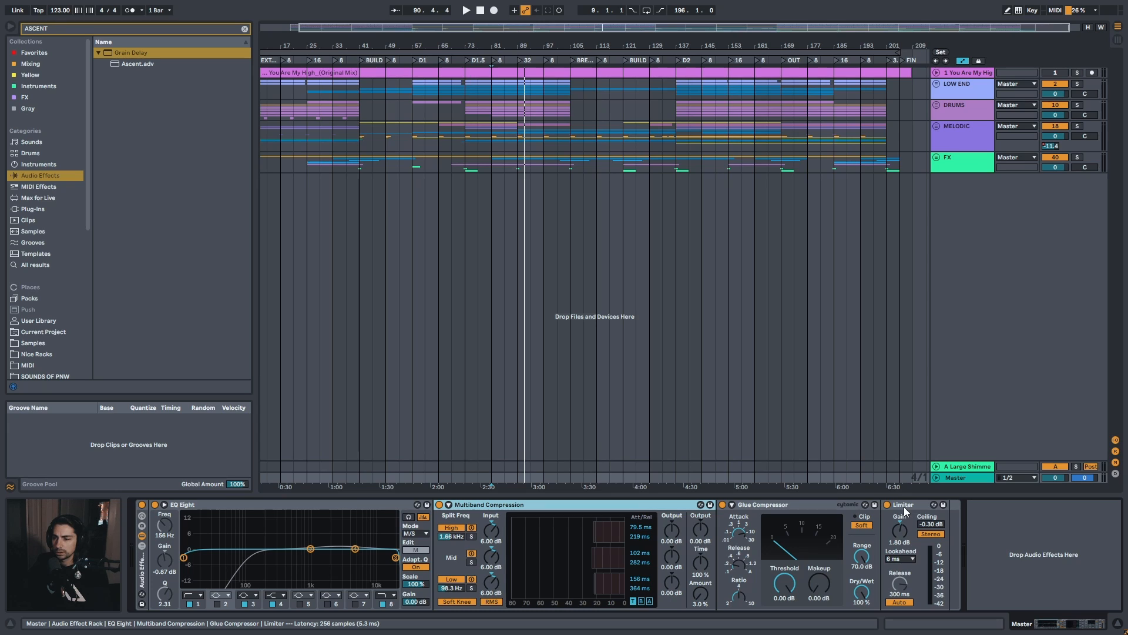
# Switch the Master's M/S EQ Eight to editing the side (S) curve, with the whole arrangement in view
pyautogui.click(238, 509)
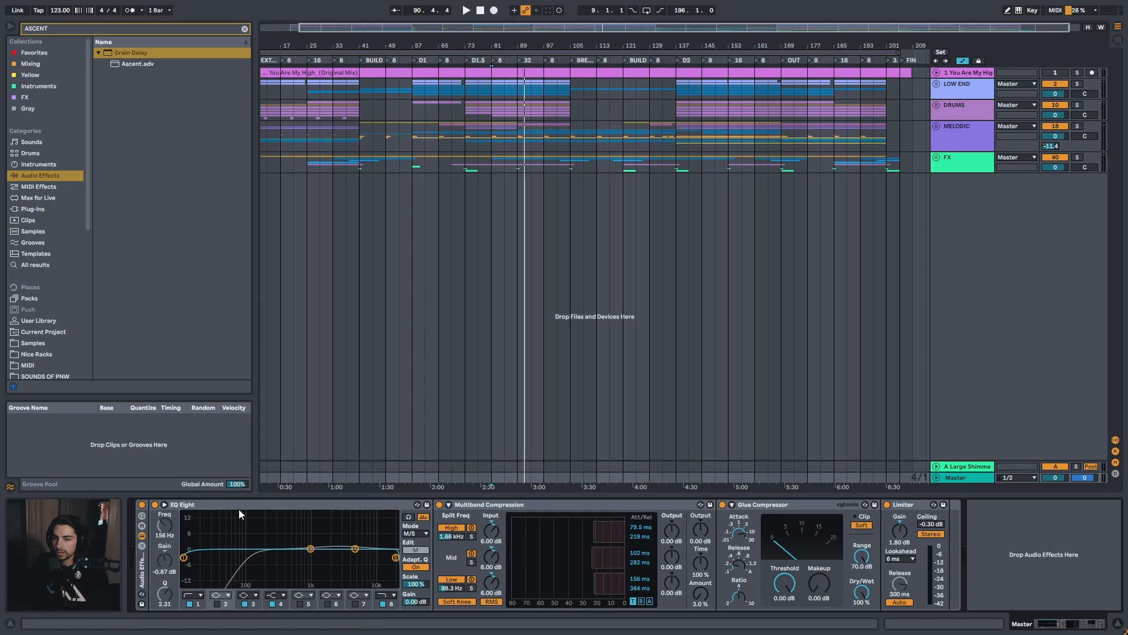
pyautogui.click(416, 551)
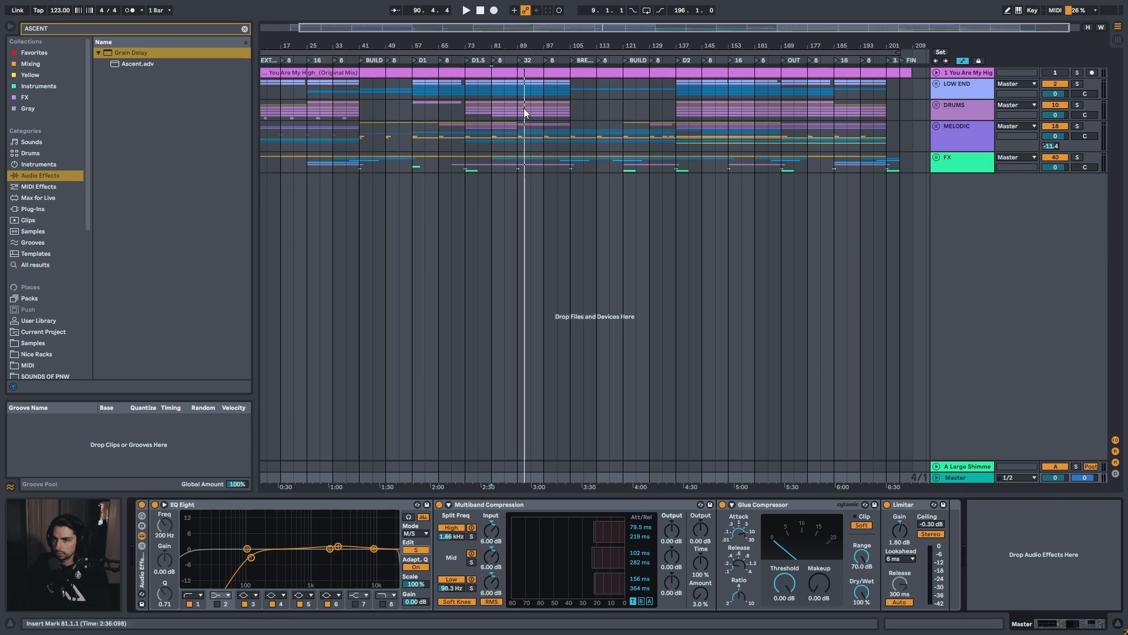
pyautogui.moveTo(524, 44); pyautogui.dragTo(524, 31)
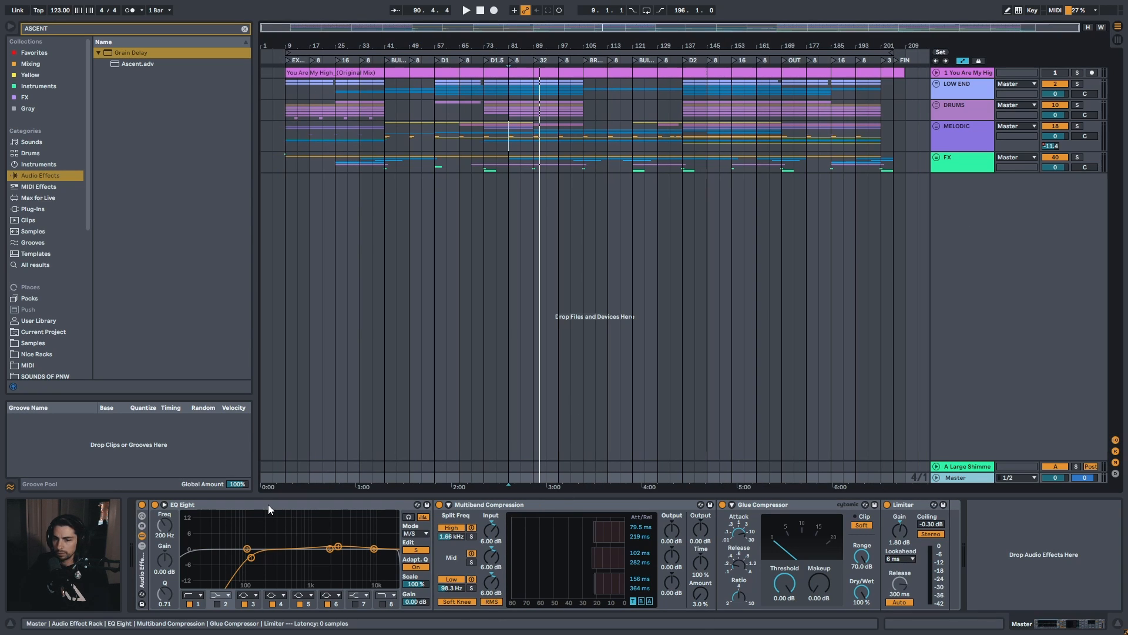
# Bypass the Multiband Compression, Glue Compressor and Limiter together on the Master track
pyautogui.click(242, 506)
pyautogui.click(908, 506)
pyautogui.keyDown('shift'); pyautogui.click(483, 507); pyautogui.keyUp('shift')
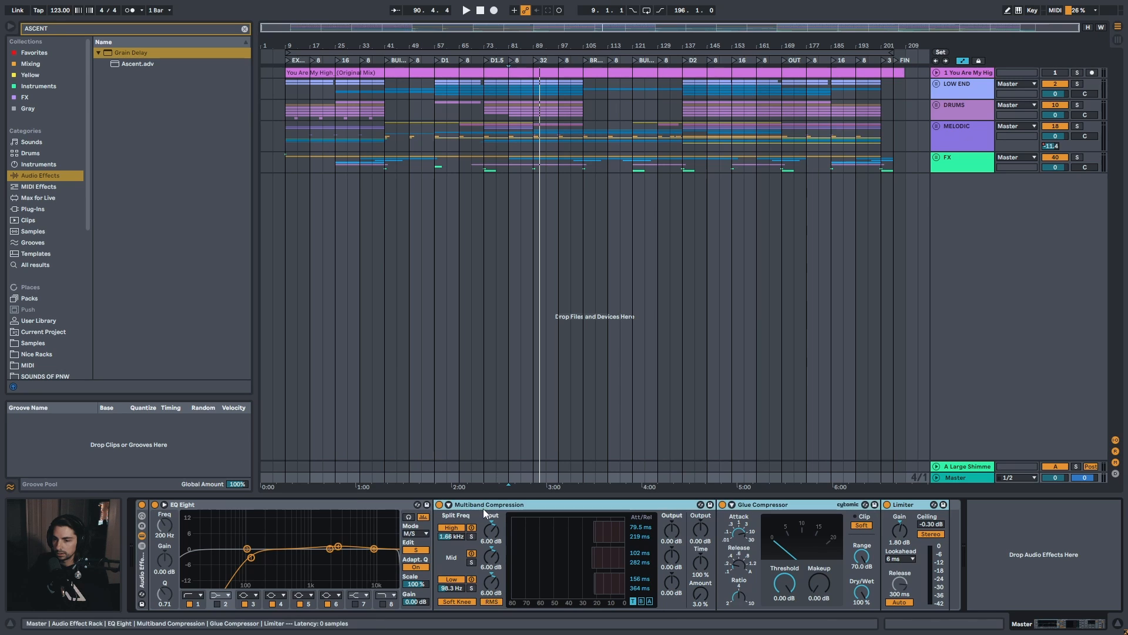
pyautogui.click(439, 504)
# Play the arrangement from bar 81 and jump to the D2 section at bar 137 to hear the Master EQ alone
pyautogui.click(510, 466)
pyautogui.press('space')
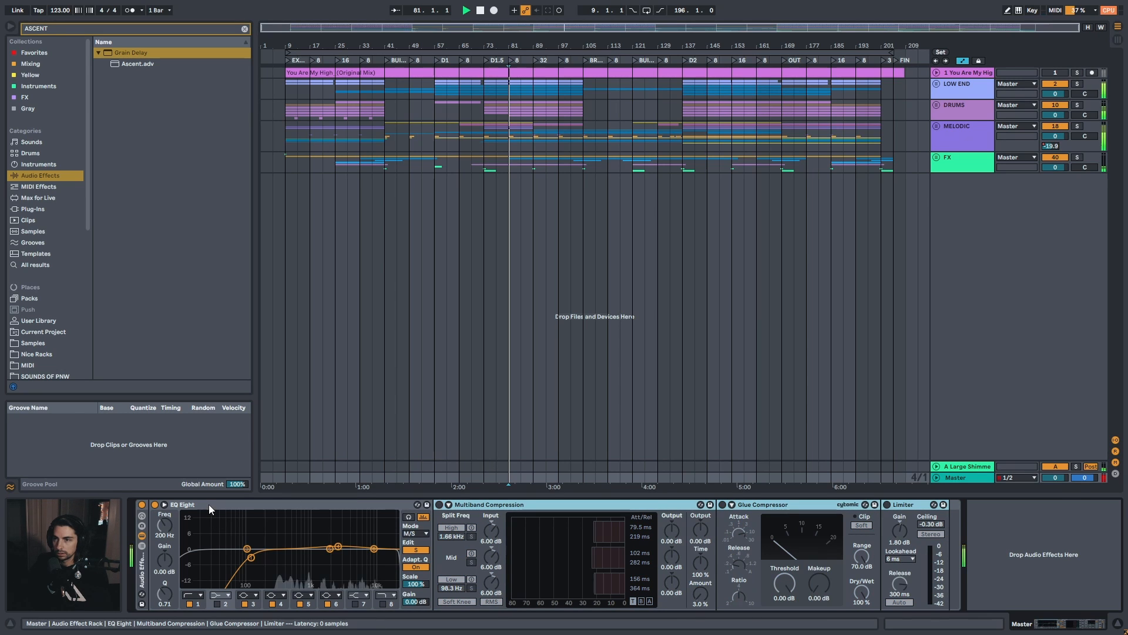
pyautogui.click(687, 59)
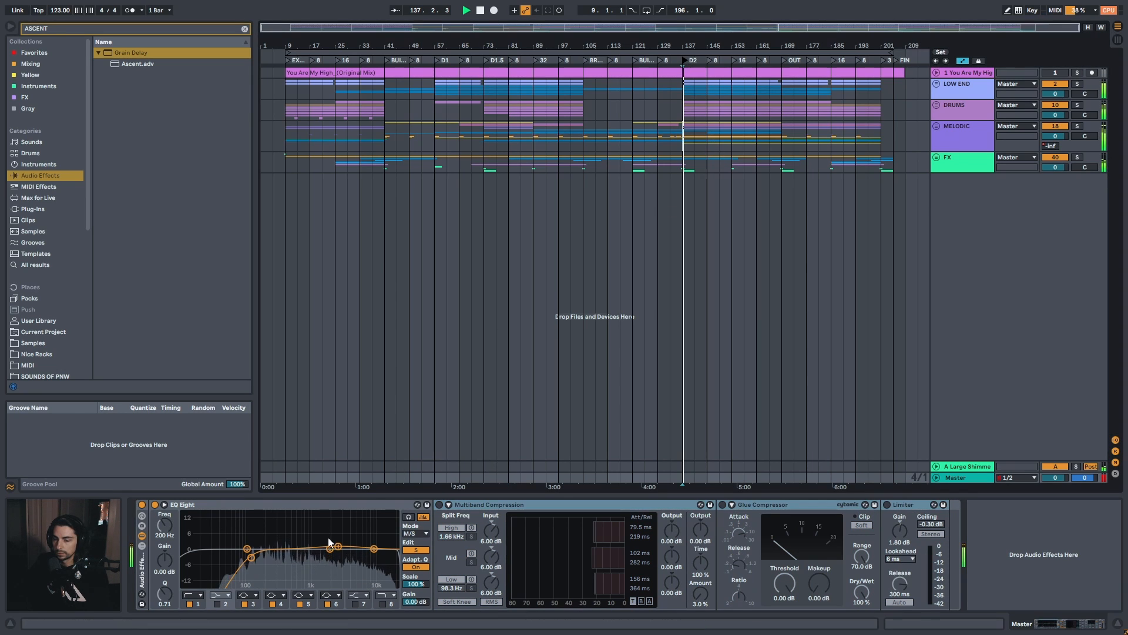
# Compare the Master with and without its EQ Eight by bypassing and re-enabling it during playback
pyautogui.click(256, 506)
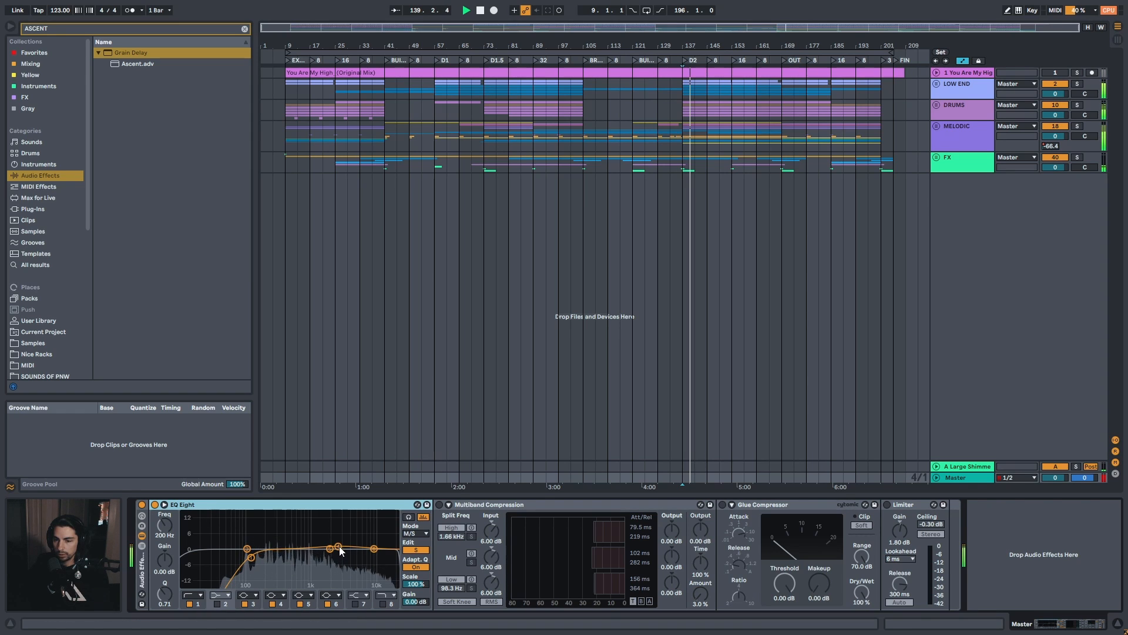
pyautogui.click(156, 505)
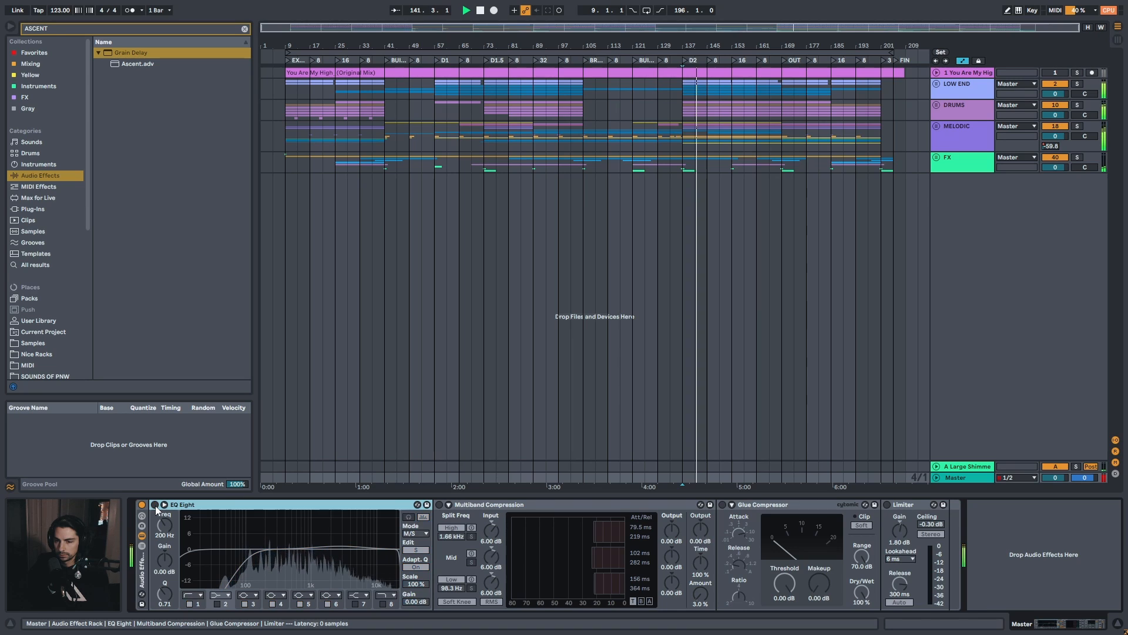
pyautogui.click(155, 505)
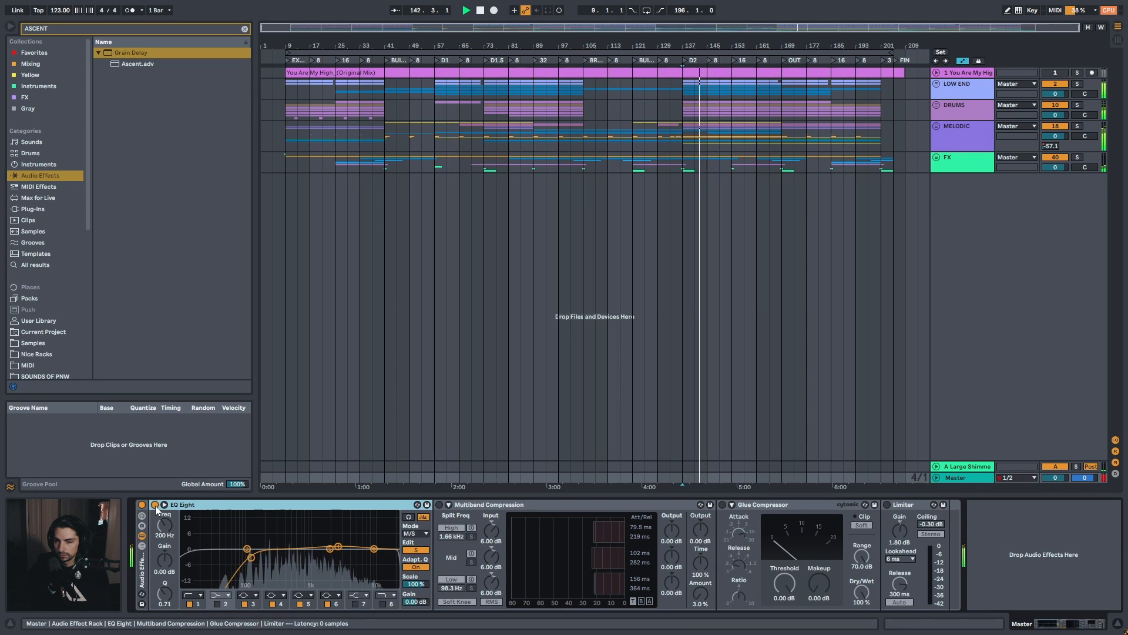
# Re-enable the Master's Multiband Compression and loop the 16 bars of the D2 section starting at bar 137
pyautogui.click(491, 509)
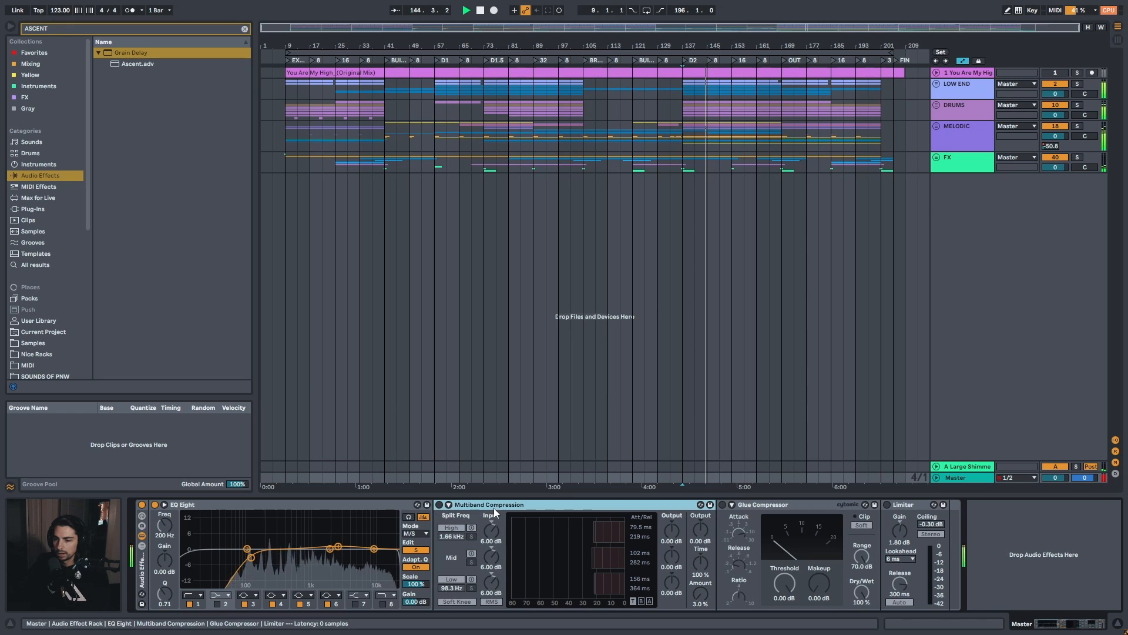
pyautogui.click(441, 507)
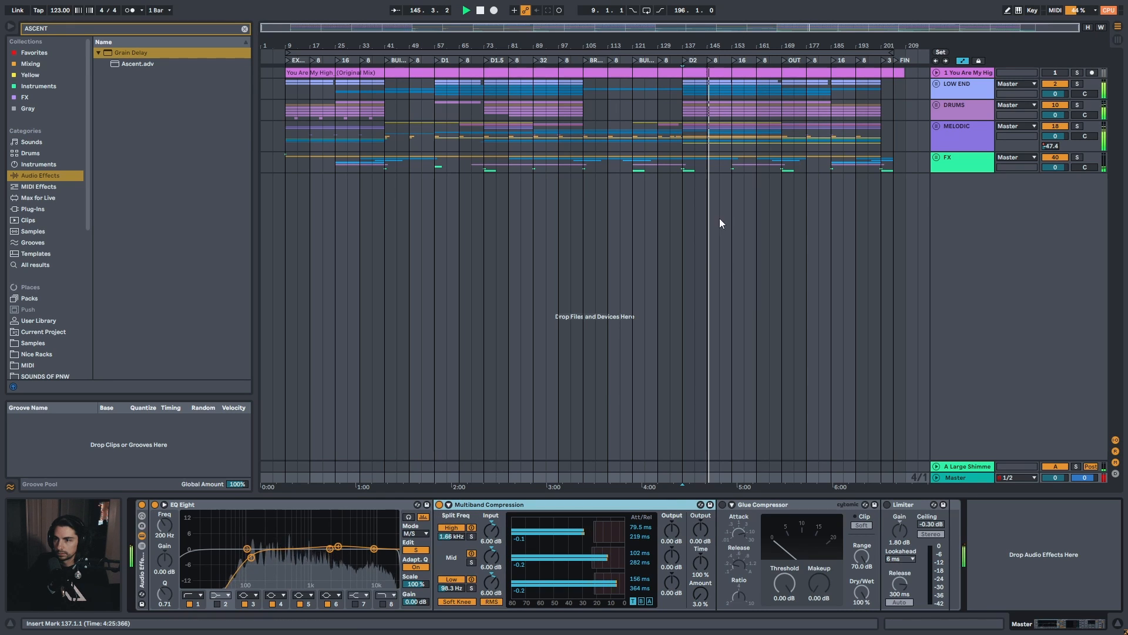
pyautogui.moveTo(683, 165); pyautogui.dragTo(731, 182)
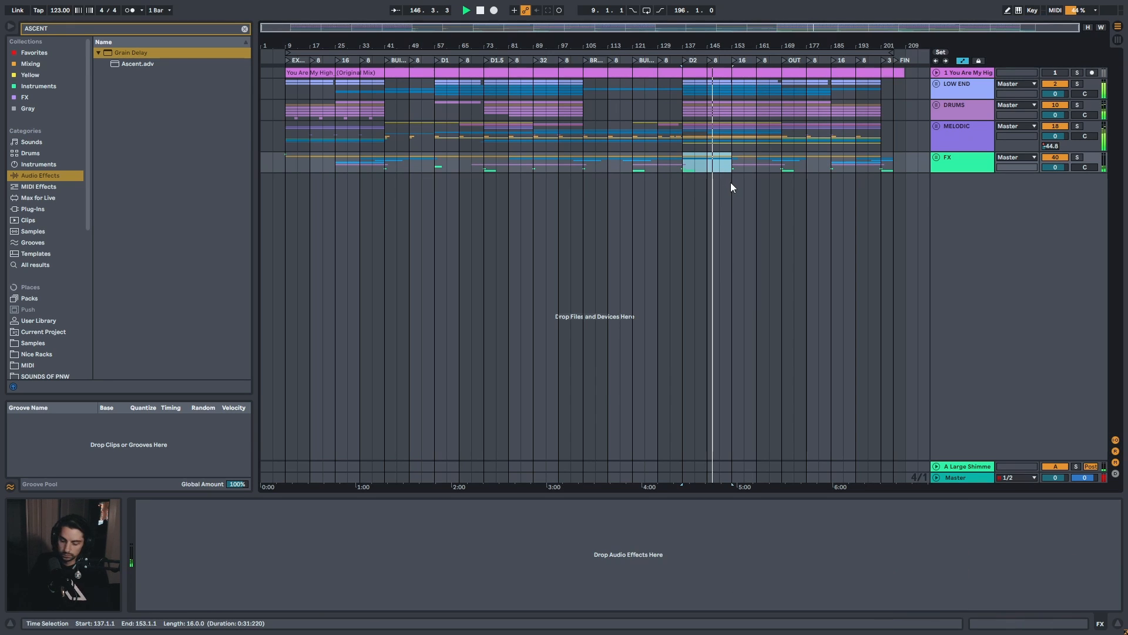
pyautogui.hotkey('ctrl', 'l')
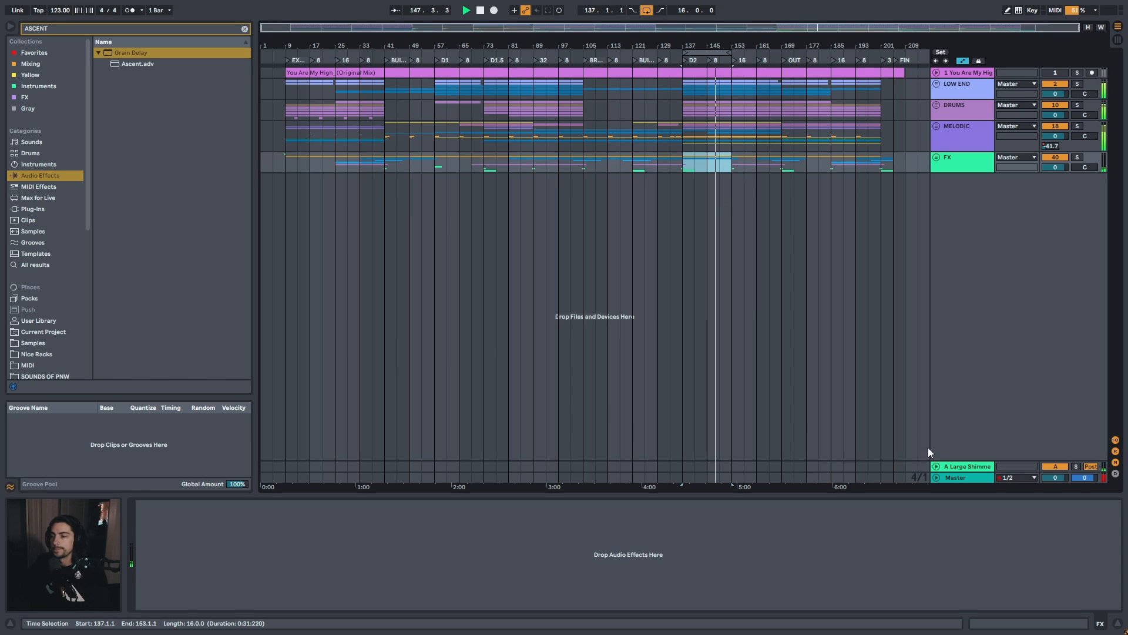
pyautogui.click(957, 478)
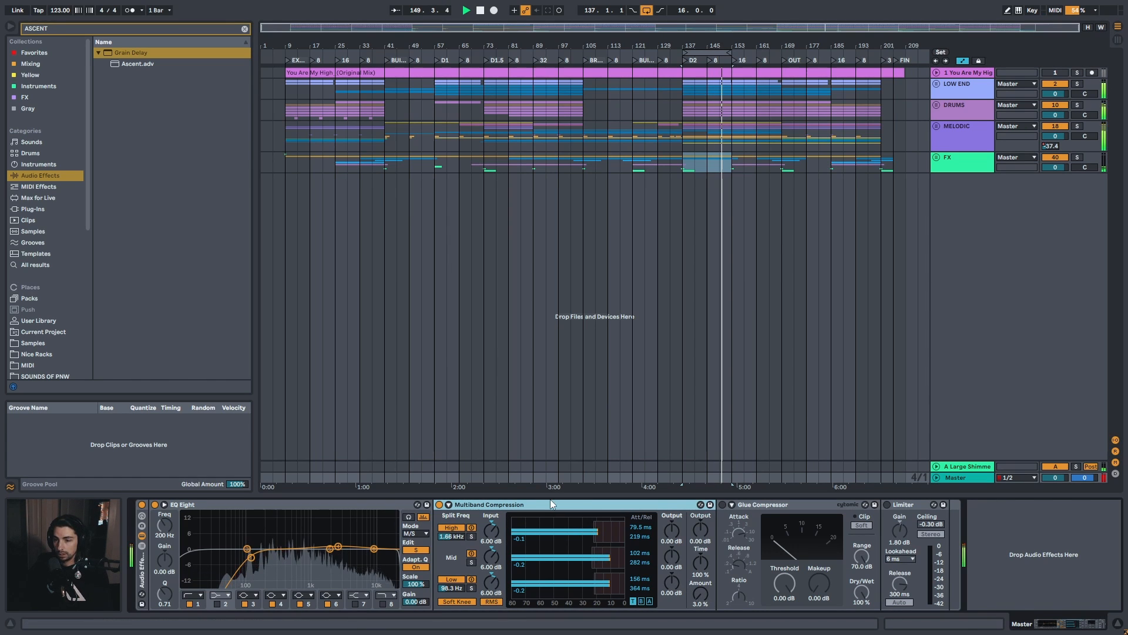
# Compare the looped section with the Master's Multiband Compression bypassed and active, leaving it switched on
pyautogui.click(439, 505)
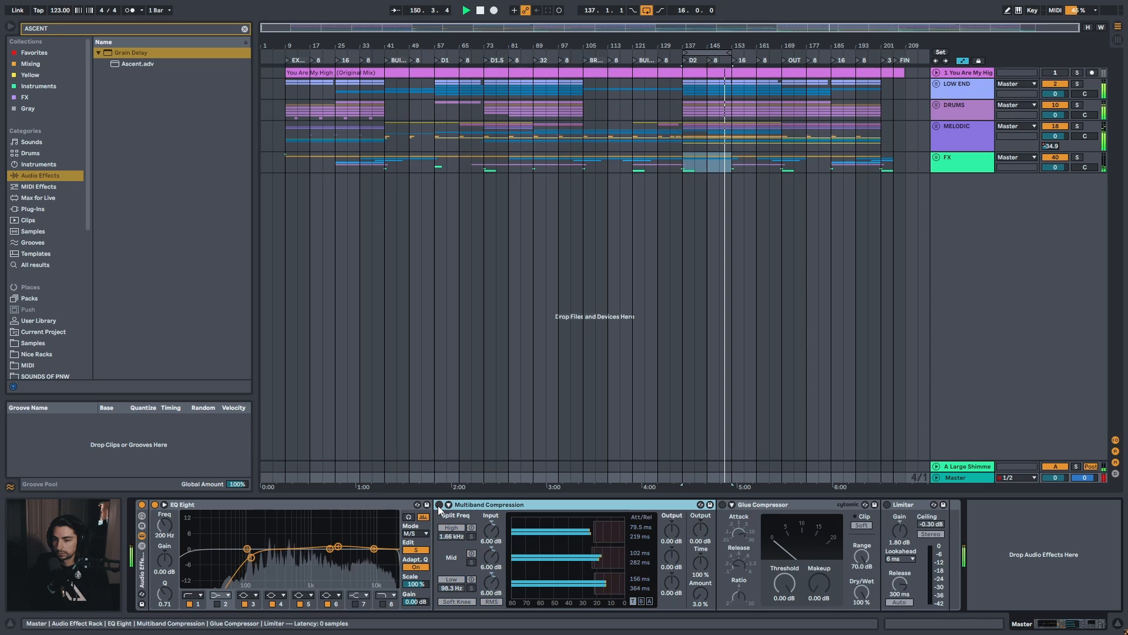
pyautogui.click(439, 504)
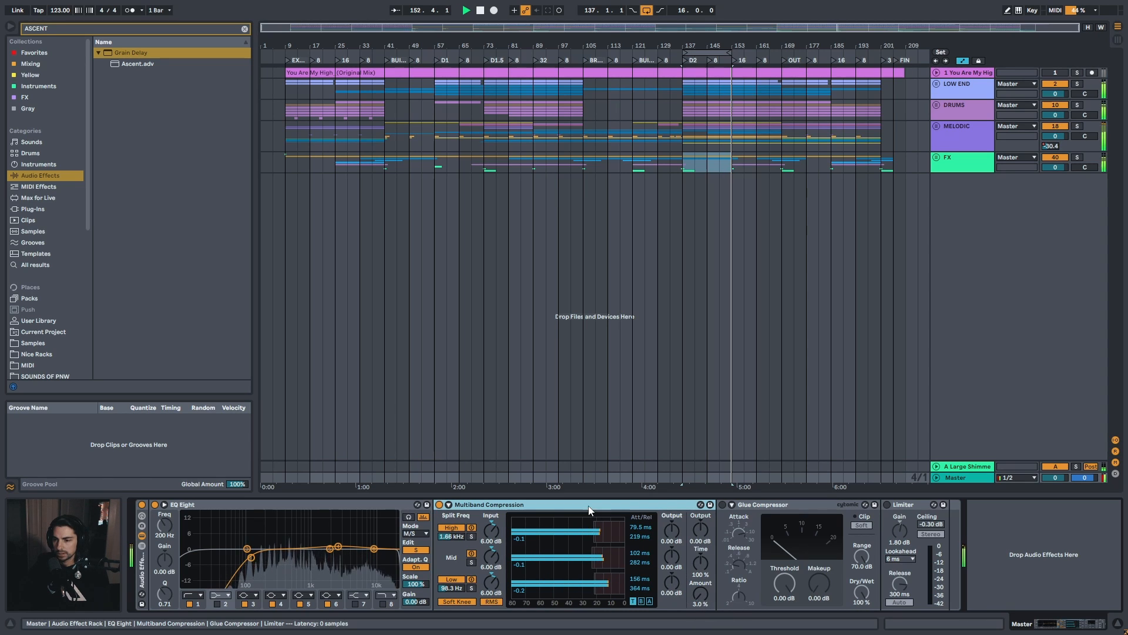
pyautogui.click(439, 505)
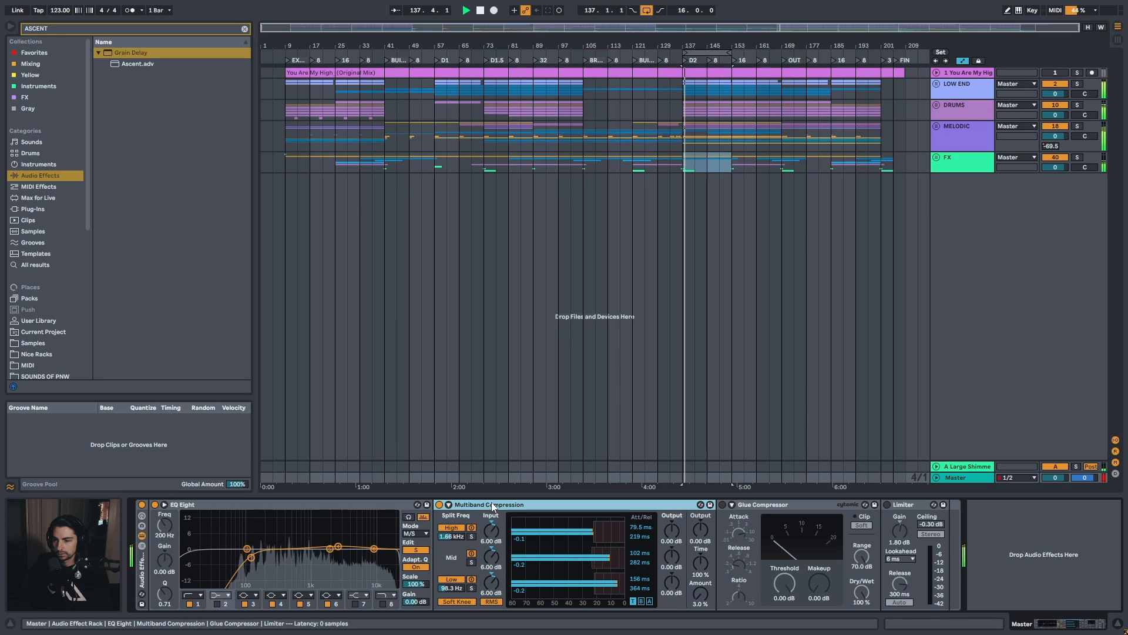
pyautogui.click(439, 505)
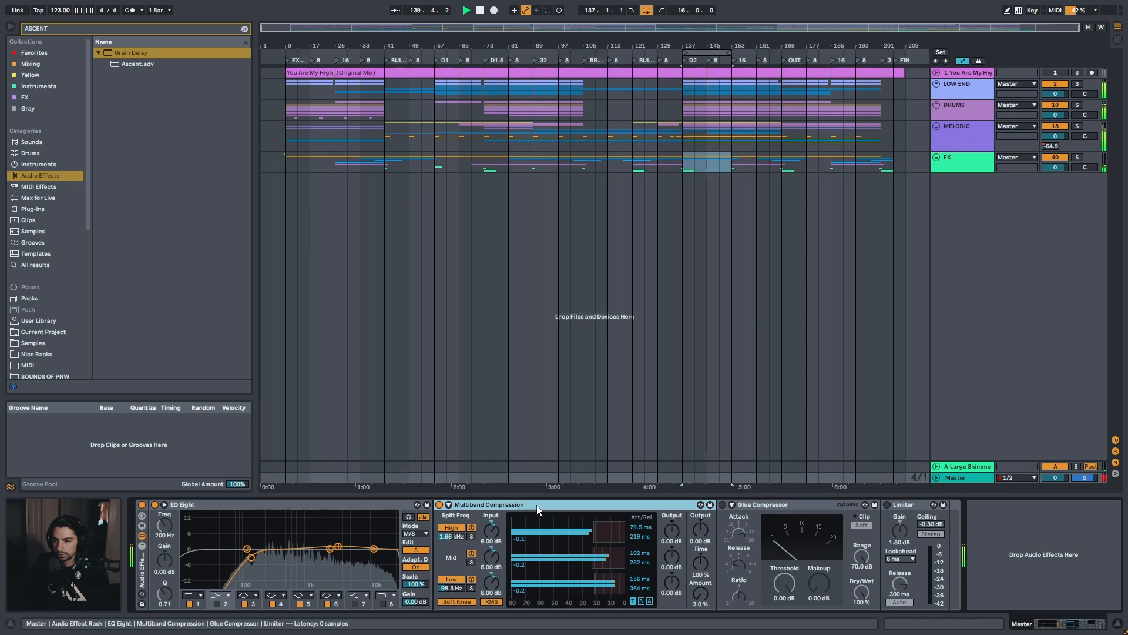
# Re-enable the Master's Glue Compressor and point out its Soft clip option
pyautogui.click(755, 529)
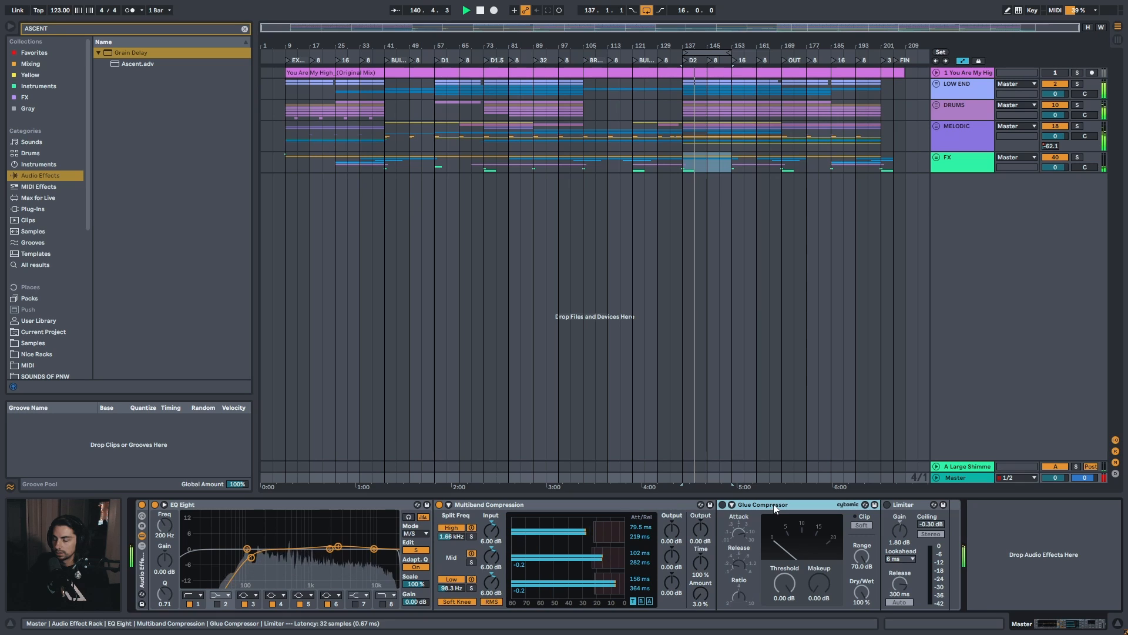
pyautogui.click(722, 505)
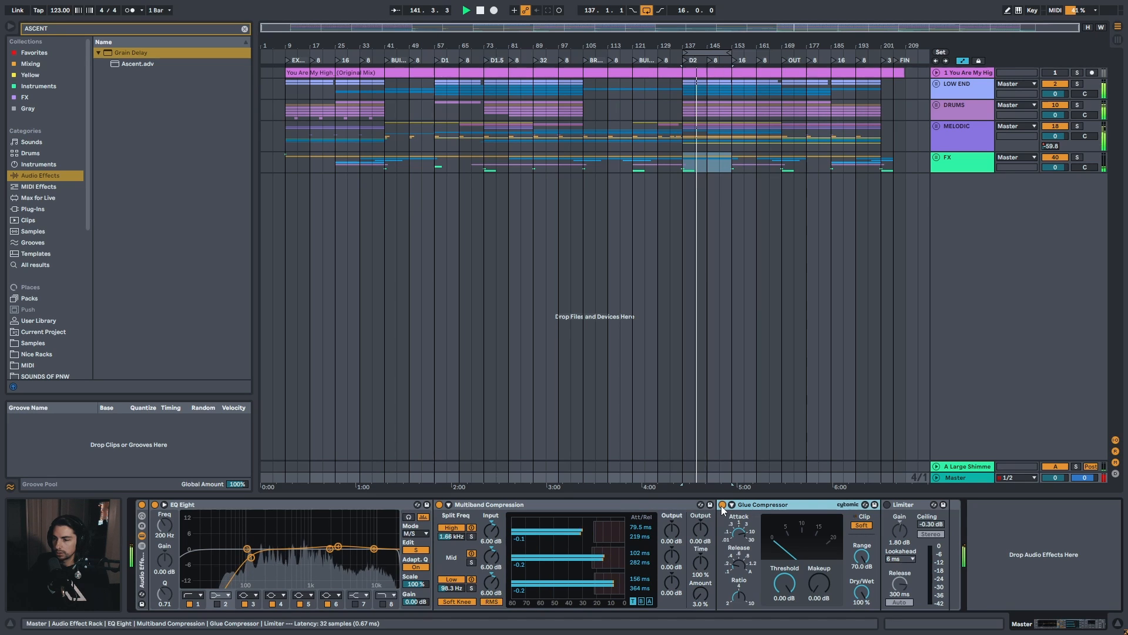
pyautogui.click(862, 526)
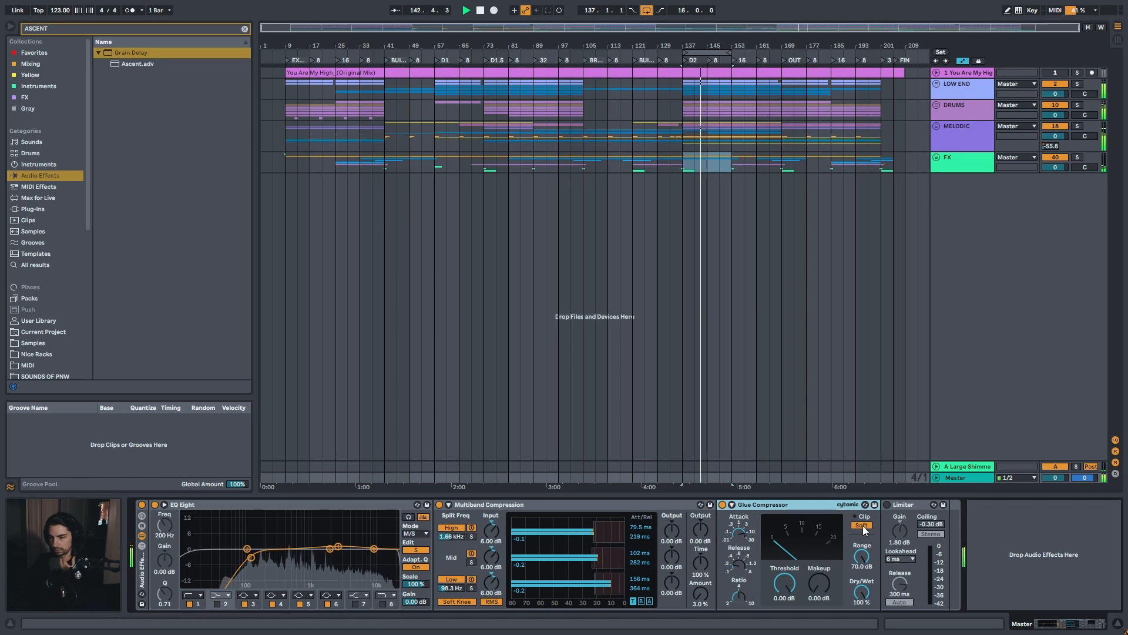
# Check the Master track's level and the Glue Compressor's Oversampling option
pyautogui.click(955, 479)
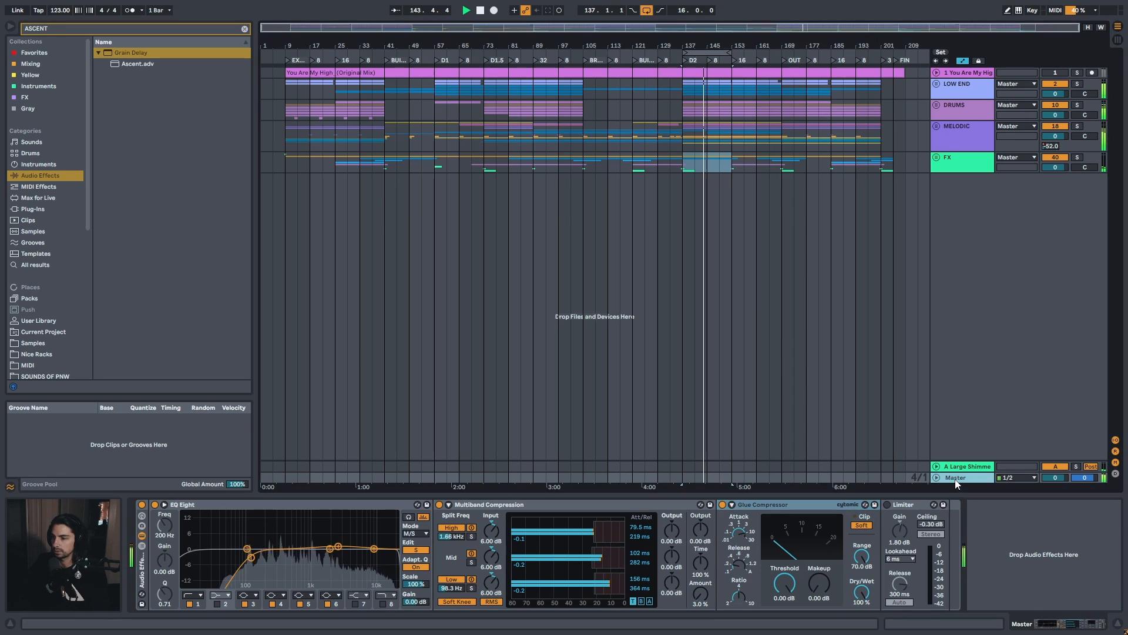
pyautogui.click(937, 477)
pyautogui.click(936, 427)
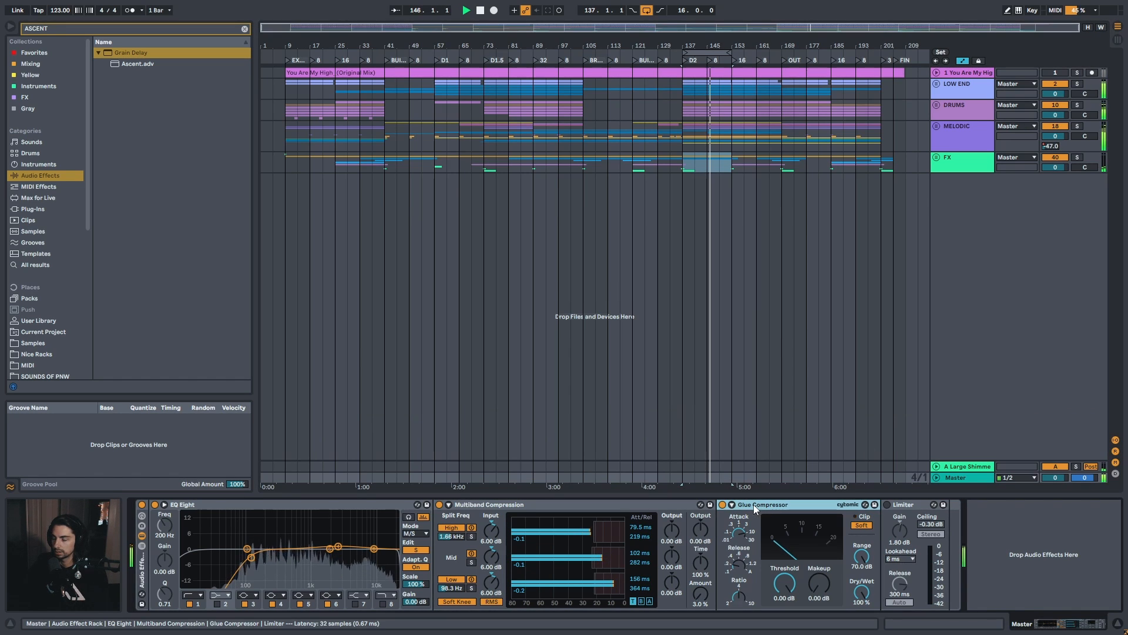
pyautogui.rightClick(812, 513)
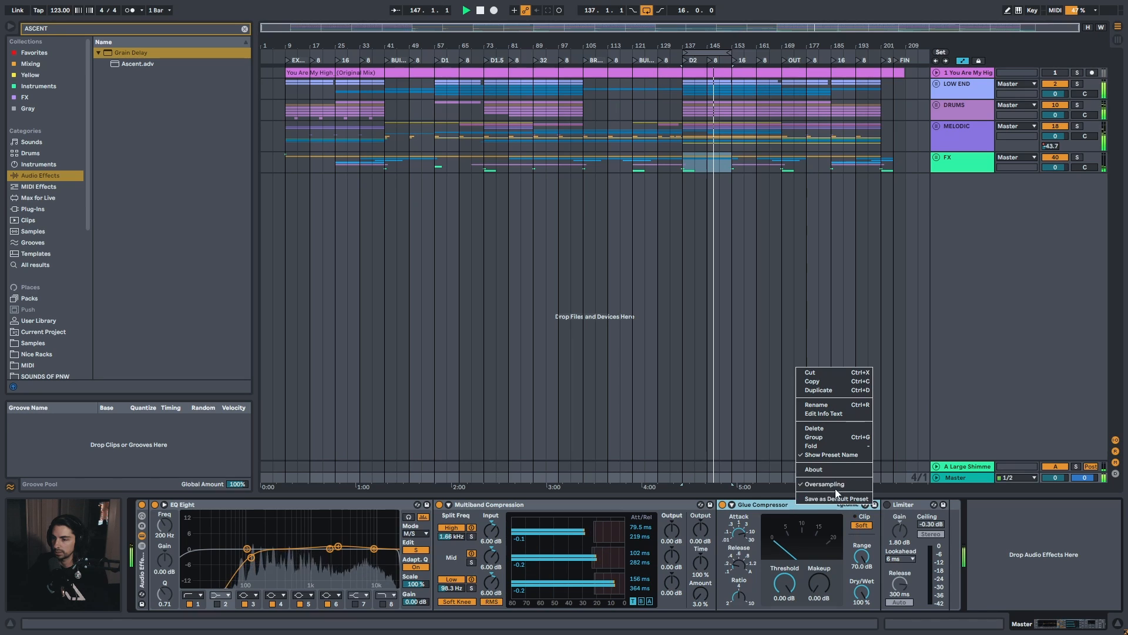
pyautogui.click(753, 502)
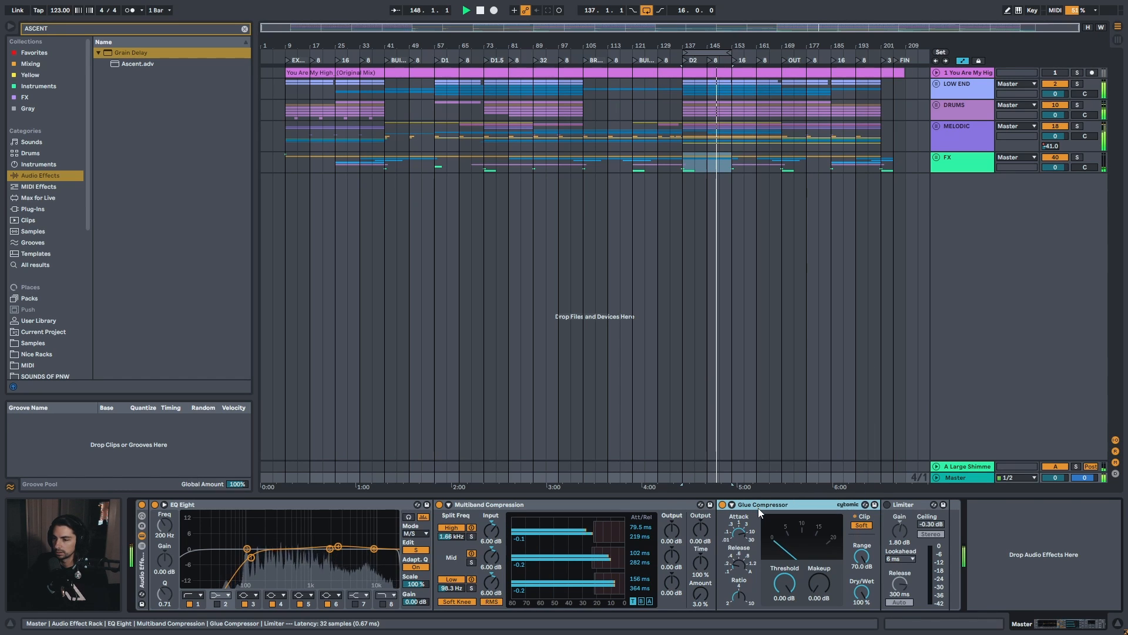
# Re-enable the Limiter on the Master and end the looped playback
pyautogui.click(907, 509)
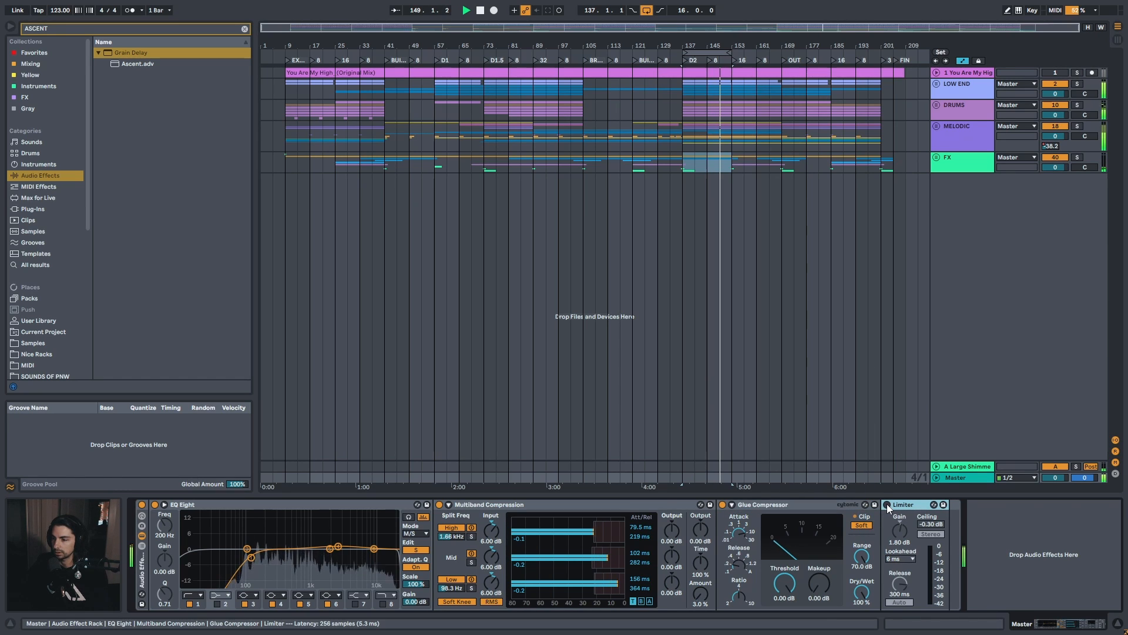
pyautogui.click(887, 504)
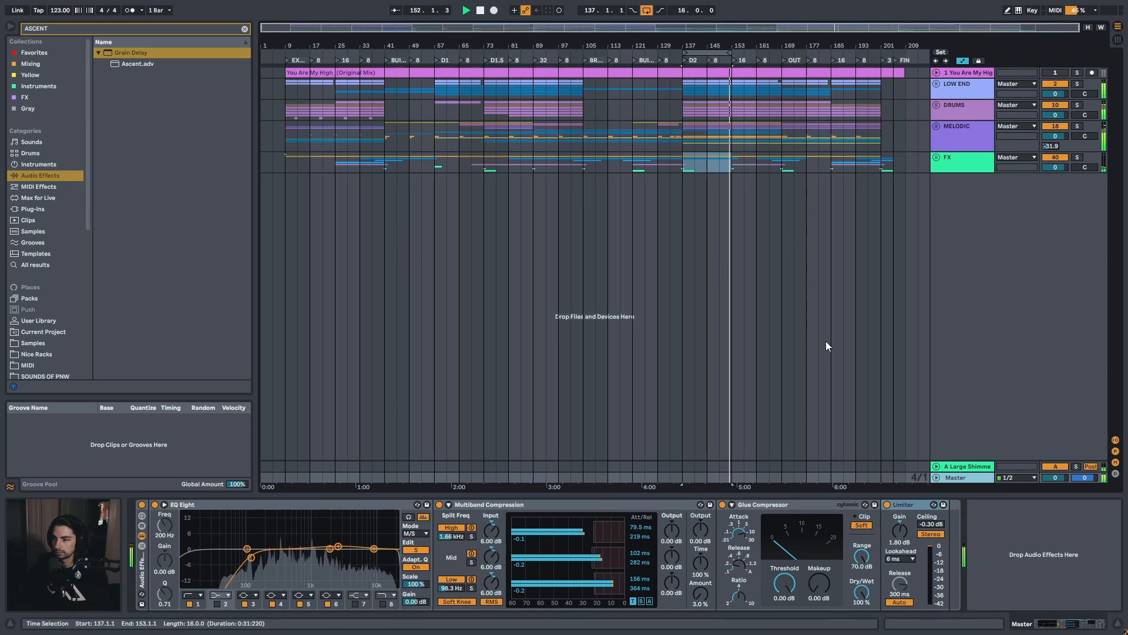
pyautogui.click(647, 10)
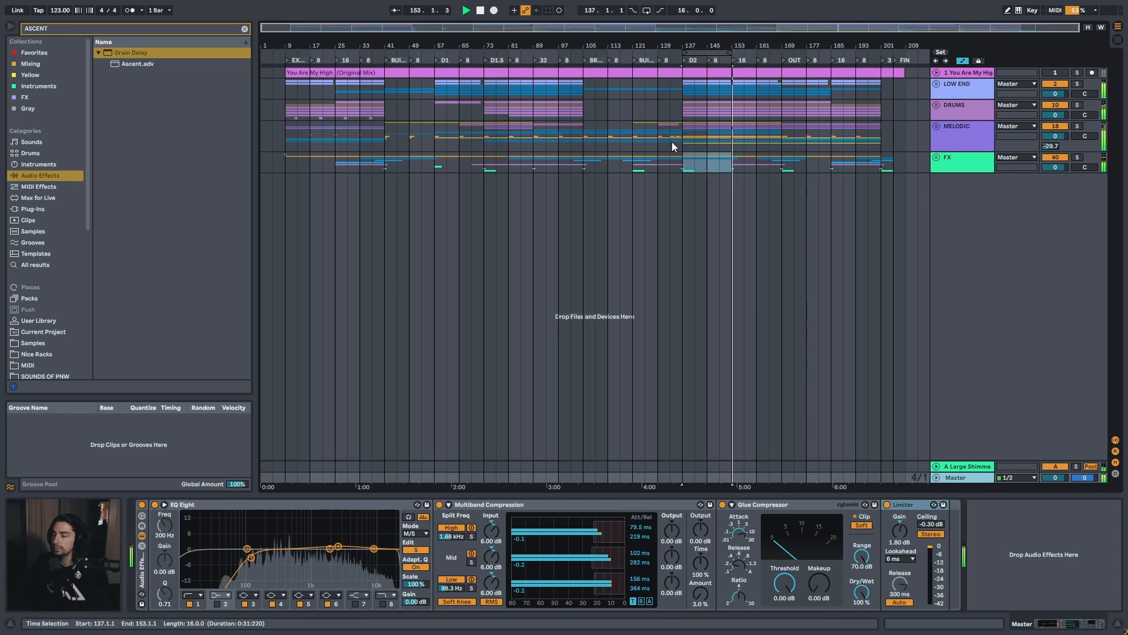
pyautogui.press('space')
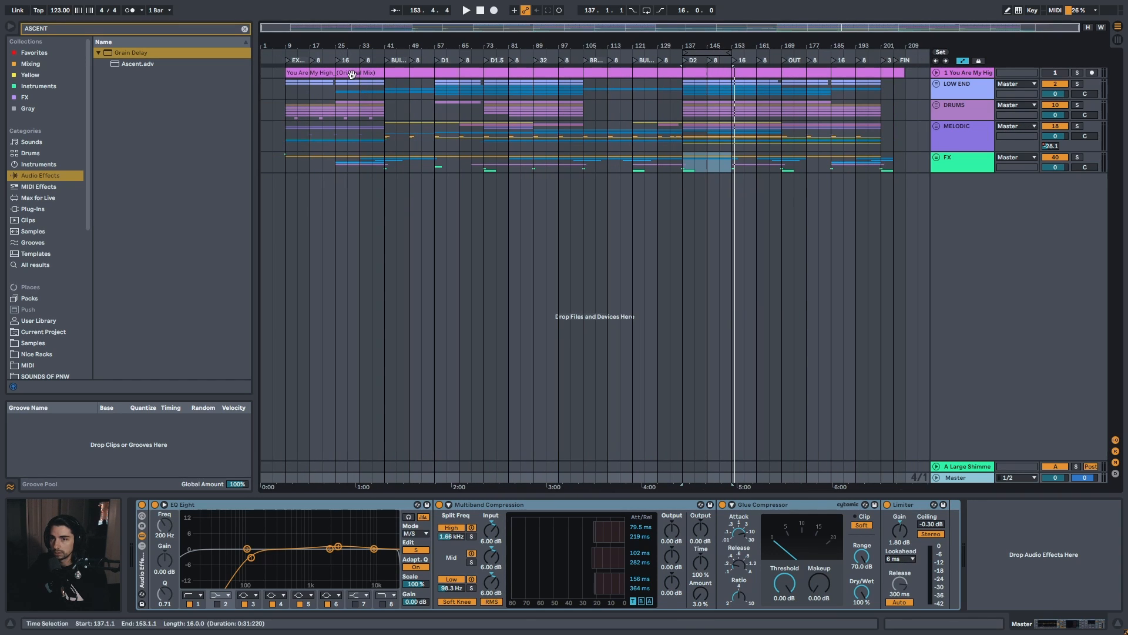
pyautogui.moveTo(725, 42)
pyautogui.mouseDown()
pyautogui.moveTo(725, 59)
pyautogui.moveTo(725, 42)
pyautogui.mouseUp()
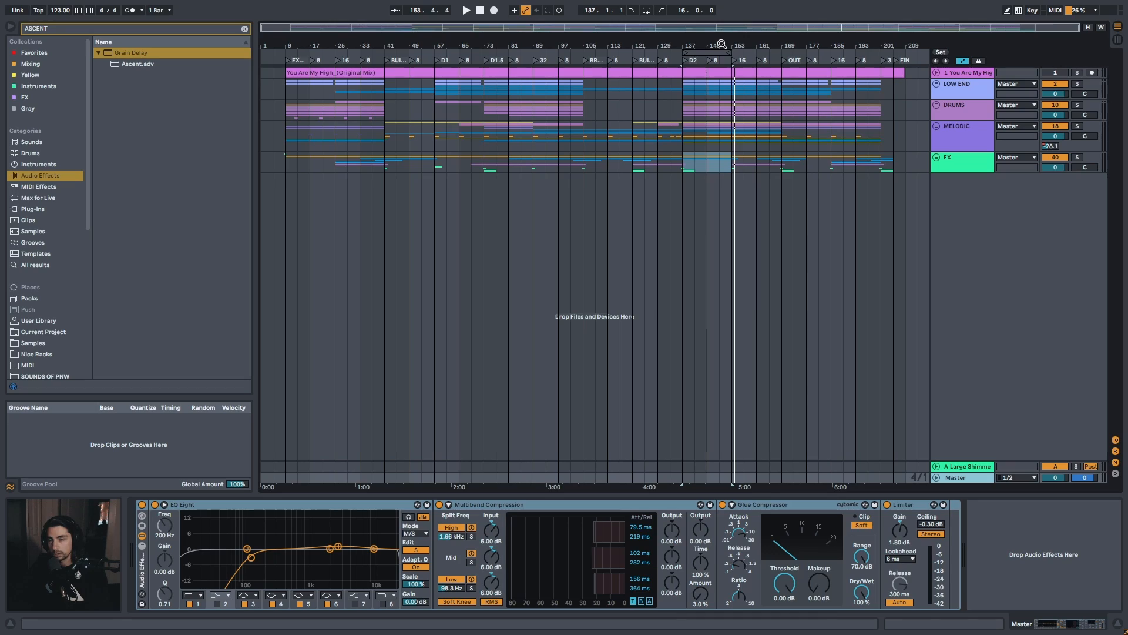
pyautogui.moveTo(721, 44); pyautogui.dragTo(720, 44)
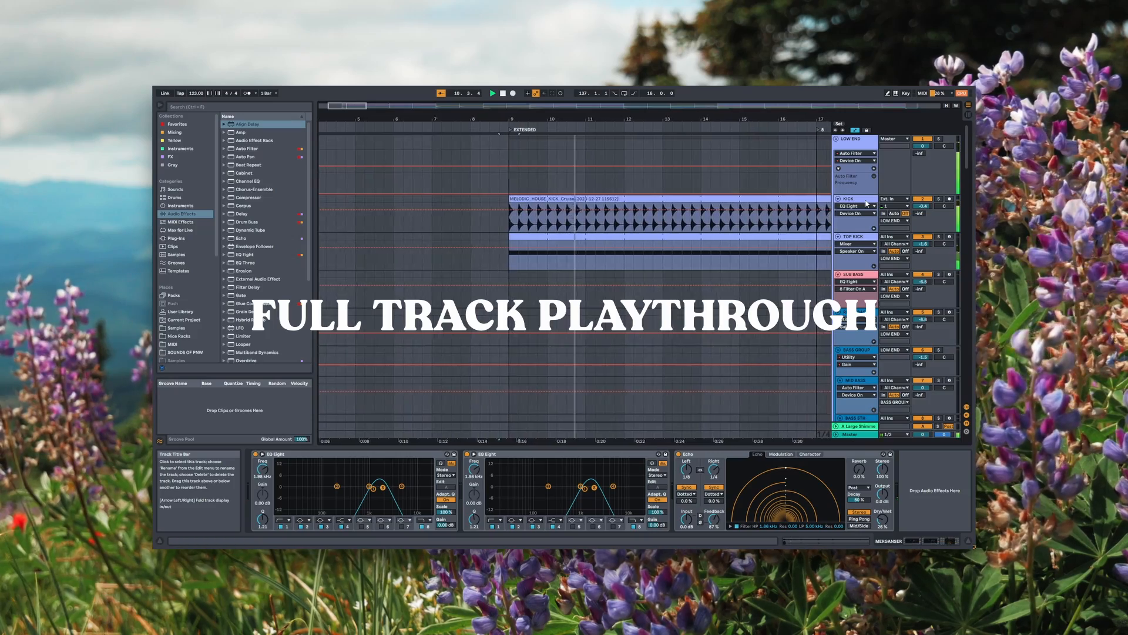
# View the device chains of the KICK, TOP KICK, CLAP, HAT, HAT LAYER LOOP and SHAKER tracks while the full track plays
pyautogui.click(866, 204)
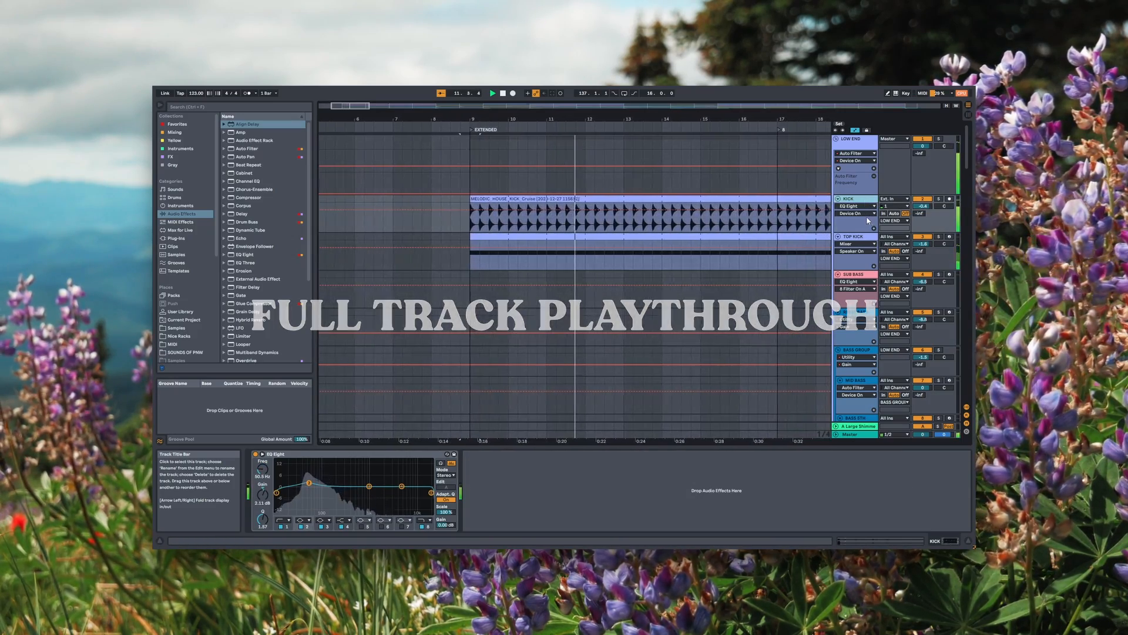
pyautogui.click(871, 241)
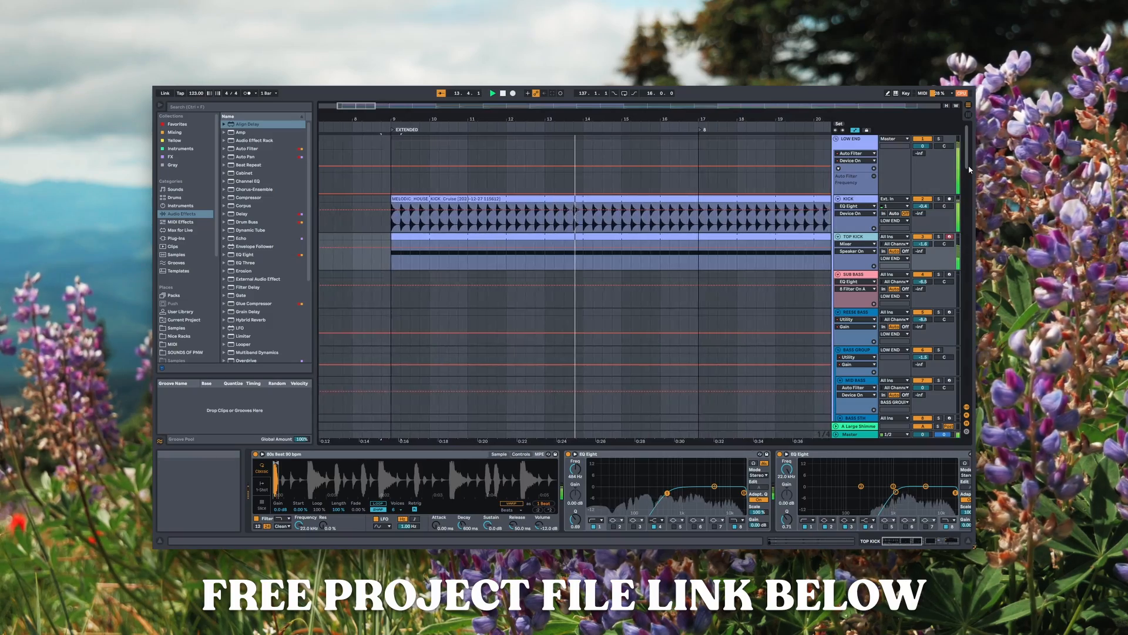
pyautogui.scroll(-12, 877, 209)
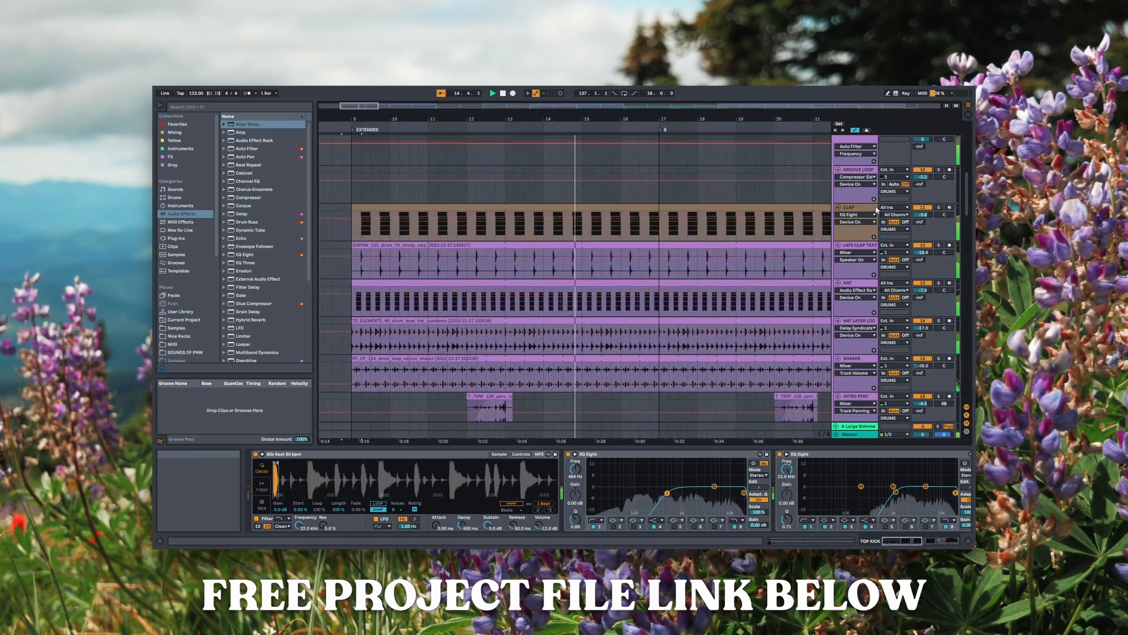
pyautogui.click(870, 208)
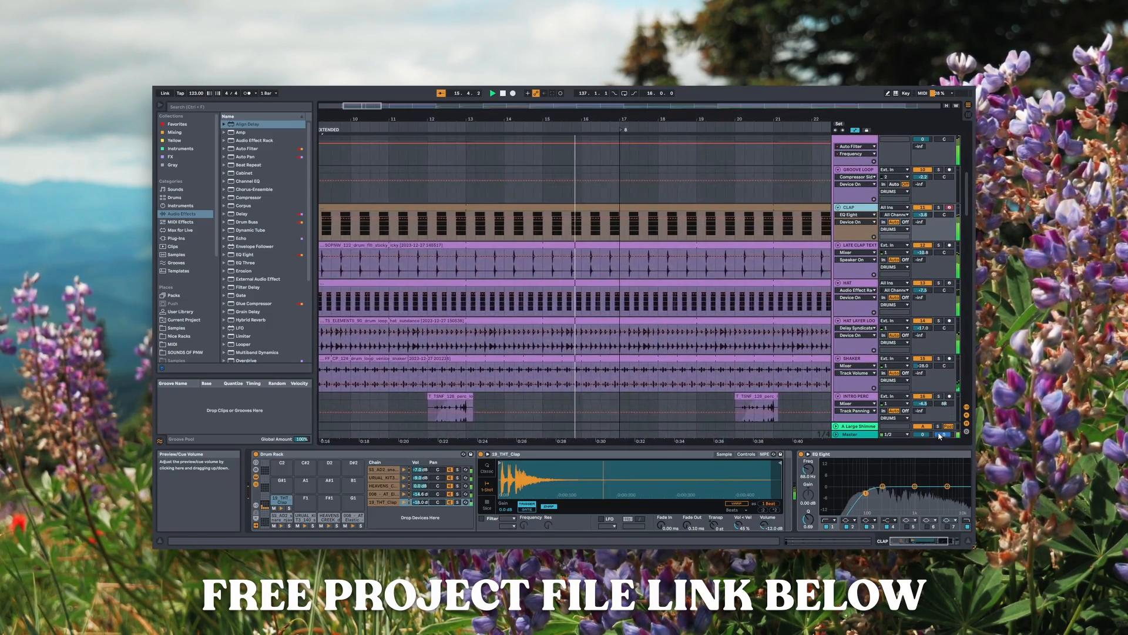
pyautogui.click(870, 285)
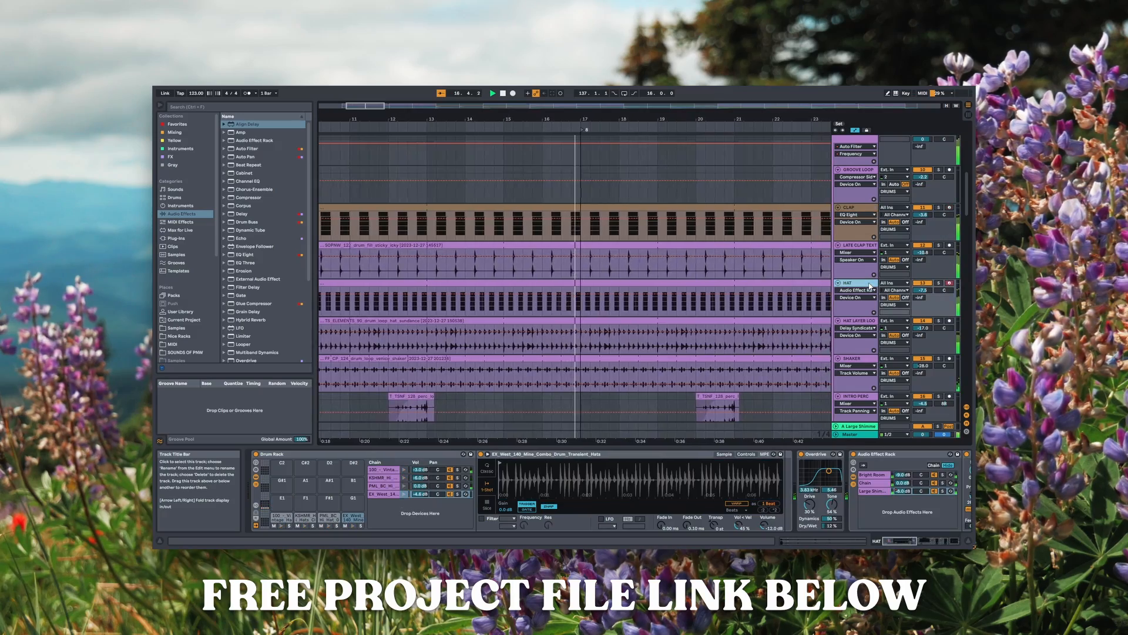
pyautogui.moveTo(922, 545); pyautogui.dragTo(944, 544)
pyautogui.click(864, 321)
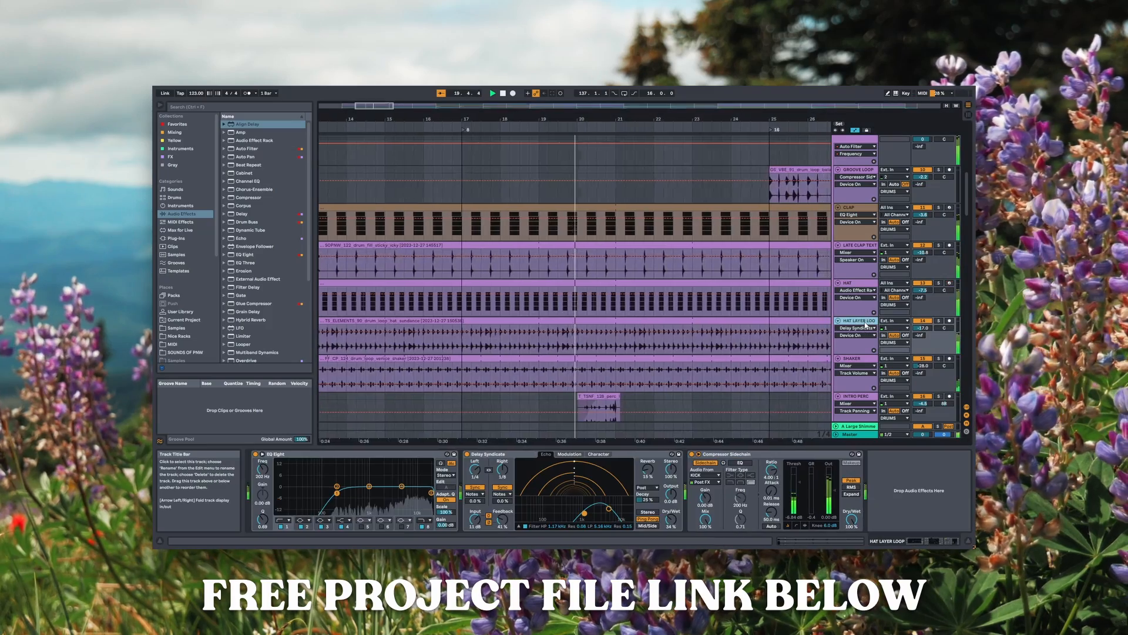
pyautogui.click(864, 370)
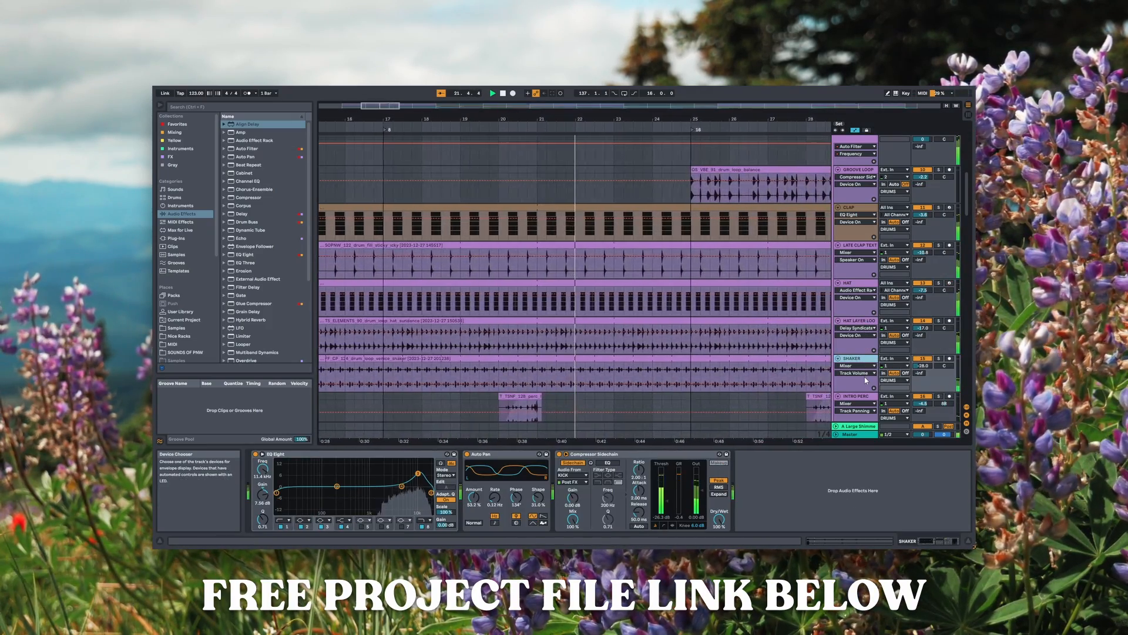
# View the device chains of the TONAL CLAP 1 and TONAL CLAP 2 tracks and browse on to the ambience and FX tracks
pyautogui.scroll(-2, 865, 377)
pyautogui.scroll(-1, 865, 376)
pyautogui.moveTo(968, 221); pyautogui.dragTo(968, 268)
pyautogui.scroll(-1, 937, 264)
pyautogui.click(865, 253)
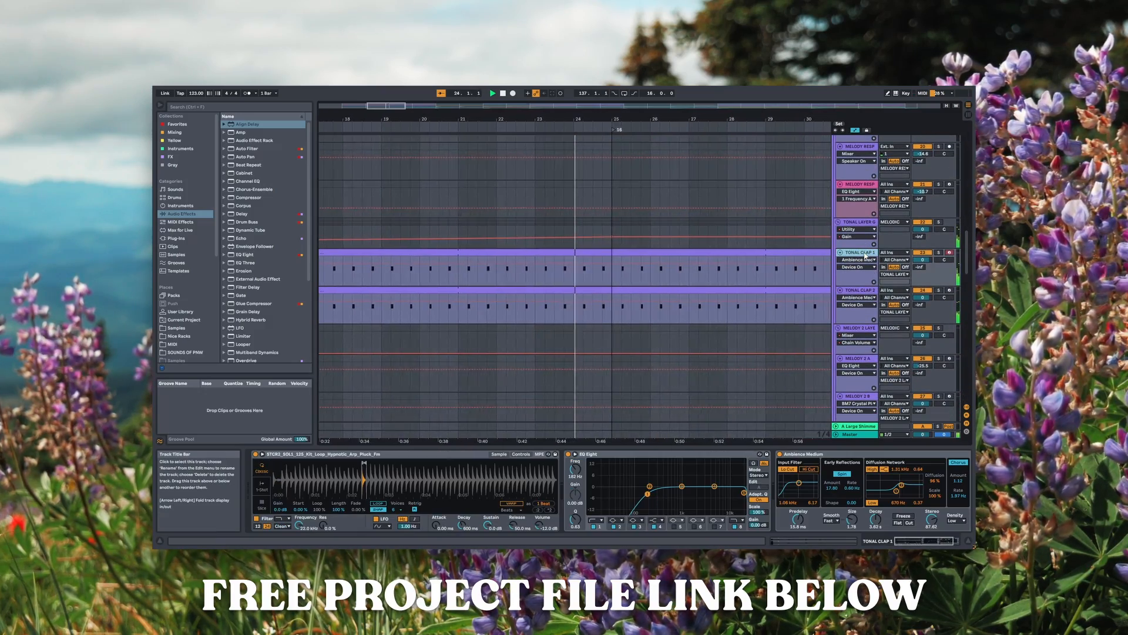
pyautogui.click(862, 294)
pyautogui.scroll(-10, 916, 293)
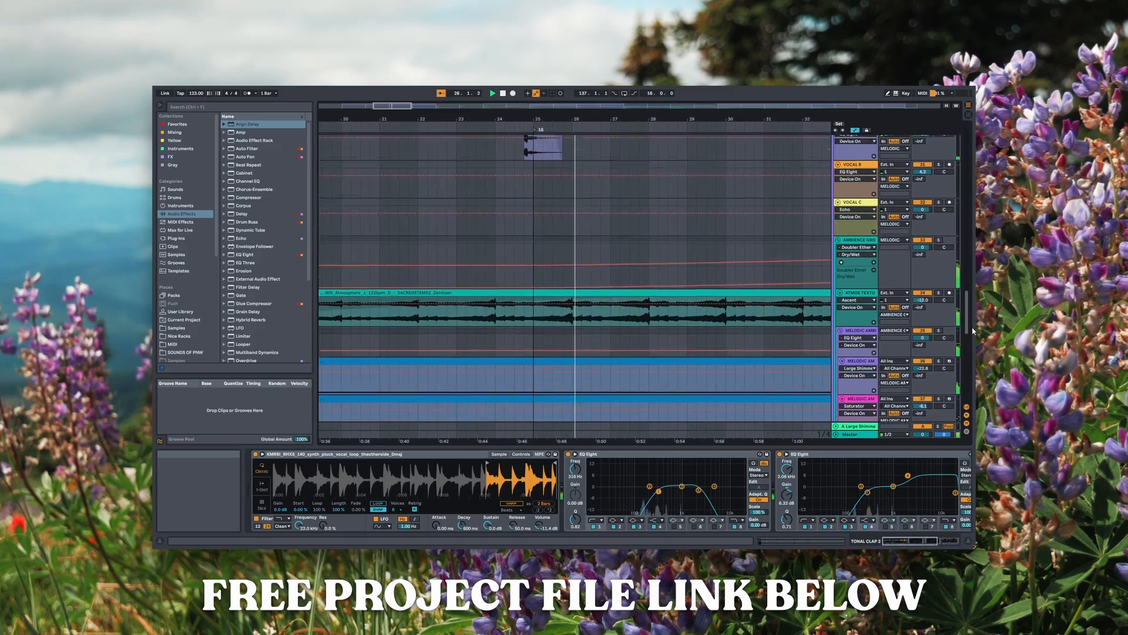
pyautogui.scroll(-3, 972, 335)
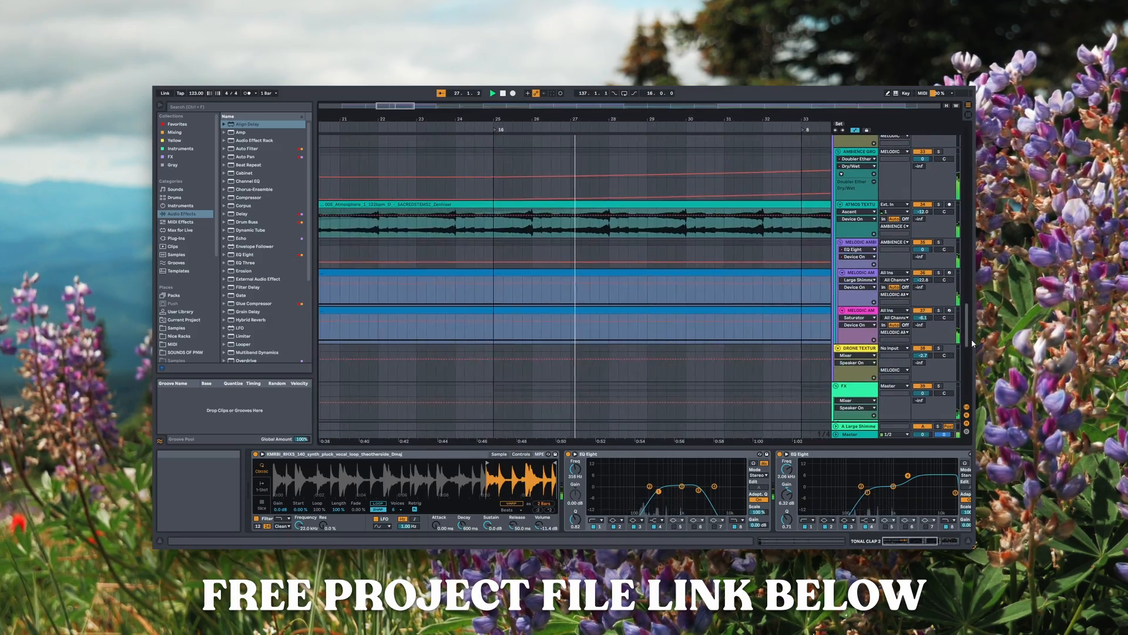
# View the full device chains of the MELODIC AMB 1 and MELODIC AMB 2 tracks while the song plays
pyautogui.click(861, 272)
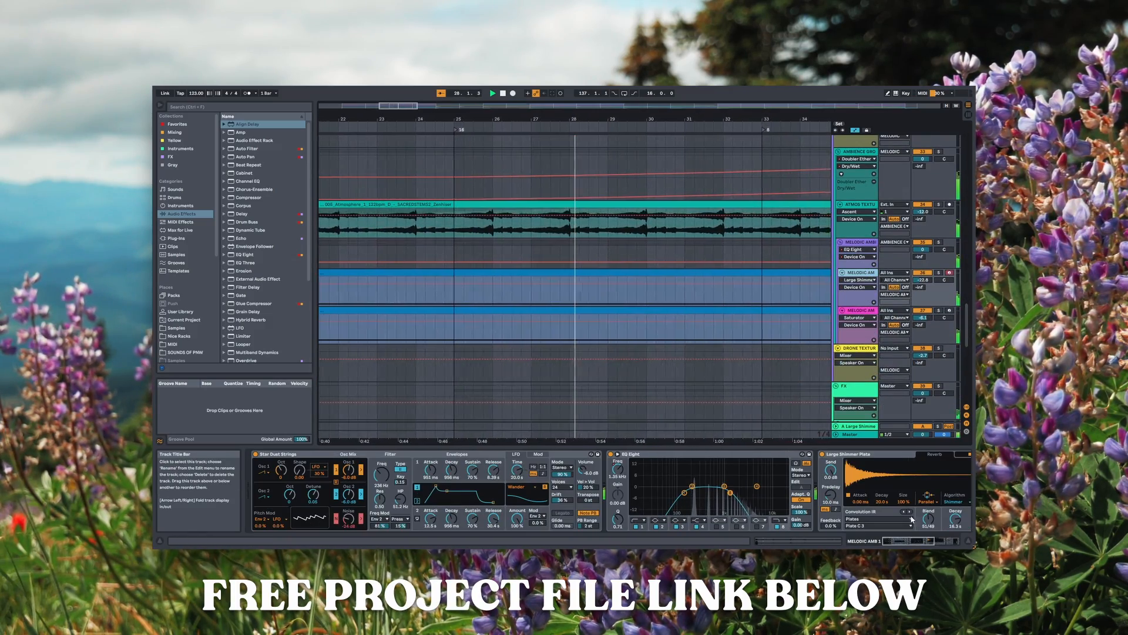
pyautogui.click(861, 311)
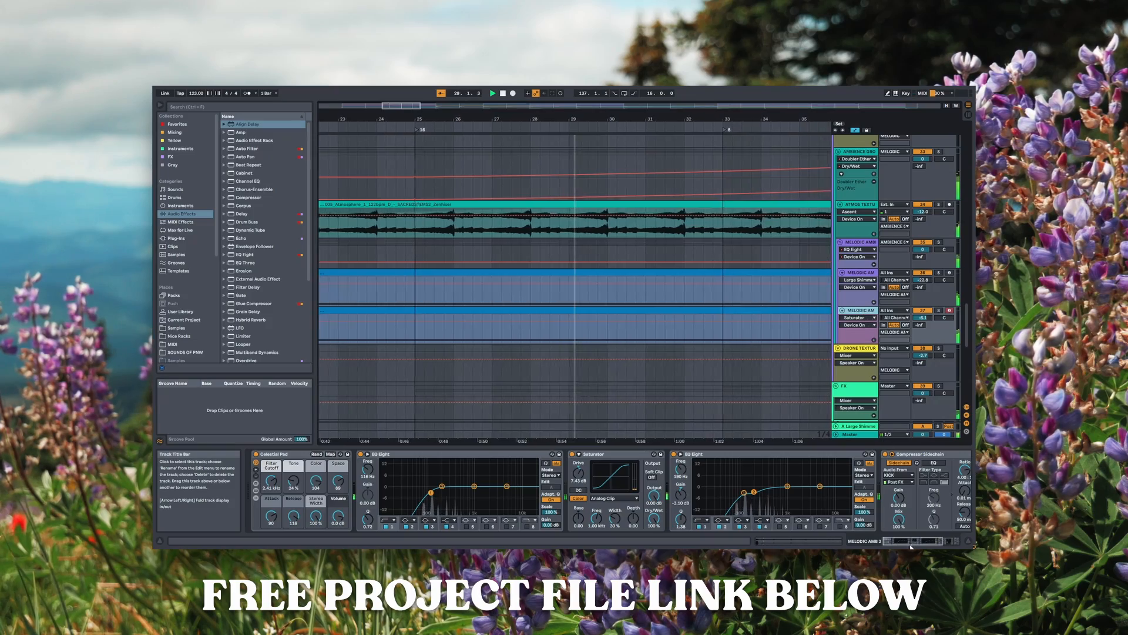
pyautogui.moveTo(911, 546); pyautogui.dragTo(927, 543)
# View the device chains of the MID BASS and MELODY CALL tracks during playback
pyautogui.moveTo(969, 327); pyautogui.dragTo(959, 162)
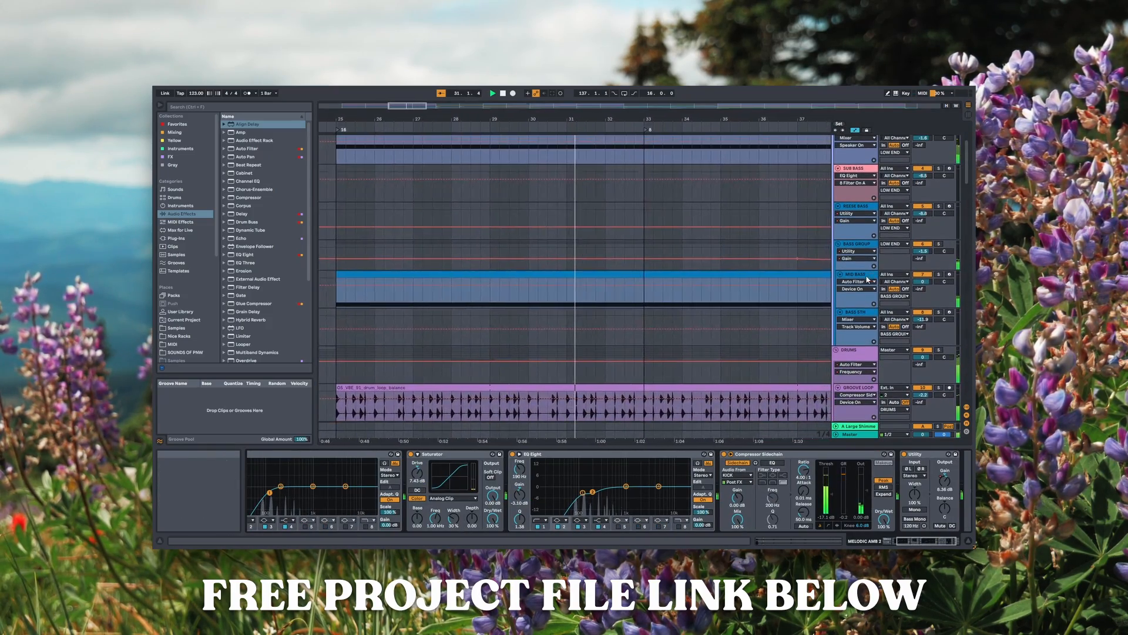
pyautogui.click(865, 281)
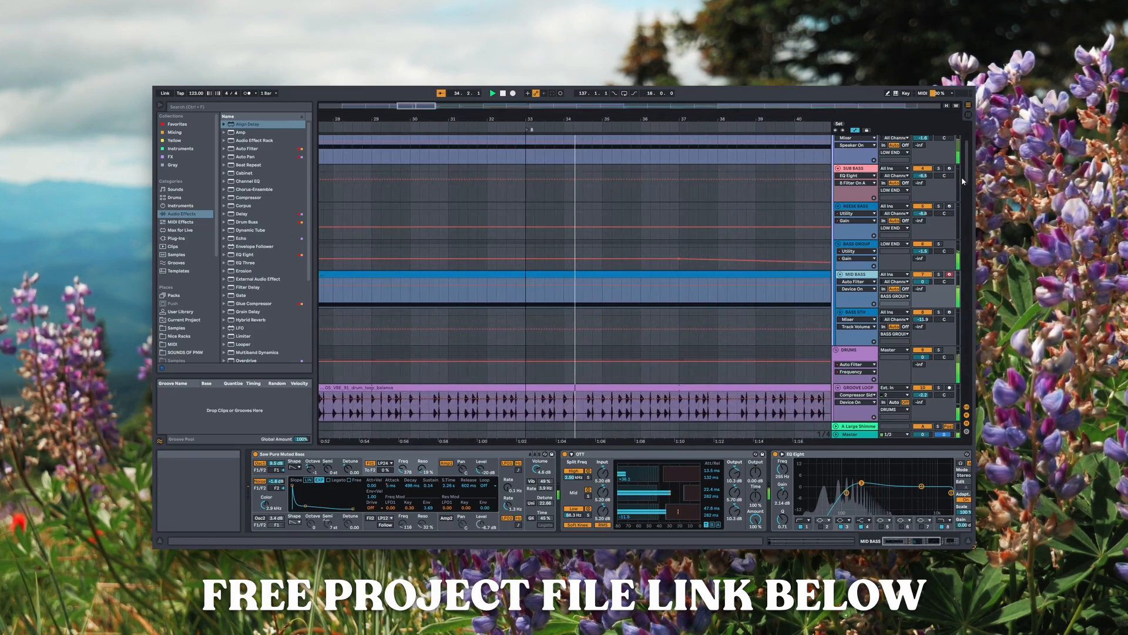
pyautogui.scroll(-15, 859, 222)
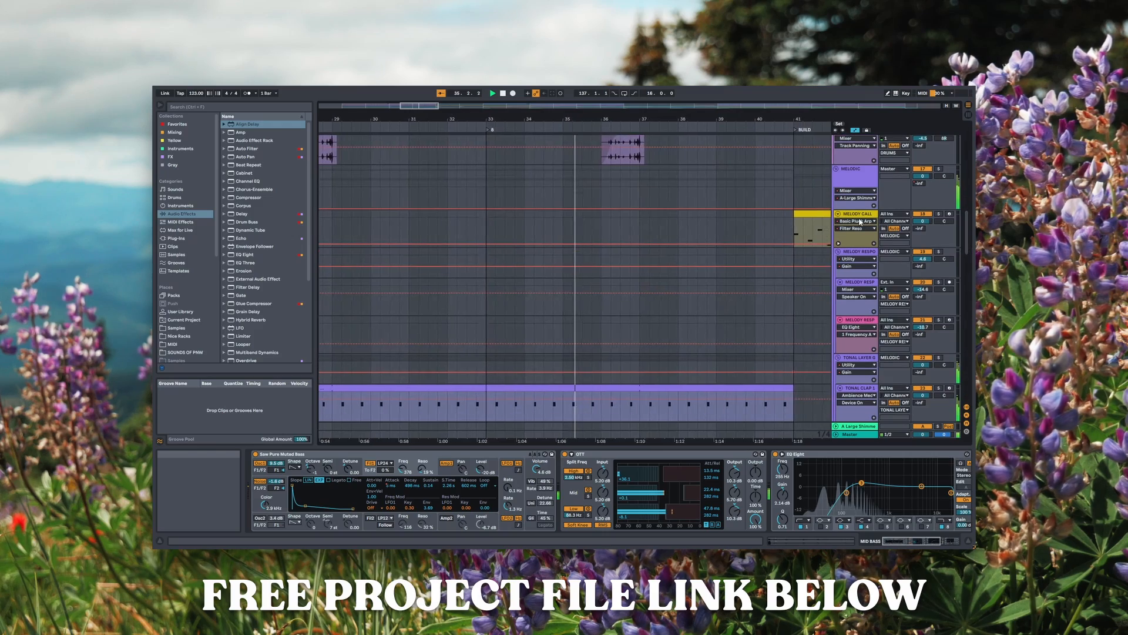
pyautogui.click(861, 216)
pyautogui.scroll(2, 855, 382)
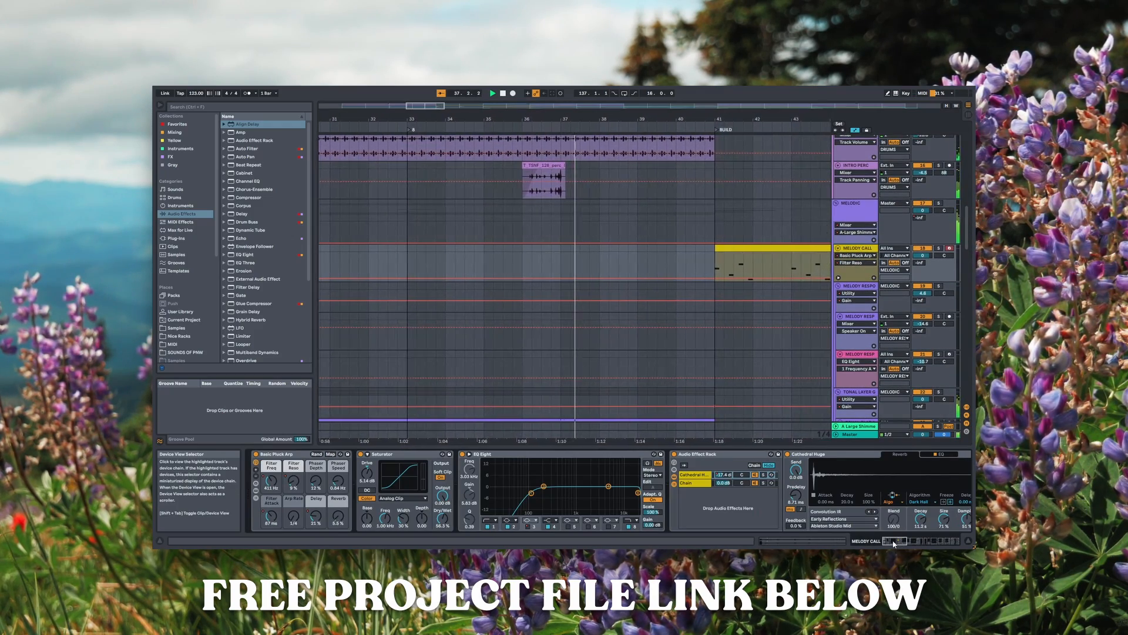
pyautogui.moveTo(893, 543)
pyautogui.mouseDown()
pyautogui.moveTo(943, 543)
pyautogui.moveTo(892, 541)
pyautogui.mouseUp()
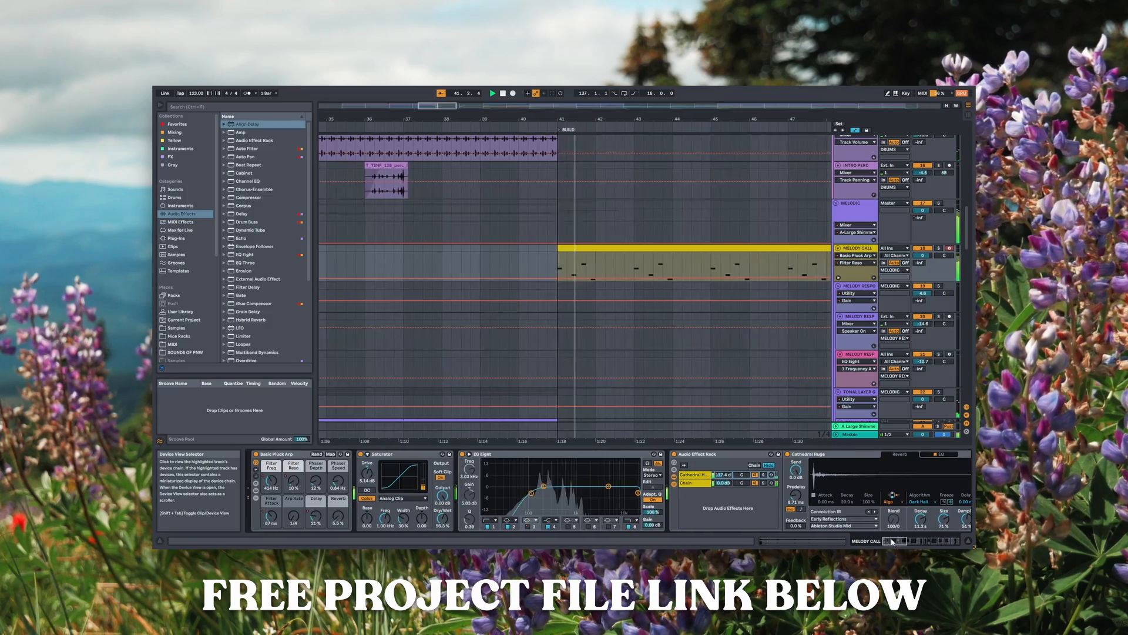
# View the CHORD LAYER 2 track's whole device chain through to its final Utility
pyautogui.moveTo(969, 245); pyautogui.dragTo(972, 305)
pyautogui.click(859, 251)
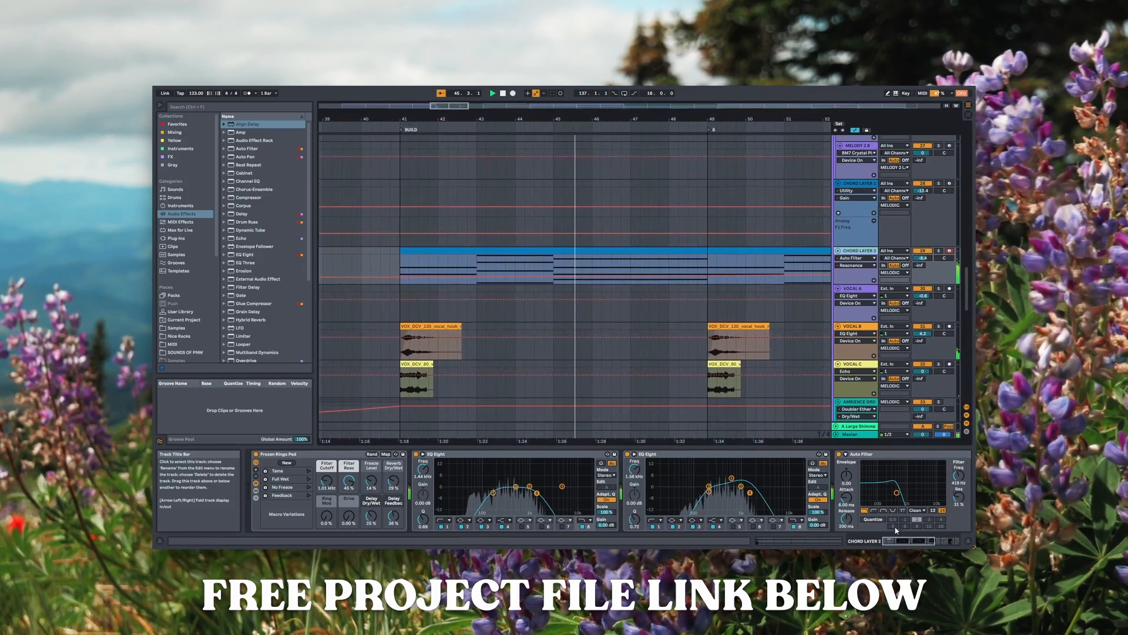
pyautogui.moveTo(905, 541); pyautogui.dragTo(930, 542)
pyautogui.moveTo(969, 304); pyautogui.dragTo(969, 314)
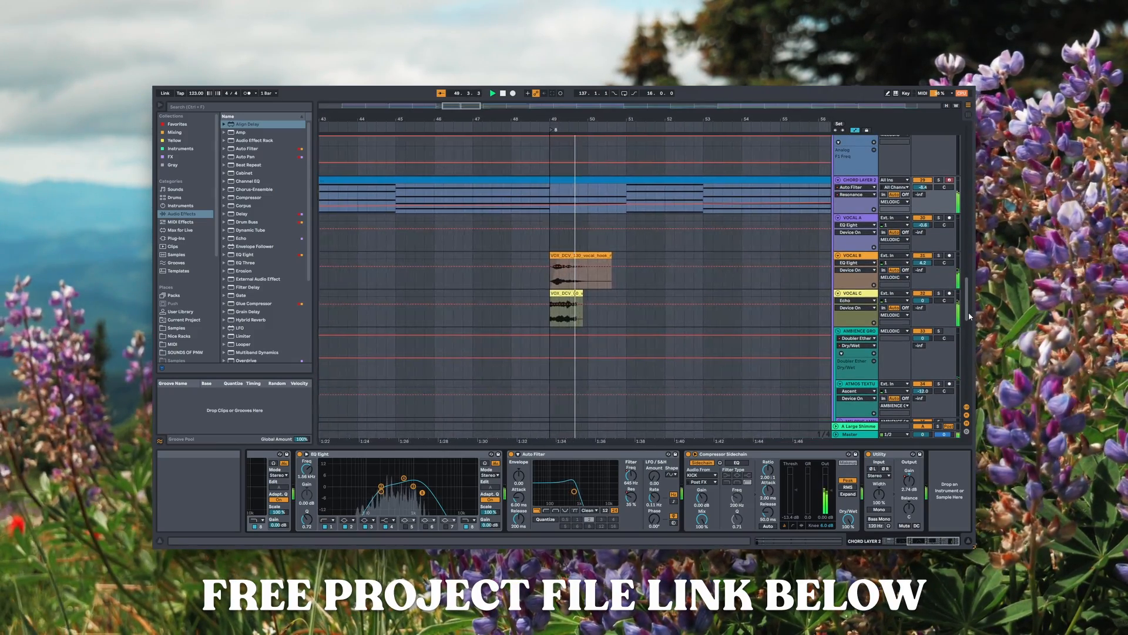
# View the device chains of the REESE BASS and SUB BASS tracks in the low end group
pyautogui.moveTo(968, 312); pyautogui.dragTo(956, 169)
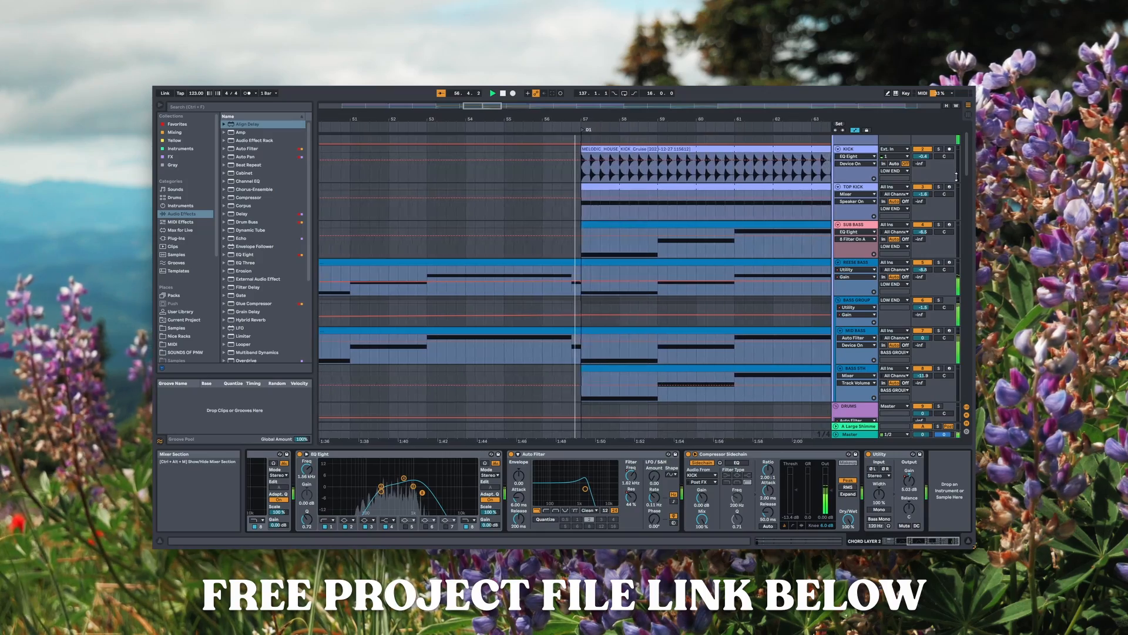
pyautogui.click(866, 266)
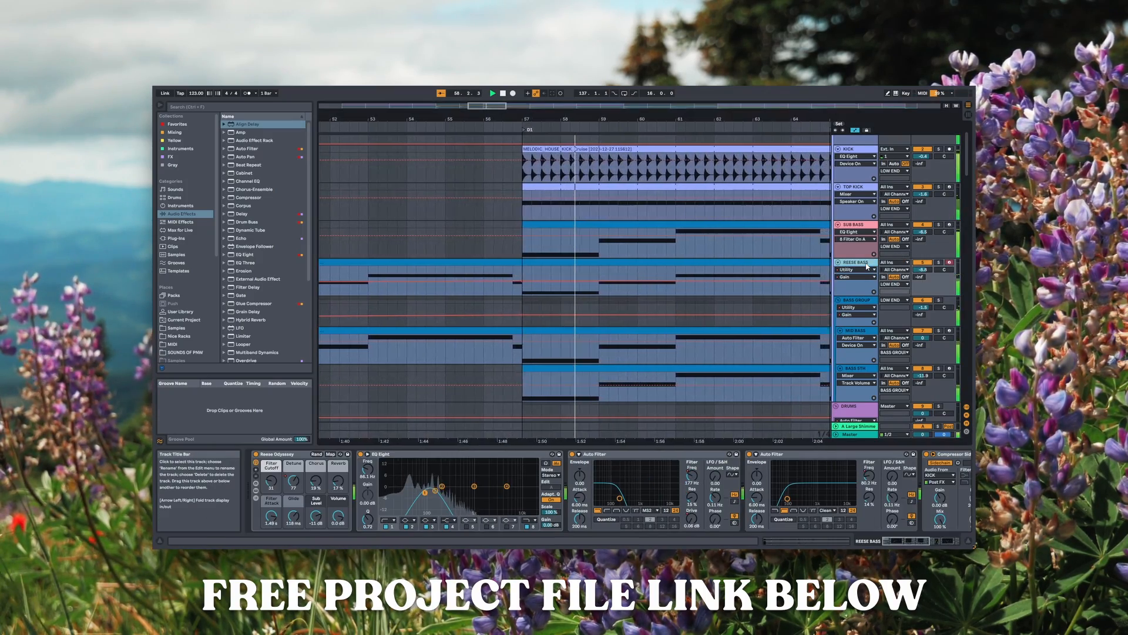
pyautogui.click(863, 229)
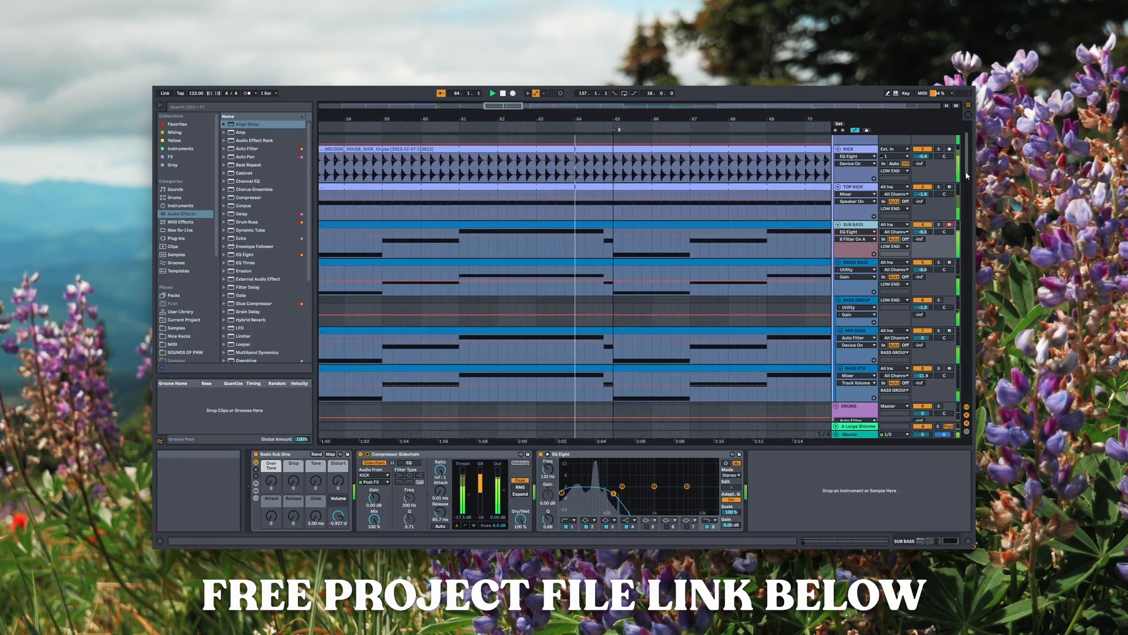
# View the device chains of the track below MID BASS and of the BASS GROUP, through to the group's final Utility
pyautogui.moveTo(967, 175); pyautogui.dragTo(964, 189)
pyautogui.click(862, 304)
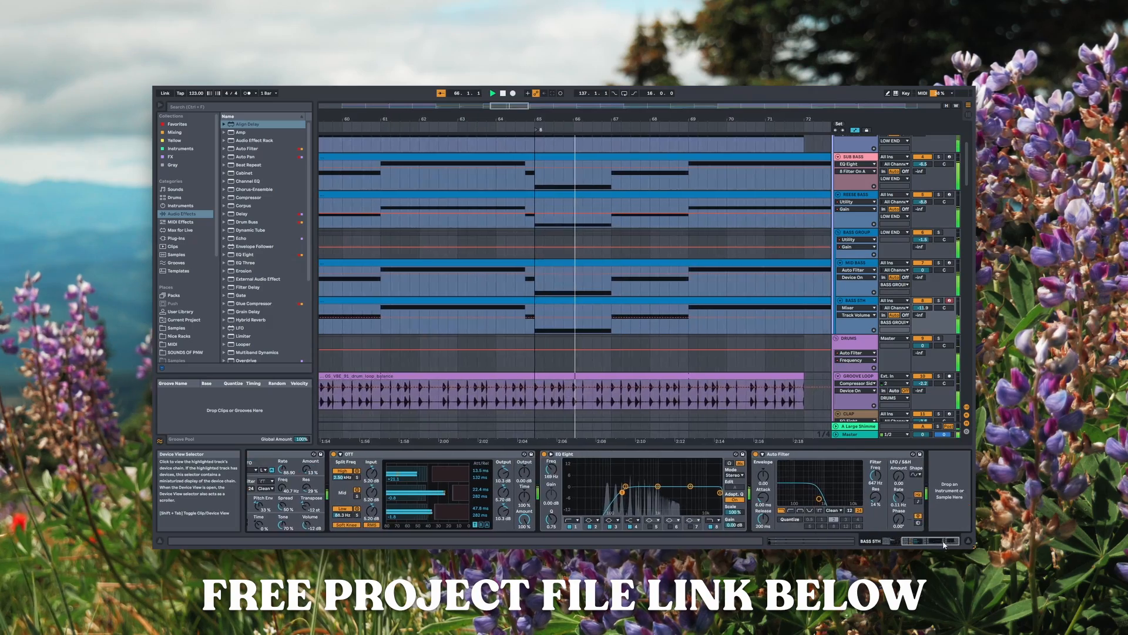
pyautogui.click(859, 235)
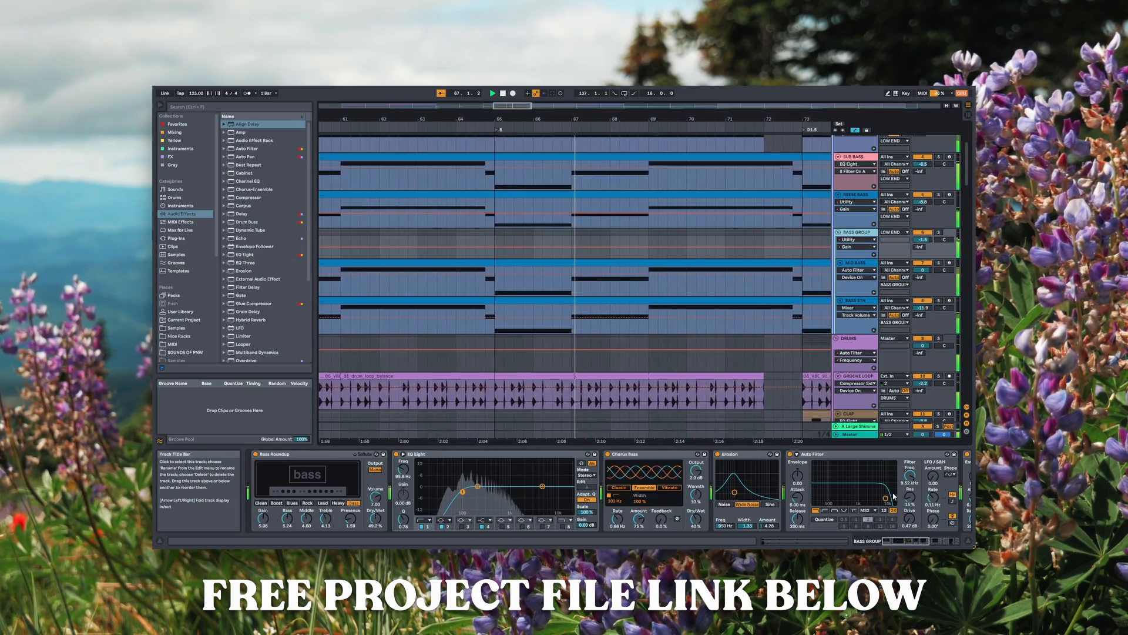
pyautogui.moveTo(896, 545); pyautogui.dragTo(931, 545)
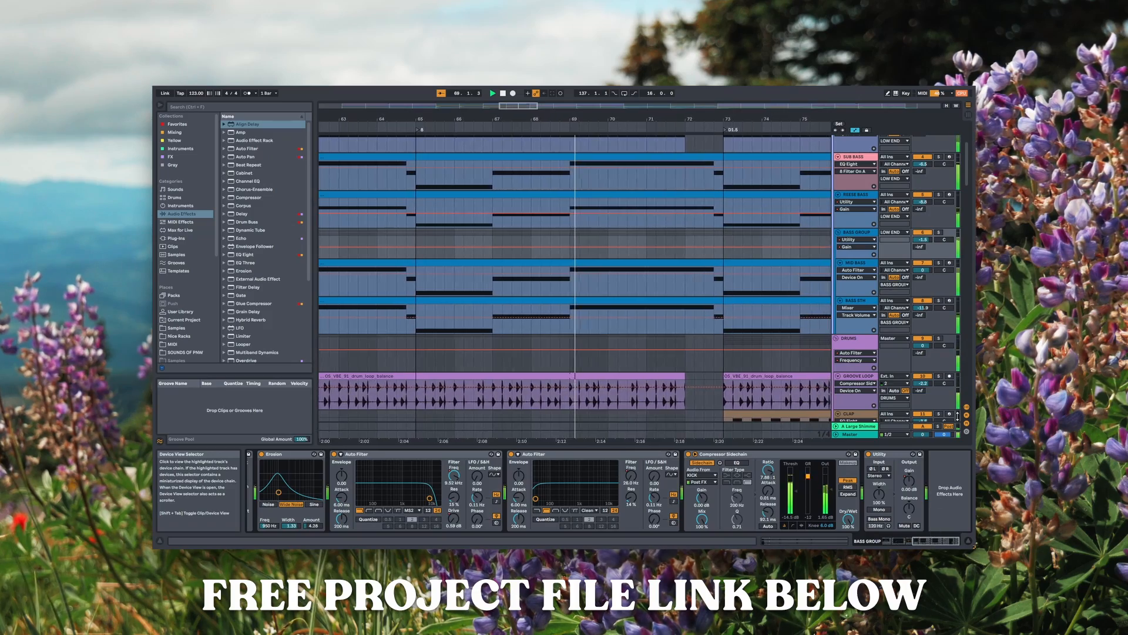
# View the devices on the DRUMS group and on the MELODY RESPONSE 1 and MELODY RESPONSE 2 tracks
pyautogui.moveTo(970, 185); pyautogui.dragTo(970, 201)
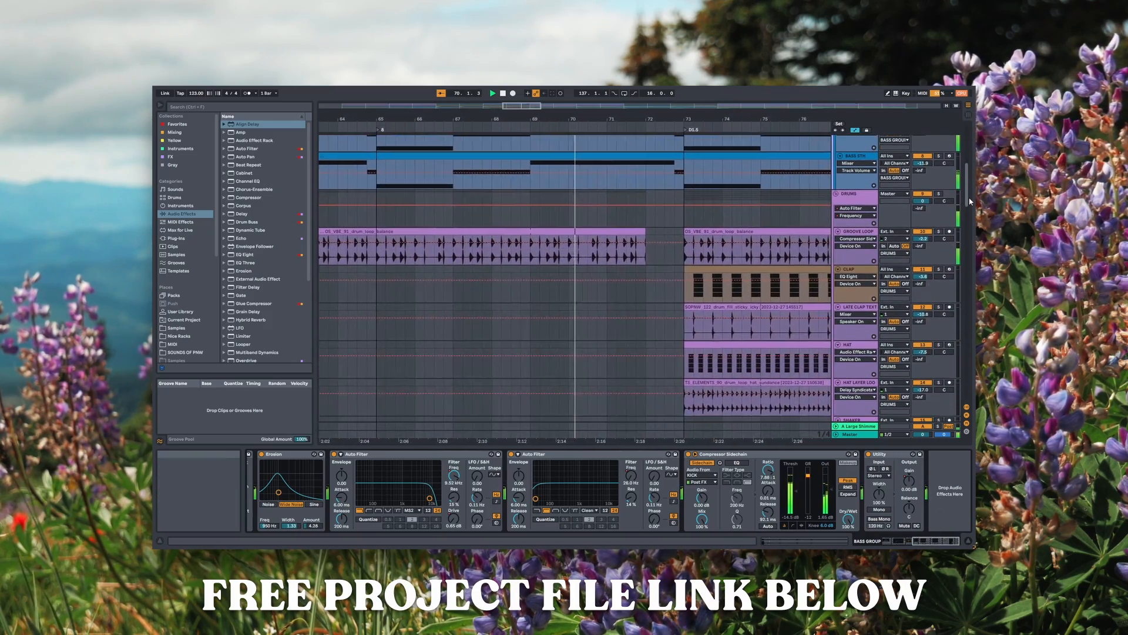
pyautogui.click(862, 197)
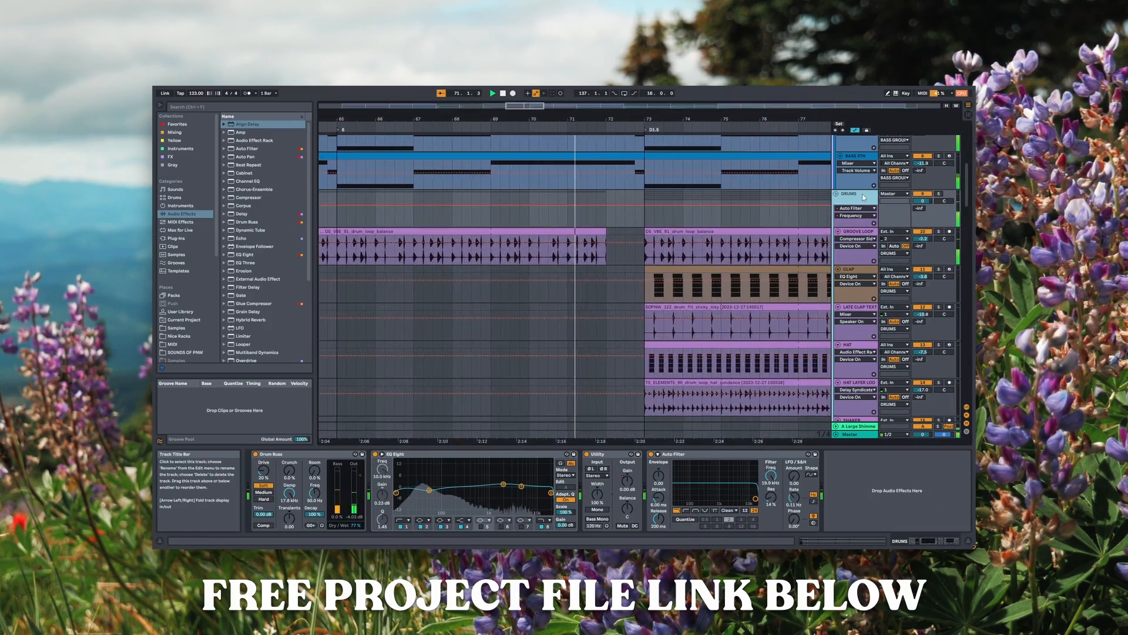
pyautogui.moveTo(969, 205); pyautogui.dragTo(968, 212)
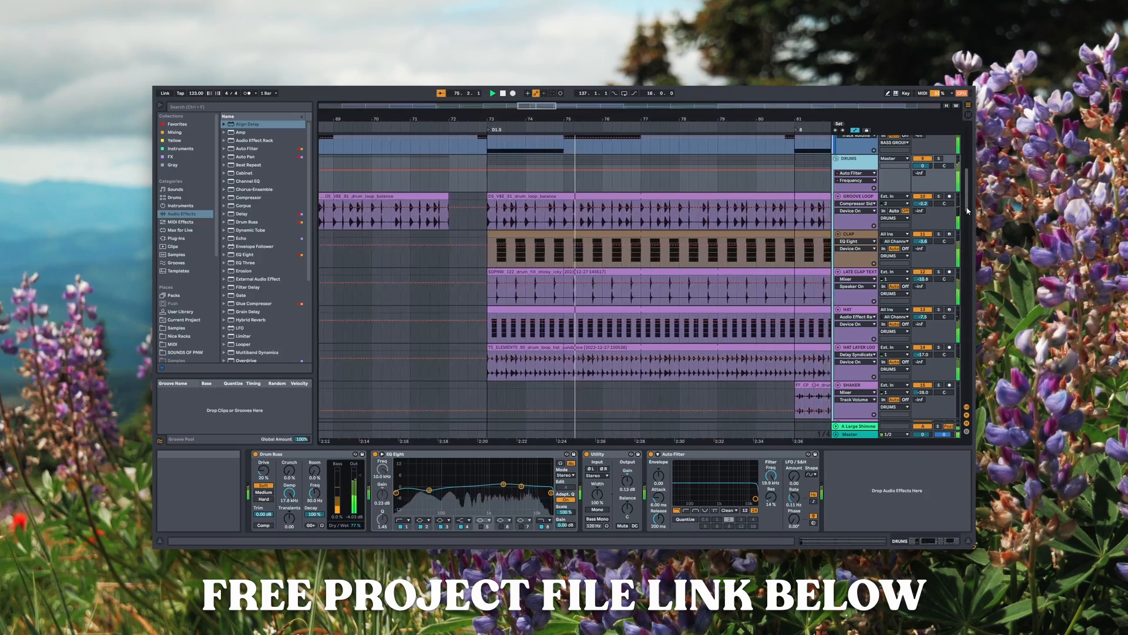
pyautogui.moveTo(968, 211); pyautogui.dragTo(964, 260)
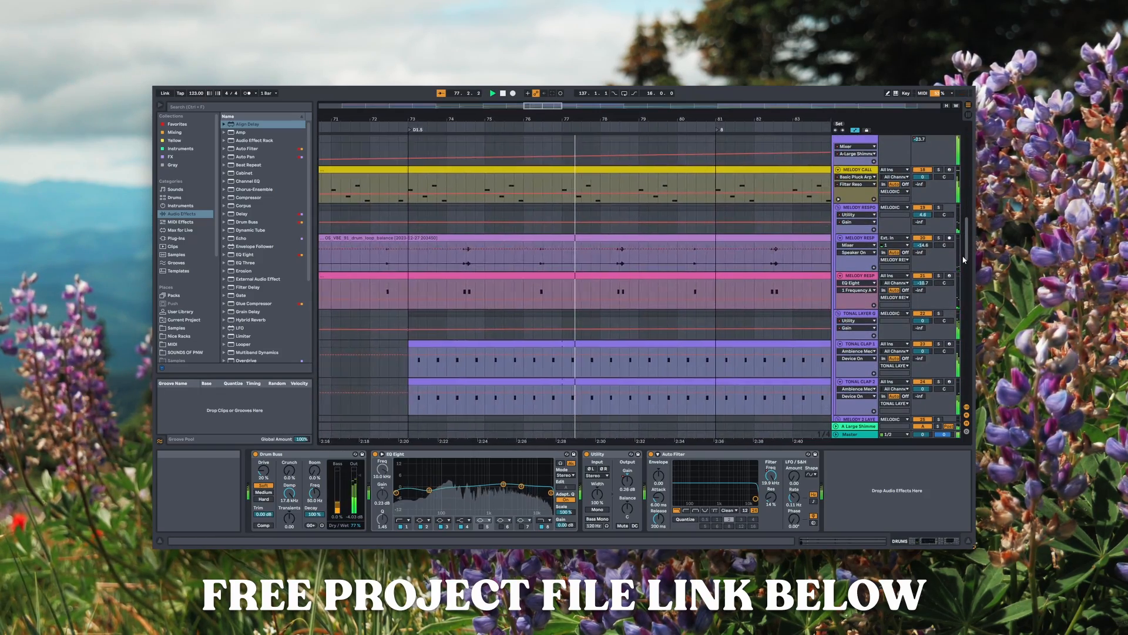
pyautogui.click(866, 239)
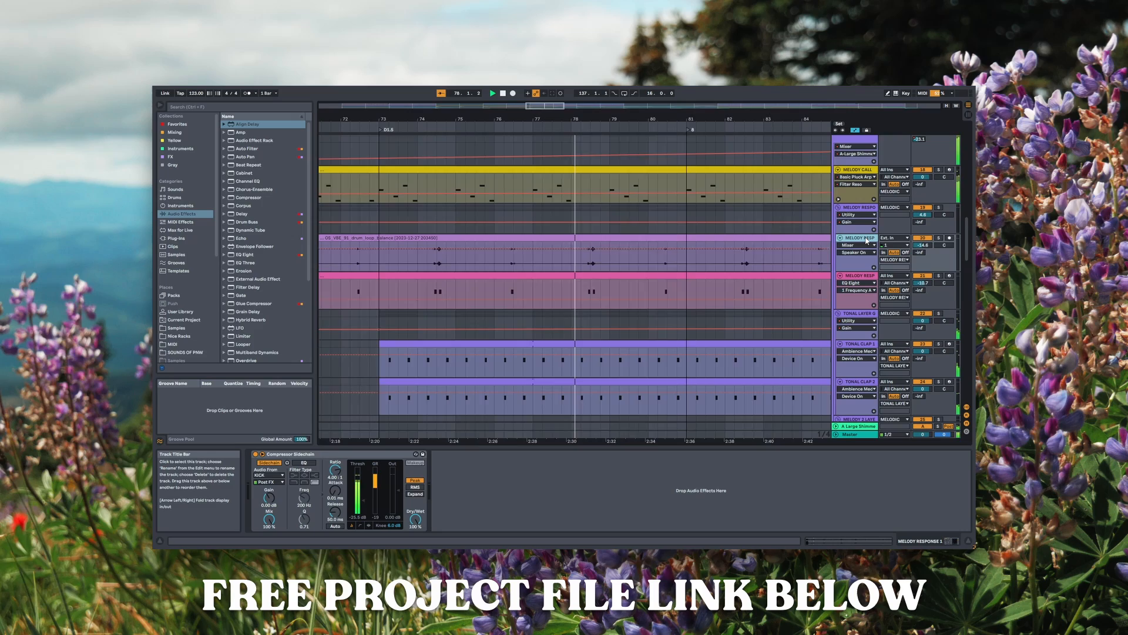
pyautogui.click(860, 276)
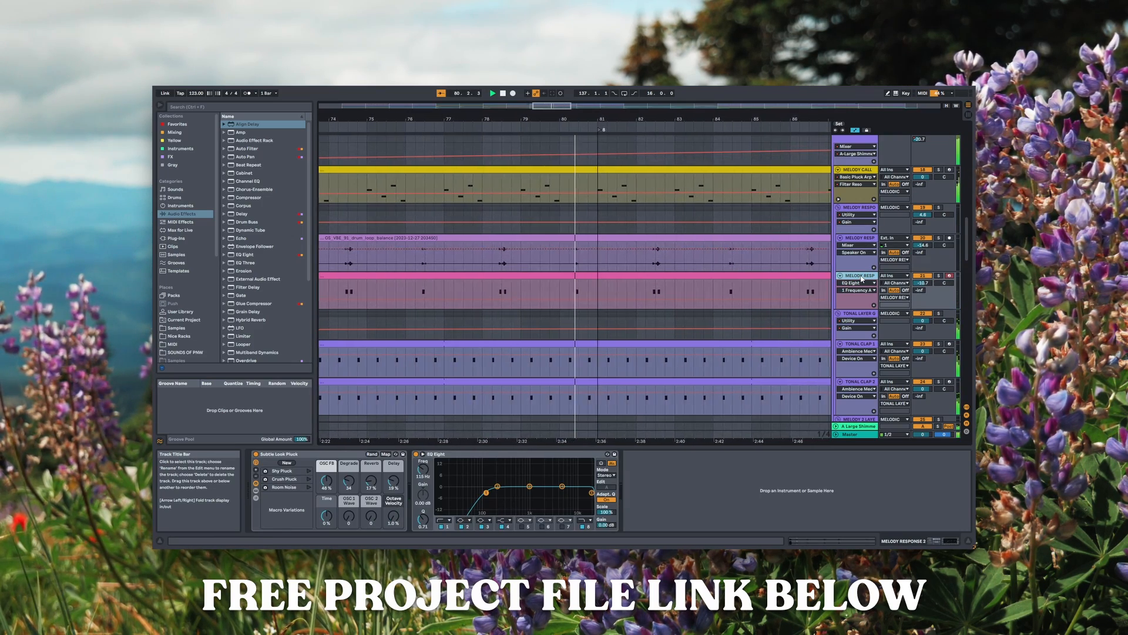
# View the CHORD LAYER 1 track's device chain from the Analog instrument to the final Utility
pyautogui.moveTo(968, 236); pyautogui.dragTo(972, 276)
pyautogui.click(868, 272)
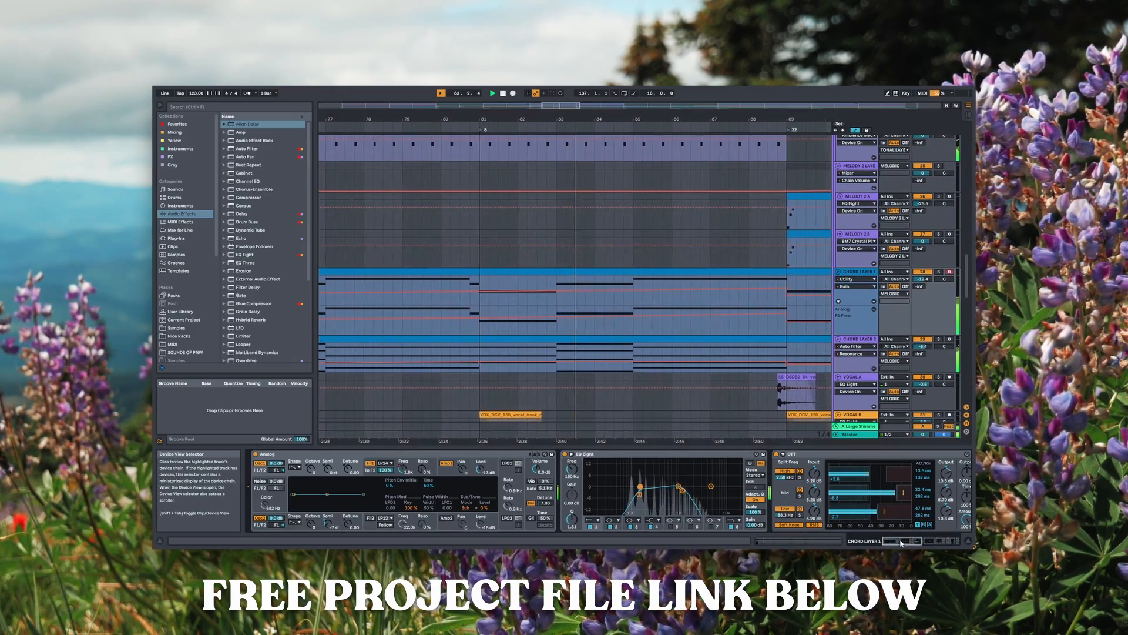
pyautogui.moveTo(902, 541); pyautogui.dragTo(940, 544)
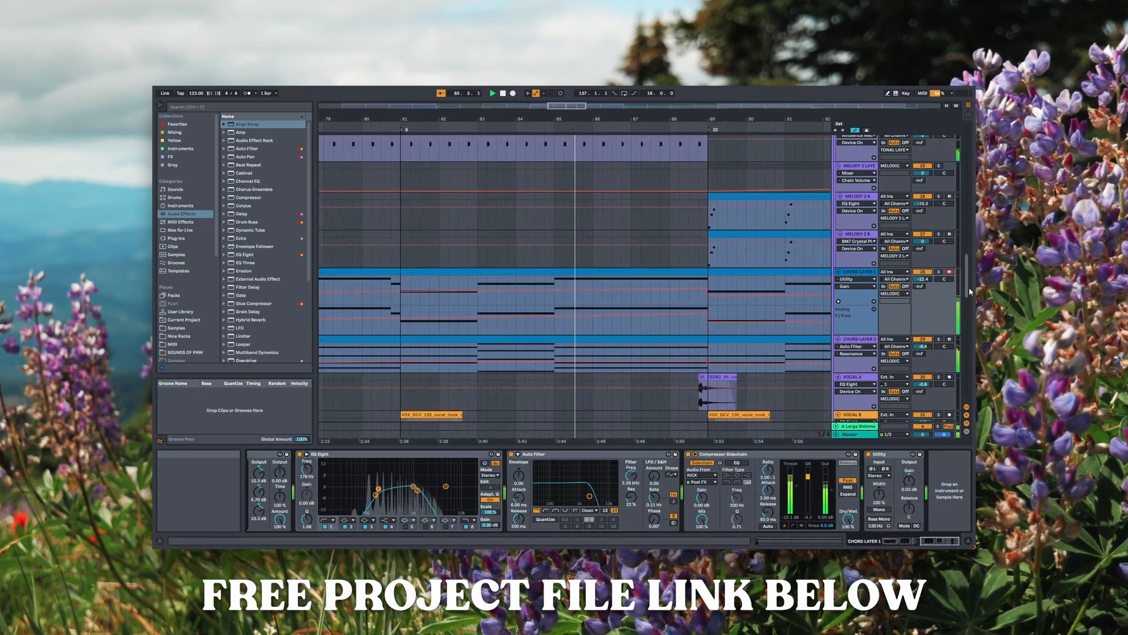
# View the MELODY 2 A track's device chain from its sampler through to the Compressor Sidechain
pyautogui.scroll(5, 878, 257)
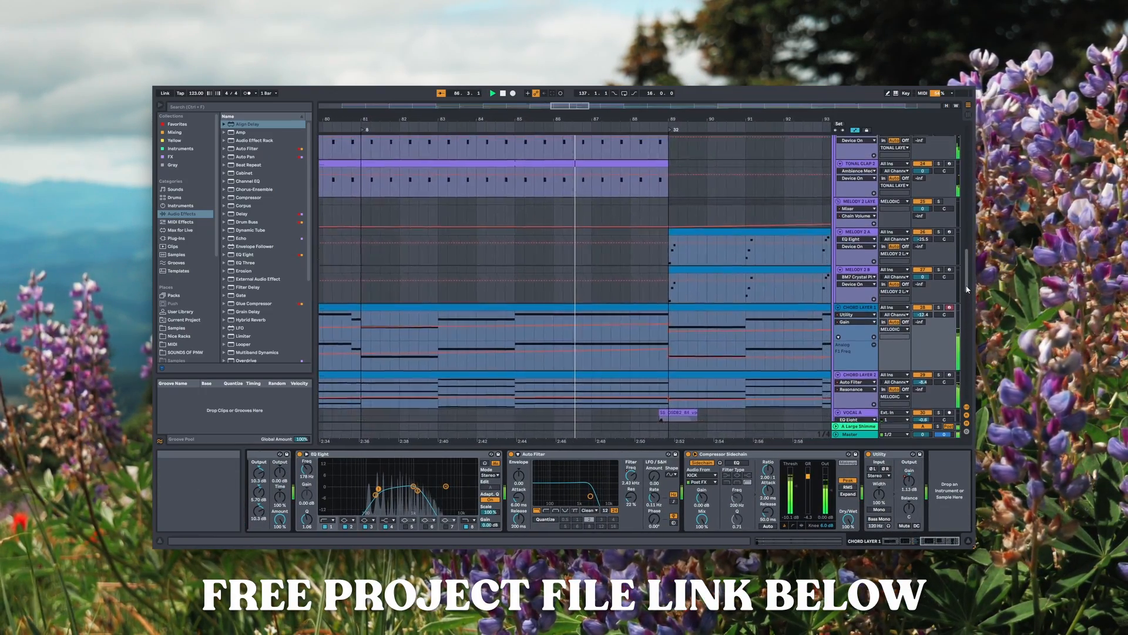
pyautogui.click(869, 257)
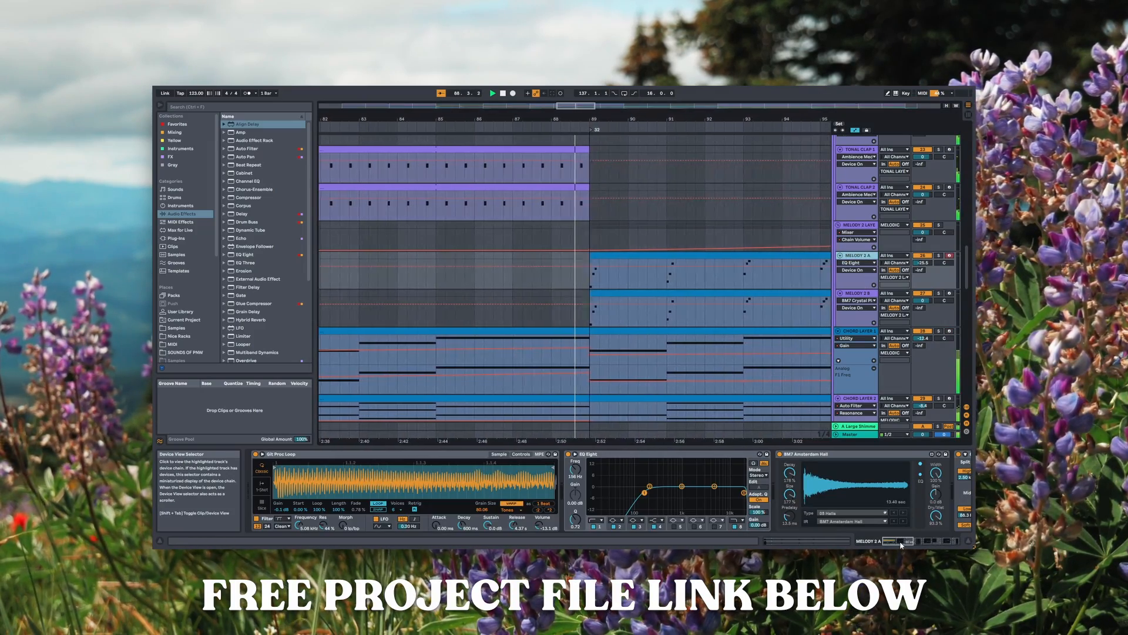
pyautogui.moveTo(902, 545); pyautogui.dragTo(948, 544)
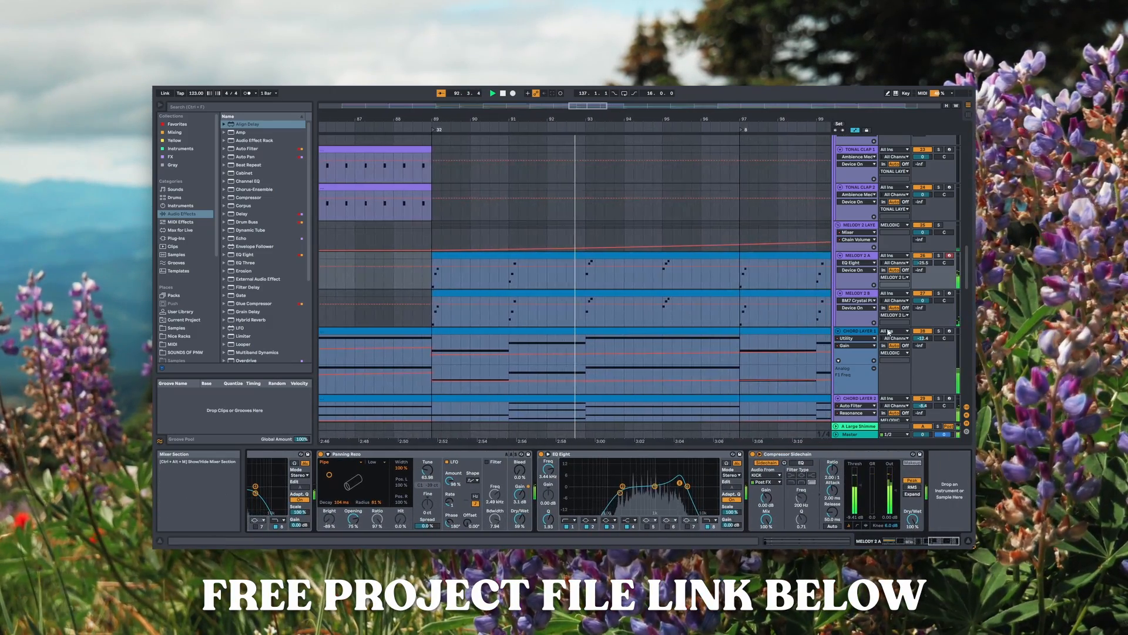
# View the device chains of the MELODY 2 B track and the MELODY 2 LAYER group
pyautogui.click(872, 298)
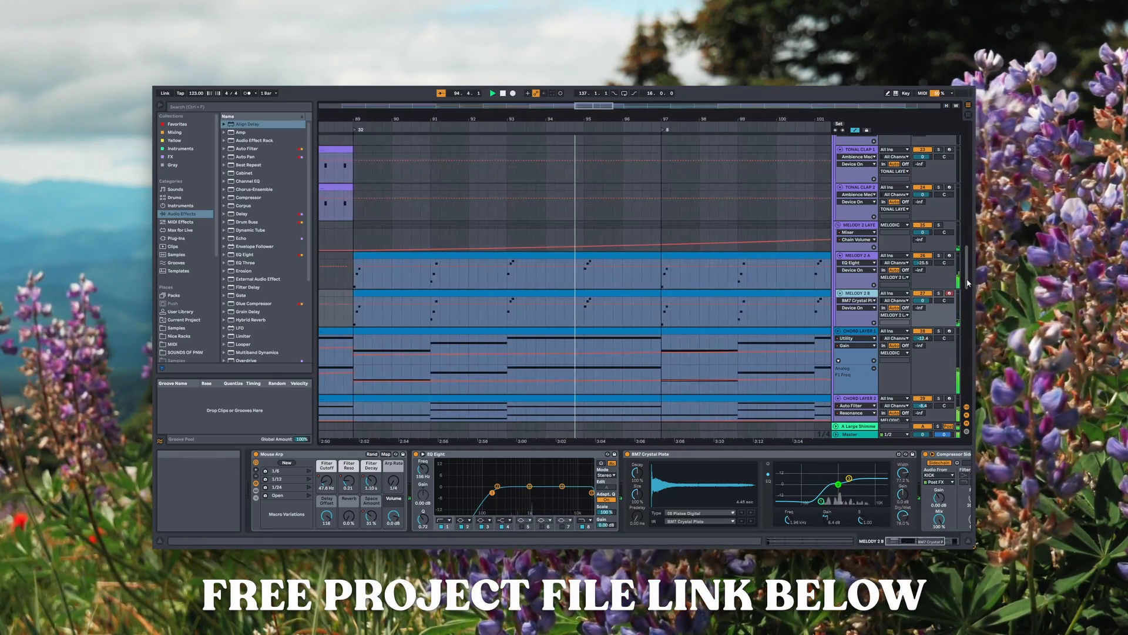
pyautogui.moveTo(968, 283); pyautogui.dragTo(970, 288)
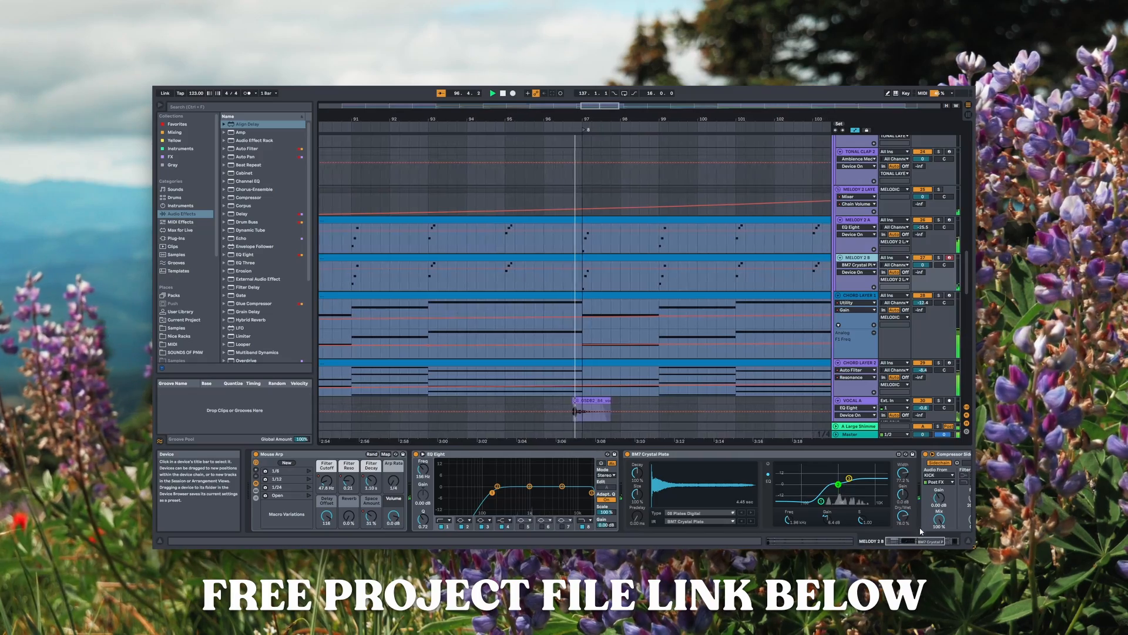
pyautogui.moveTo(914, 545)
pyautogui.mouseDown()
pyautogui.moveTo(934, 544)
pyautogui.moveTo(906, 545)
pyautogui.mouseUp()
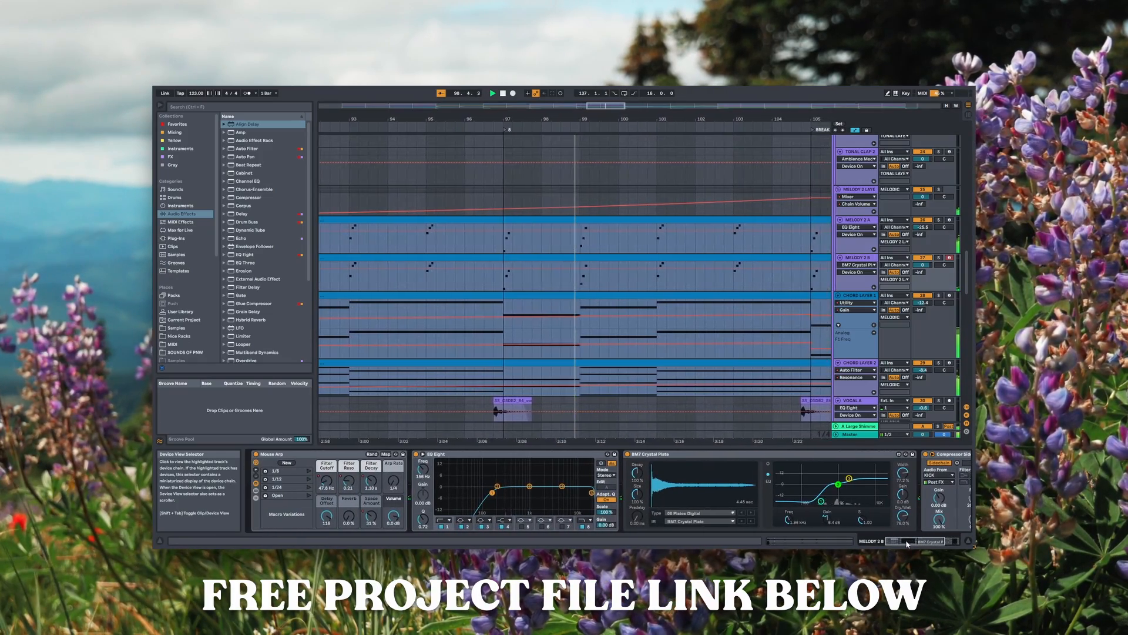
pyautogui.moveTo(970, 284)
pyautogui.mouseDown()
pyautogui.moveTo(970, 334)
pyautogui.moveTo(969, 281)
pyautogui.mouseUp()
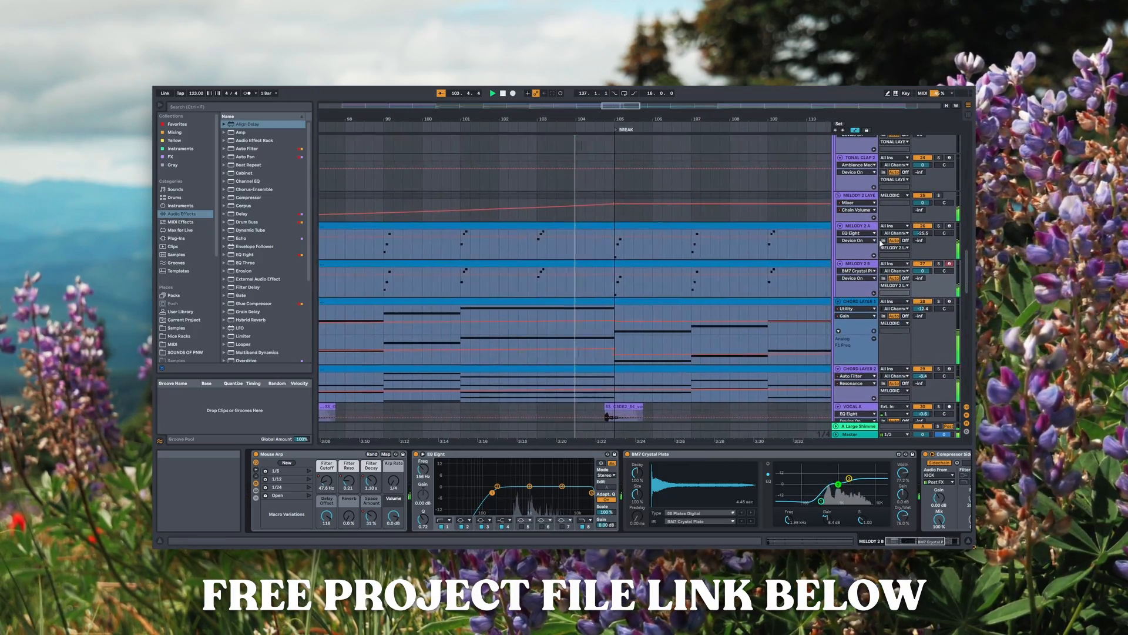
pyautogui.click(857, 200)
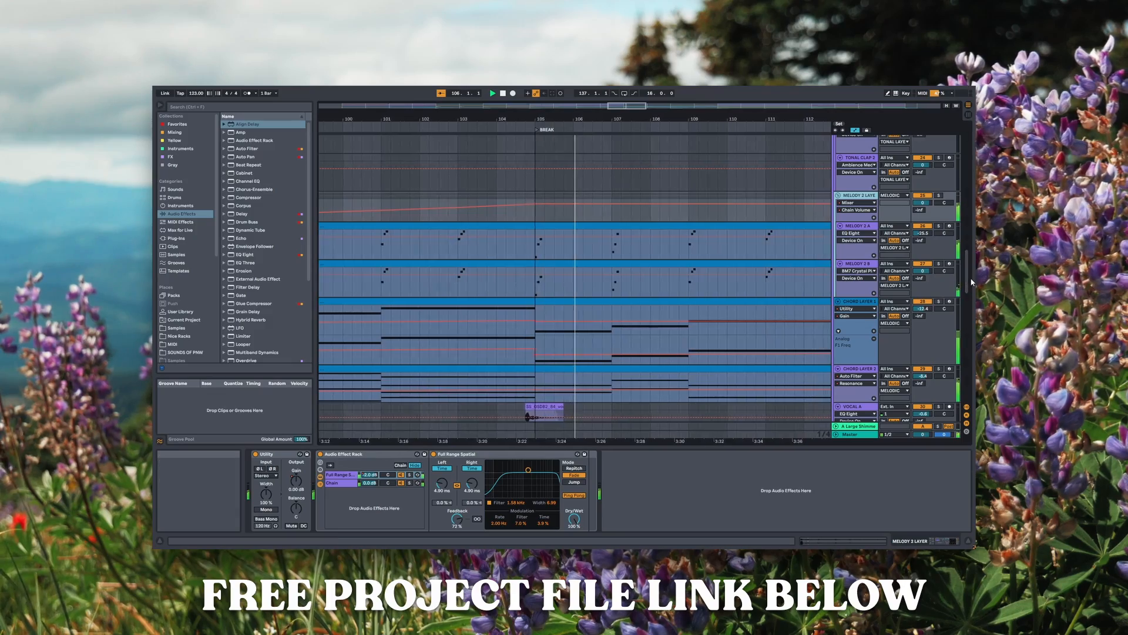
# View the device chains of the two NOISE TRANSITION tracks and the AMBIENT BED track, and browse on to the last FX tracks
pyautogui.moveTo(970, 282); pyautogui.dragTo(976, 379)
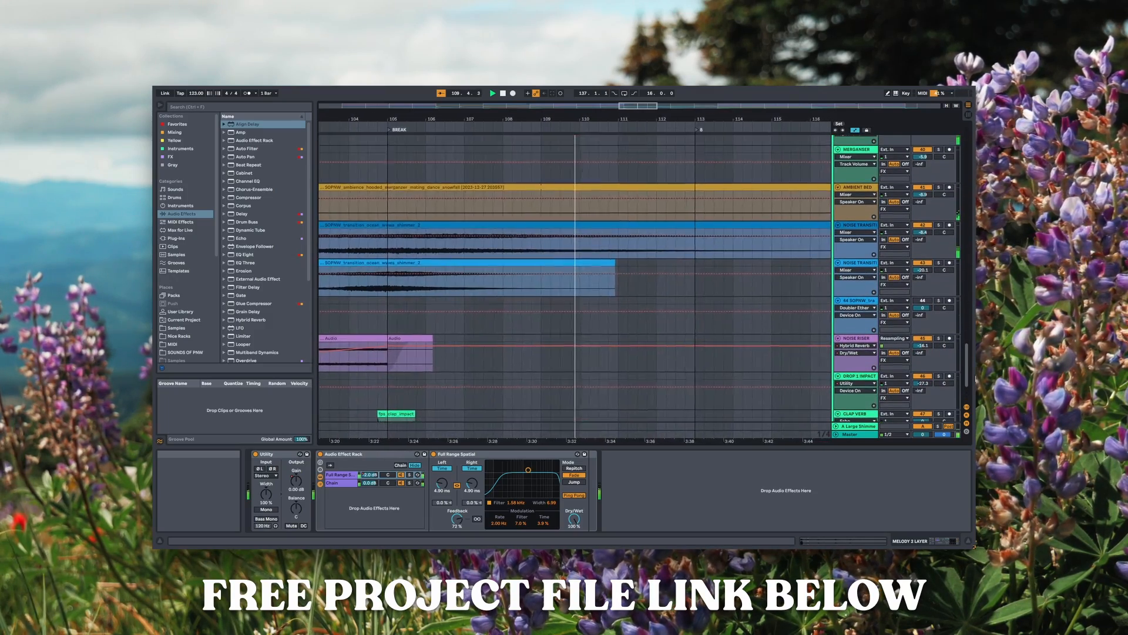
pyautogui.click(858, 230)
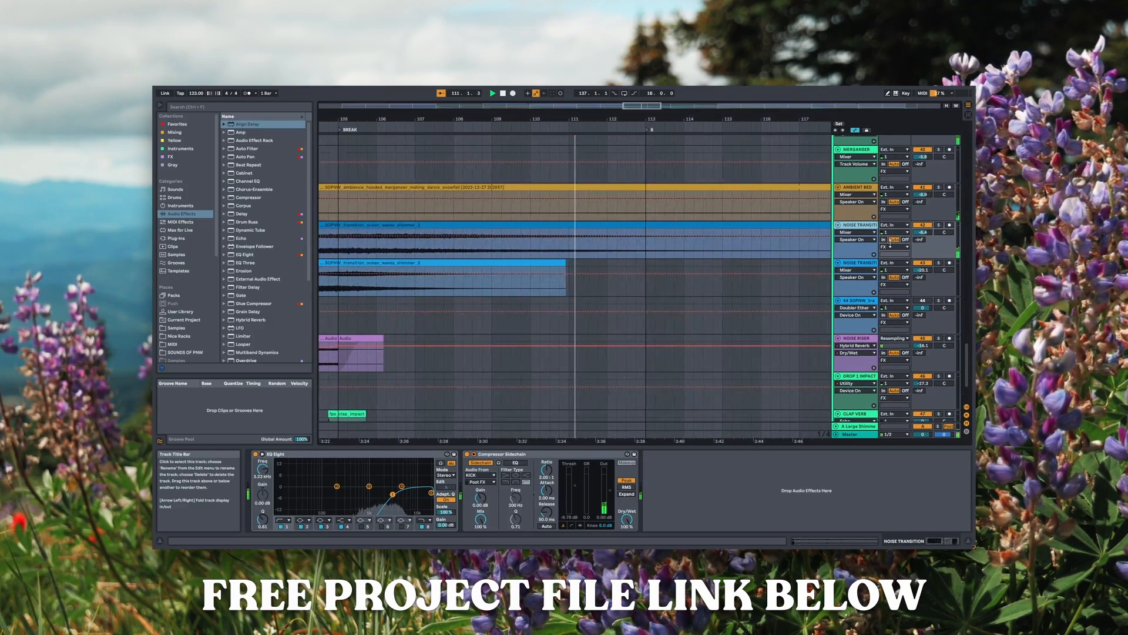
pyautogui.click(868, 190)
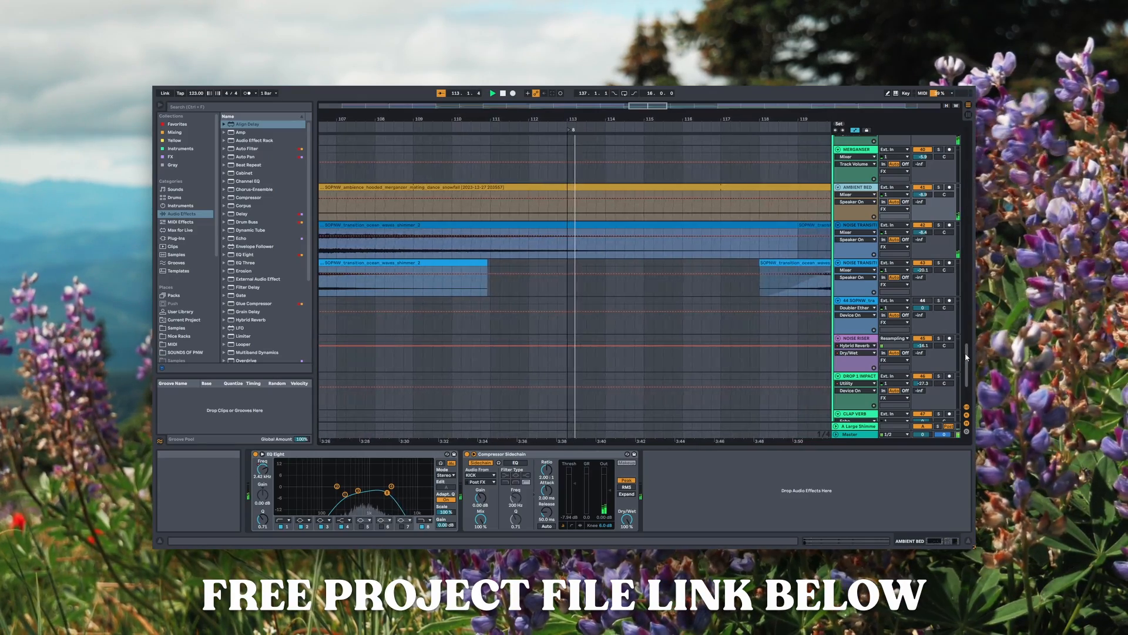
pyautogui.click(874, 267)
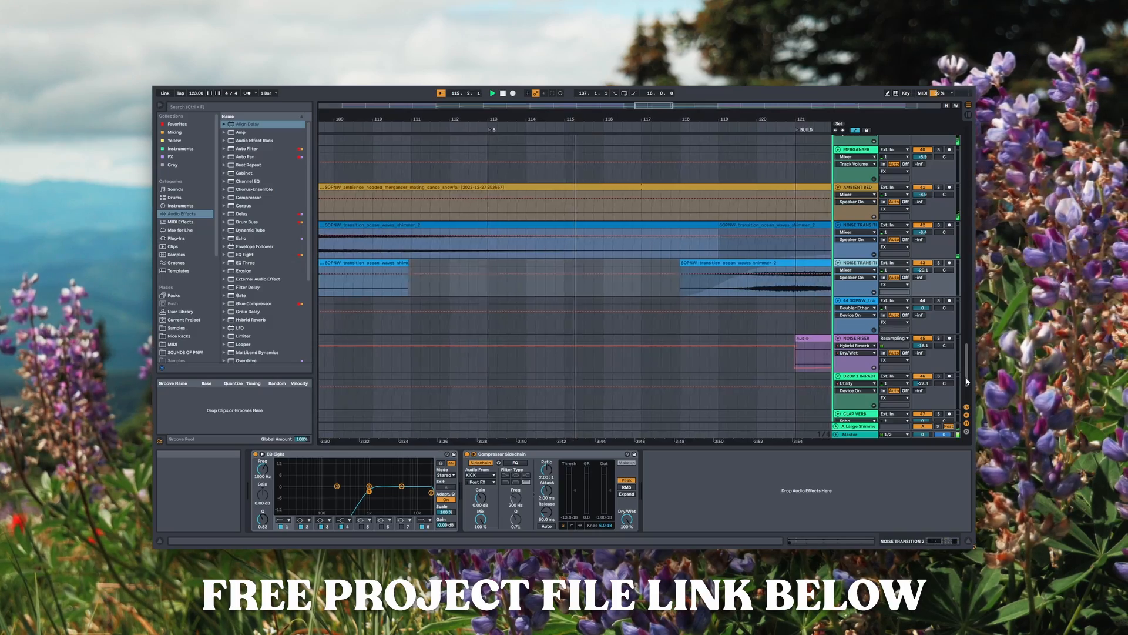
pyautogui.moveTo(967, 381); pyautogui.dragTo(968, 388)
pyautogui.moveTo(968, 390); pyautogui.dragTo(969, 395)
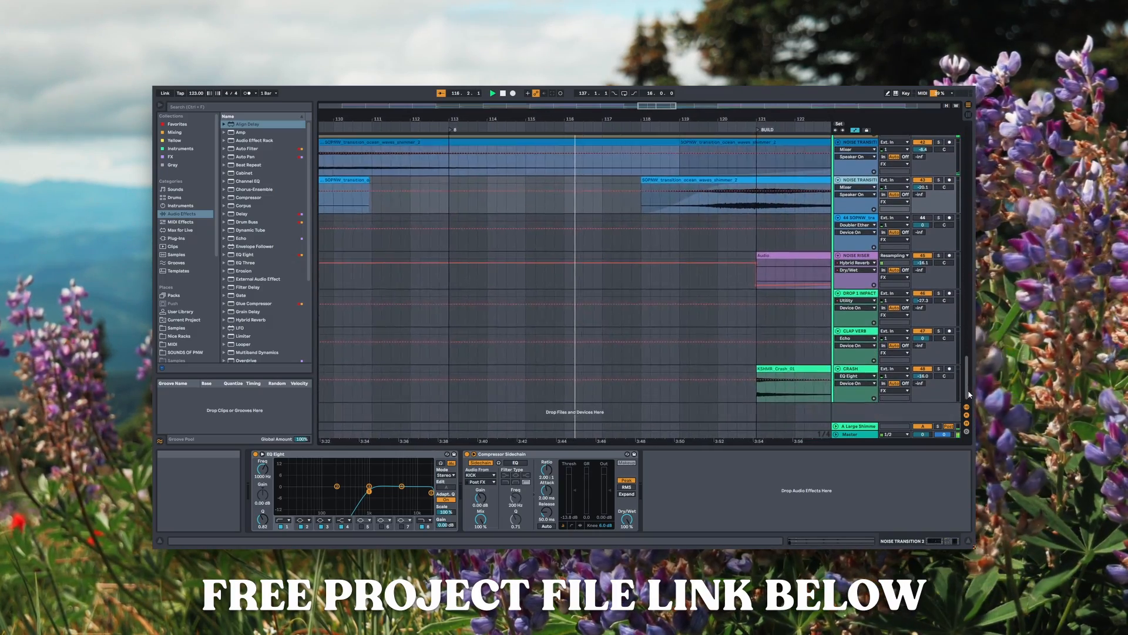